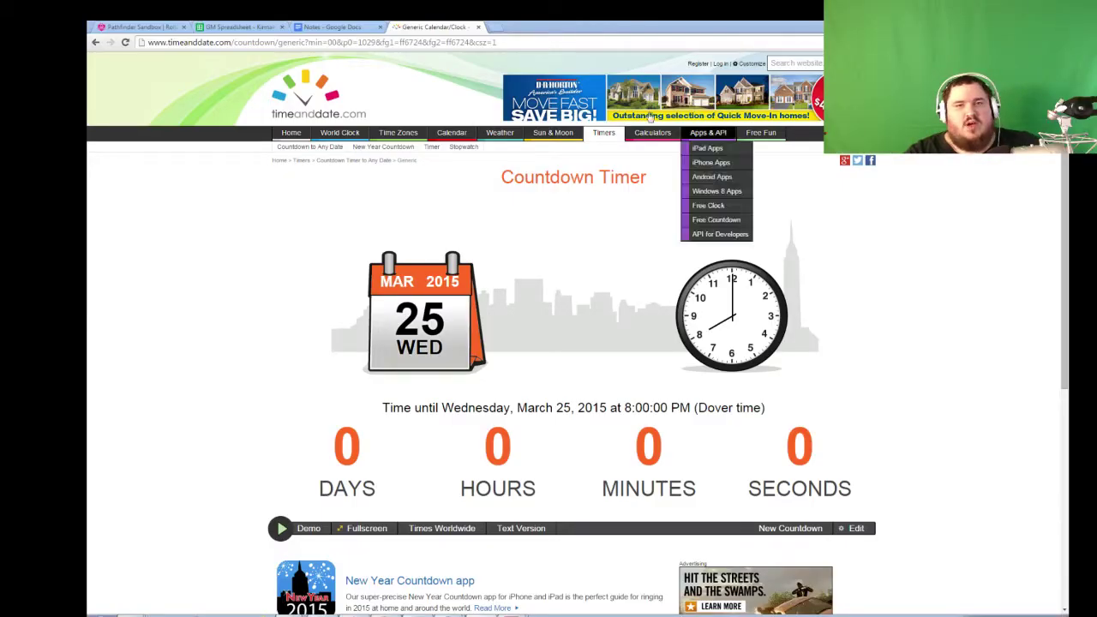
- Enter 10.00 on its own line near the beginning of the Notes document
click(310, 27)
text(10.00)
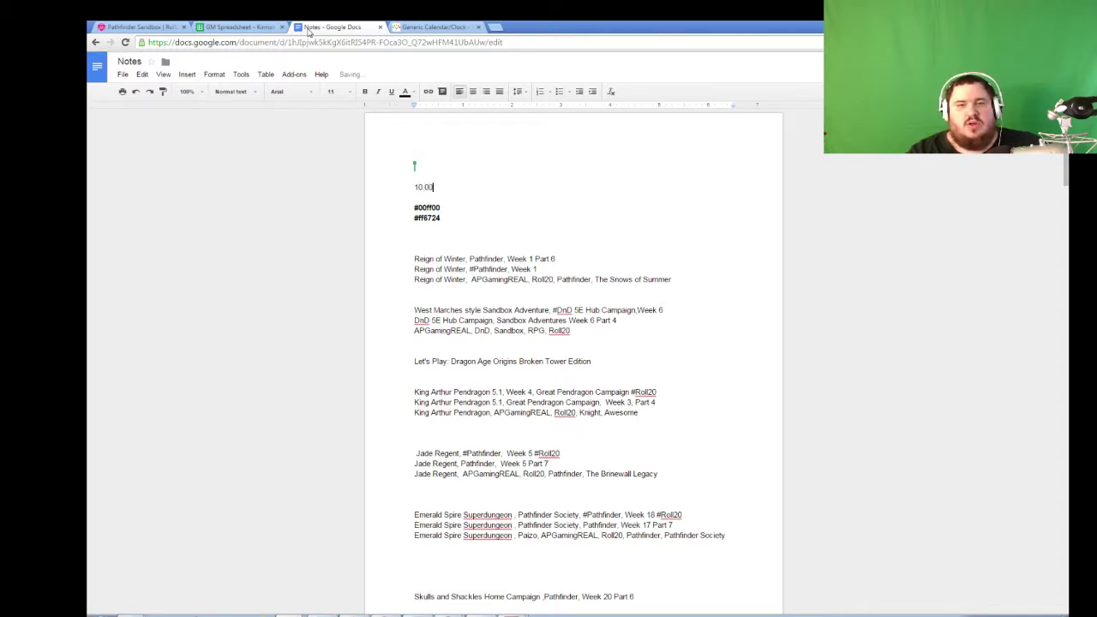
key(Return)
- Look over the Pathfinder Sandbox hex map in Roll20 and the Magetown row in the GM Spreadsheet's Societies sheet
click(132, 28)
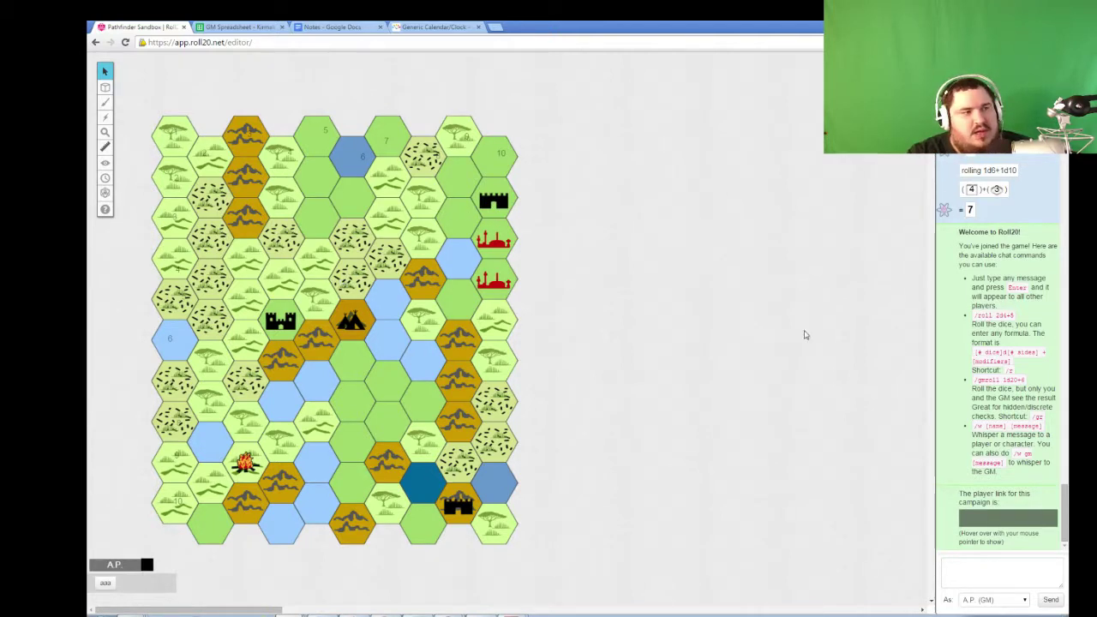
click(229, 26)
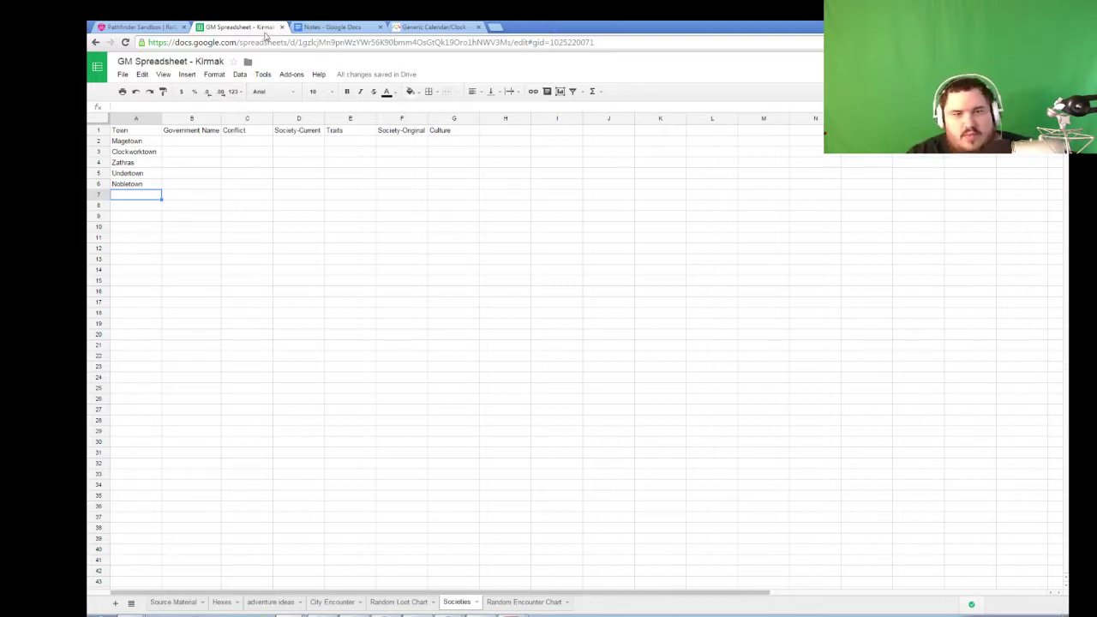
click(138, 143)
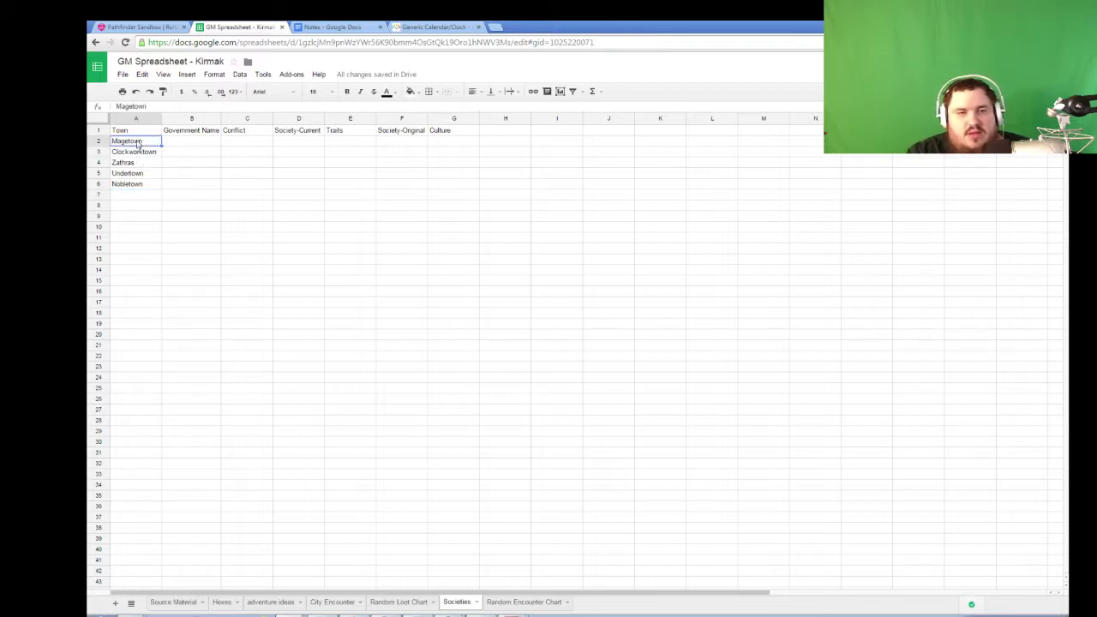
double_click(138, 142)
drag(147, 142, 108, 141)
click(170, 227)
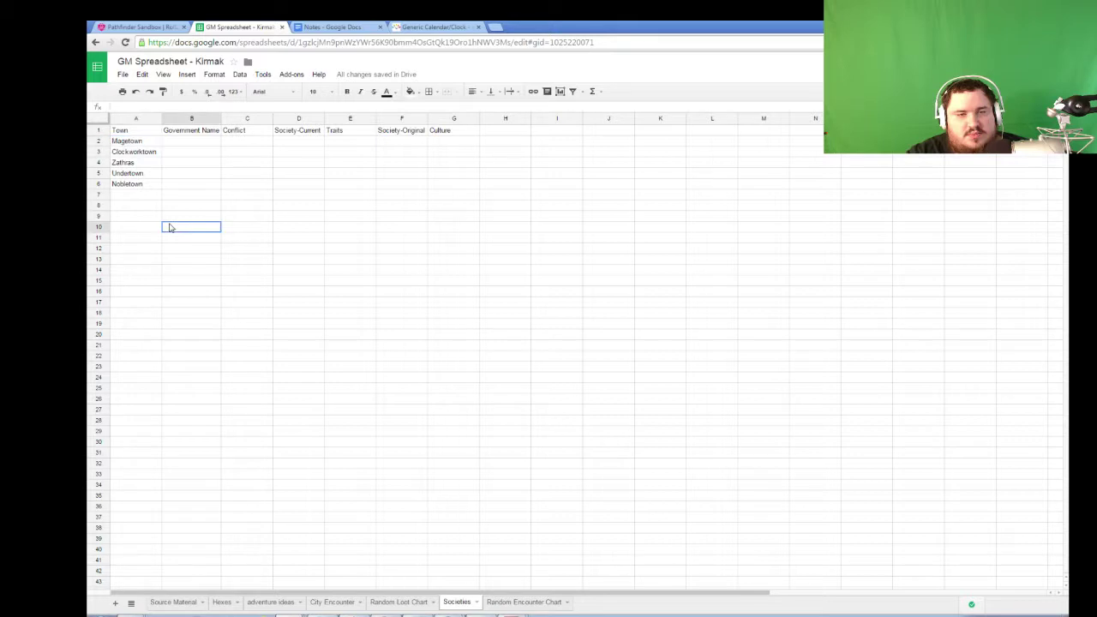
click(171, 143)
click(453, 144)
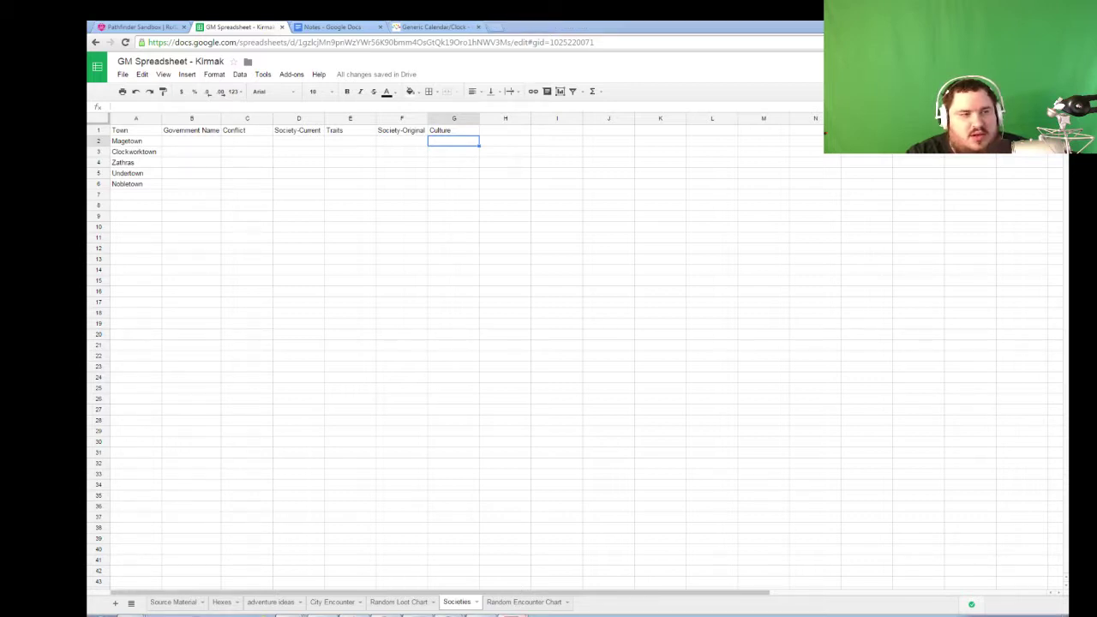
- Switch to the Stars Without Number rulebook PDF and look through the Societies chapter for the Reason for Colonization table
key(alt+Tab)
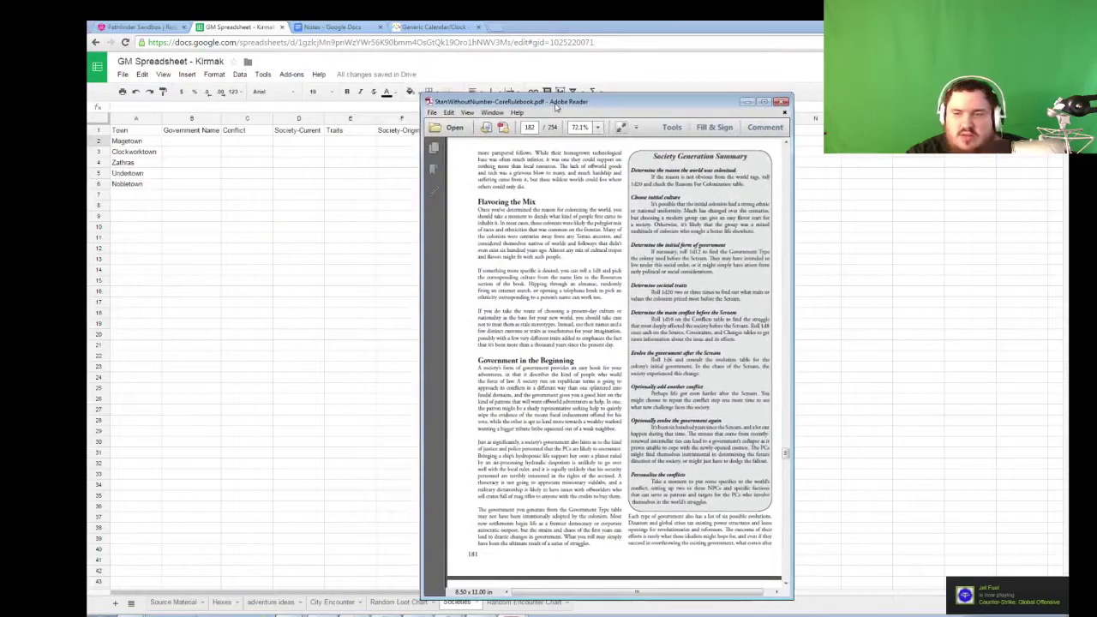
scroll(692, 267, down, 20)
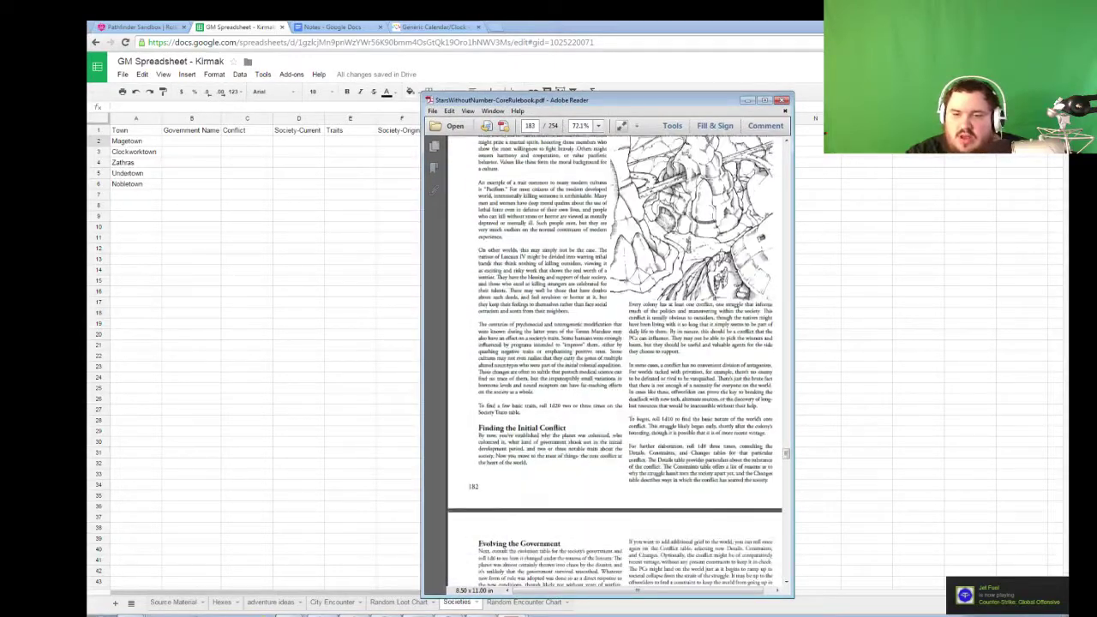
scroll(692, 267, down, 10)
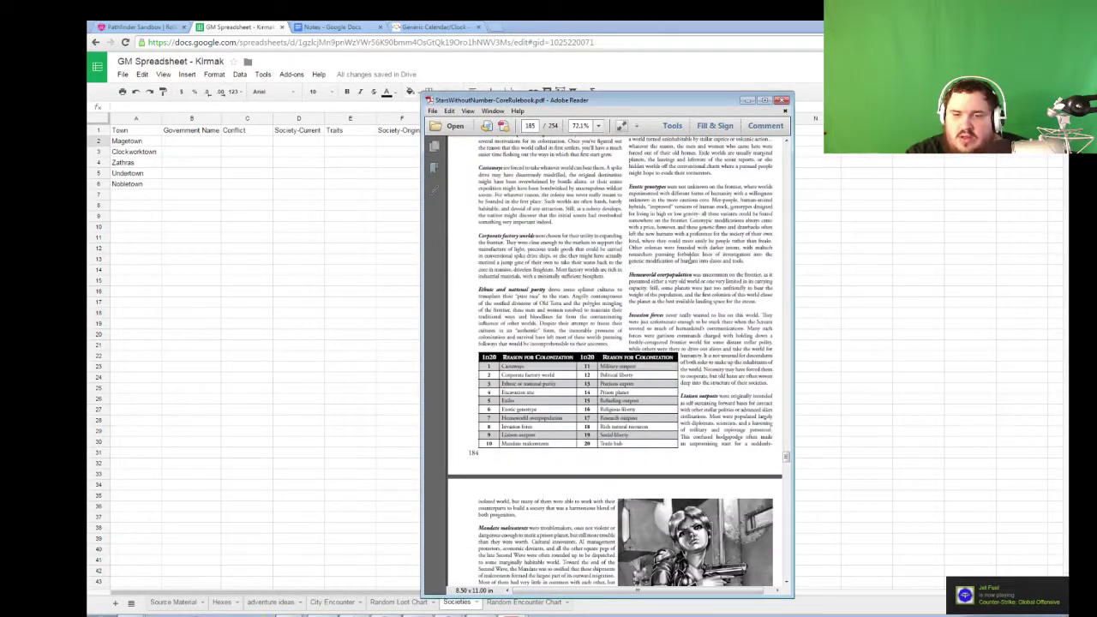
scroll(692, 260, down, 15)
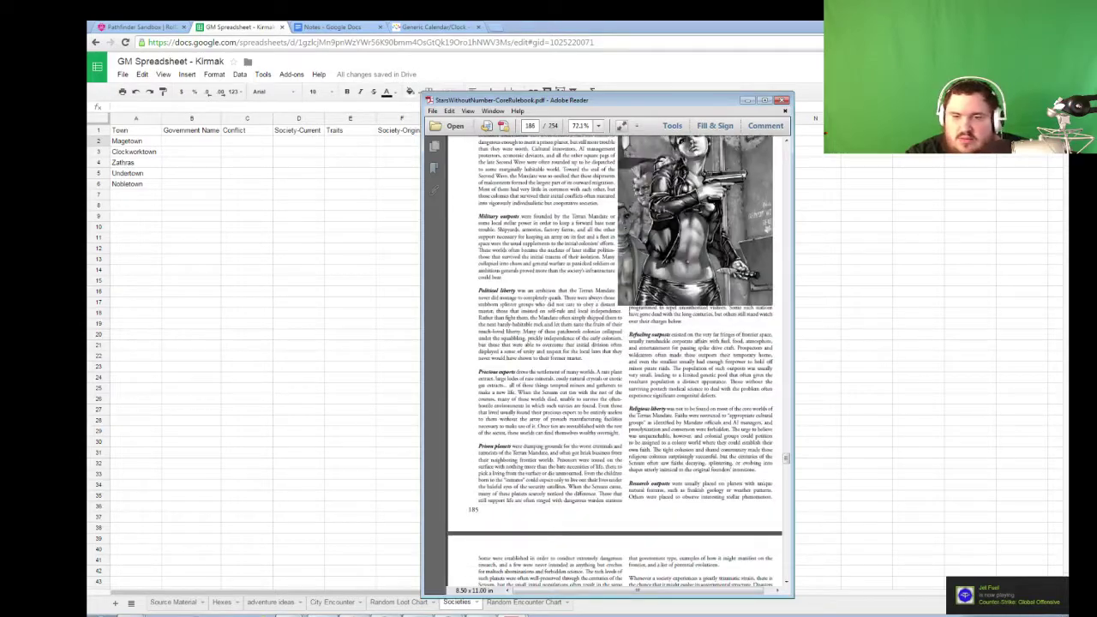
scroll(690, 233, down, 15)
scroll(628, 254, down, 20)
scroll(630, 254, down, 20)
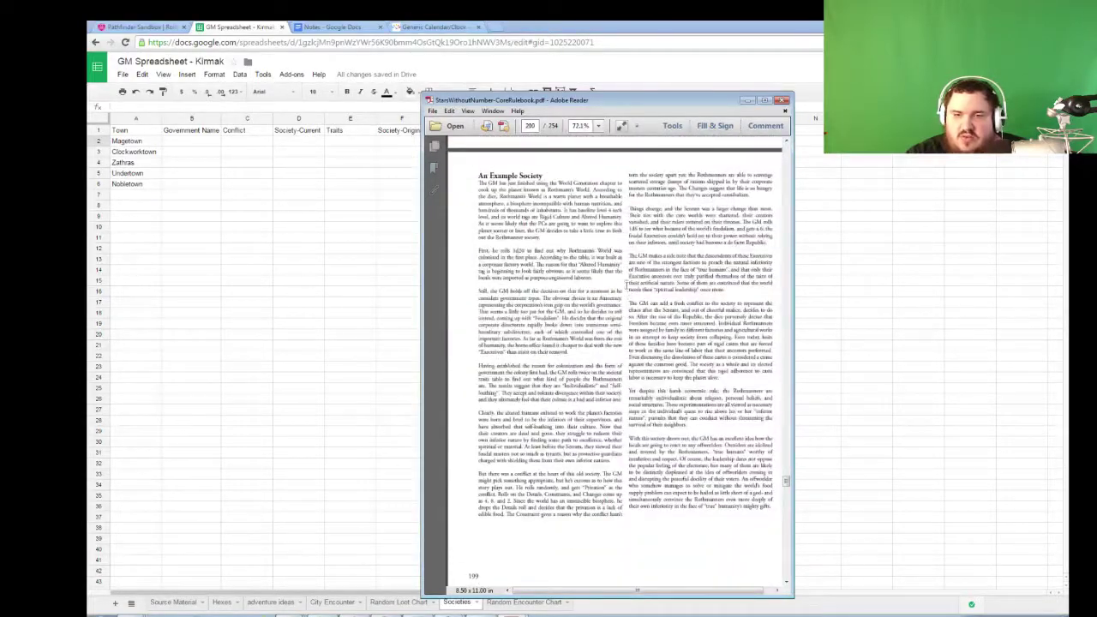
scroll(627, 274, down, 15)
scroll(625, 269, up, 20)
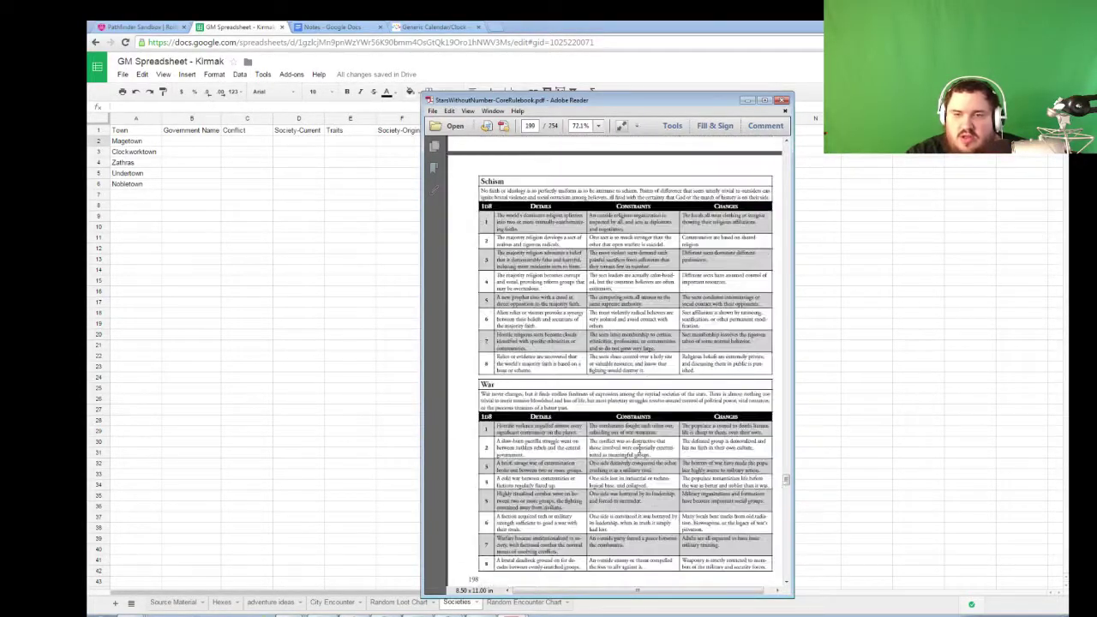
scroll(637, 372, up, 20)
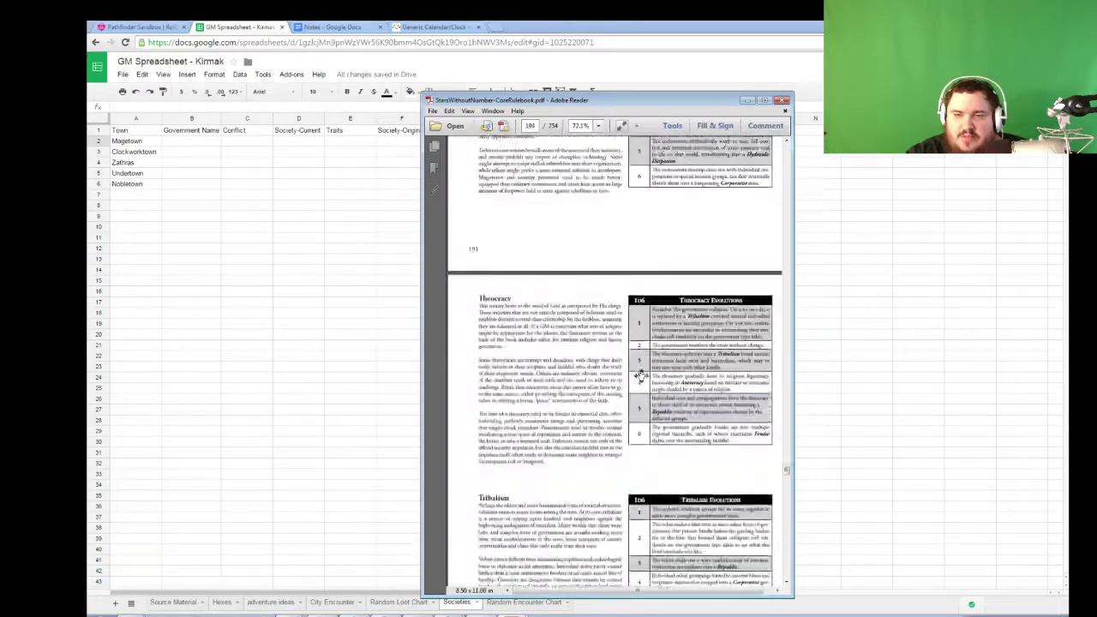
scroll(643, 380, up, 10)
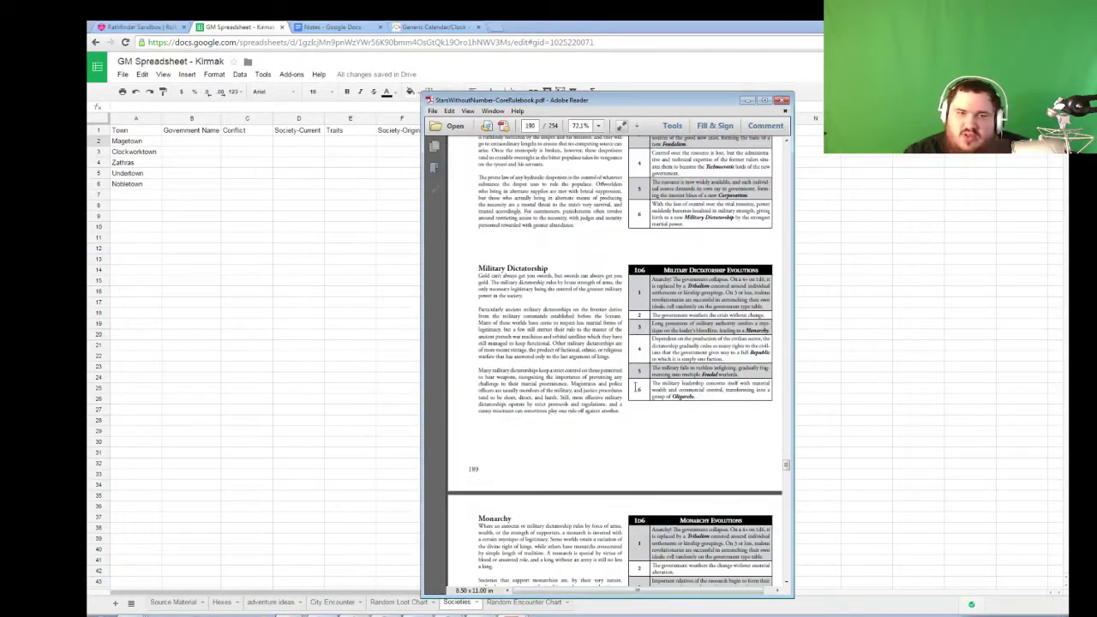
scroll(645, 368, up, 10)
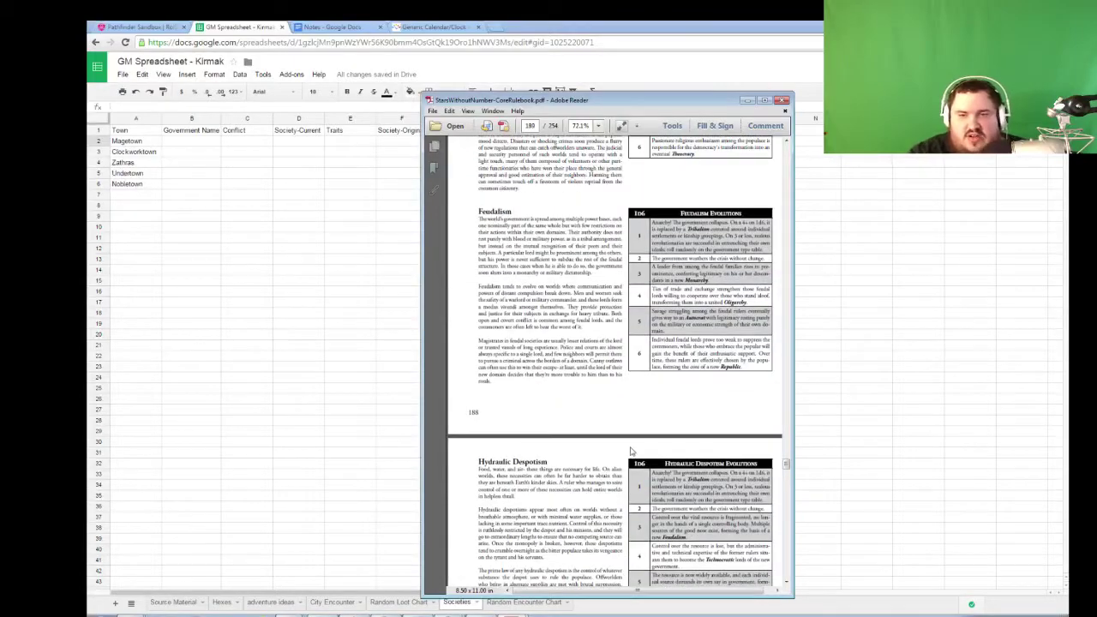
scroll(618, 417, up, 20)
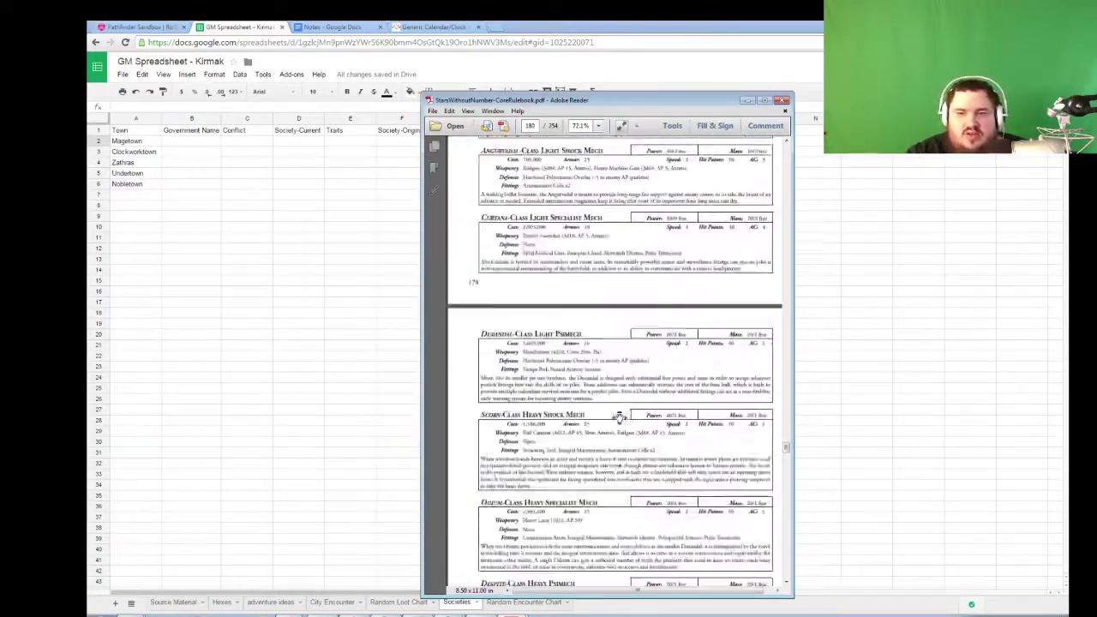
scroll(619, 396, down, 8)
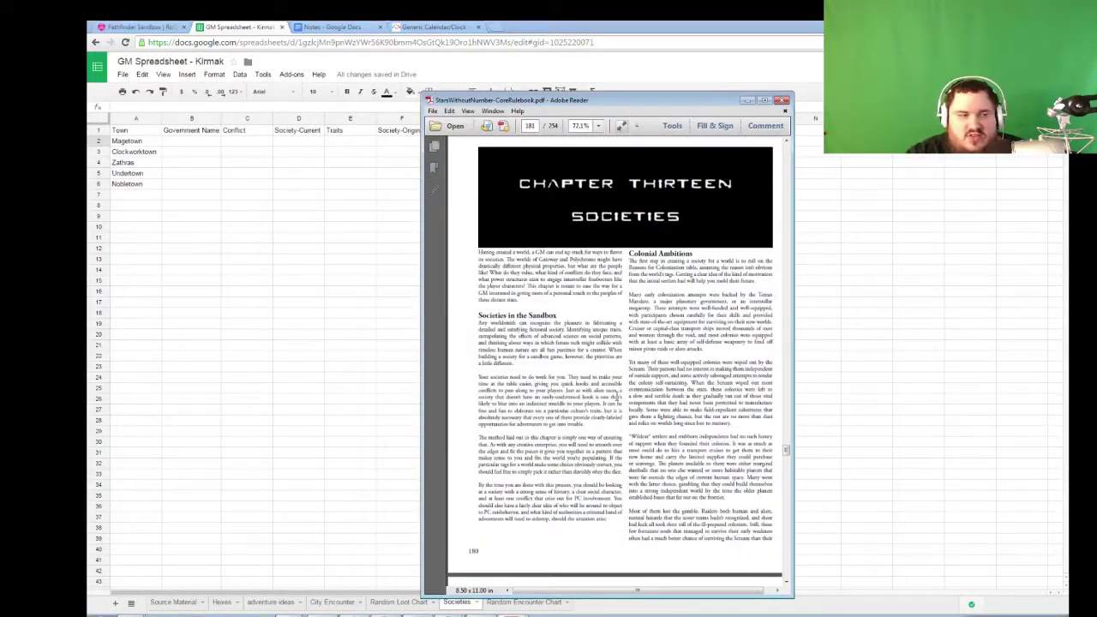
scroll(611, 396, down, 5)
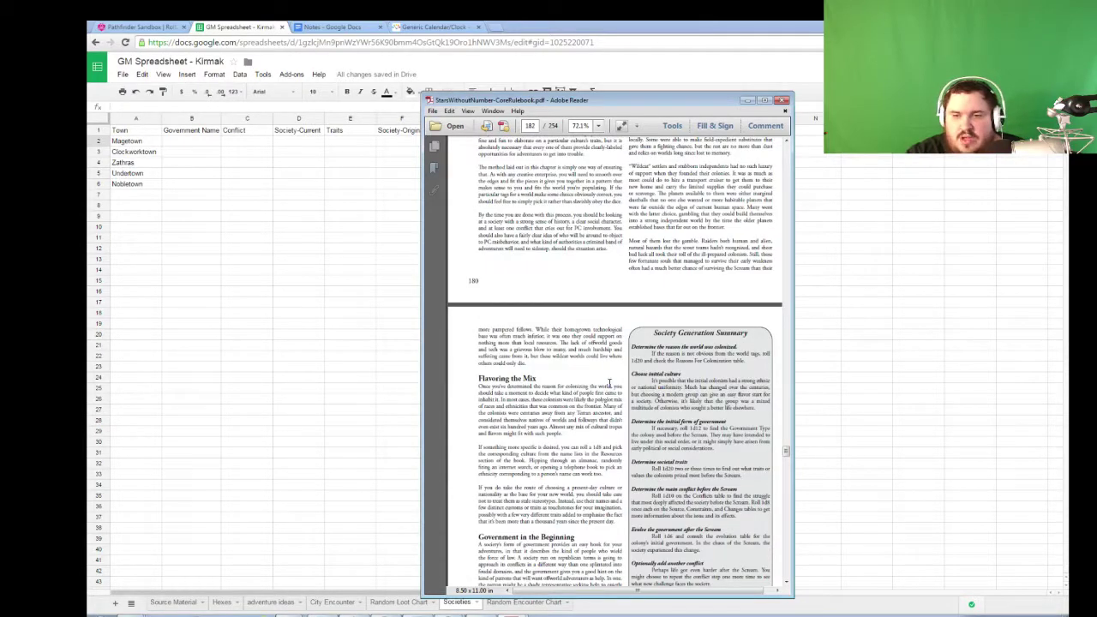
scroll(609, 383, down, 12)
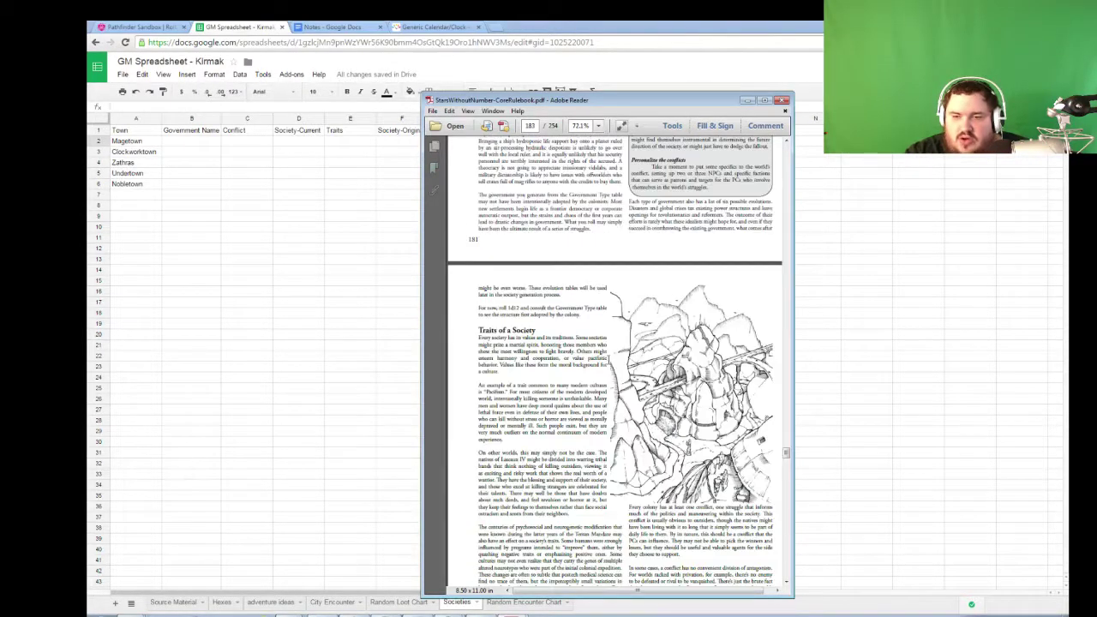
scroll(607, 354, down, 6)
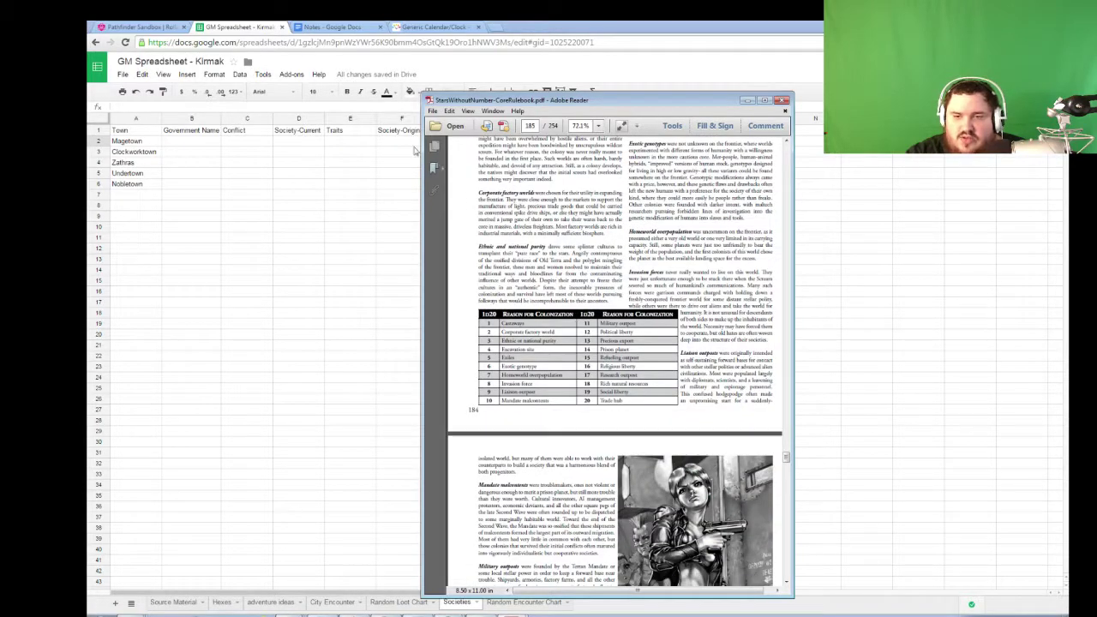
- Roll 1d20 in the Roll20 chat and check the result against the rulebook's Reason for Colonization table
click(163, 26)
click(1034, 586)
text(/roll 1d20)
key(Return)
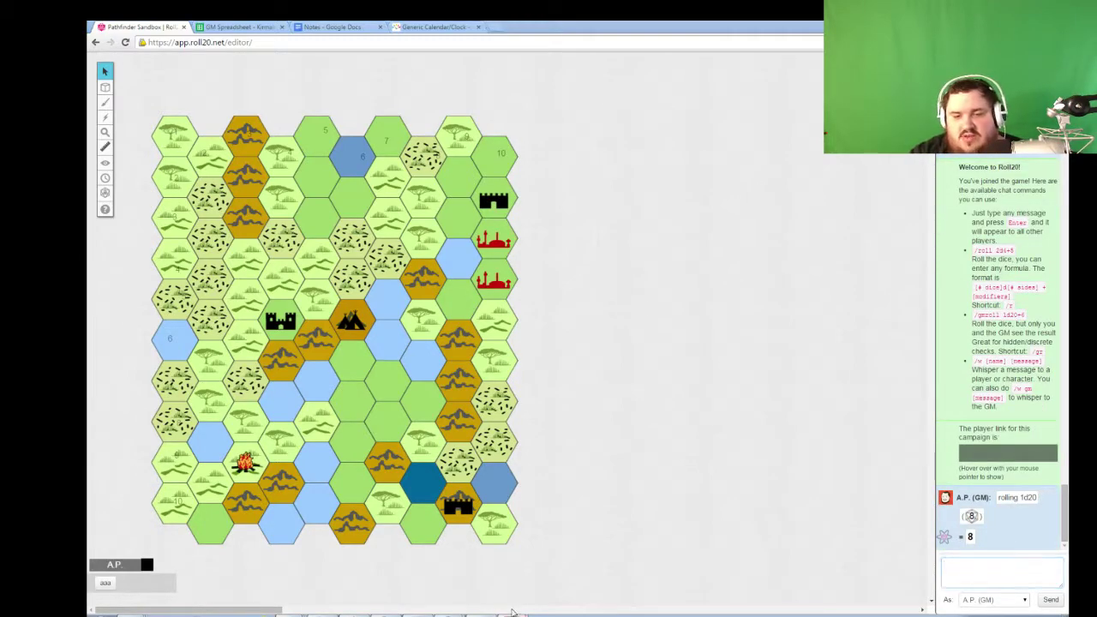
click(514, 614)
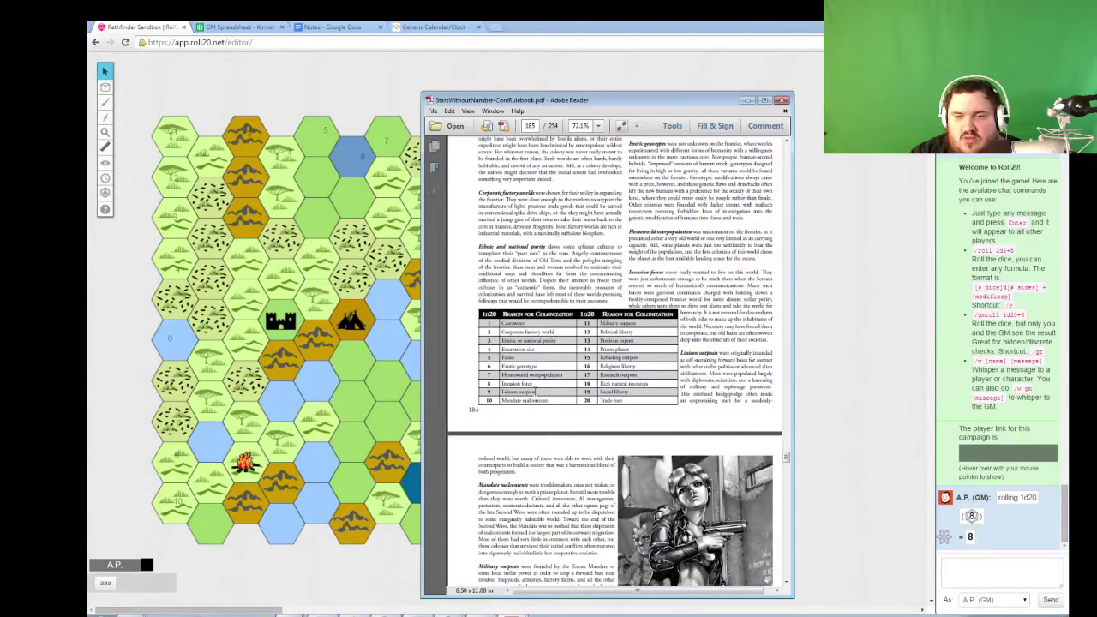
drag(533, 388, 524, 396)
click(521, 401)
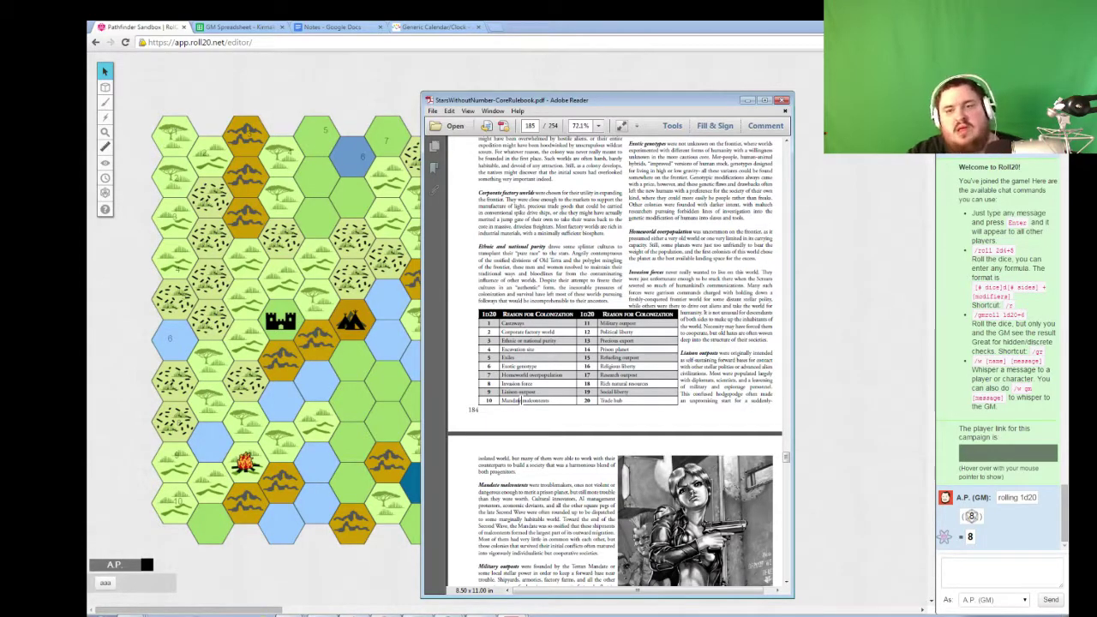
click(231, 27)
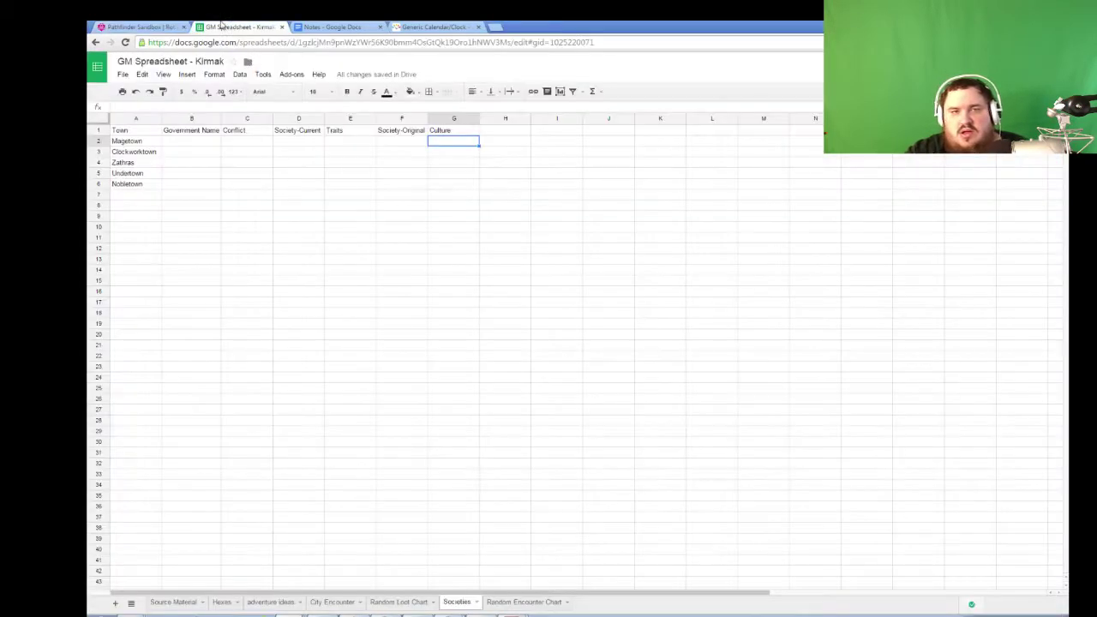
click(391, 141)
text(Invasio)
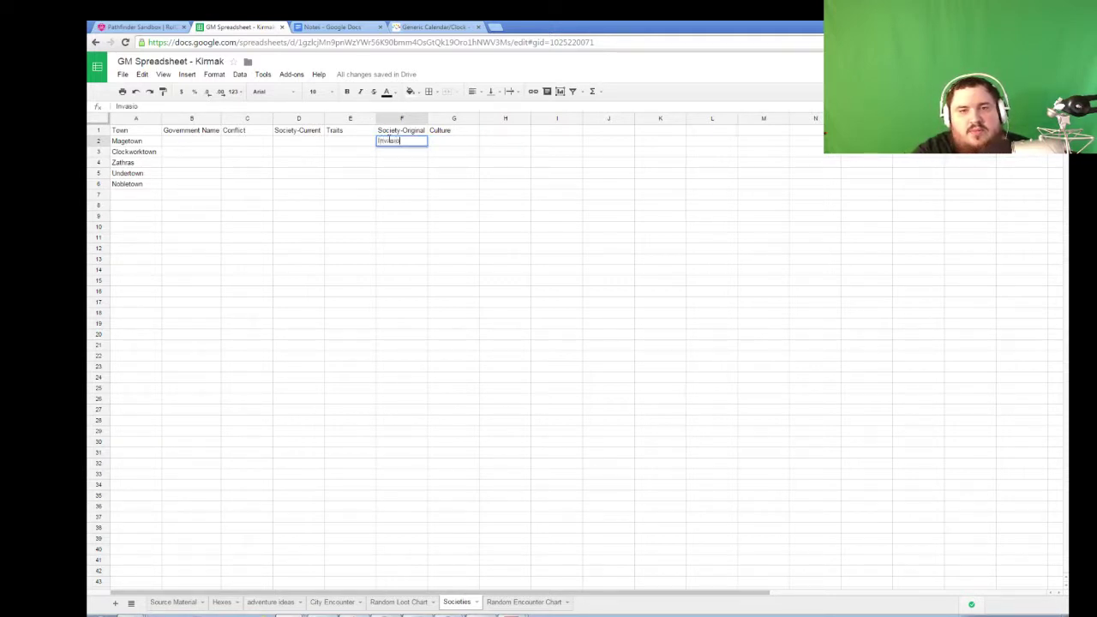
key(BackSpace)
key(BackSpace)
key(BackSpace)
key(BackSpace)
key(BackSpace)
key(BackSpace)
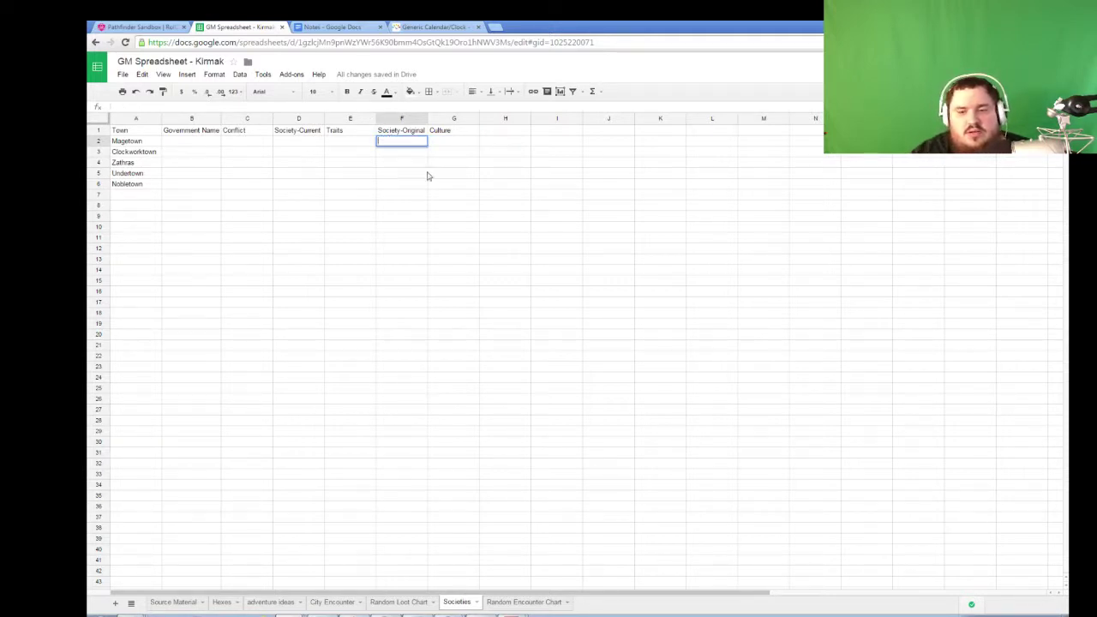
- Add a Colonization heading in H1 of the Societies sheet and enter Invasion Force beneath it for Magetown
key(alt+Tab)
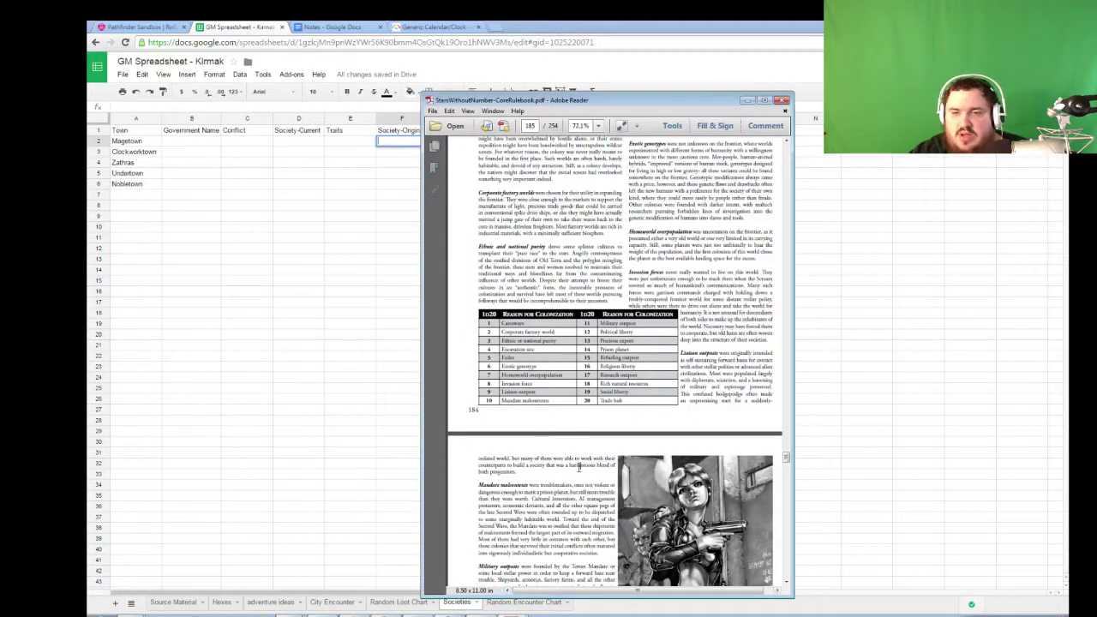
scroll(617, 360, up, 3)
click(355, 163)
click(483, 133)
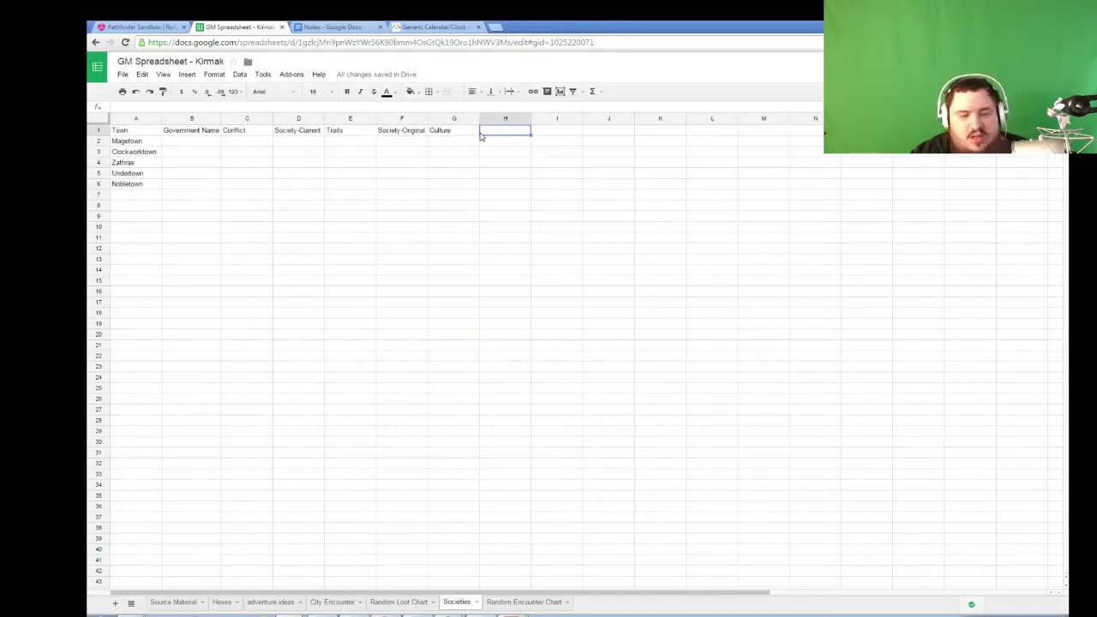
text(Colonization)
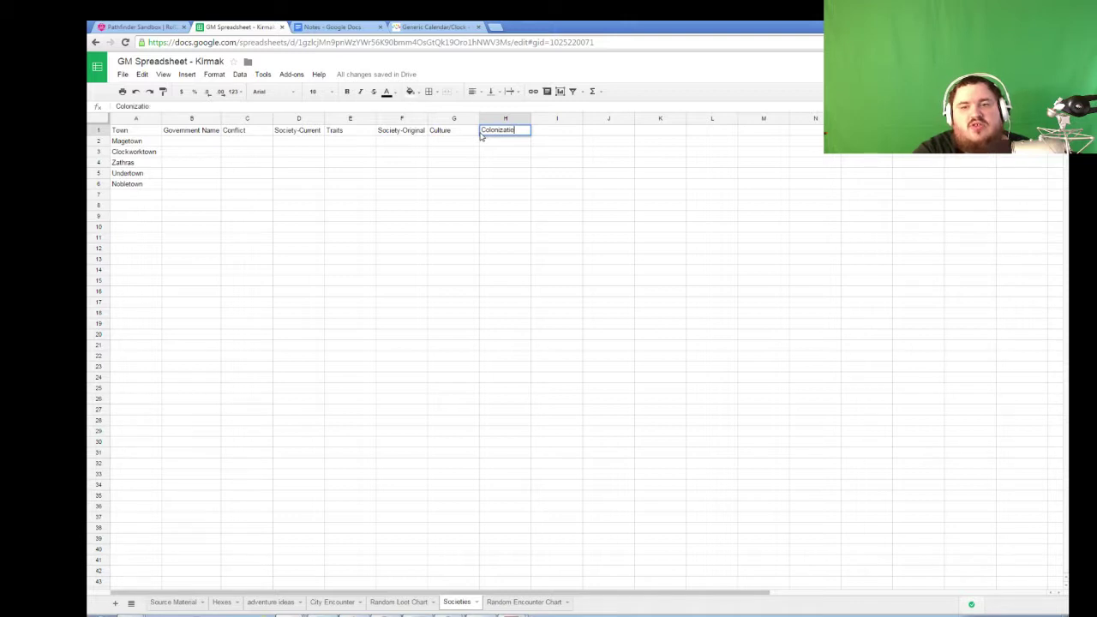
key(Return)
text(Inva)
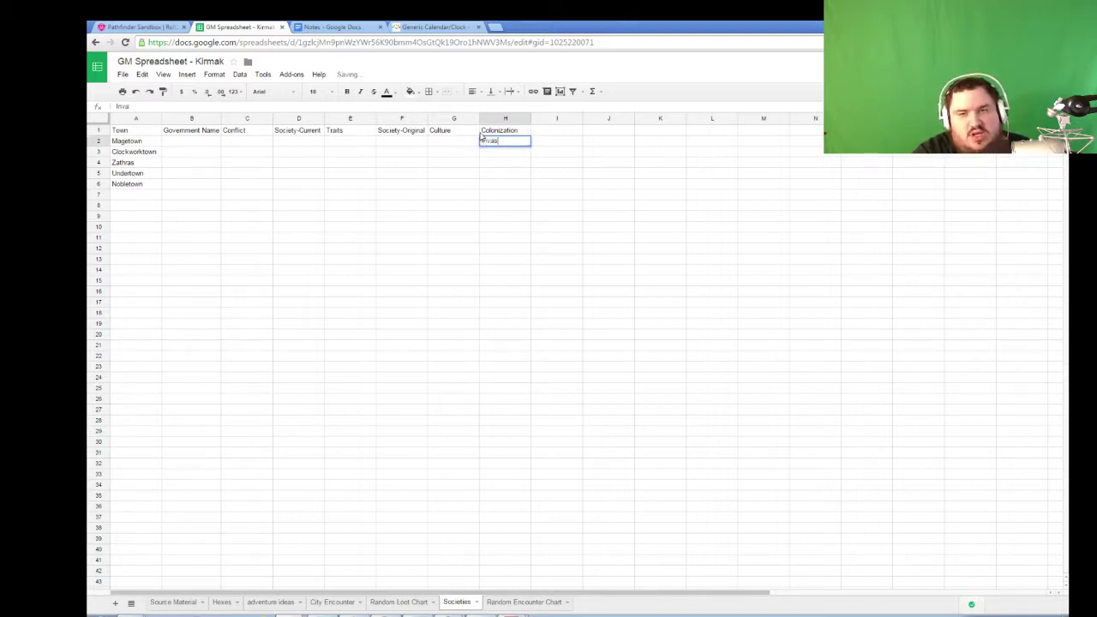
text(sion Force)
key(Return)
- Enter French Cajun as Magetown's Culture in cell G2
click(478, 139)
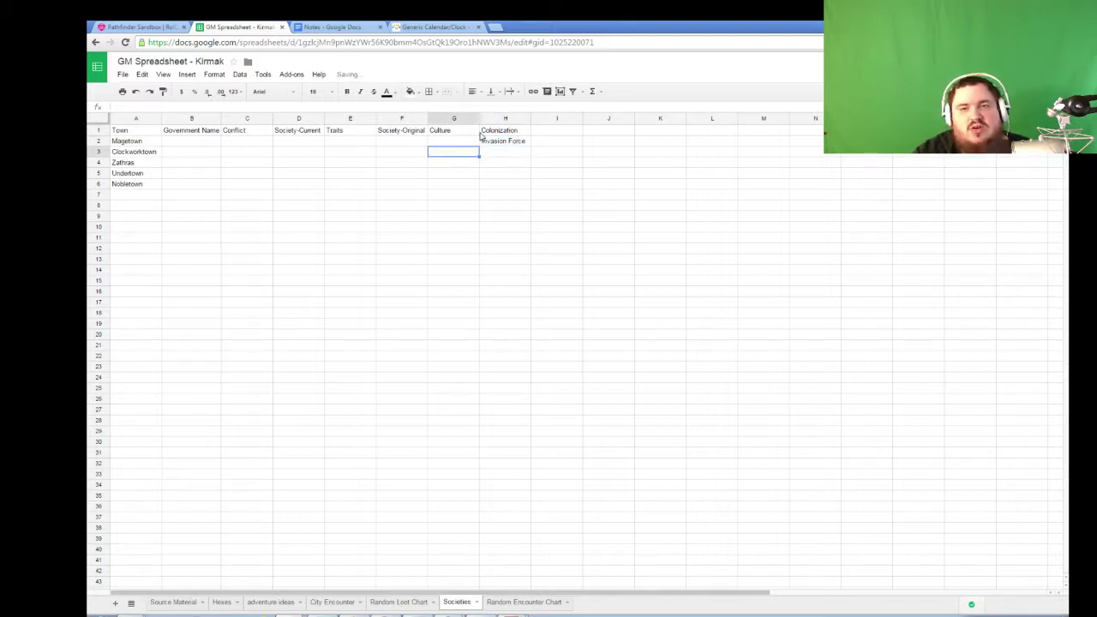
text(French)
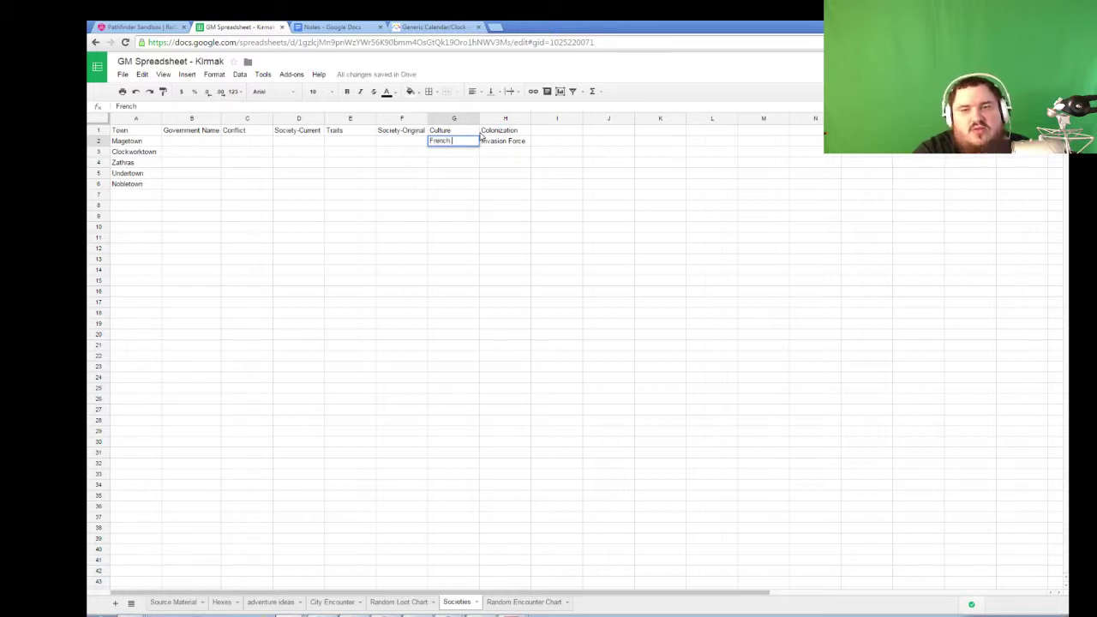
text( Cajun)
key(Return)
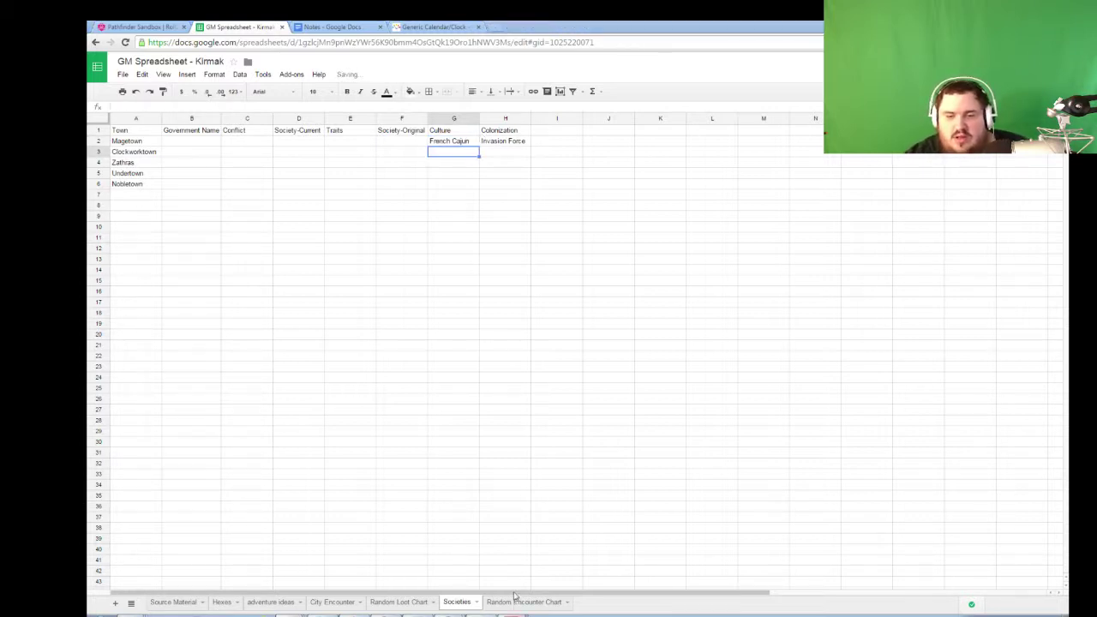
- Switch to the Stars Without Number rulebook and read through the Government Types table and the Autocracy and Corporatism evolutions
key(alt+Tab)
scroll(522, 443, down, 12)
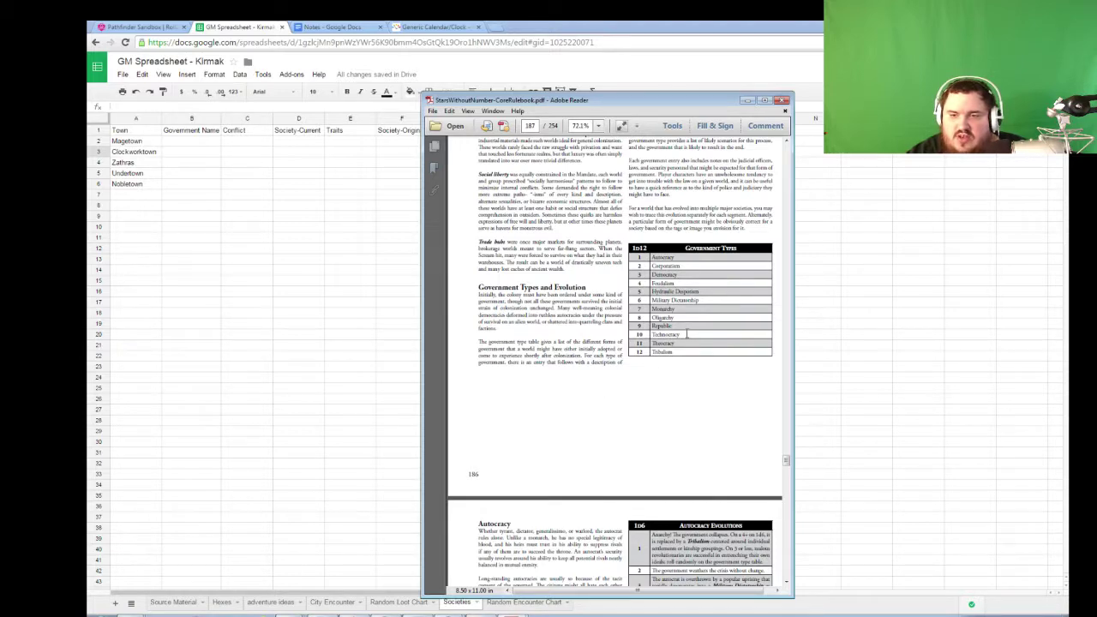
scroll(674, 334, down, 8)
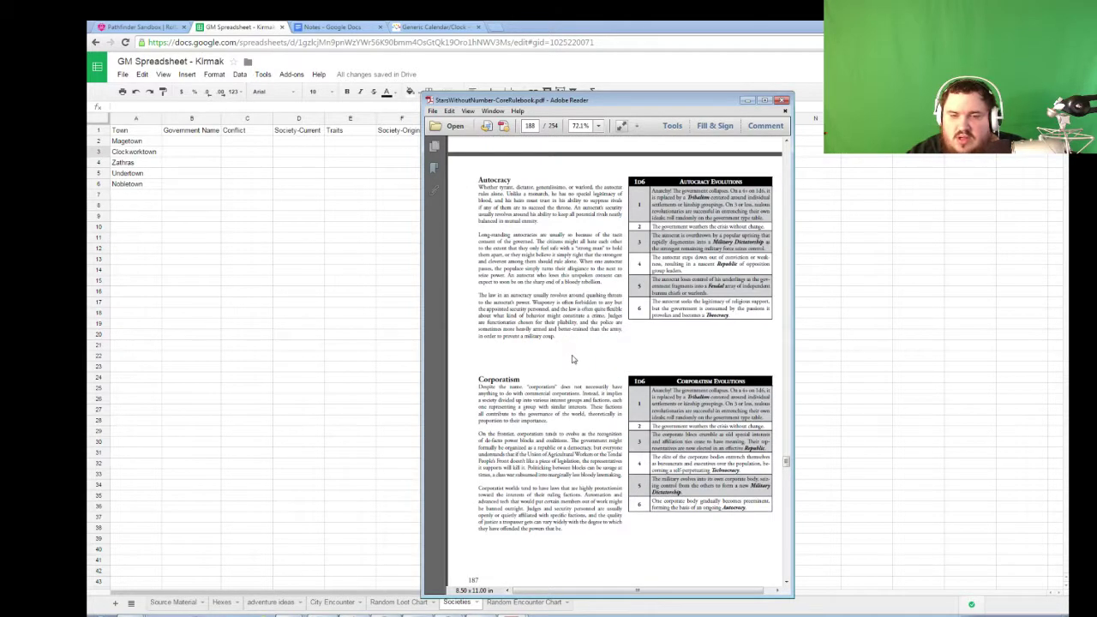
scroll(570, 352, down, 4)
scroll(570, 353, up, 3)
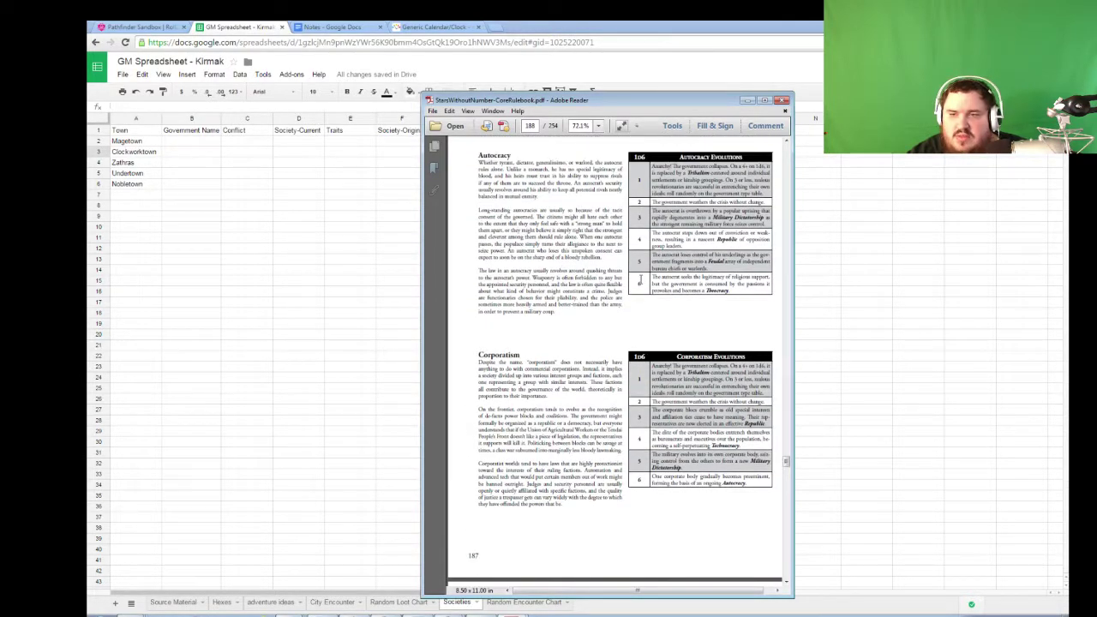
scroll(684, 308, down, 1)
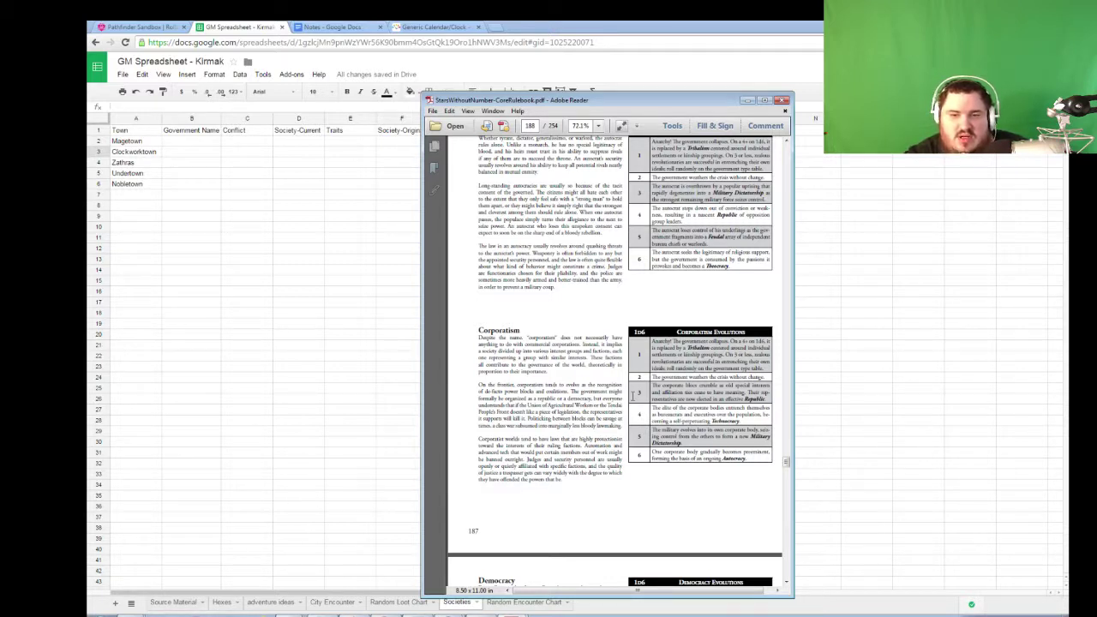
- Enter Corporatism as Magetown's Society-Original in cell F2 of the Societies sheet
click(319, 174)
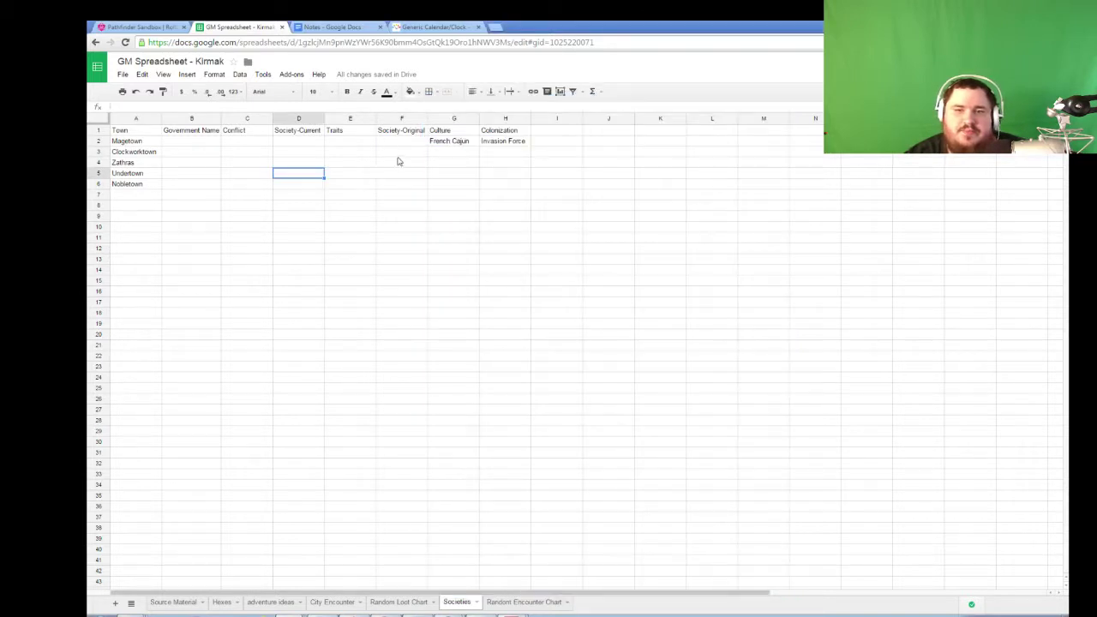
click(390, 136)
click(390, 146)
text(Corp)
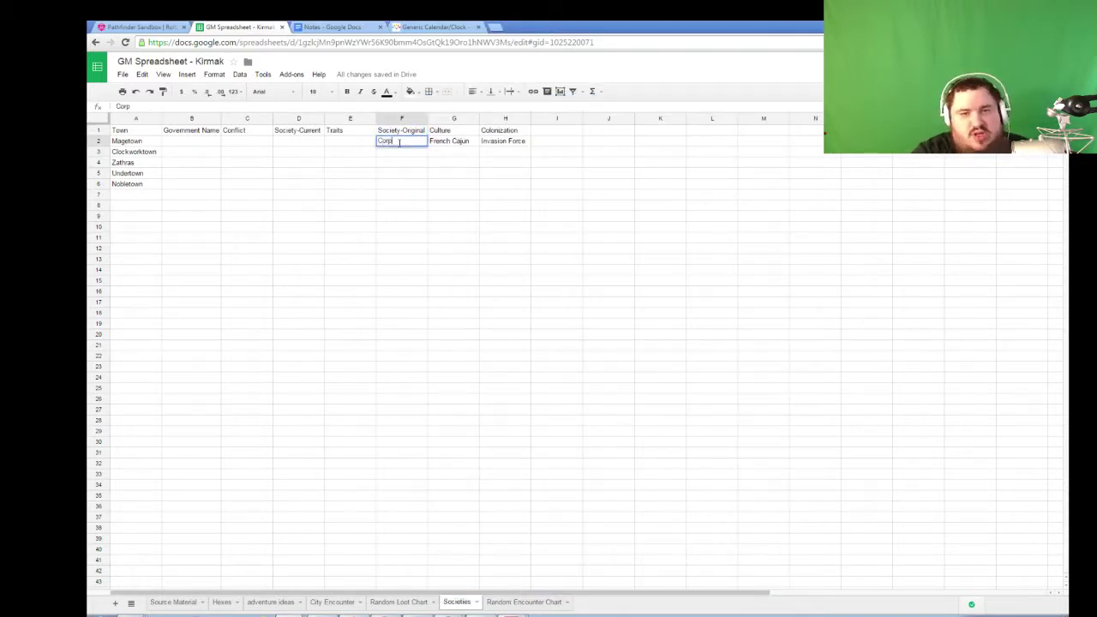
text(orati)
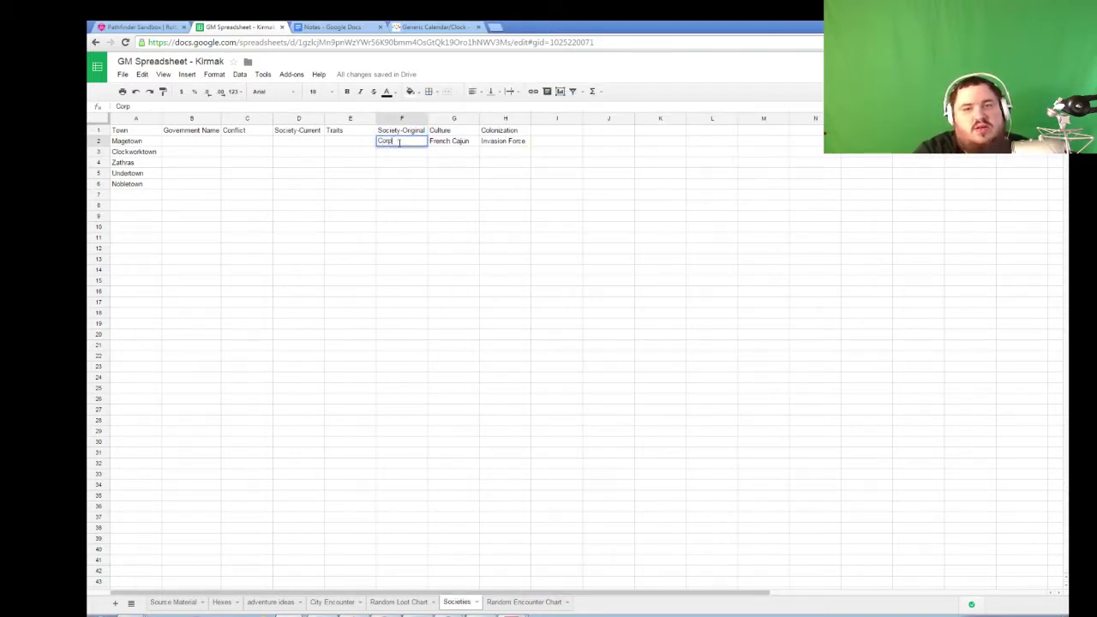
text(sm)
key(Return)
- Enter Technocracy as Magetown's Society-Current in cell D2
key(Left)
key(Up)
key(Left)
text(Teh)
key(BackSpace)
text(chnocracy)
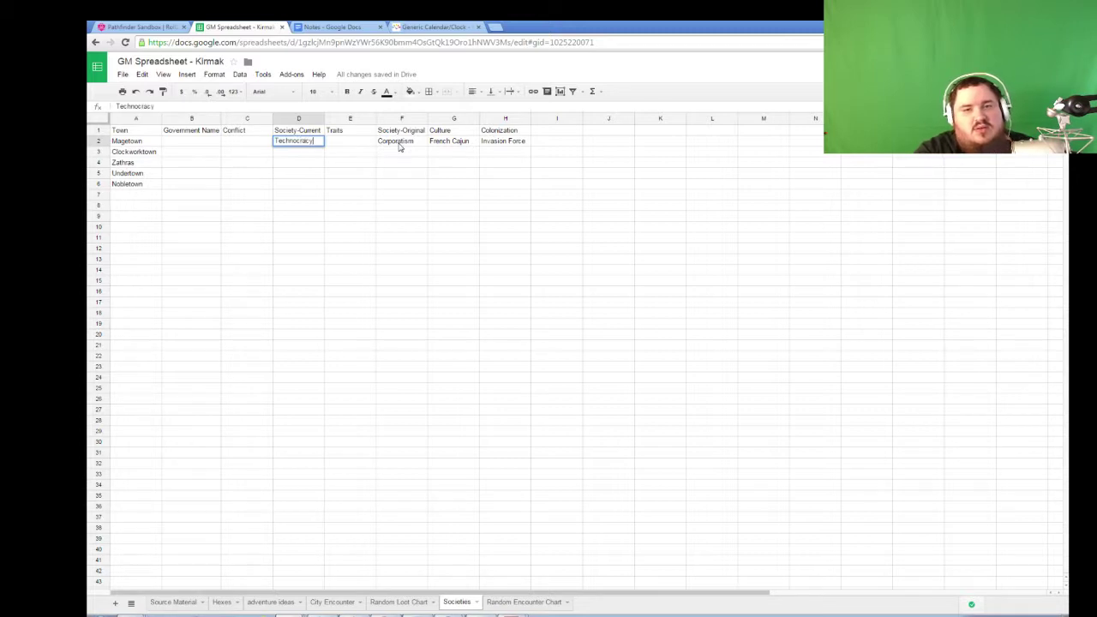
key(Return)
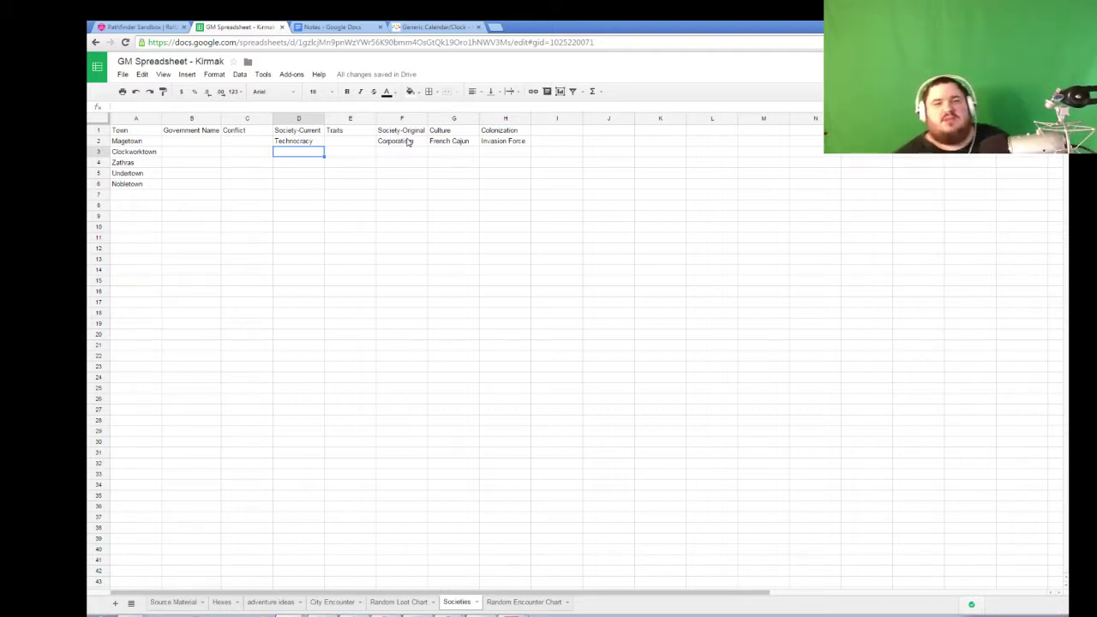
- Return to the rulebook and read the Societal Traits table, examining the Rational and Harmonious entries
click(514, 611)
scroll(491, 377, down, 15)
scroll(510, 324, down, 10)
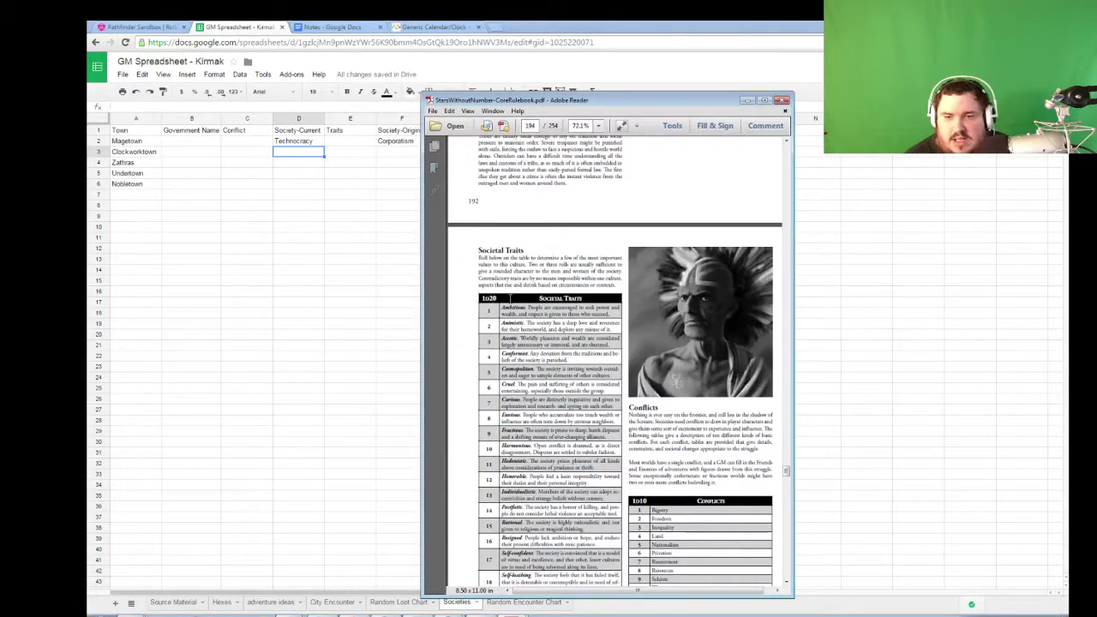
scroll(510, 297, down, 1)
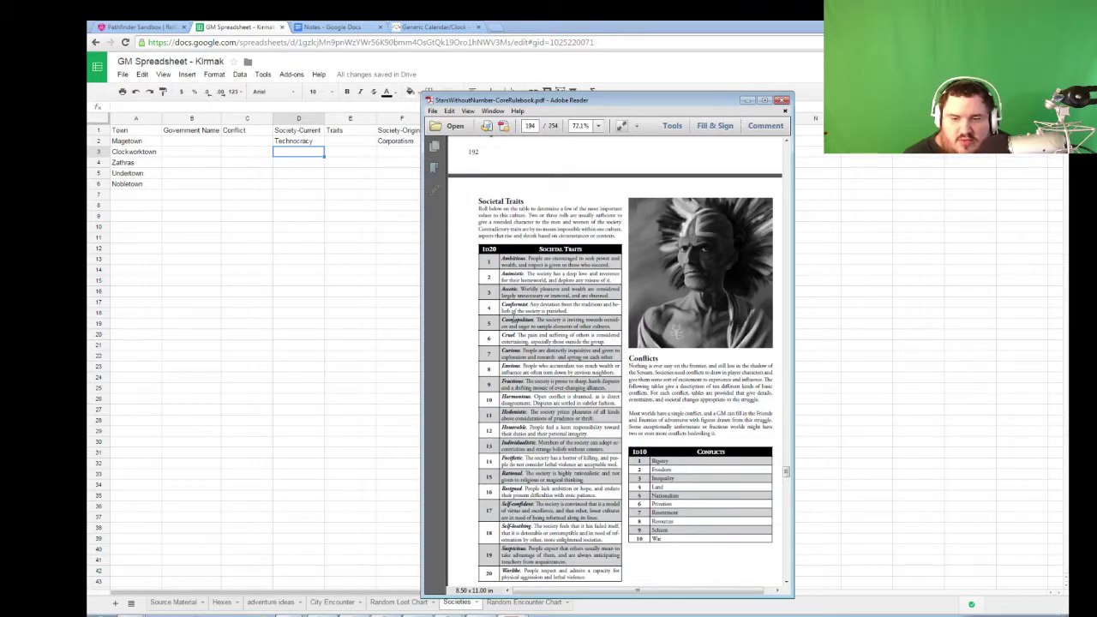
drag(573, 473, 583, 481)
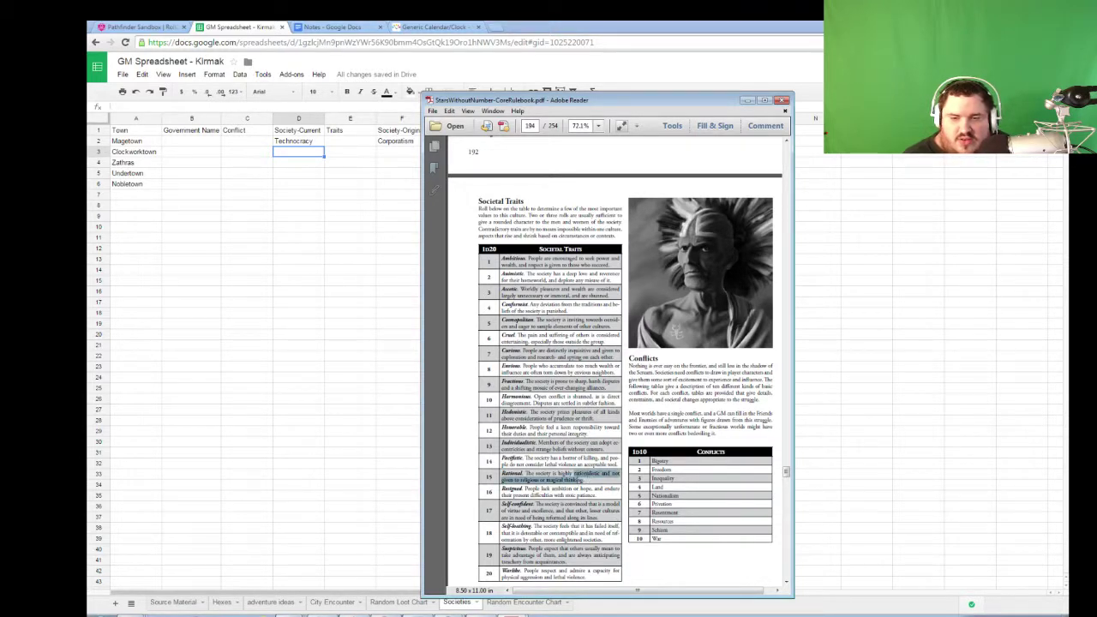
scroll(583, 481, down, 1)
click(570, 504)
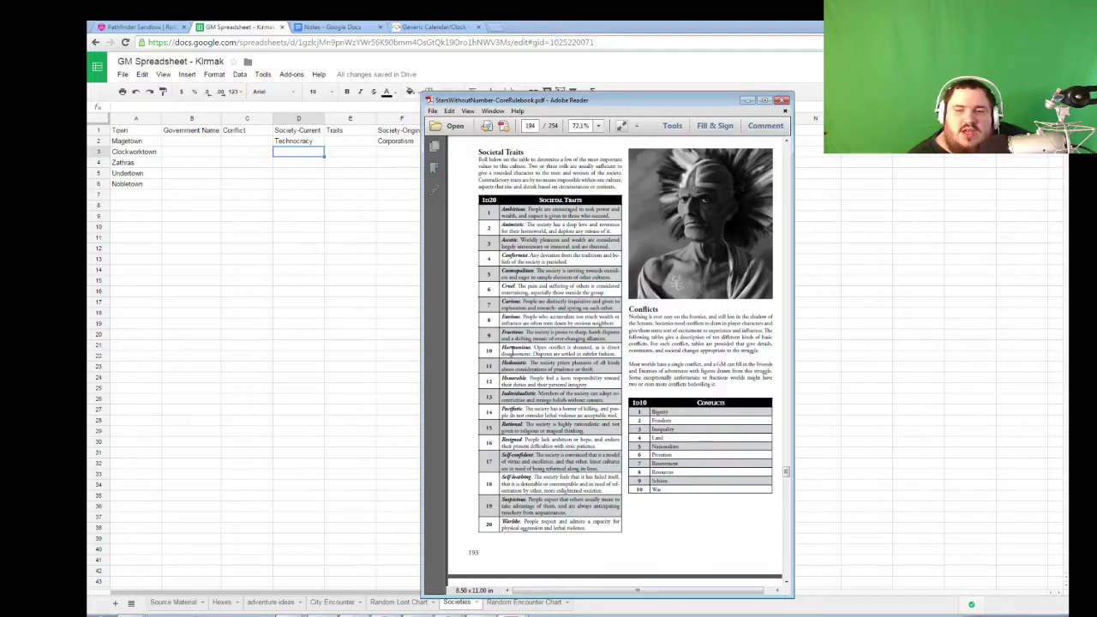
drag(502, 348, 616, 354)
click(602, 359)
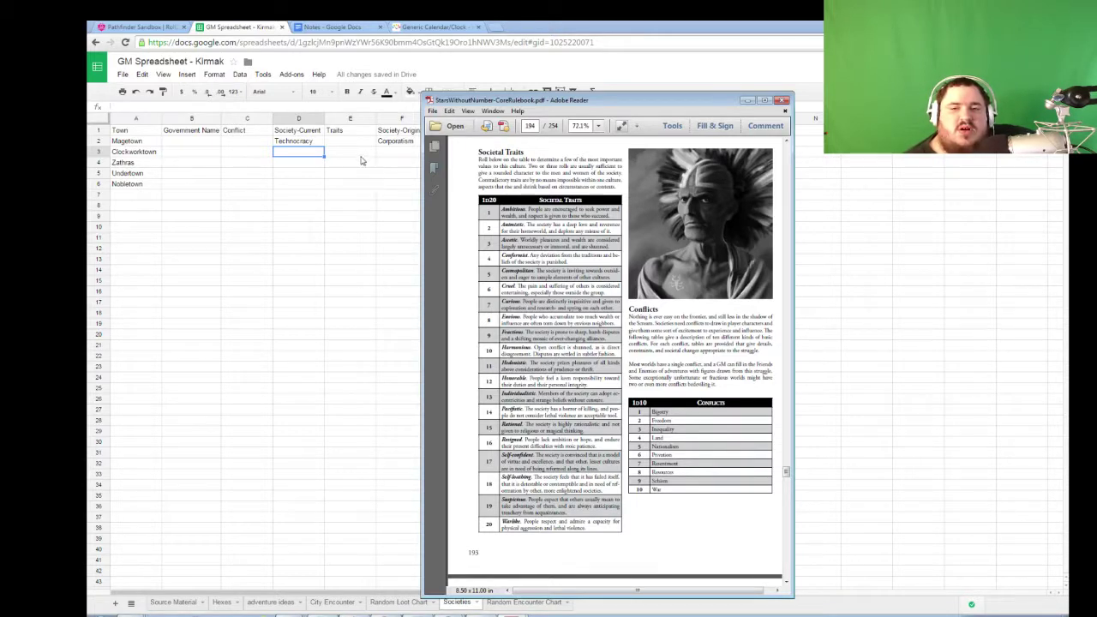
- Enter Harmonious as Magetown's Traits value in cell E2 of the spreadsheet
click(351, 144)
text(Harmonious)
key(Return)
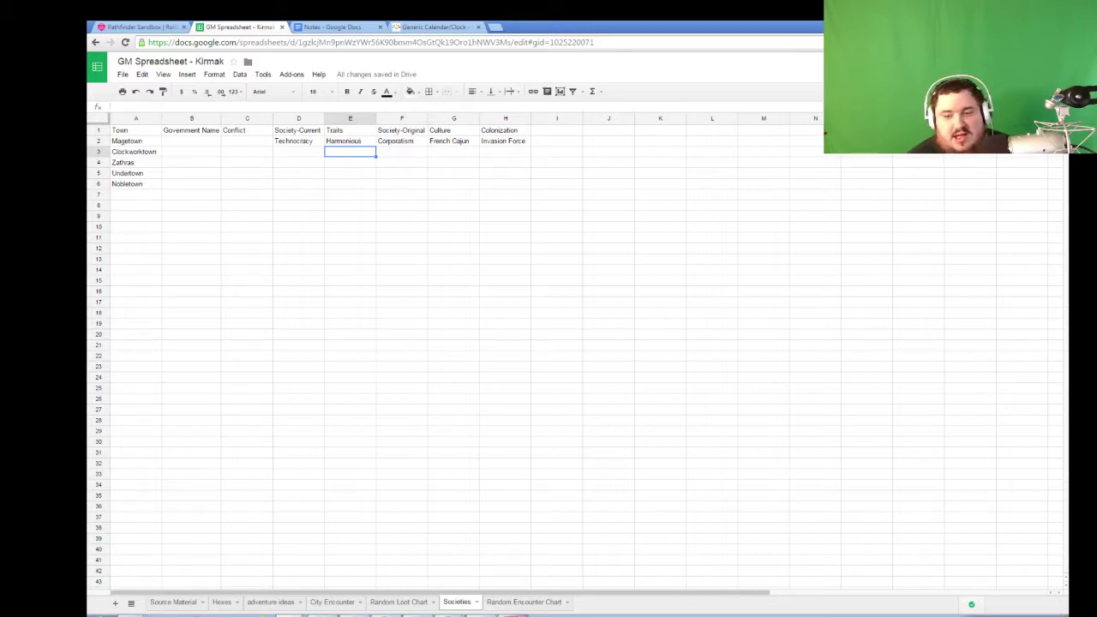
- Find the conflict tables in the rulebook and roll 1d10+1d8 in the Roll20 chat for Magetown's conflict and its details
key(alt+Tab)
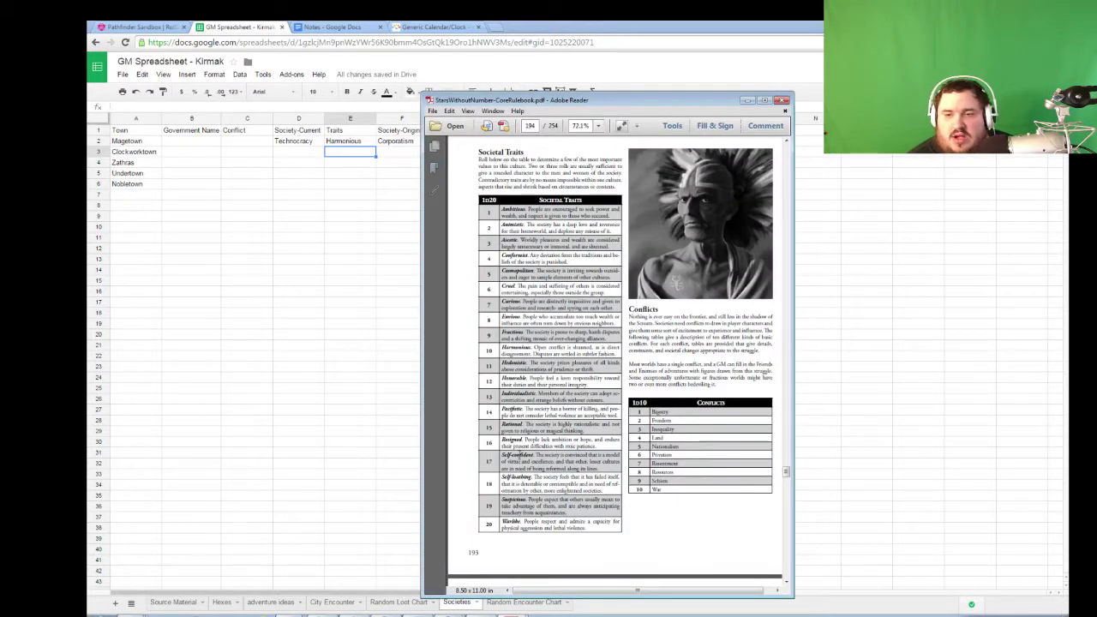
scroll(517, 456, down, 6)
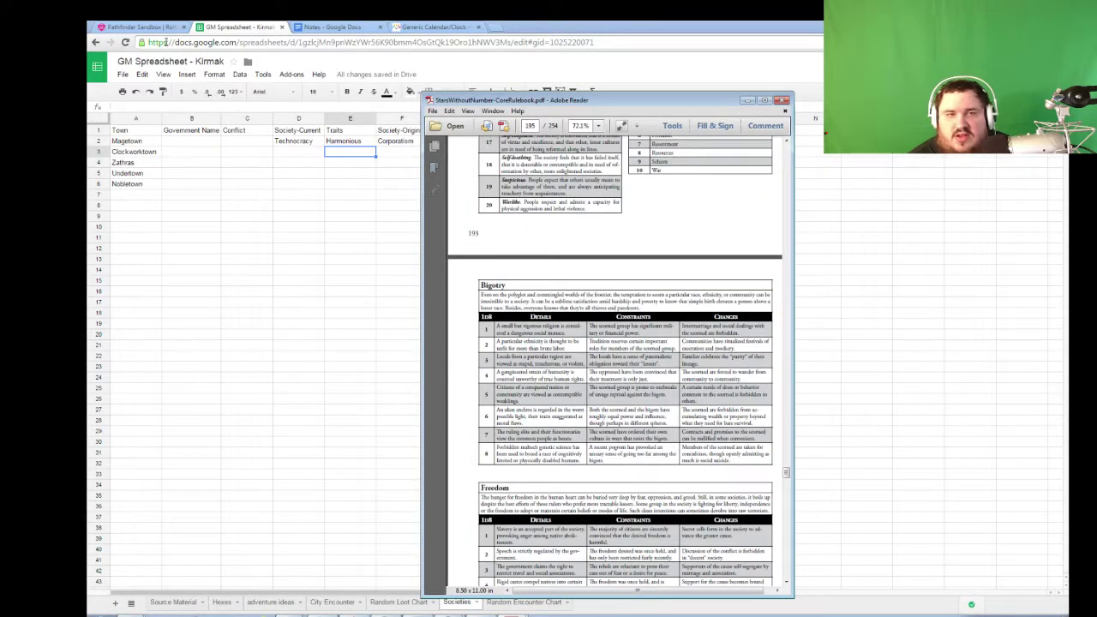
click(141, 27)
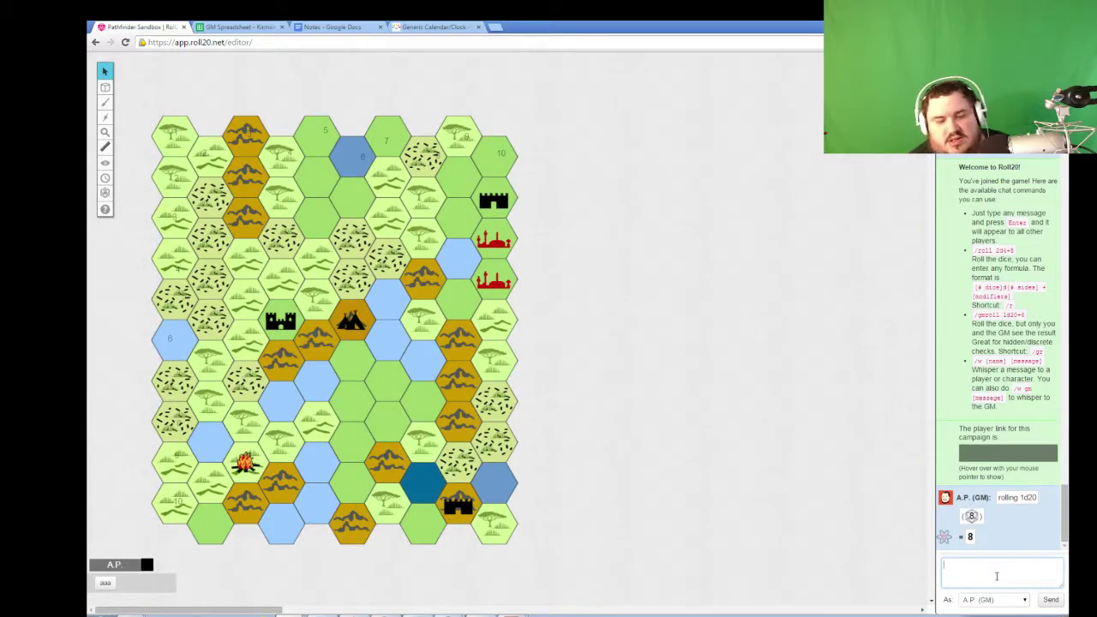
text(/roll 1d10)
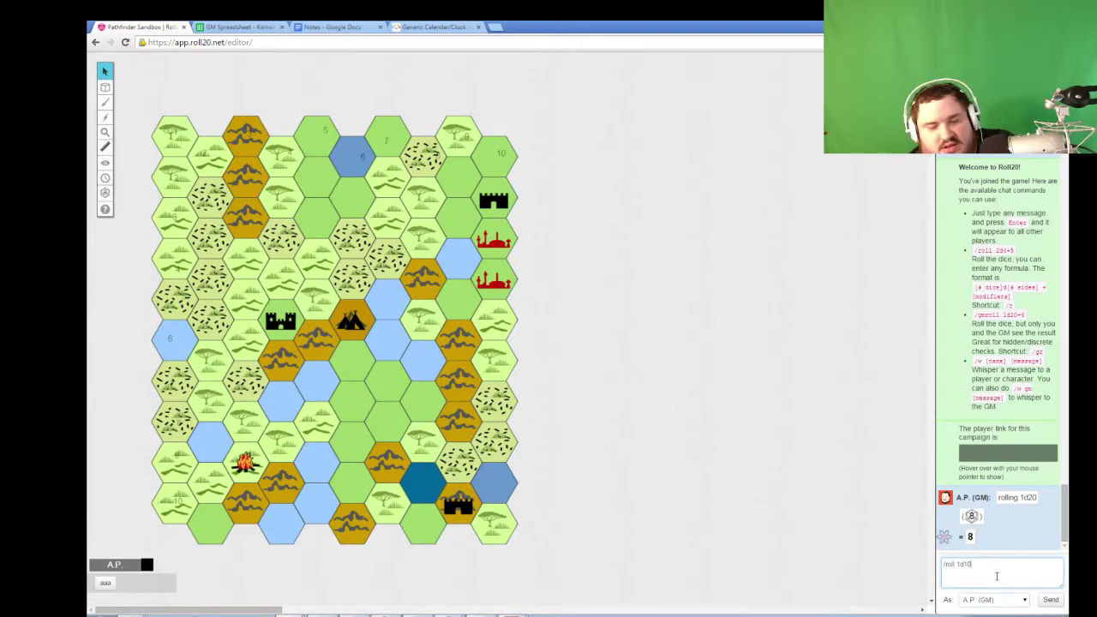
text(+1d8)
key(Return)
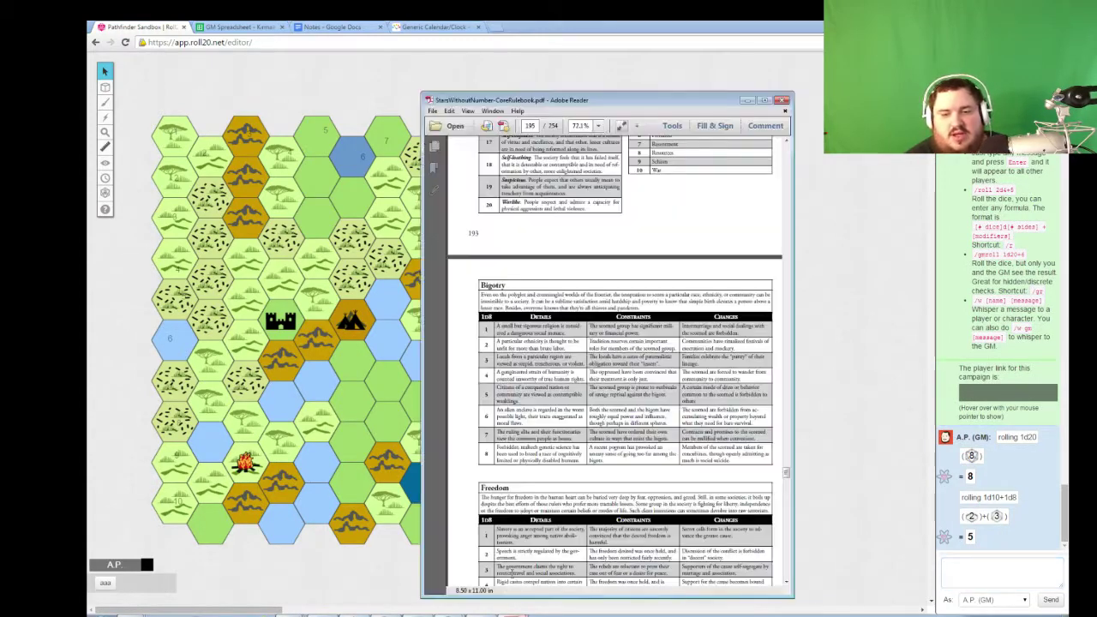
- Check the roll against the rulebook's Conflicts table and bring up the Freedom table
click(514, 604)
scroll(518, 495, up, 2)
scroll(521, 477, up, 1)
scroll(521, 476, down, 5)
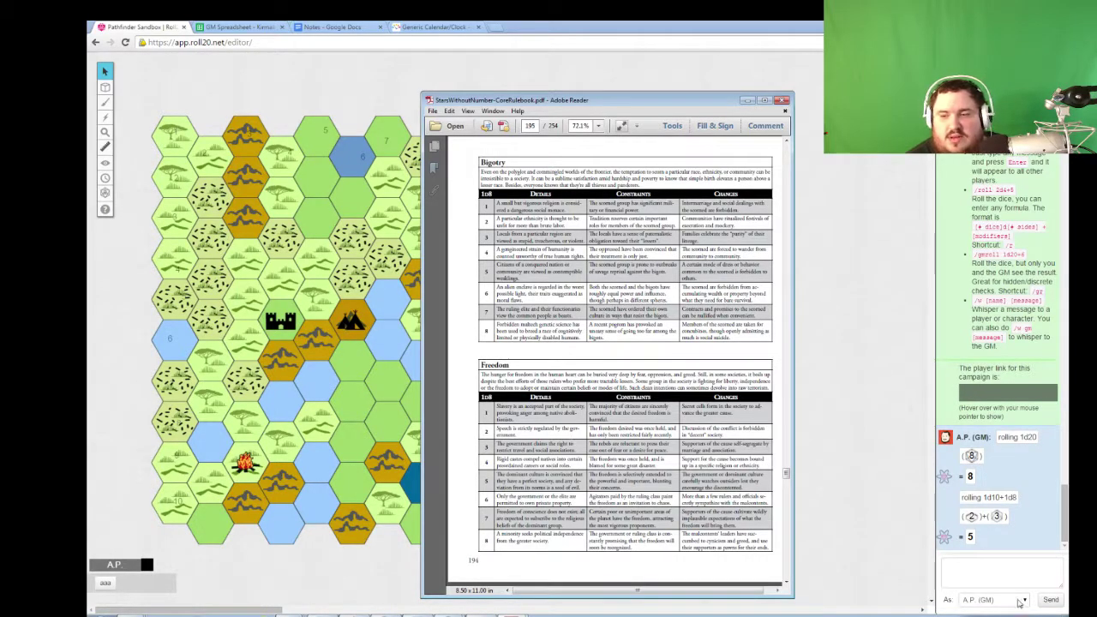
- Roll 2d8 in the Roll20 chat for the conflict's constraint and change
click(948, 576)
text(/roll)
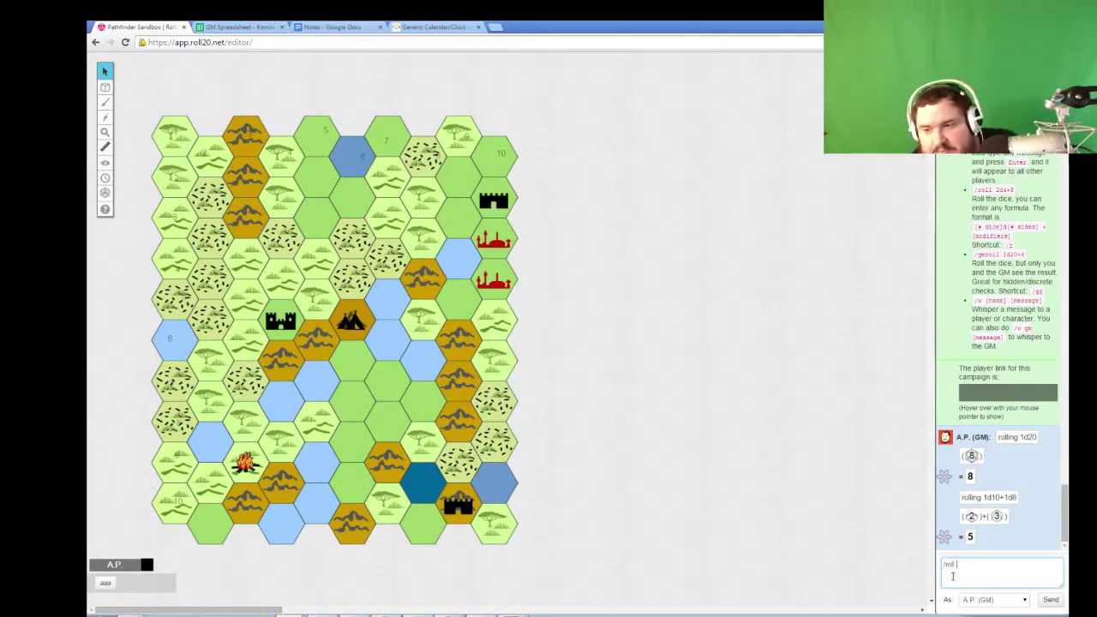
text( 2d8)
key(Return)
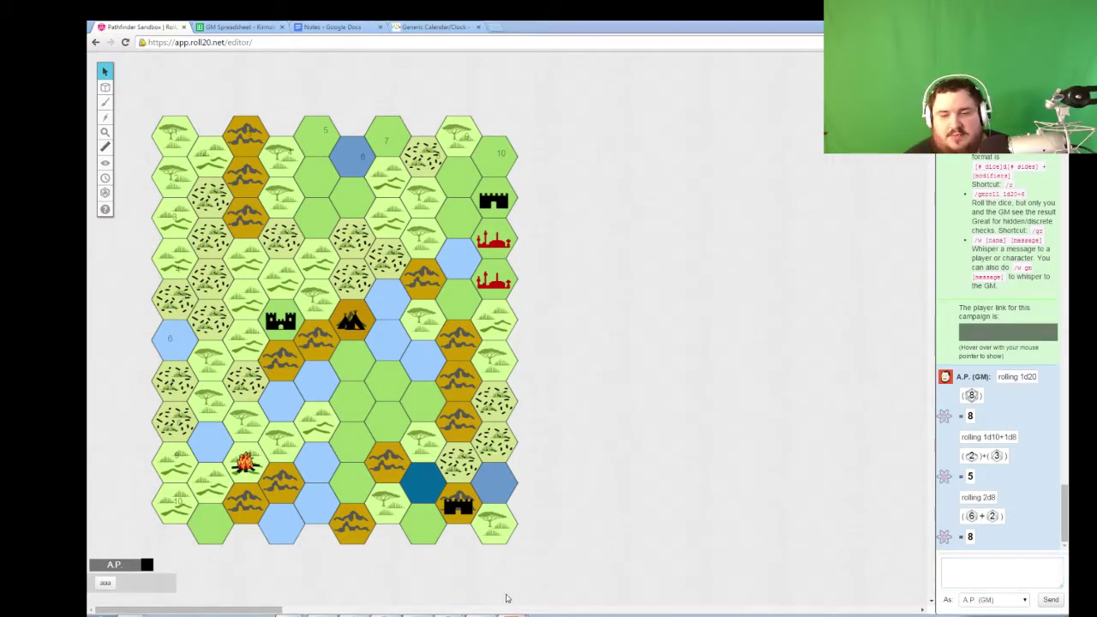
- Copy the Freedom table's third Details entry, about the government restricting travel and social associations, into Magetown's Conflict cell C2
key(alt+Tab)
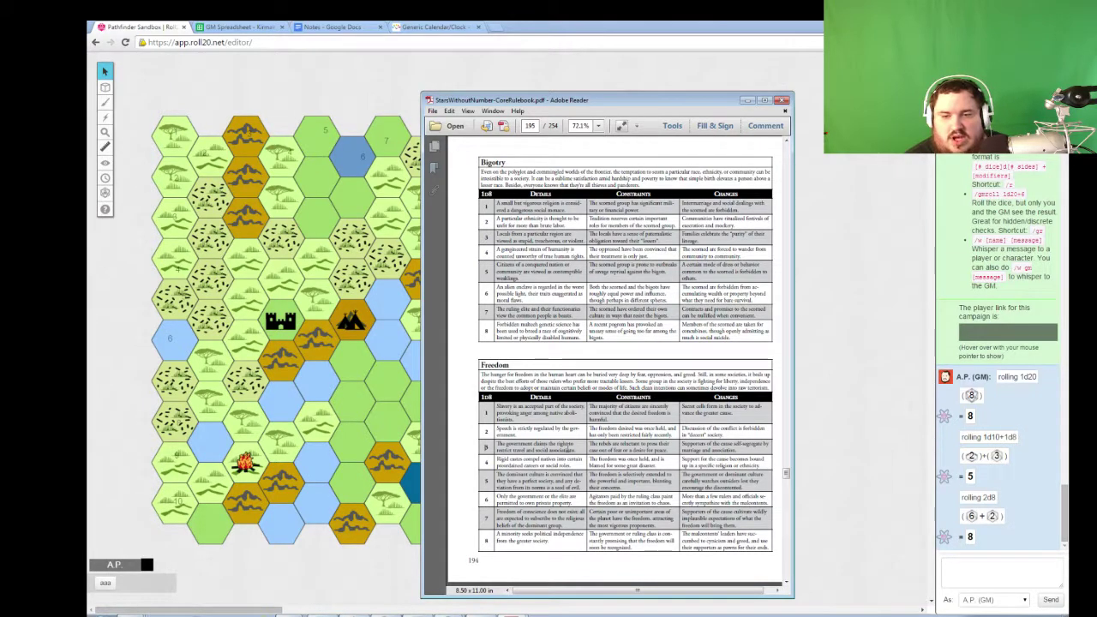
drag(581, 446, 540, 449)
click(539, 449)
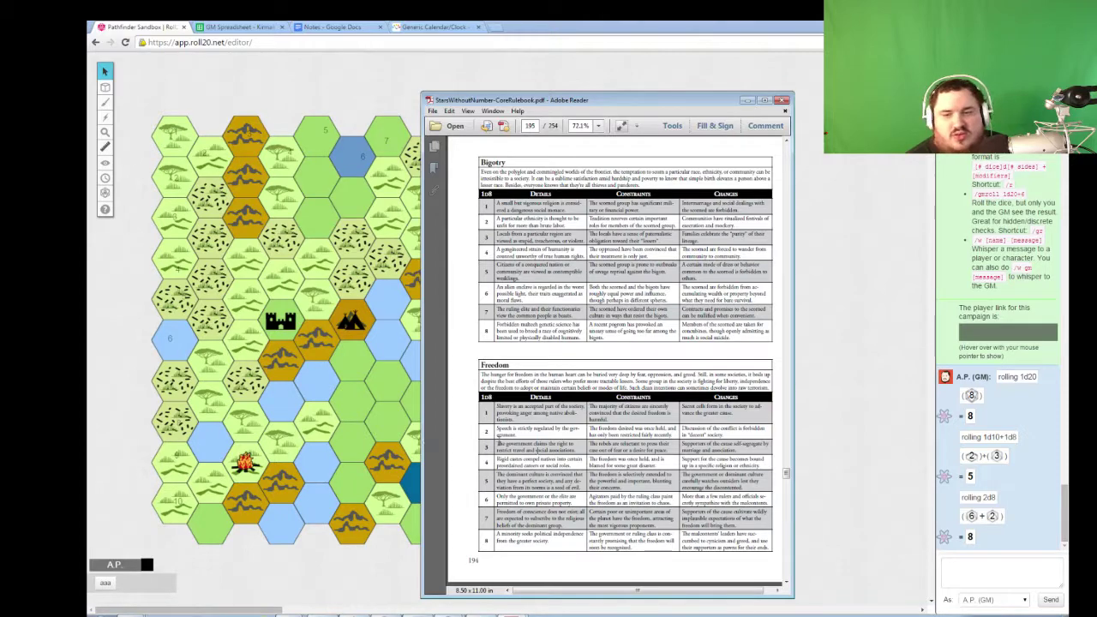
drag(579, 446, 495, 452)
key(ctrl+c)
click(236, 27)
click(256, 141)
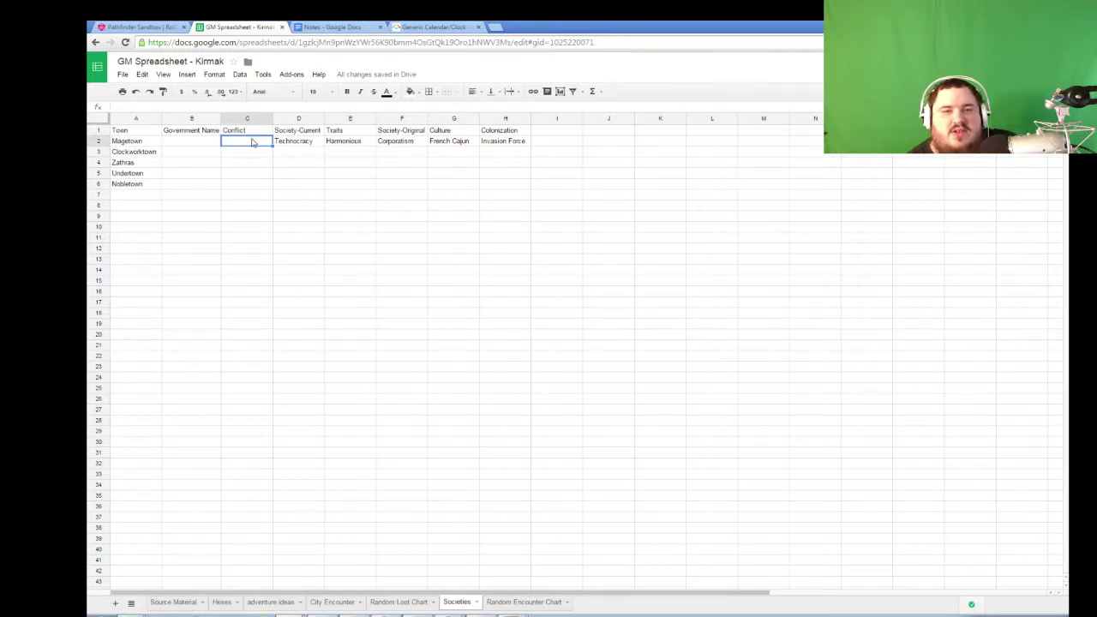
double_click(252, 138)
key(ctrl+v)
key(Return)
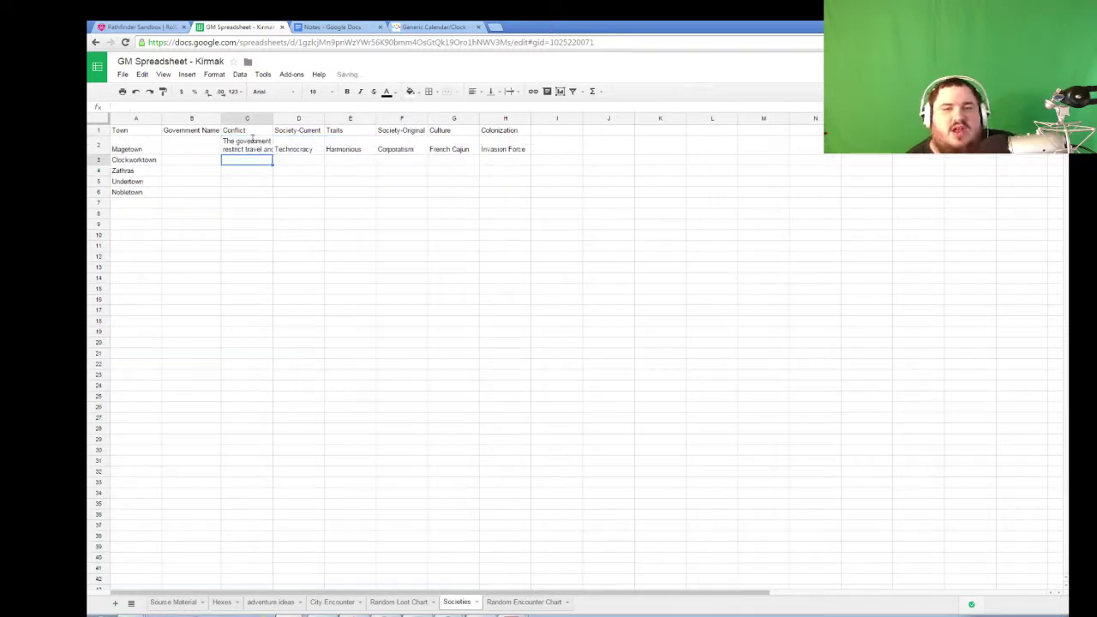
- Try to add a new line to the Conflict text in Magetown's cell C2
click(252, 139)
double_click(252, 139)
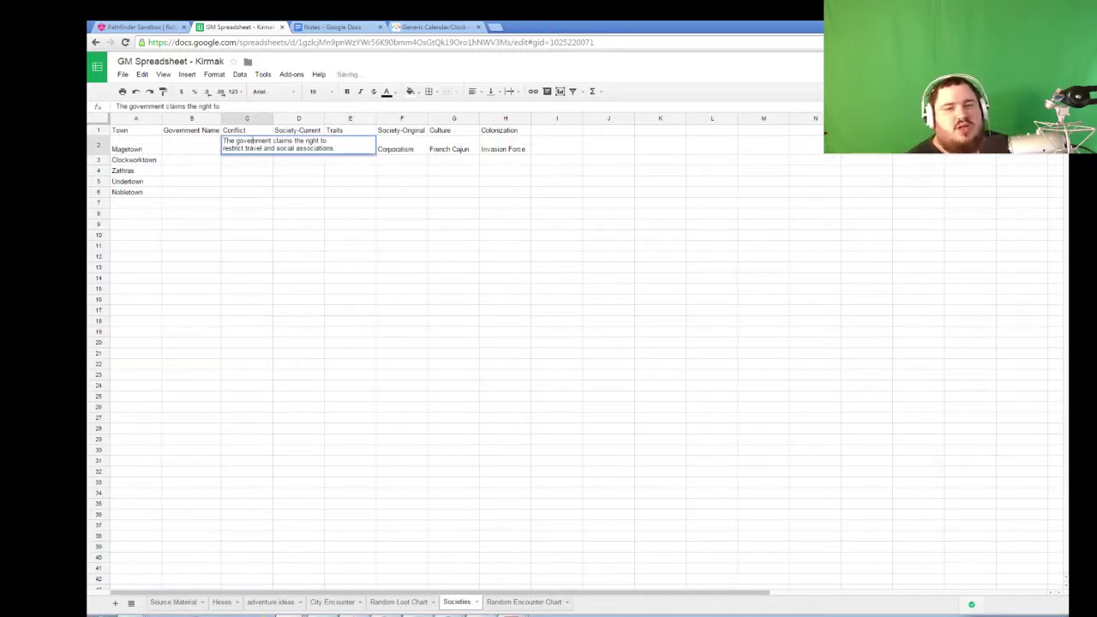
key(shift+Return)
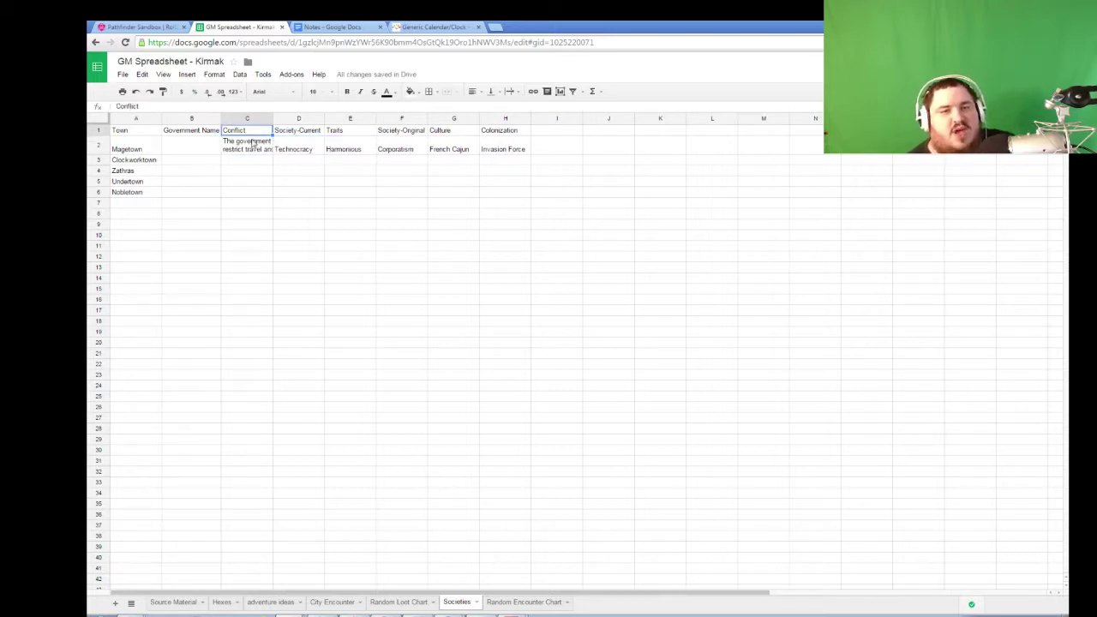
click(253, 145)
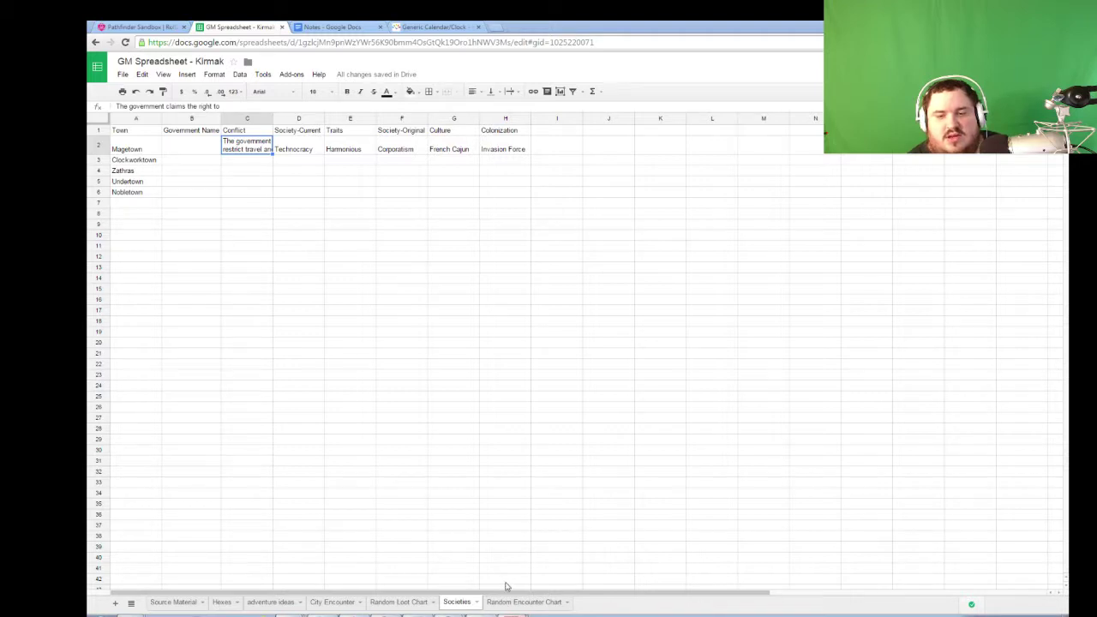
- Copy the Freedom table's sixth Constraints entry, about agitators paid by the ruling class, to the end of Magetown's Conflict text in cell C2
click(510, 614)
click(138, 26)
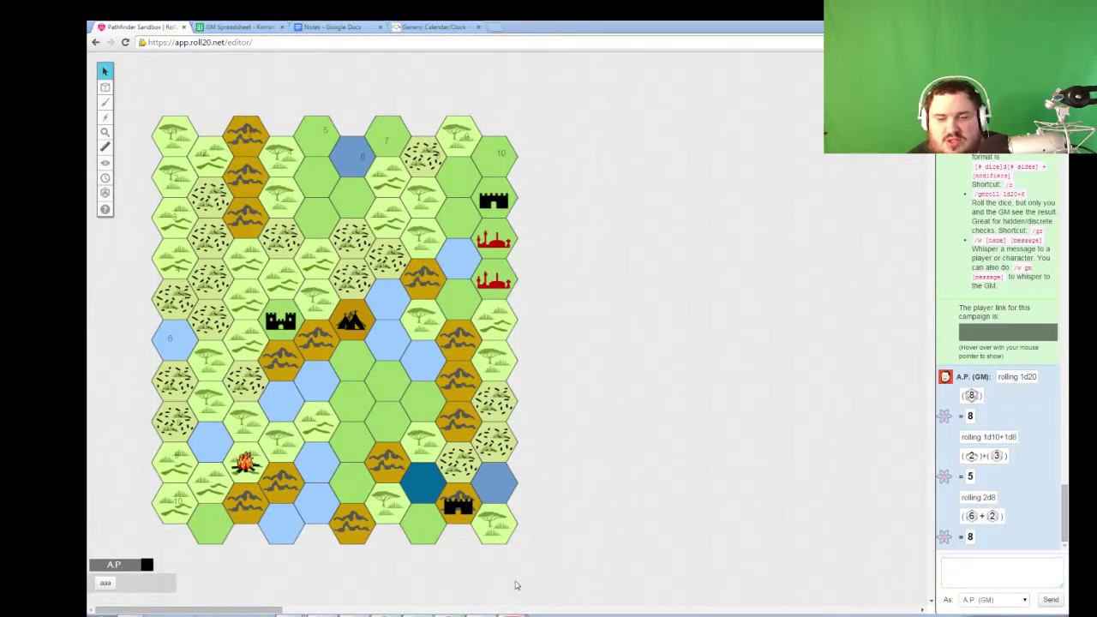
click(514, 614)
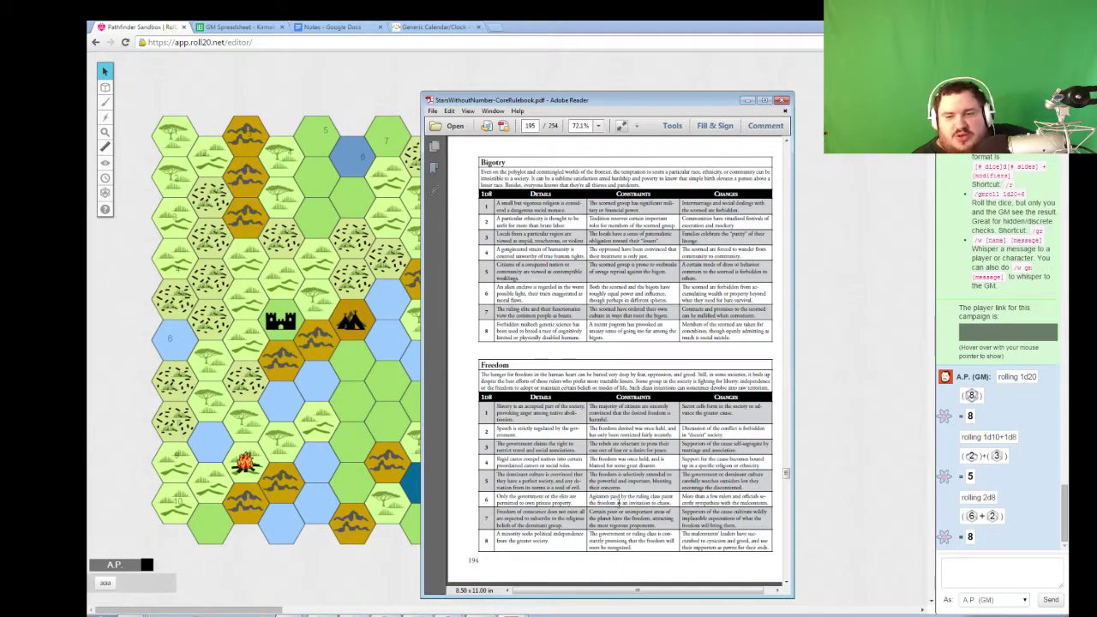
drag(587, 497, 672, 507)
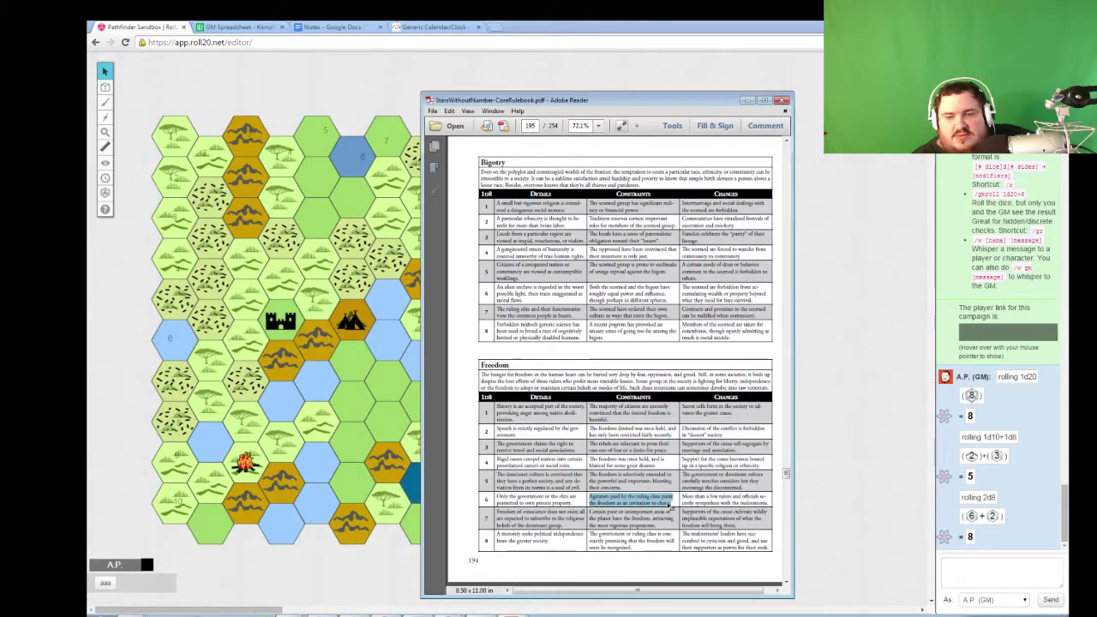
right_click(671, 507)
click(677, 508)
click(352, 190)
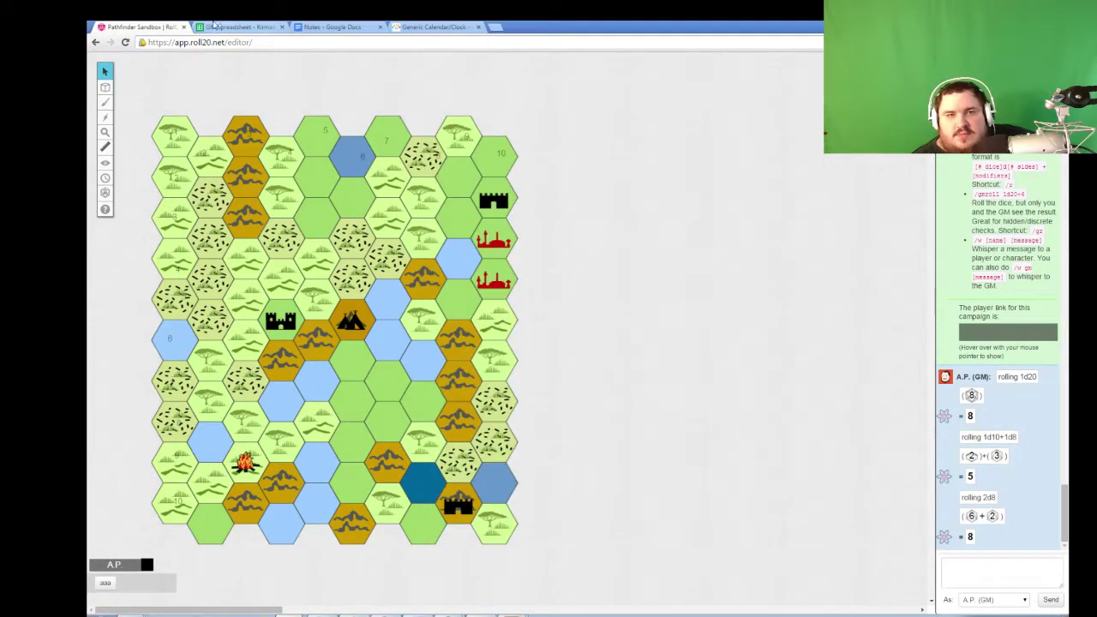
key(ctrl+Tab)
double_click(265, 153)
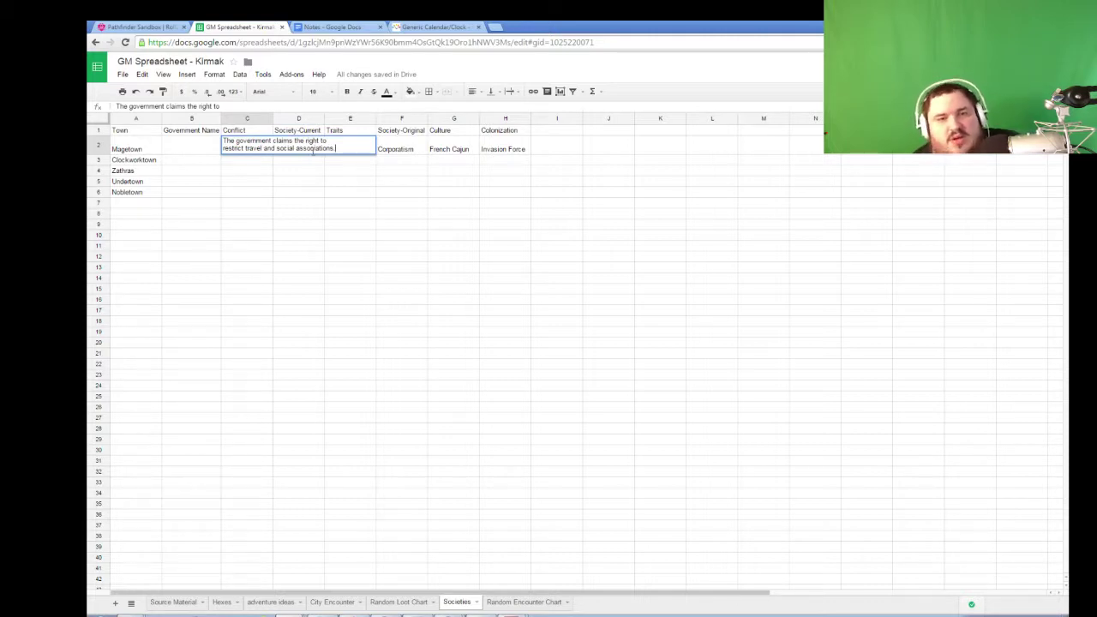
key(ctrl+v)
key(shift+Return)
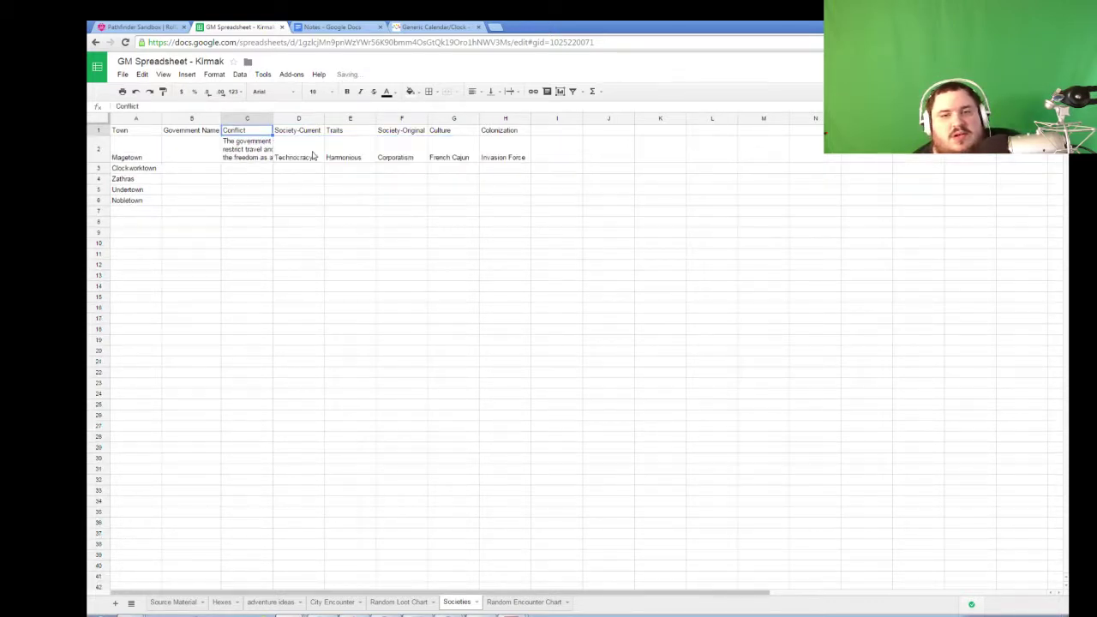
- Try to put the agitators sentence on its own line within Magetown's Conflict cell C2
double_click(232, 156)
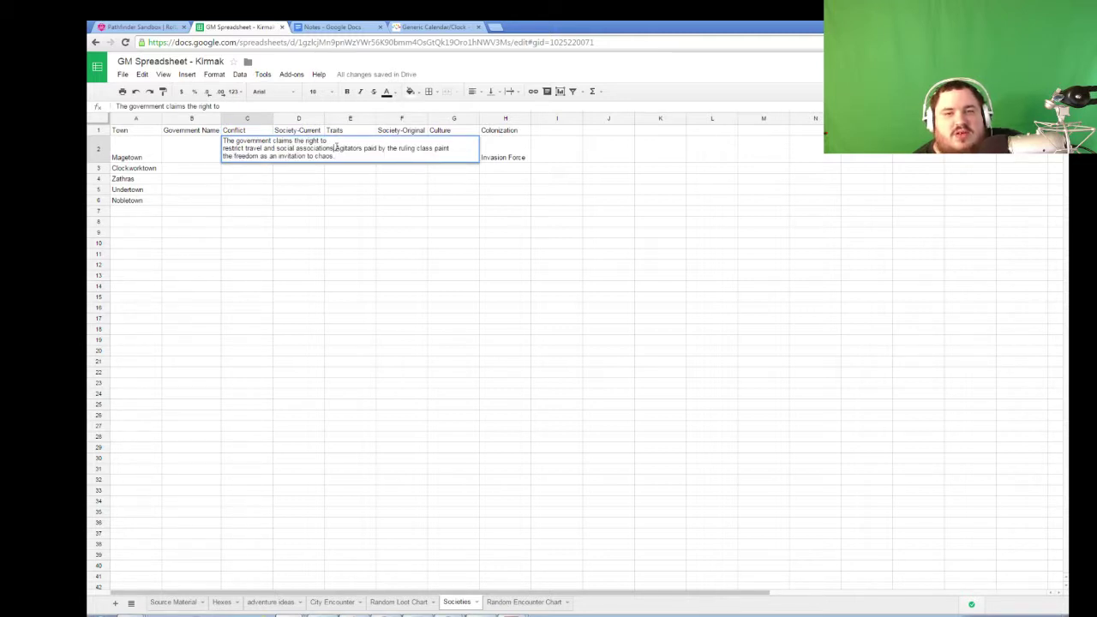
key(Return)
click(260, 151)
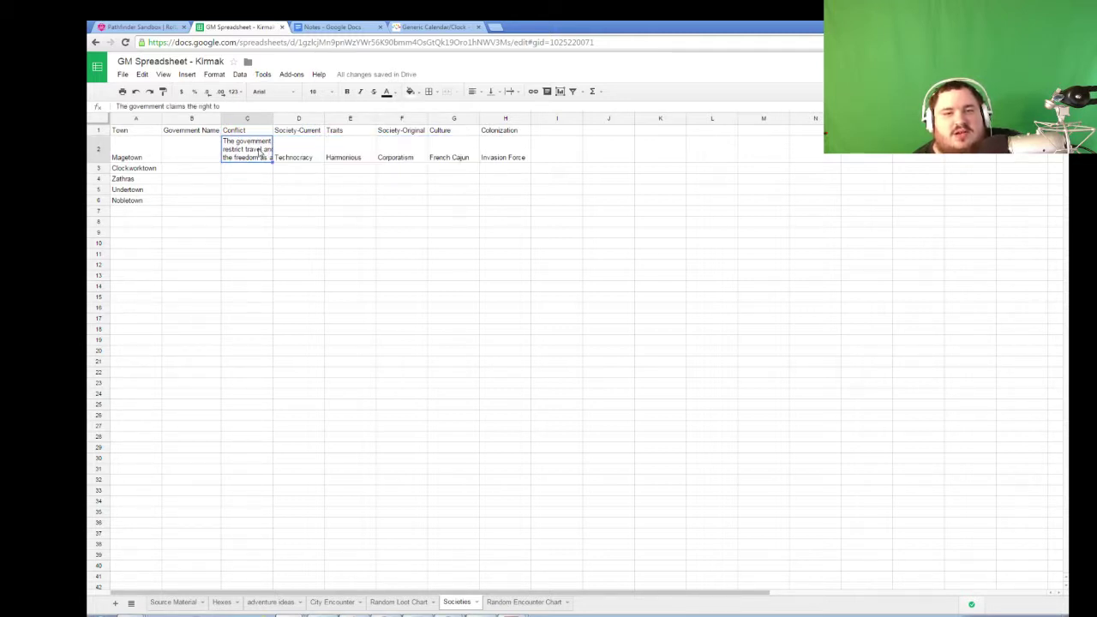
key(Return)
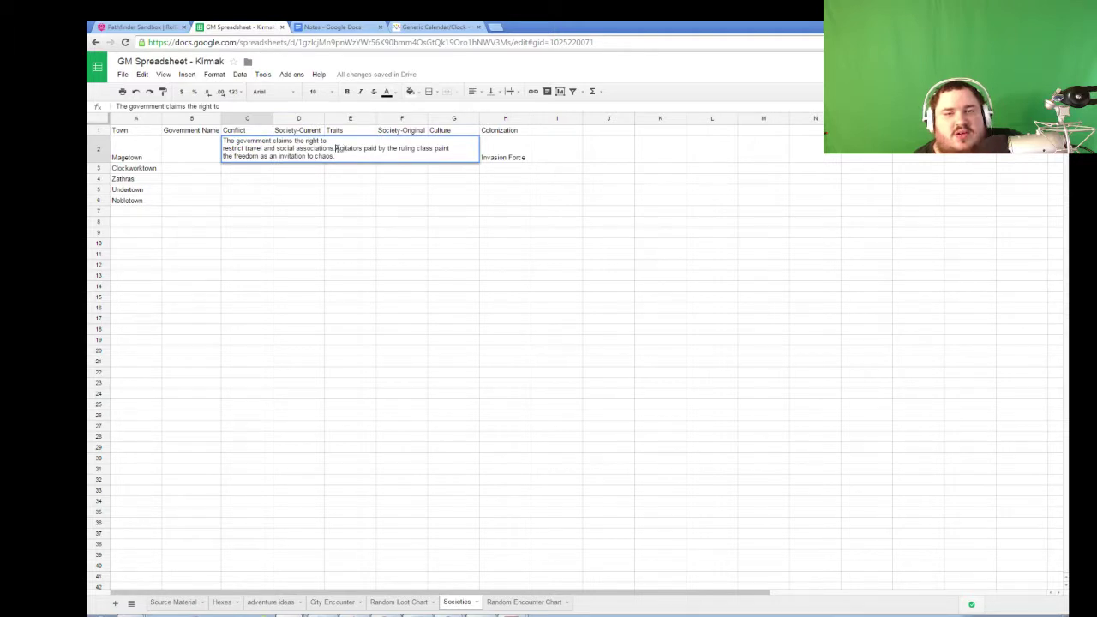
key(shift+Return)
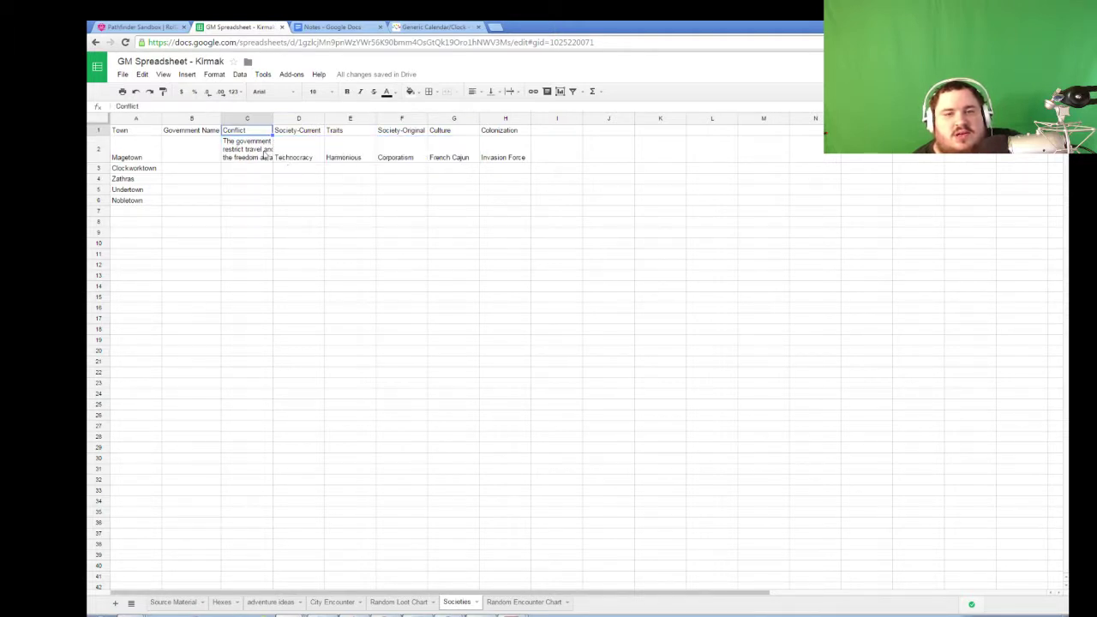
double_click(248, 153)
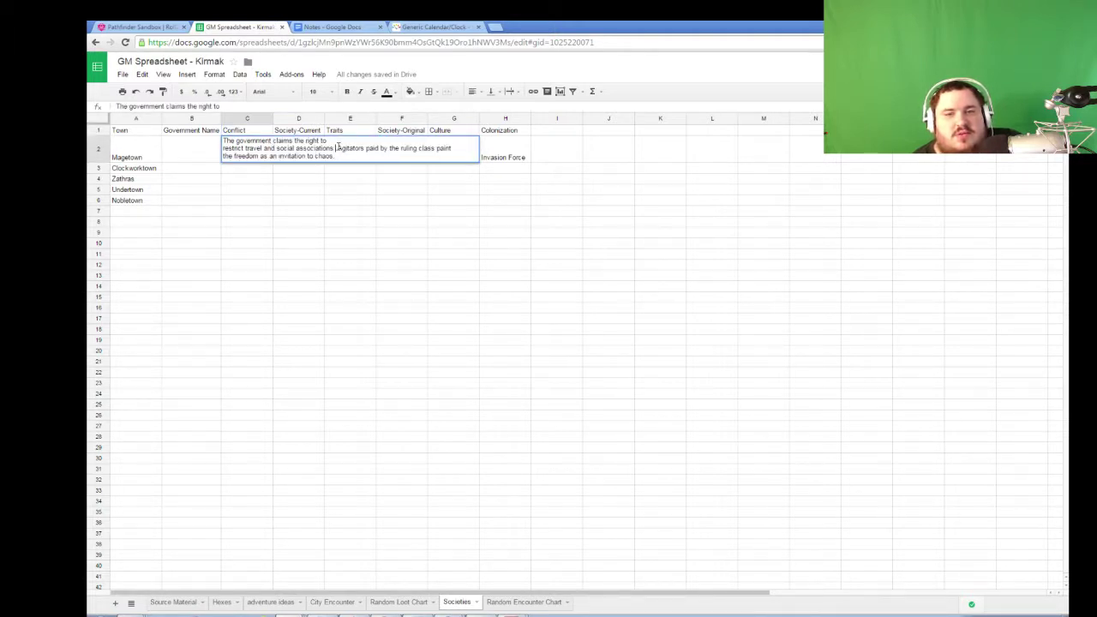
key(BackSpace)
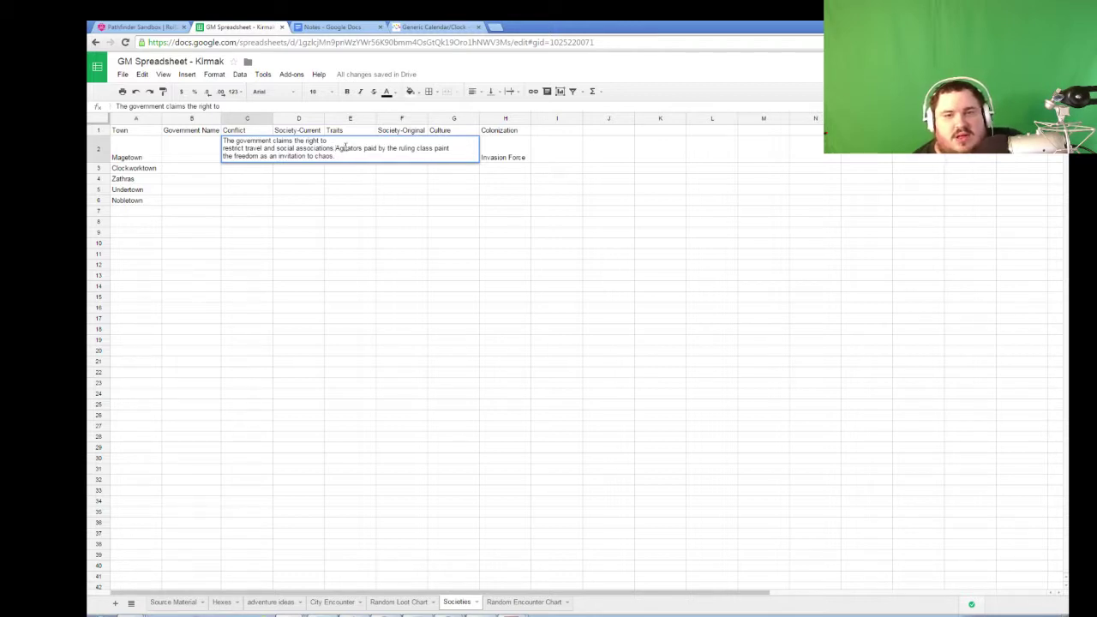
key(shift+Return)
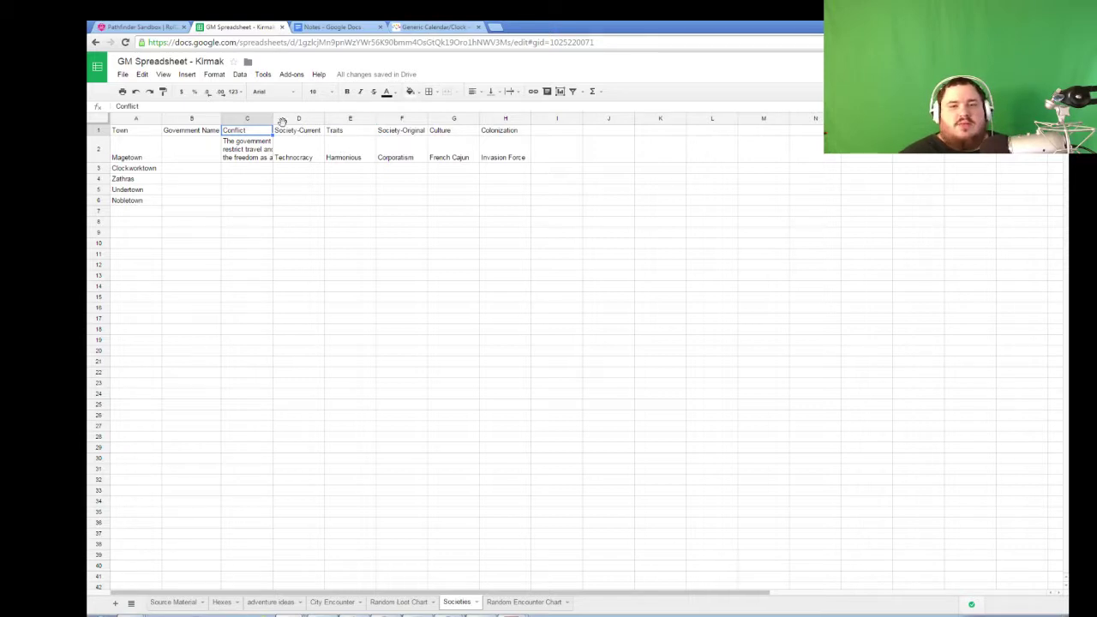
- Increase the height of Magetown's row 2
click(102, 165)
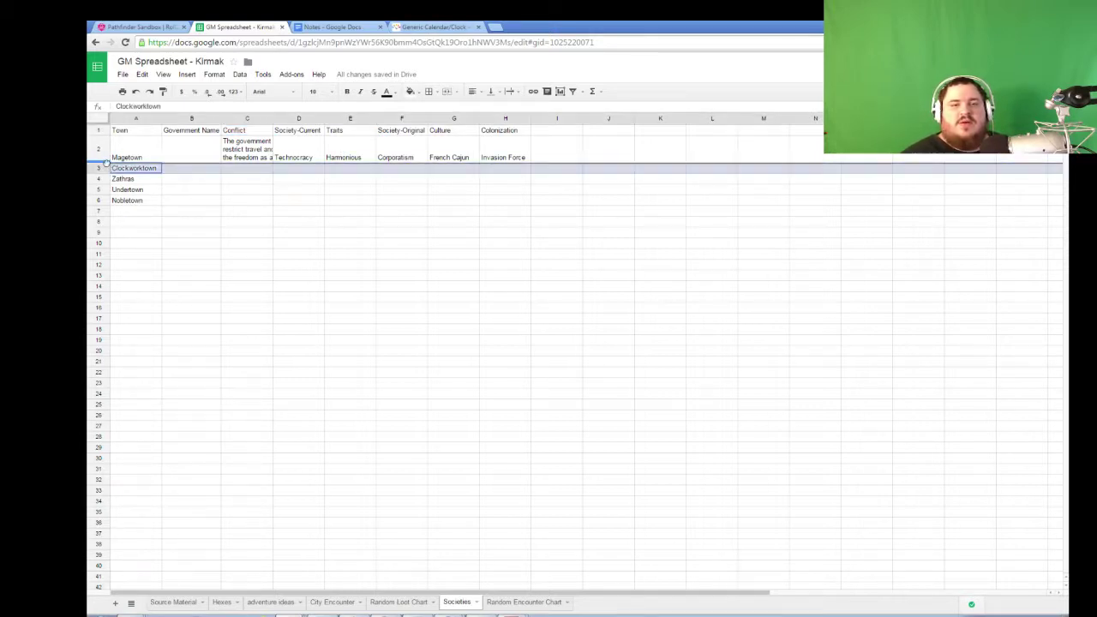
drag(104, 160, 104, 171)
click(244, 152)
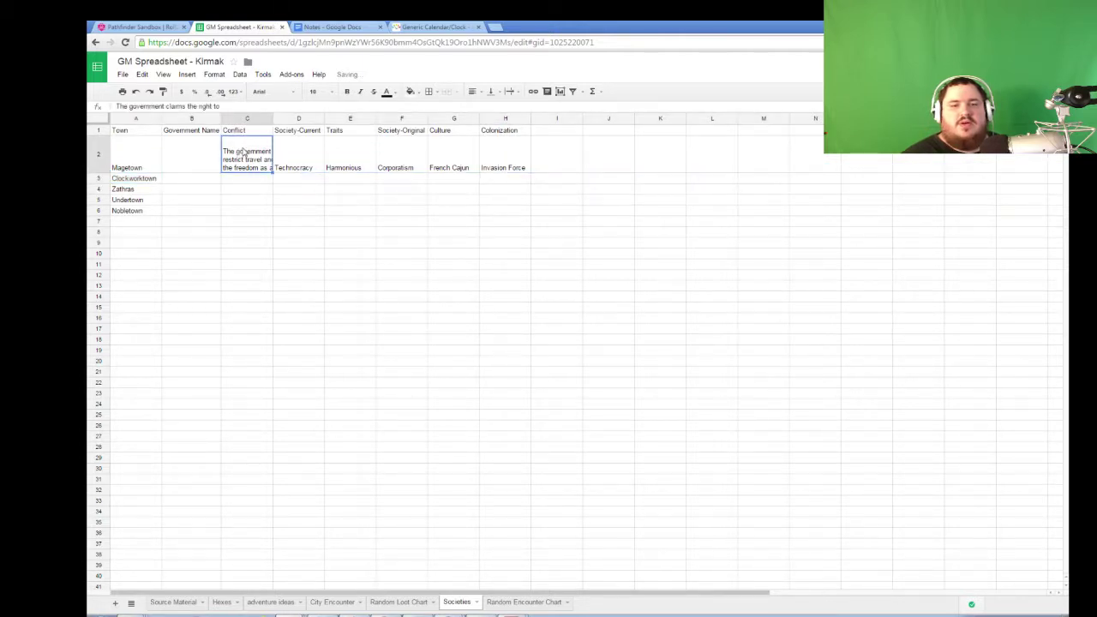
- Try again to insert a line break after "social associations" in the Conflict text of cell C2
double_click(245, 153)
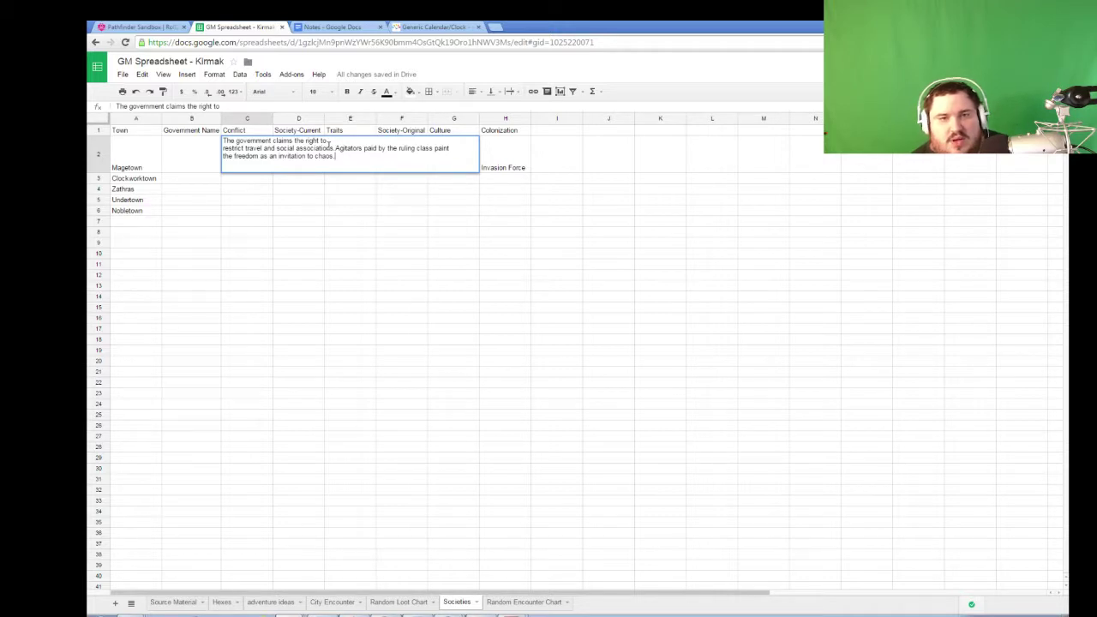
key(Return)
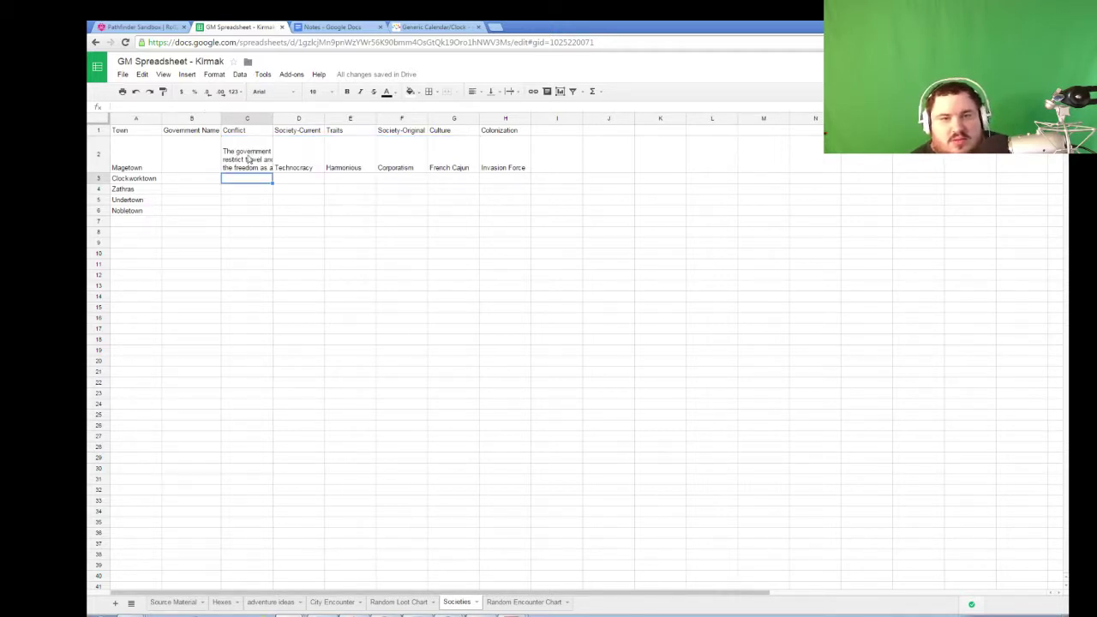
click(247, 160)
click(221, 106)
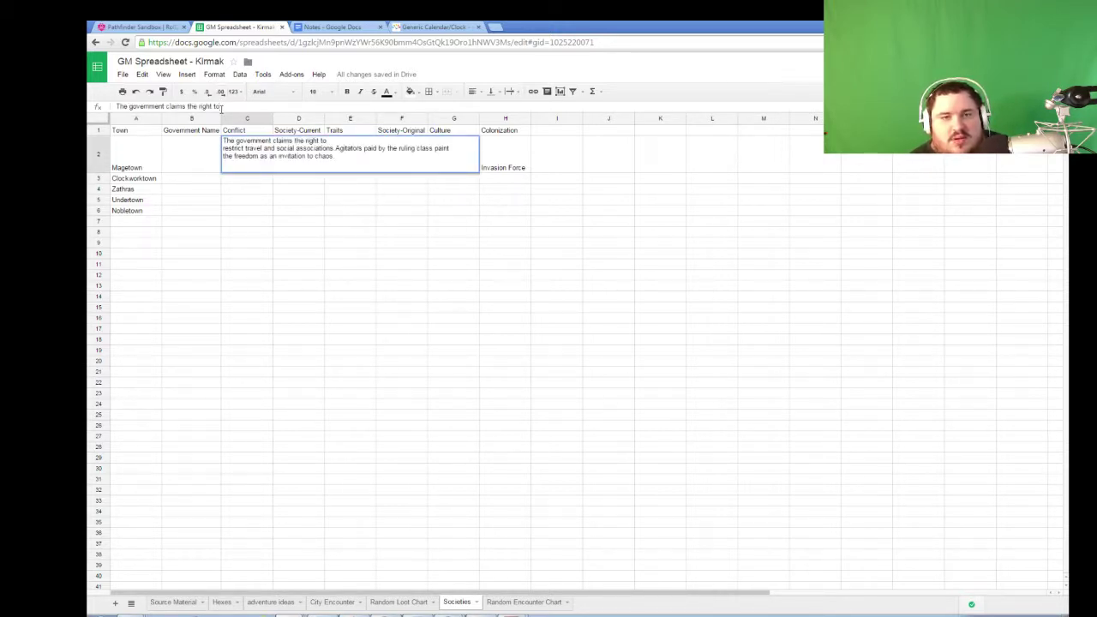
key(Right)
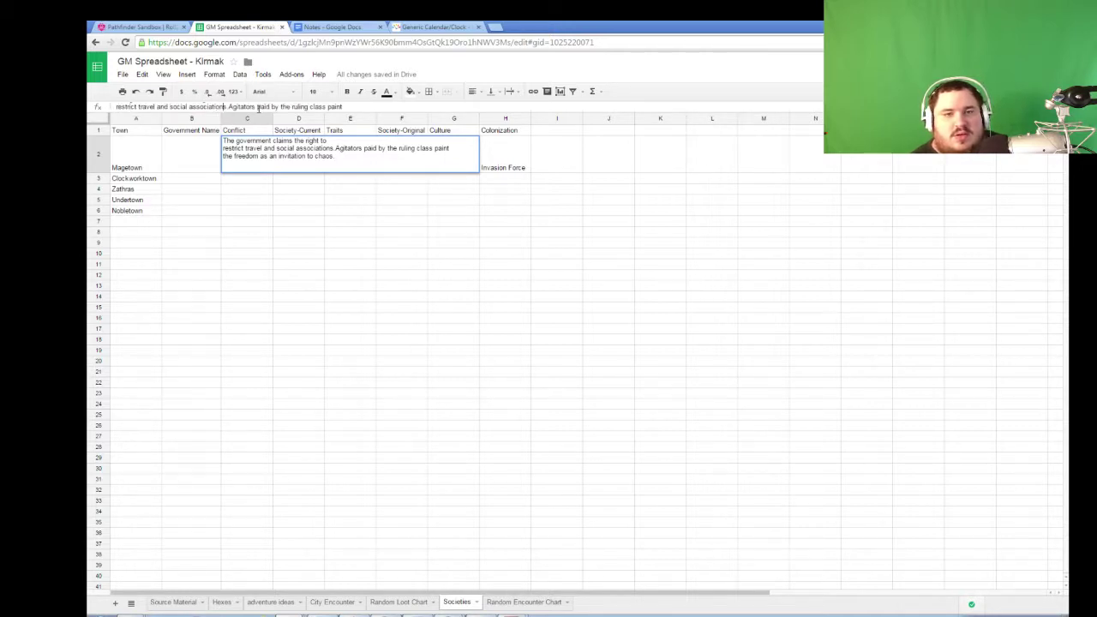
key(Return)
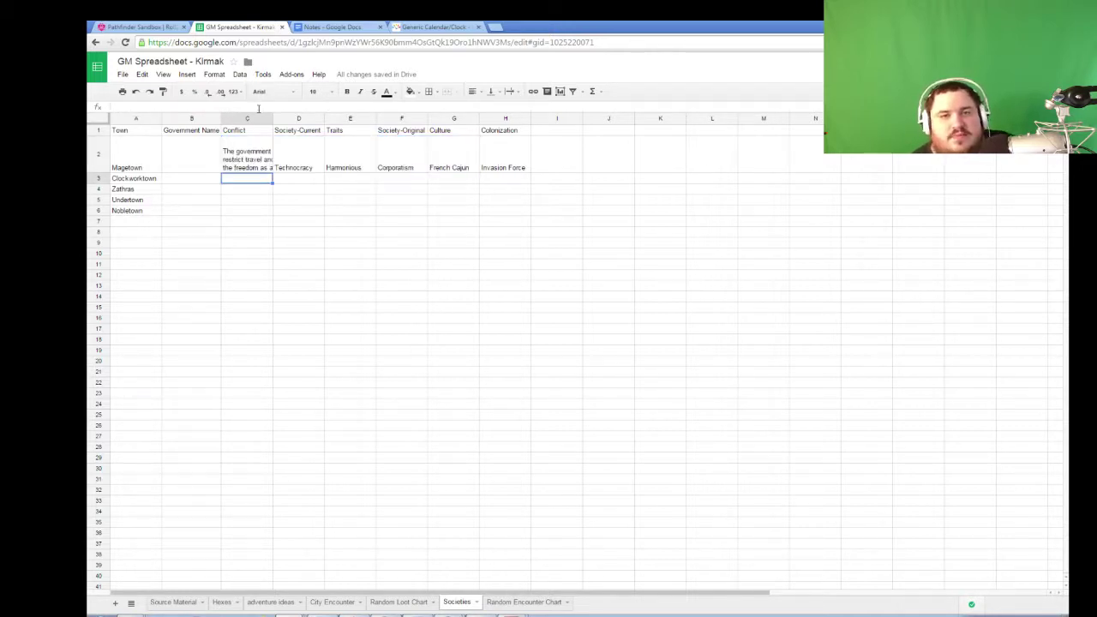
key(Up)
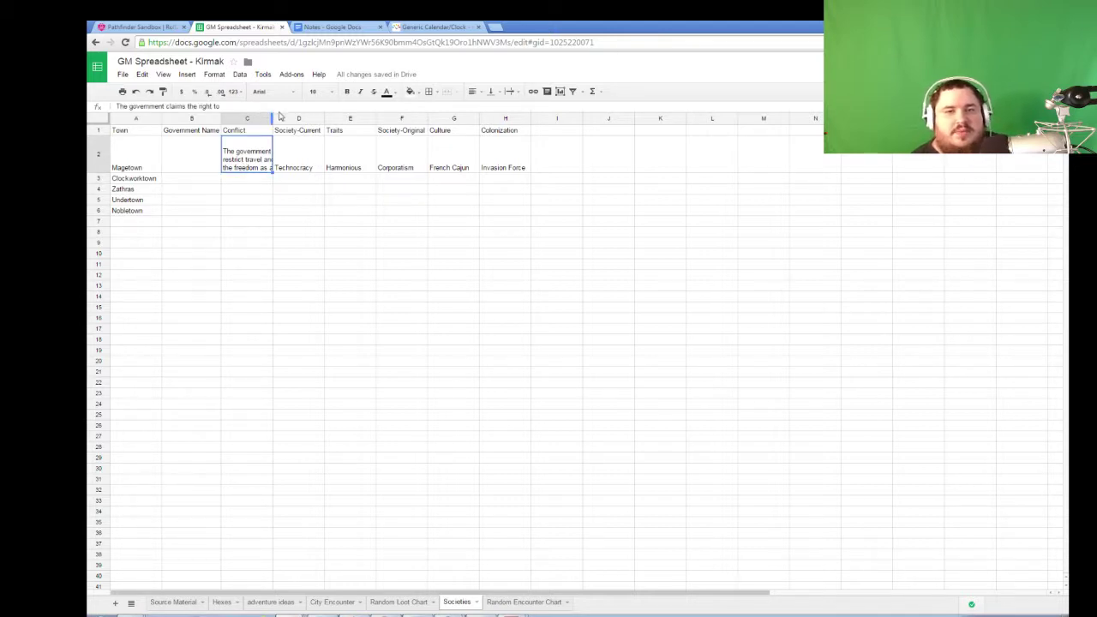
- Fit the width of the Conflict column to its text
double_click(272, 119)
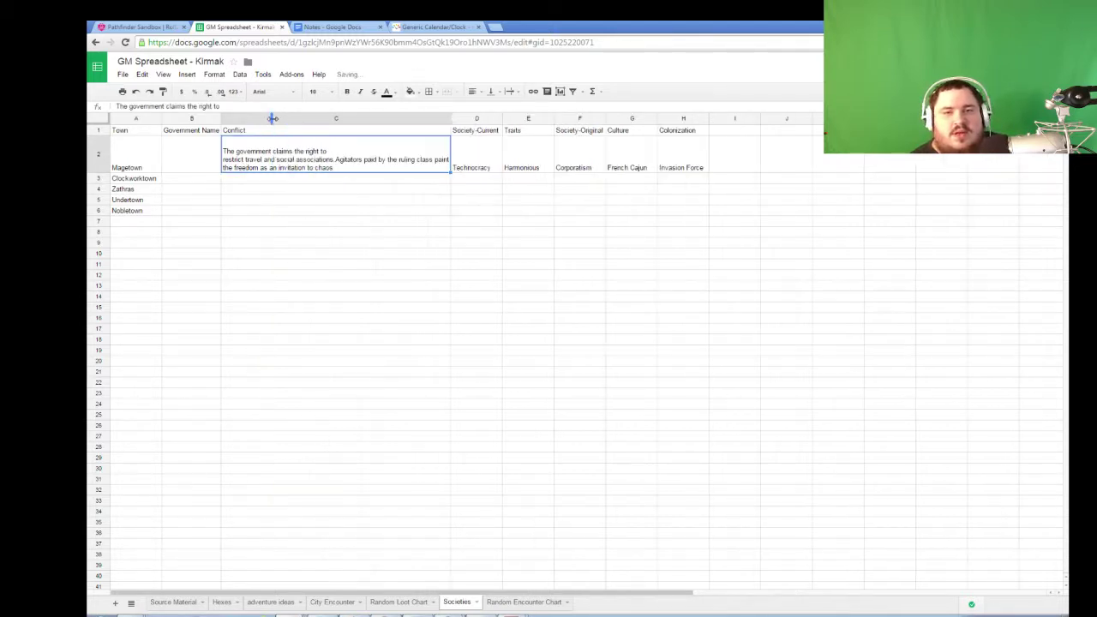
click(297, 243)
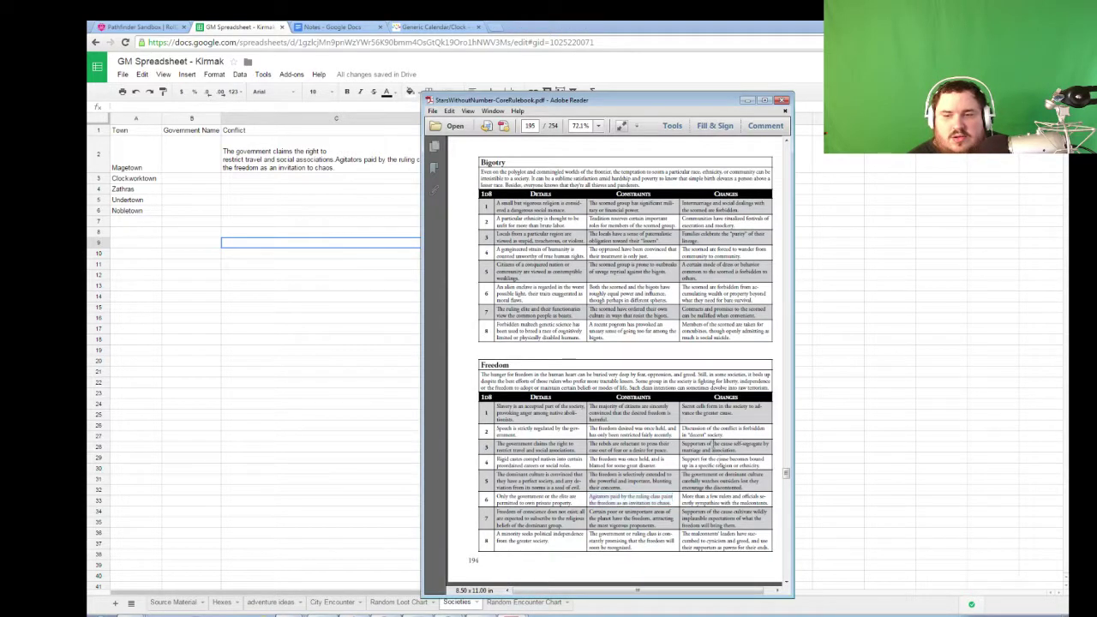
- Append the Freedom table's second Changes entry, "Discussion of the conflict is forbidden in "decent" society", to Magetown's Conflict cell C2
mouse_move(728, 434)
mouse_down()
mouse_move(683, 429)
mouse_move(710, 437)
mouse_up()
click(683, 429)
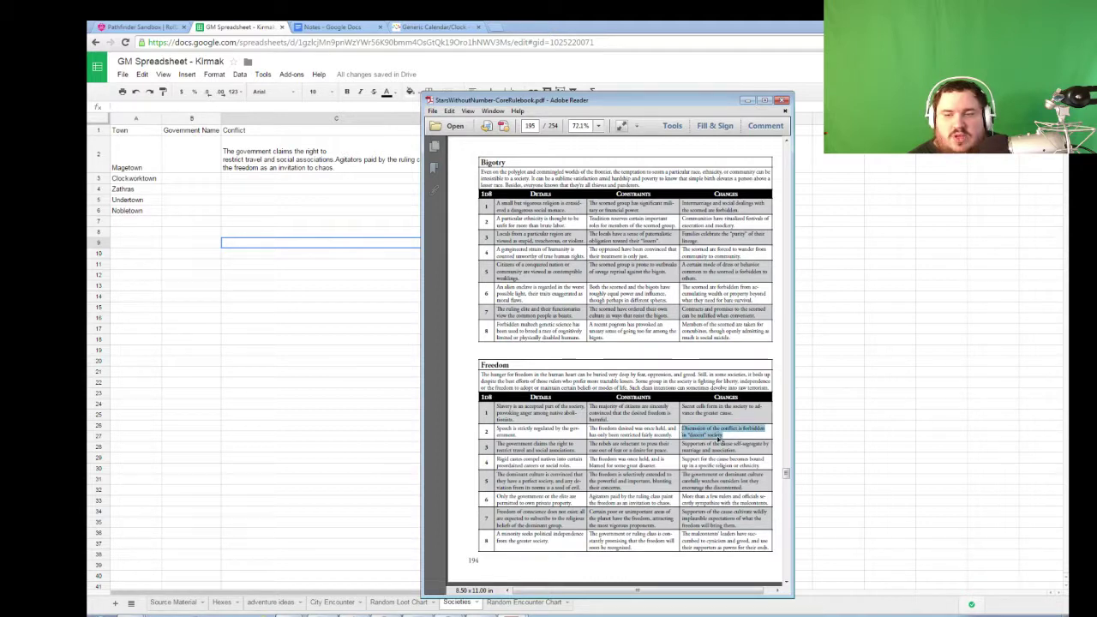
right_click(711, 439)
click(725, 439)
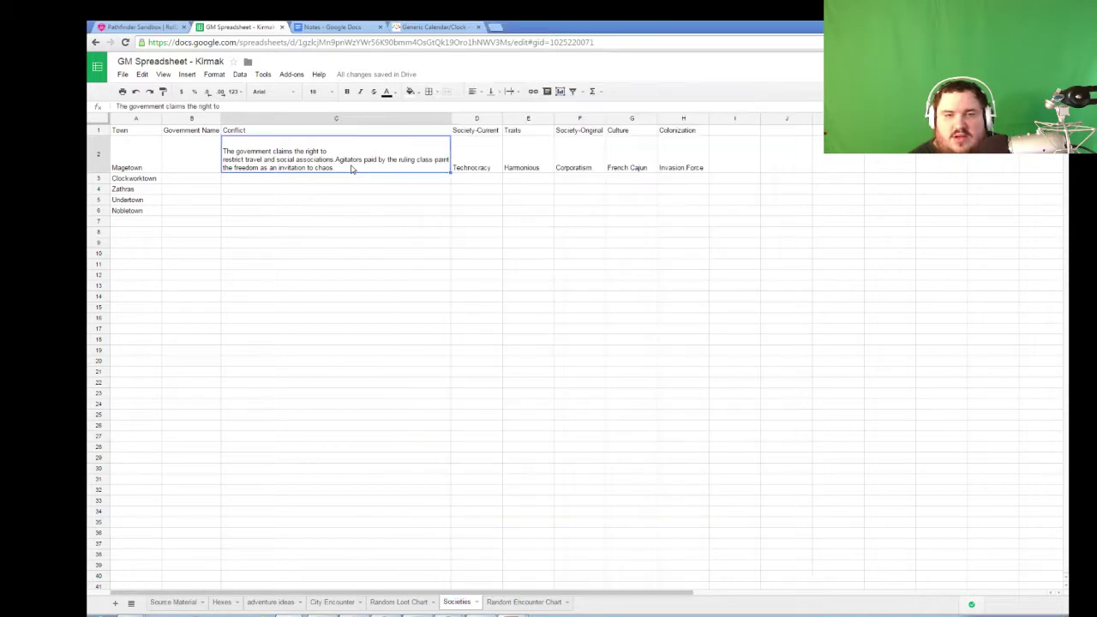
double_click(353, 167)
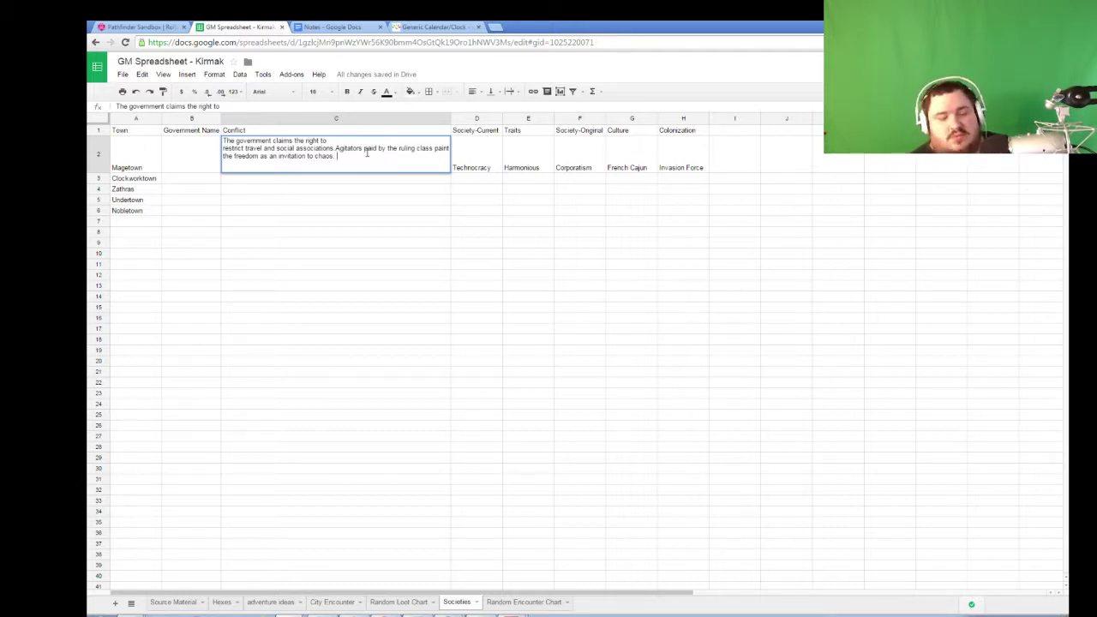
key(ctrl+v)
key(Return)
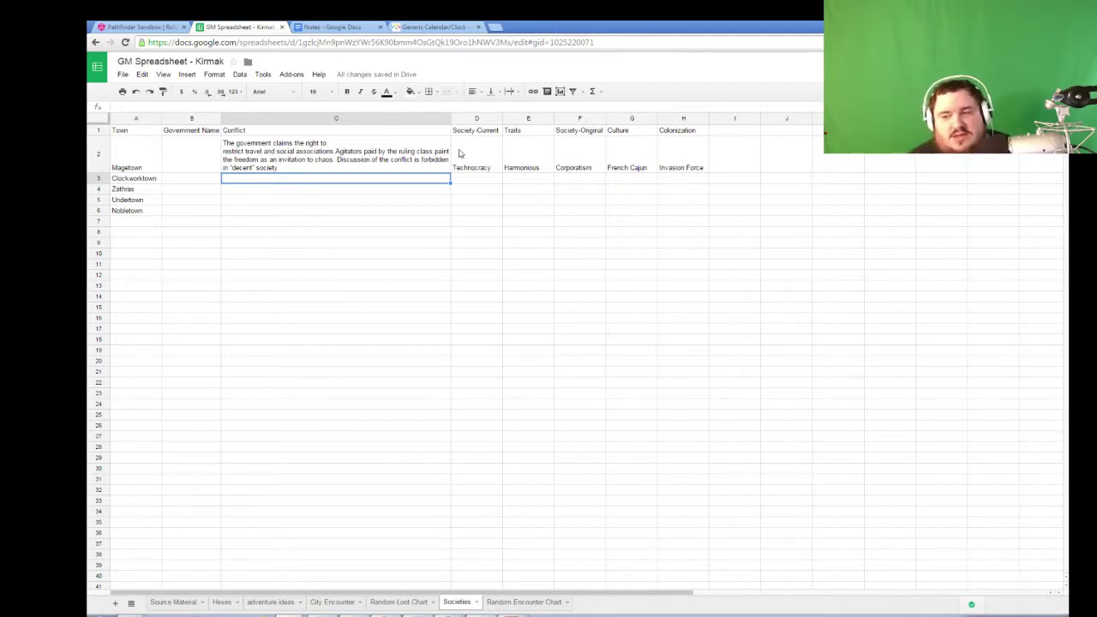
click(1028, 616)
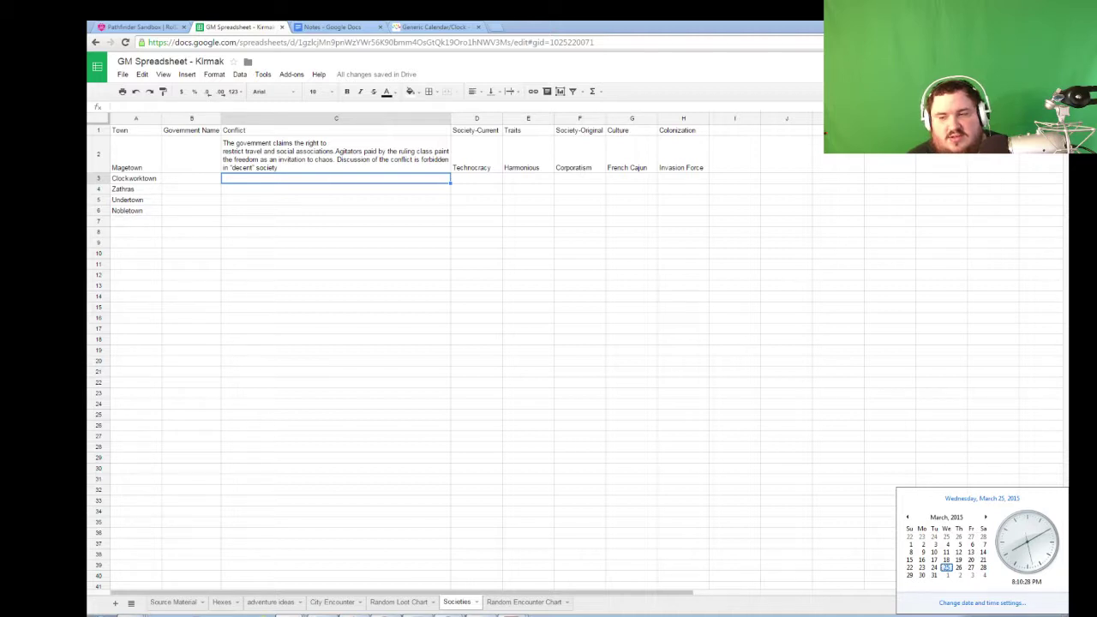
click(679, 614)
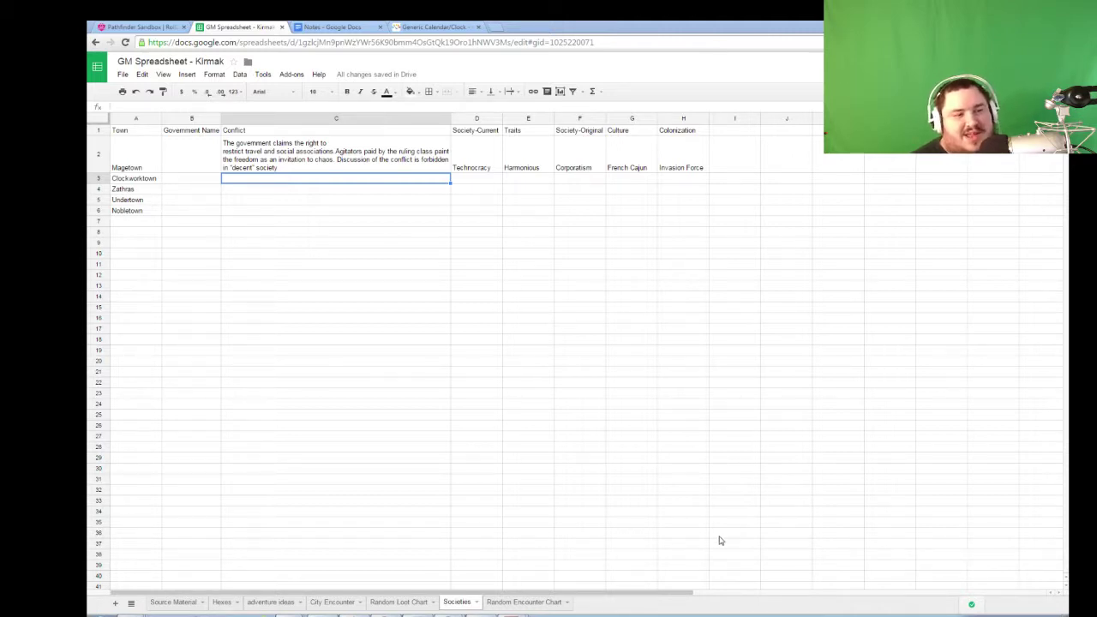
- Look through the rulebook pages following the Freedom conflict table, and select Magetown's Government Name cell B2
click(511, 614)
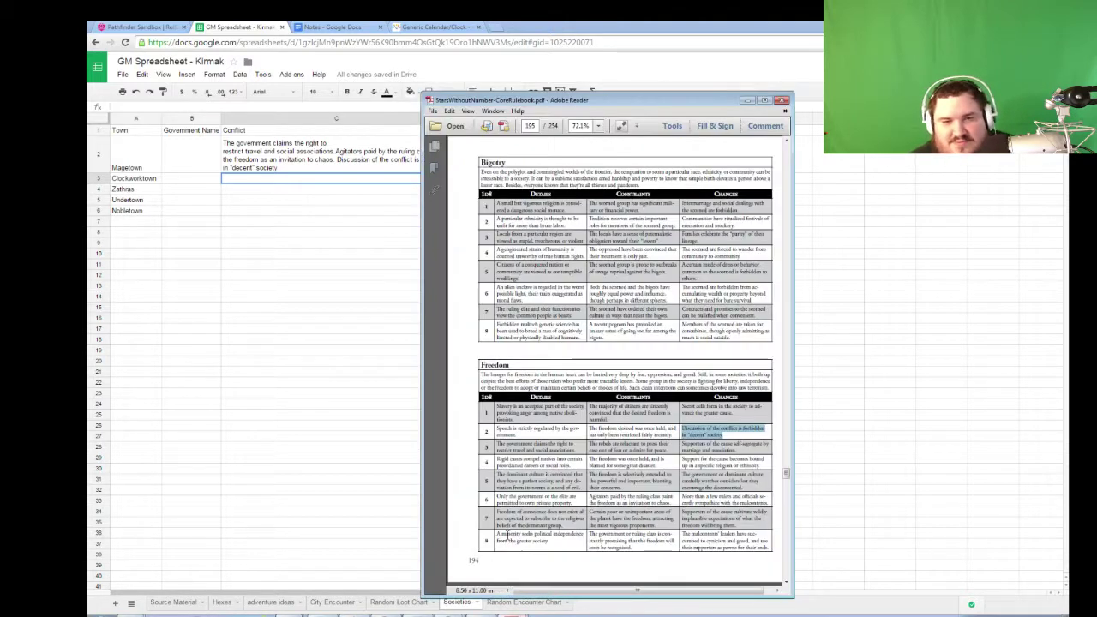
scroll(594, 389, down, 15)
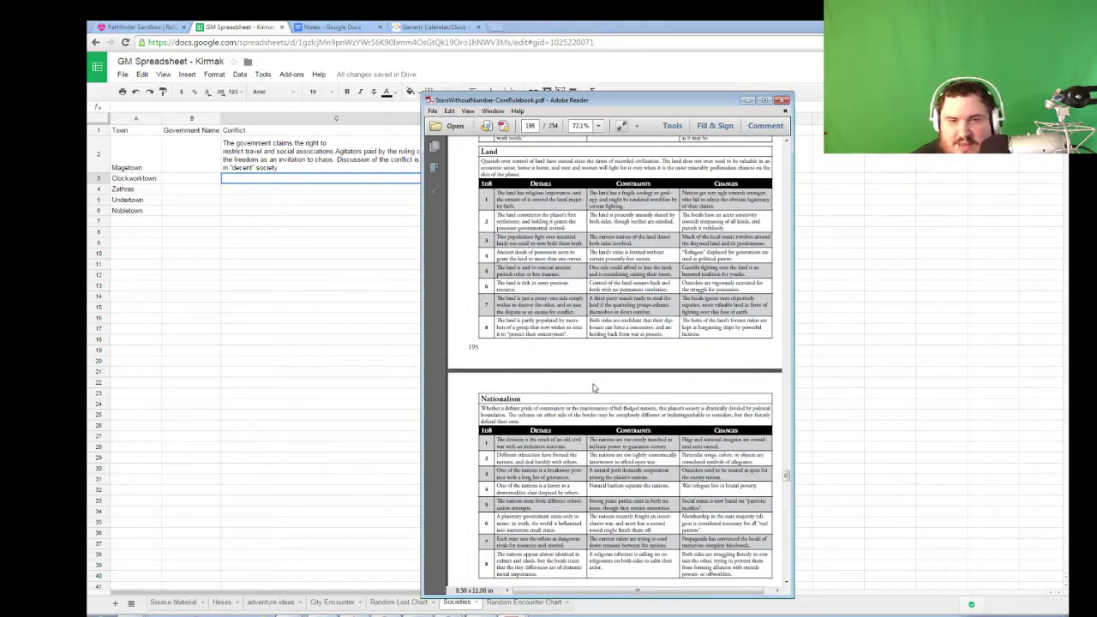
scroll(594, 388, down, 5)
click(197, 158)
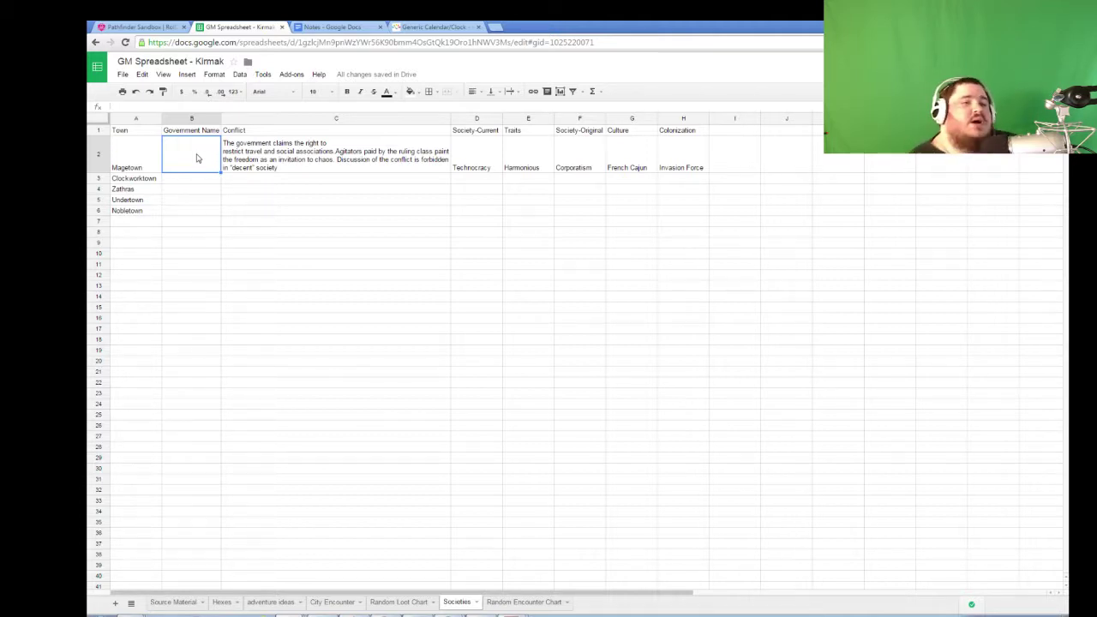
- Open donjon's Medieval Demographics Calculator in a new browser tab
click(493, 27)
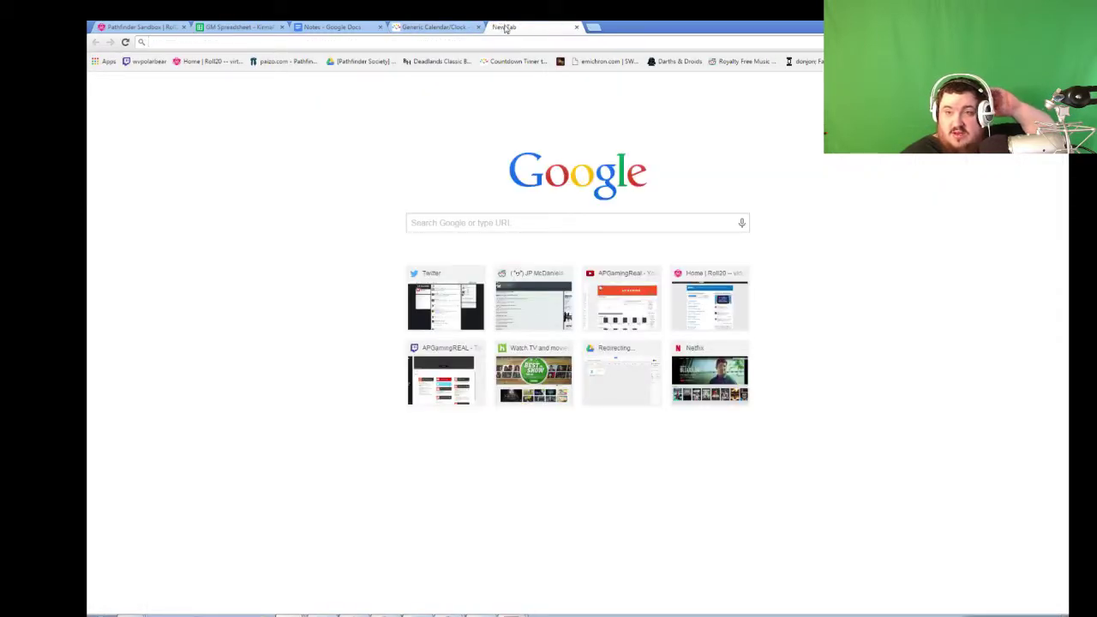
click(804, 61)
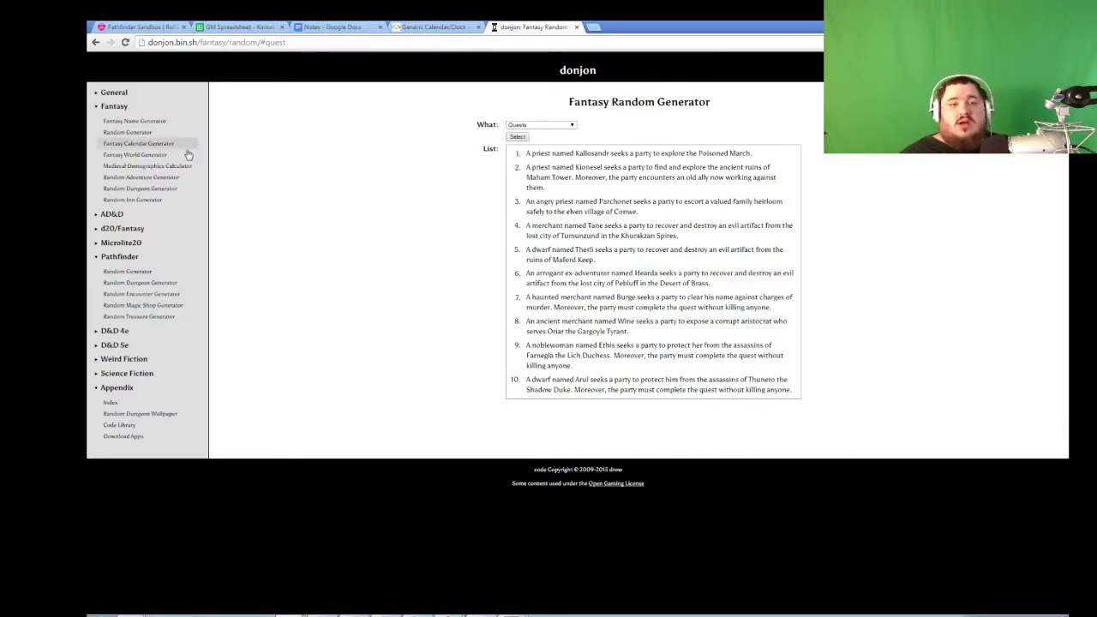
click(179, 165)
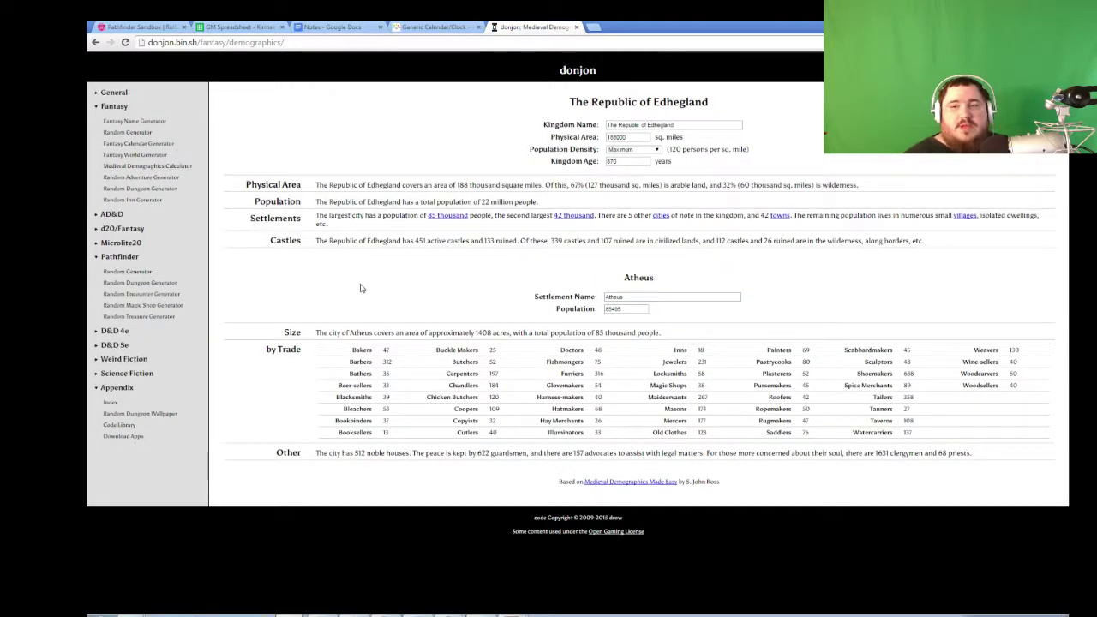
- Search for "pathfinder srd settlement" in a new browser tab, open the d20PFSRD Settlements page and check its settlement population ranges
click(594, 27)
text(pat)
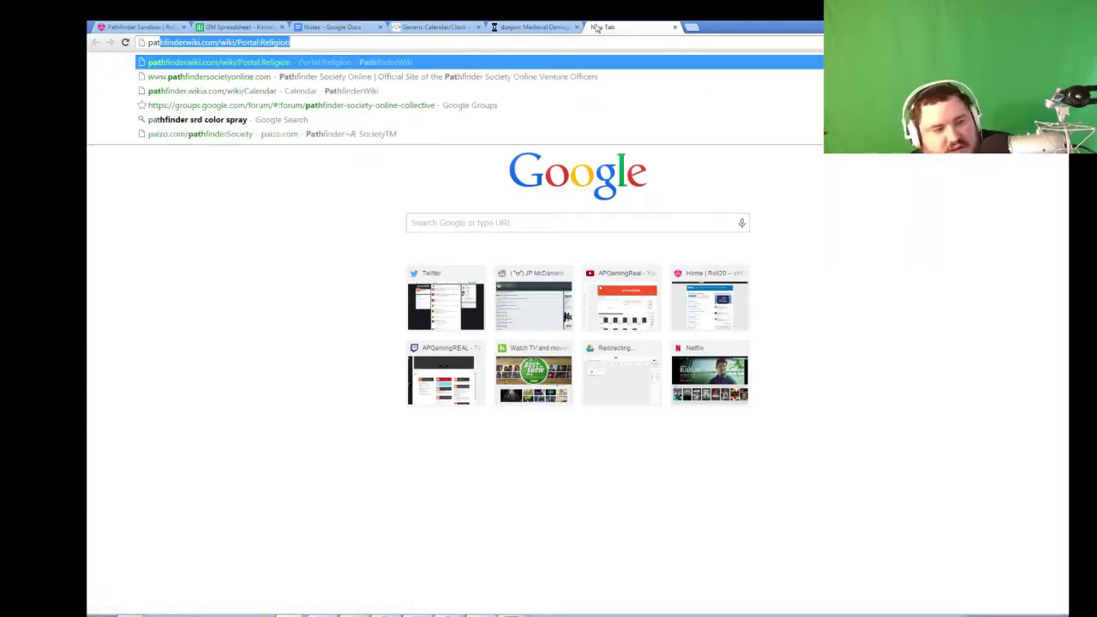
text(hfinder srd sett)
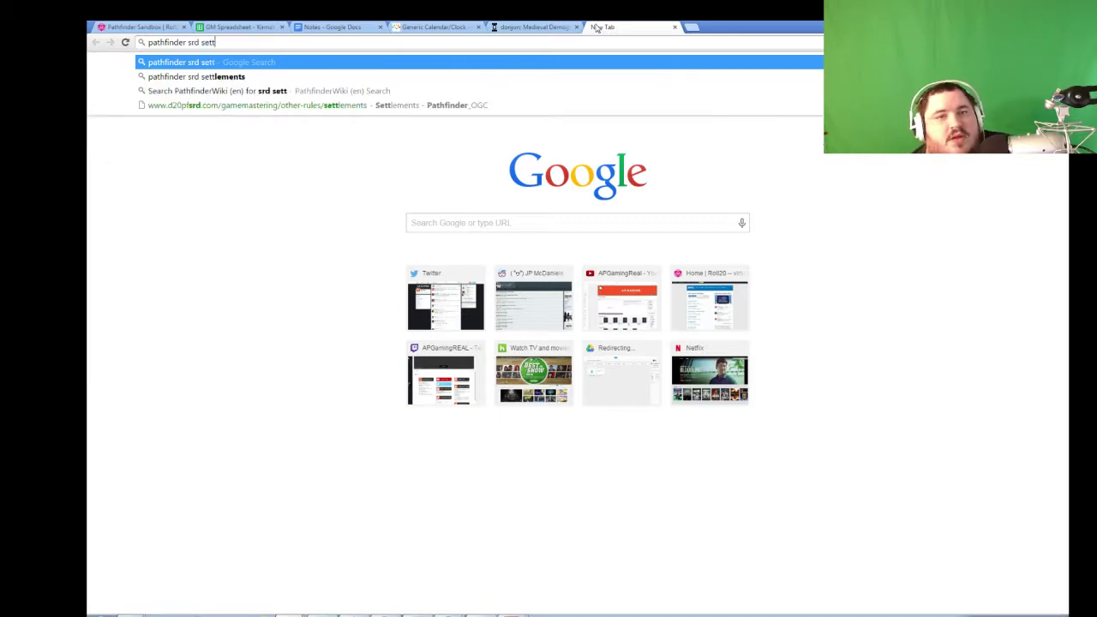
text(lement)
key(Return)
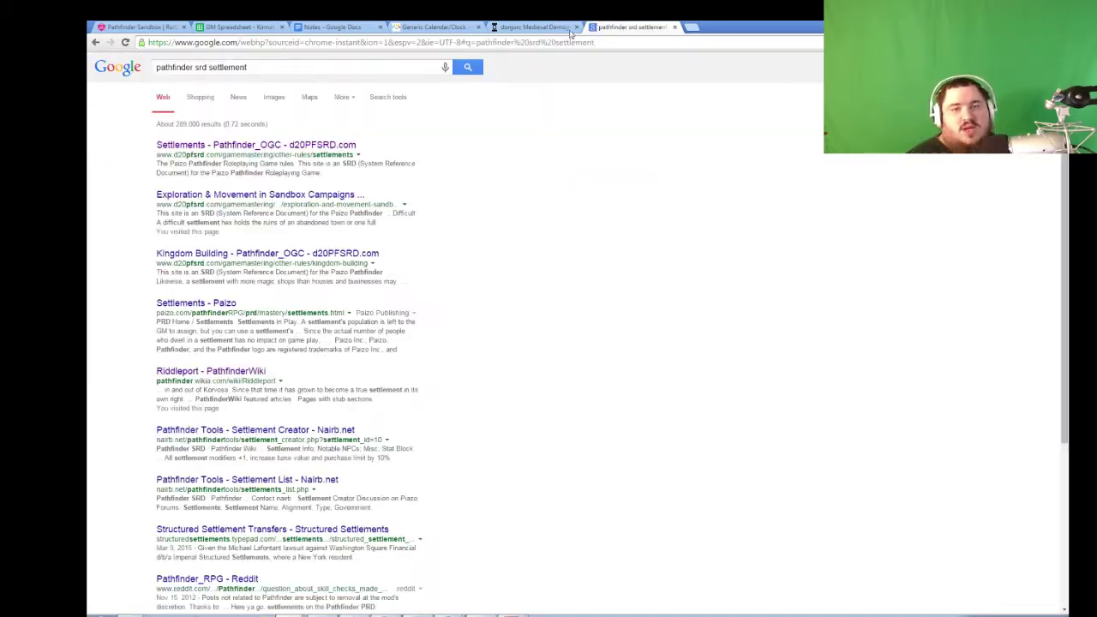
click(334, 146)
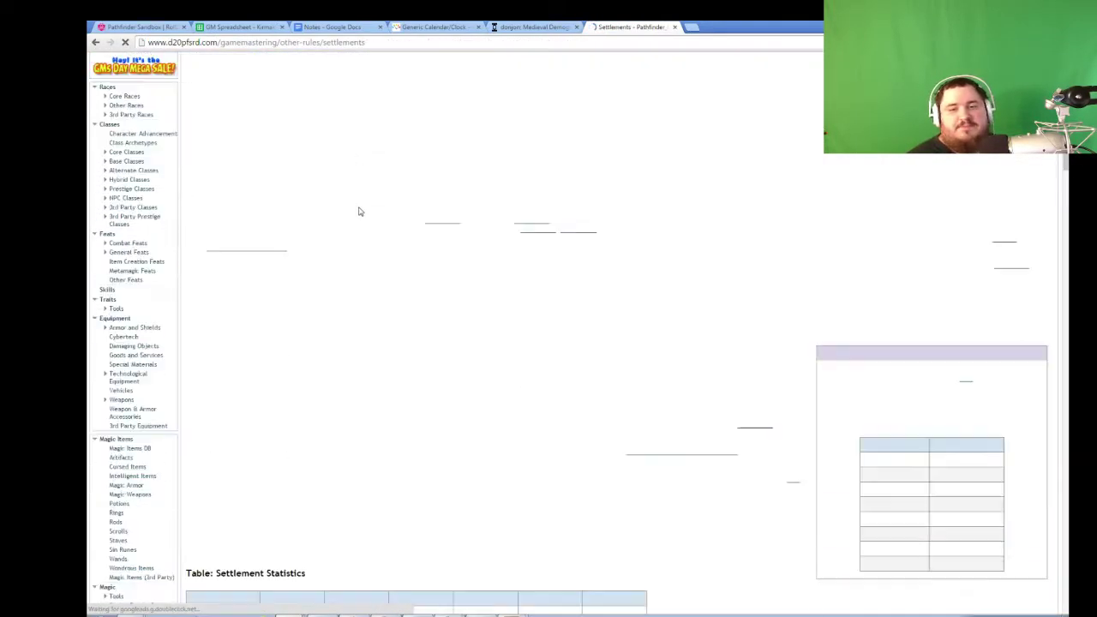
scroll(360, 212, down, 5)
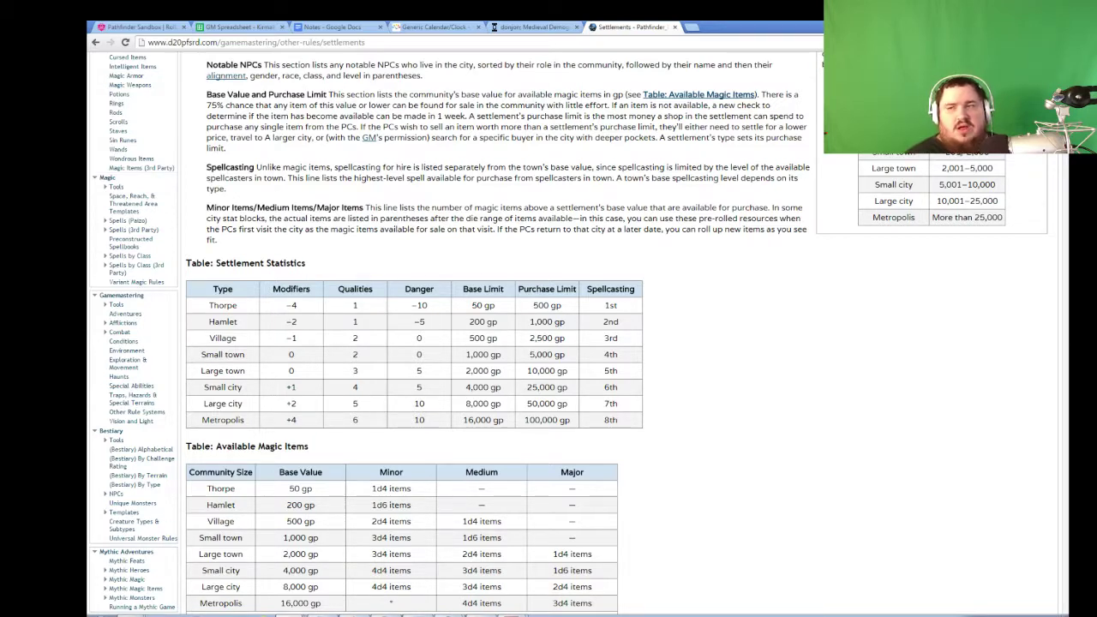
scroll(891, 369, up, 3)
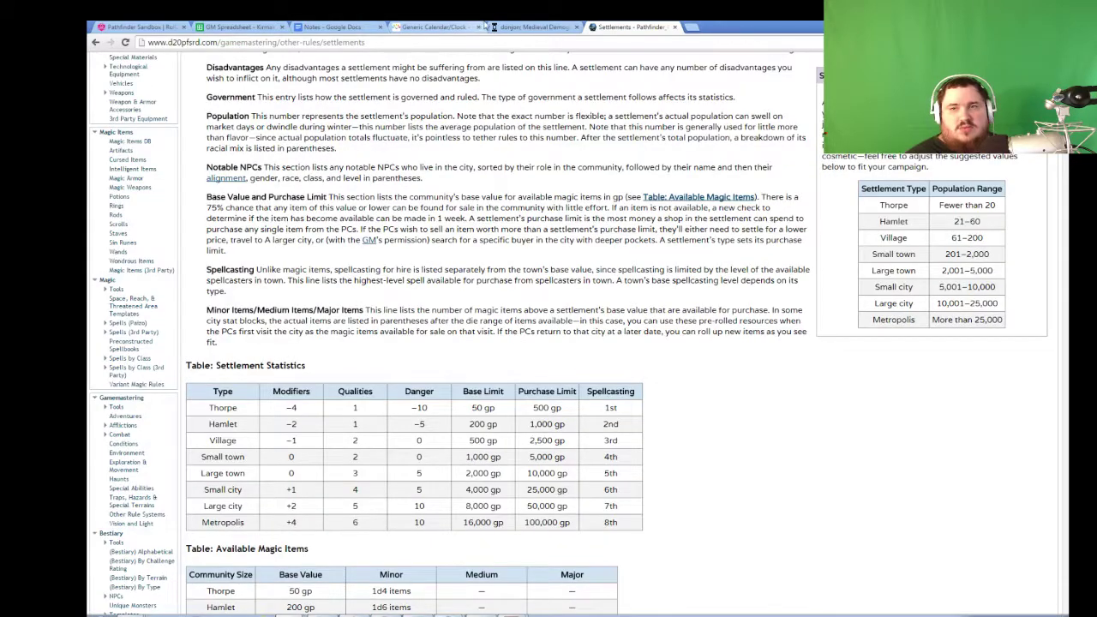
- In donjon's demographics calculator, set the settlement's population to 1950 and copy its Size, by Trade and Other results
click(527, 27)
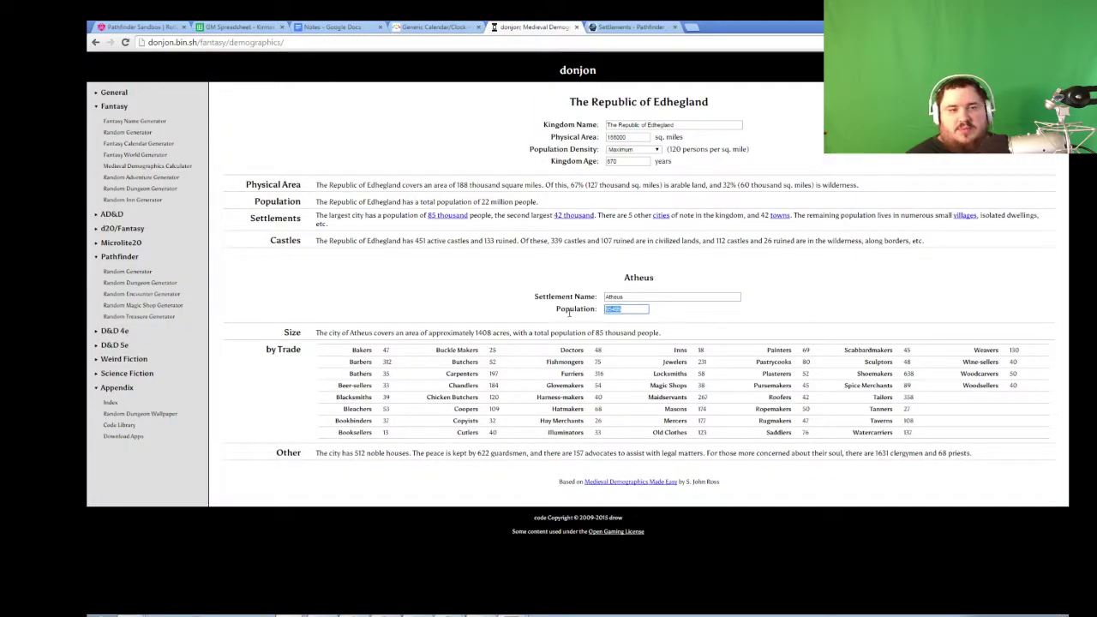
click(619, 27)
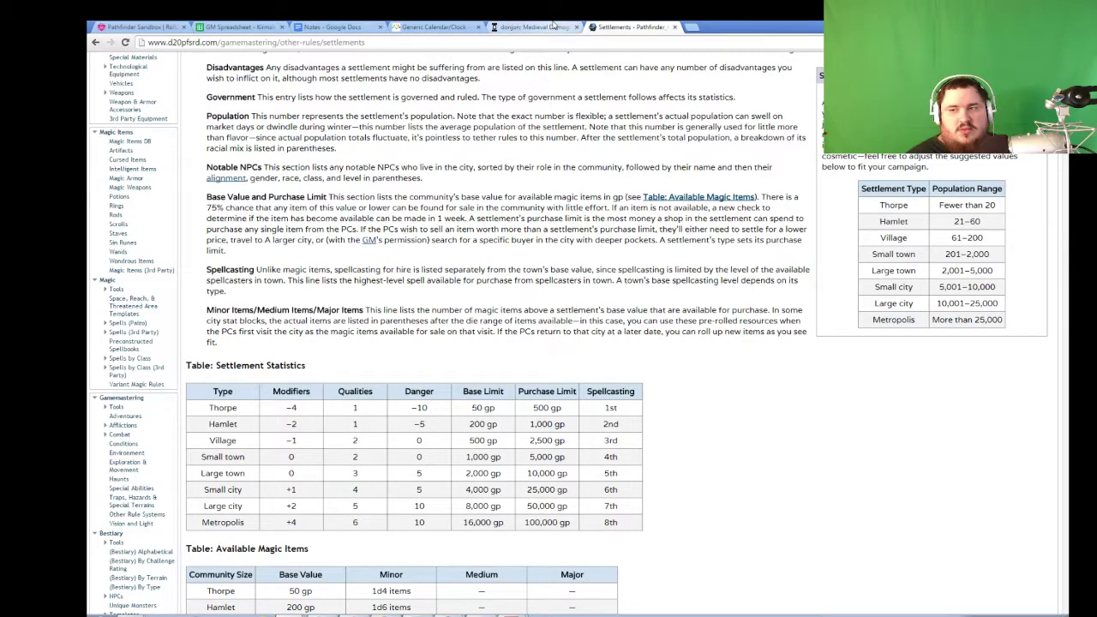
click(552, 25)
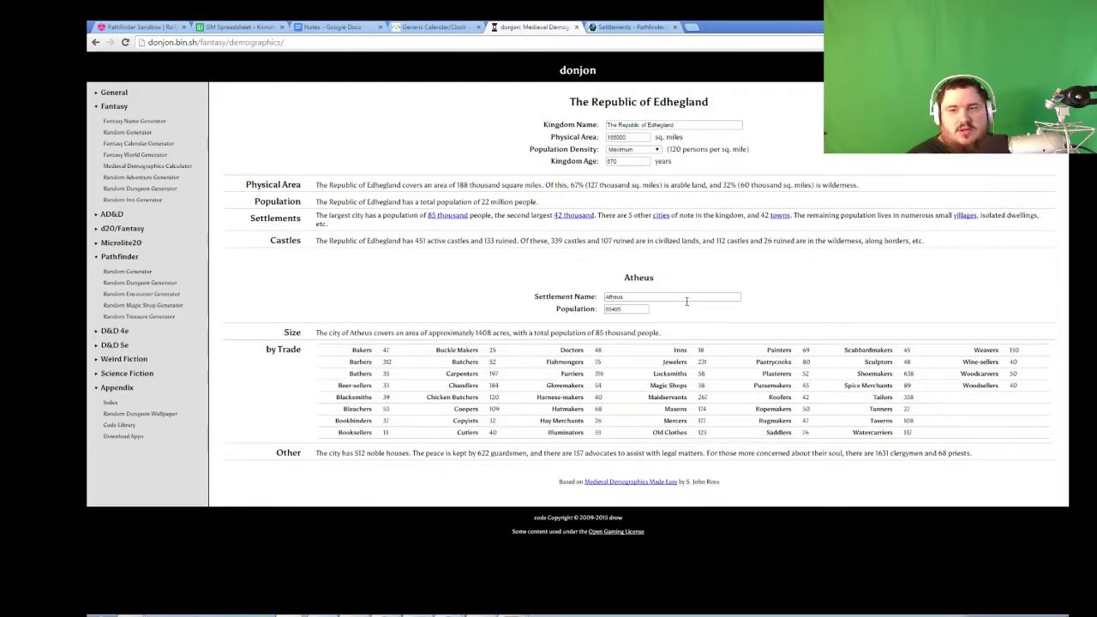
click(639, 308)
drag(638, 307, 564, 302)
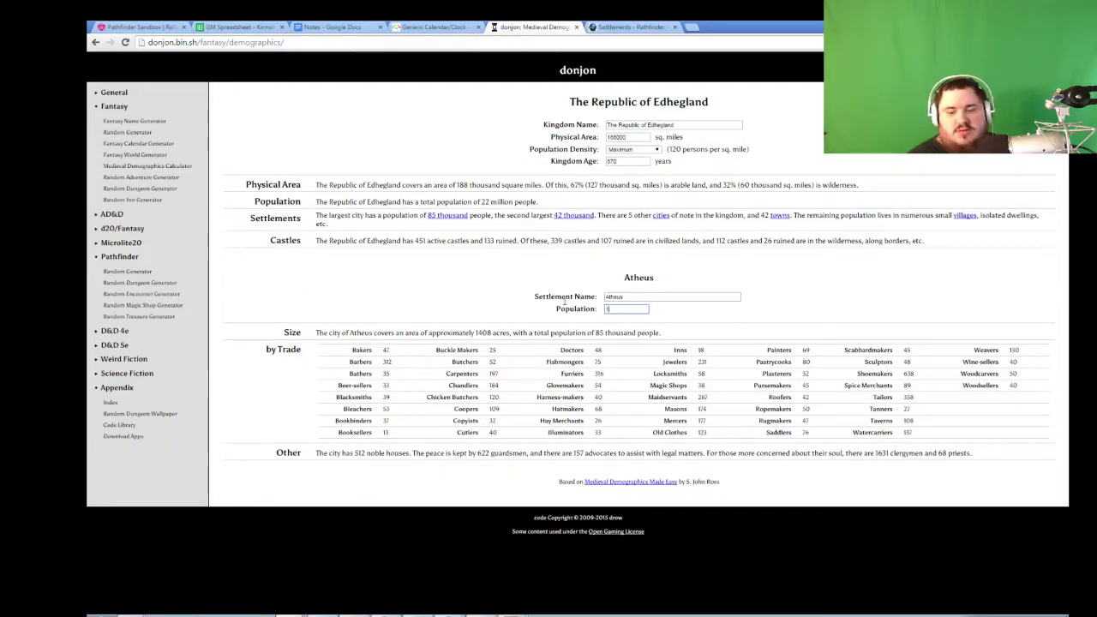
text(1950)
click(485, 304)
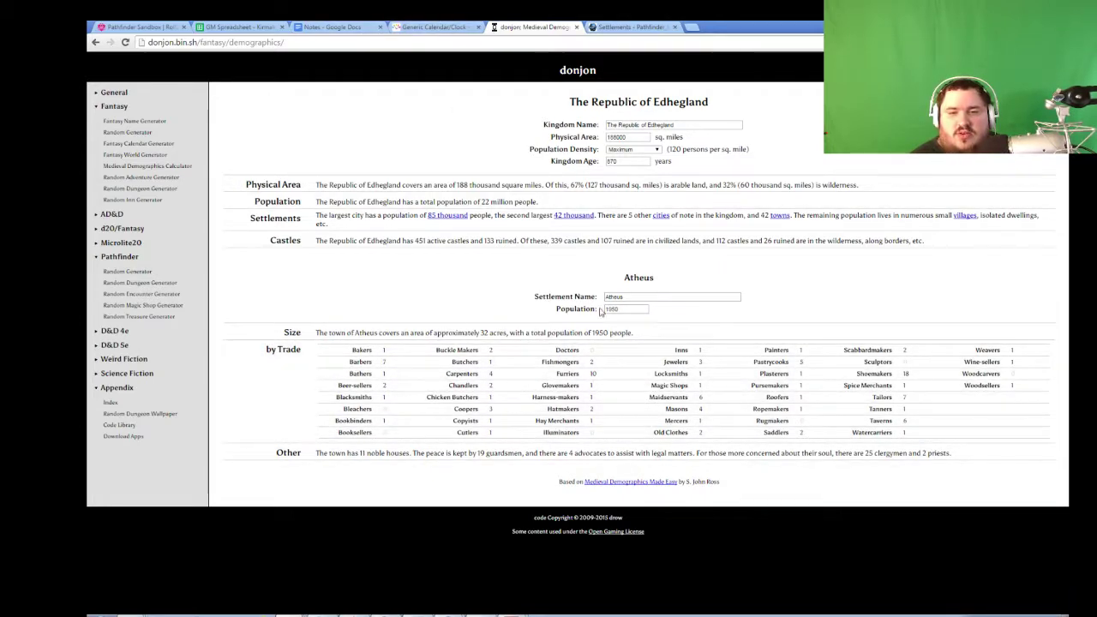
drag(334, 331, 958, 453)
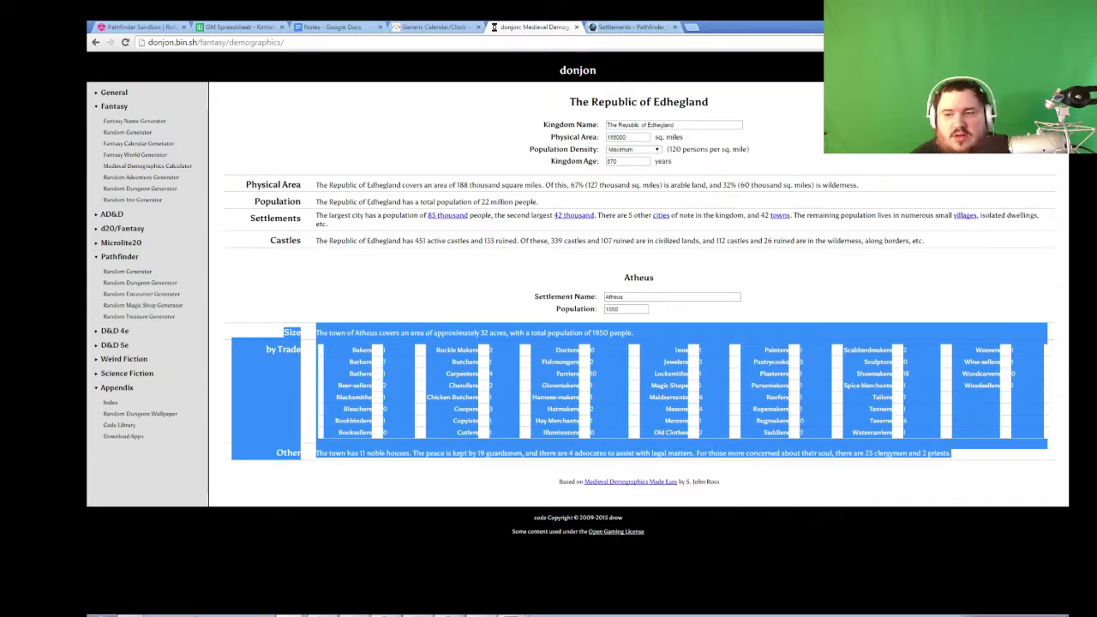
click(866, 554)
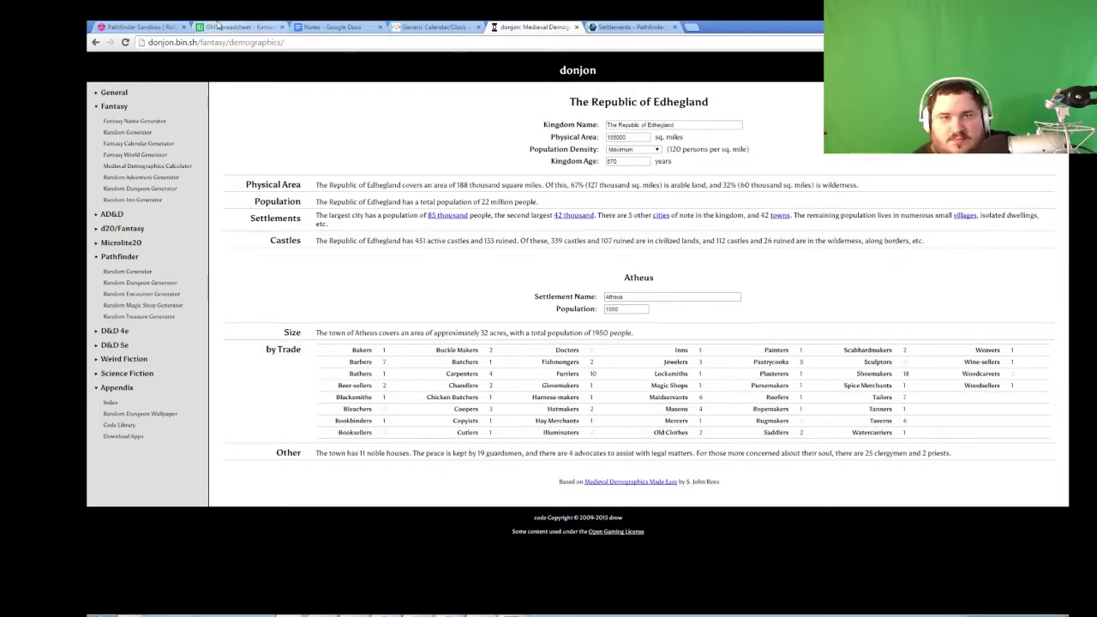
- Switch to the GM Spreadsheet and rename Magetown as "Atheus" in cell A2 of the Societies sheet
click(238, 26)
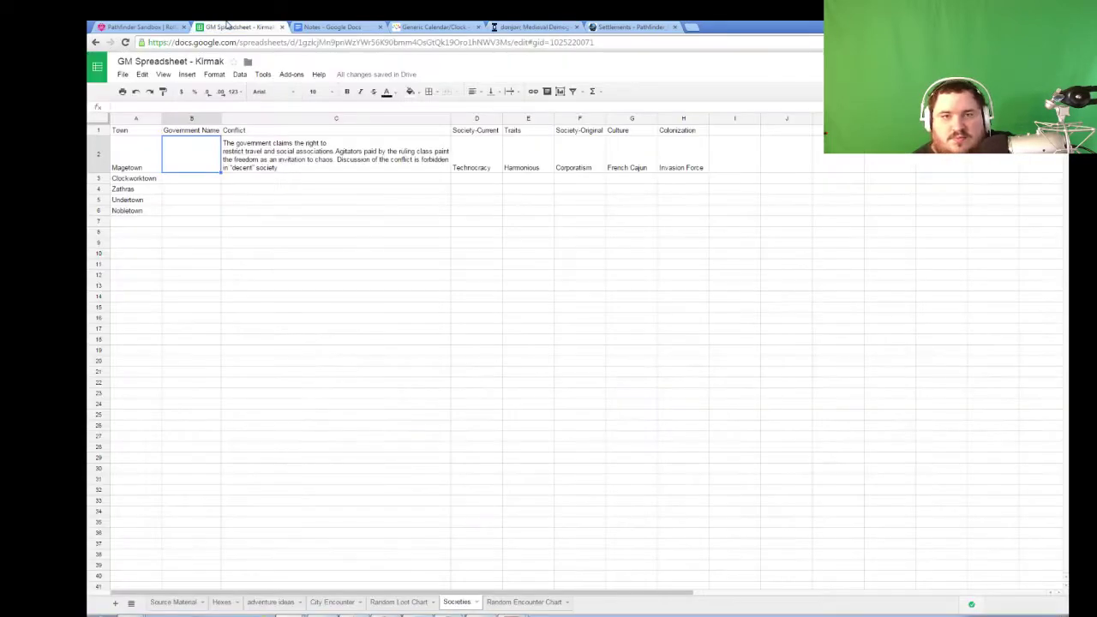
double_click(145, 158)
key(BackSpace)
key(BackSpace)
key(BackSpace)
key(BackSpace)
key(BackSpace)
key(BackSpace)
key(BackSpace)
key(BackSpace)
text(Athens)
key(Return)
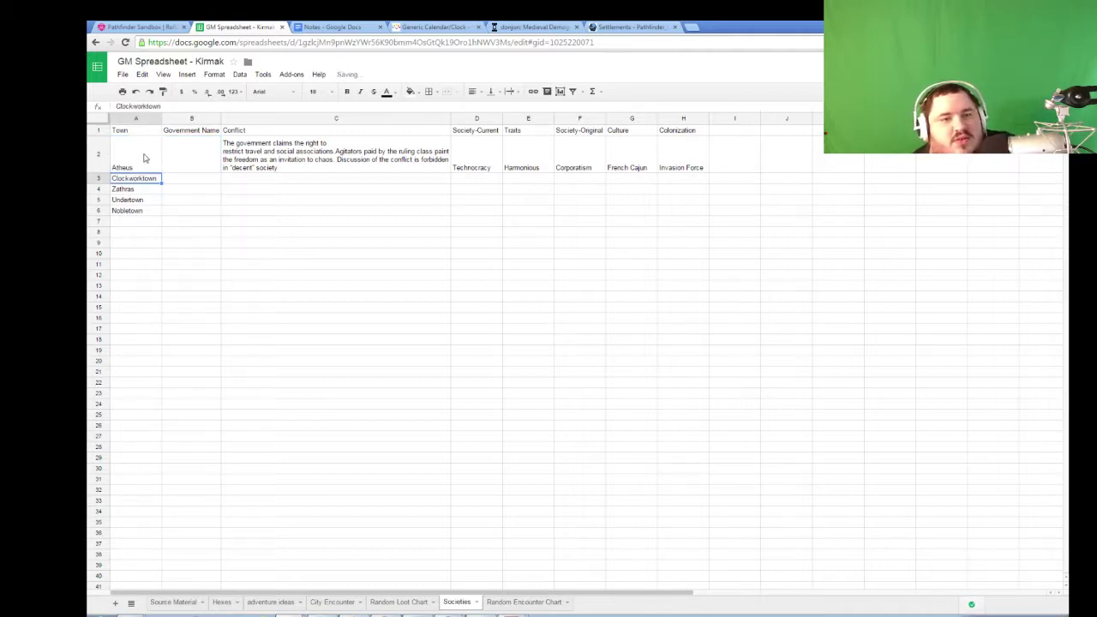
- Paste the copied demographics at cell A14, and add a space after each of the first three trade counts in B15
click(134, 294)
key(ctrl+v)
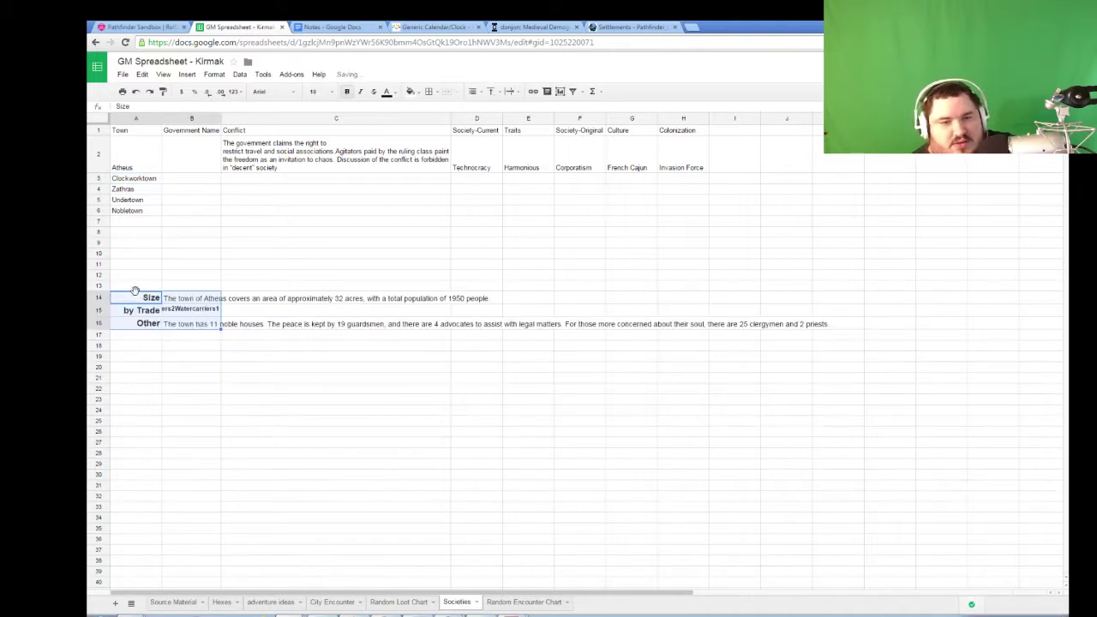
click(182, 313)
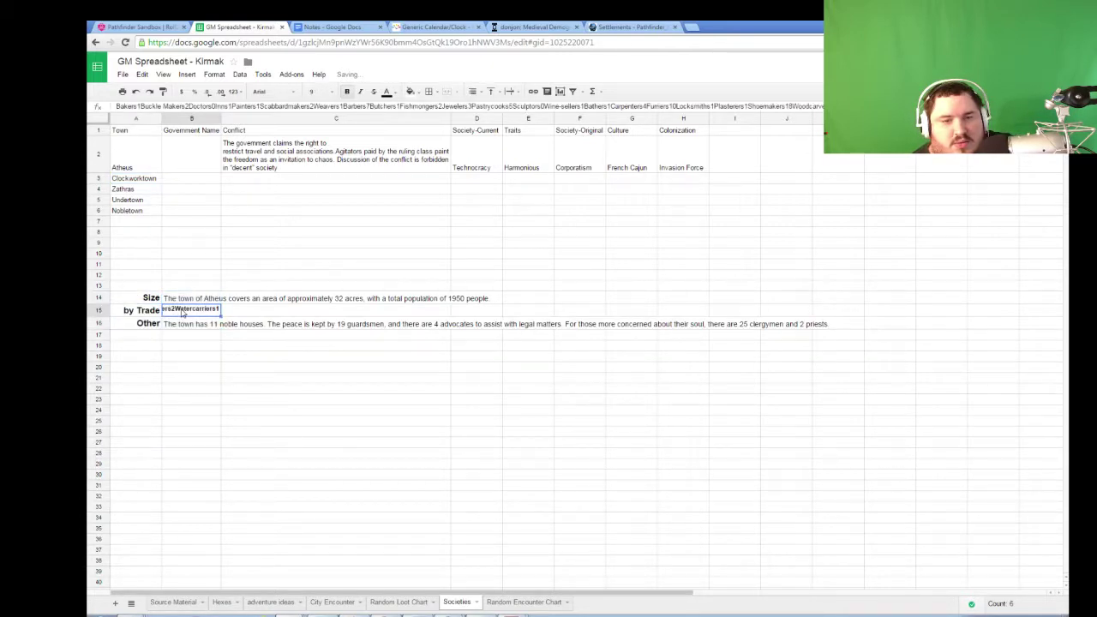
double_click(182, 313)
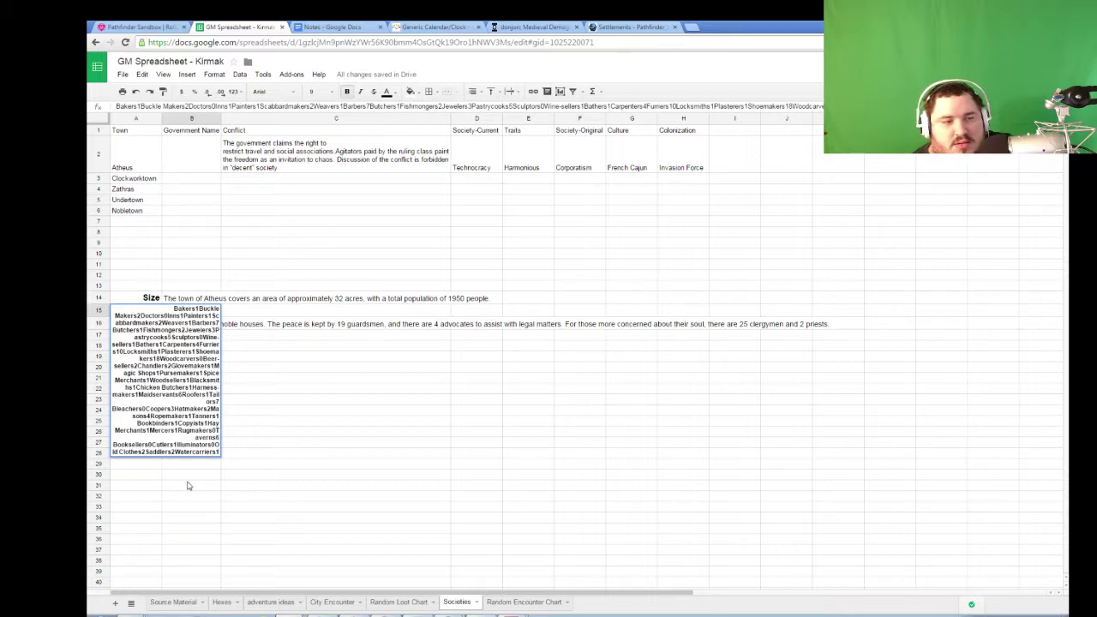
click(199, 308)
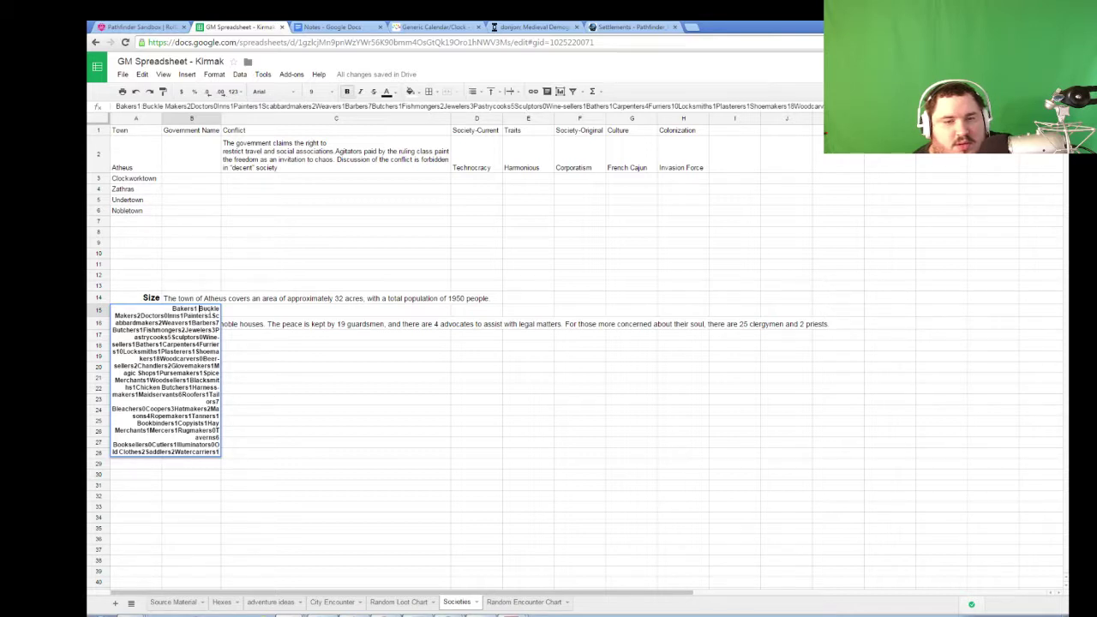
click(141, 316)
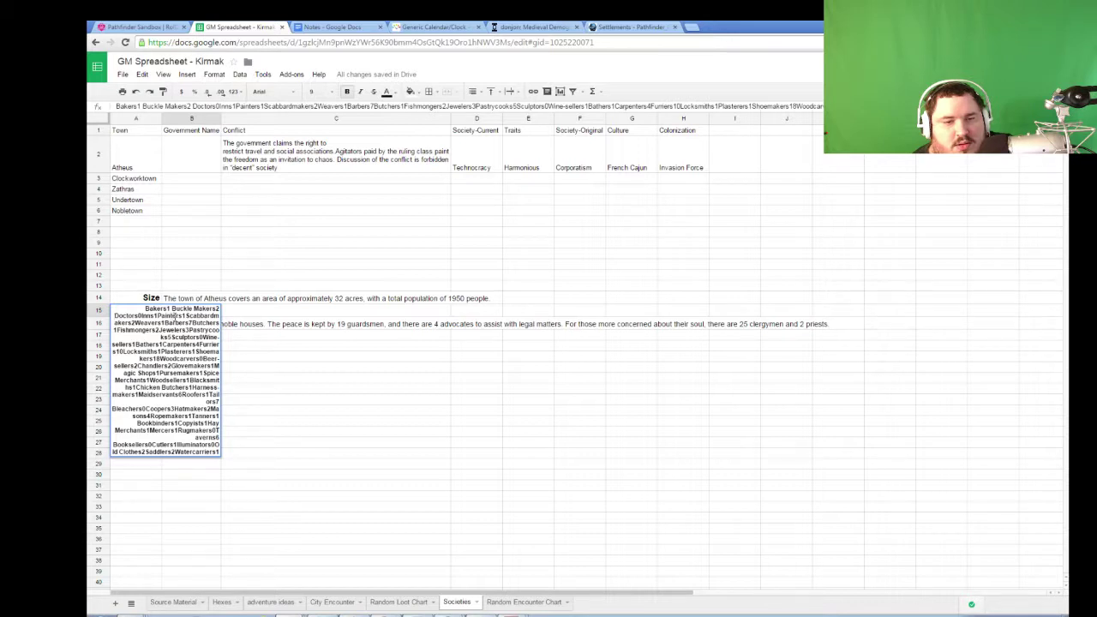
click(143, 315)
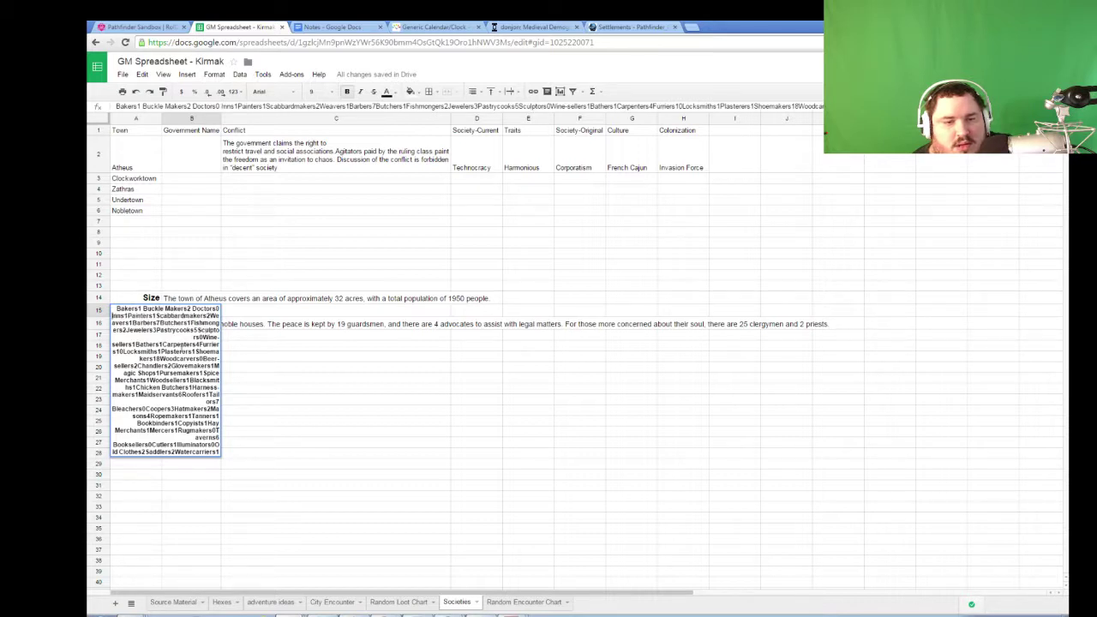
click(249, 439)
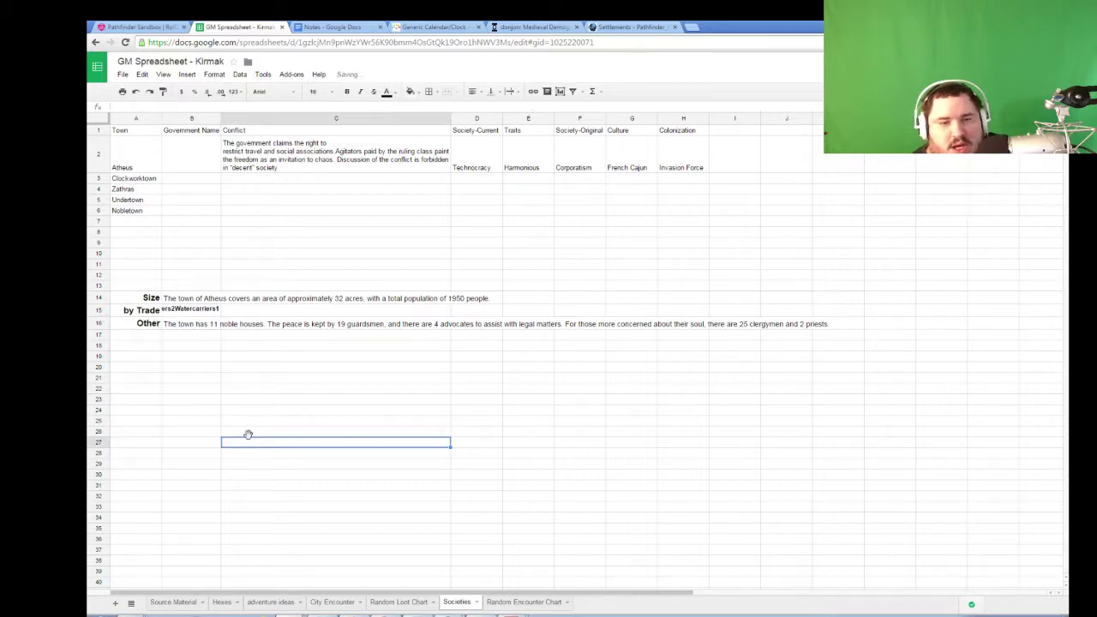
- Check the run-together by Trade text in cell B15 against the trade table in donjon's demographics calculator
click(208, 315)
double_click(209, 315)
click(206, 330)
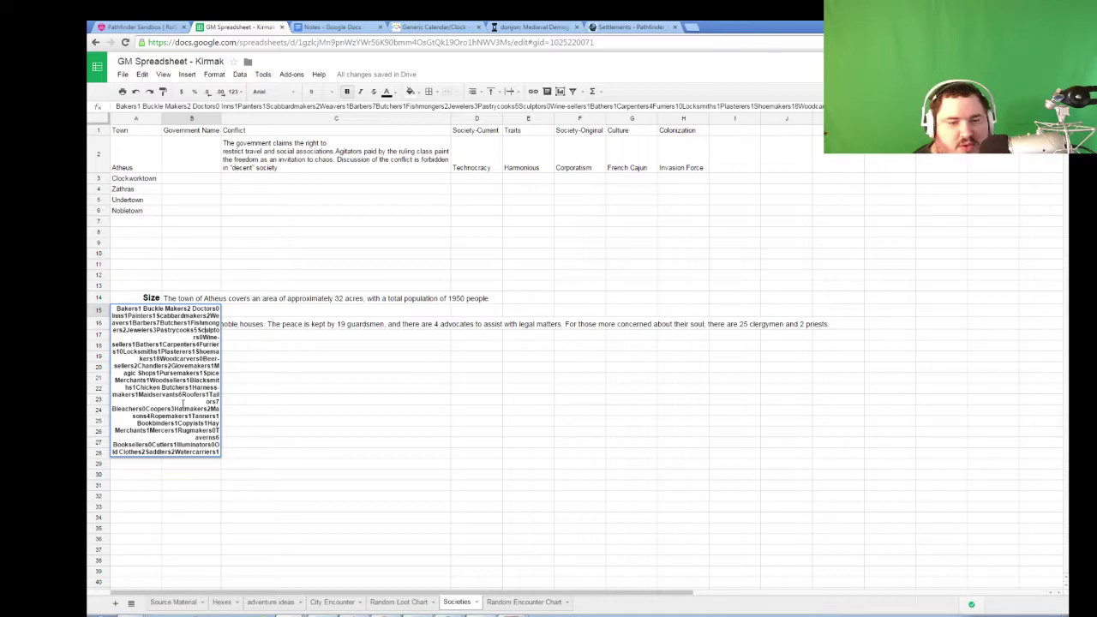
click(226, 400)
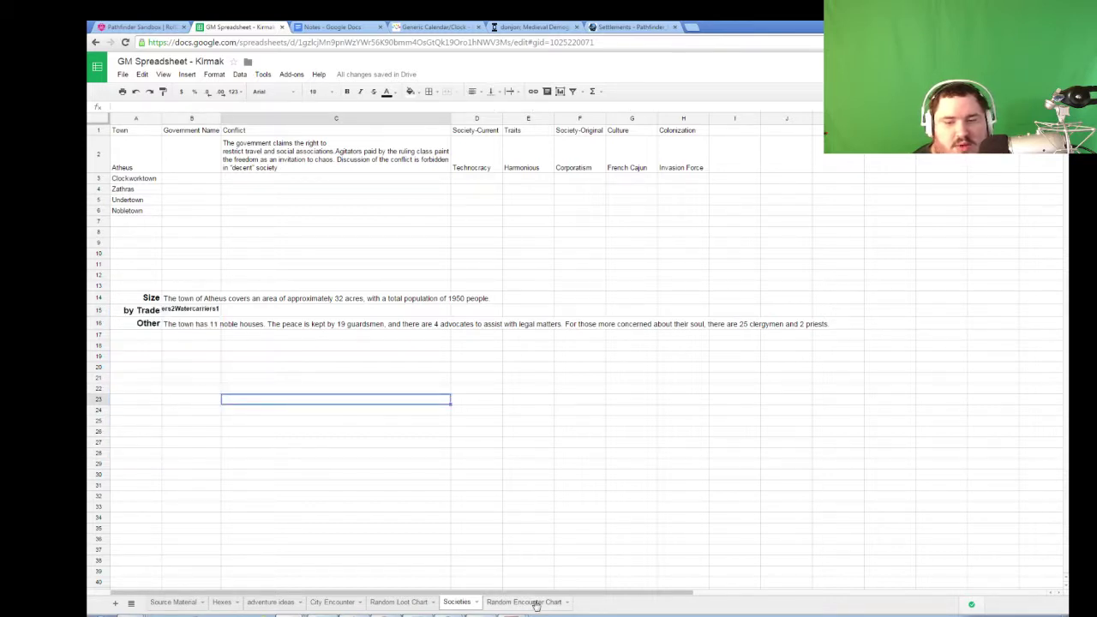
click(531, 27)
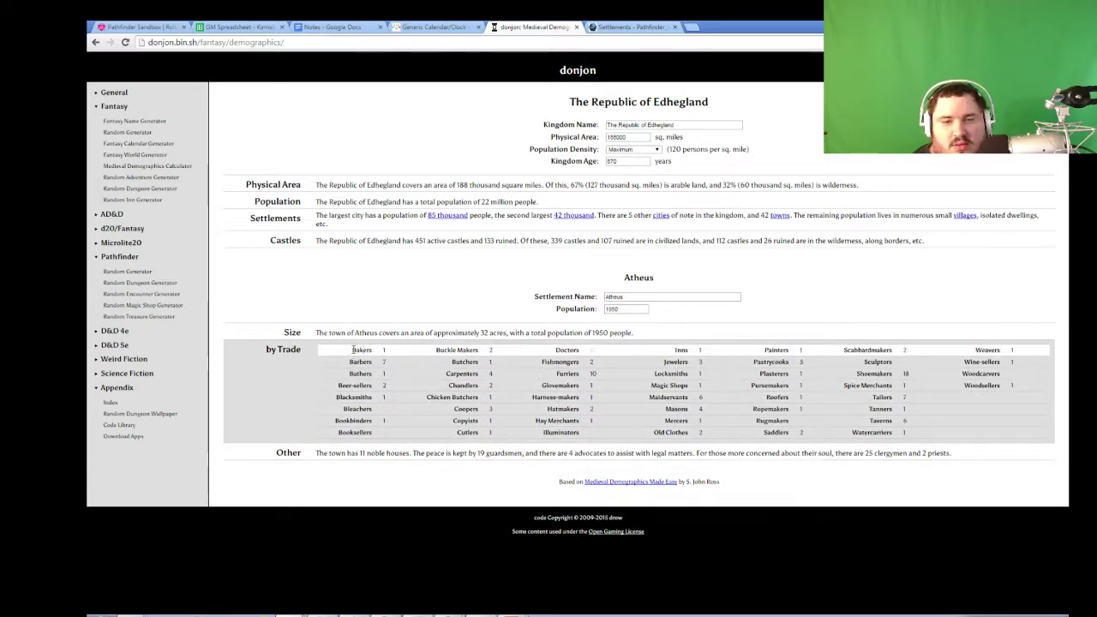
drag(352, 351, 937, 436)
click(917, 418)
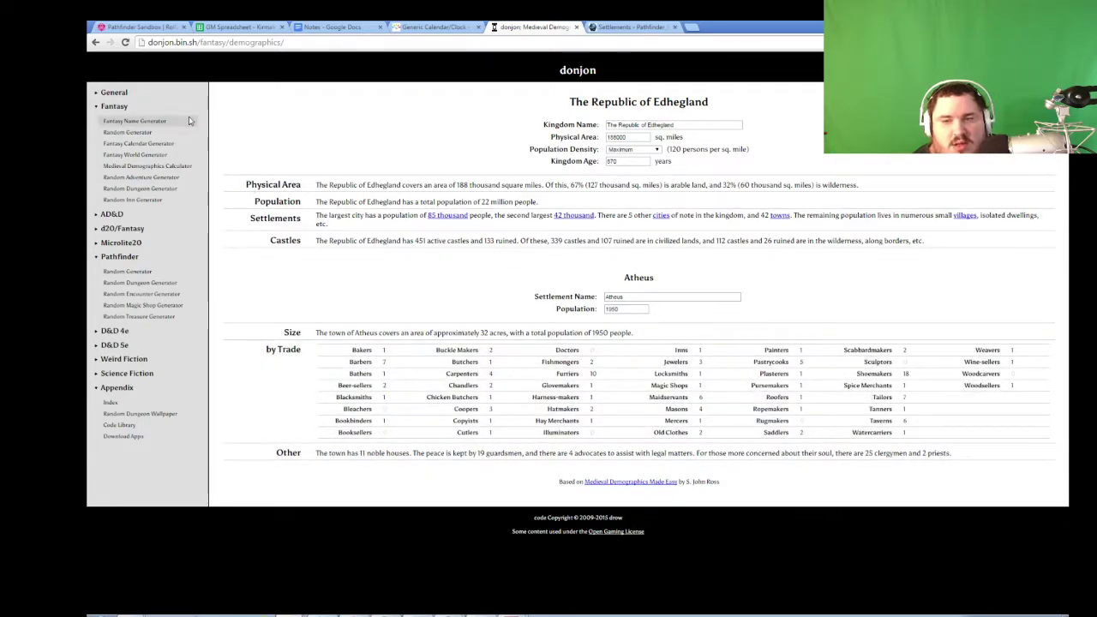
- Search for "acre" in a new browser tab, convert 1 acre to square feet and to square miles, and close the tab
click(137, 26)
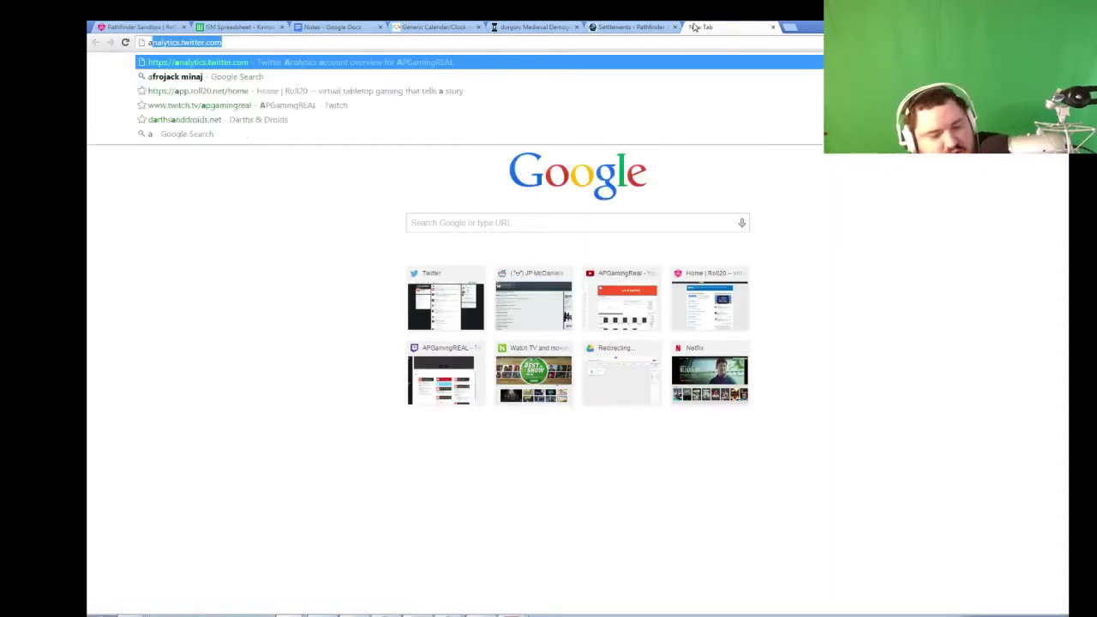
key(Return)
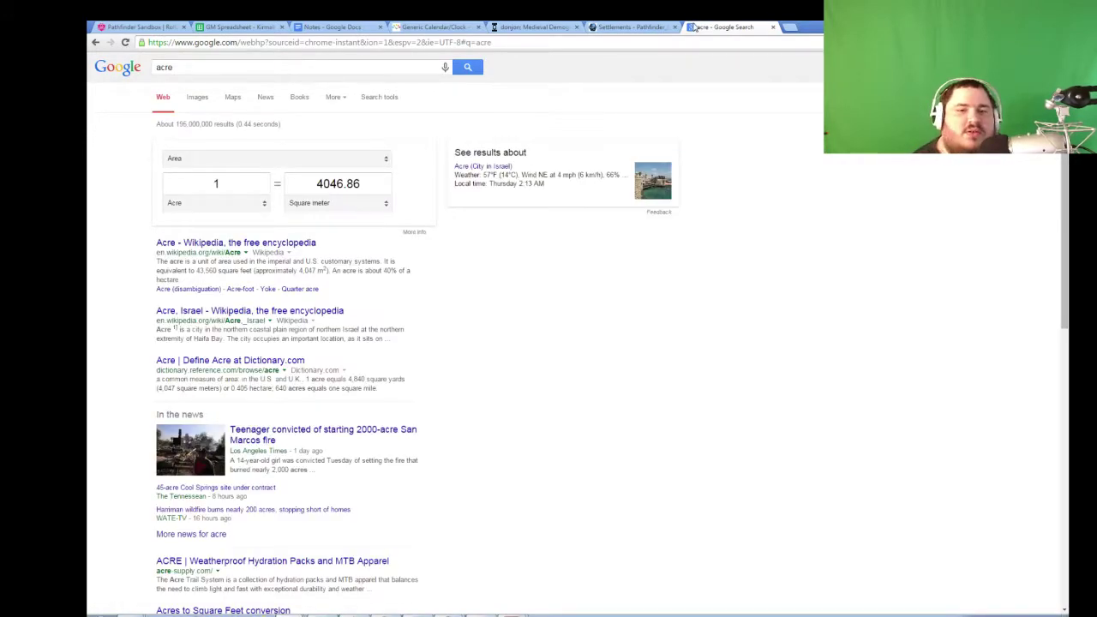
click(338, 203)
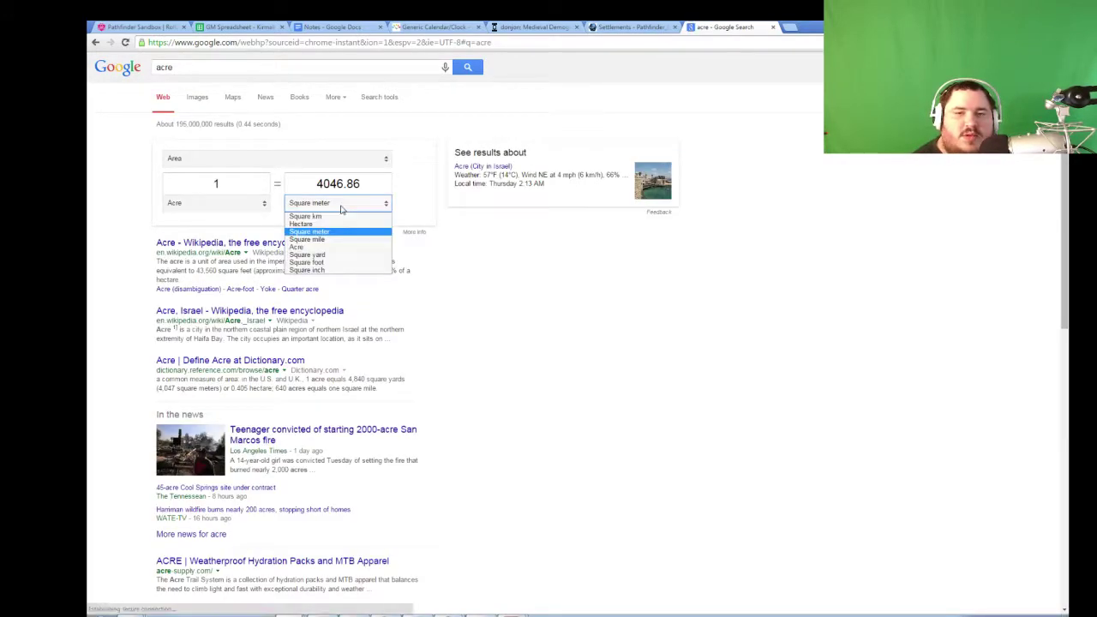
click(353, 263)
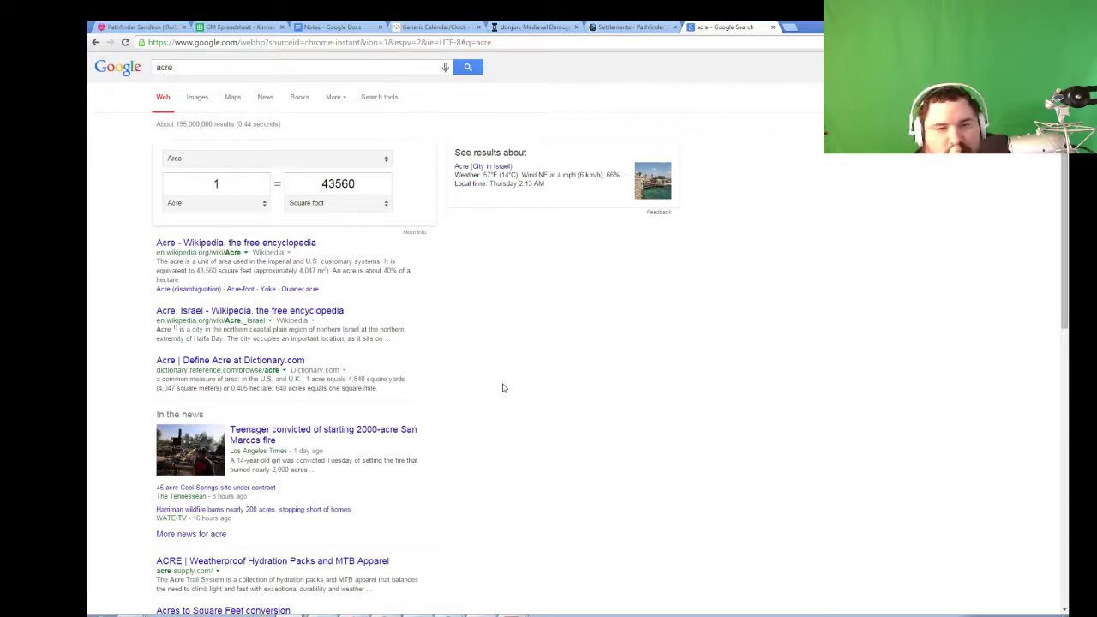
click(332, 208)
click(341, 240)
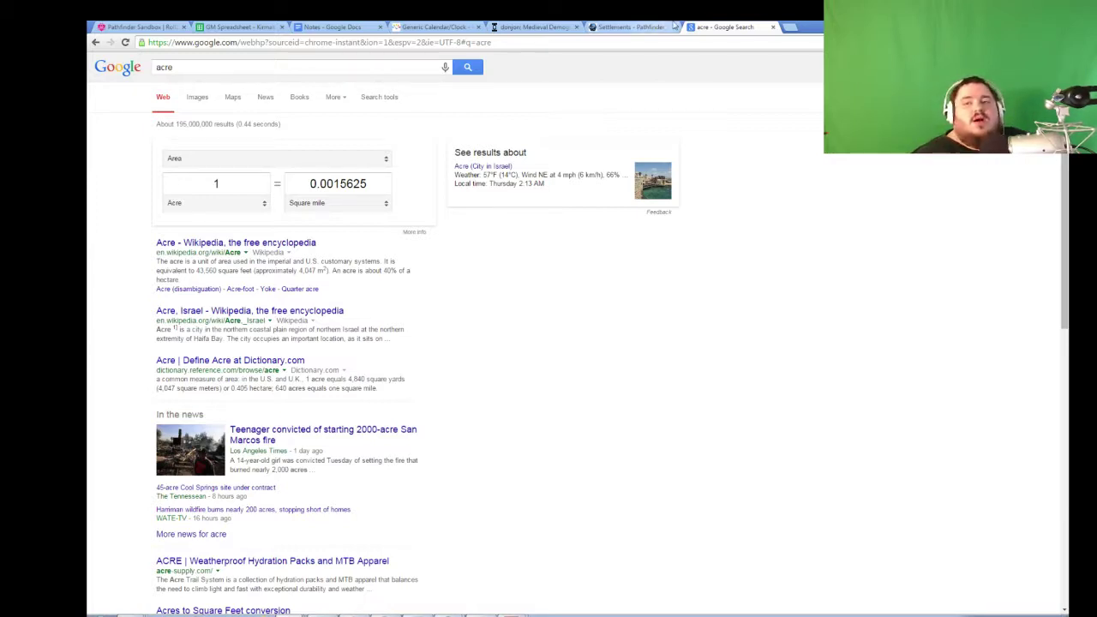
click(773, 27)
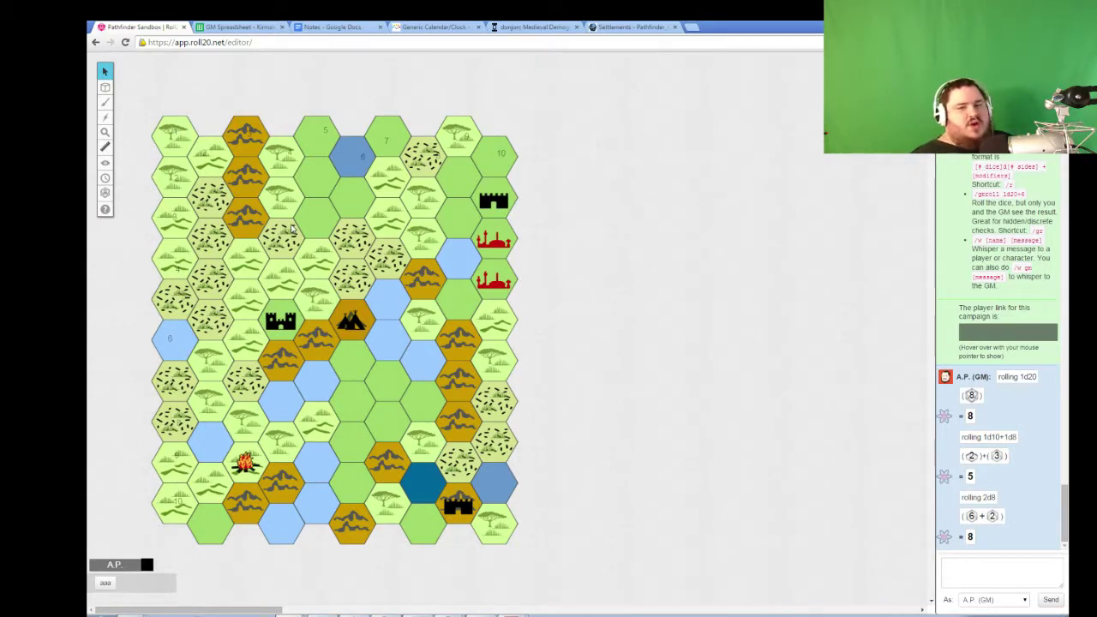
- On the Roll20 hex map, measure the distances to the castle hex from the green hex and the mountain hex north of it
click(105, 146)
drag(351, 199, 283, 311)
drag(248, 214, 277, 317)
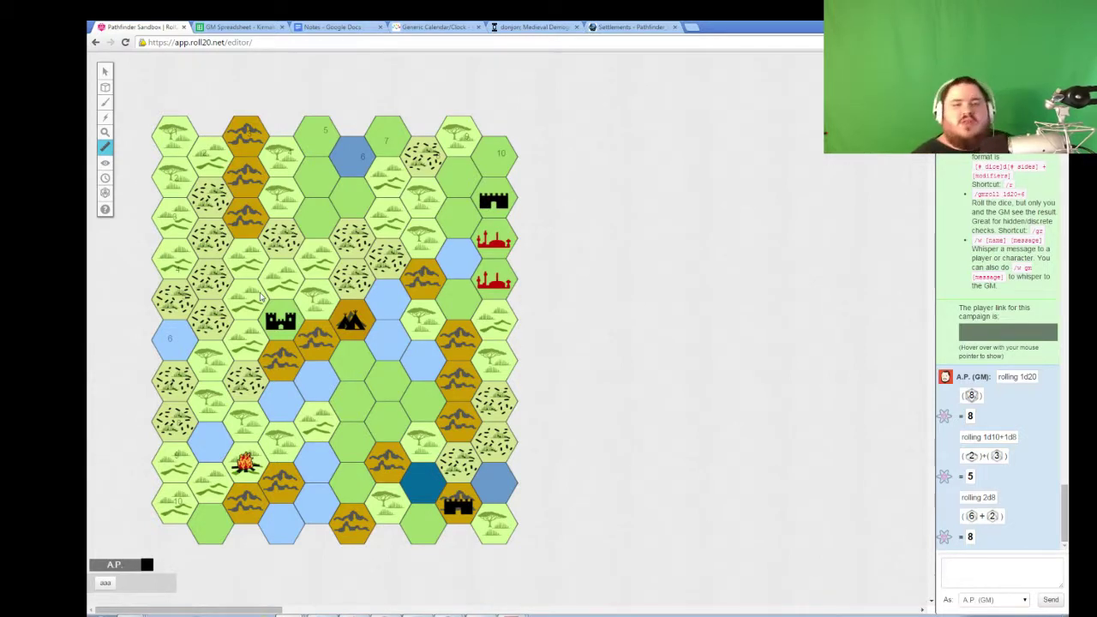
- Switch to the GM Spreadsheet's Societies sheet and select Clockworktown in the Town column
click(233, 26)
click(130, 180)
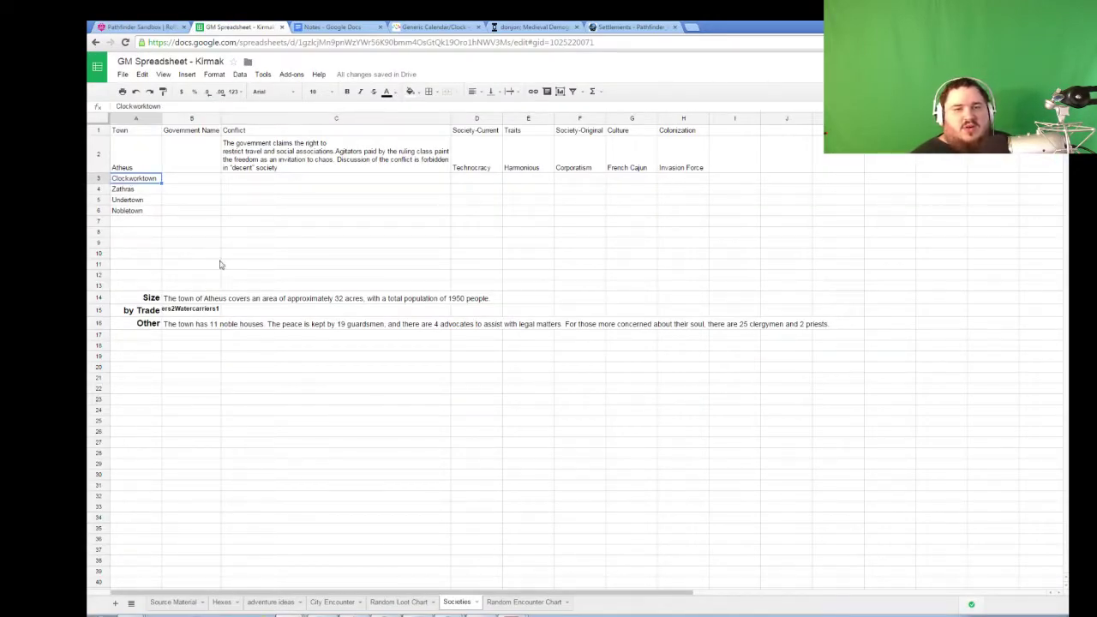
double_click(192, 171)
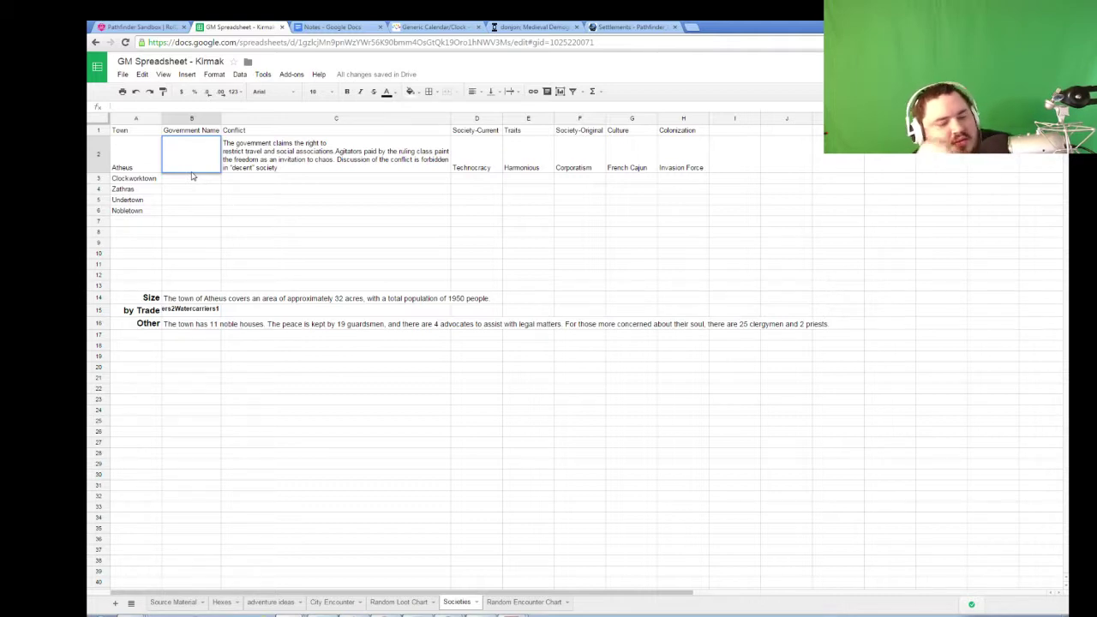
text(The T)
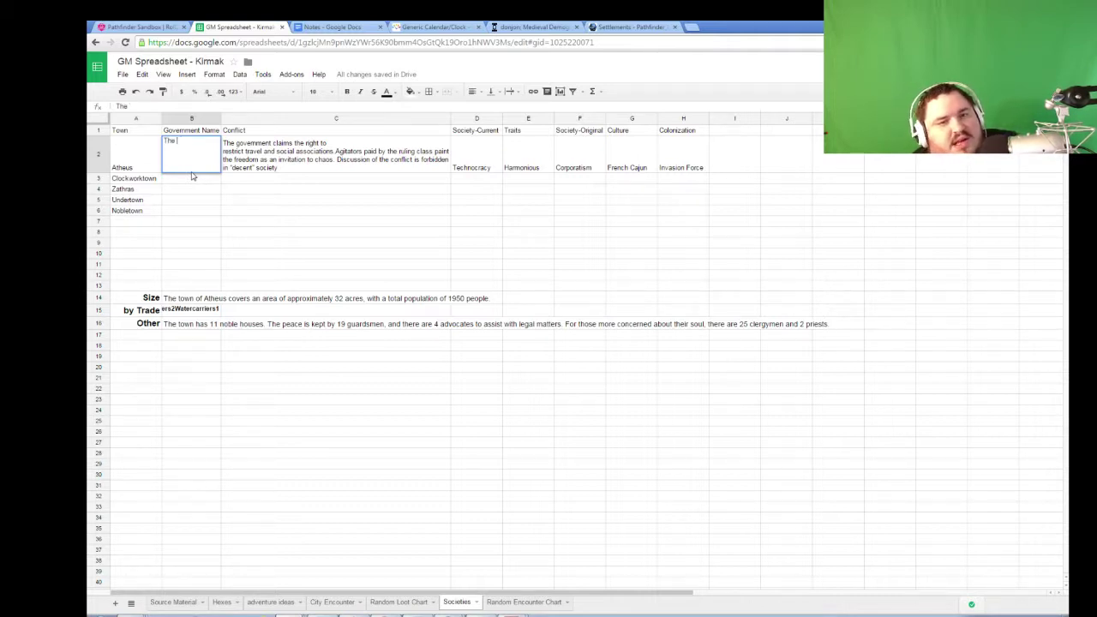
key(BackSpace)
key(BackSpace)
key(BackSpace)
key(BackSpace)
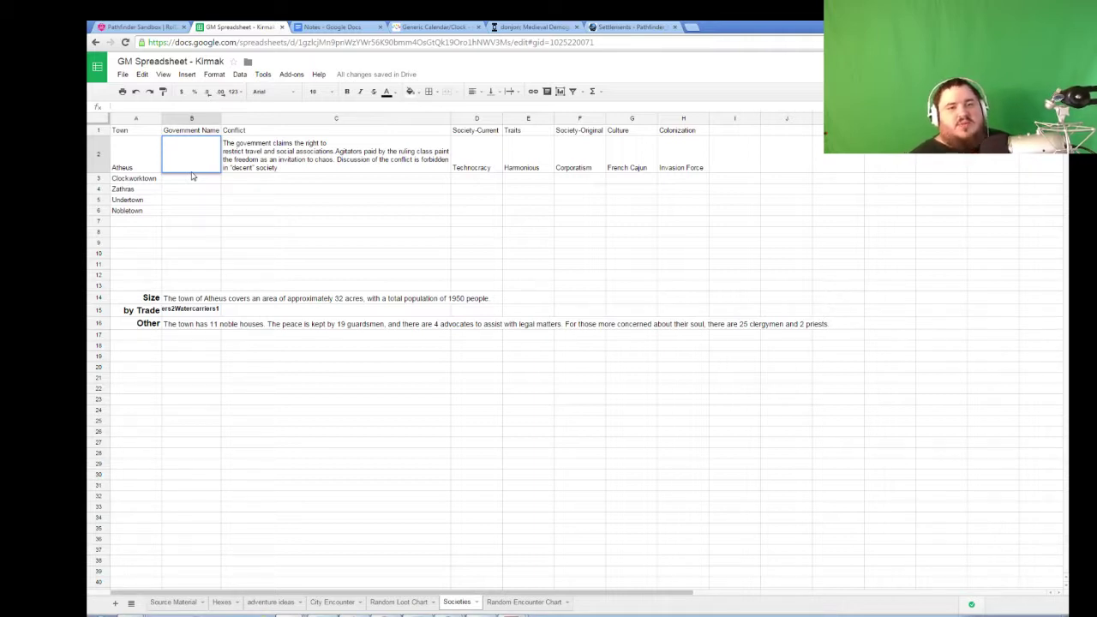
click(195, 200)
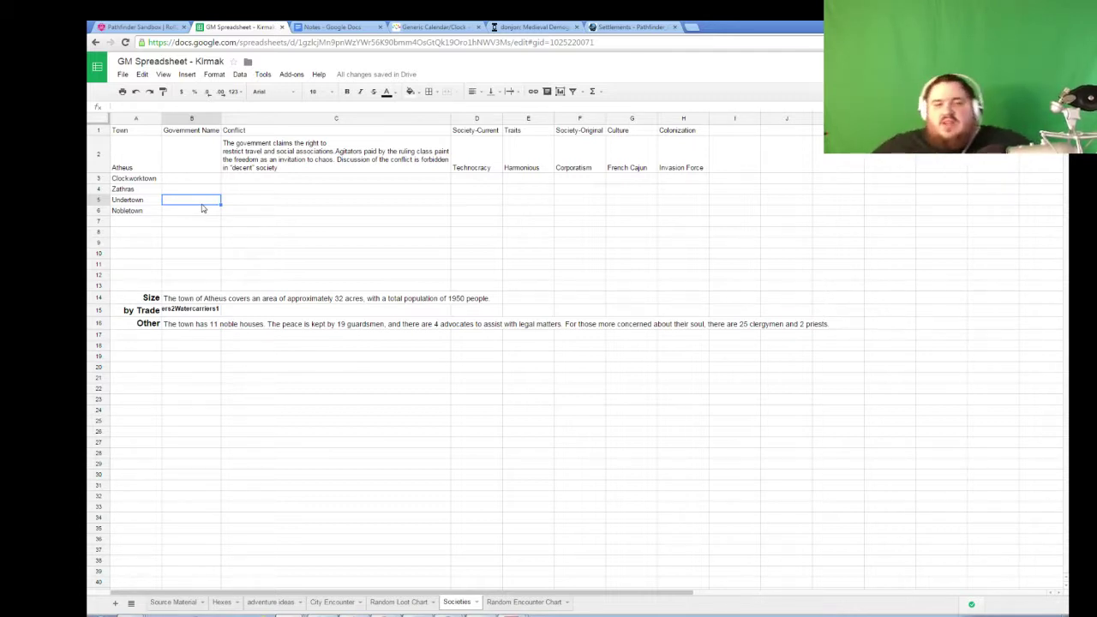
- Enter "Military Dictatorship" as Clockworktown's current society in cell D3
click(477, 181)
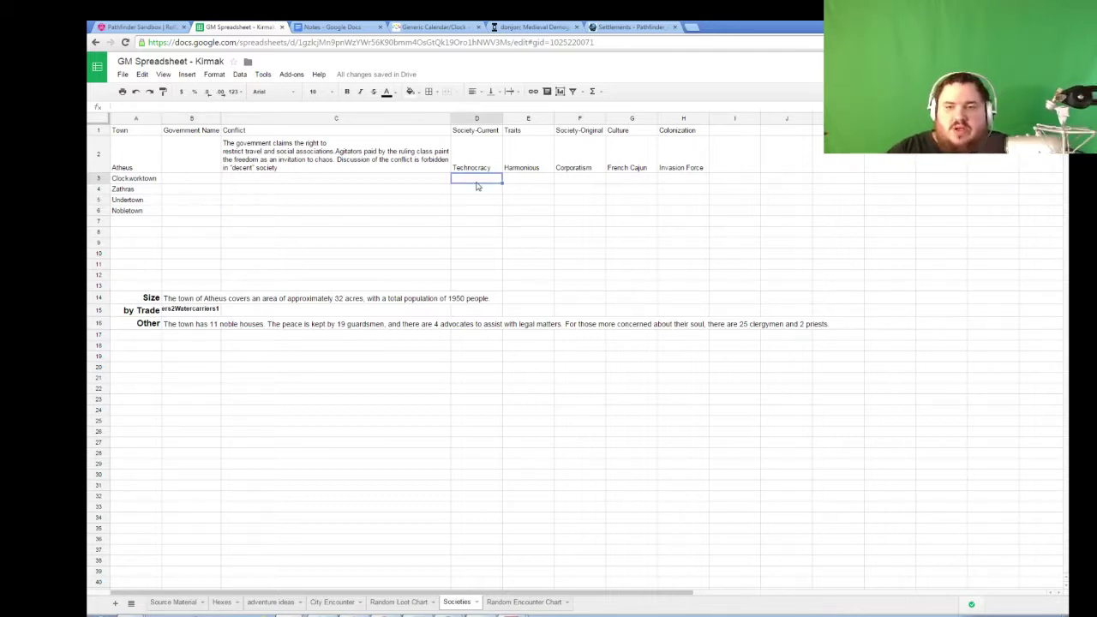
text(Militar)
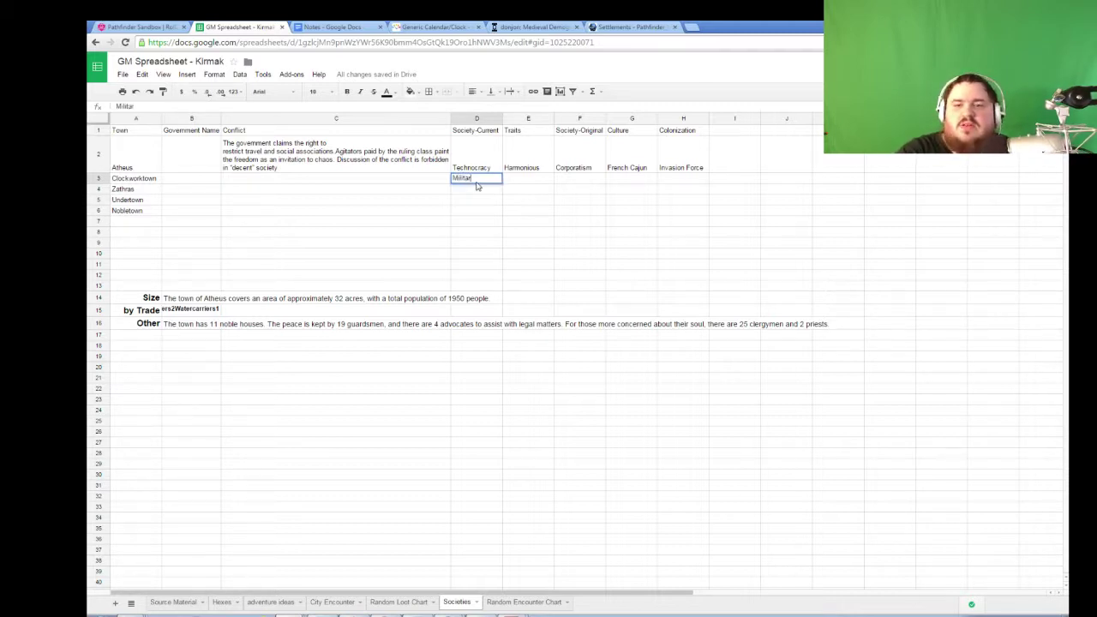
text(y Dictators)
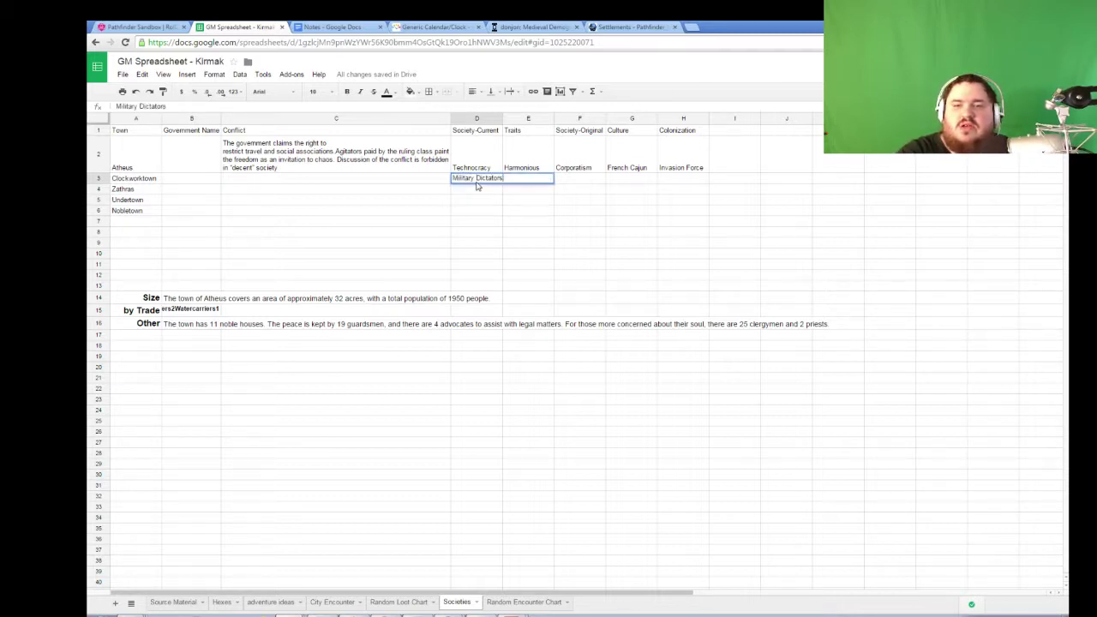
text(hip)
key(Return)
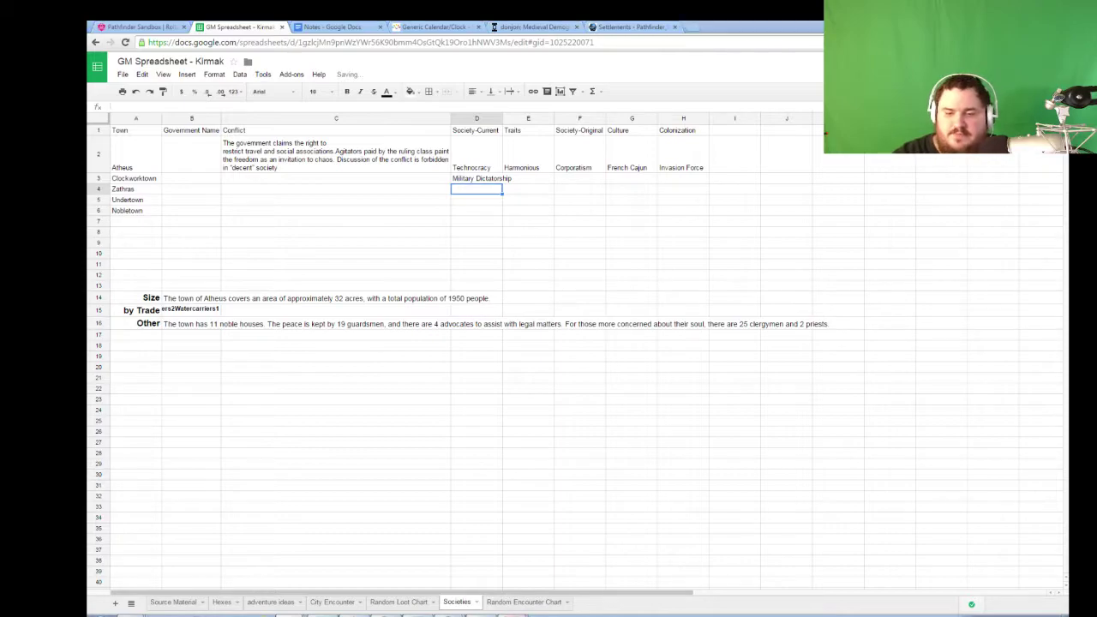
- Consult the government evolution tables in the Stars Without Number rulebook and enter "Republic" as Clockworktown's original society in F3
key(alt+Tab)
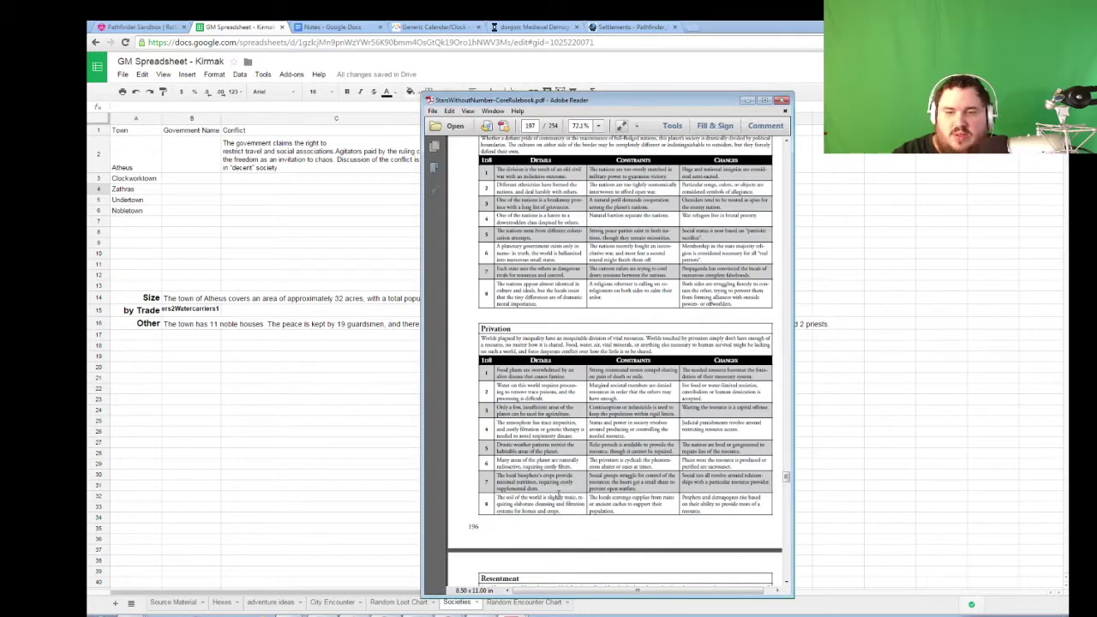
scroll(549, 441, down, 5)
scroll(549, 440, up, 10)
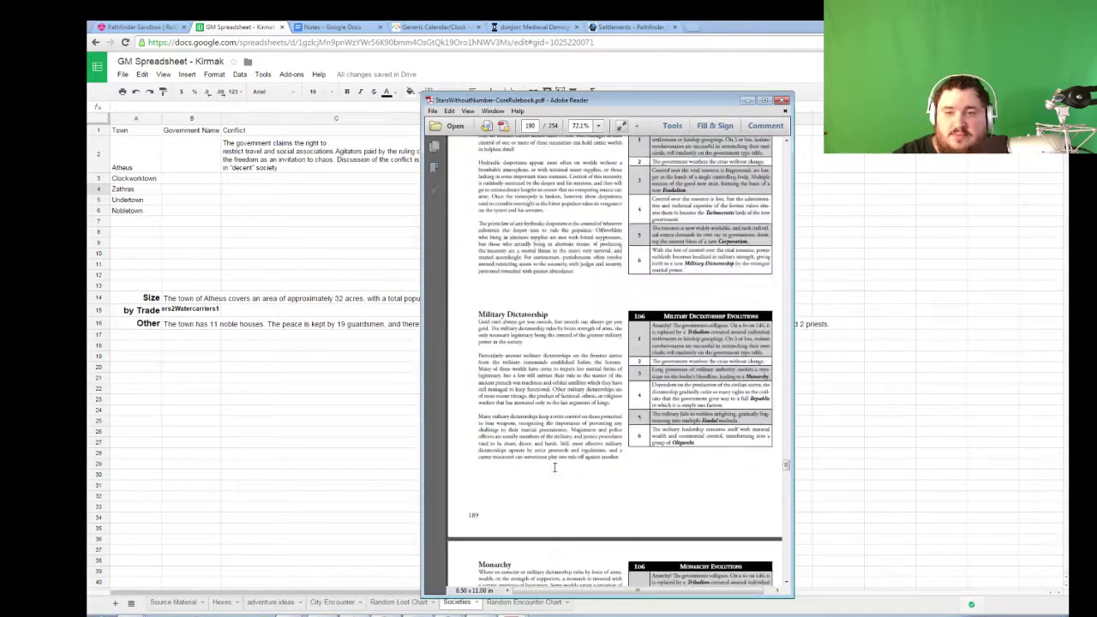
scroll(555, 469, down, 3)
scroll(580, 509, up, 9)
scroll(598, 494, up, 2)
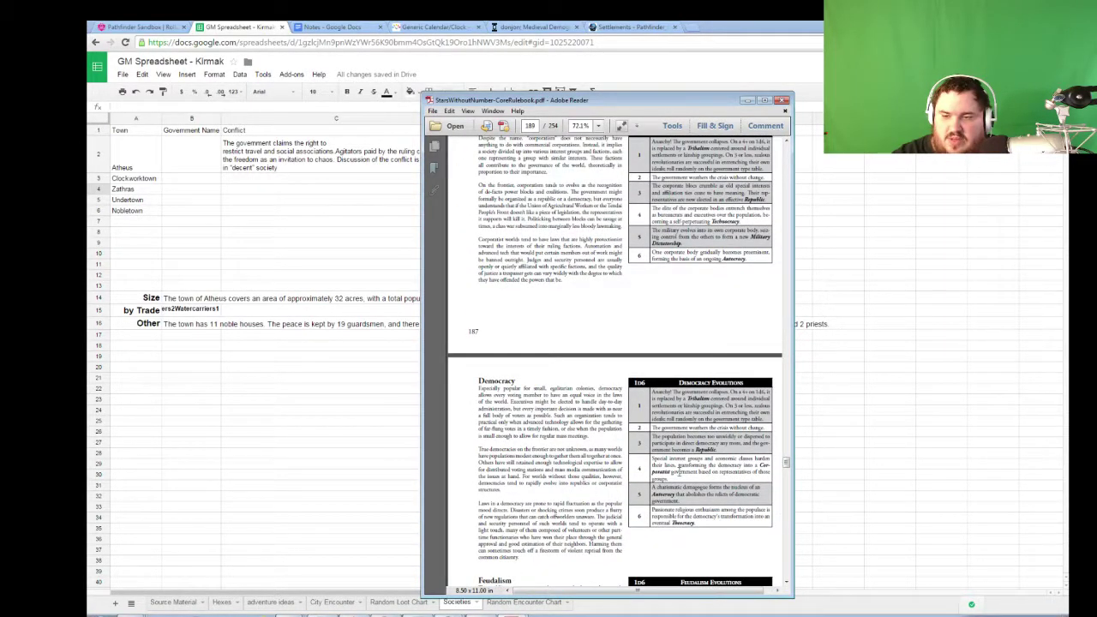
scroll(677, 473, down, 13)
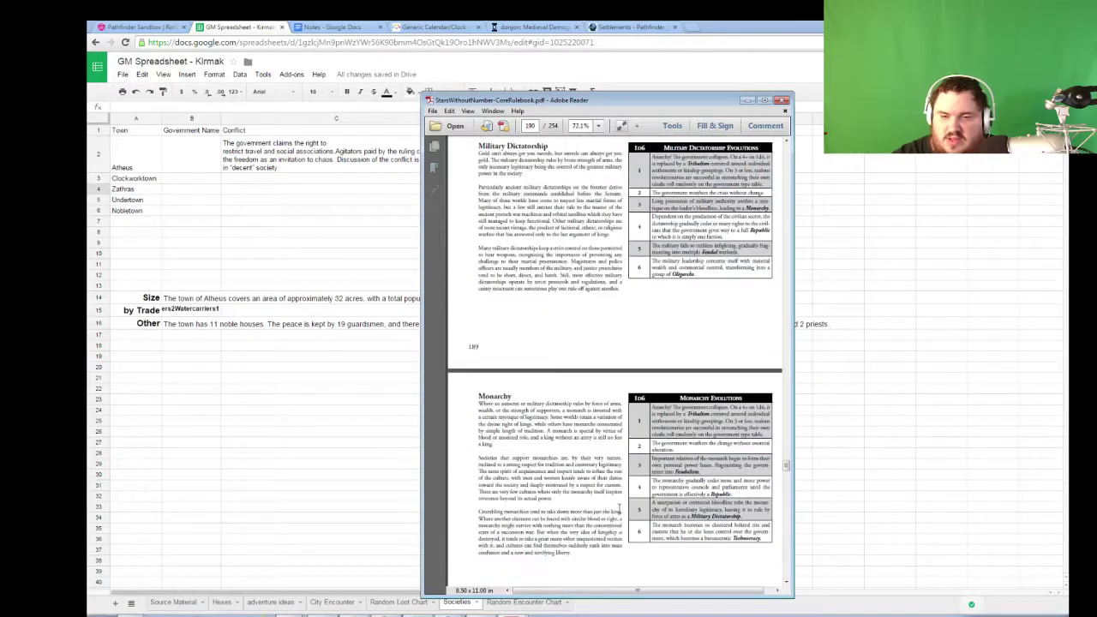
scroll(619, 510, down, 10)
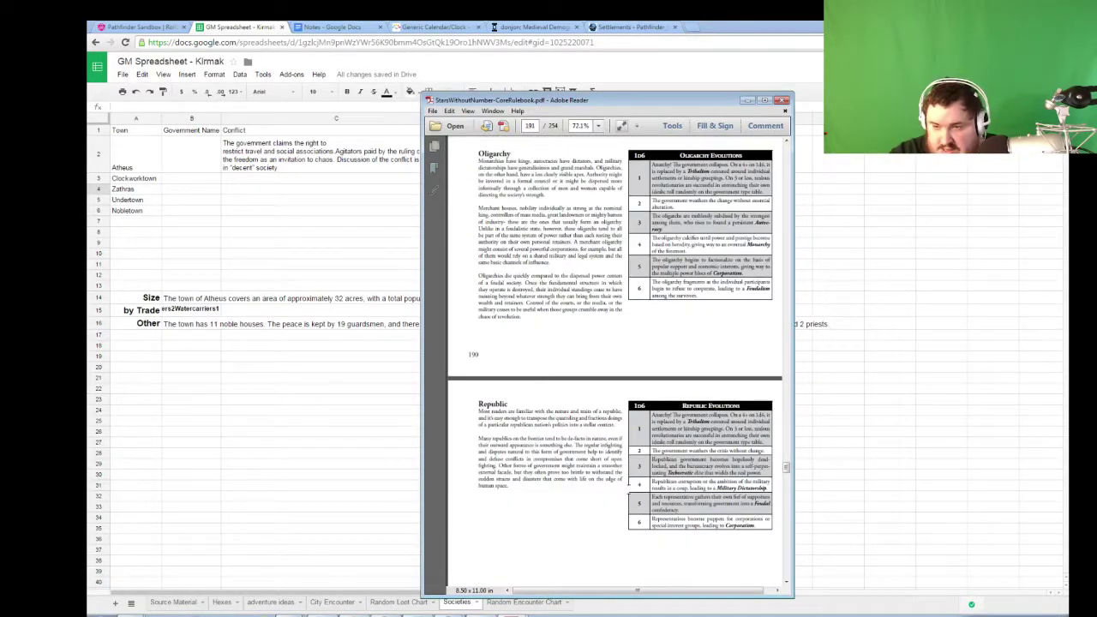
click(367, 243)
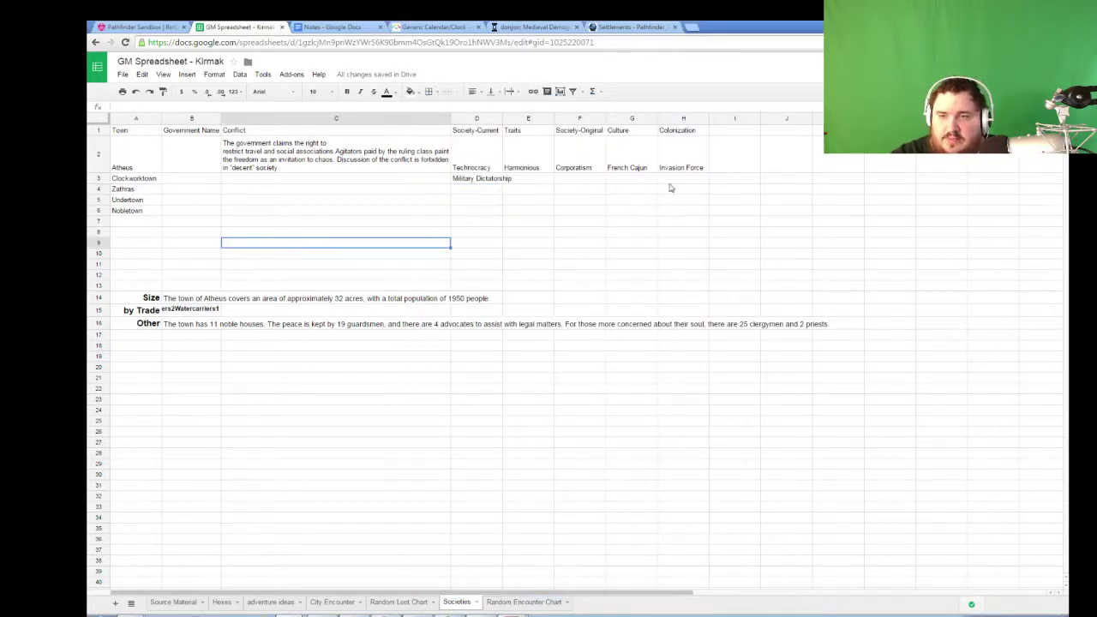
click(586, 183)
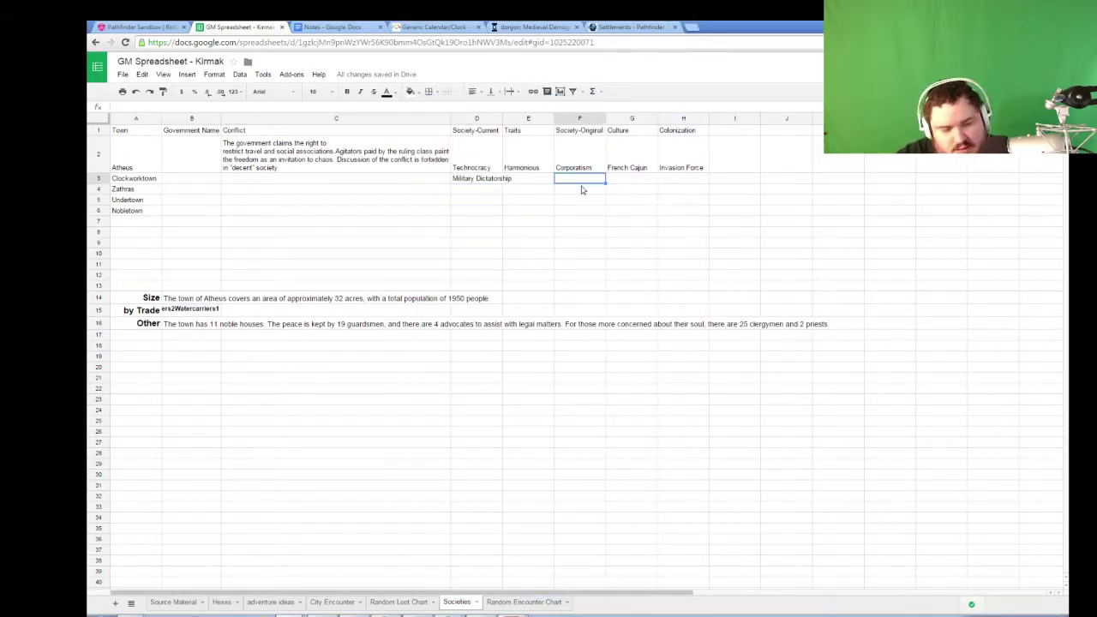
text(Republic)
key(Return)
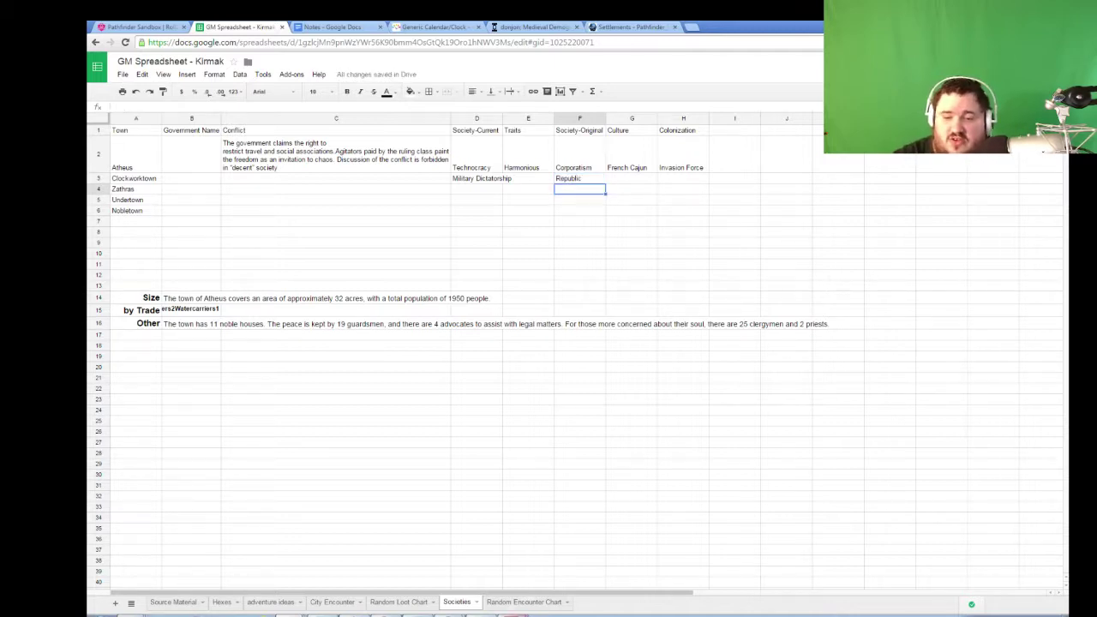
- Consult the rulebook's Reason for Colonization table and descriptions, and enter "Rich natural Resources" as Clockworktown's colonization in H3
key(alt+Tab)
scroll(540, 495, up, 15)
scroll(555, 494, up, 10)
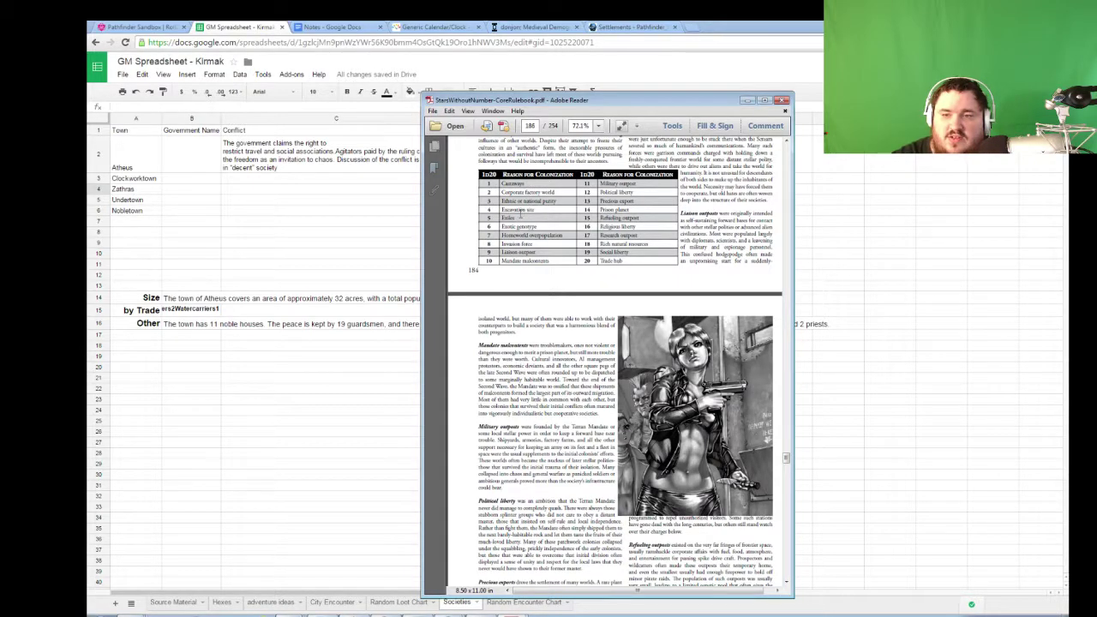
scroll(600, 300, up, 2)
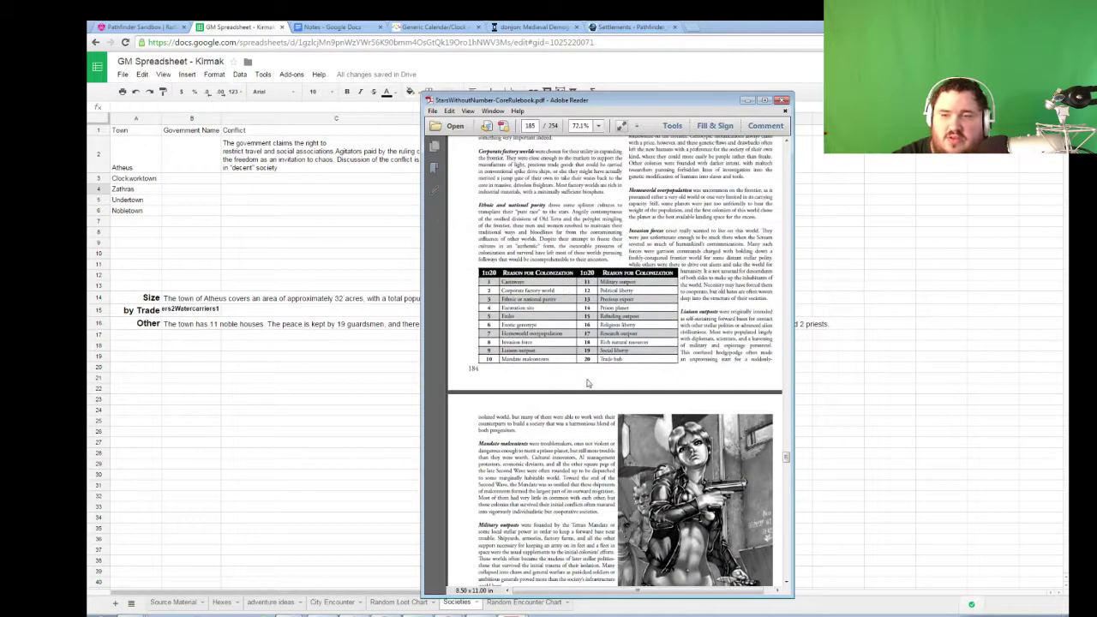
scroll(568, 403, down, 5)
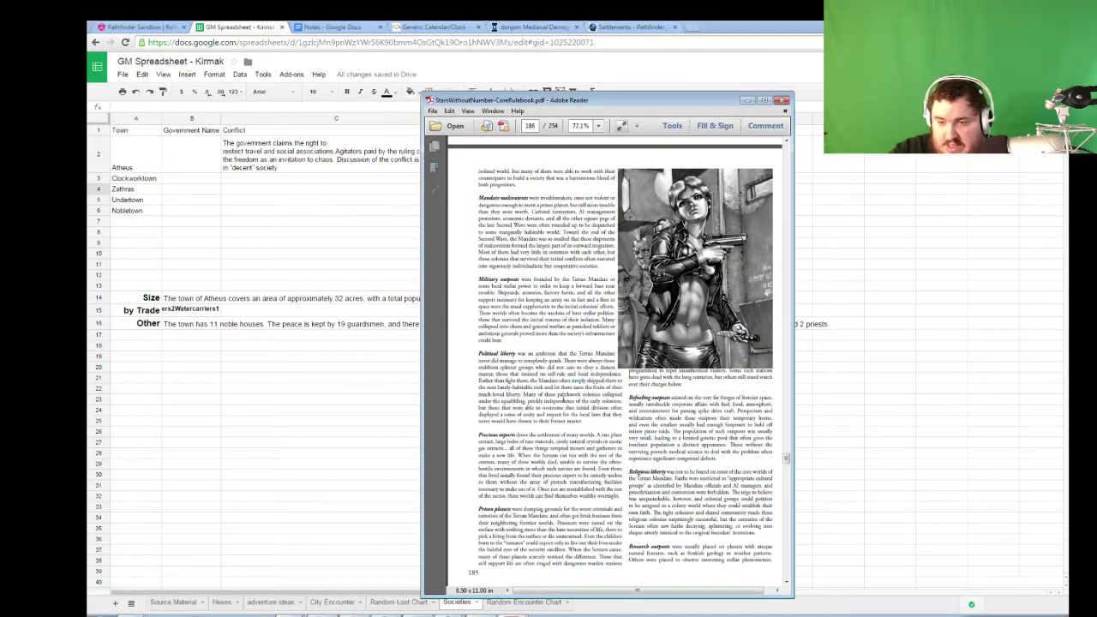
scroll(546, 426, down, 5)
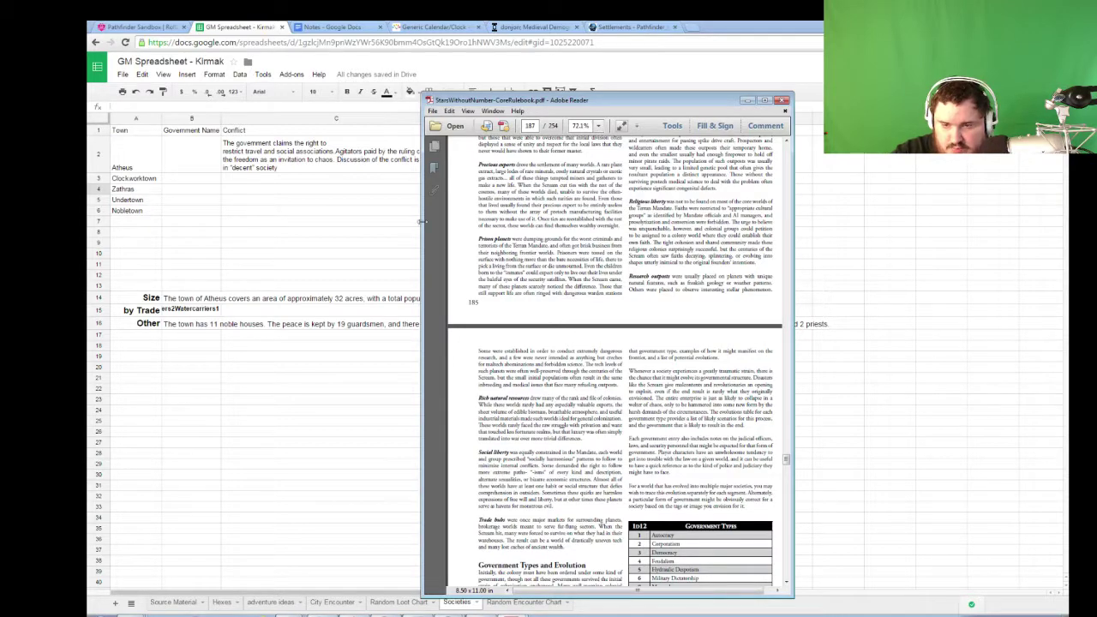
click(392, 211)
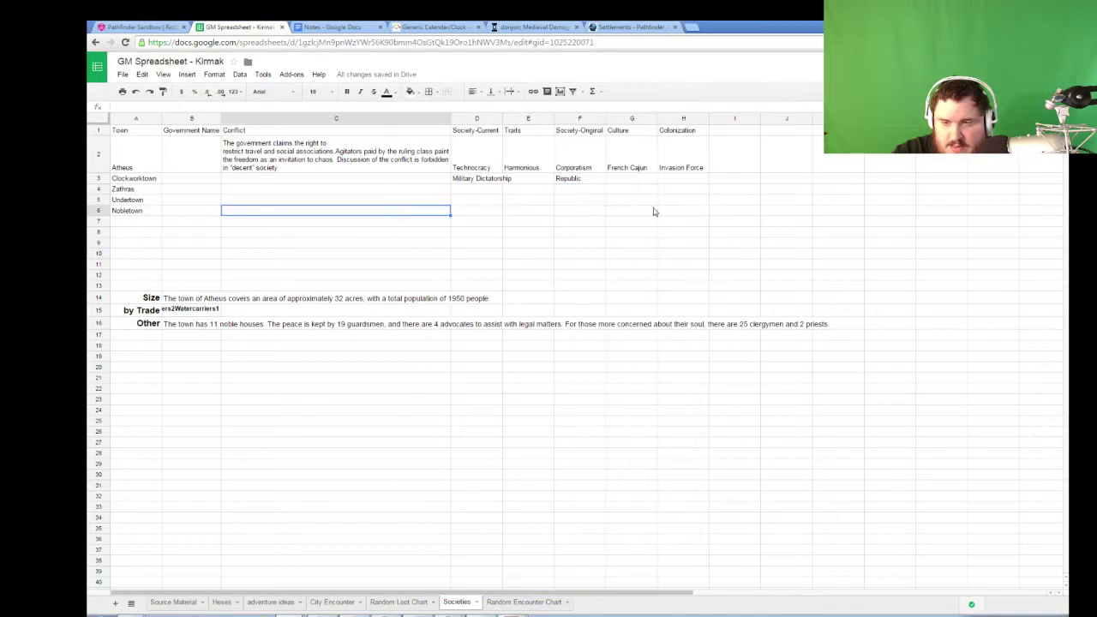
click(676, 181)
text(Rich natural Resources)
key(Return)
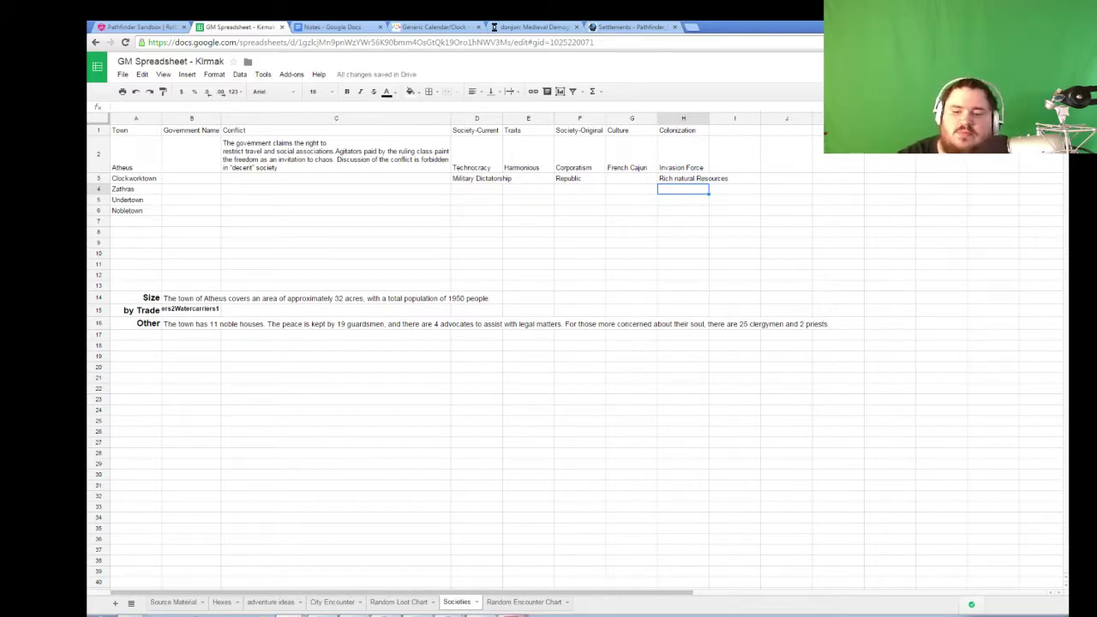
- Look through the rulebook from the Government Types table to the quick political party and corporation creation pages near its end
click(516, 585)
scroll(695, 478, down, 5)
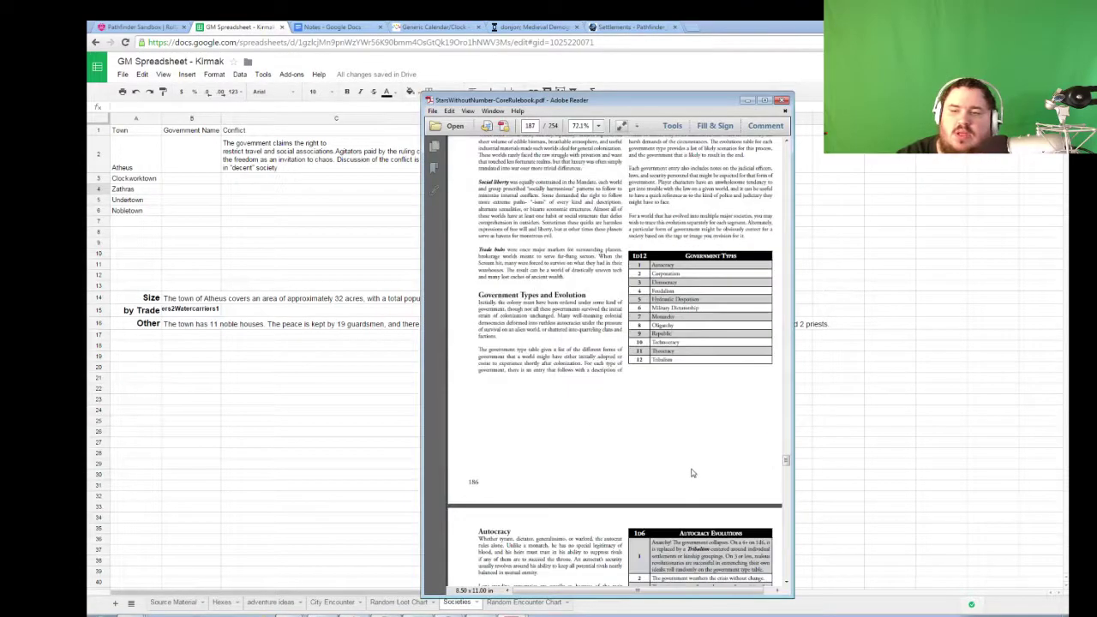
scroll(695, 478, down, 3)
click(789, 469)
drag(789, 470, 791, 553)
scroll(749, 506, down, 3)
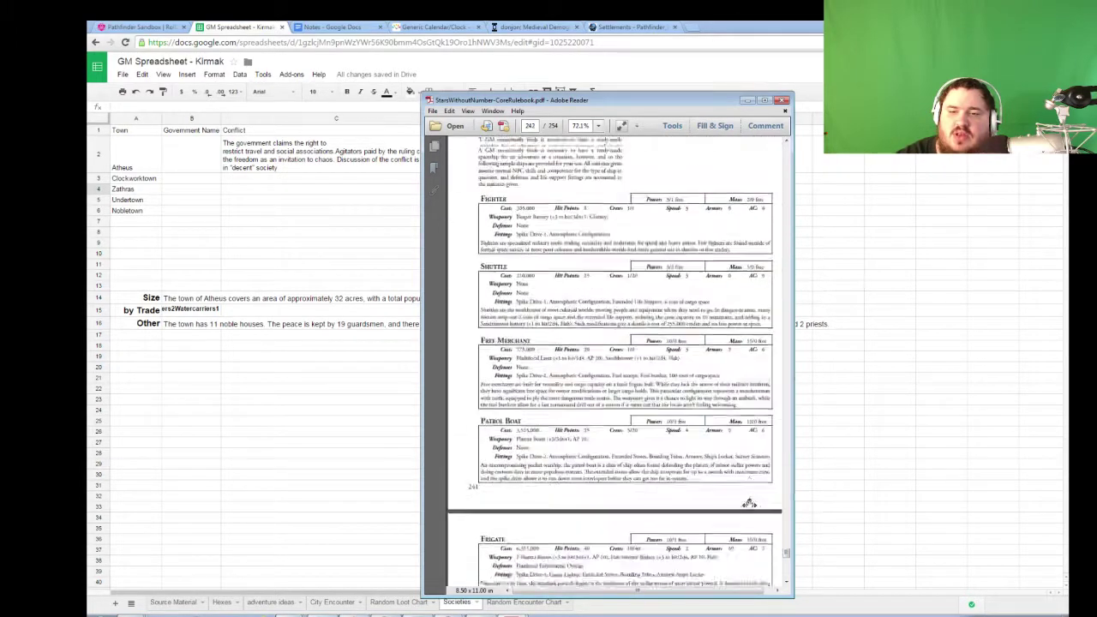
scroll(748, 505, up, 10)
scroll(702, 561, up, 10)
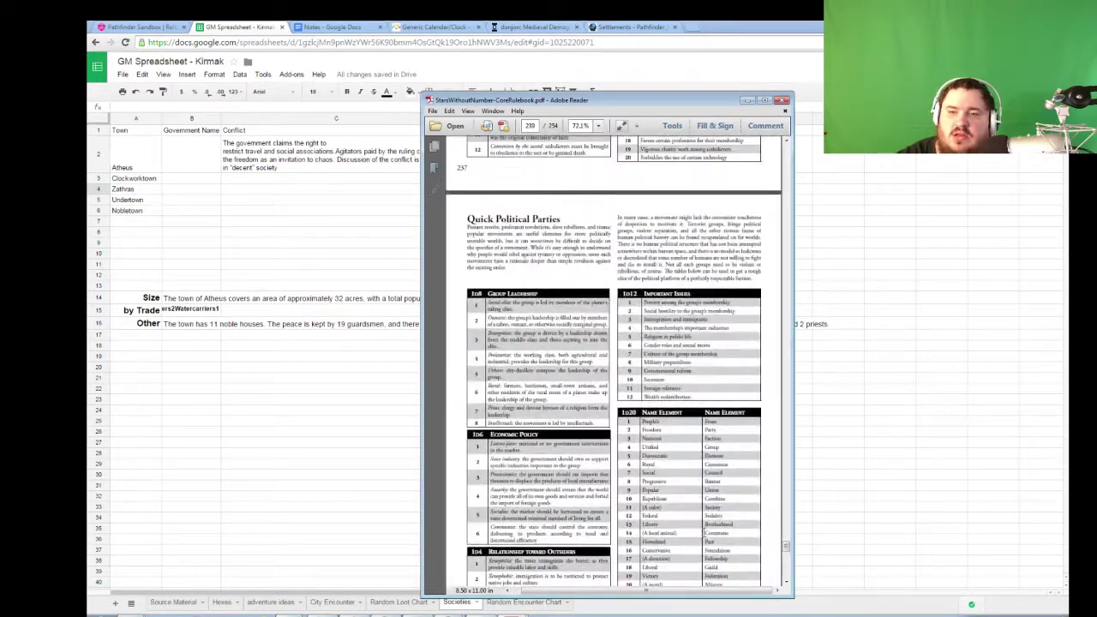
scroll(700, 533, up, 15)
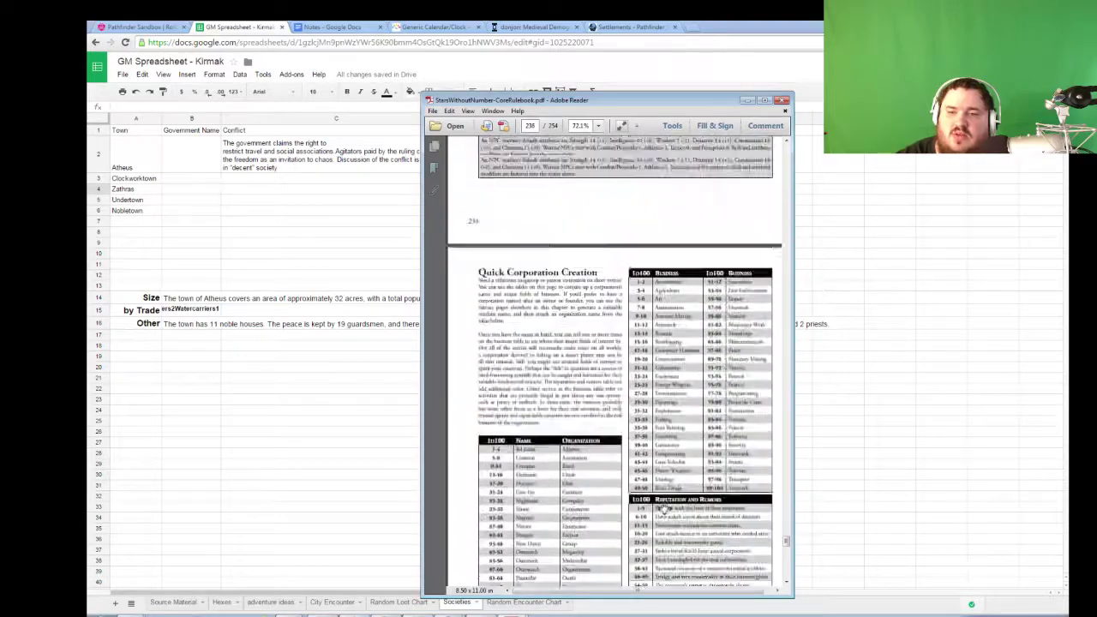
scroll(663, 507, up, 5)
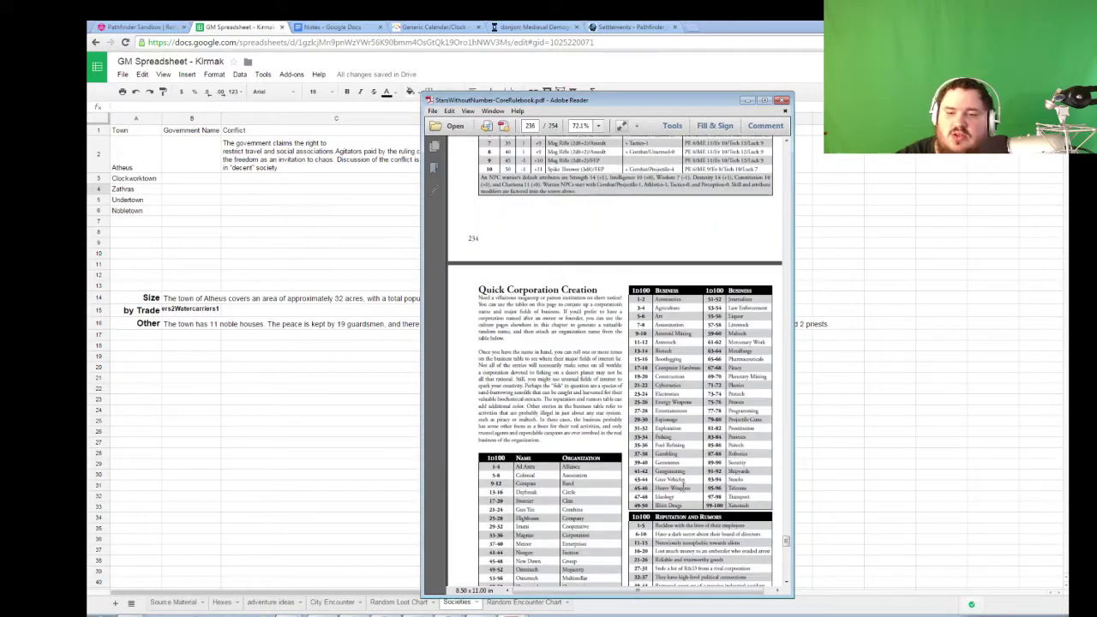
- Look through the rulebook's culture pages, from Spanish and Russian back to English, and enter "Russian" as Clockworktown's culture in G3
scroll(683, 486, up, 5)
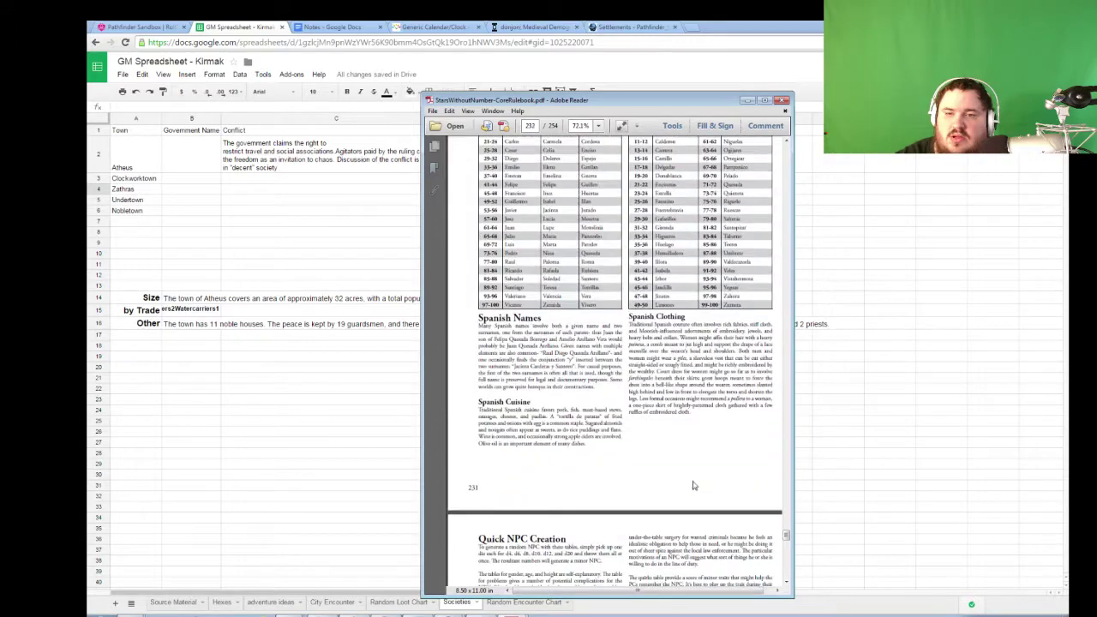
scroll(694, 486, up, 5)
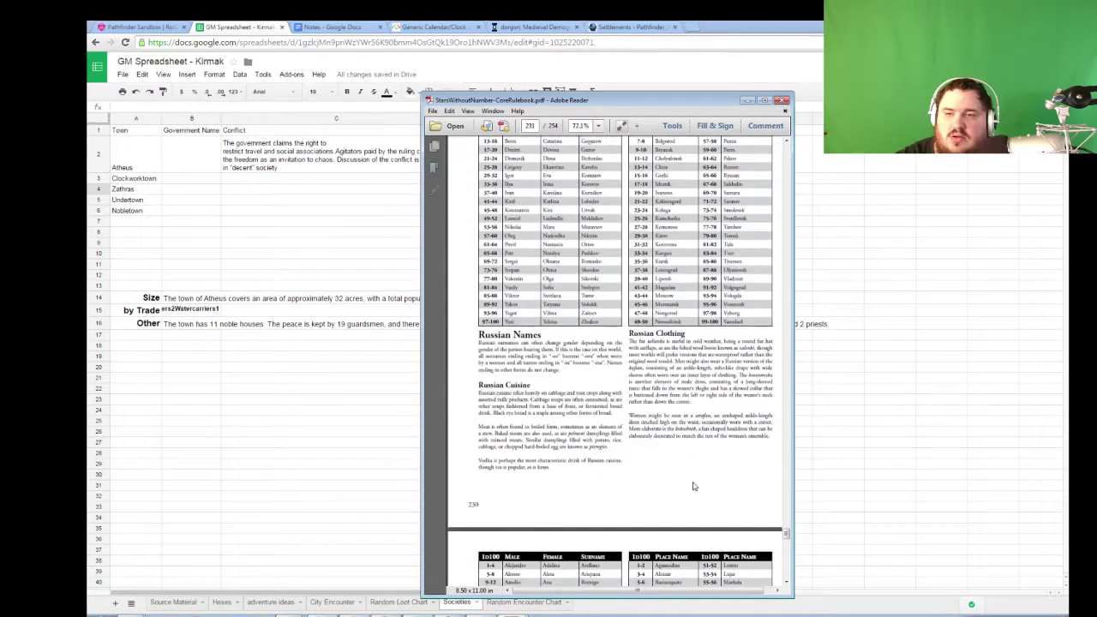
scroll(694, 485, down, 5)
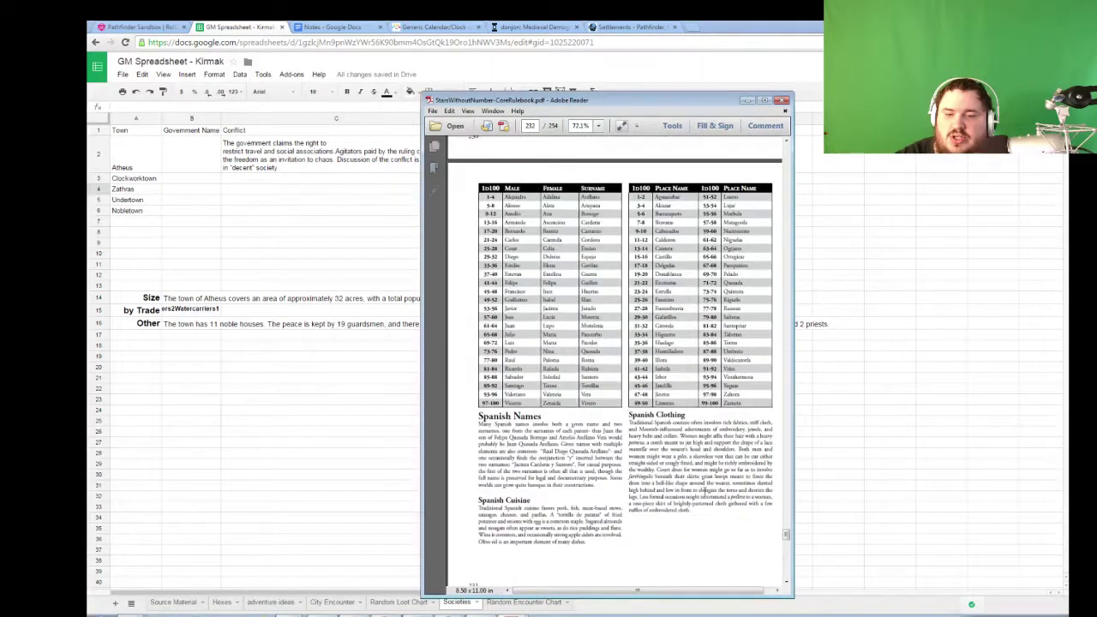
scroll(696, 482, up, 6)
scroll(696, 482, up, 6)
scroll(696, 482, down, 3)
scroll(696, 483, up, 3)
scroll(696, 482, up, 3)
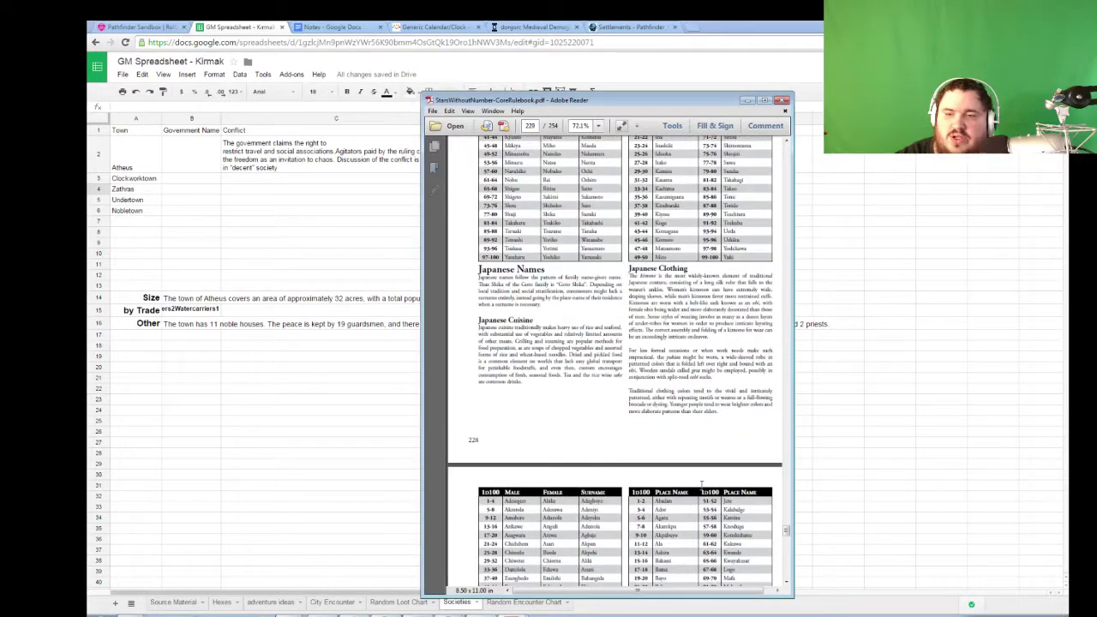
scroll(707, 486, up, 10)
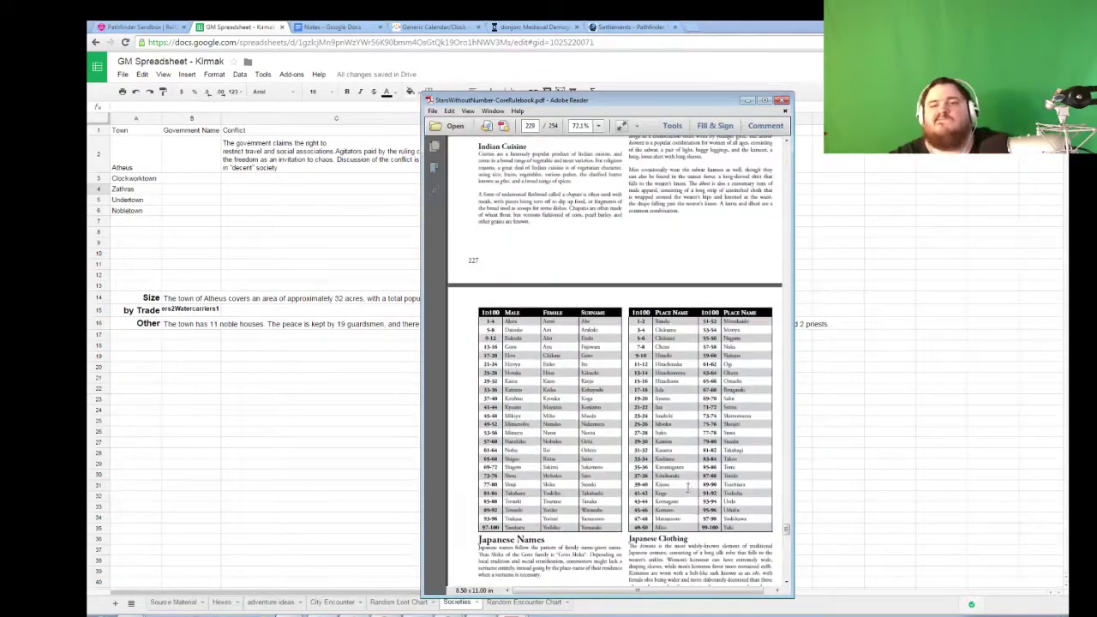
scroll(666, 460, up, 9)
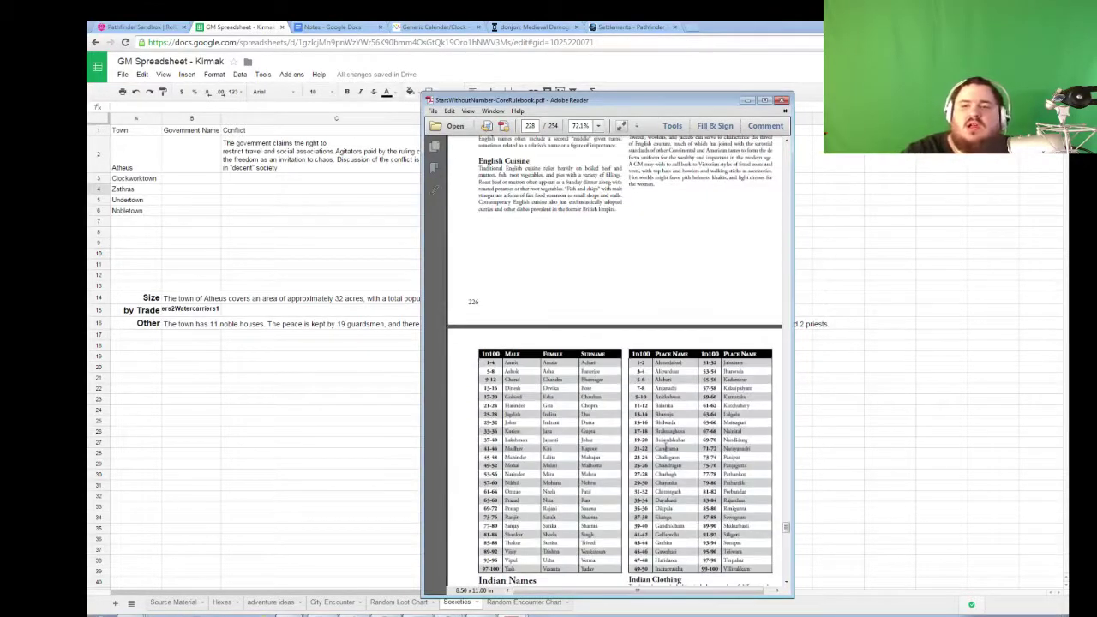
scroll(666, 449, down, 5)
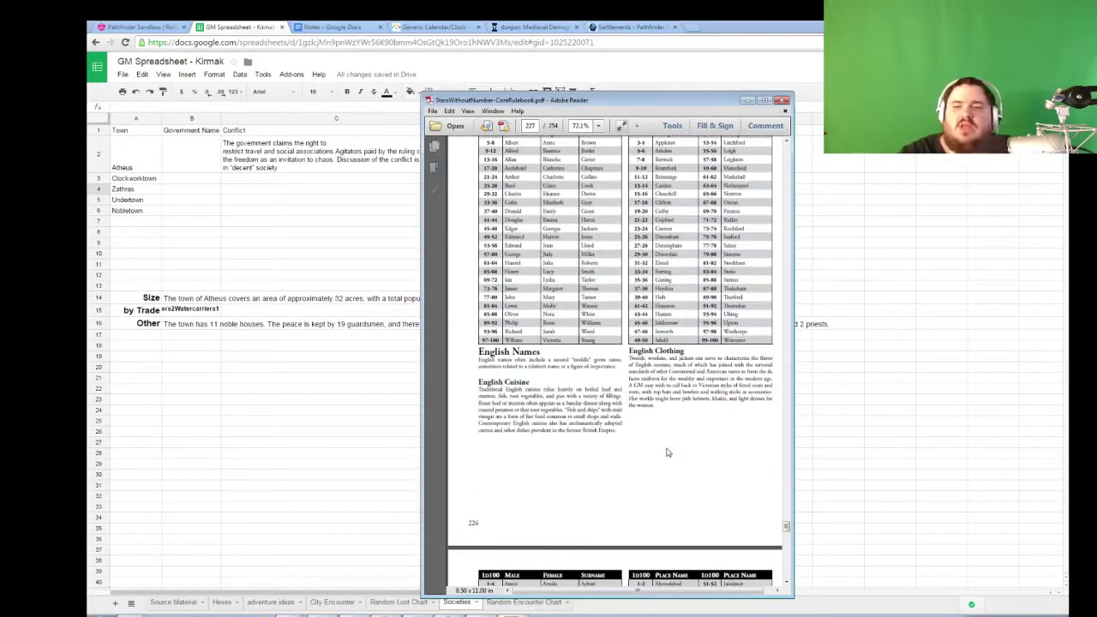
click(882, 256)
click(620, 182)
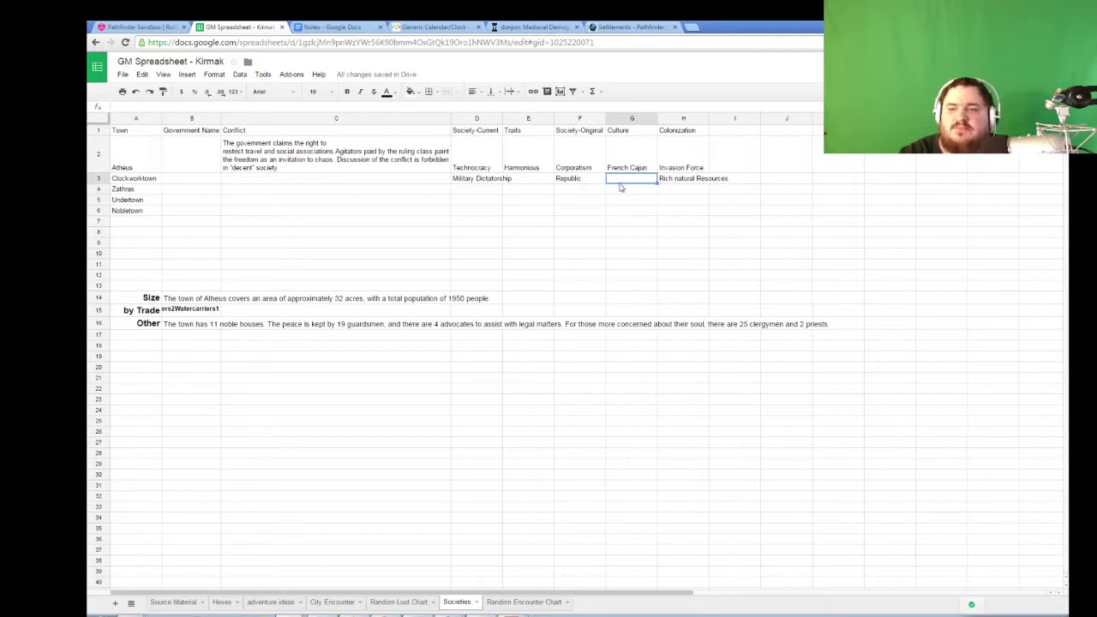
text(Russian)
key(Return)
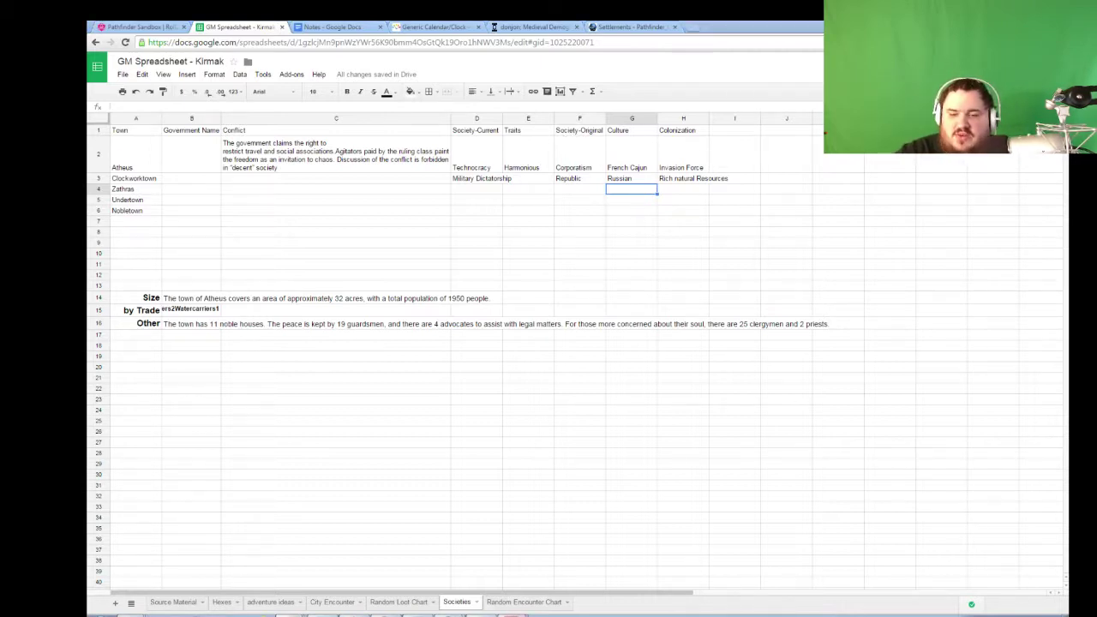
- Go back through the Stars Without Number rulebook from the English culture page to the Societal Traits and Conflicts tables
key(alt+Tab)
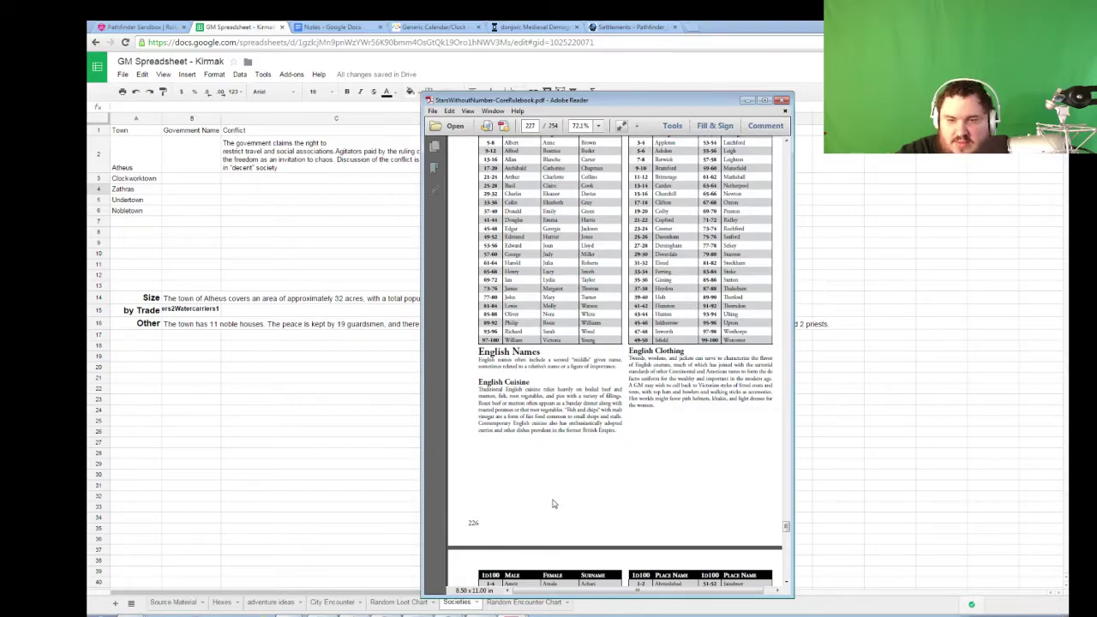
scroll(554, 500, down, 5)
scroll(552, 400, up, 10)
scroll(553, 525, down, 5)
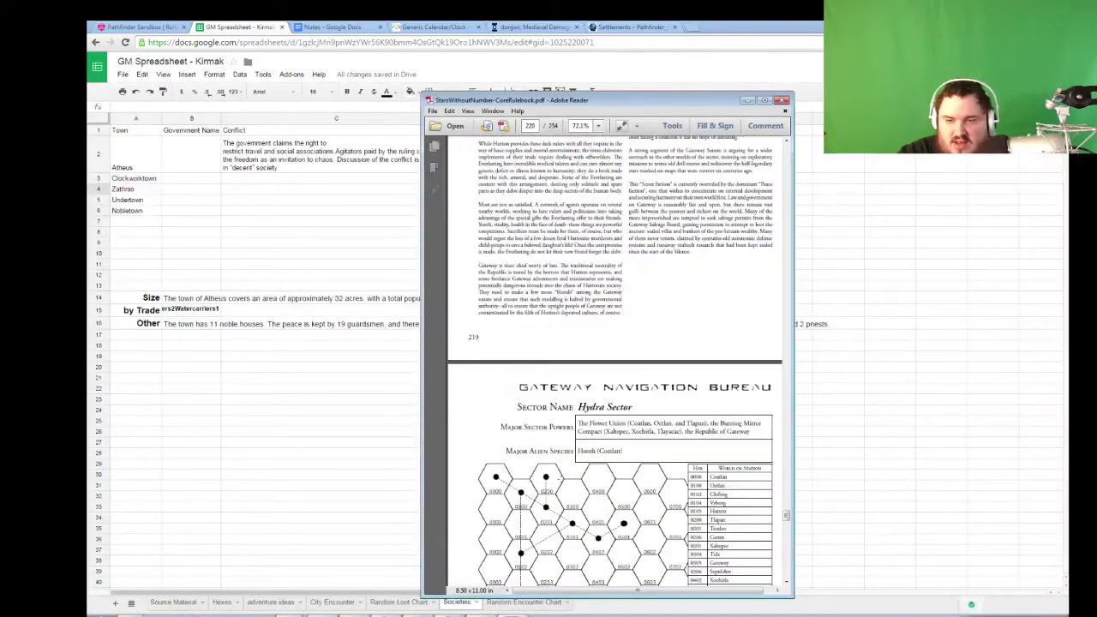
scroll(557, 460, up, 20)
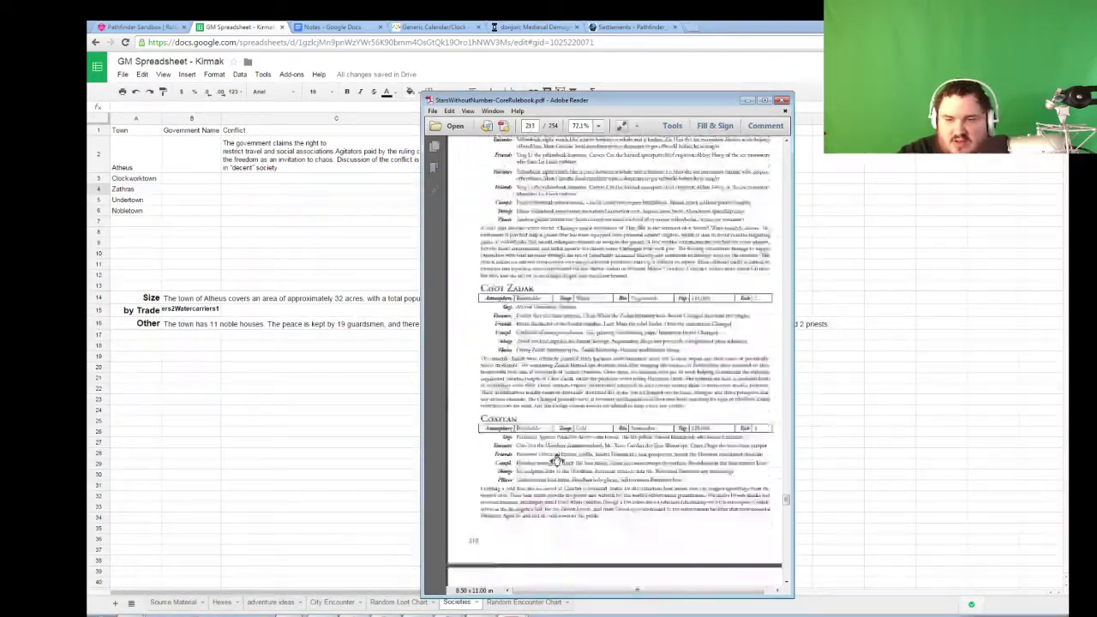
scroll(557, 460, up, 8)
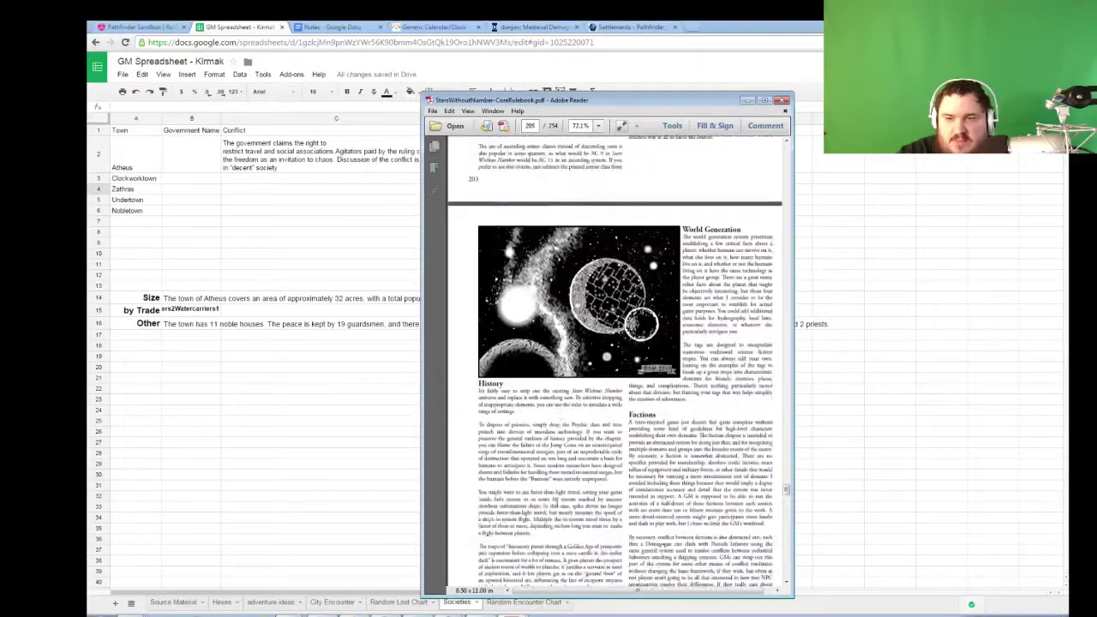
scroll(557, 460, up, 6)
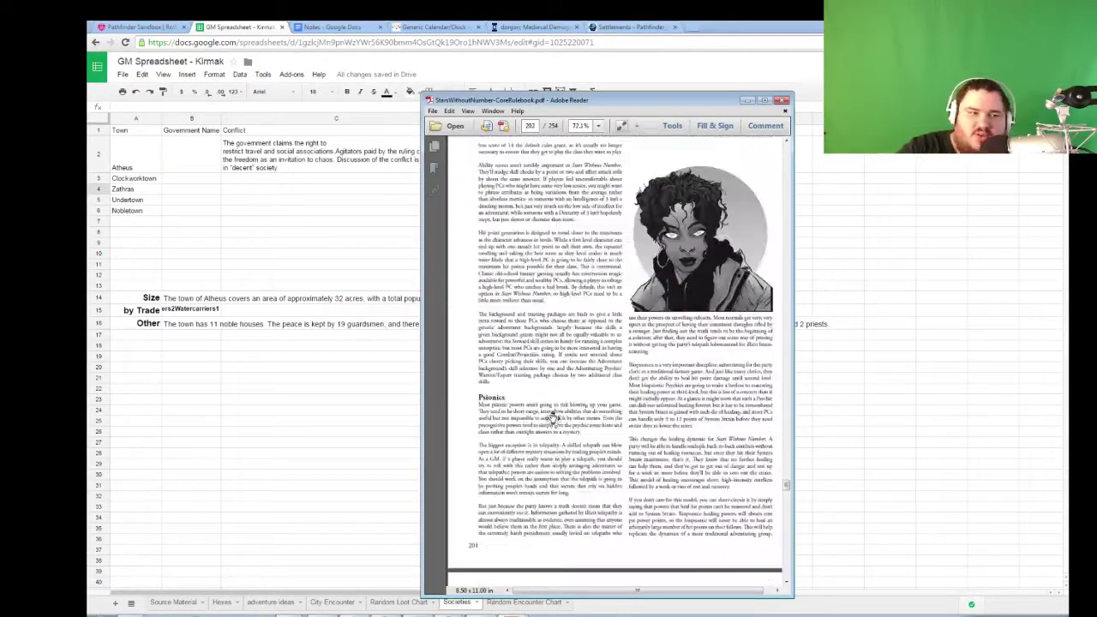
scroll(559, 426, up, 6)
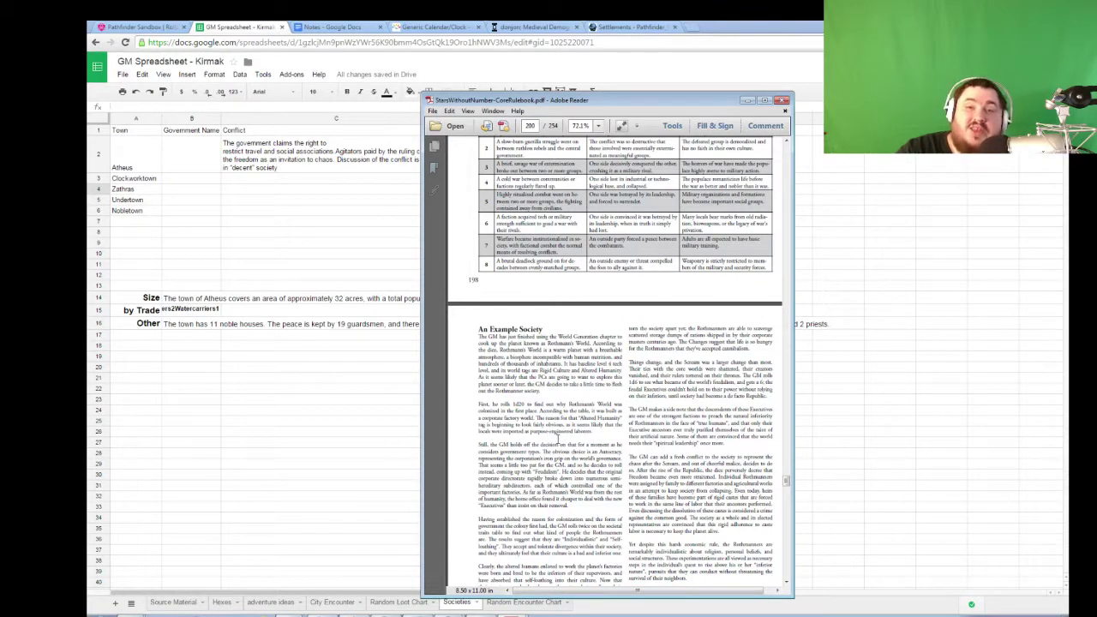
scroll(562, 433, up, 4)
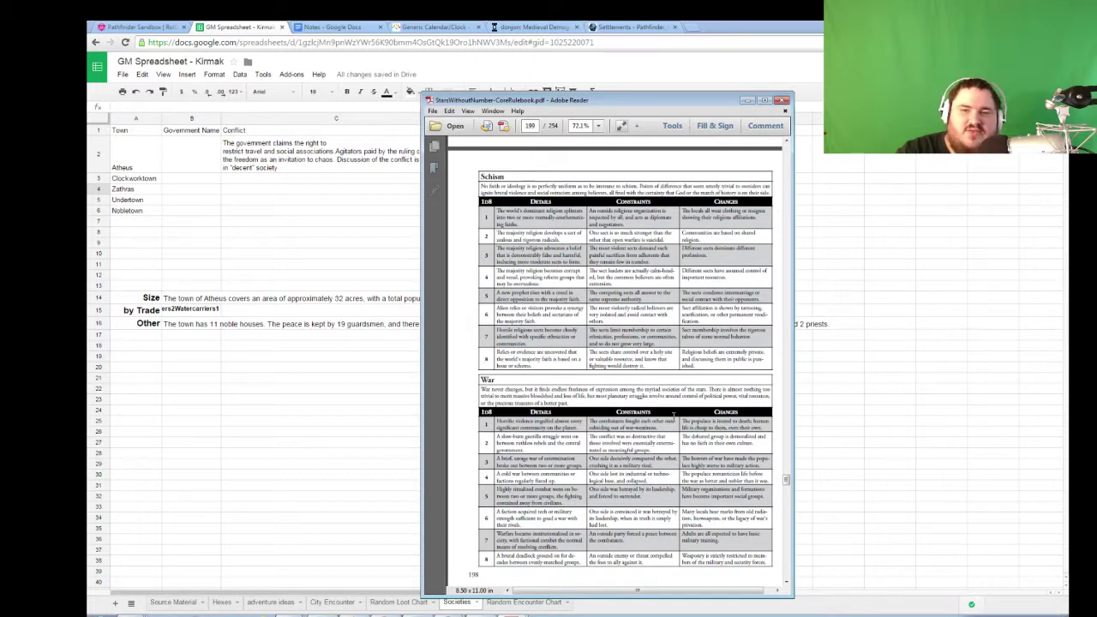
scroll(675, 417, up, 10)
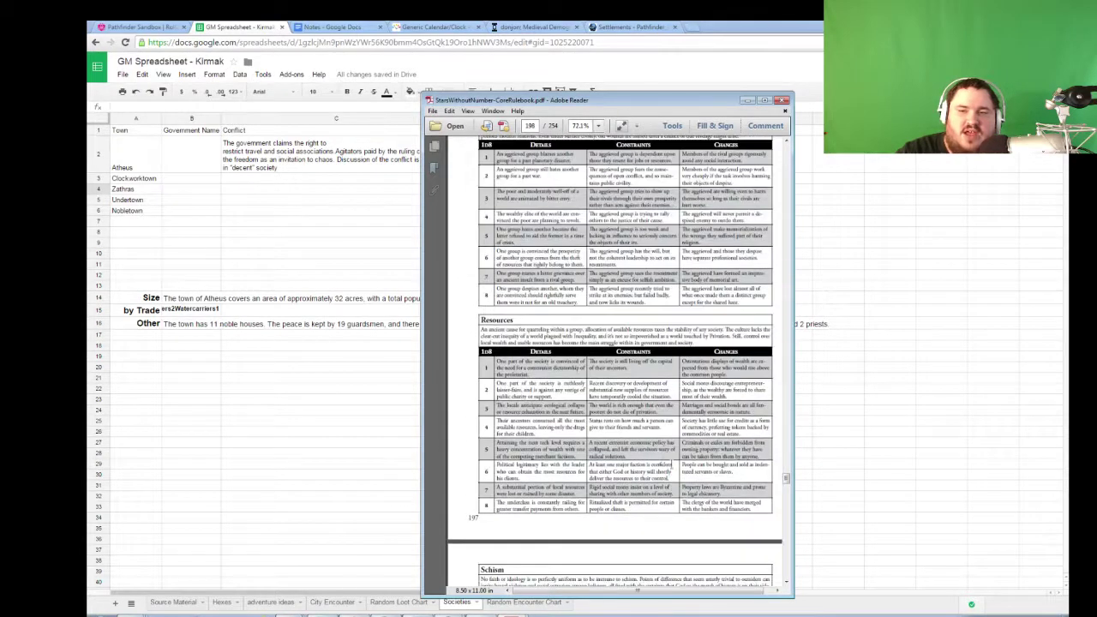
scroll(660, 489, up, 5)
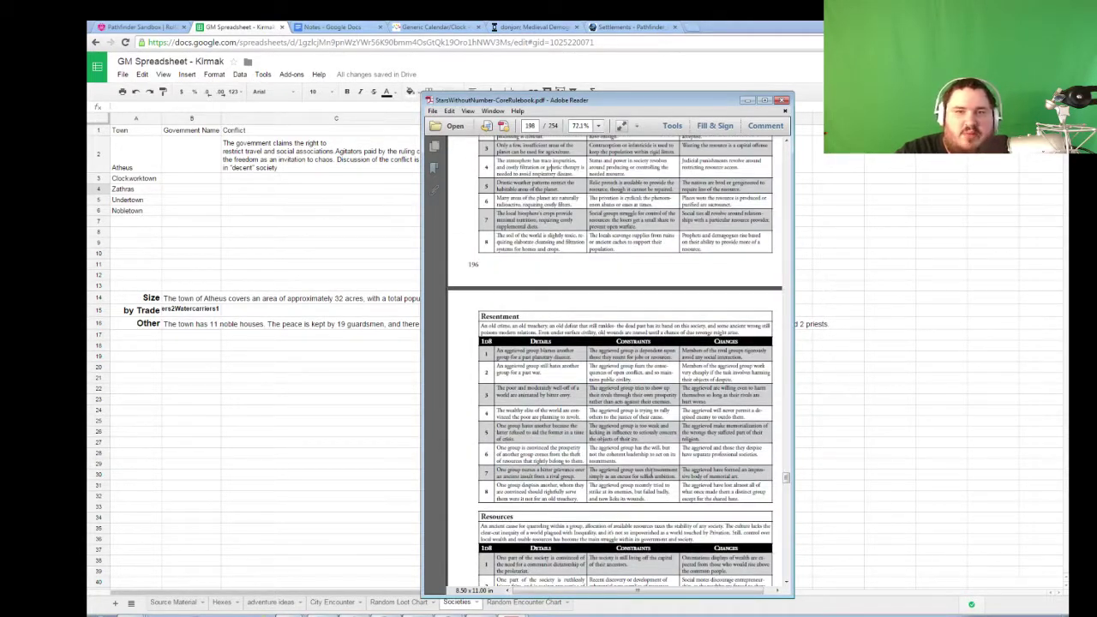
scroll(637, 497, up, 8)
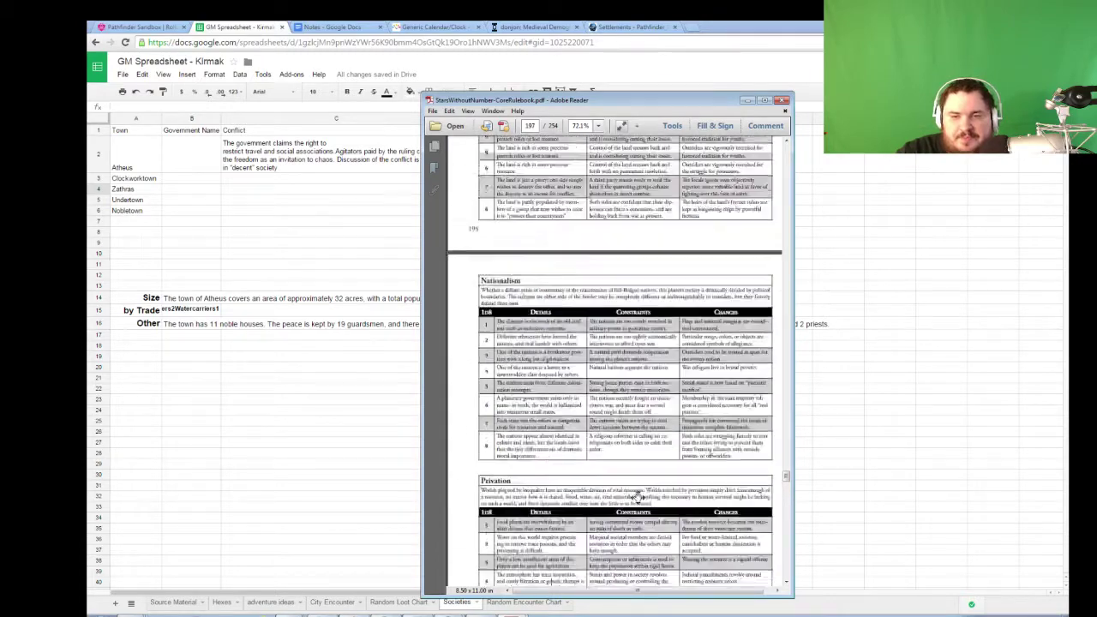
scroll(637, 497, up, 15)
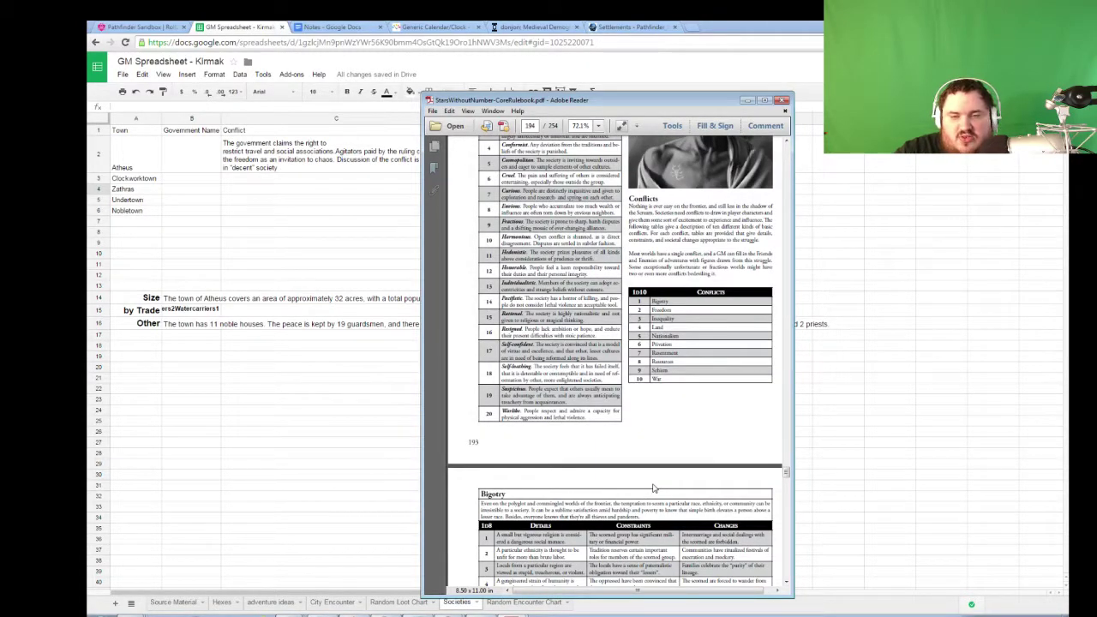
- Consult the Societal Traits table, enter "Resigned" as Clockworktown's trait in E3, and fit the Colonization and Society-Current columns to their contents
scroll(652, 487, up, 2)
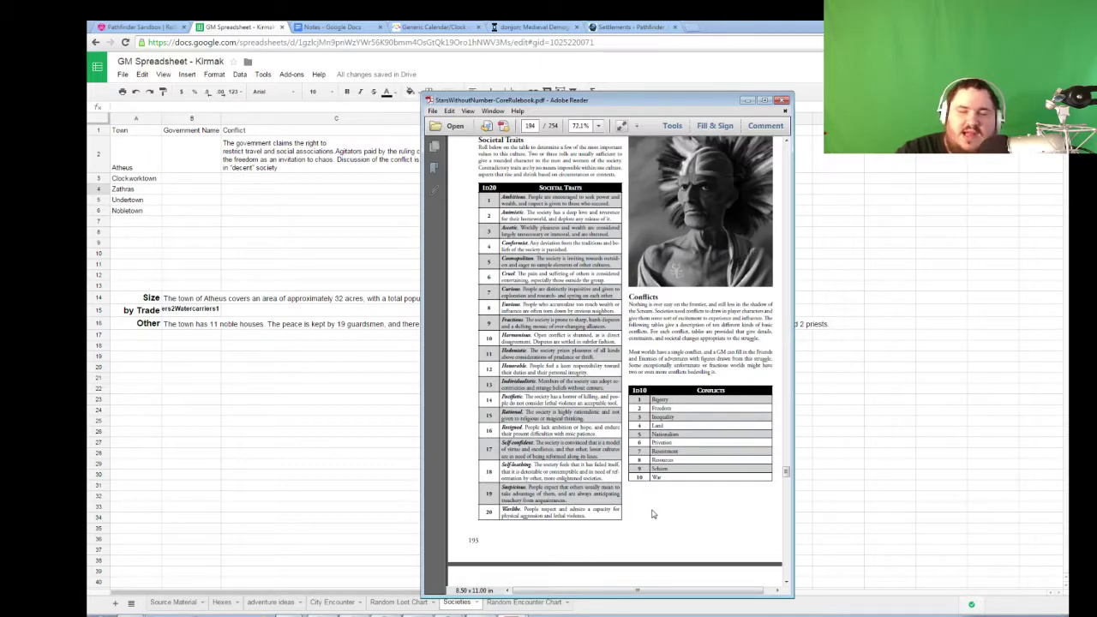
scroll(653, 515, up, 2)
scroll(654, 512, up, 3)
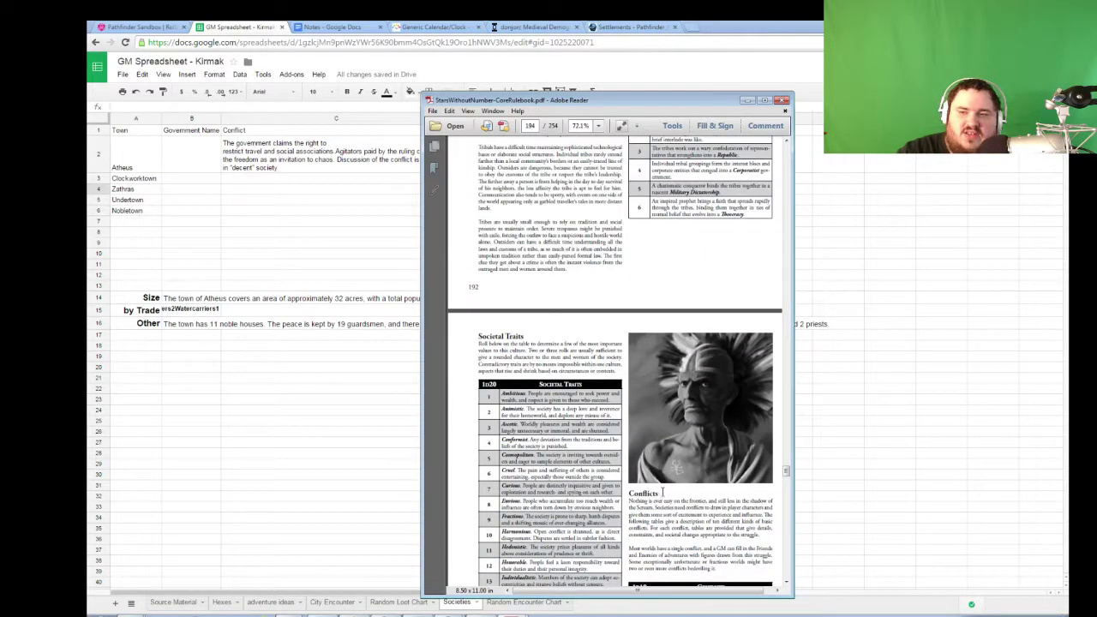
scroll(661, 495, up, 3)
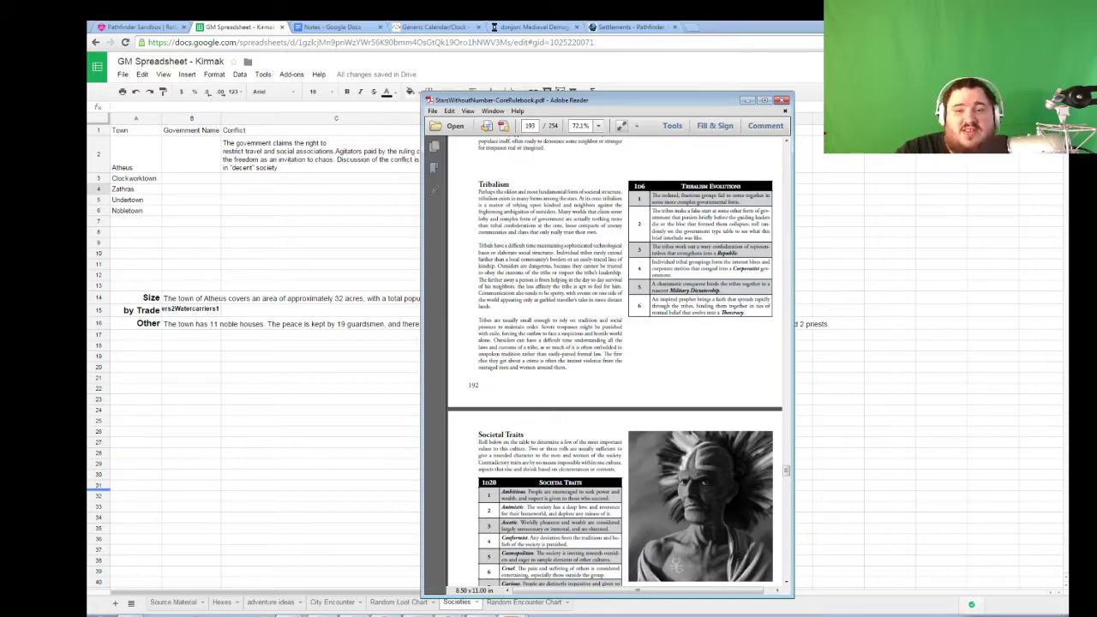
scroll(586, 350, down, 3)
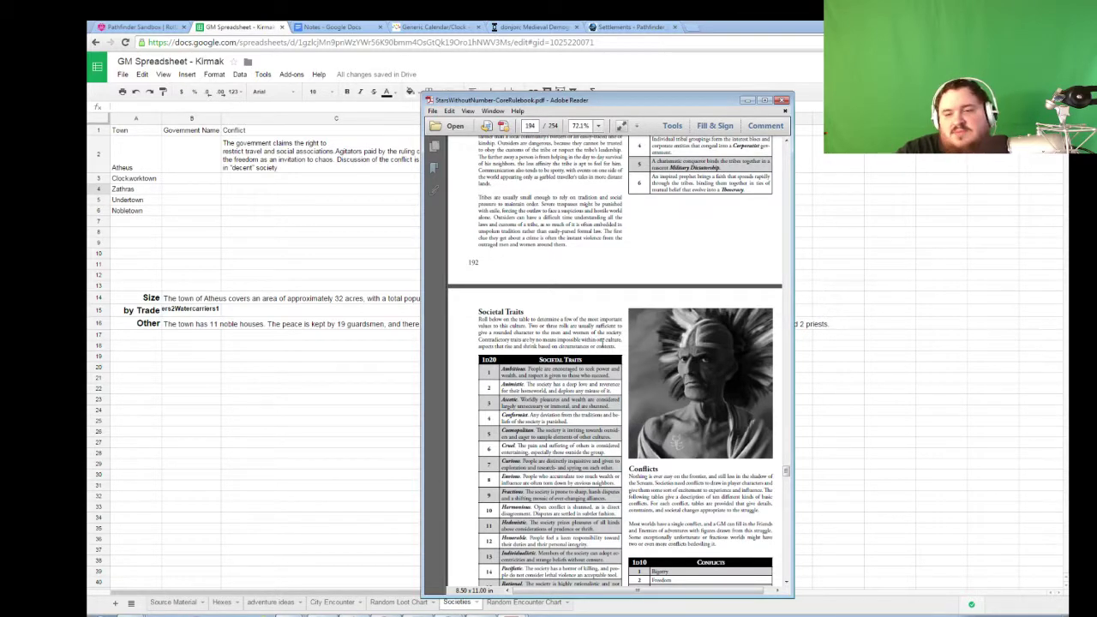
scroll(603, 341, down, 5)
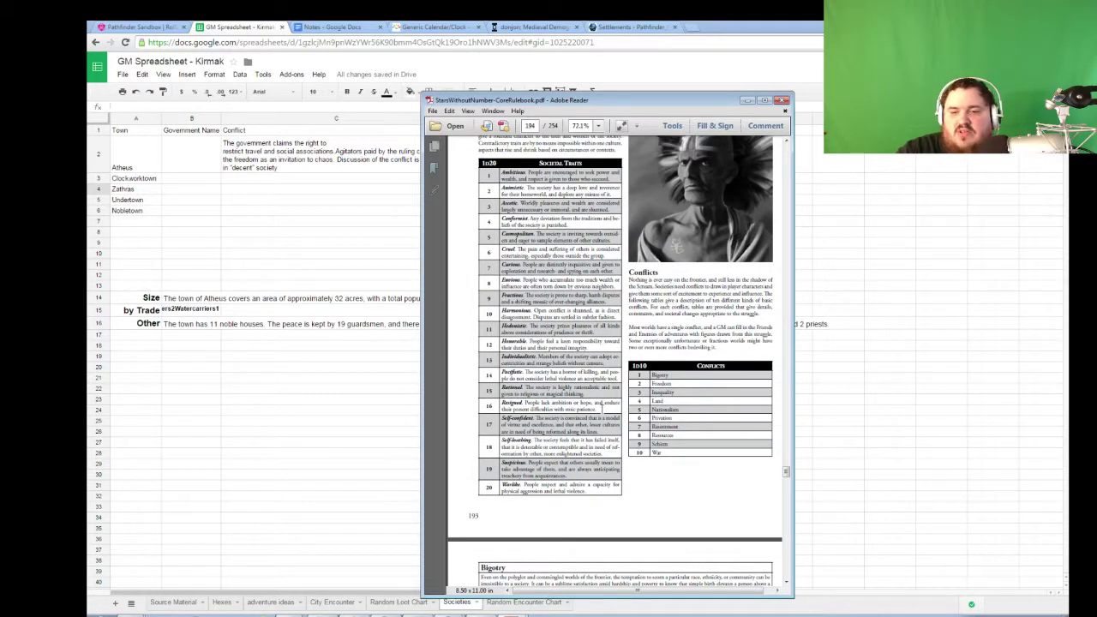
click(366, 213)
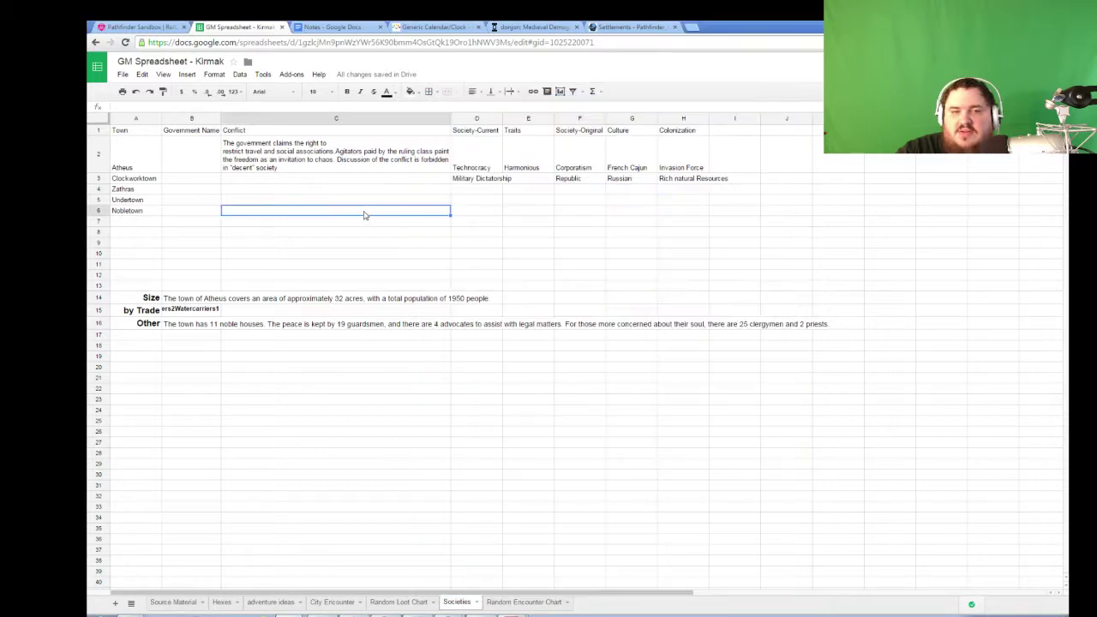
click(518, 180)
text(Resigned)
key(Return)
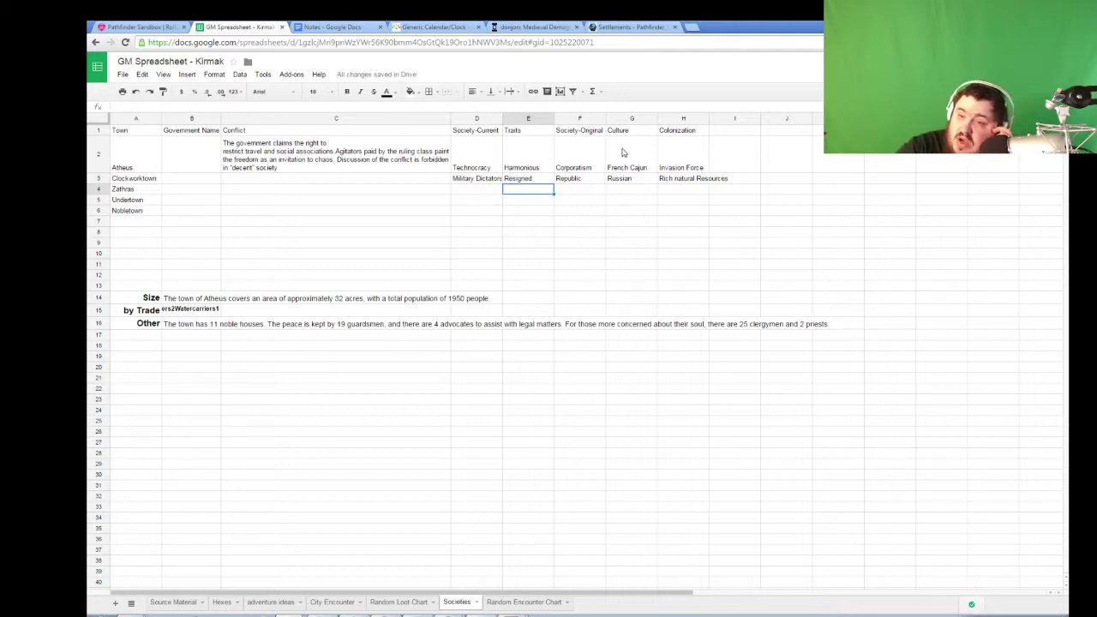
double_click(709, 120)
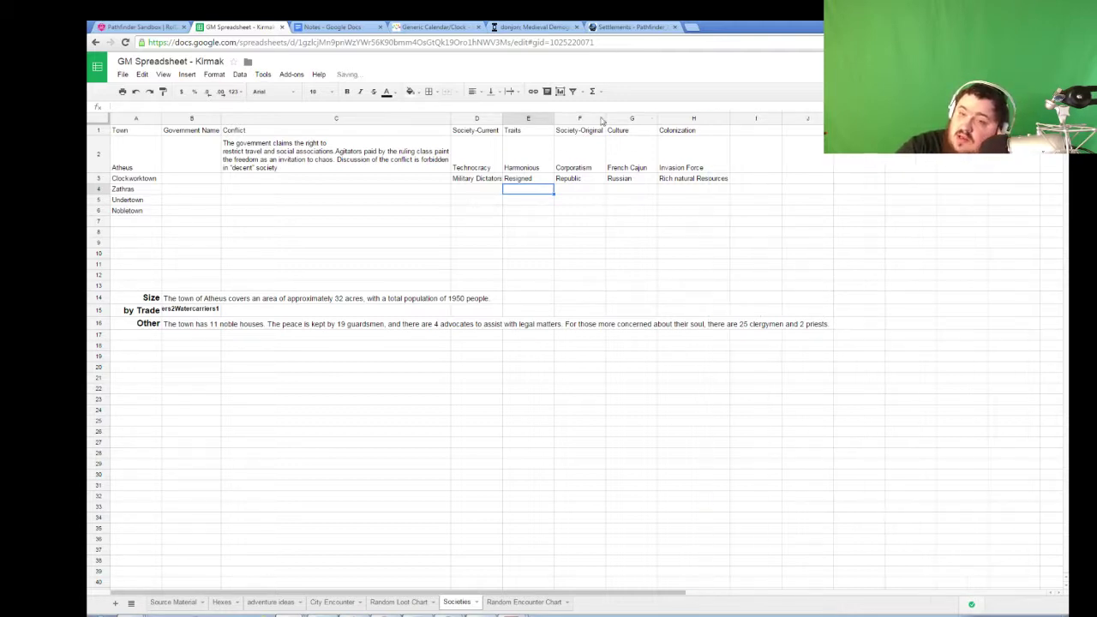
double_click(502, 117)
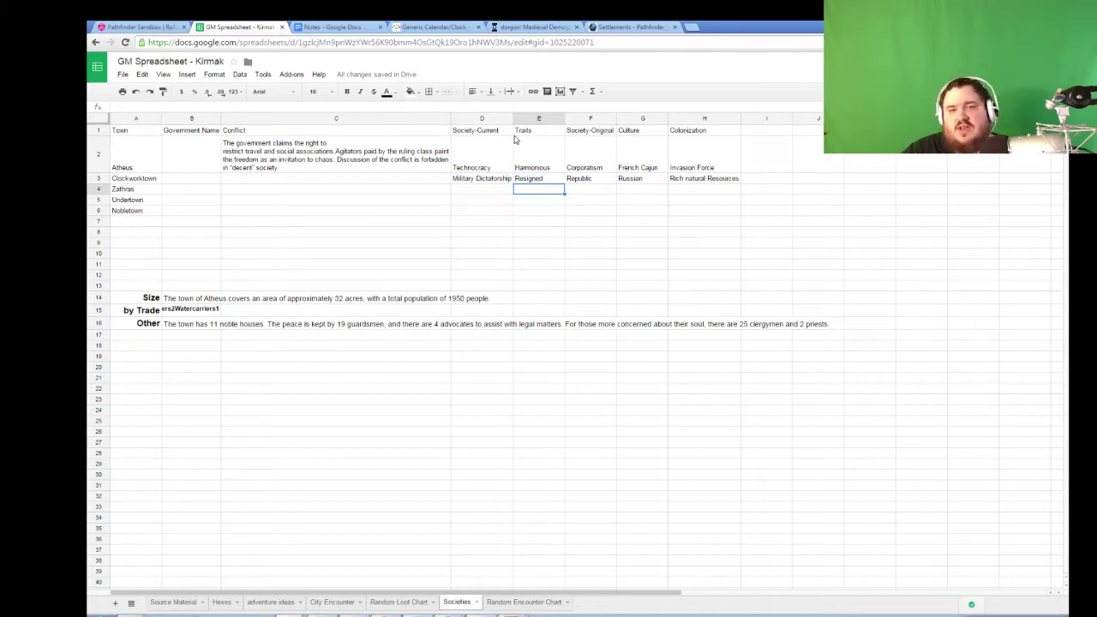
- Consult the rulebook's Conflicts table and the detailed Freedom and Inequality conflict tables for Clockworktown
click(519, 611)
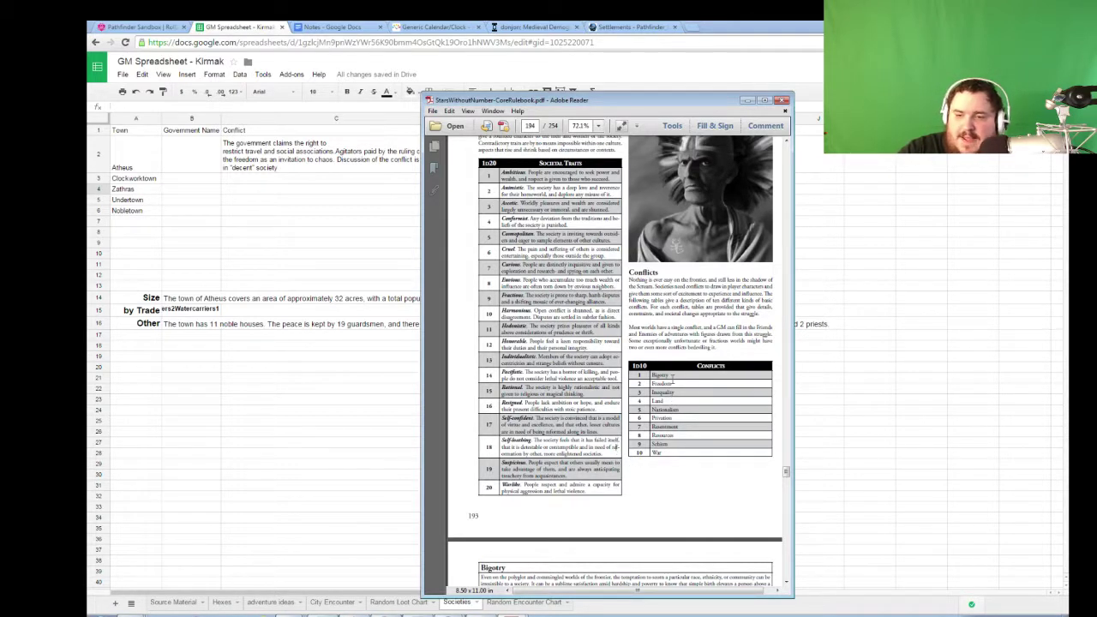
scroll(672, 377, down, 10)
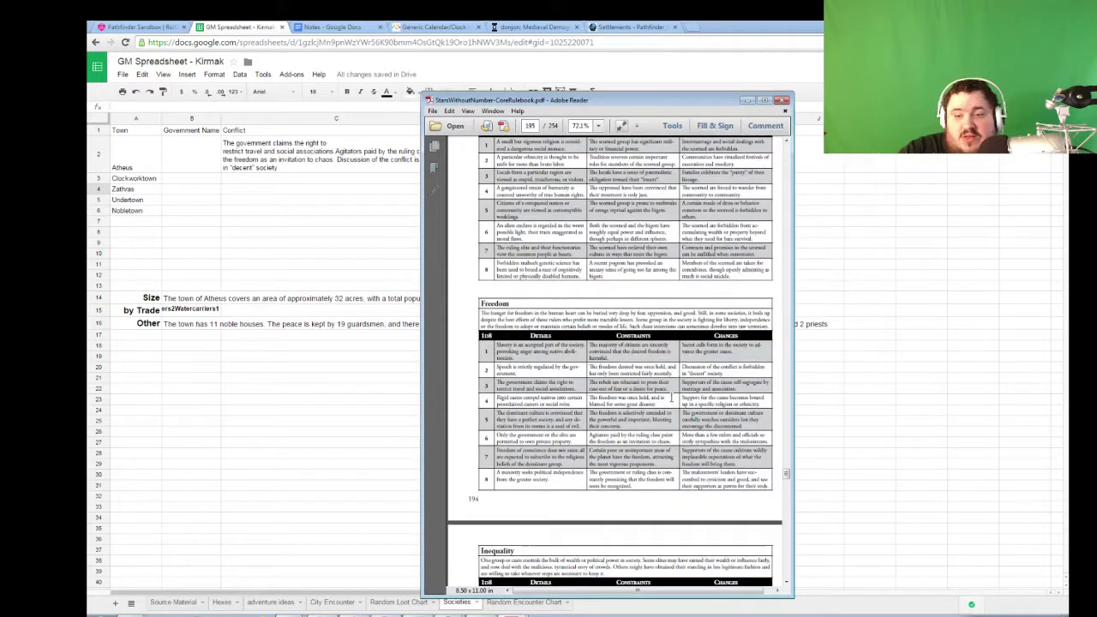
scroll(672, 400, down, 3)
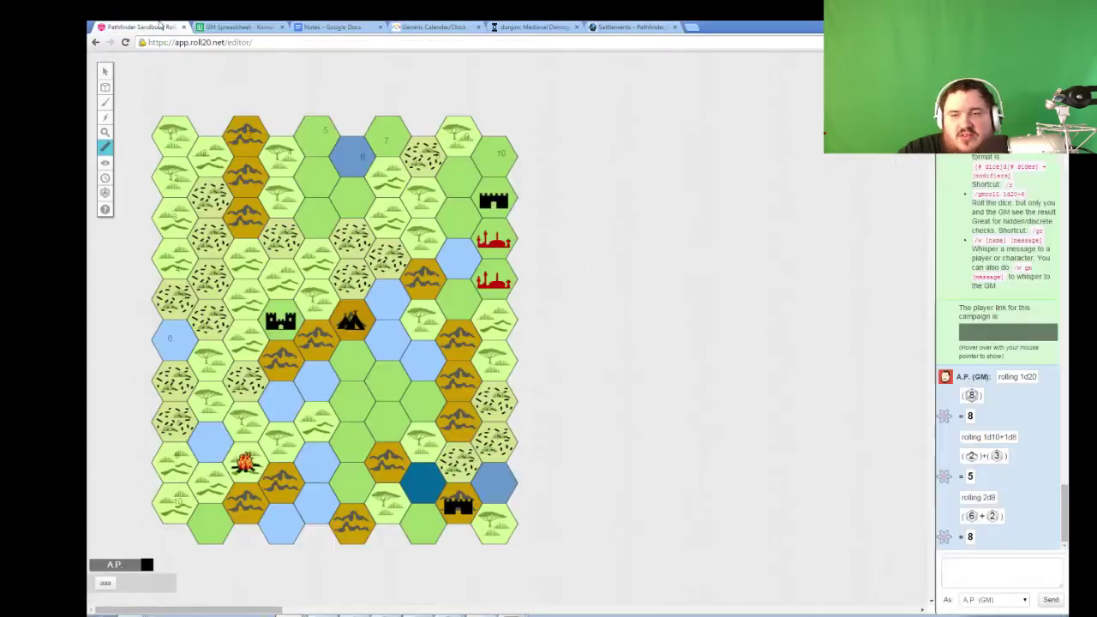
- Switch to the Roll20 Pathfinder Sandbox and roll 3d8 in the chat with "/roll 3d8"
click(162, 26)
click(1030, 577)
text(/roll 3d8)
key(Return)
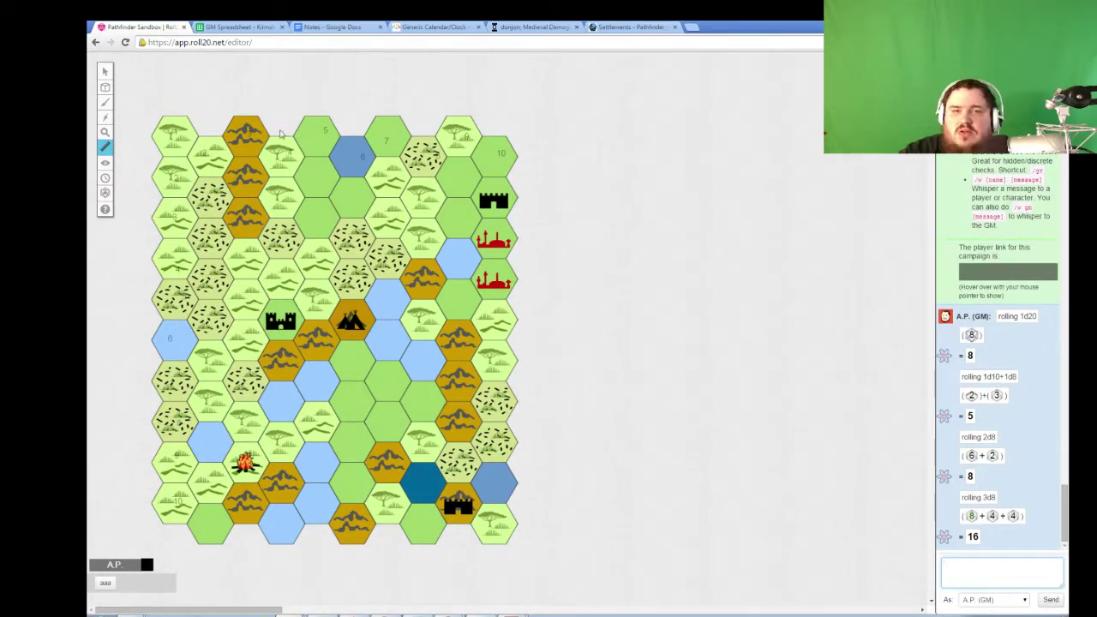
- Copy the eighth Inequality detail about education limited to certain castes from the rulebook into Clockworktown's Conflict cell C3 of the GM Spreadsheet
click(238, 27)
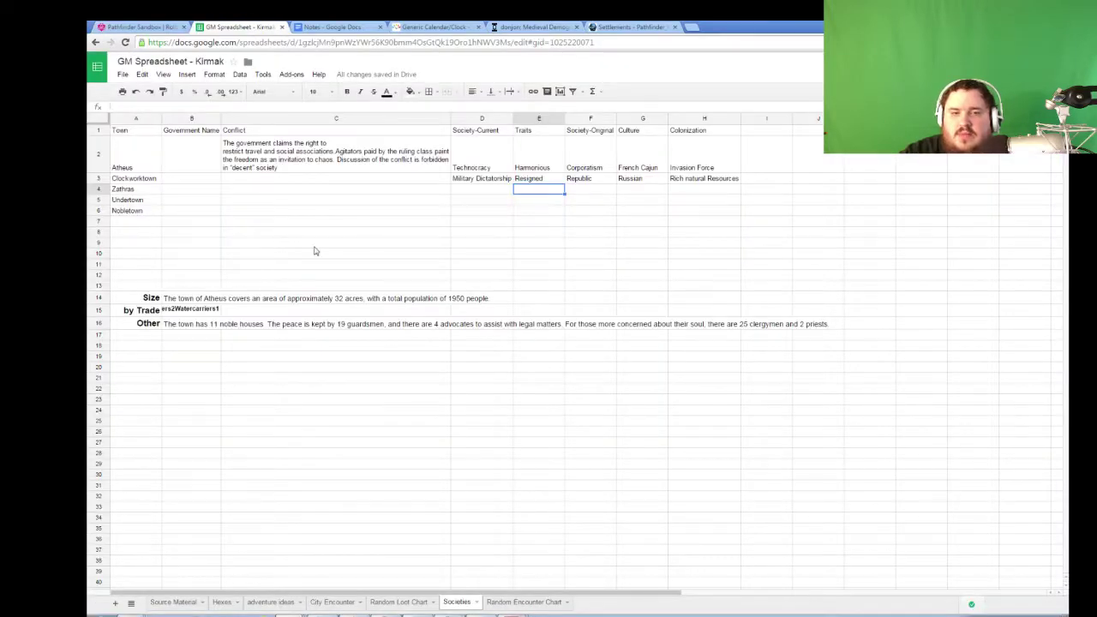
click(518, 615)
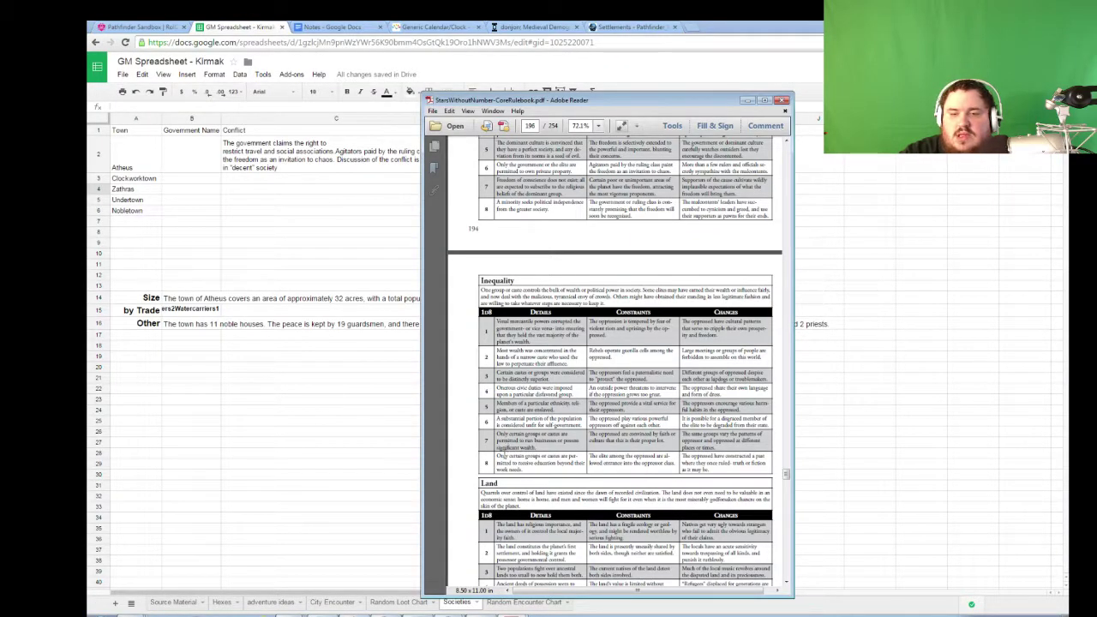
drag(497, 455, 525, 471)
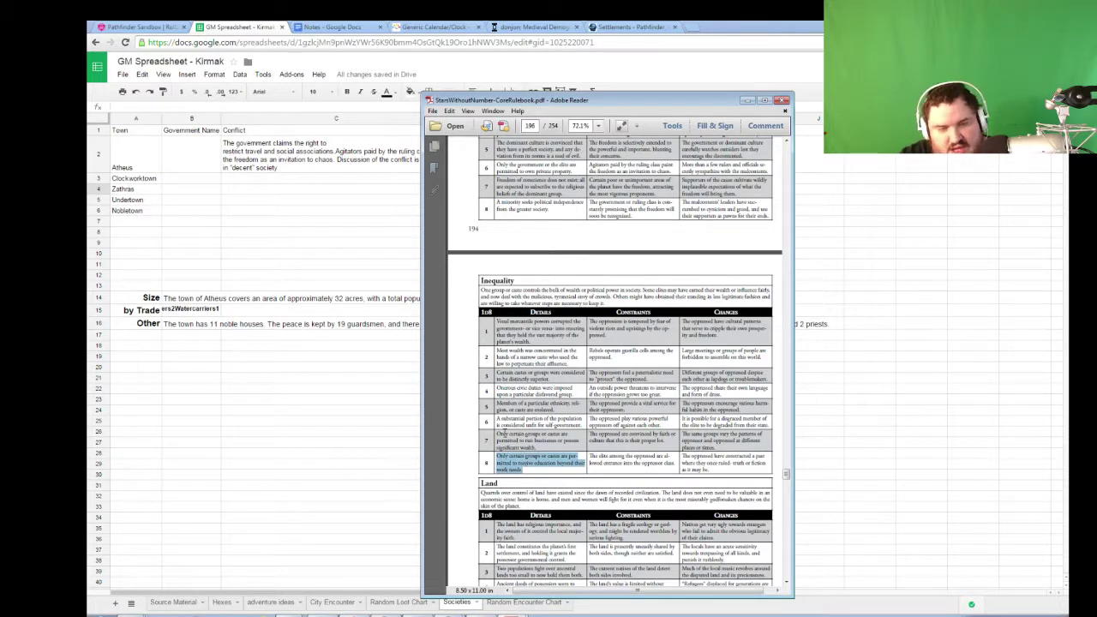
click(281, 182)
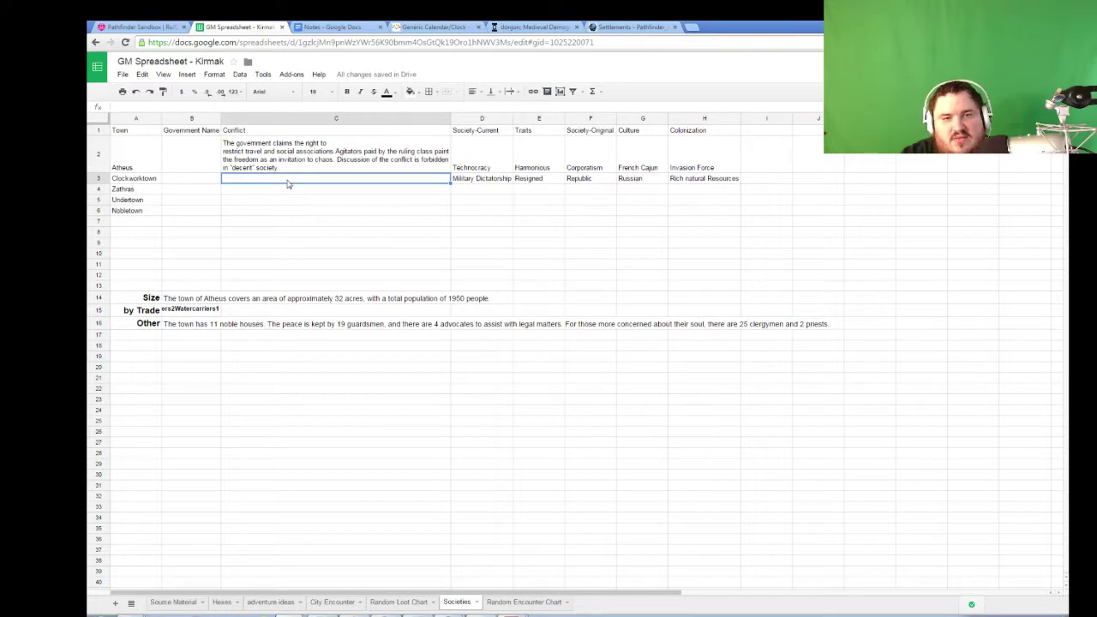
key(Return)
text(Only certain groups or castes are permitted to receive education beyond their work needs.)
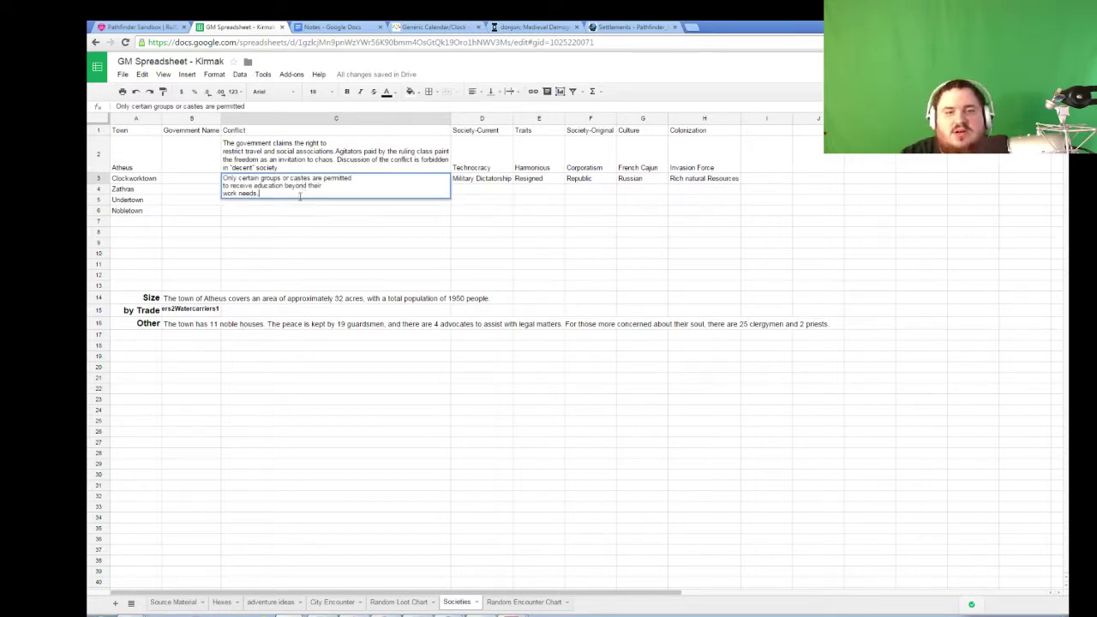
- Append the rulebook's fourth Inequality constraint, "An outside power threatens to intervene if the oppression grows too great.", to the conflict text in C3
click(510, 613)
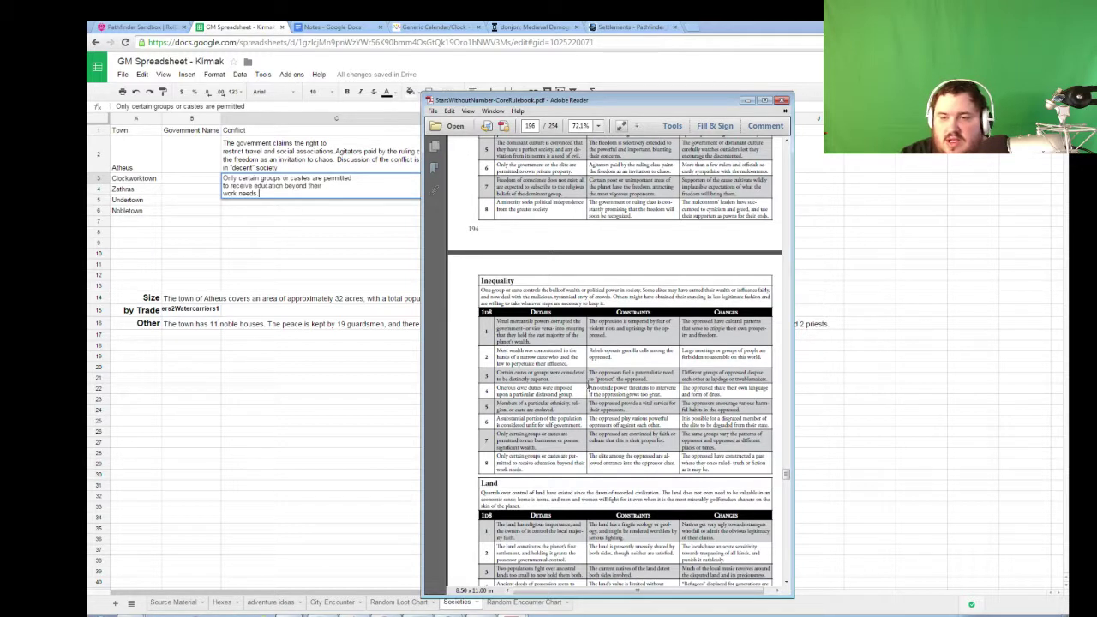
drag(590, 388, 663, 394)
key(ctrl+c)
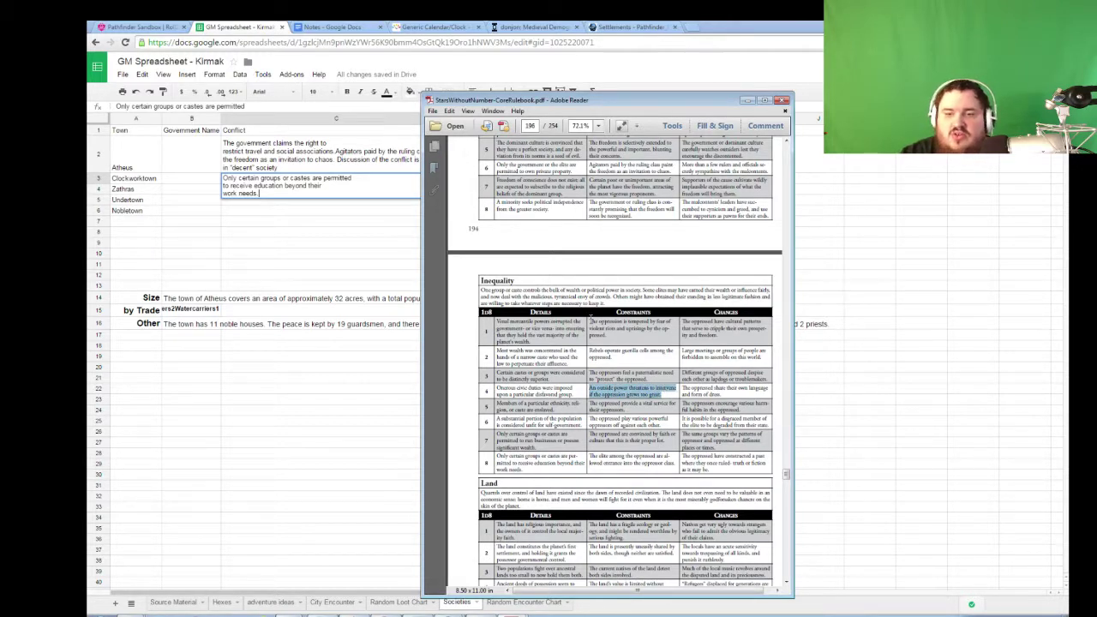
key(alt+Tab)
key(ctrl+v)
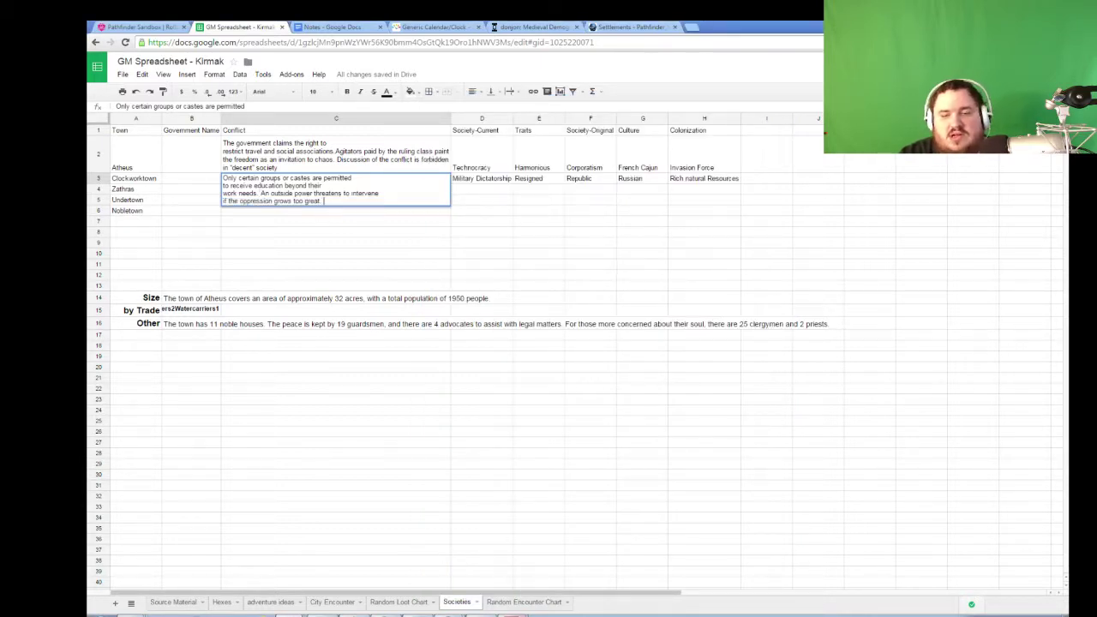
- Complete Clockworktown's conflict in C3 with the fourth Inequality change, "The oppressed share their own language and form of dress."
key(alt+Tab)
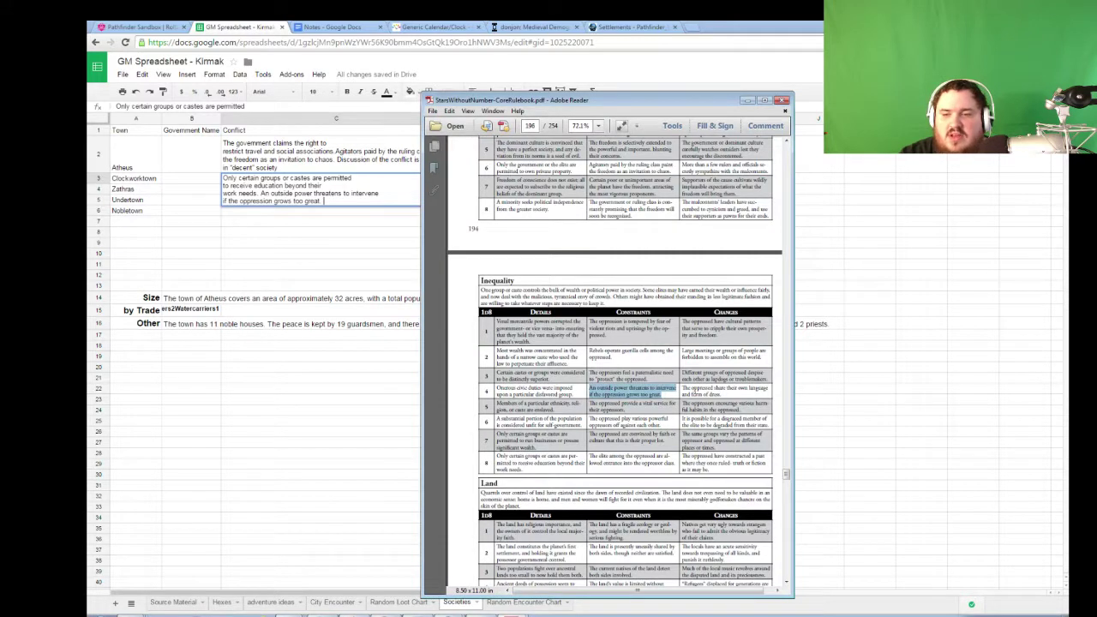
mouse_move(724, 388)
mouse_down()
mouse_move(683, 387)
mouse_move(721, 394)
mouse_up()
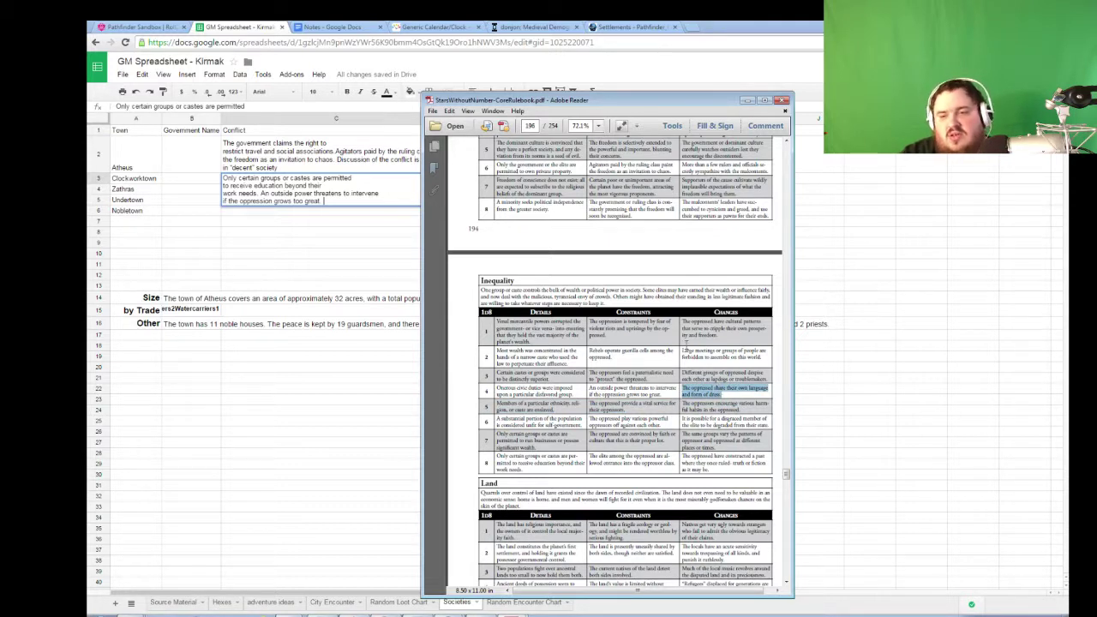
key(ctrl+c)
key(alt+Tab)
key(ctrl+v)
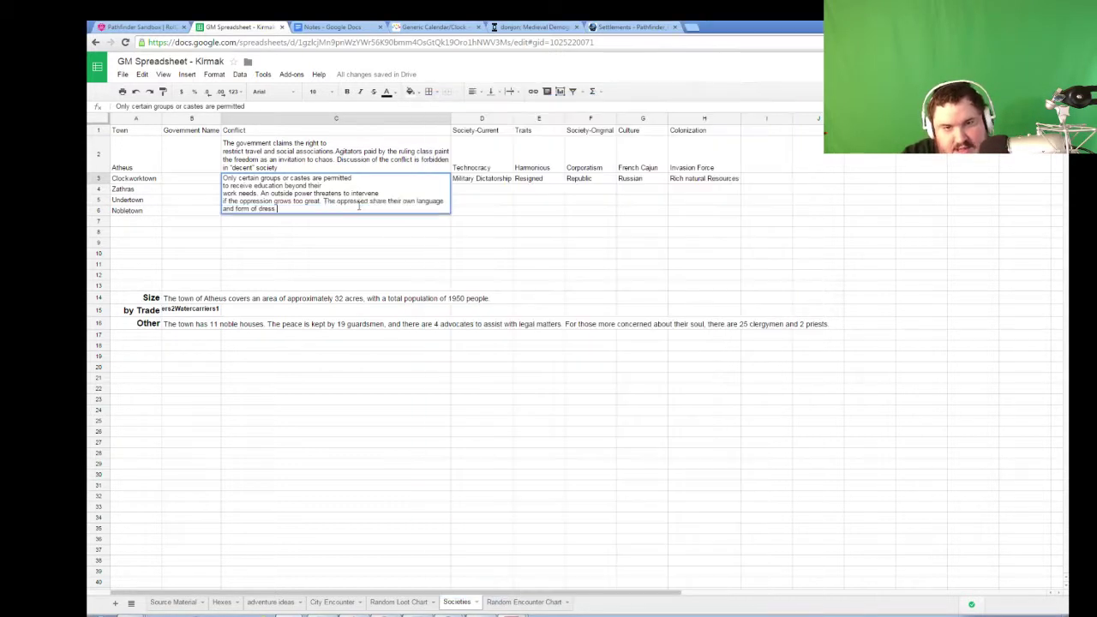
key(Return)
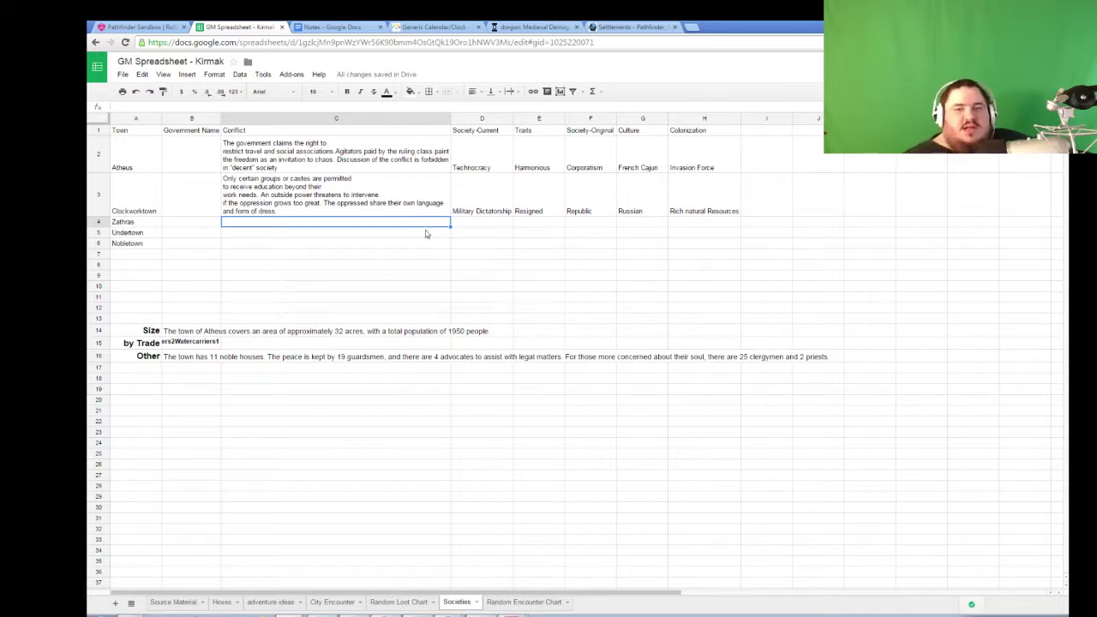
- Check the Pathfinder settlement population ranges and set Atheus's population to 3500 in donjon's Medieval Demographics Calculator
click(591, 26)
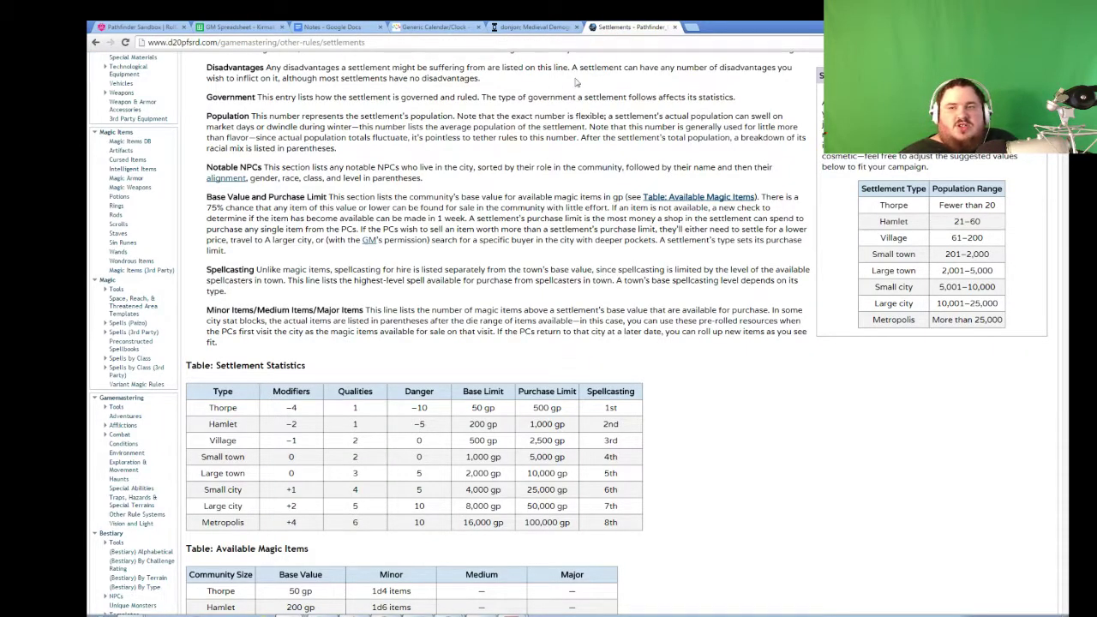
click(533, 27)
double_click(610, 309)
text(3500)
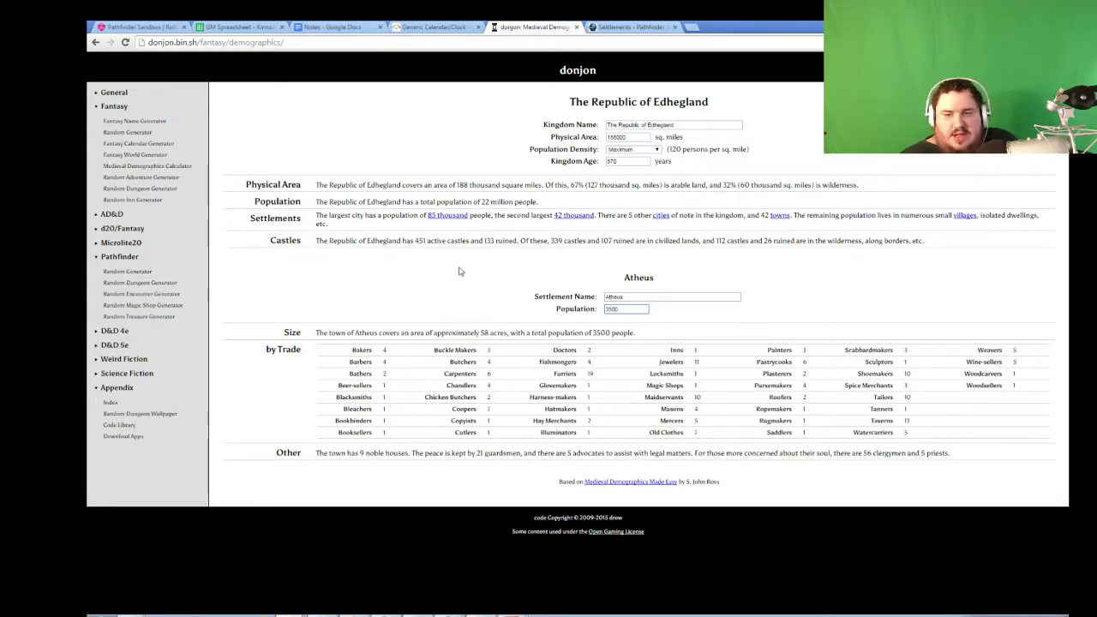
click(373, 529)
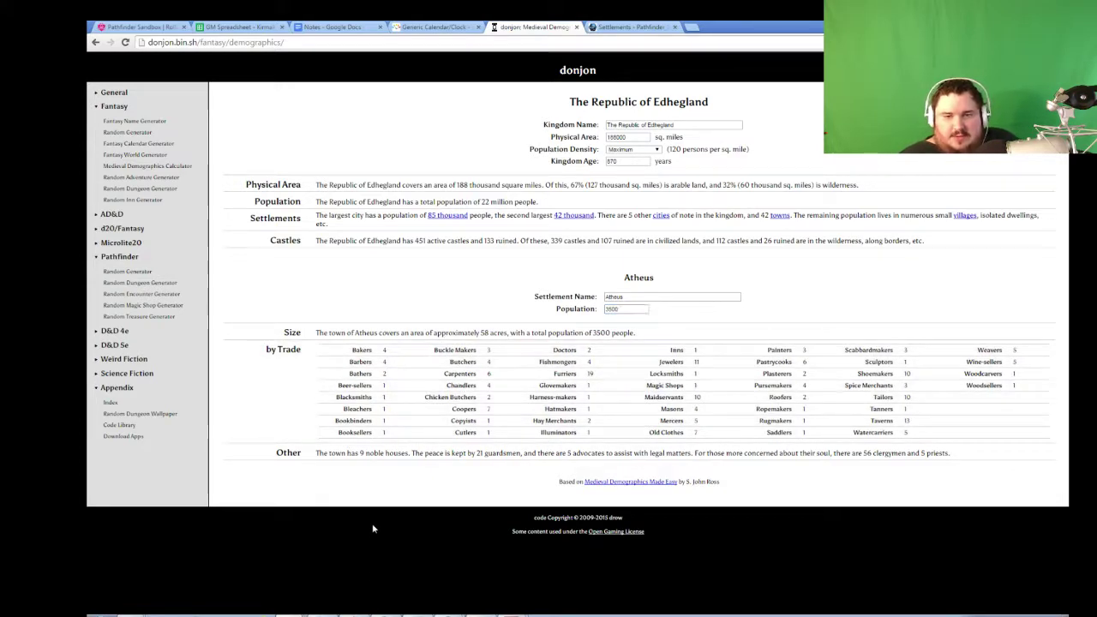
- Generate a new kingdom and settlement in the demographics calculator and set the settlement's population to 3500
double_click(640, 296)
text(Kefield)
key(Return)
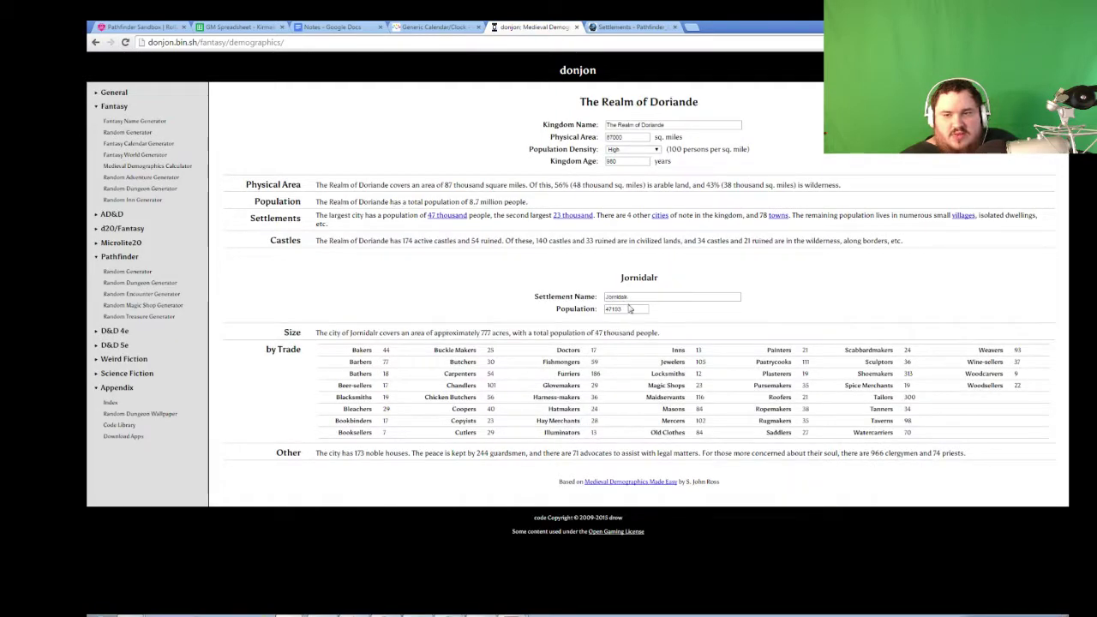
double_click(612, 309)
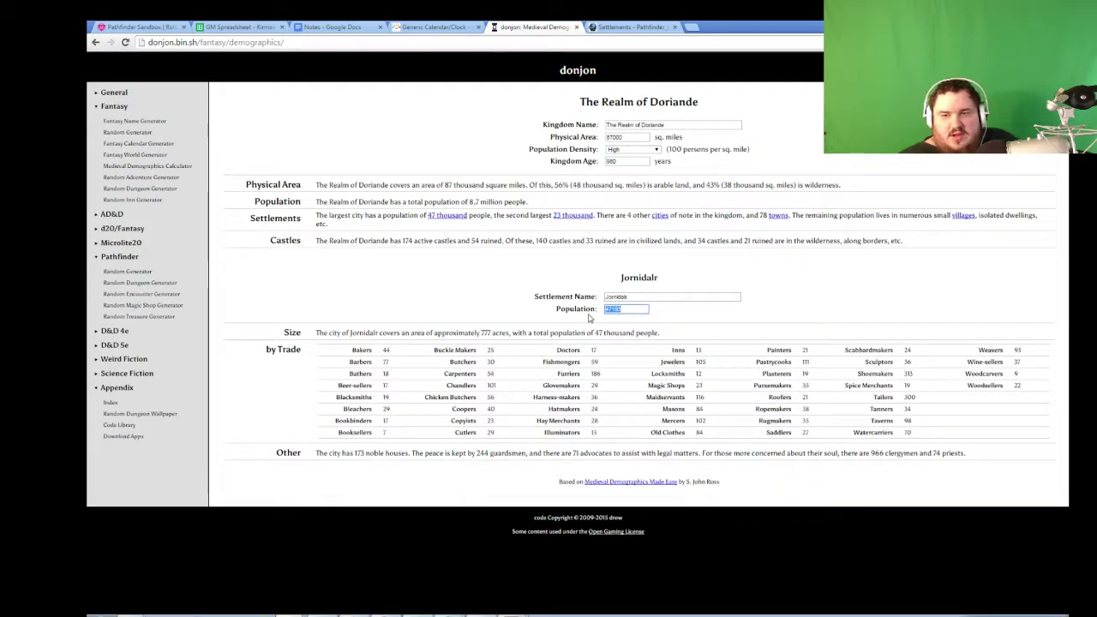
text(3500)
- Copy Jornidalr's demographics, from settlement name through the Other entry, and paste them into the Societies sheet starting at A19
drag(536, 293, 915, 453)
right_click(823, 419)
click(845, 429)
click(433, 282)
click(432, 283)
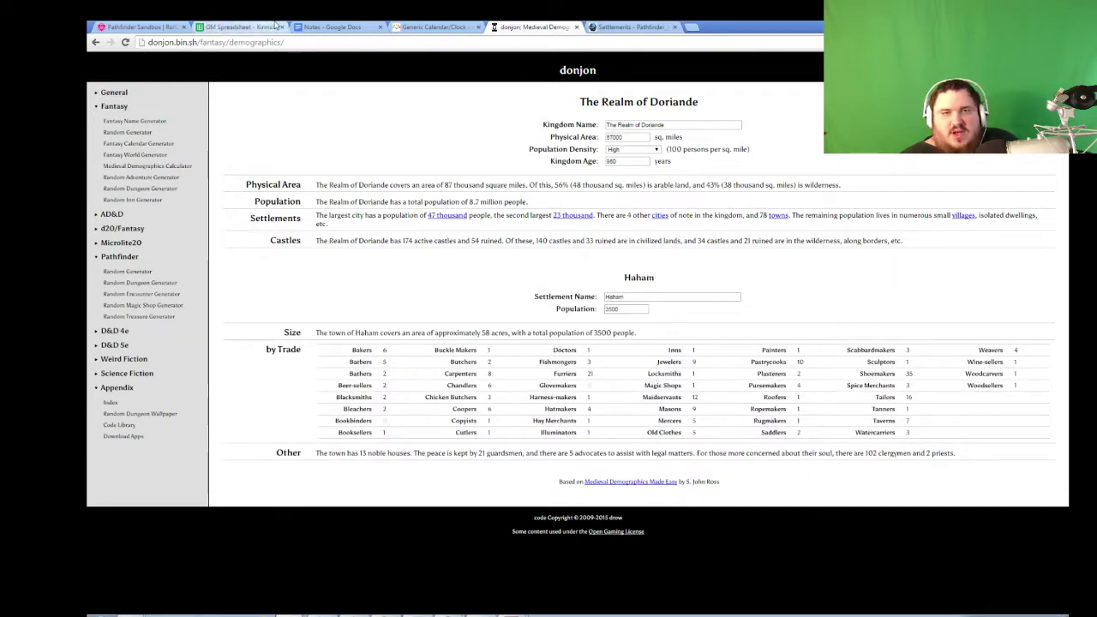
click(441, 27)
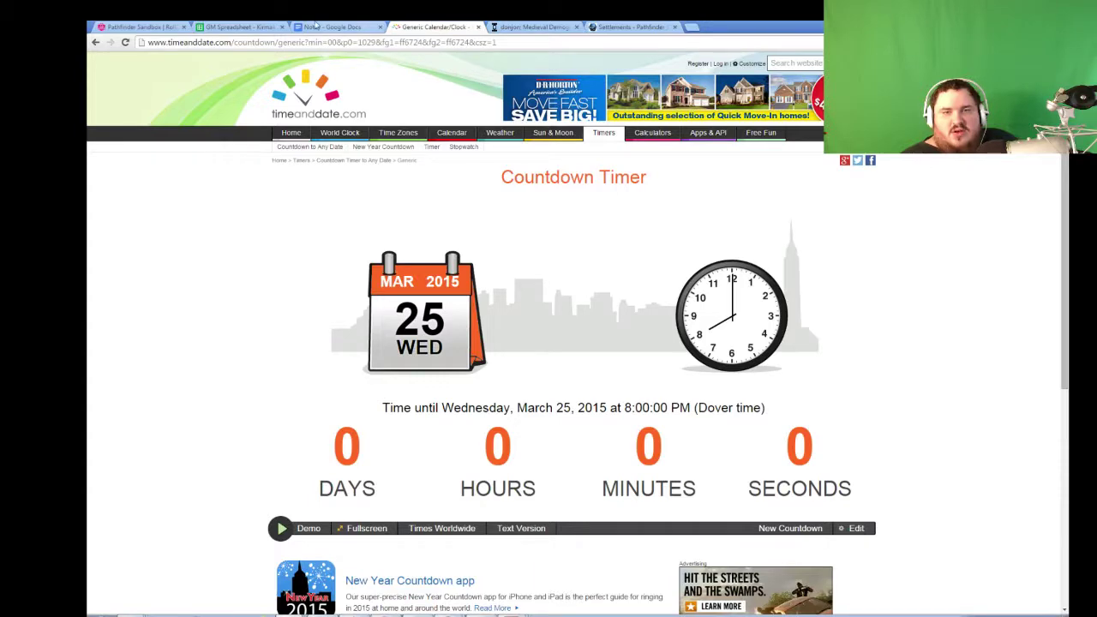
click(244, 27)
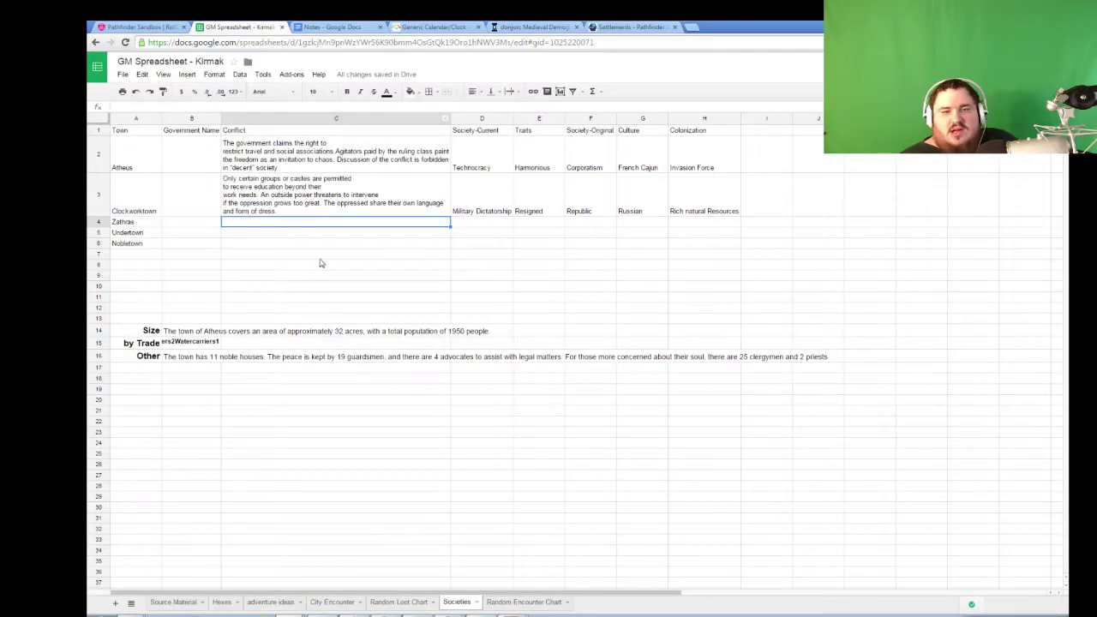
click(151, 385)
key(ctrl+v)
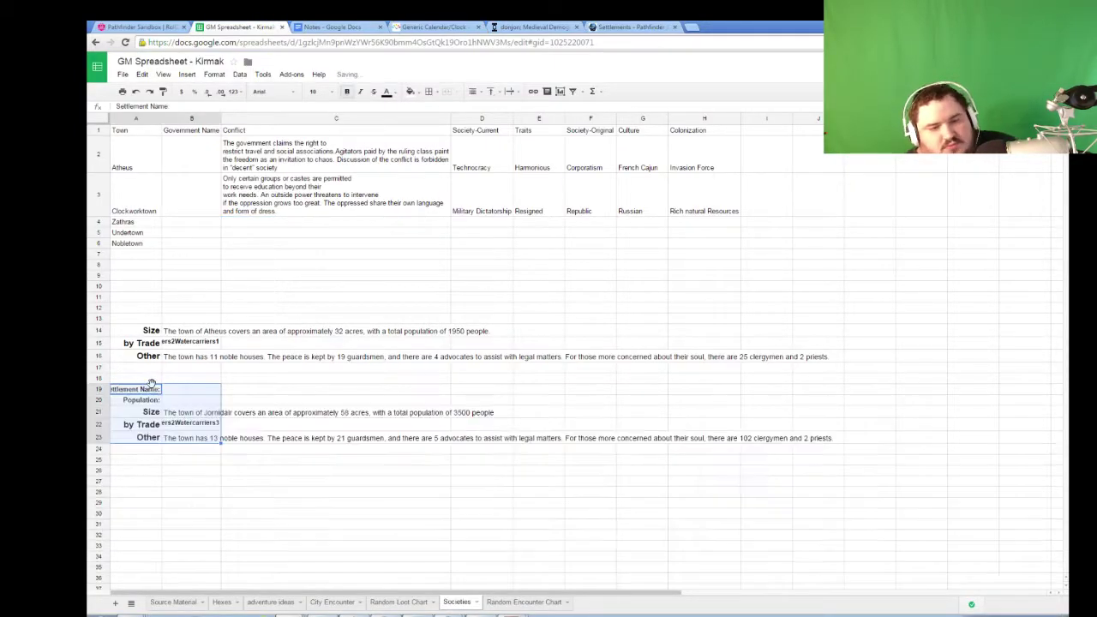
click(233, 299)
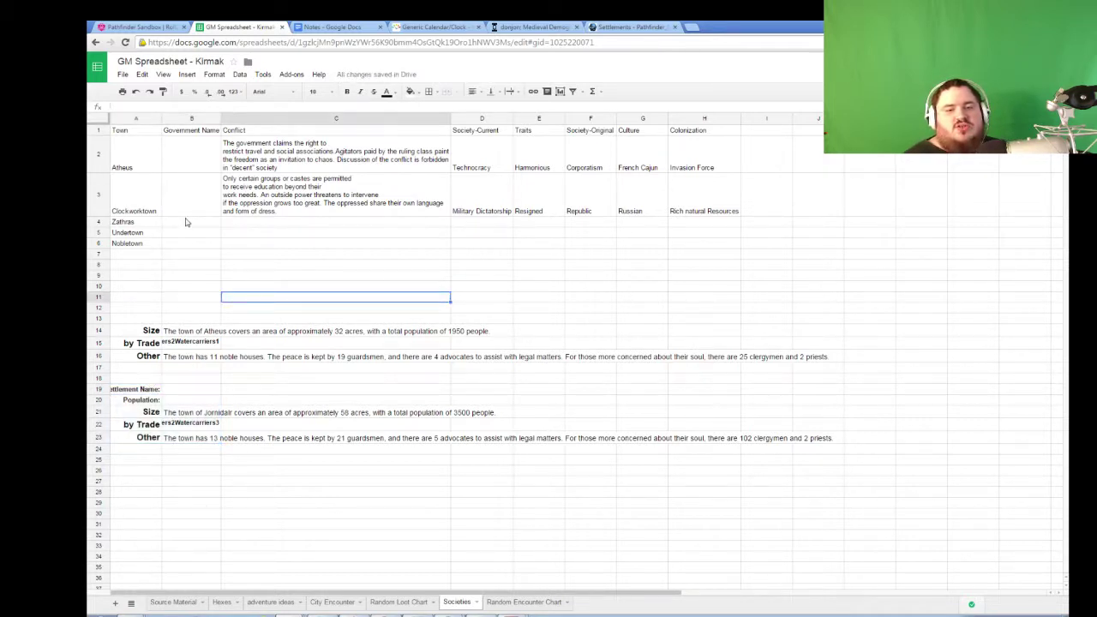
- Rename the town Clockworktown in A3 as "Jornidalr"
double_click(151, 207)
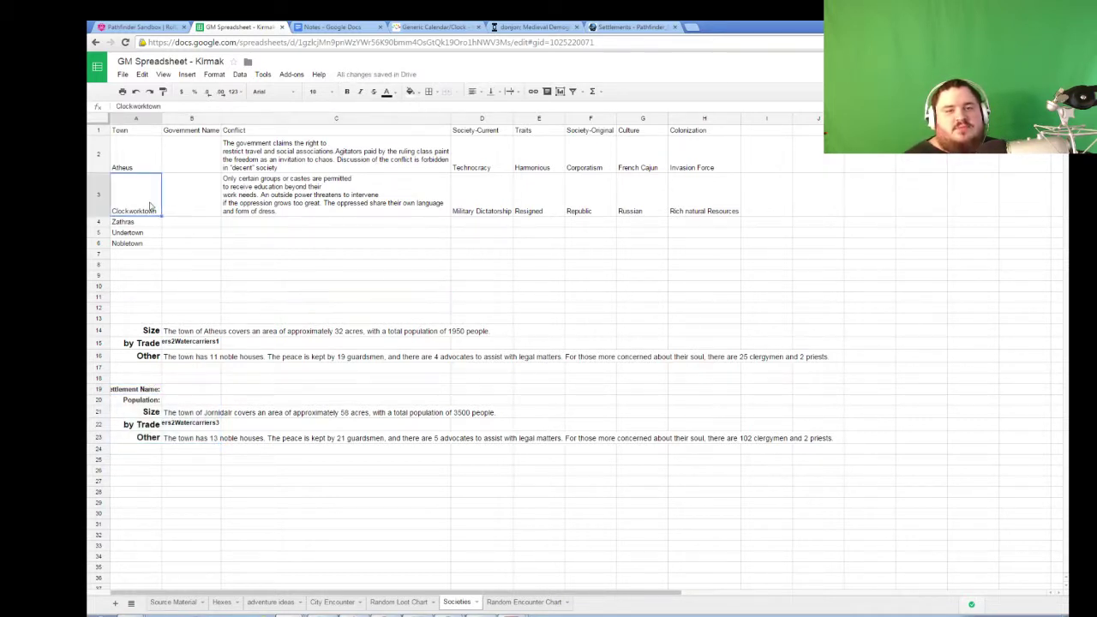
key(BackSpace)
key(BackSpace)
key(BackSpace)
key(BackSpace)
key(BackSpace)
key(BackSpace)
key(BackSpace)
key(BackSpace)
key(BackSpace)
key(BackSpace)
key(BackSpace)
key(BackSpace)
key(BackSpace)
text(Jorn)
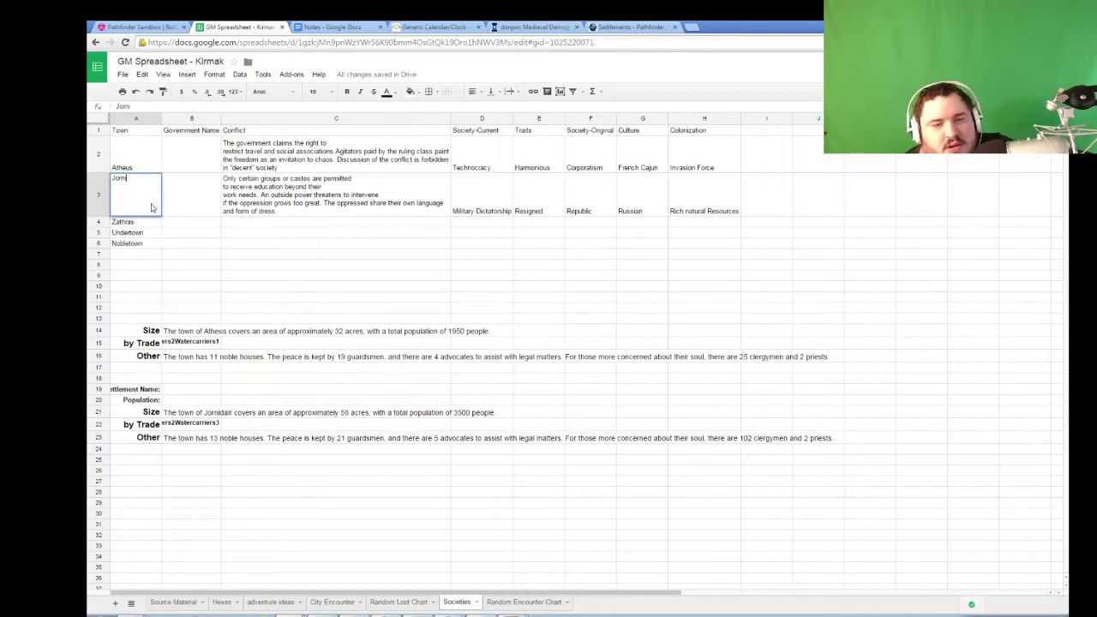
text(idalr)
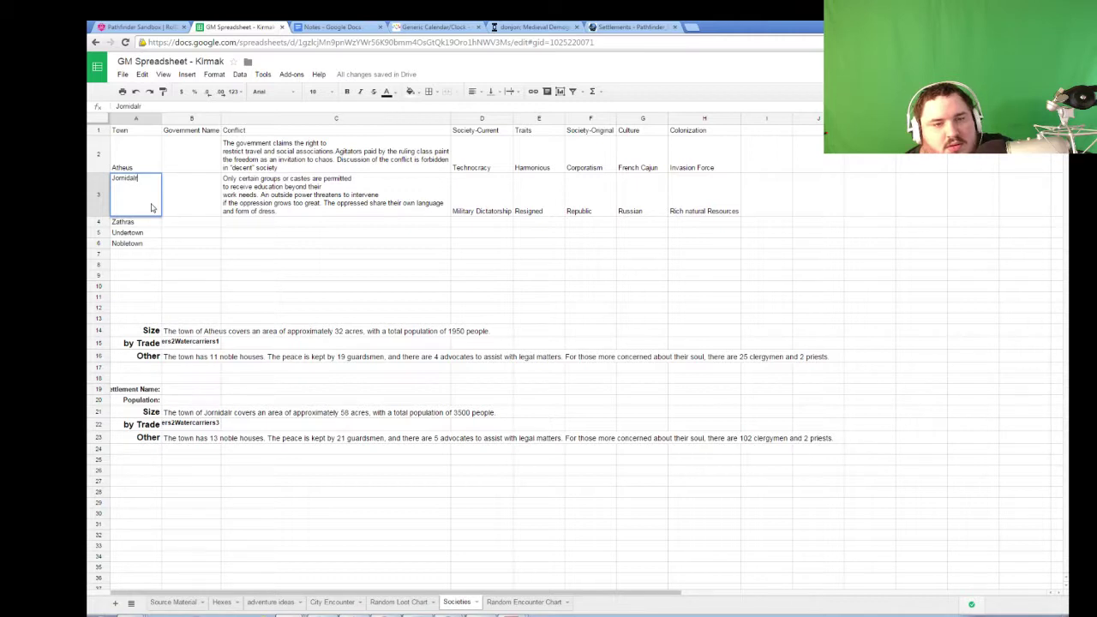
key(Return)
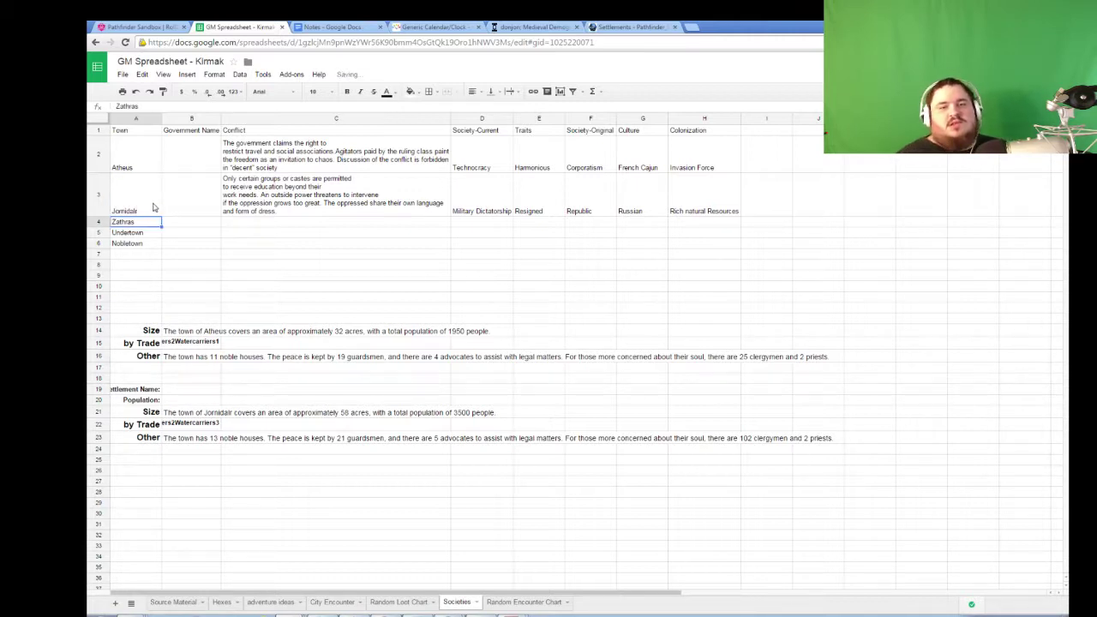
- Enter "Jornidalr Senatiorial Chamber" as Jornidalr's government name in B3
double_click(179, 192)
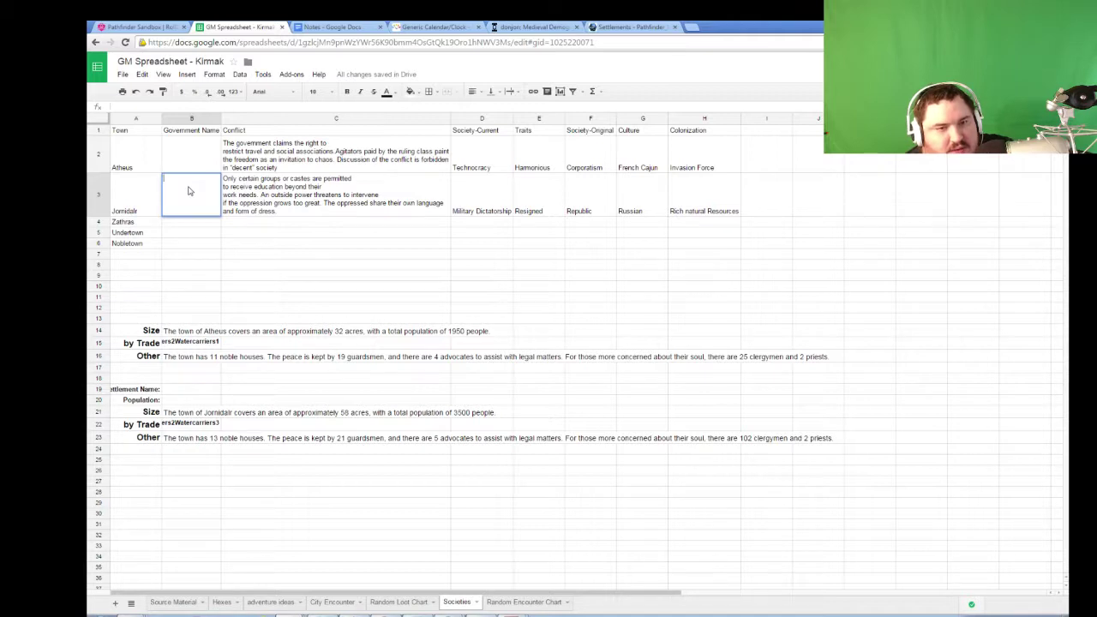
text(orni)
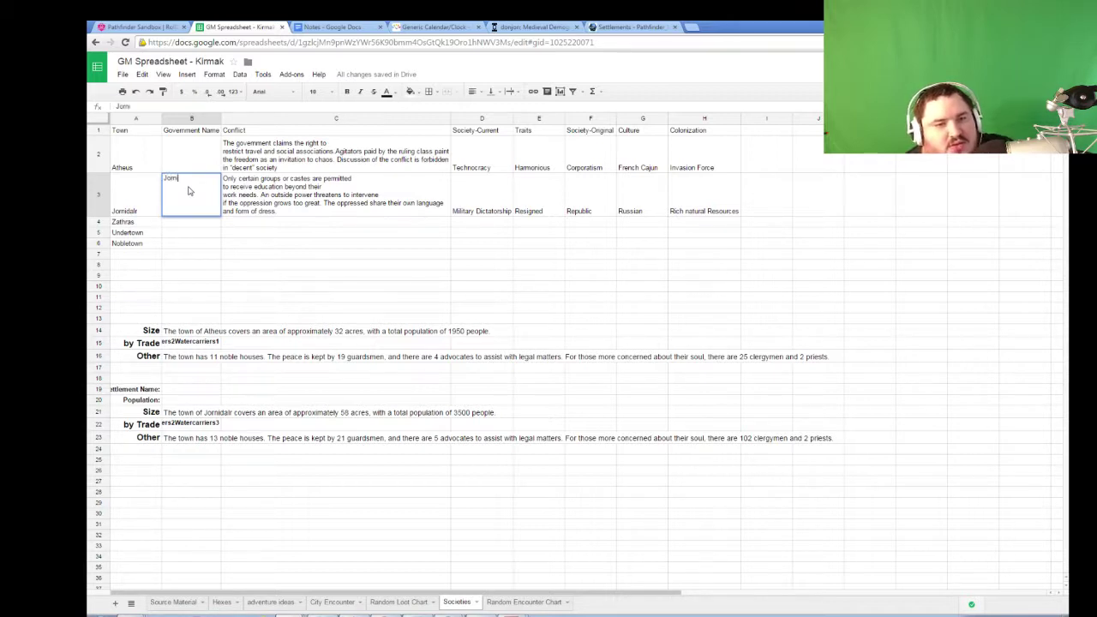
text(dalr Senatio)
text(ra)
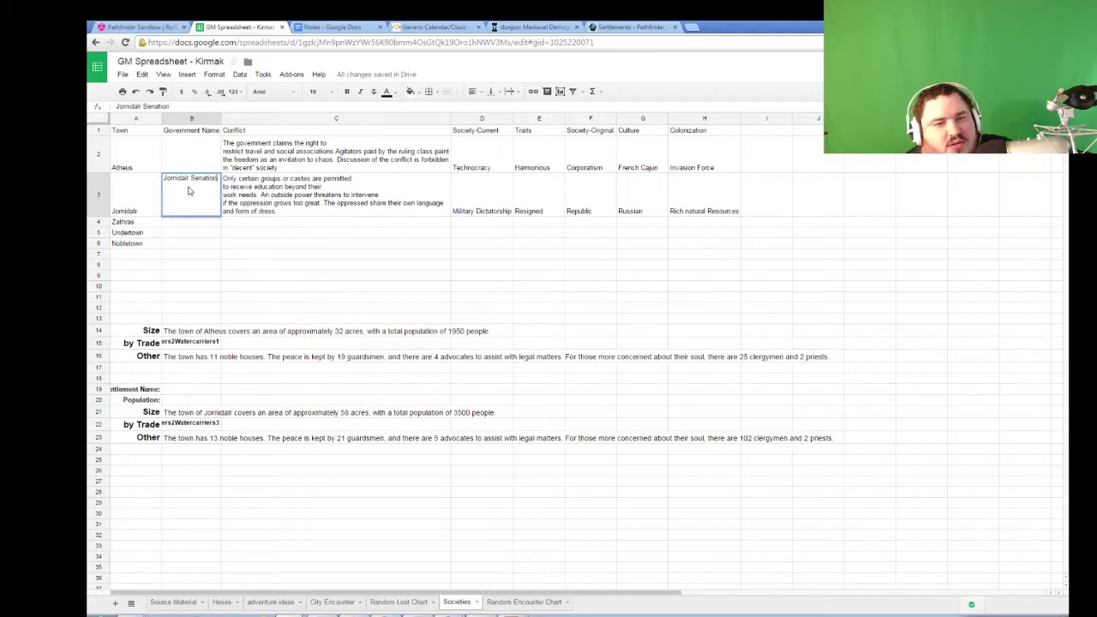
text(l Council)
key(Return)
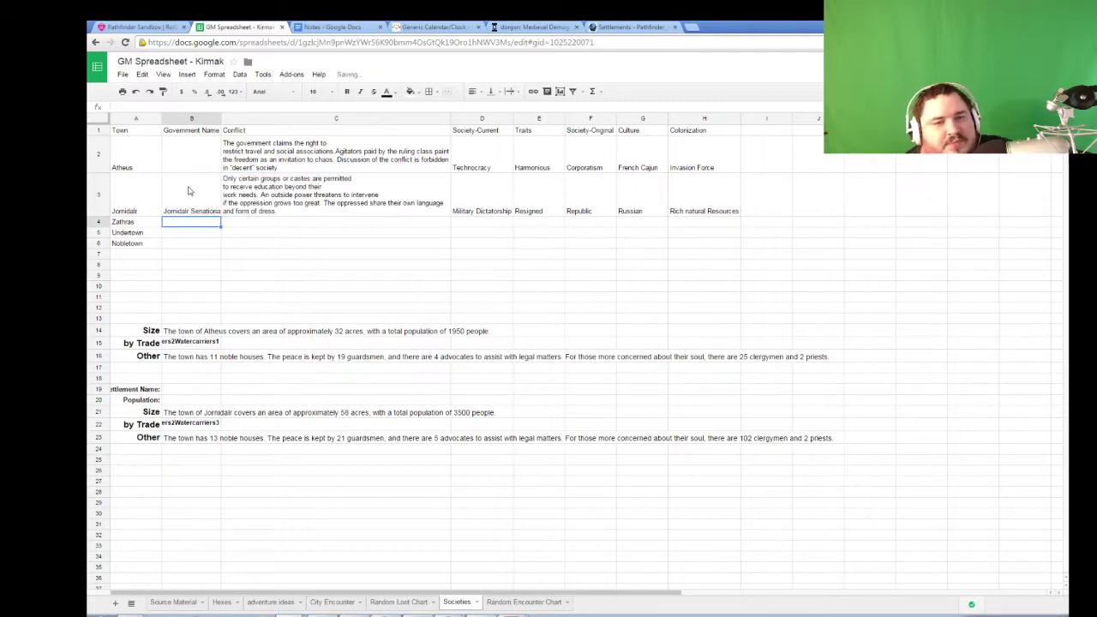
- Try to fit the Government Name column to its contents and undo the resize
double_click(217, 119)
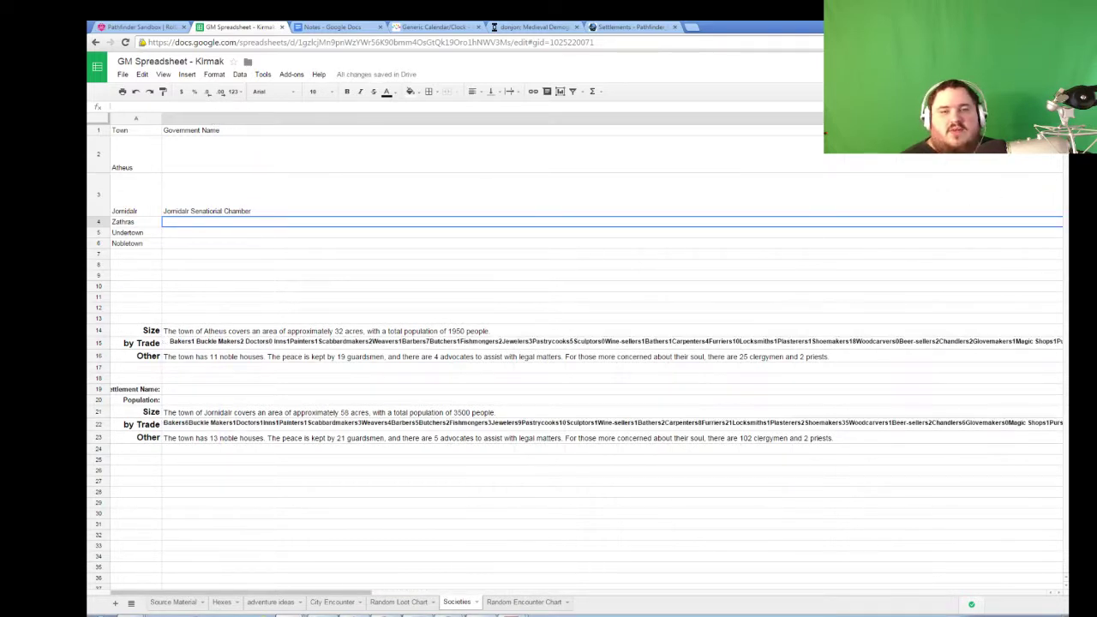
drag(227, 593, 797, 598)
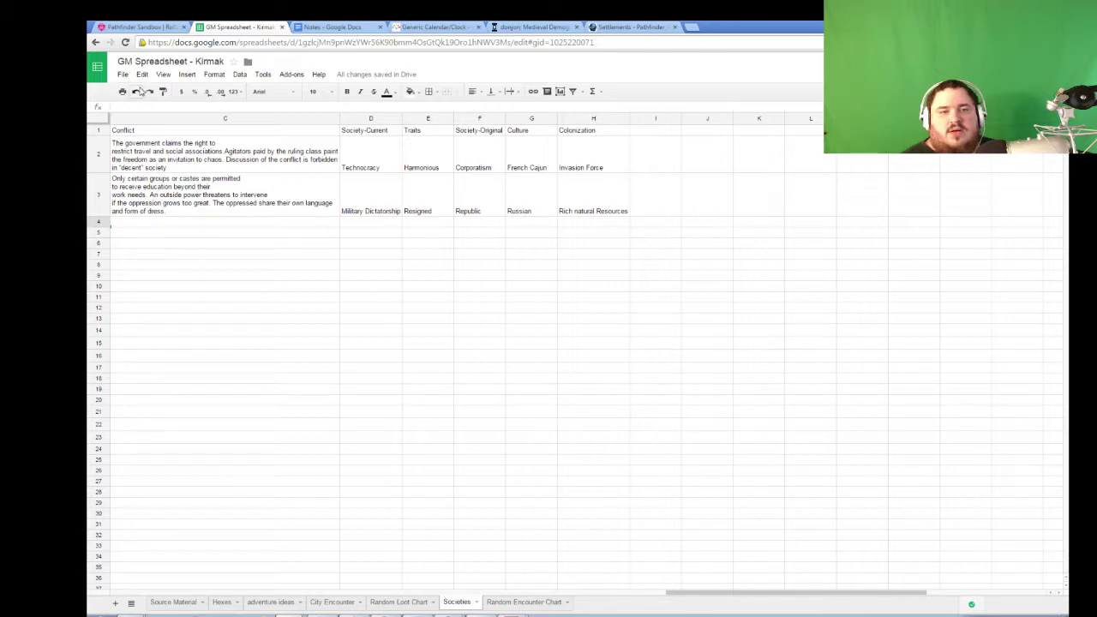
click(136, 91)
drag(480, 593, 414, 593)
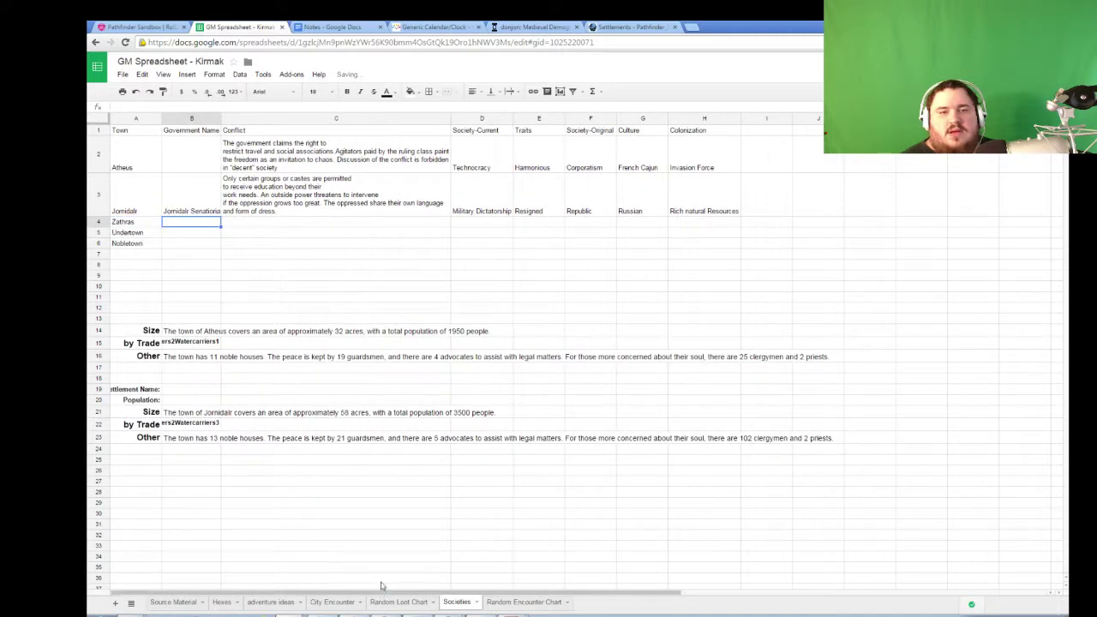
- Widen the Government Name column enough to show Jornidalr's full government name, and switch to the Roll20 Pathfinder Sandbox
drag(221, 119, 277, 120)
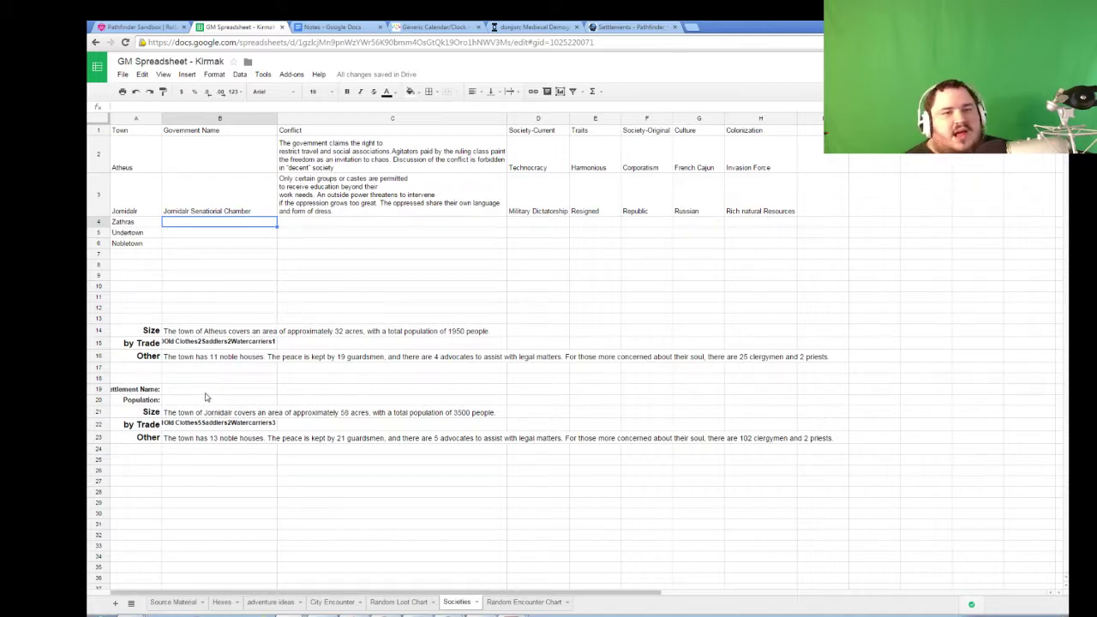
key(ctrl+shift+Tab)
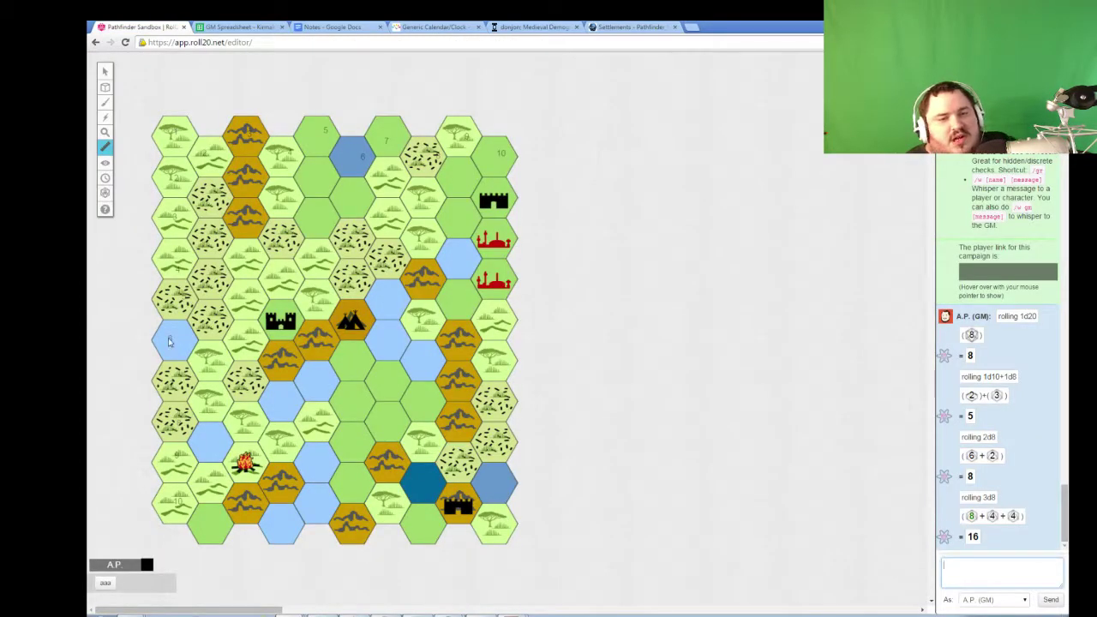
- Switch the Roll20 map from measuring to the Select tool at the hex numbered 6
click(169, 342)
click(105, 70)
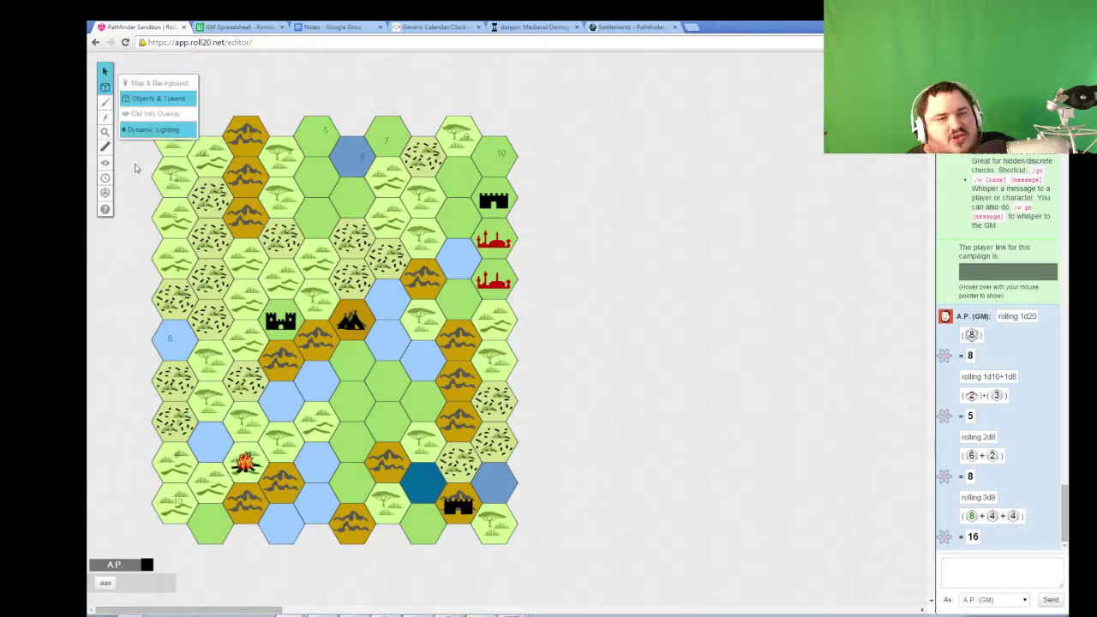
click(168, 336)
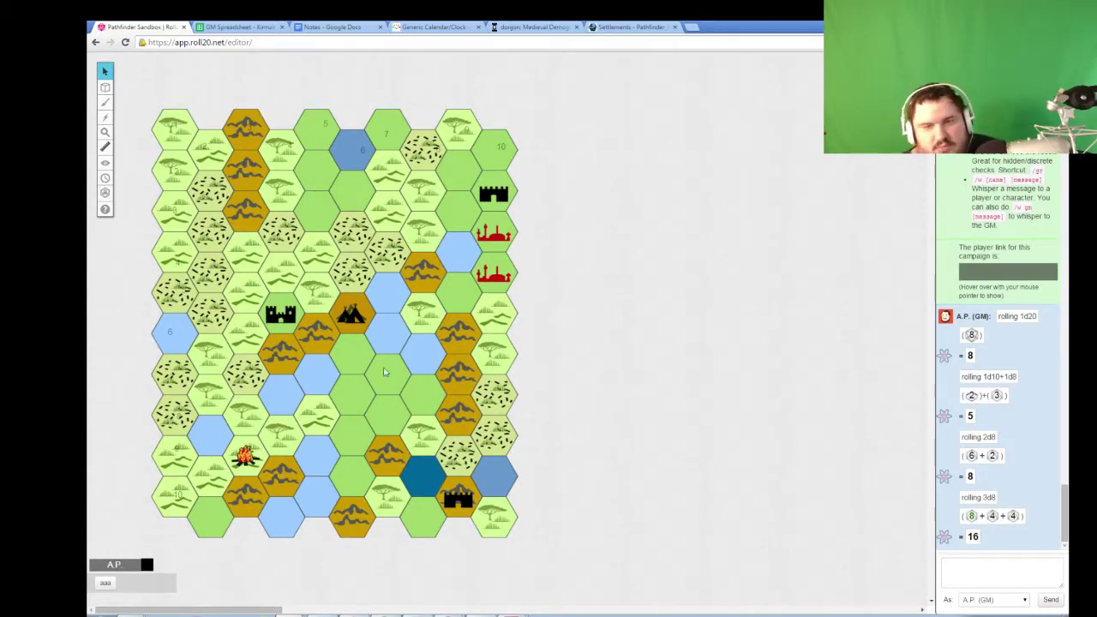
- Switch to the GM Spreadsheet and rename the town Undertown in A5 as "Mantelmanner"
click(242, 26)
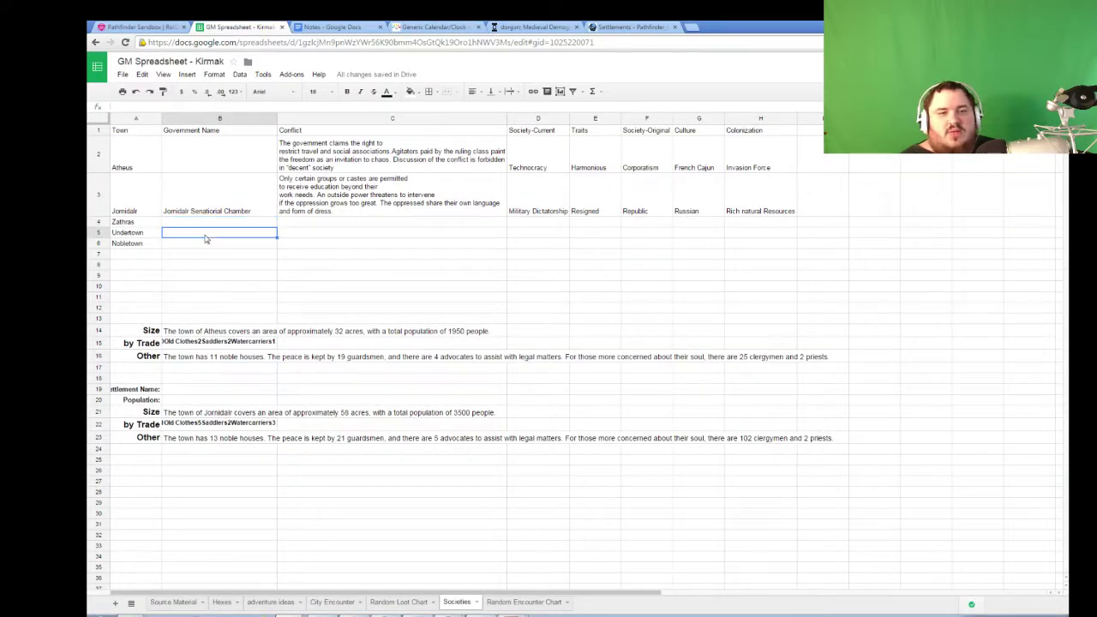
click(153, 237)
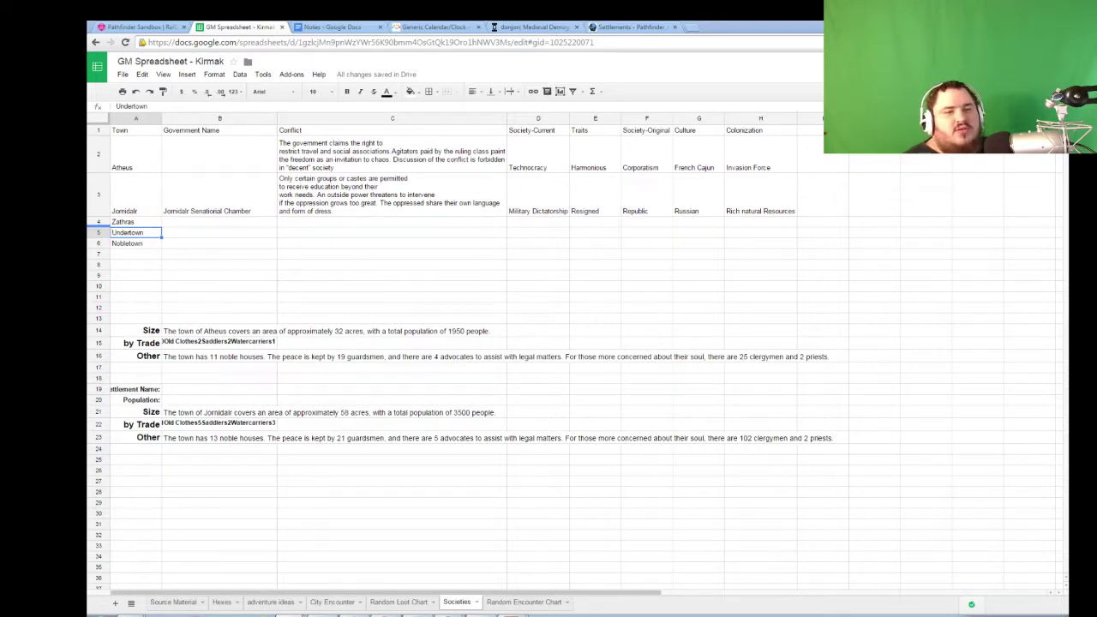
double_click(123, 232)
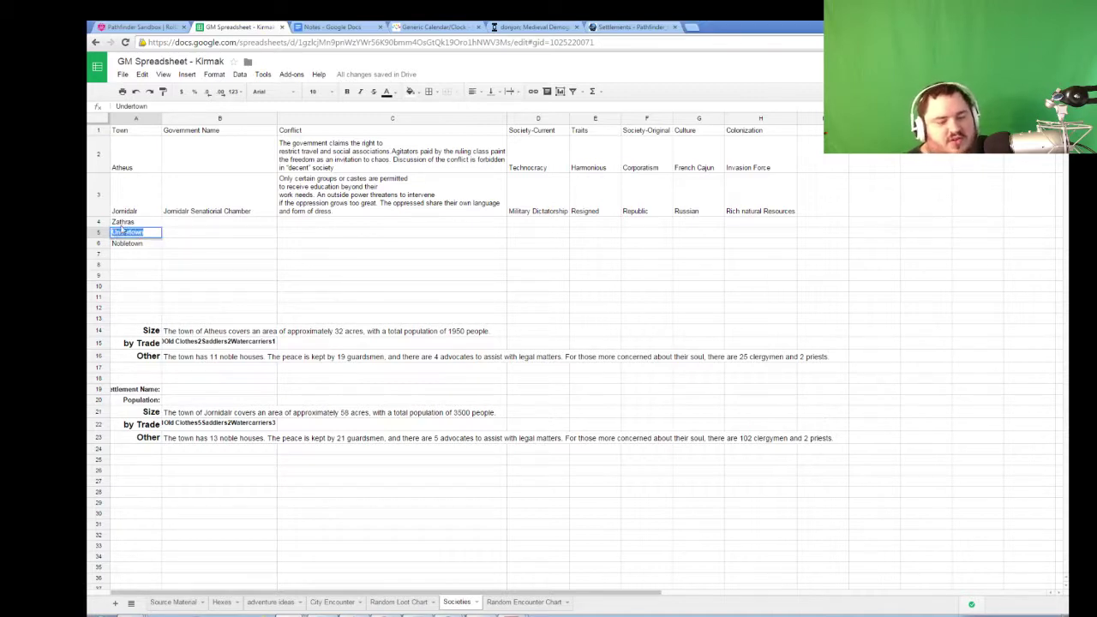
text(Mantelm)
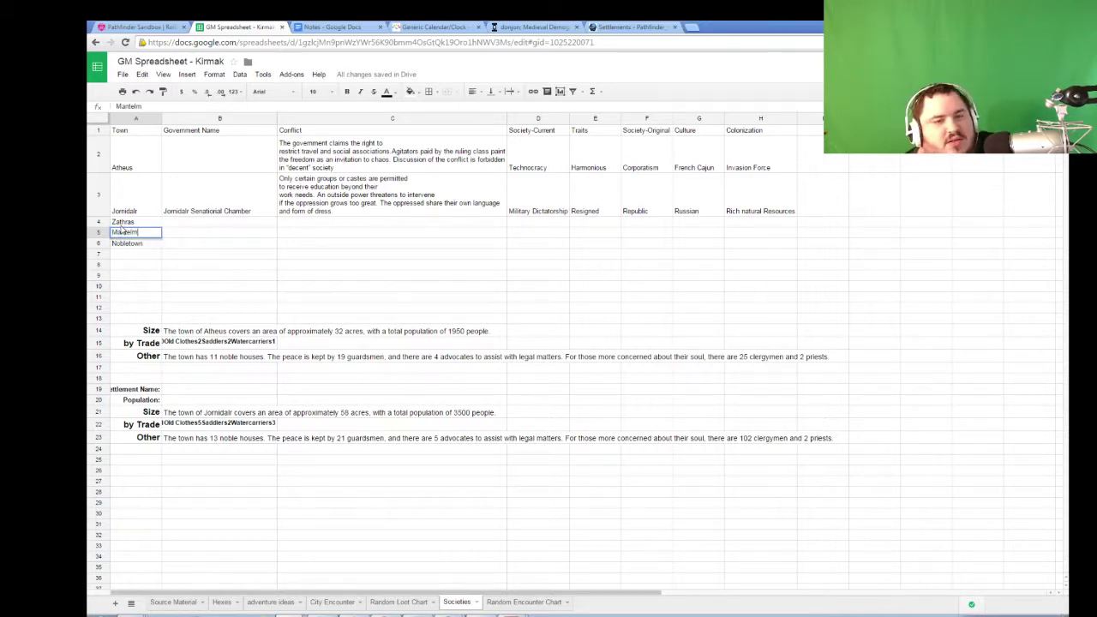
text(anner)
key(Return)
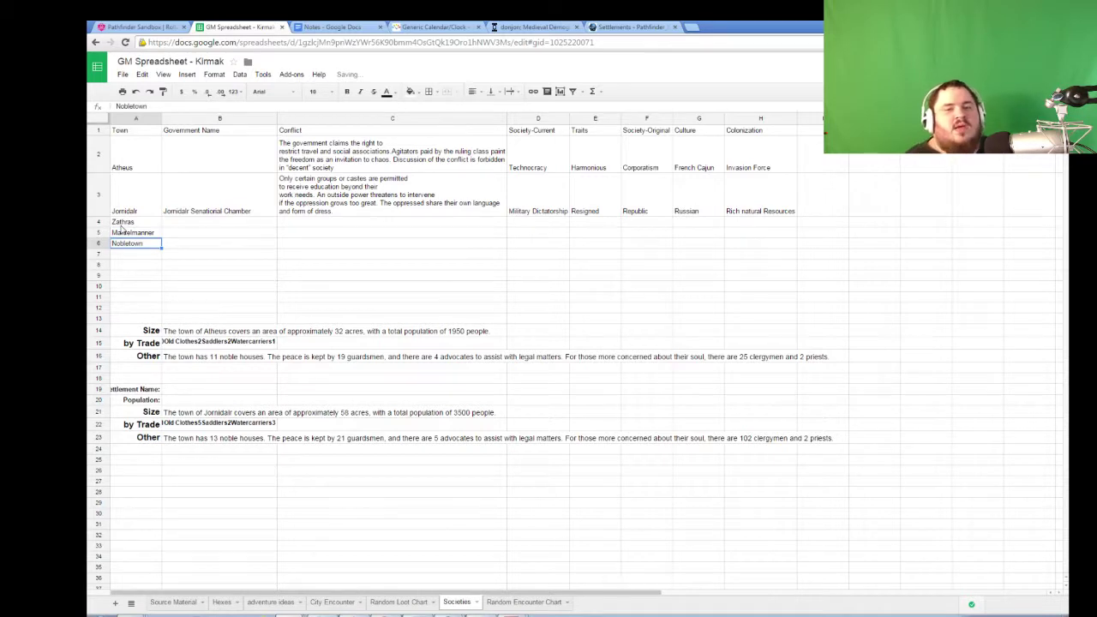
key(Up)
key(Right)
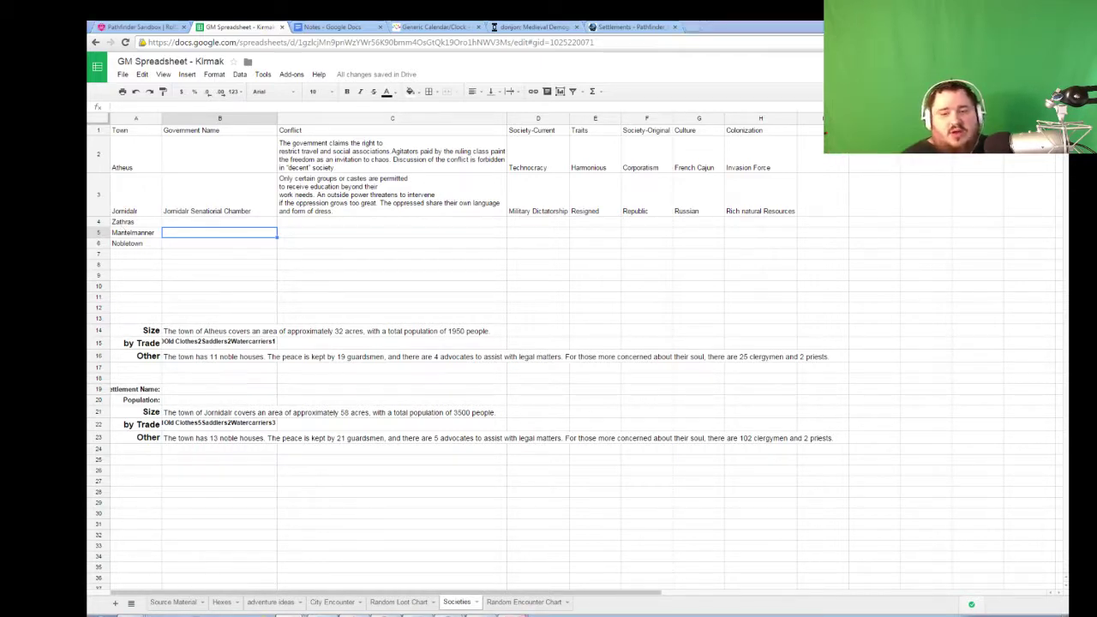
click(492, 610)
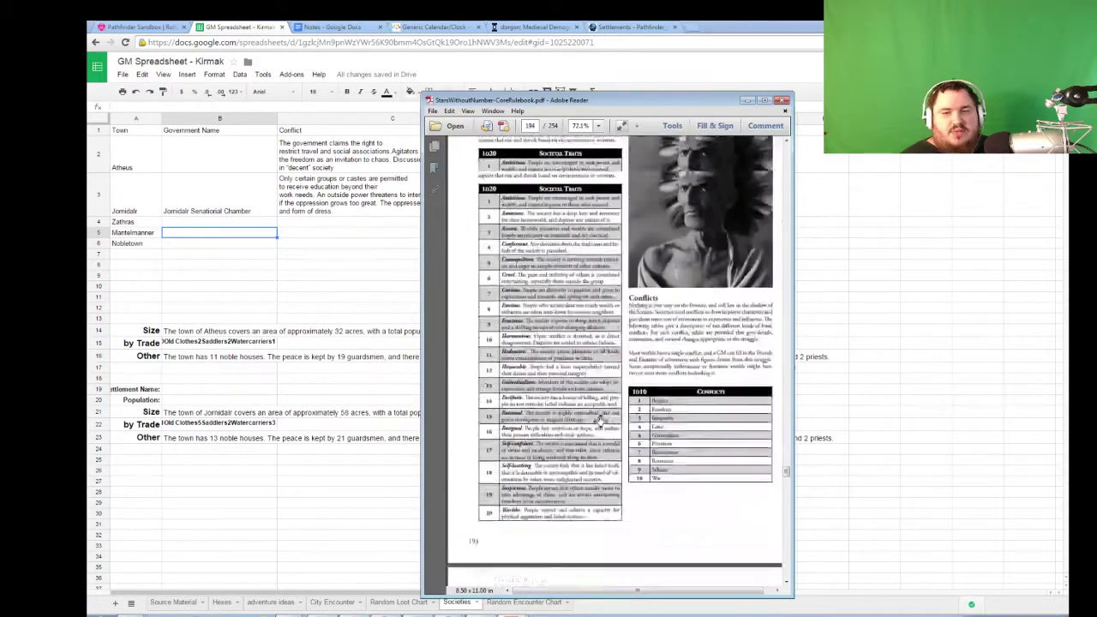
scroll(600, 421, up, 20)
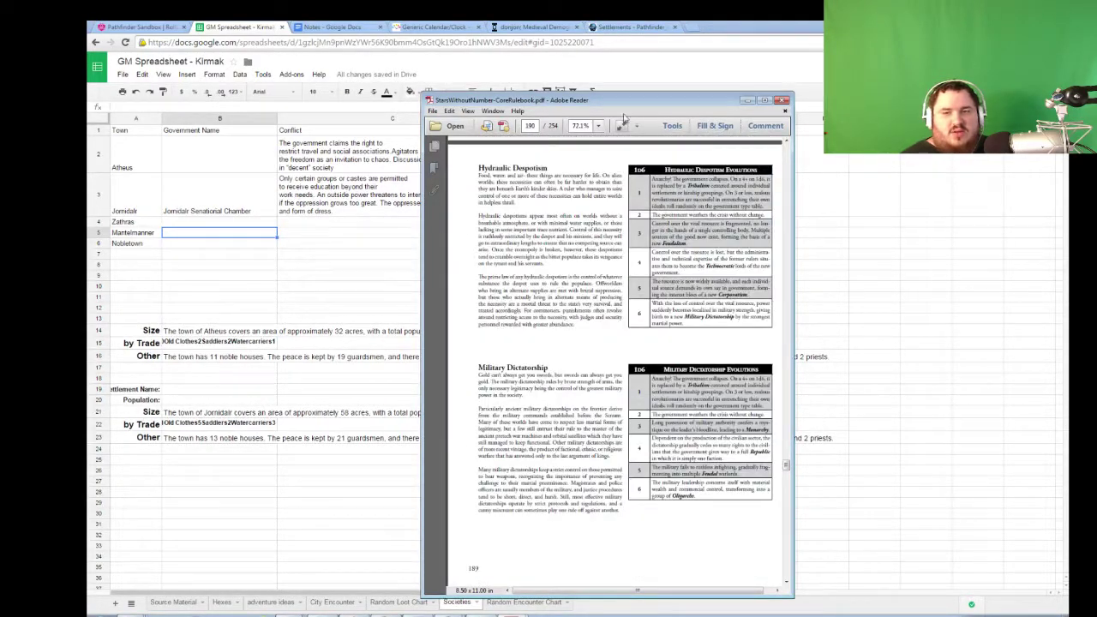
click(748, 100)
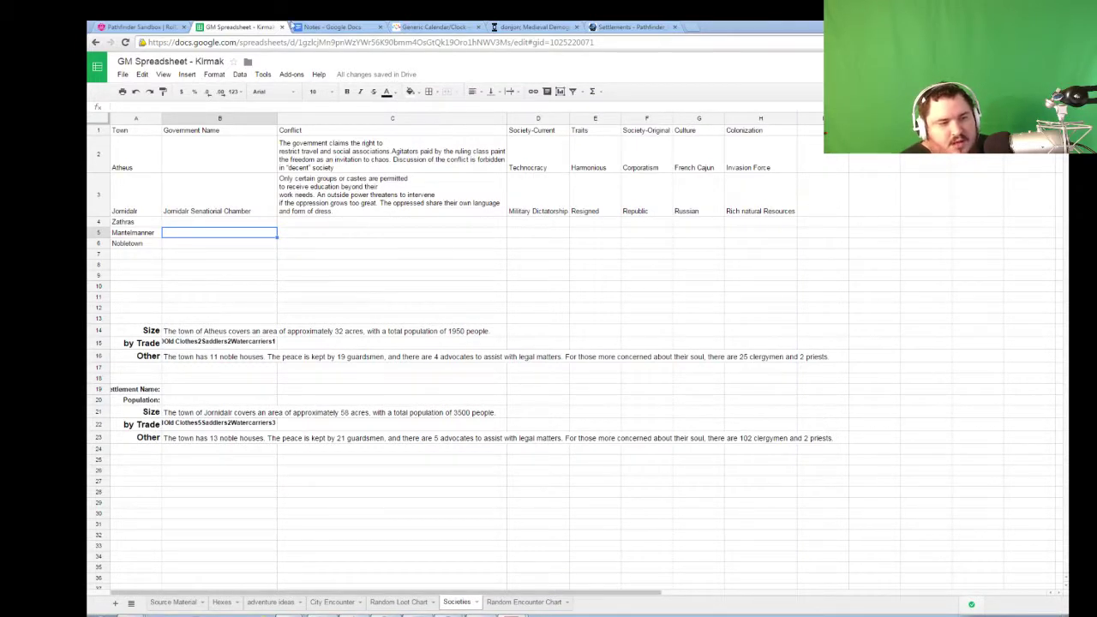
- Roll 1d20 in Roll20 for Mantelmanner's reason for colonization and look up the result in the rulebook
click(137, 27)
click(981, 573)
text(/roll 1d20)
key(Return)
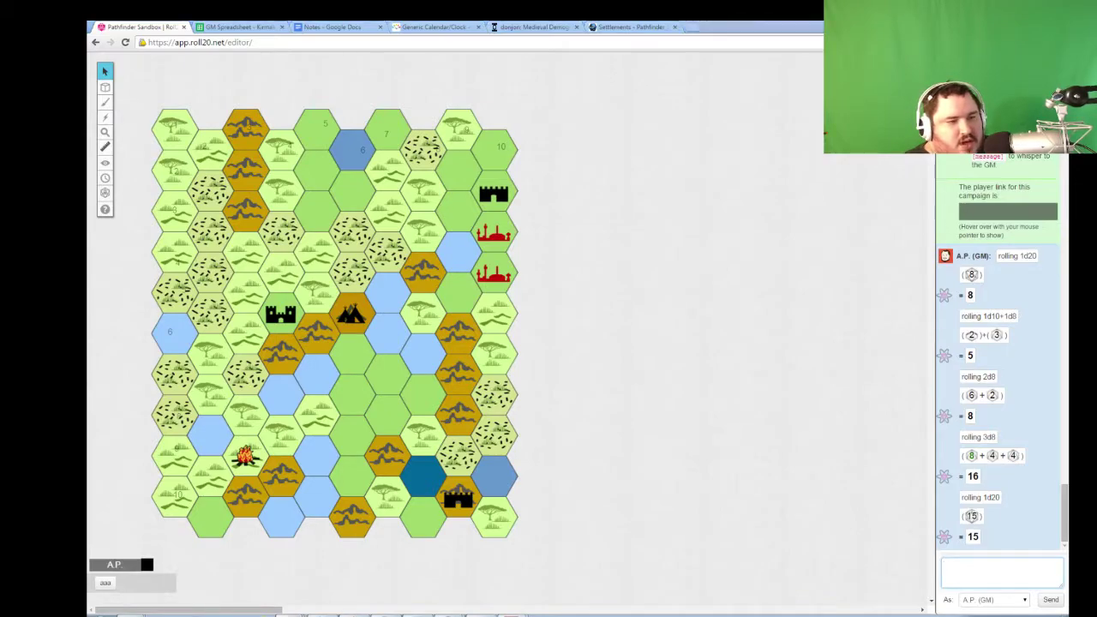
key(alt+Tab)
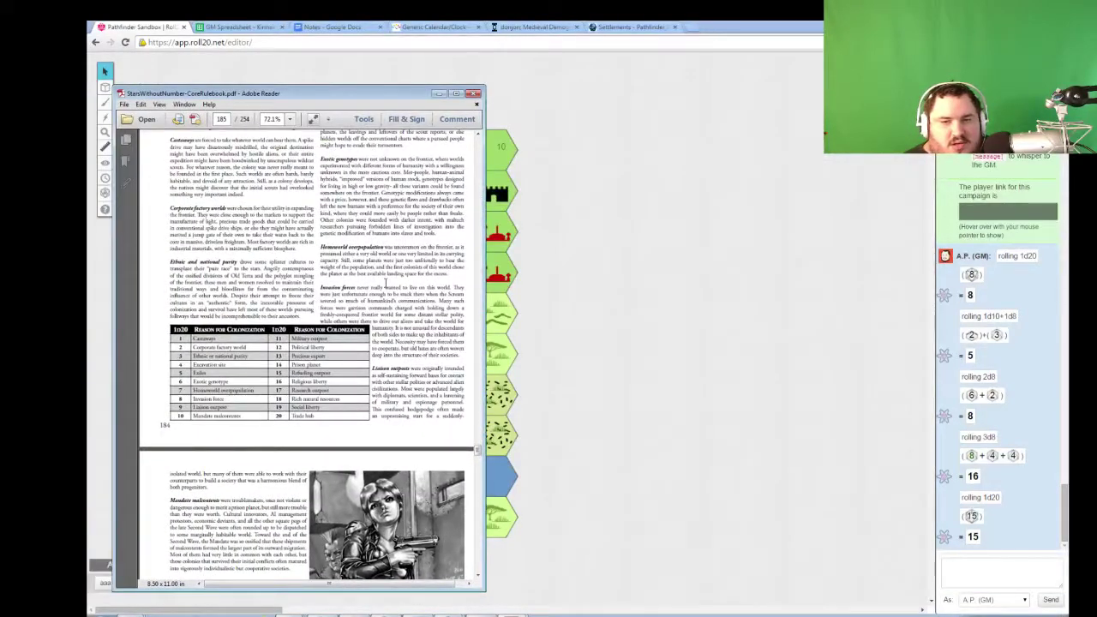
scroll(389, 291, down, 6)
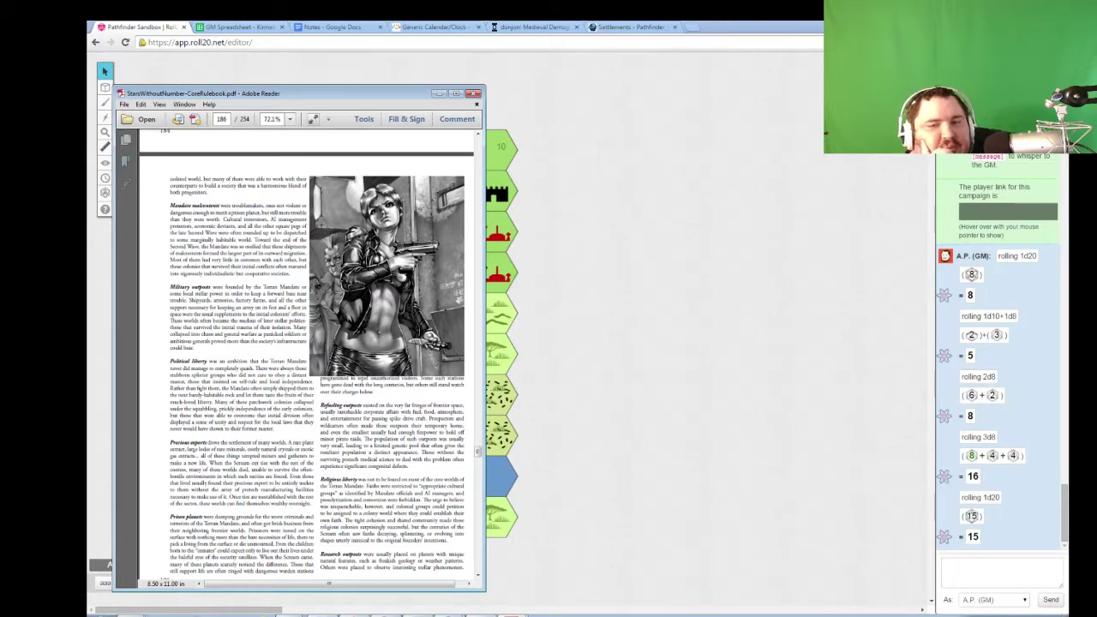
- Reroll 1d20 in Roll20 and check the new result against the rulebook's Reason for Colonization table and descriptions
click(1023, 574)
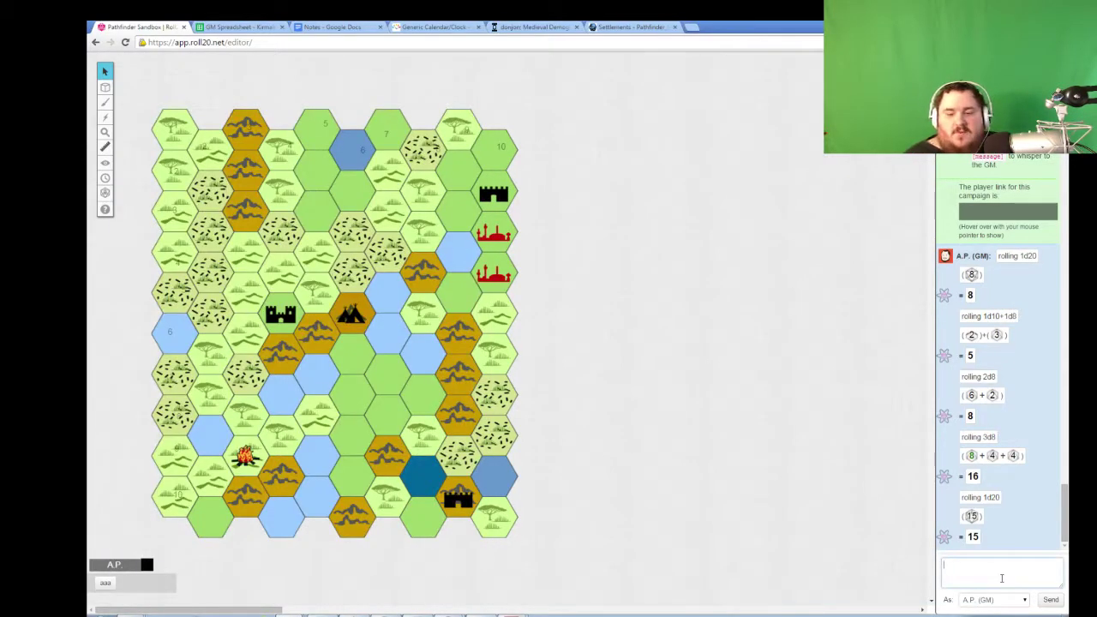
key(Up)
key(Return)
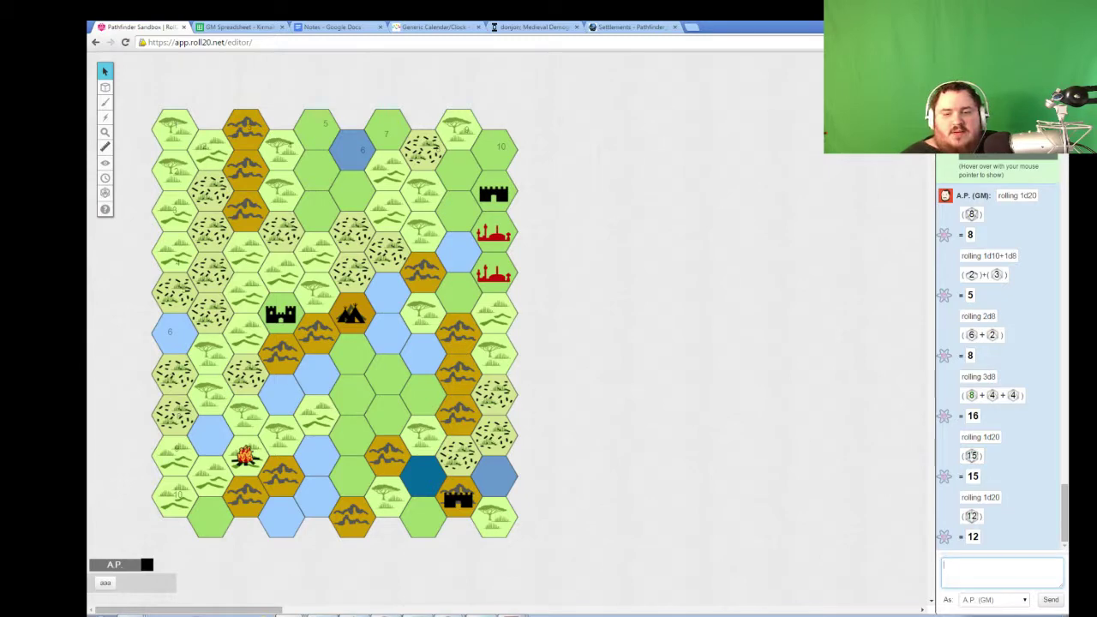
key(alt+Tab)
scroll(306, 356, up, 4)
scroll(324, 420, down, 5)
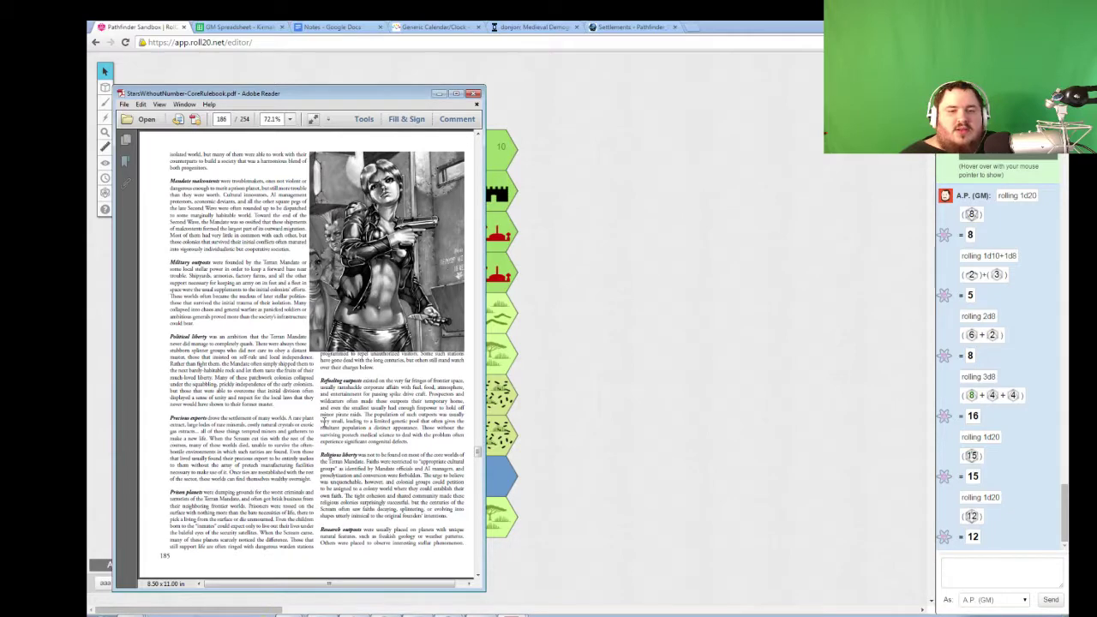
- Enter "Political Liberty" as Mantelmanner's colonization reason in H5 of the GM Spreadsheet
click(588, 312)
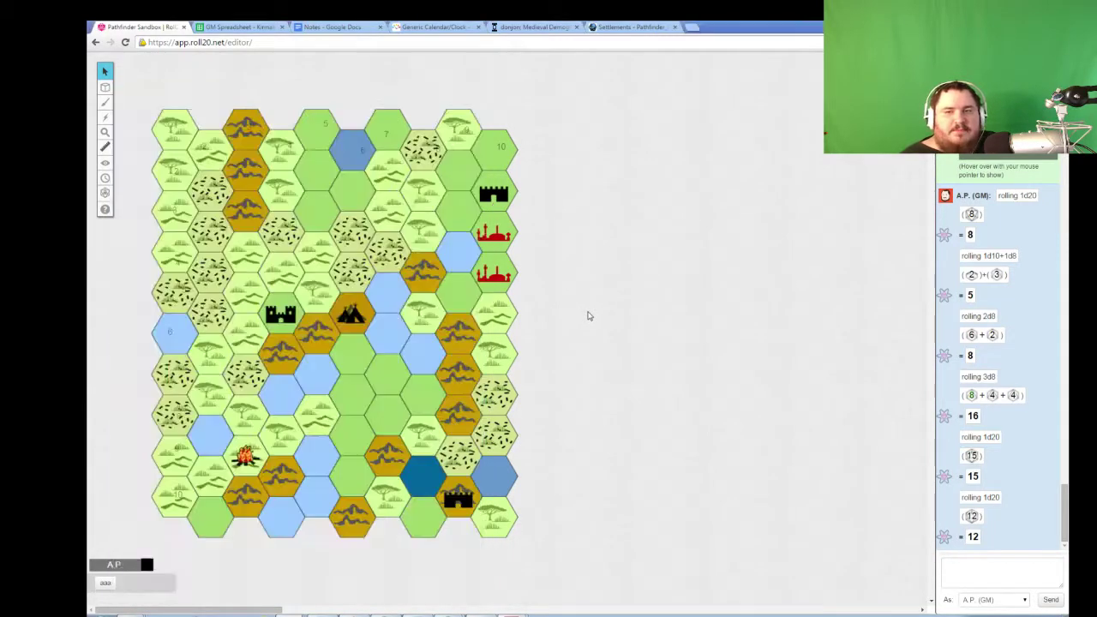
click(239, 27)
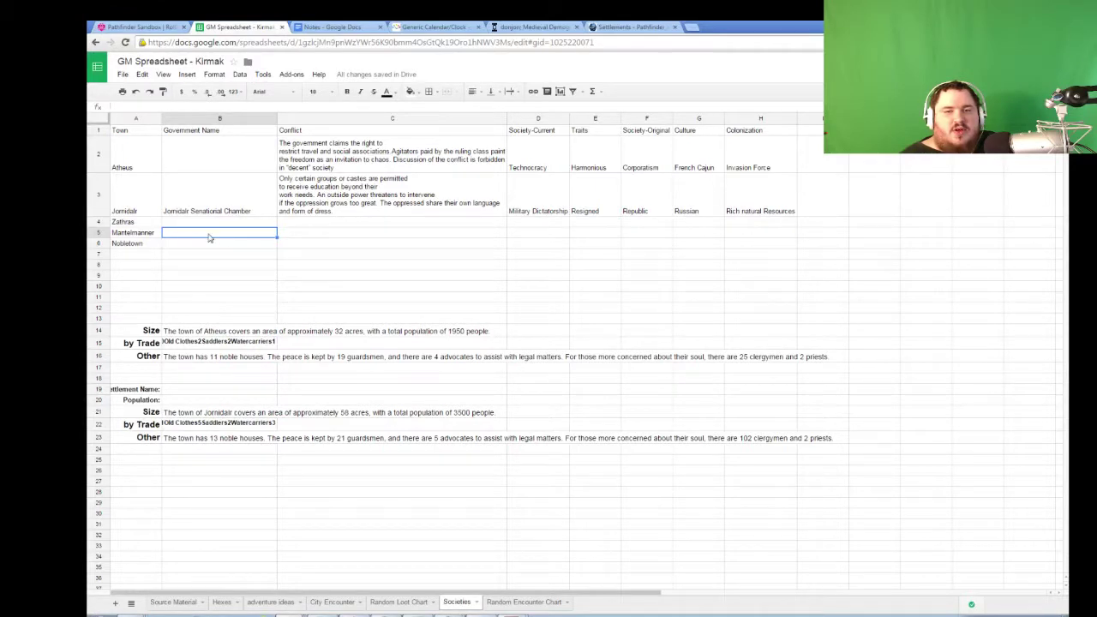
click(746, 233)
text(Po)
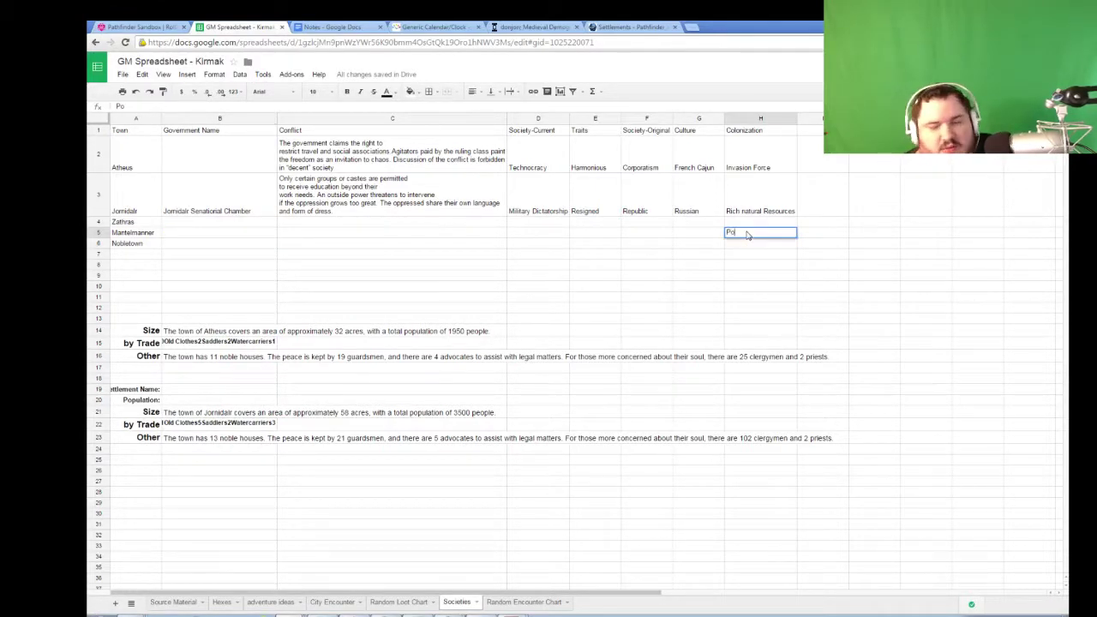
text(litical)
text( Liv)
text(erty)
key(Return)
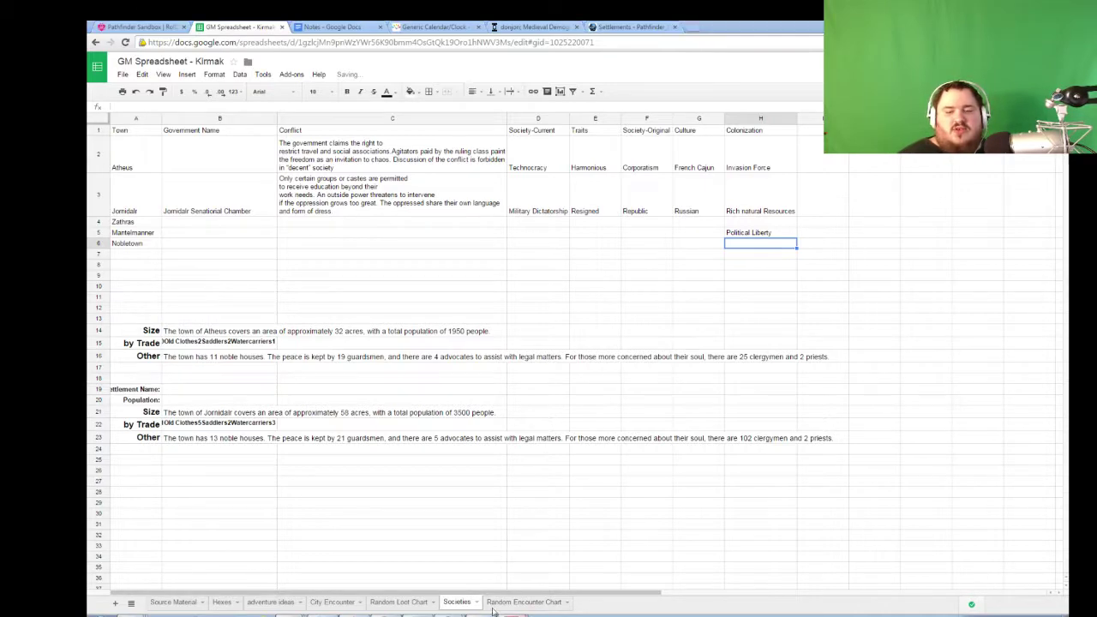
- Find the Government Types table in the rulebook and roll 1d12 in Roll20 for Mantelmanner's original government
key(alt+Tab)
scroll(431, 584, up, 2)
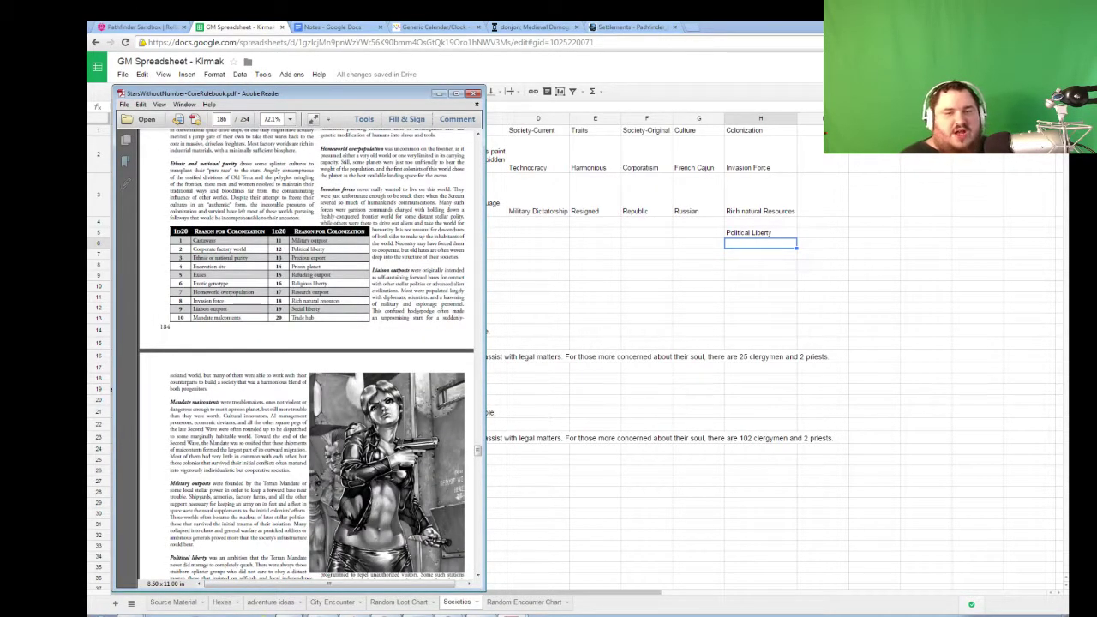
scroll(372, 478, down, 5)
scroll(372, 481, down, 5)
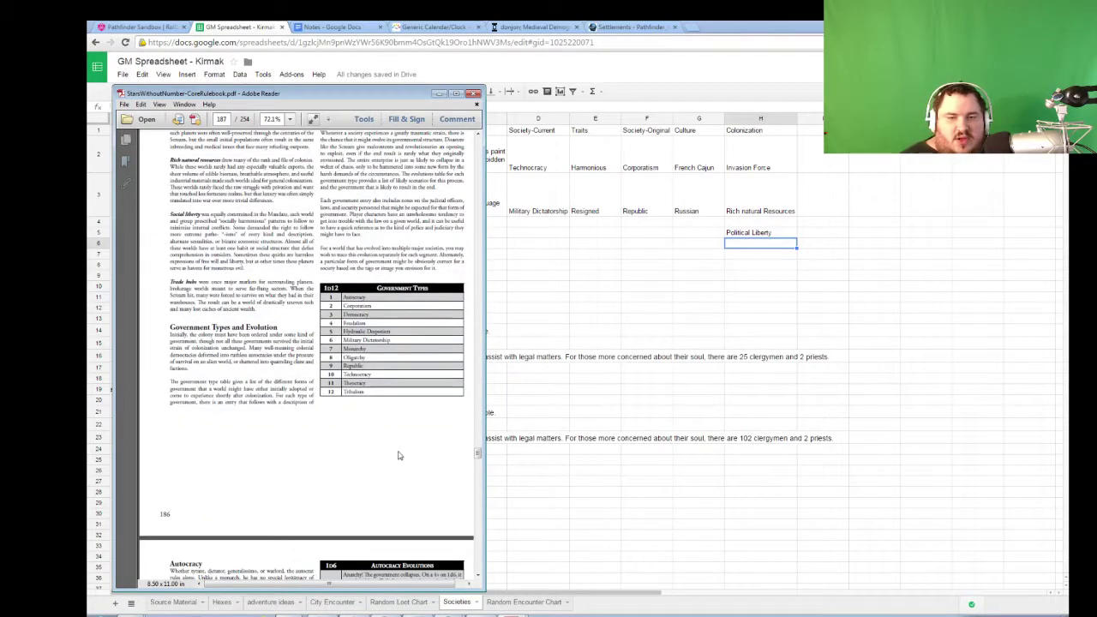
click(145, 26)
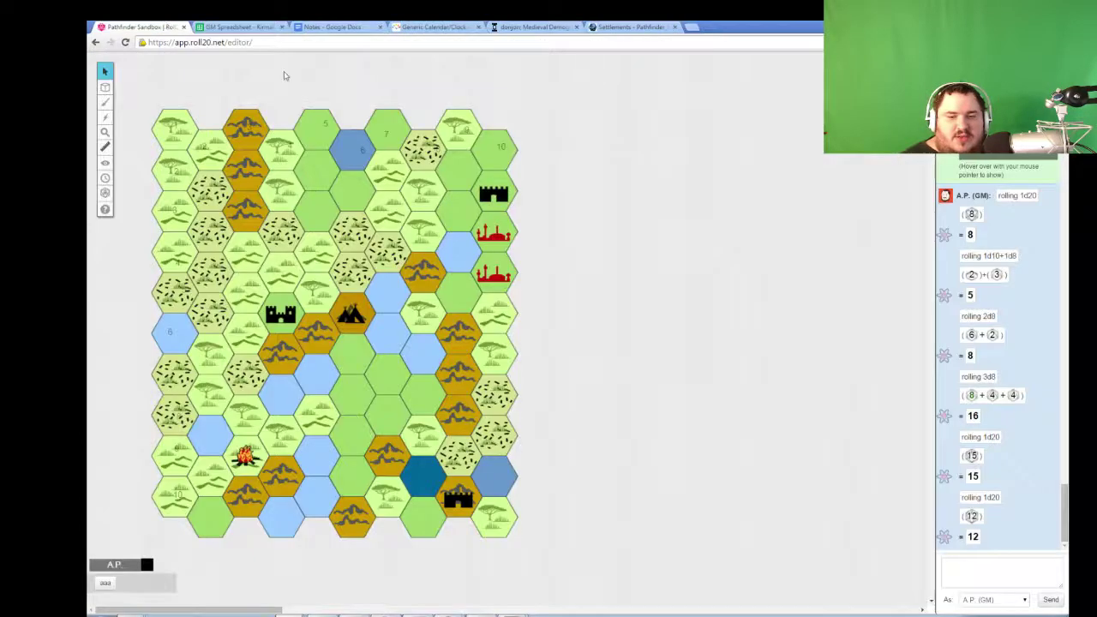
click(1016, 563)
text(/roll 1d12)
key(Return)
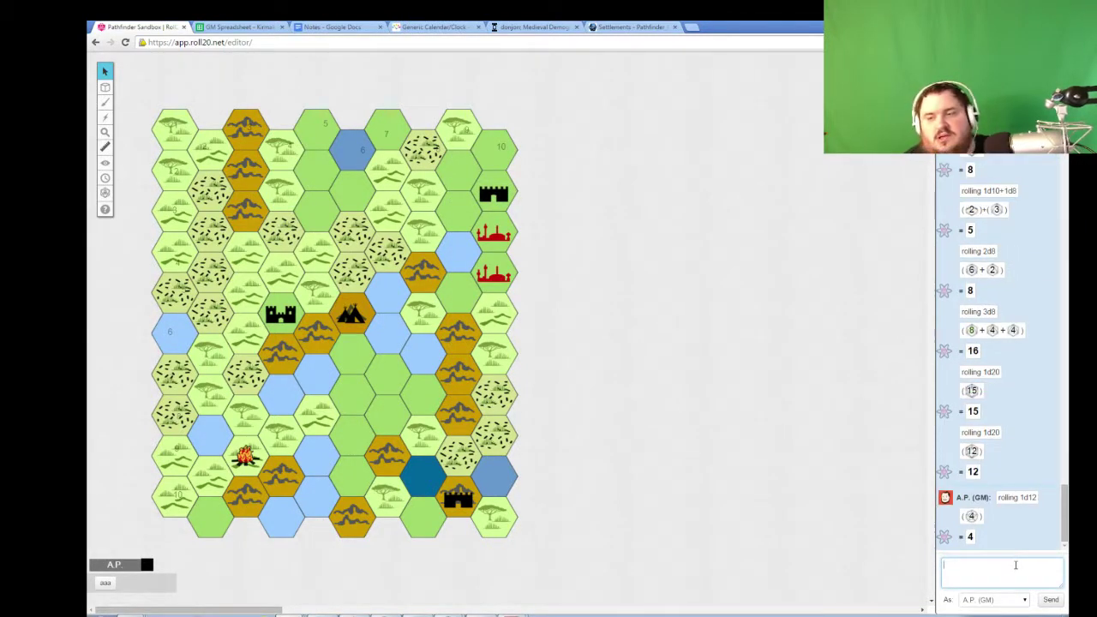
click(510, 612)
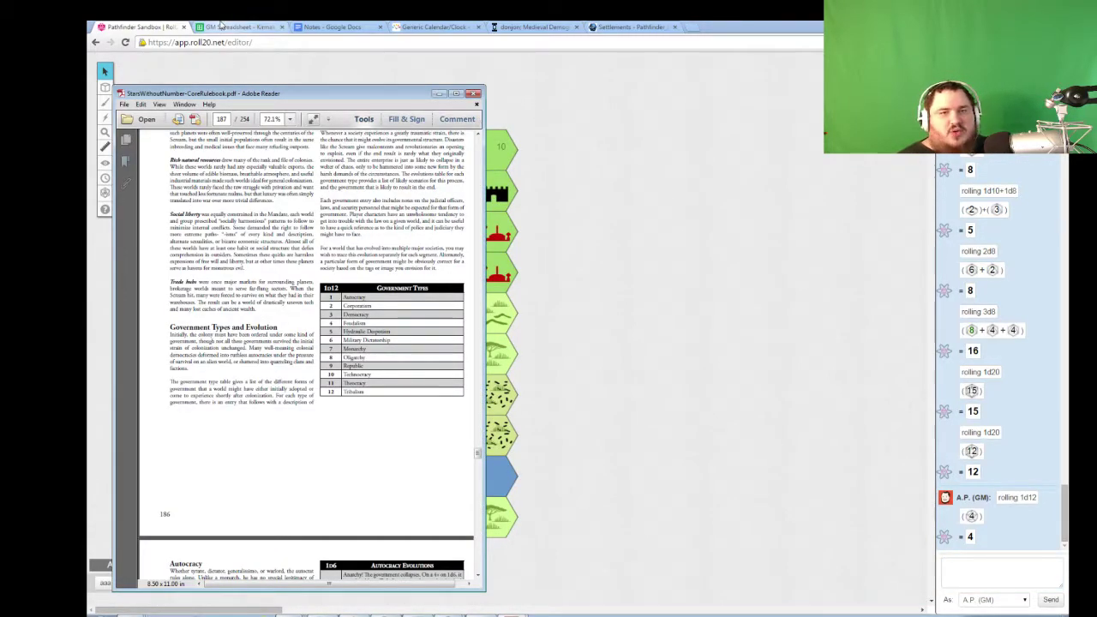
- Return to the GM Spreadsheet and enter "Germanic" as Mantelmanner's culture in G5
click(240, 26)
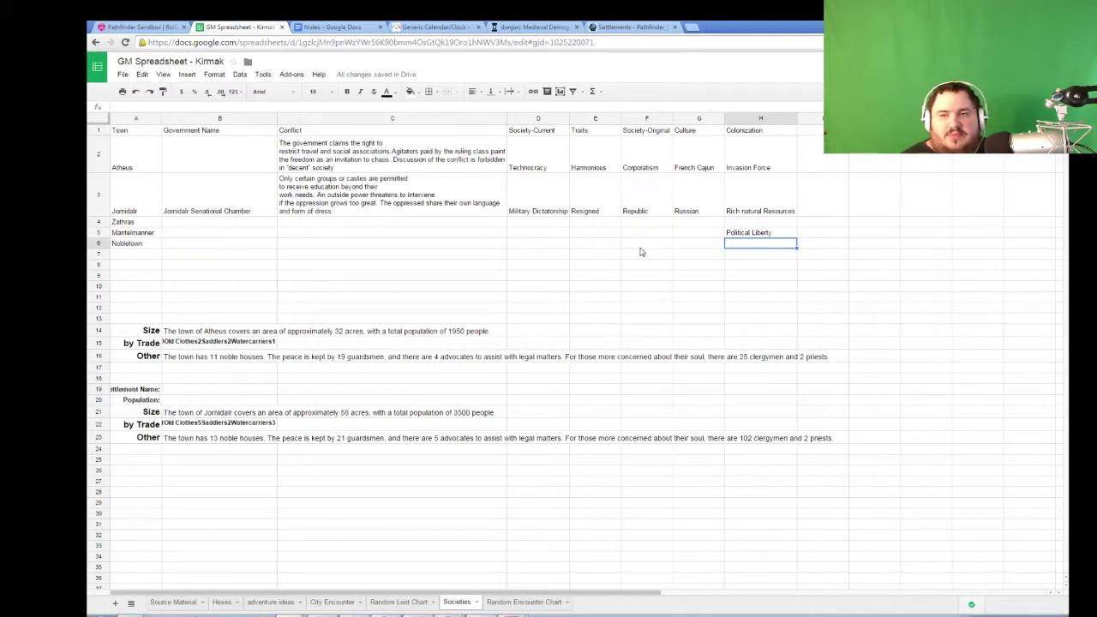
click(683, 235)
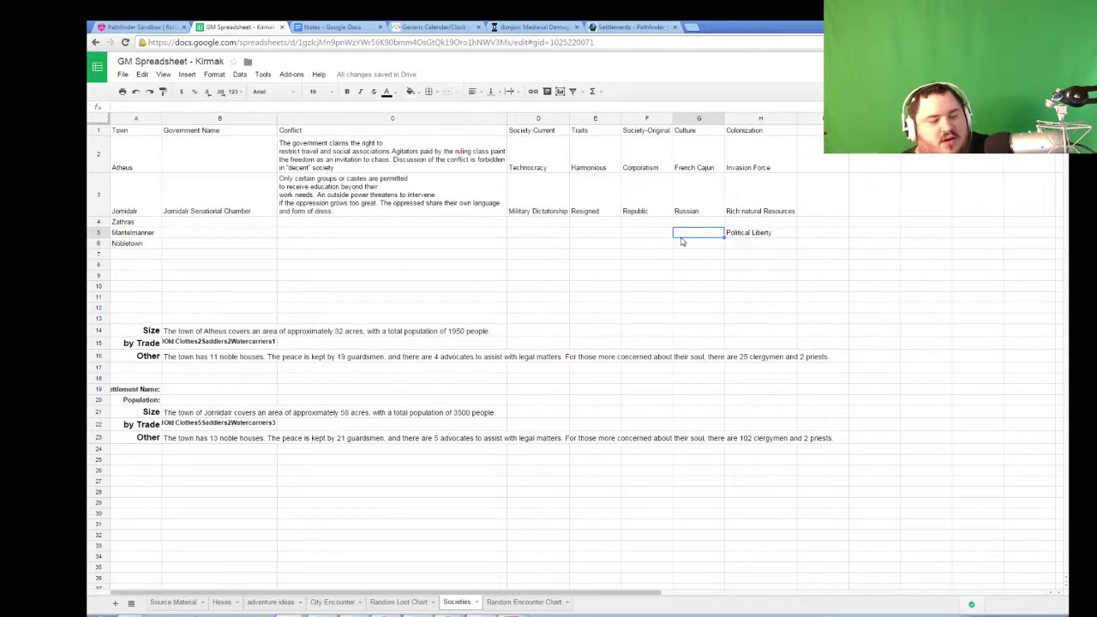
text(Germanic)
key(Return)
- Enter "Feudalism" as Mantelmanner's original society in F5
key(Left)
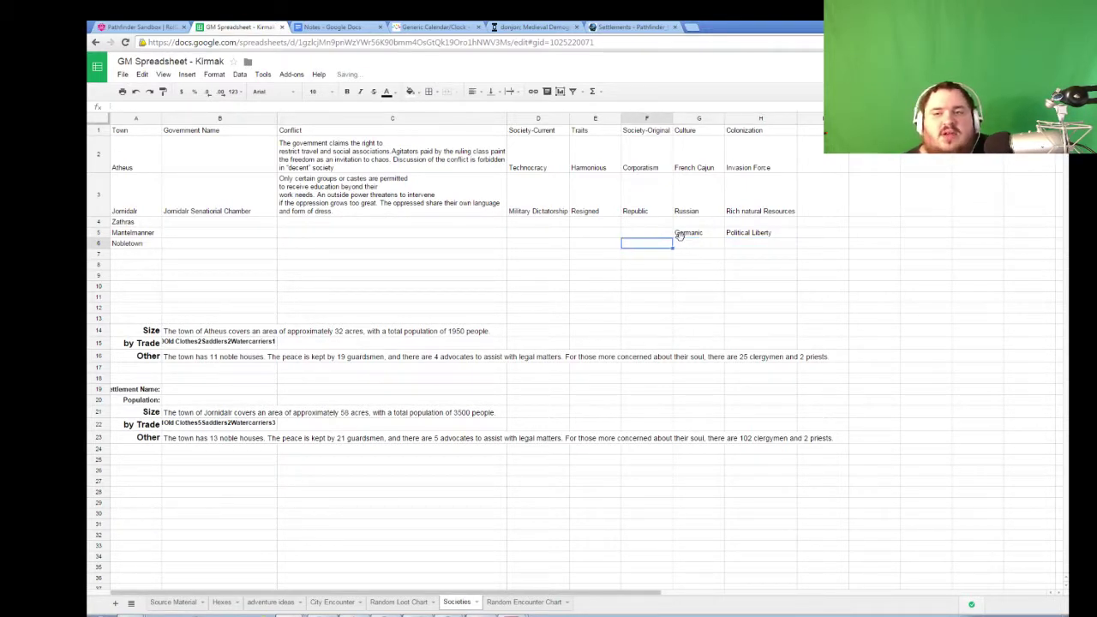
key(Up)
text(Fuedal)
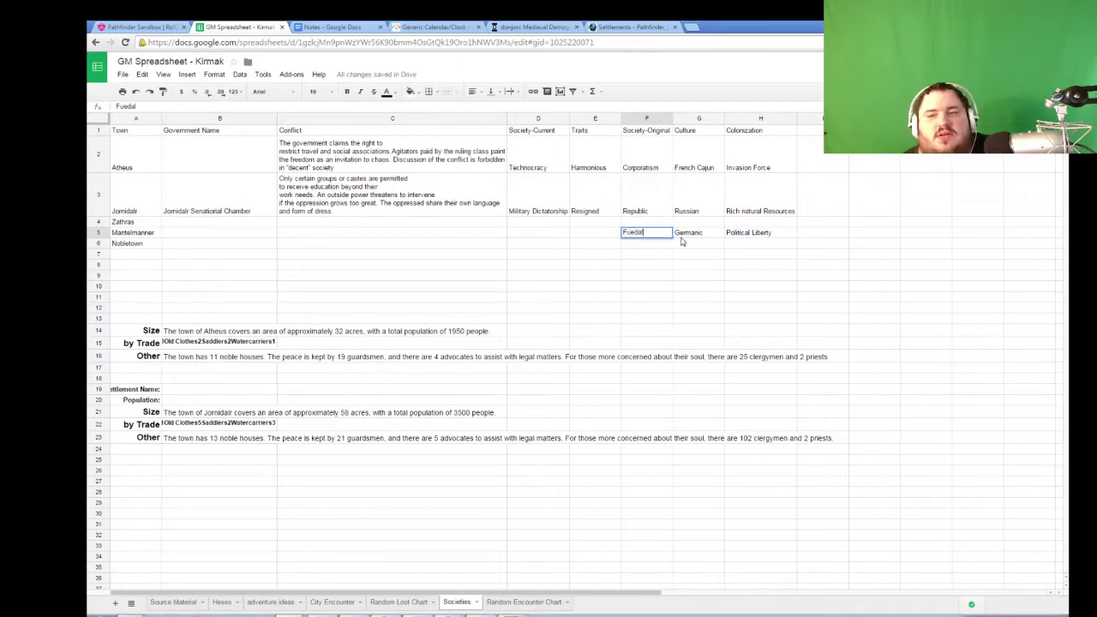
key(BackSpace)
key(BackSpace)
key(BackSpace)
key(BackSpace)
key(BackSpace)
text(eudalism)
key(Return)
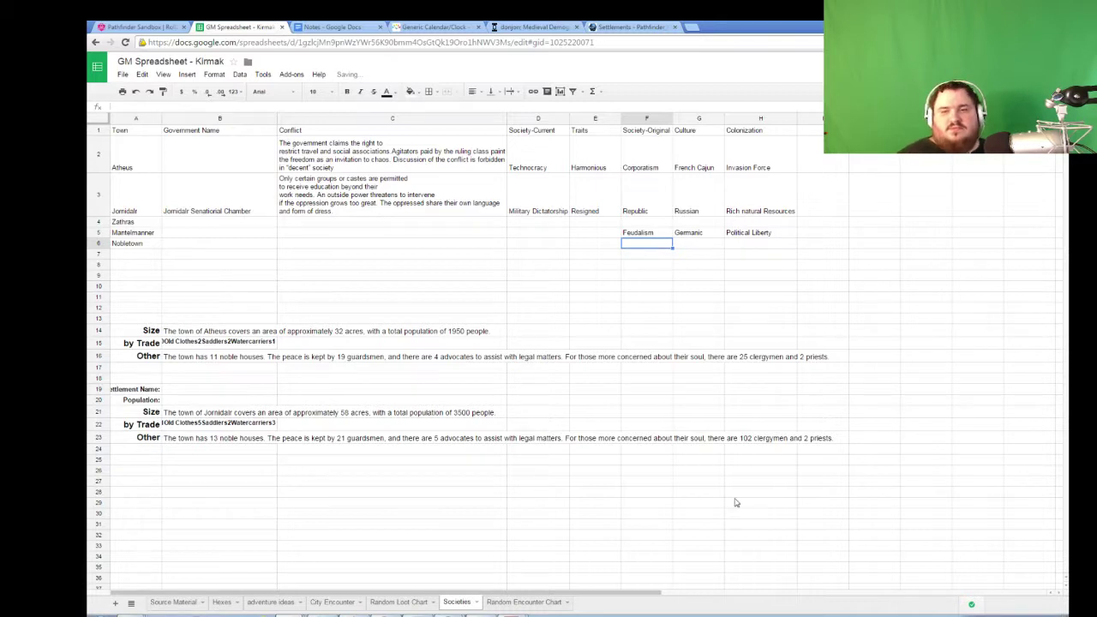
- Enter "French" as Nobletown's culture in G6
click(690, 250)
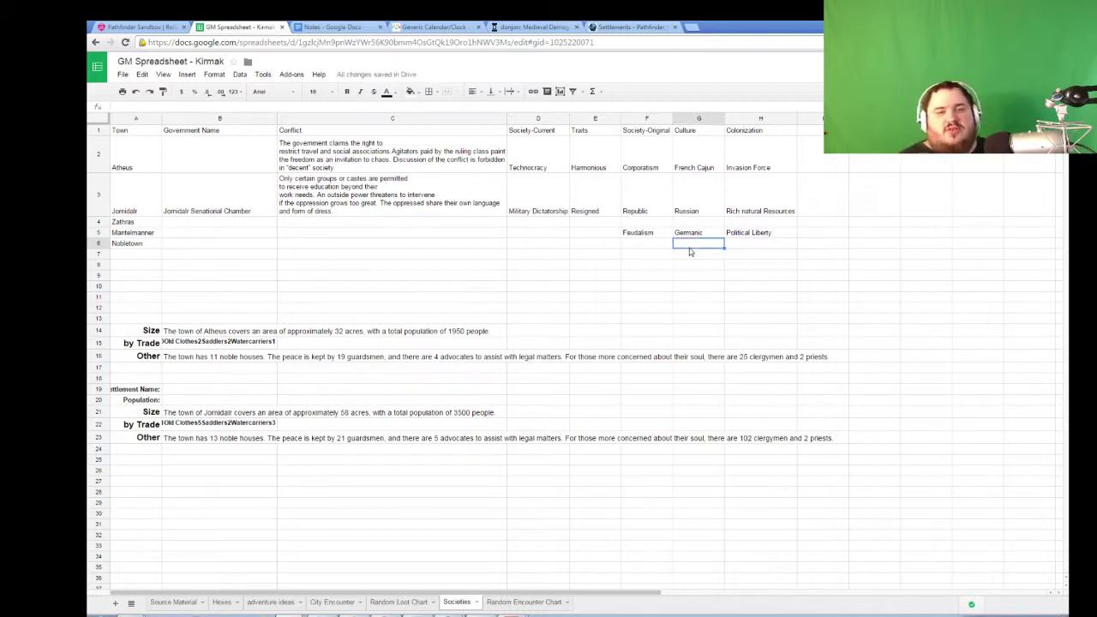
text(French)
key(Return)
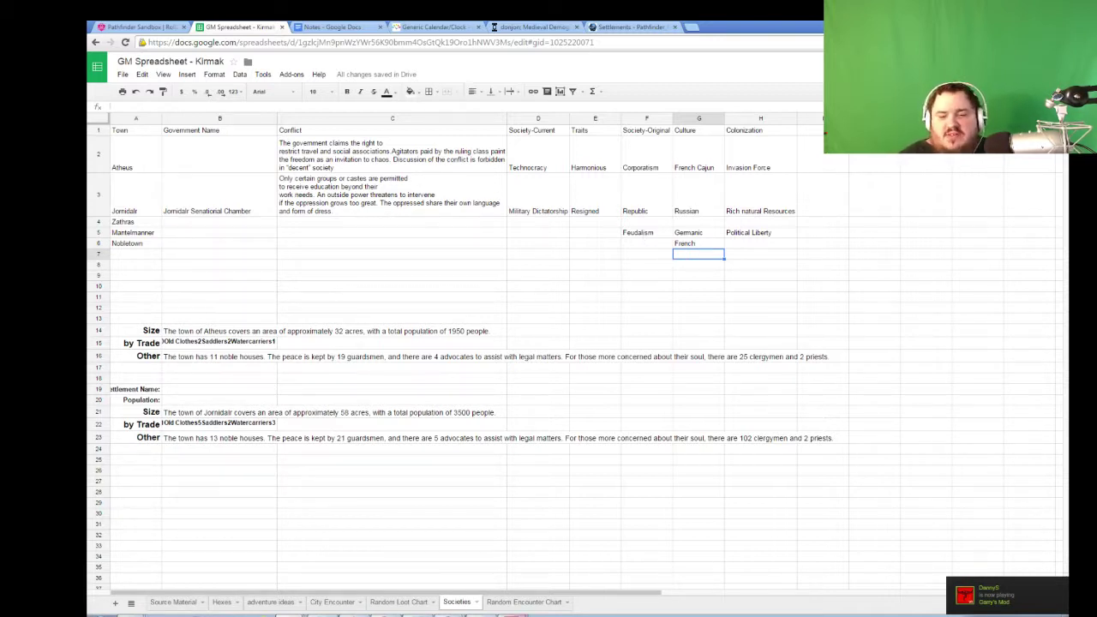
- Find the Feudalism Evolutions table in the rulebook and roll 1d6 in Roll20 for Mantelmanner's government evolution
key(alt+Tab)
scroll(419, 474, down, 10)
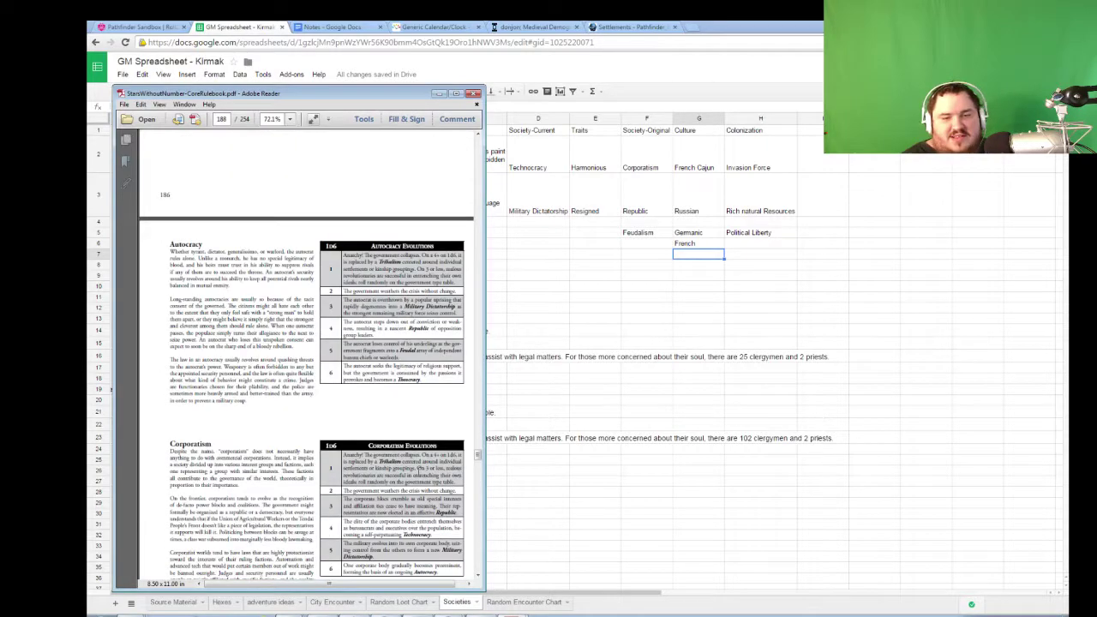
scroll(419, 474, down, 5)
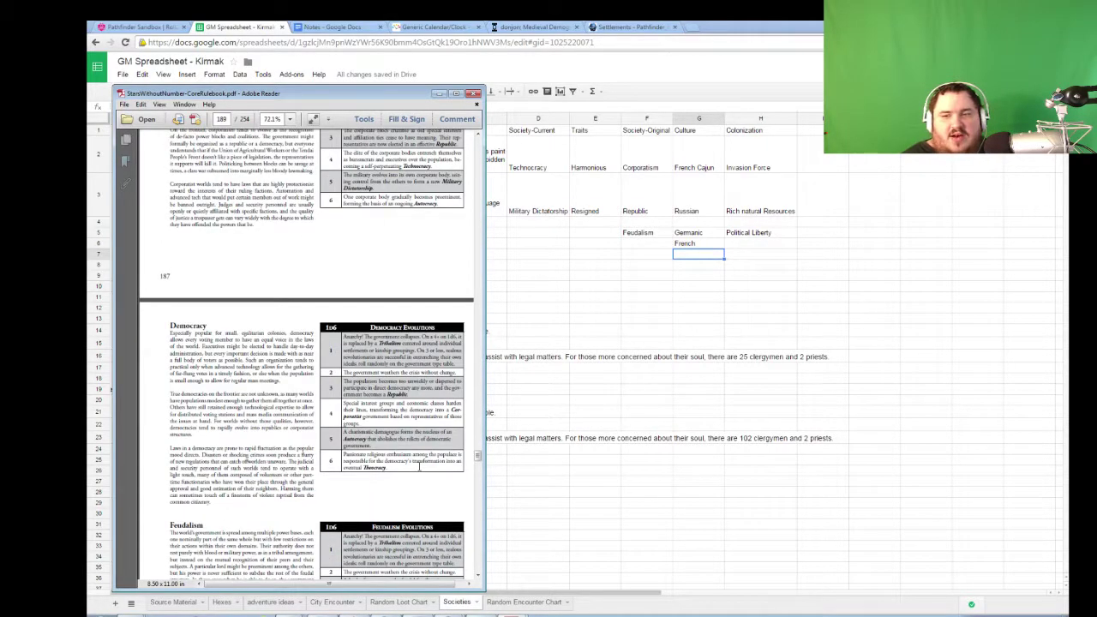
scroll(420, 470, down, 3)
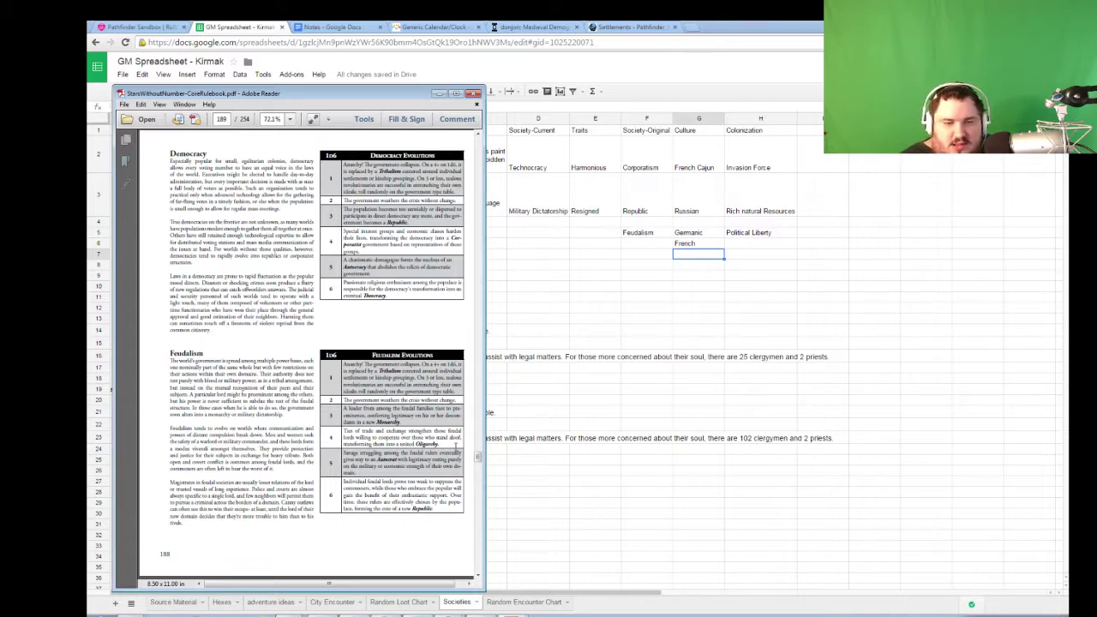
click(137, 26)
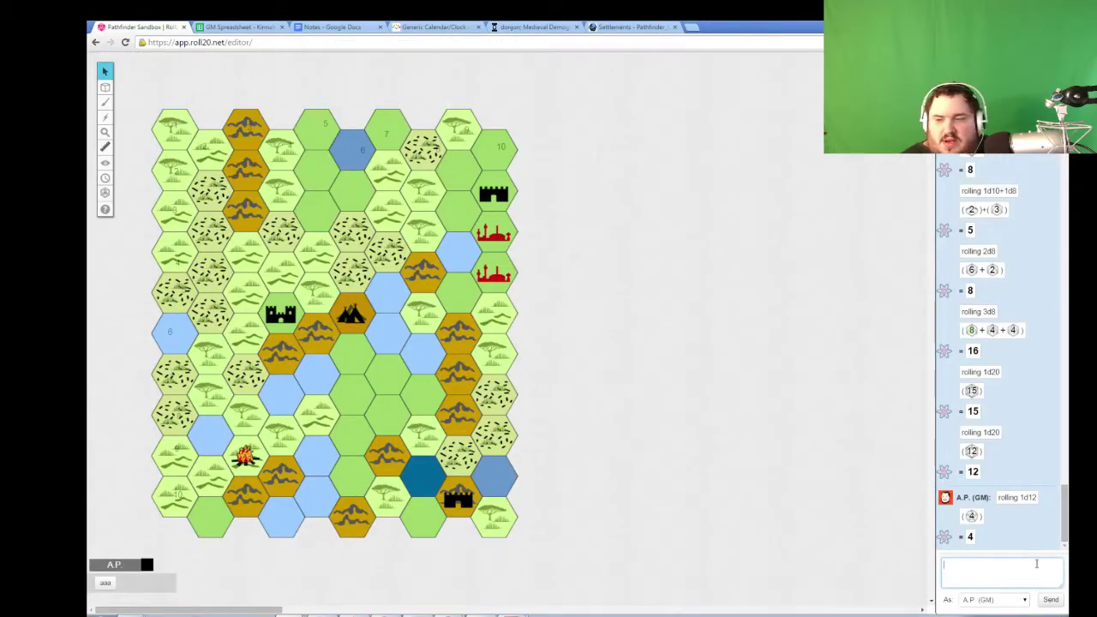
text(/roll 1d6)
key(Return)
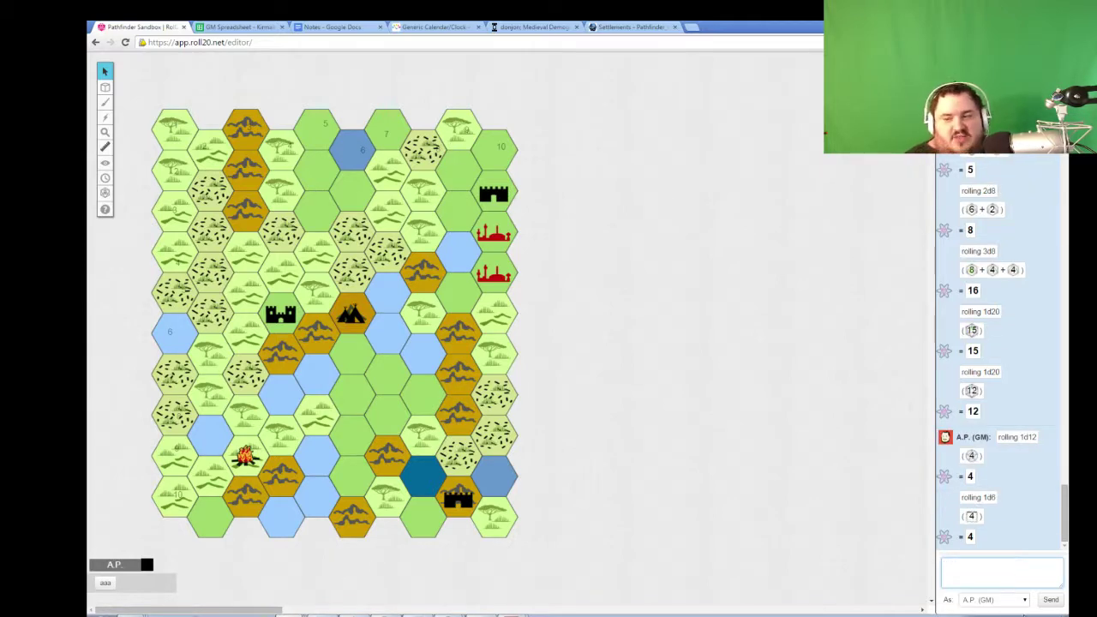
- Check row 4 of the Feudalism Evolutions table and enter "Oligarchy" as Mantelmanner's current society in D5 of the GM Spreadsheet
key(alt+Tab)
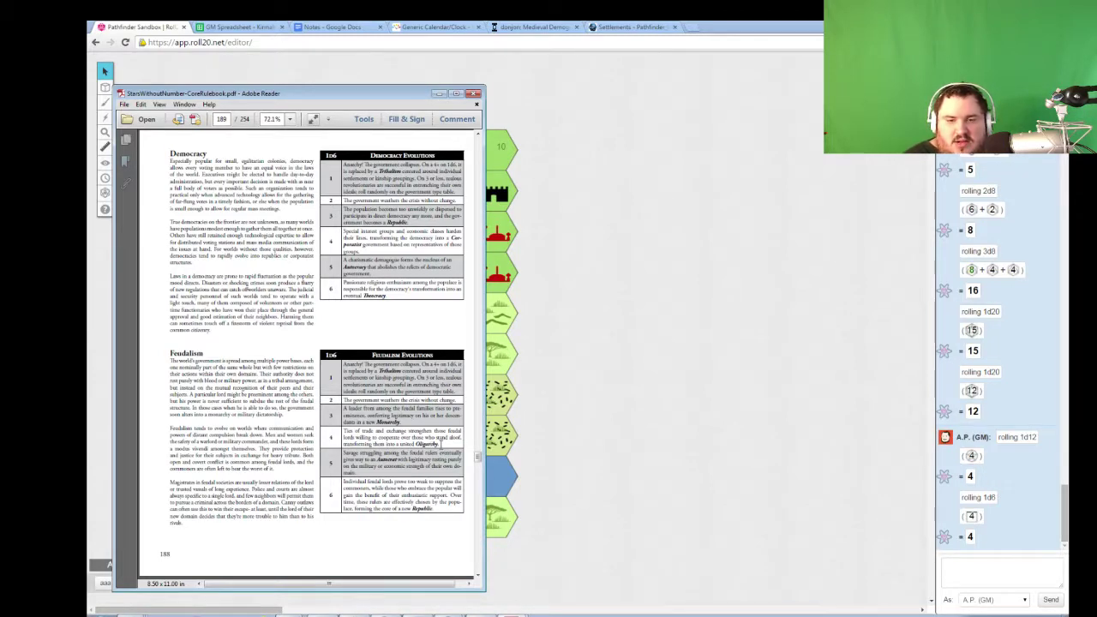
drag(440, 444, 355, 431)
click(356, 433)
click(623, 201)
key(ctrl+Tab)
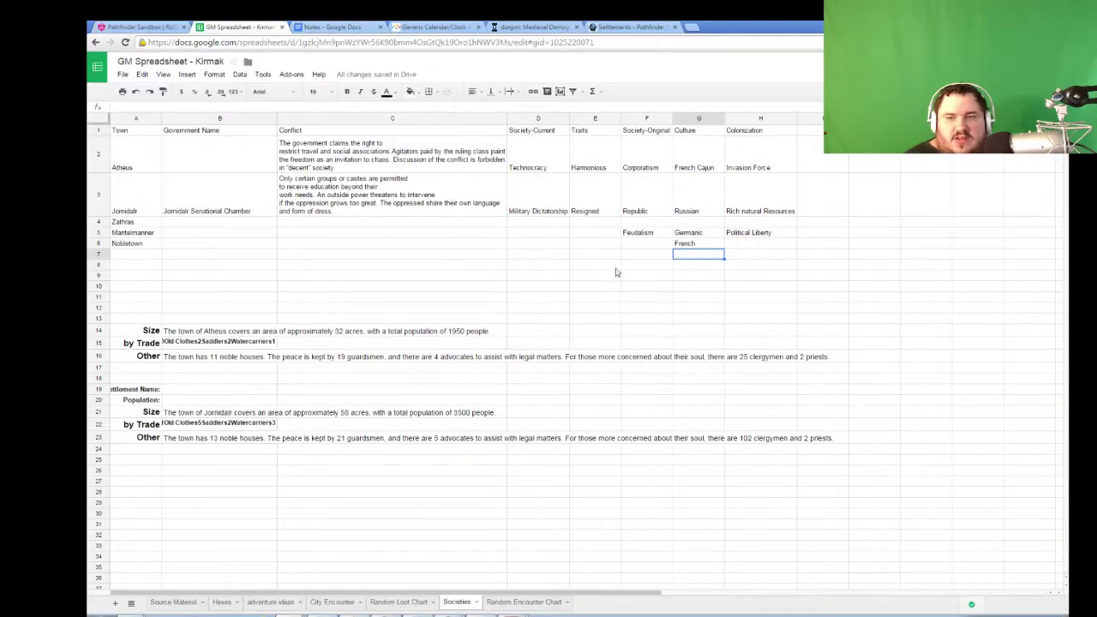
click(557, 234)
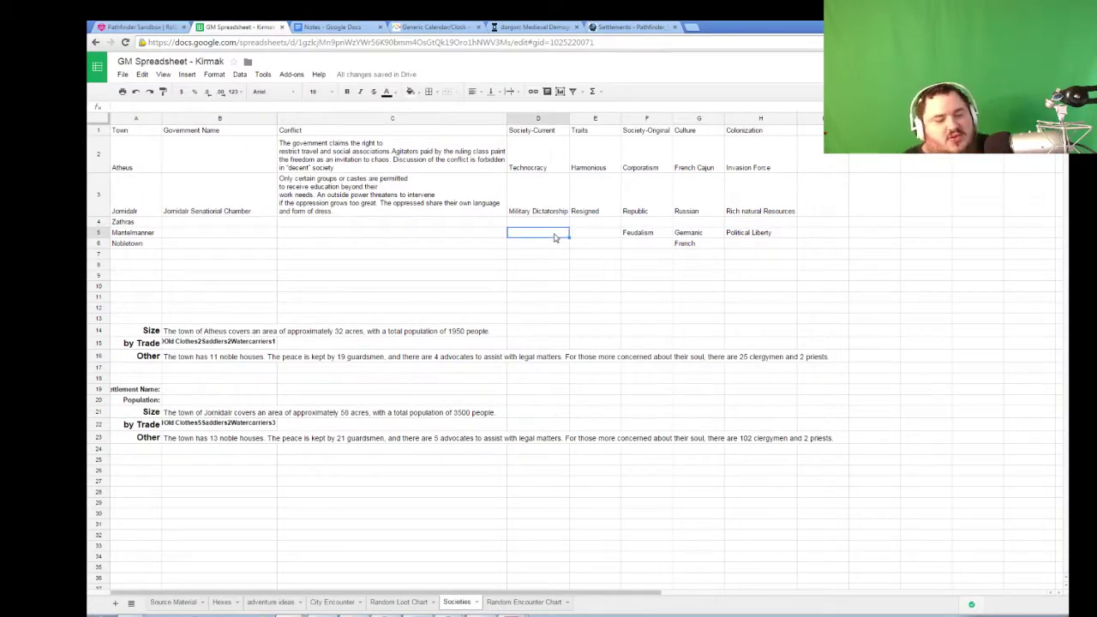
text(Oligar)
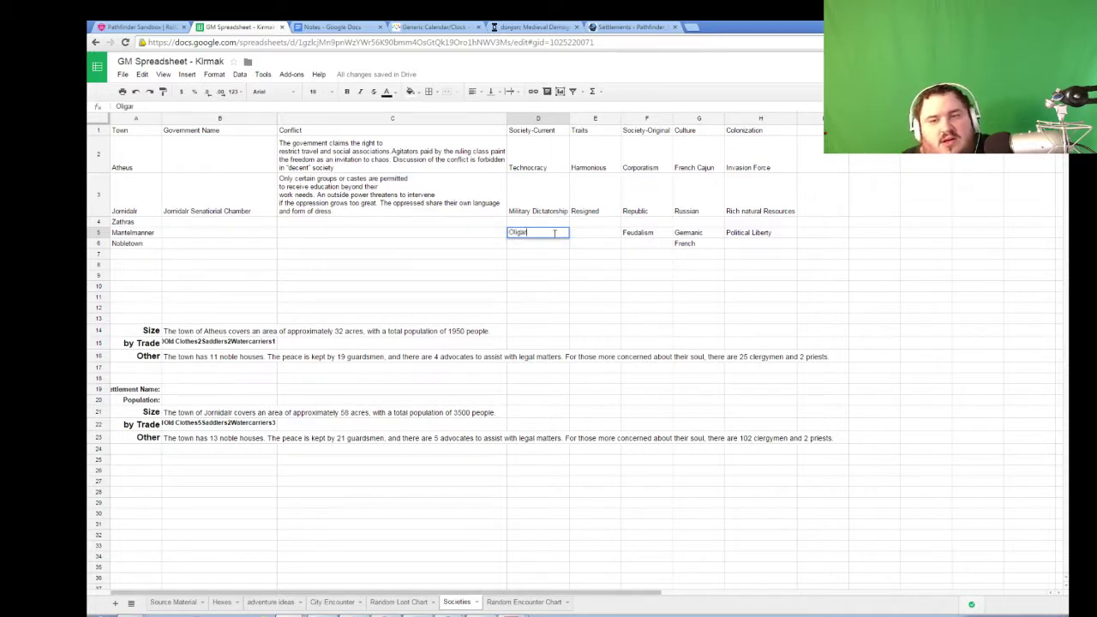
text(chy)
key(Return)
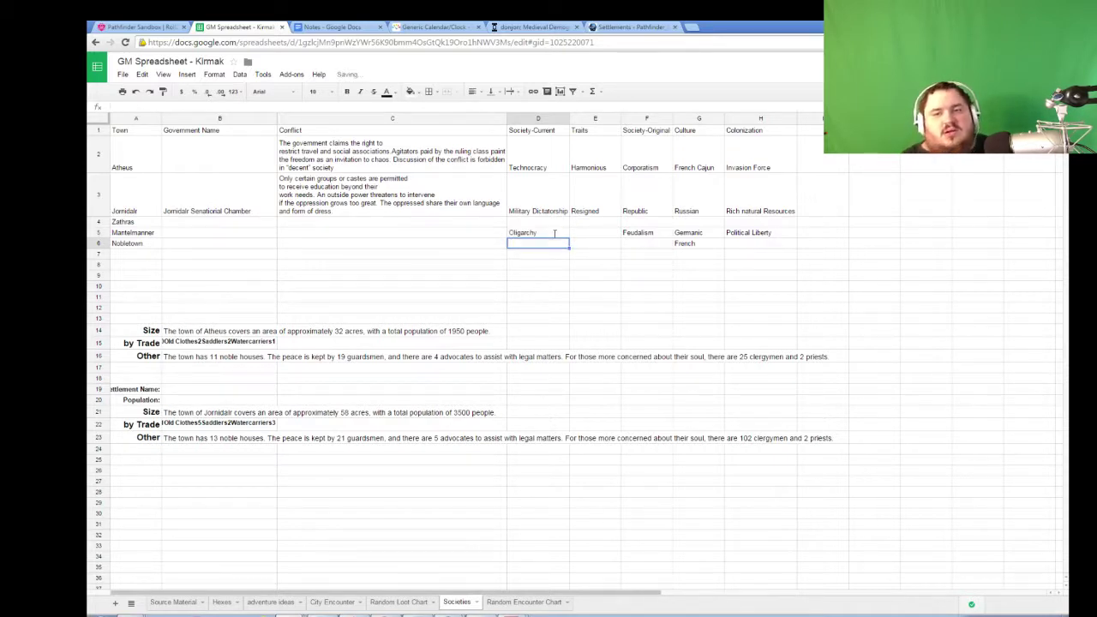
- Find the Societal Traits table in the rulebook and roll 1d20 in Roll20 for Mantelmanner's trait
click(566, 616)
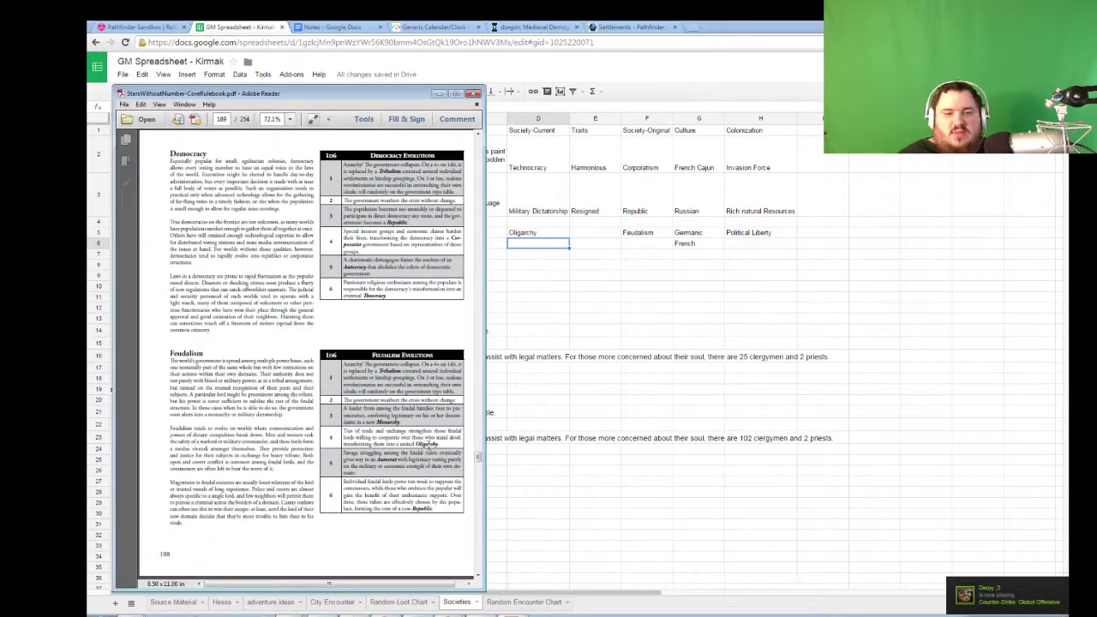
scroll(425, 445, down, 15)
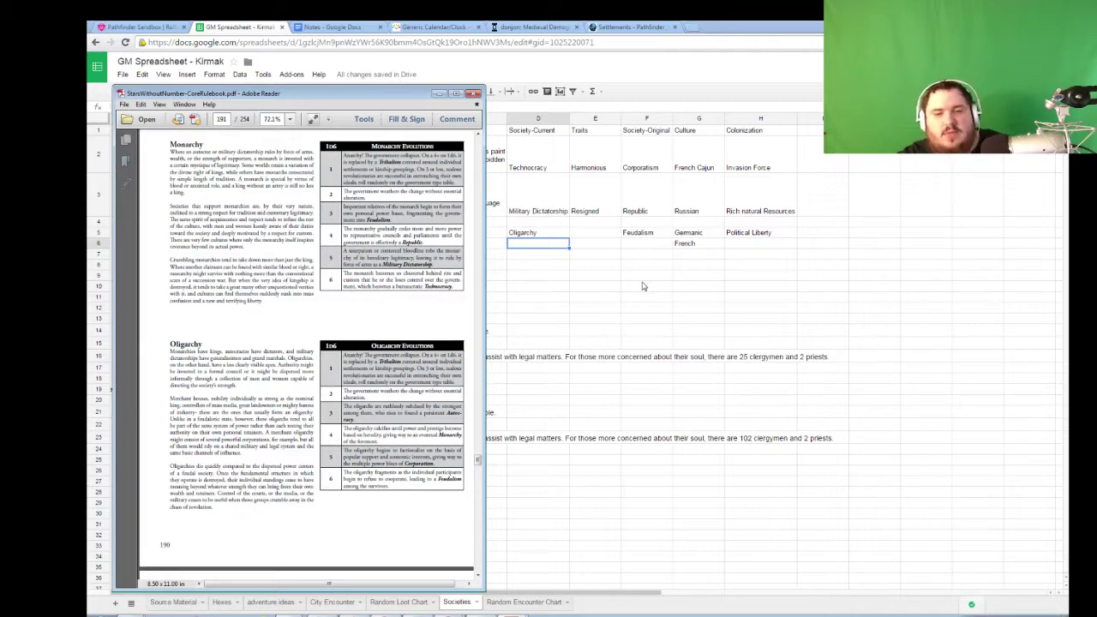
scroll(372, 299, down, 10)
scroll(374, 292, down, 5)
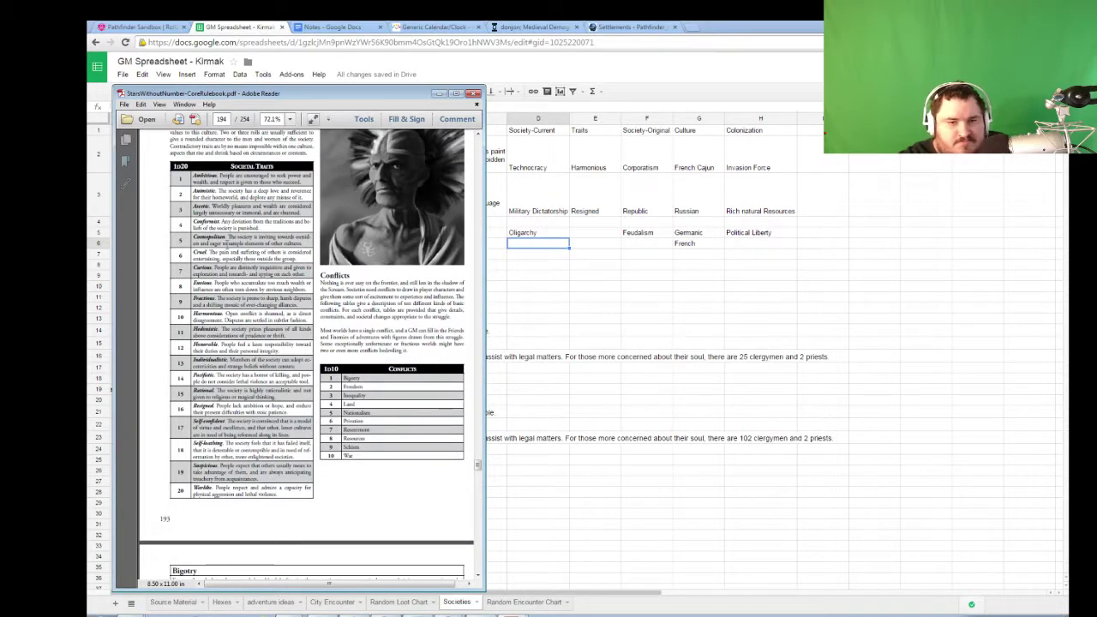
drag(214, 375, 200, 320)
click(199, 319)
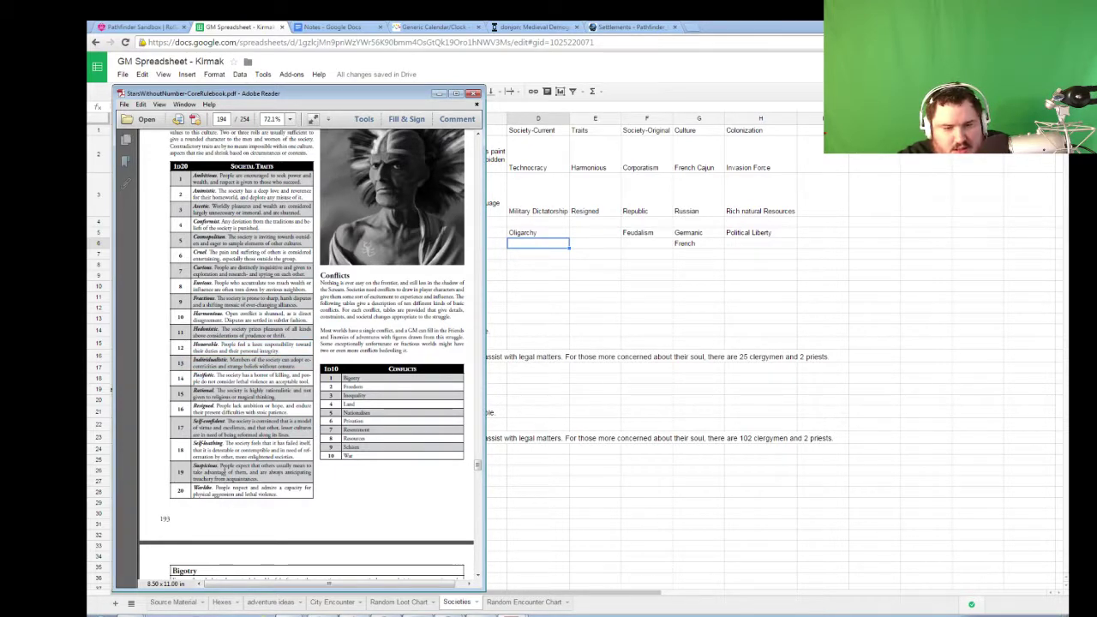
click(137, 26)
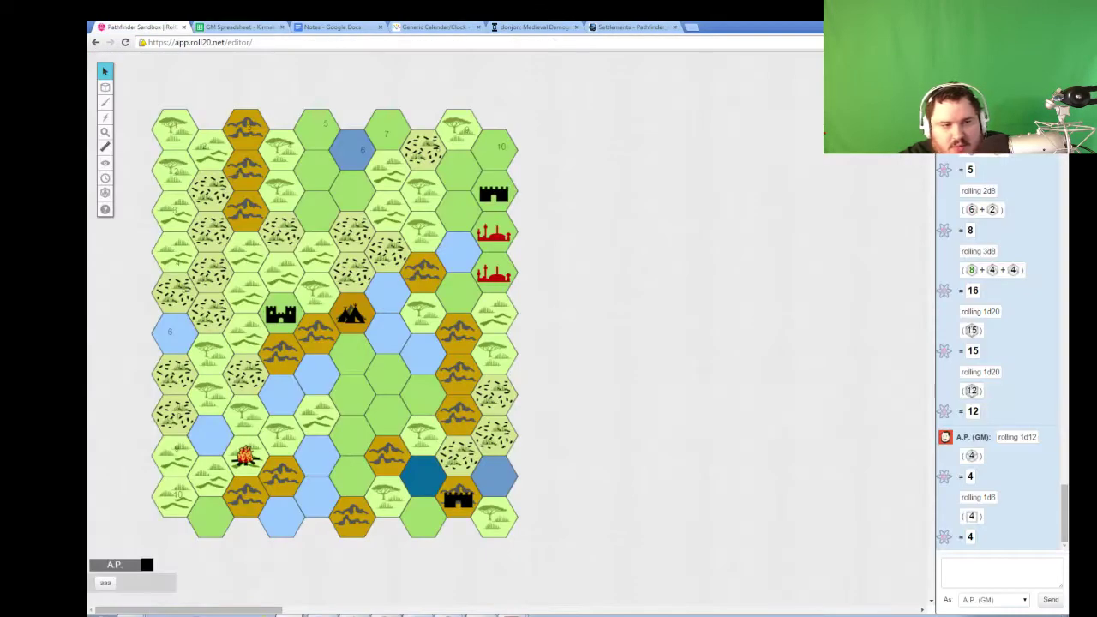
click(965, 566)
text(/roll 1d20)
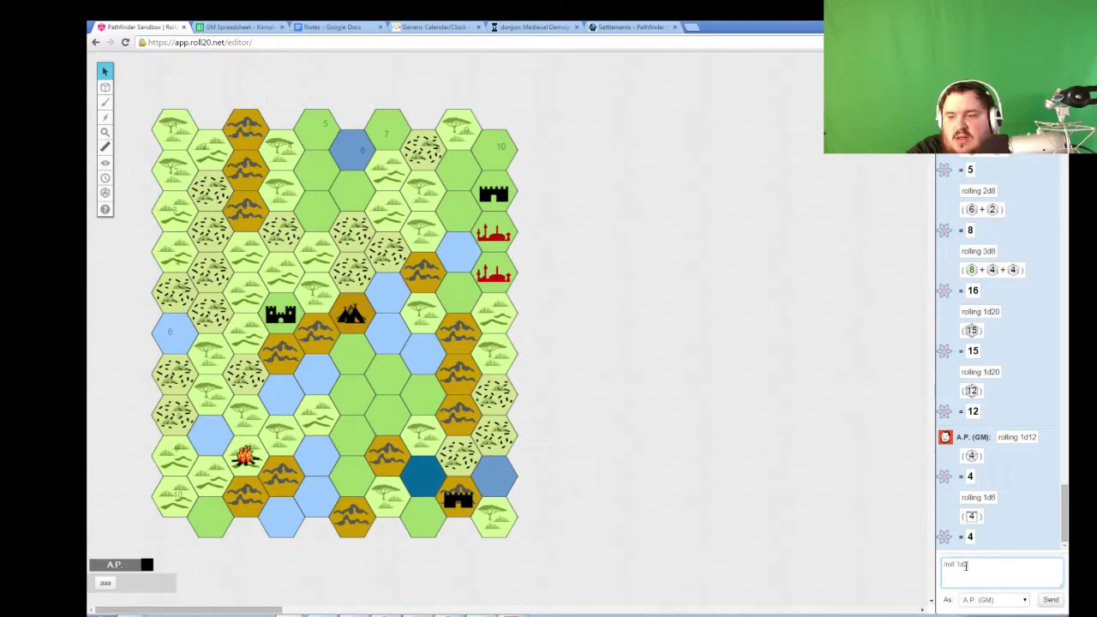
key(Return)
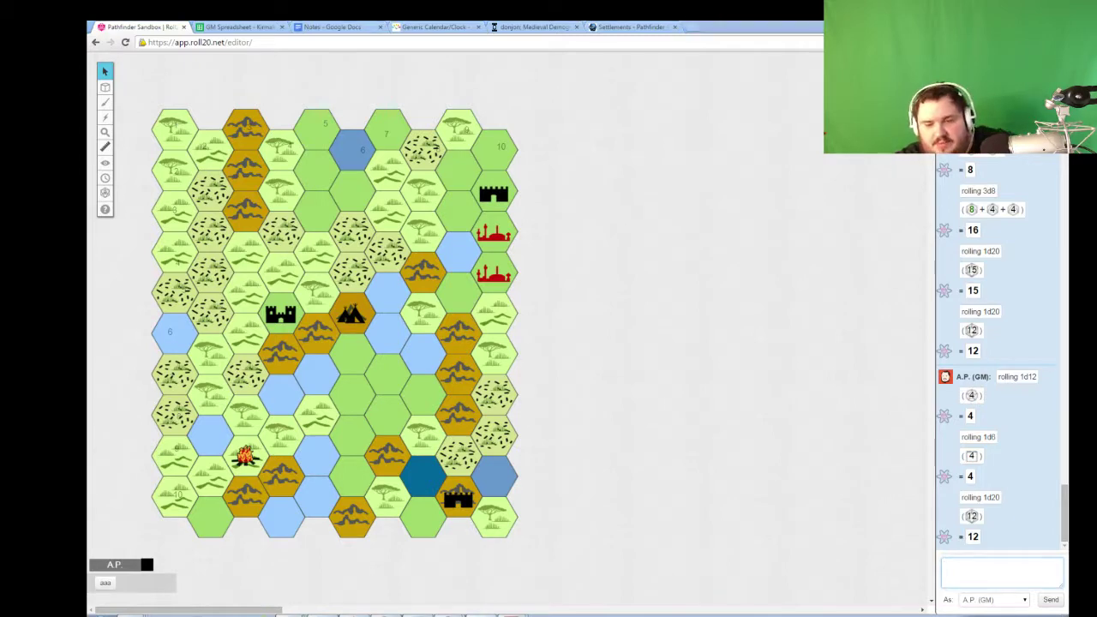
- Look up row 12 of the Societal Traits table and enter "Honorable" as Mantelmanner's trait in E5 of the GM Spreadsheet
click(511, 613)
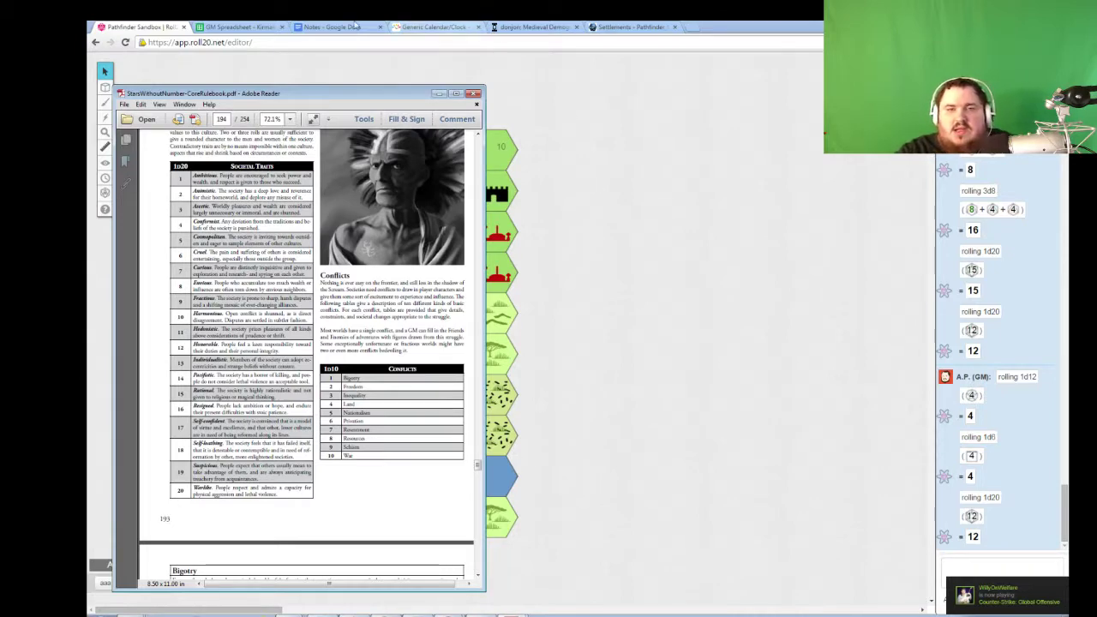
key(ctrl+Tab)
click(593, 234)
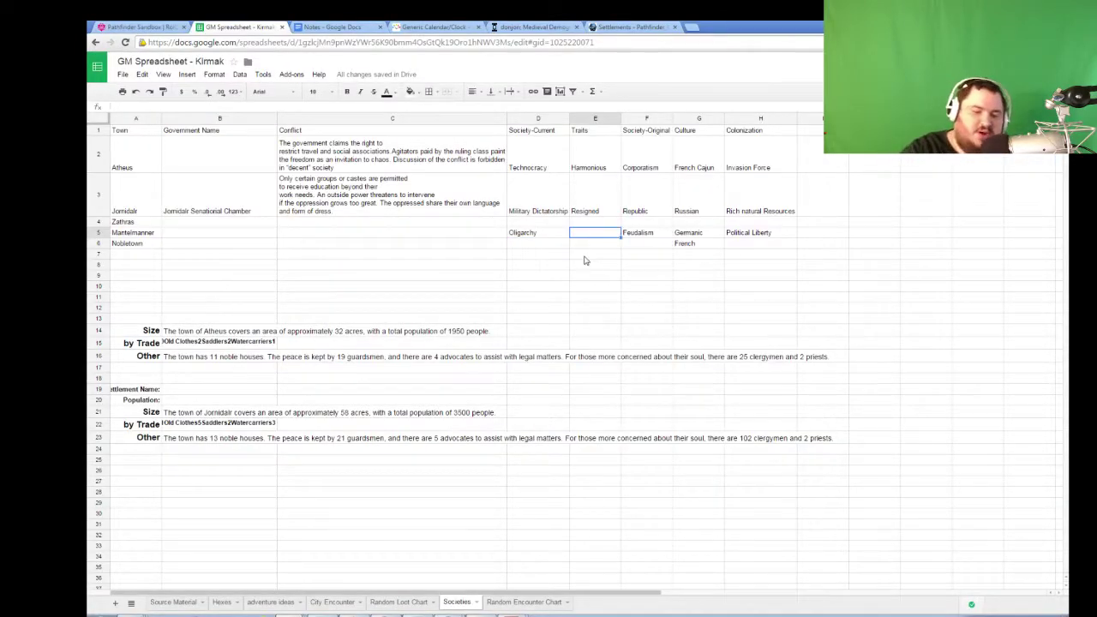
text(Honorable)
key(Return)
key(Up)
key(Delete)
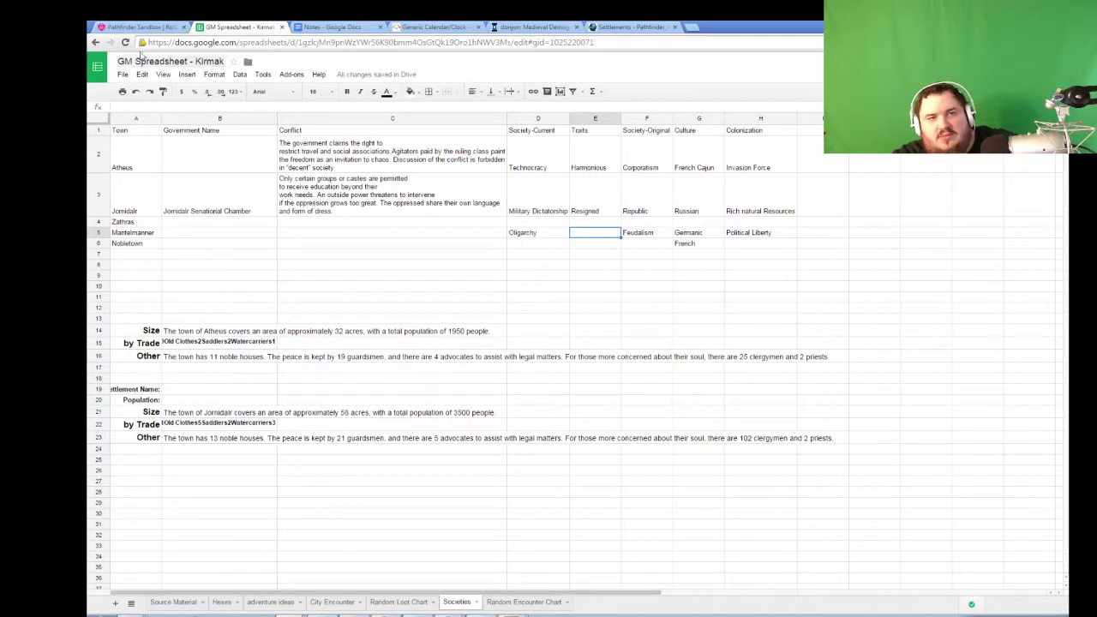
text(Honorable)
key(Return)
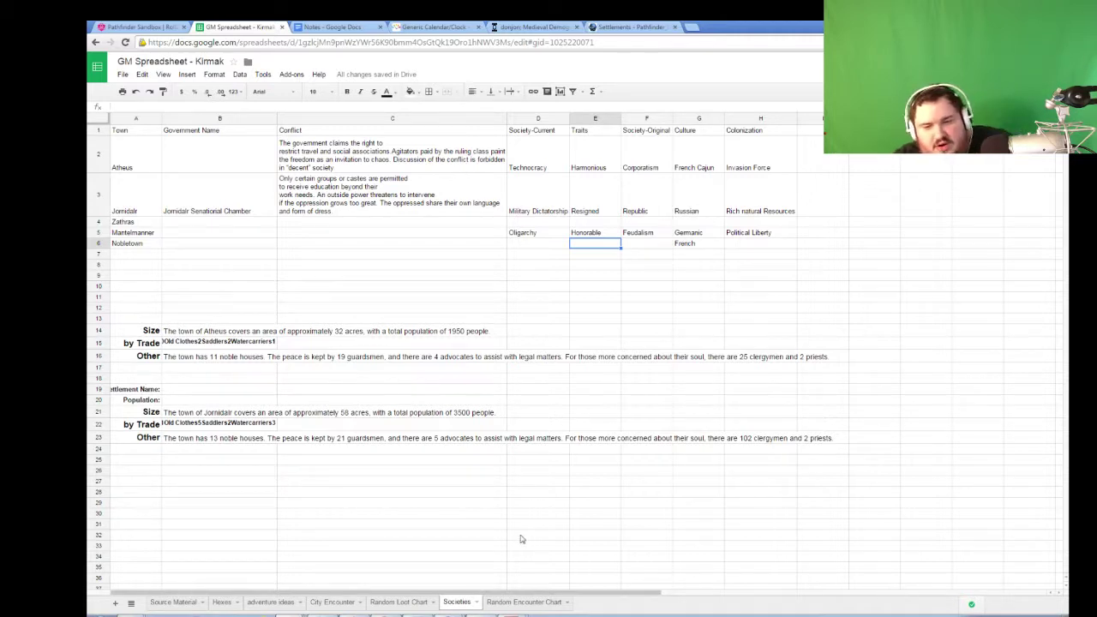
- Find the Resentment conflict table in the rulebook and roll 3d8 in Roll20 for Mantelmanner's details, constraints and changes
key(alt+Tab)
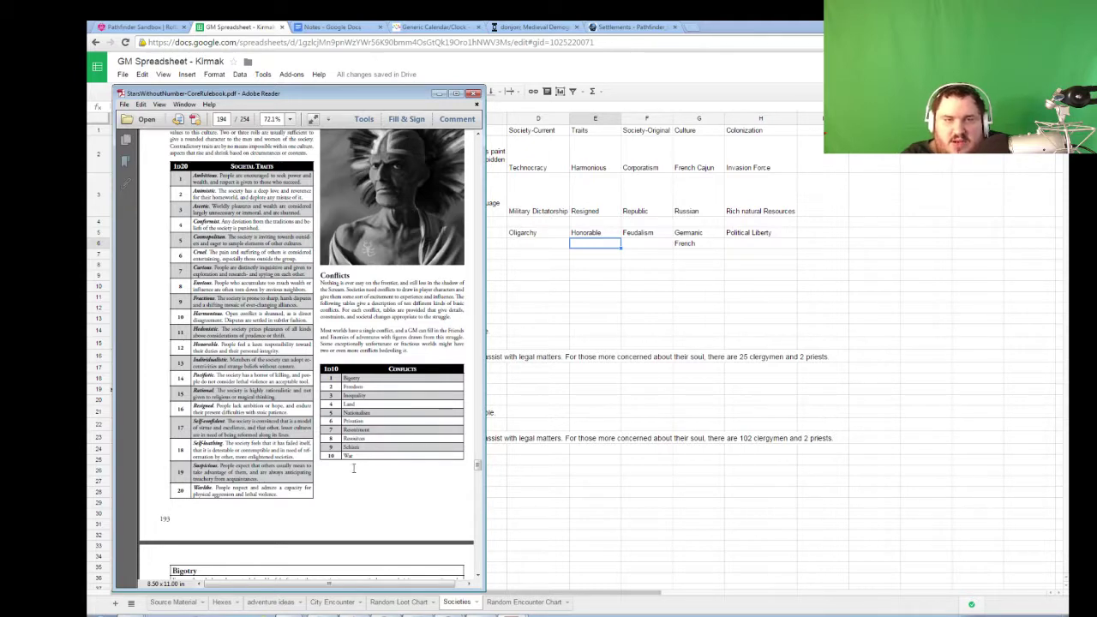
click(544, 247)
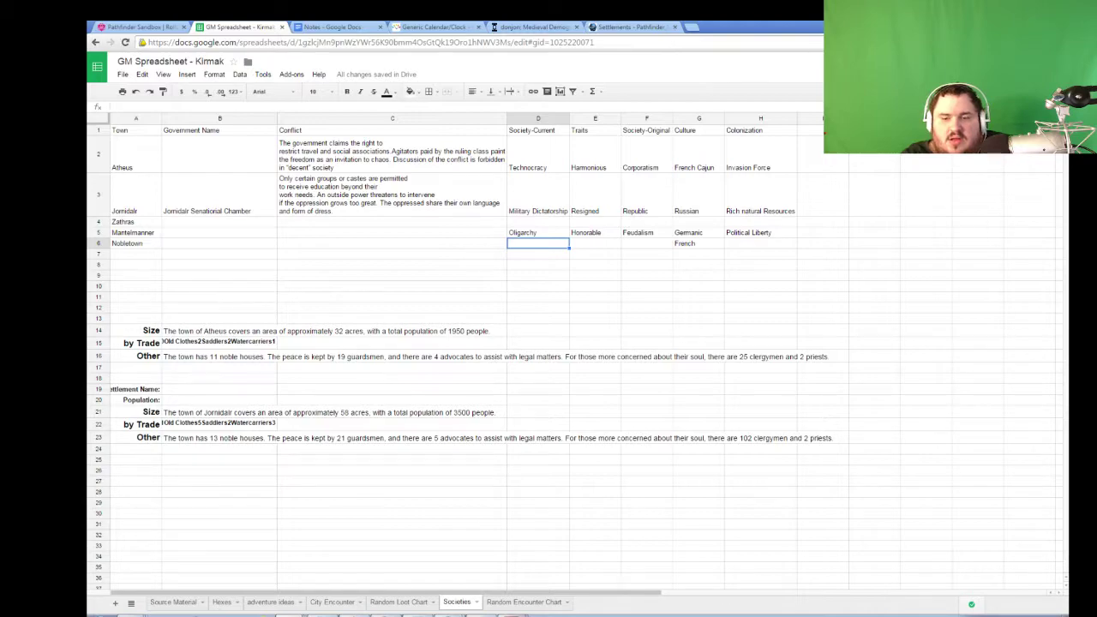
key(alt+Tab)
scroll(337, 393, down, 5)
scroll(336, 392, down, 10)
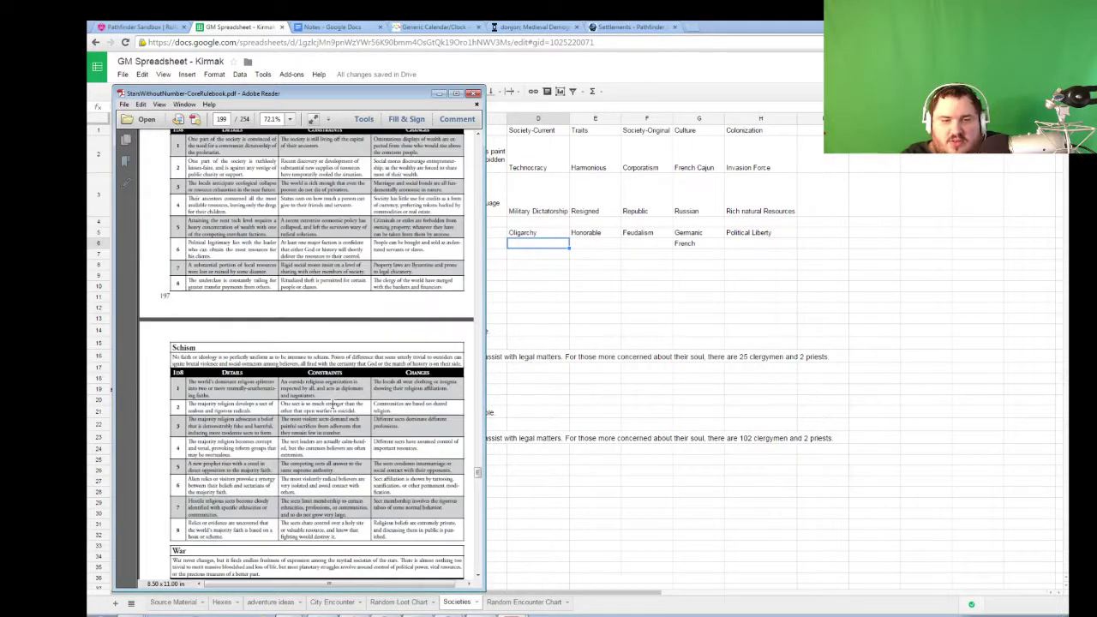
scroll(326, 403, up, 4)
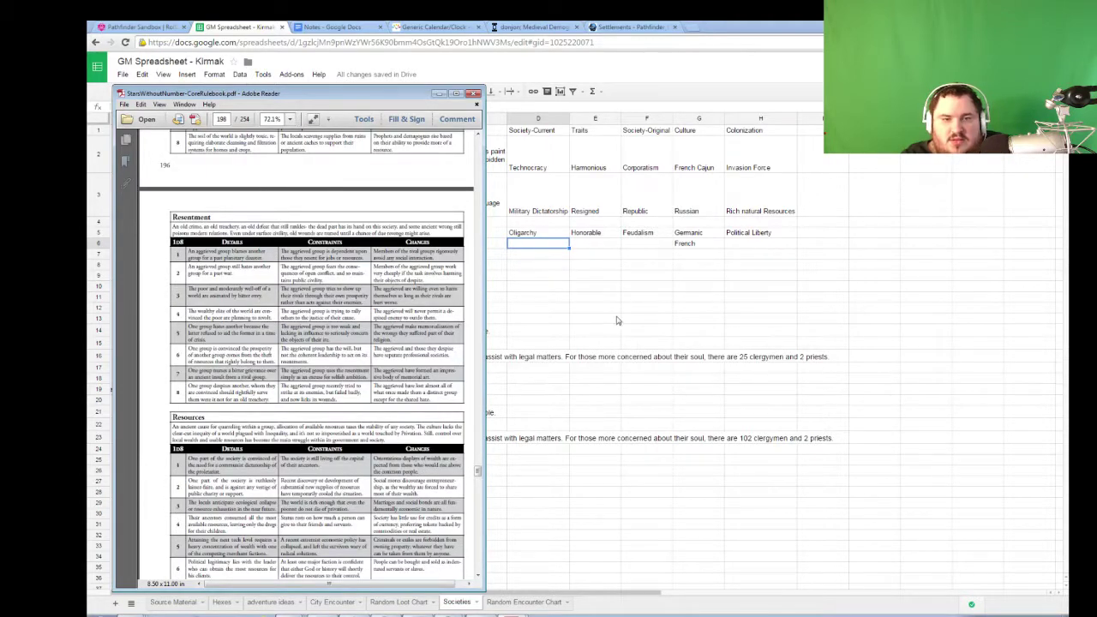
click(614, 312)
click(190, 26)
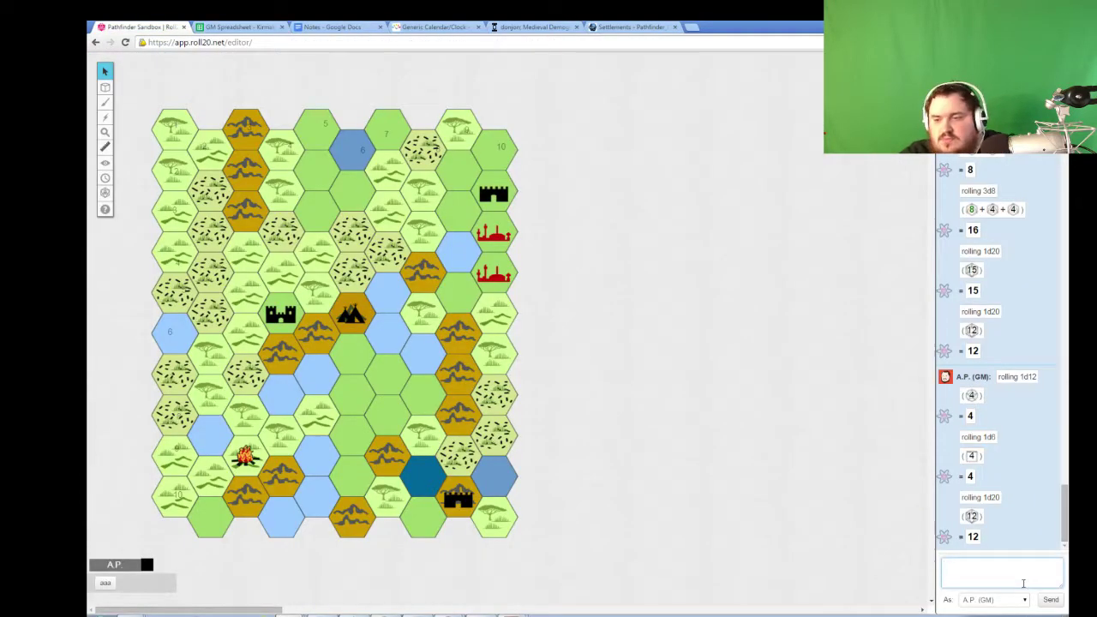
text(/r 1d20)
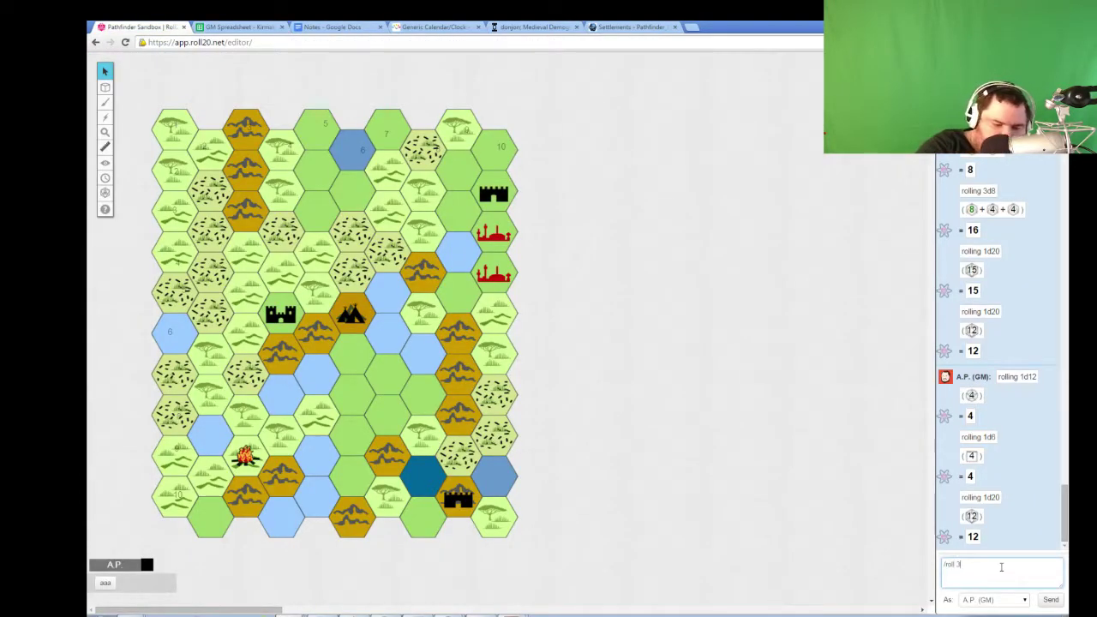
key(Return)
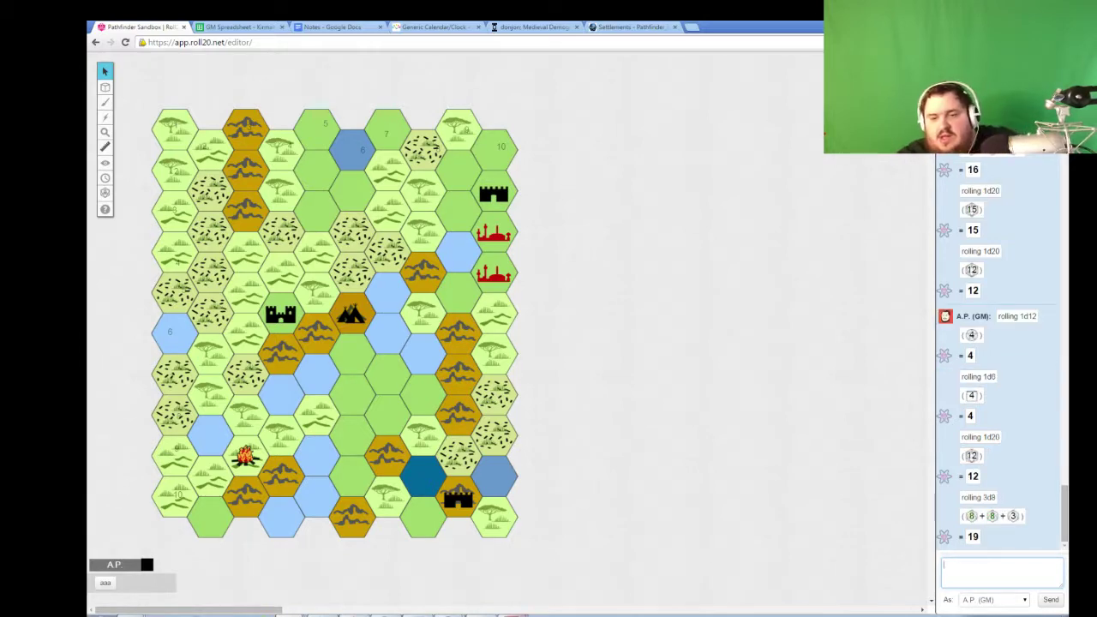
- Copy the row 8 Details text from the rulebook's Resentment table into Mantelmanner's Conflict cell C5 in the GM Spreadsheet
click(506, 613)
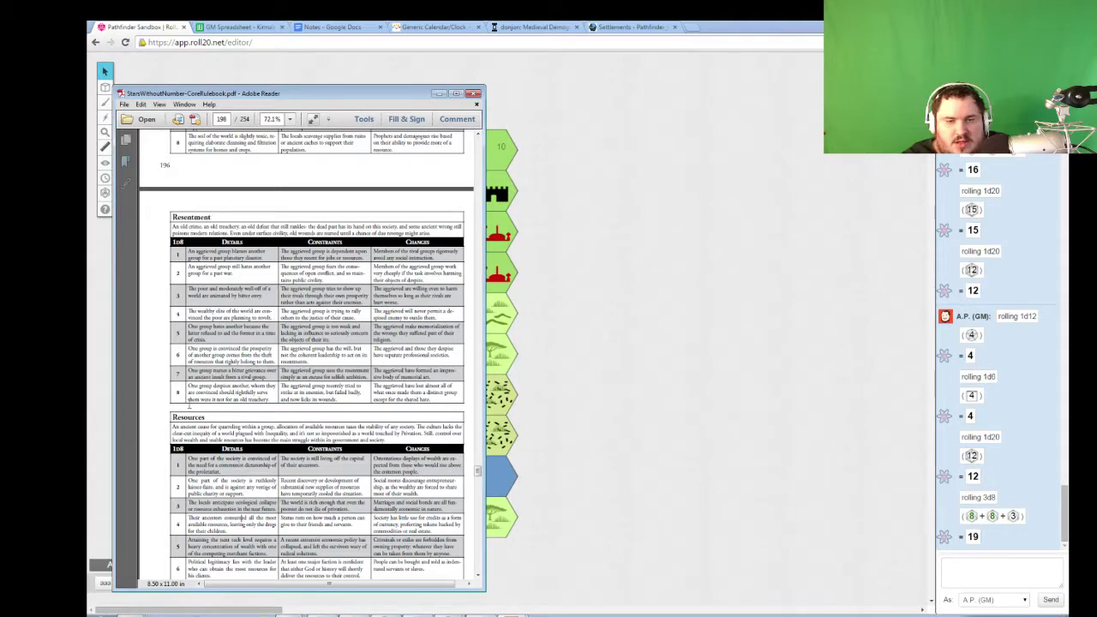
drag(187, 384, 269, 407)
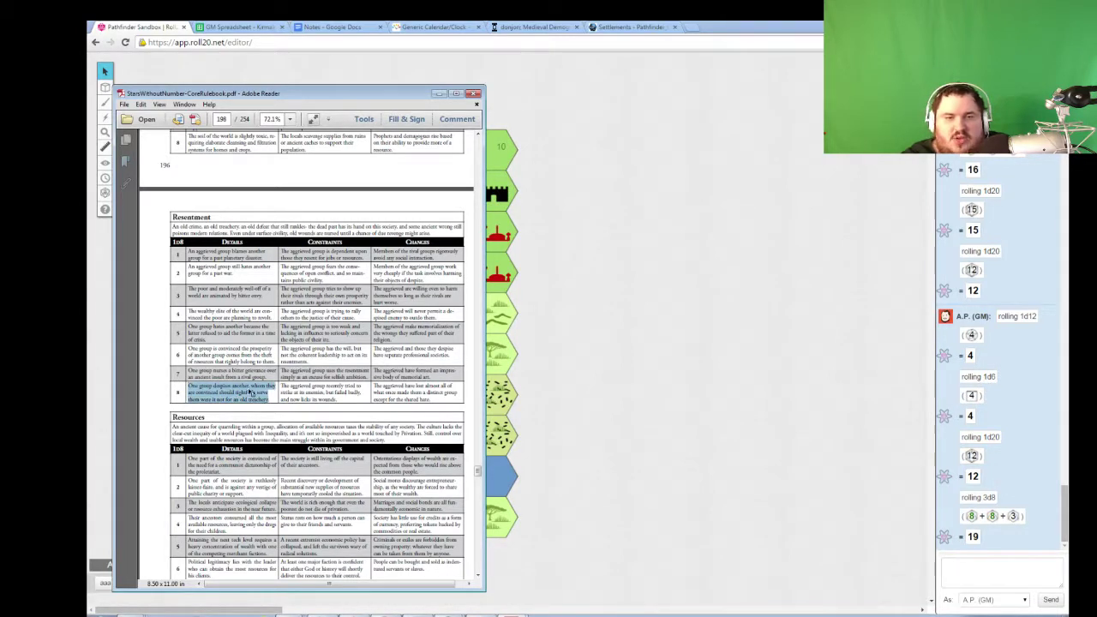
click(249, 391)
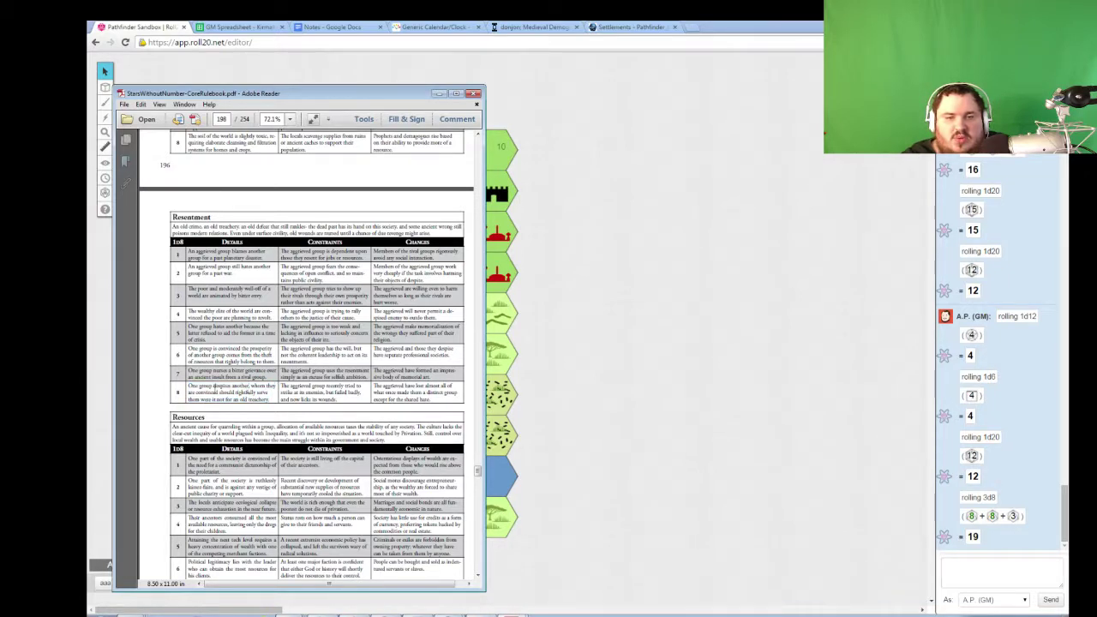
drag(188, 386, 265, 401)
key(ctrl+c)
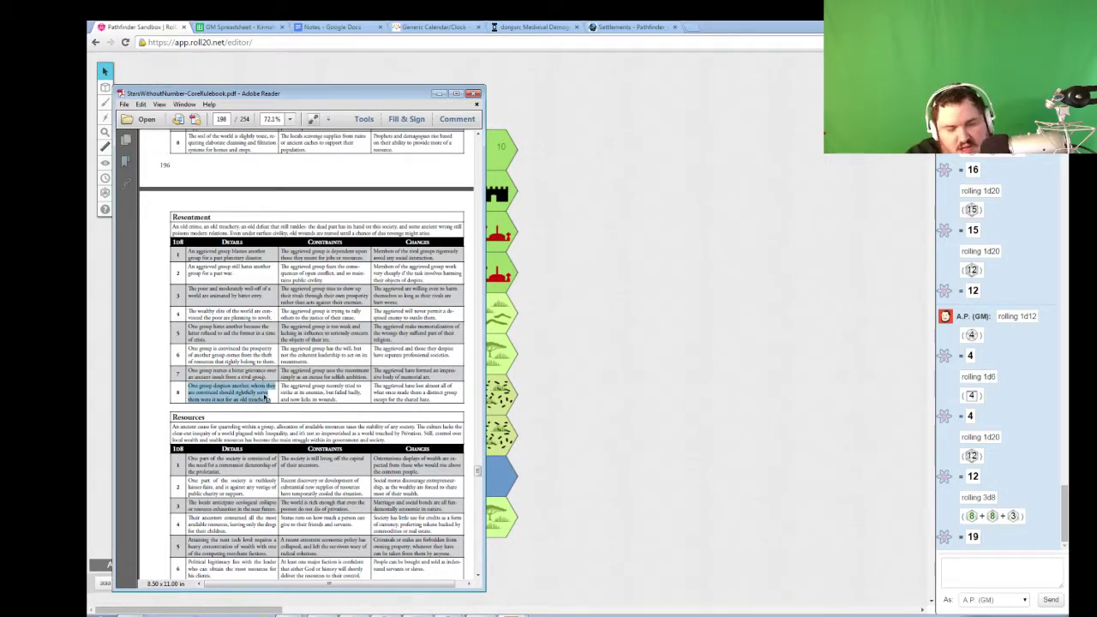
click(562, 307)
click(266, 26)
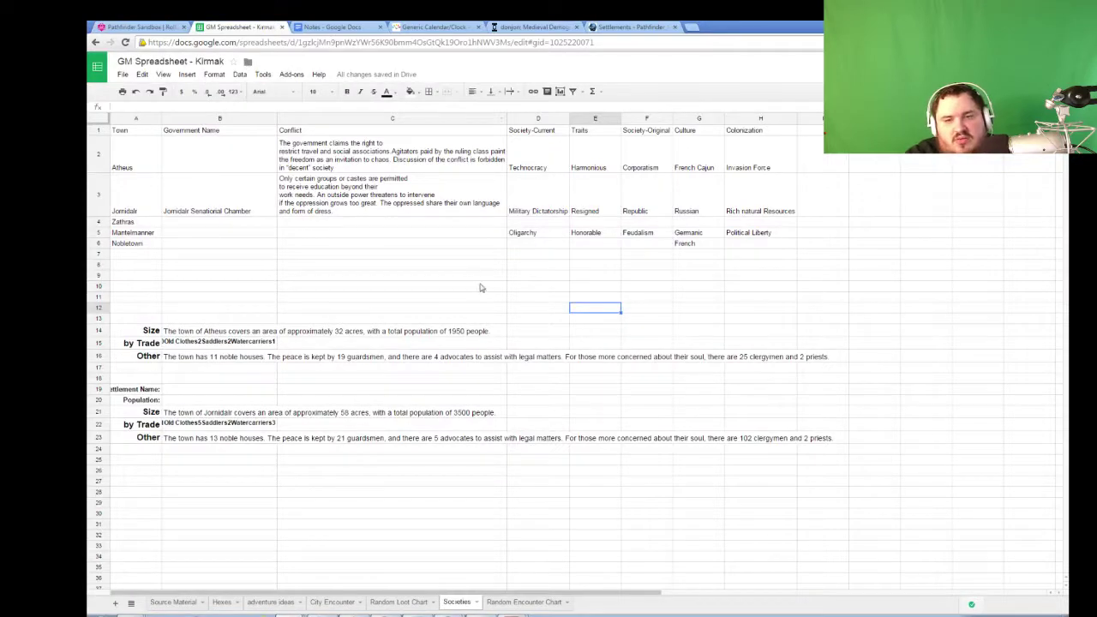
click(340, 234)
double_click(340, 233)
key(ctrl+v)
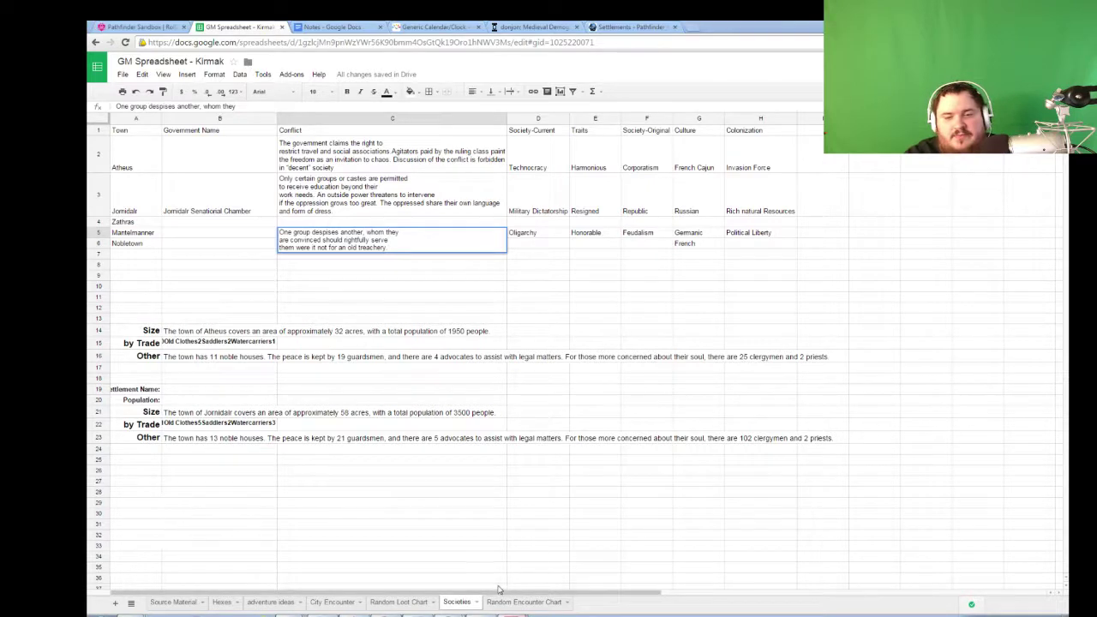
- Copy the row 8 Constraints text from the rulebook's Resentment table and append it to Mantelmanner's Conflict cell C5 in the GM Spreadsheet
click(503, 612)
click(307, 407)
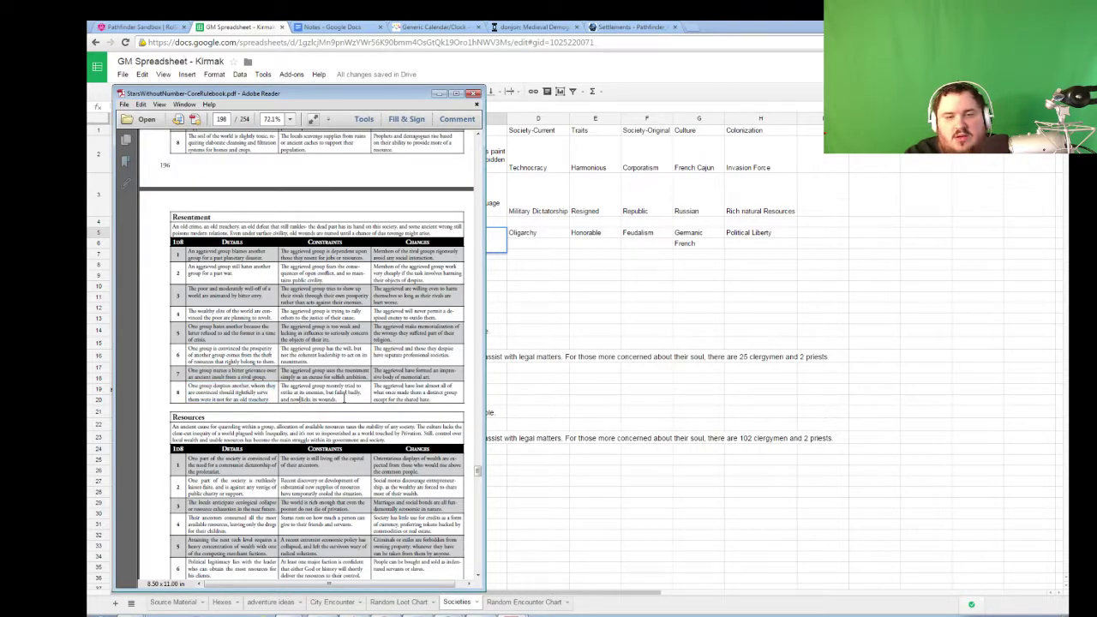
drag(329, 391, 280, 384)
key(ctrl+c)
click(331, 392)
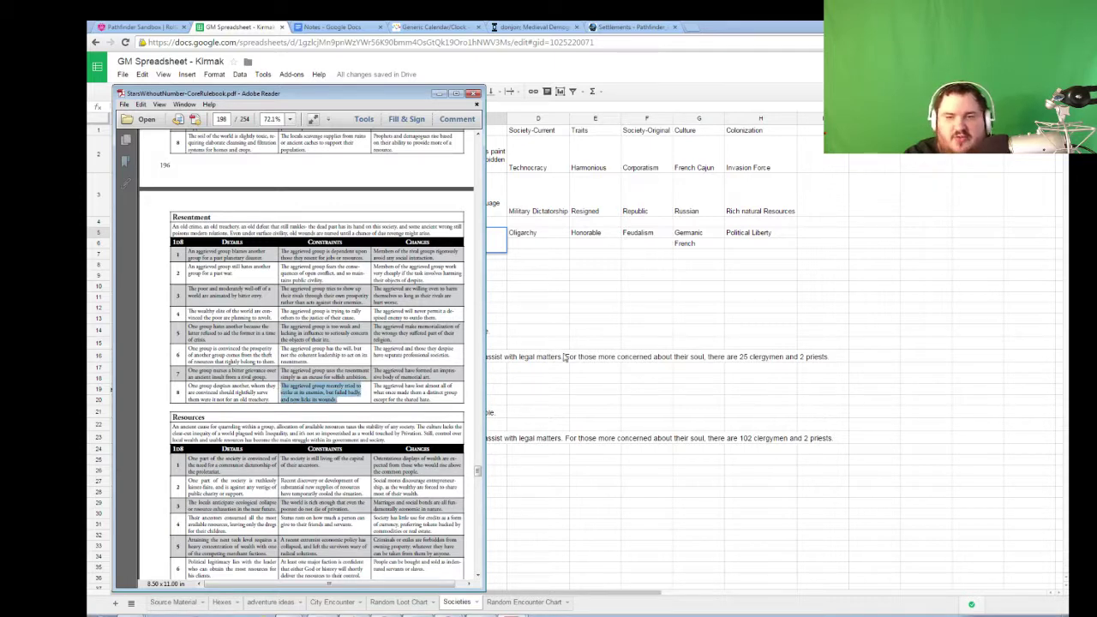
click(495, 248)
key(ctrl+v)
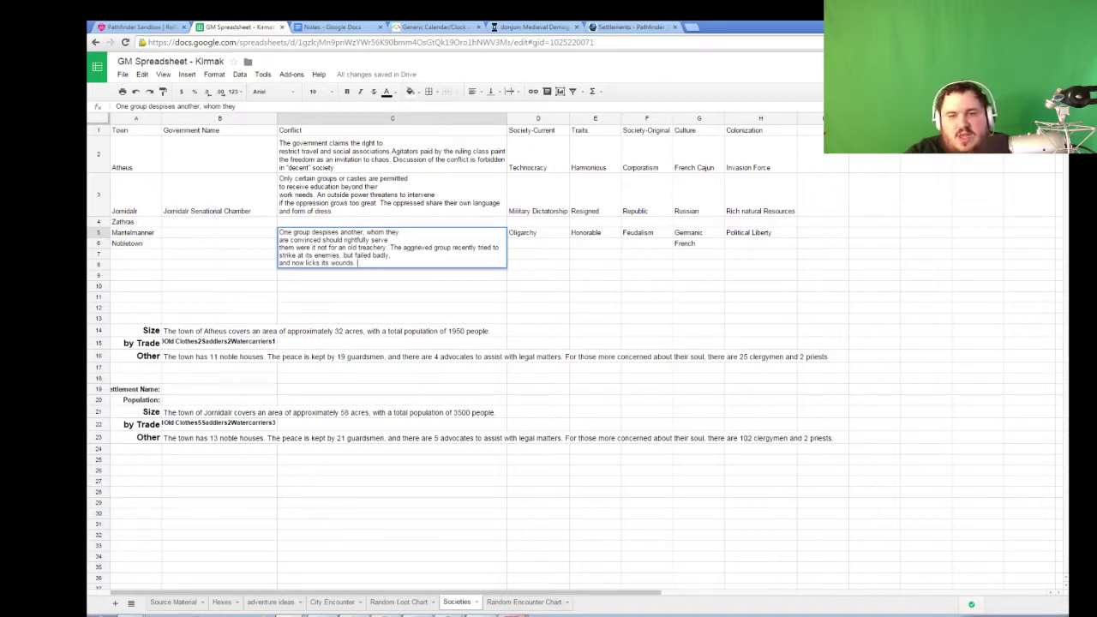
- Check the 3d8 roll in Roll20 and append the Resentment table's row 3 Changes text to Mantelmanner's Conflict cell C5
key(alt+Tab)
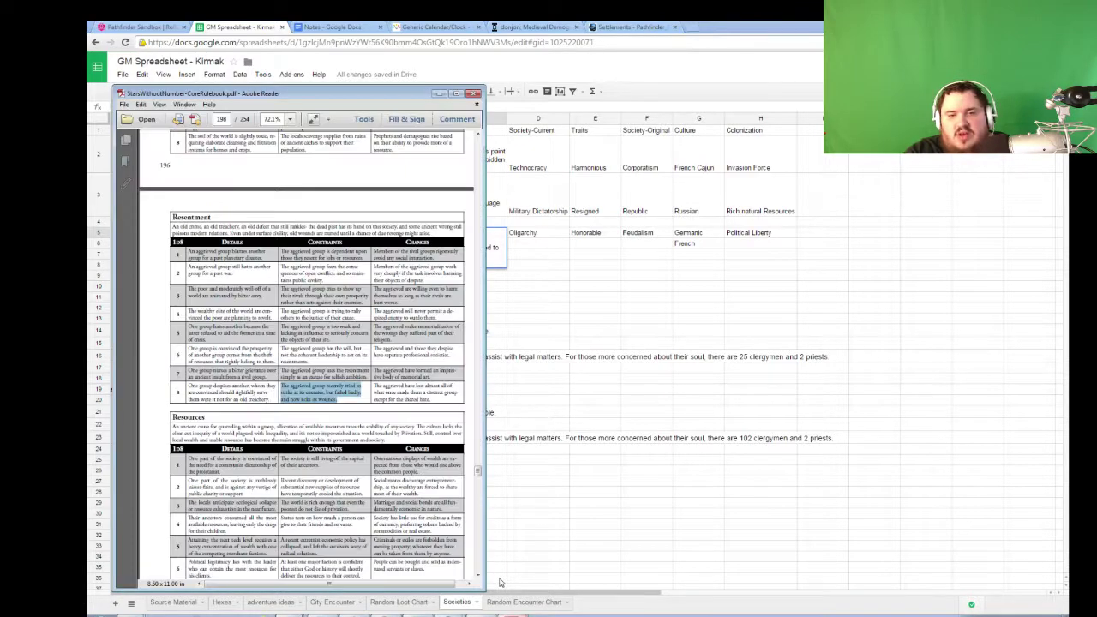
click(142, 26)
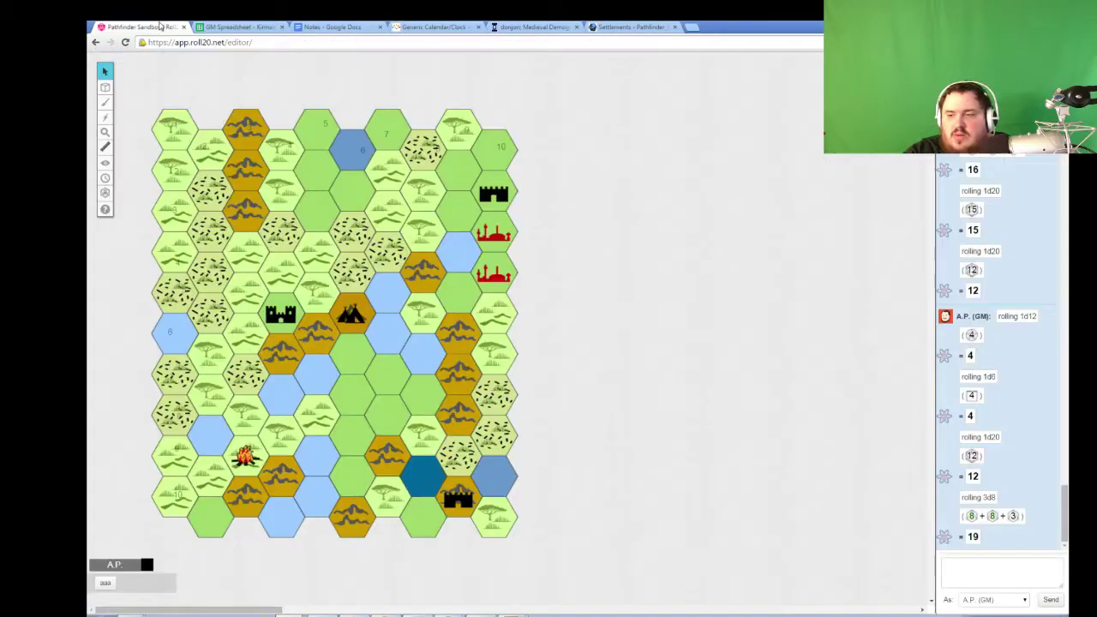
key(alt+Tab)
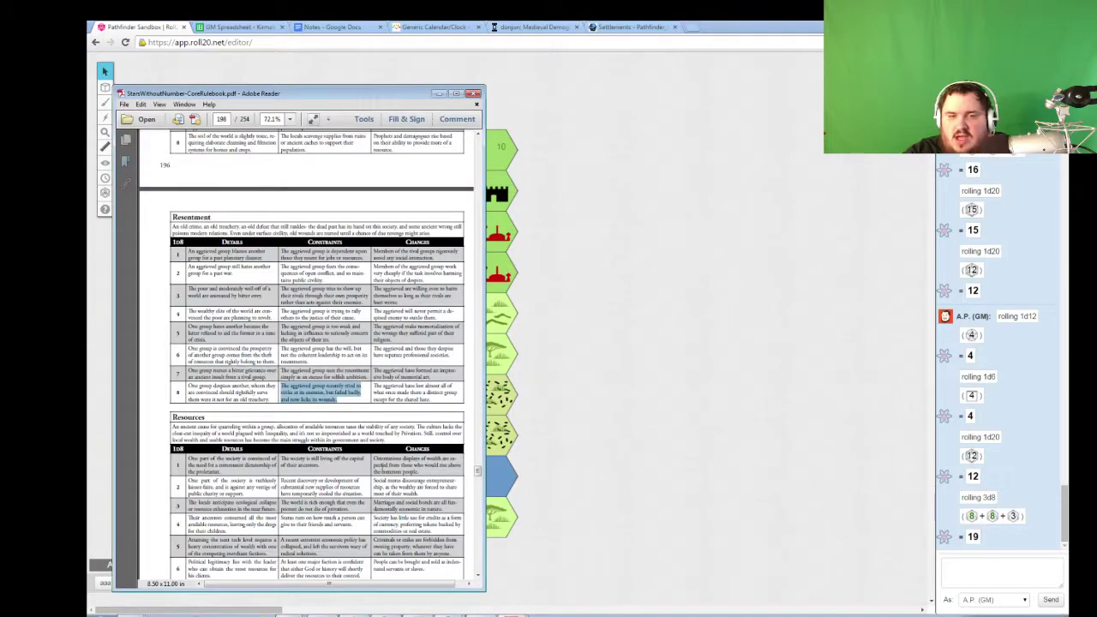
click(399, 306)
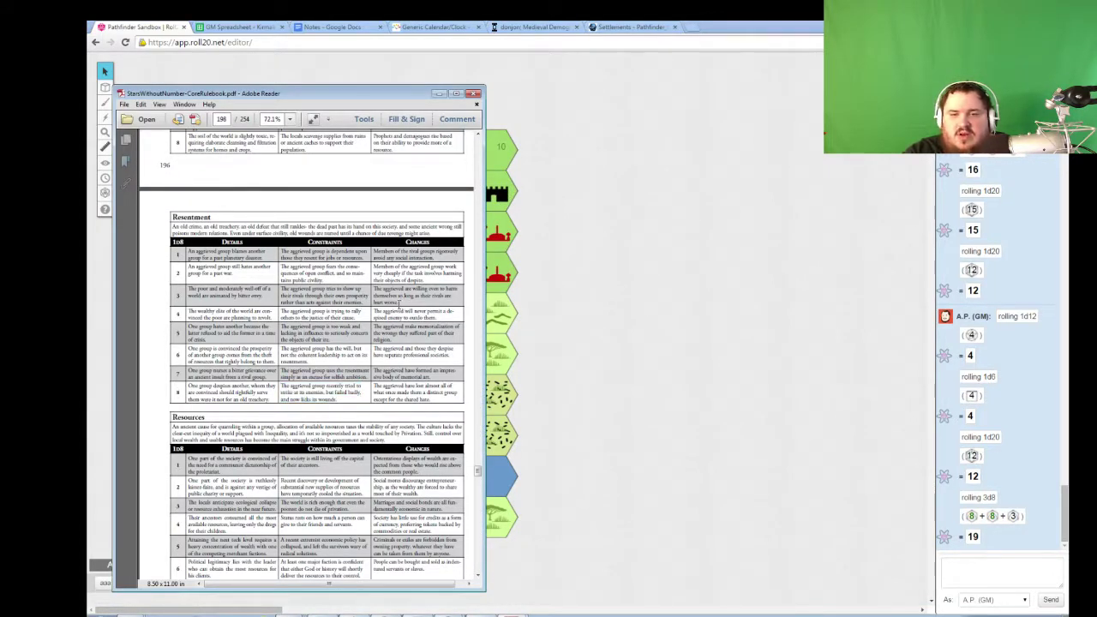
drag(398, 304, 374, 288)
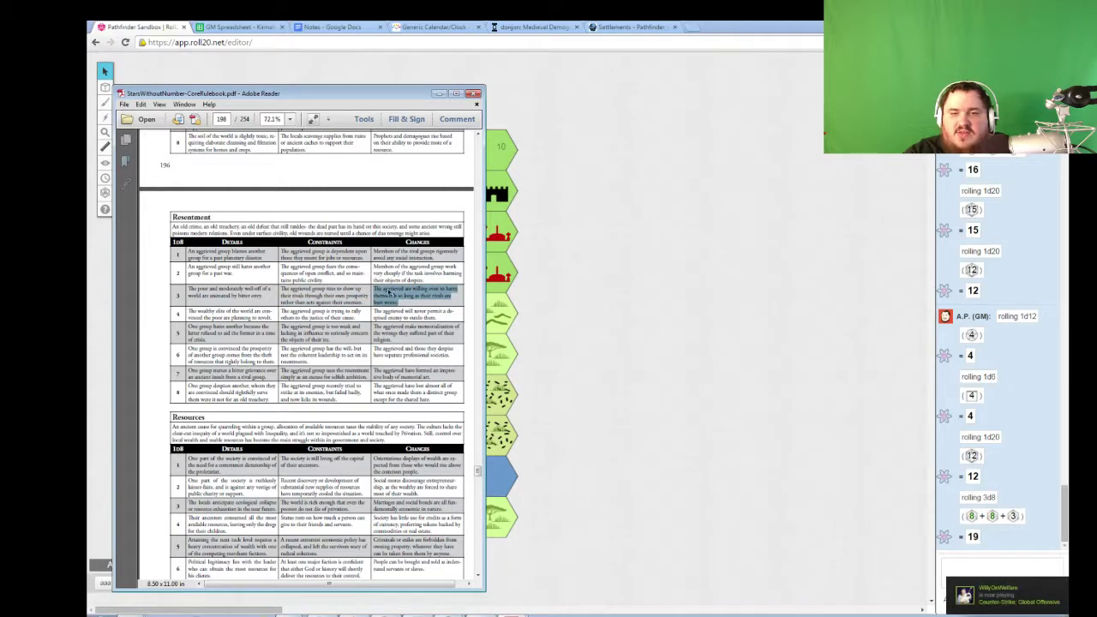
right_click(390, 293)
click(396, 297)
click(605, 287)
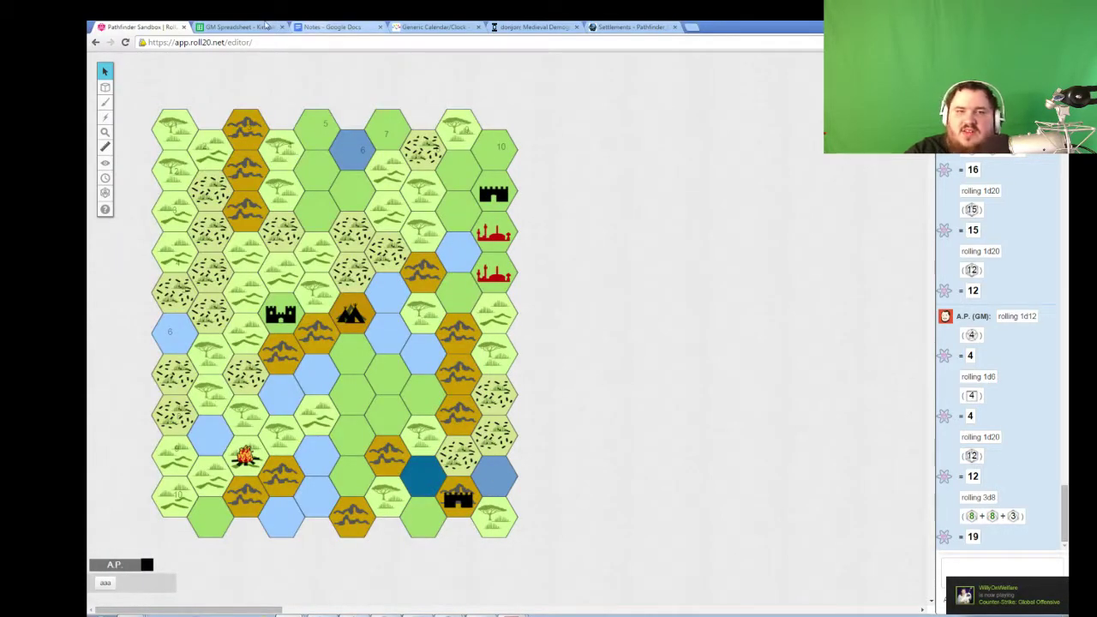
click(265, 25)
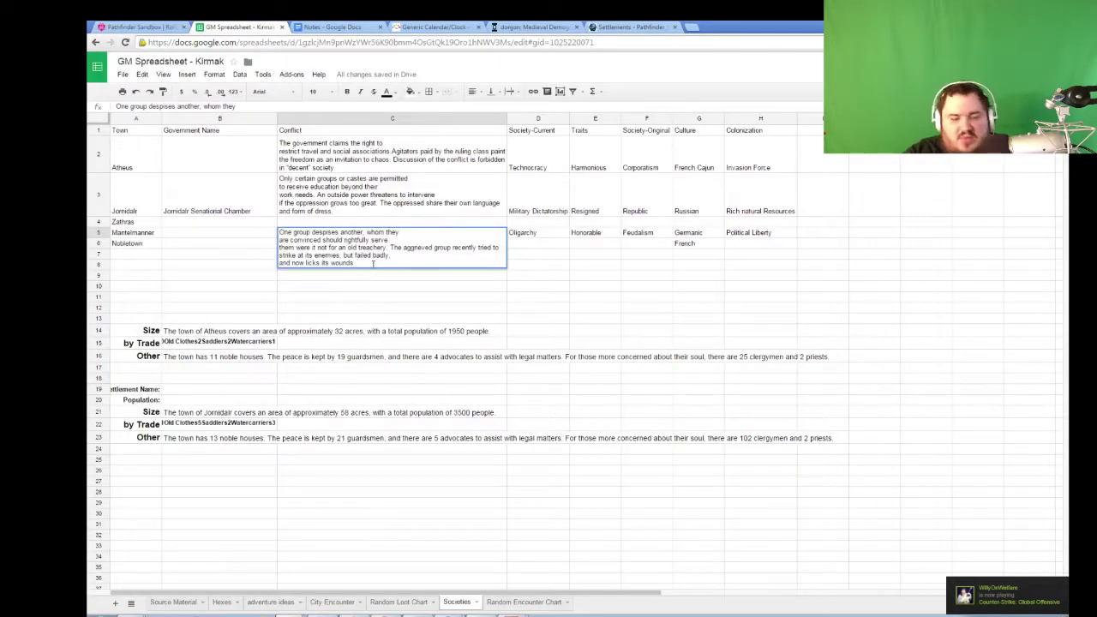
key(ctrl+v)
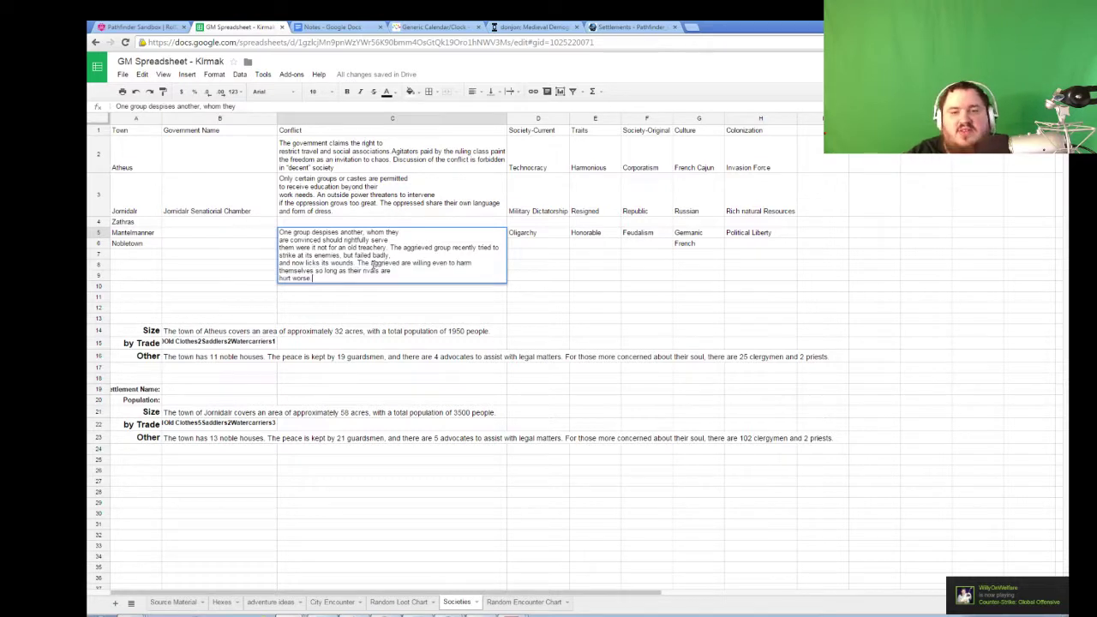
click(445, 312)
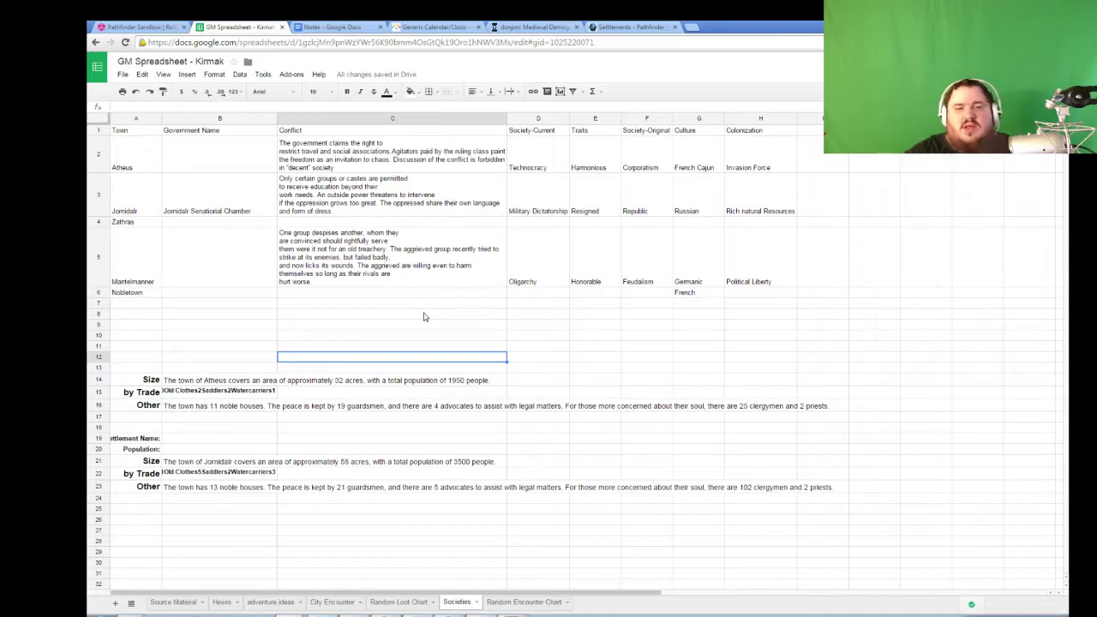
- Enter "Manner Tribal Council" as Mantelmanner's government name in B5
click(225, 260)
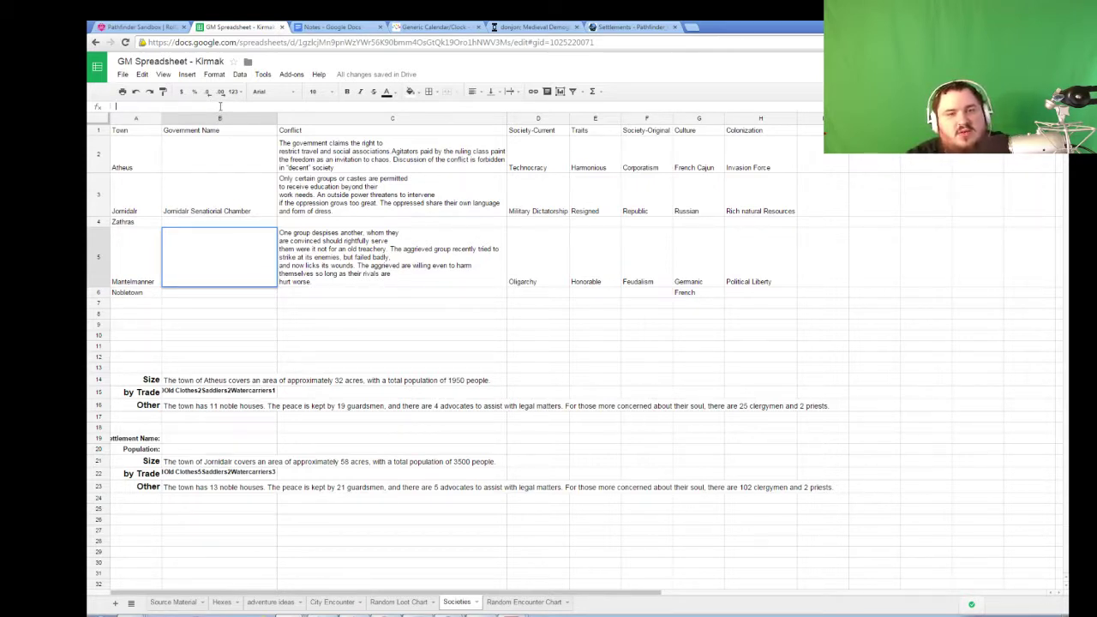
text(Manner )
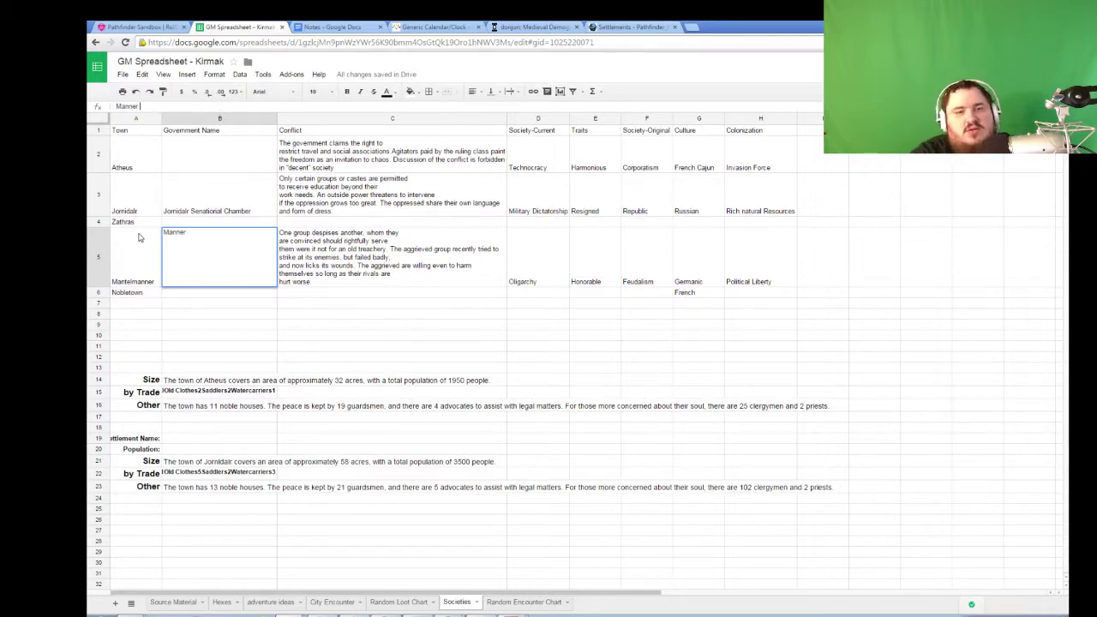
text(Tribal Council)
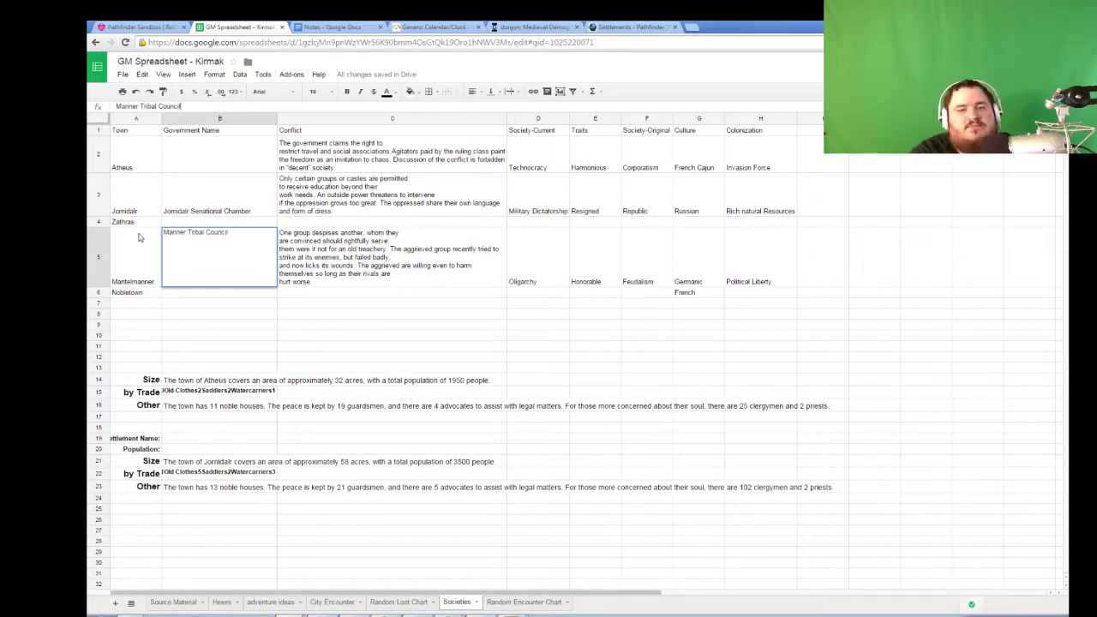
key(Return)
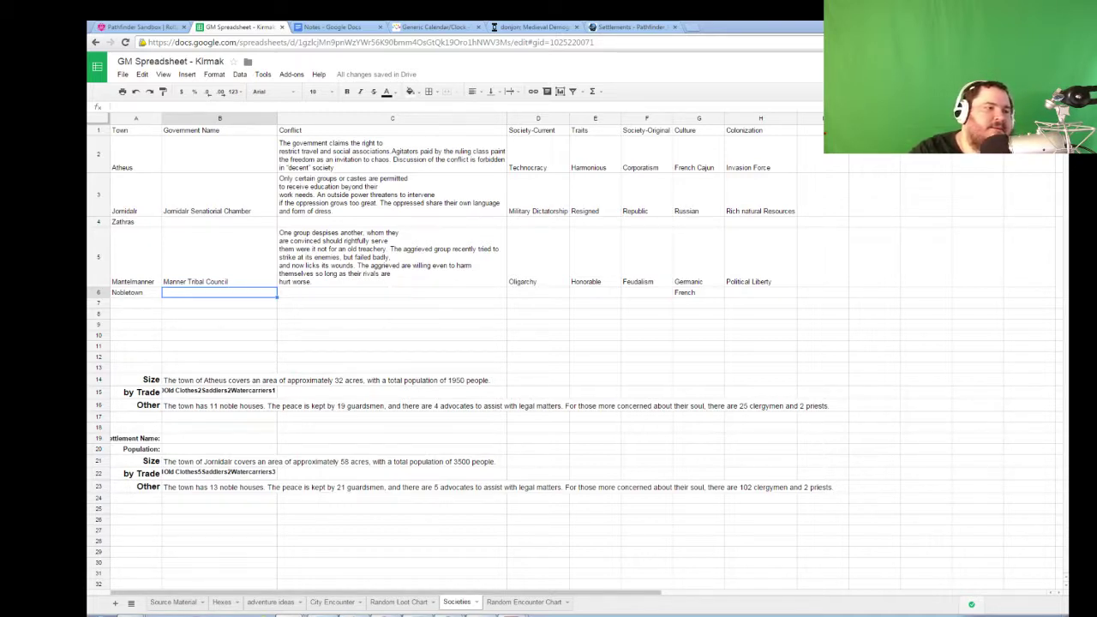
- Rename the town Nobletown to "Meilleur" in A6 and enter "Houses" as its government name in B6
click(122, 295)
double_click(122, 295)
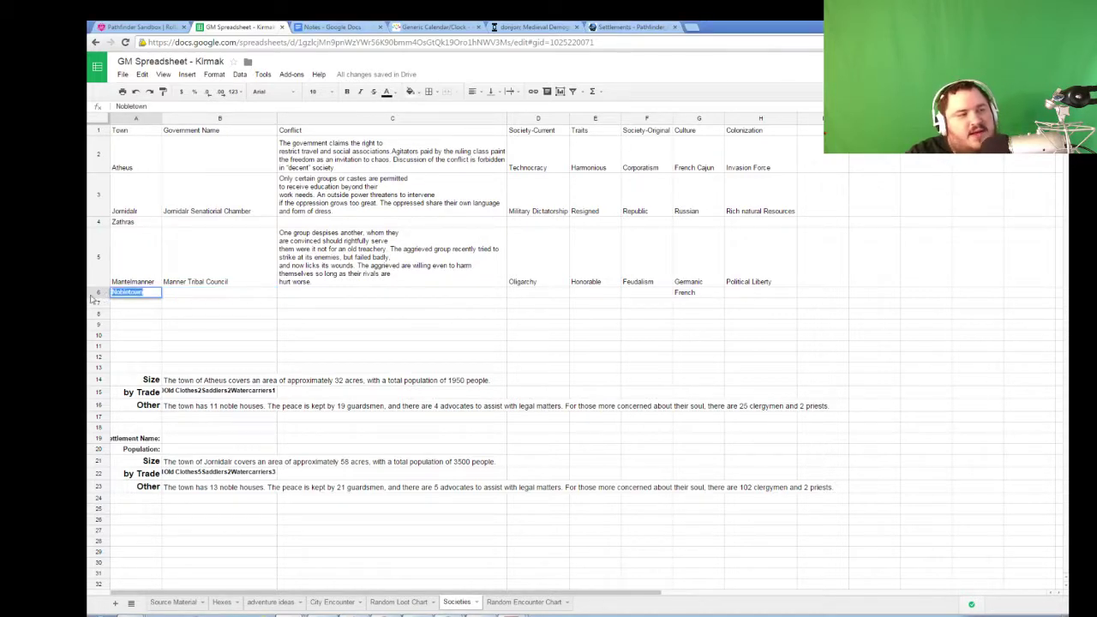
text(Meilleur)
key(Return)
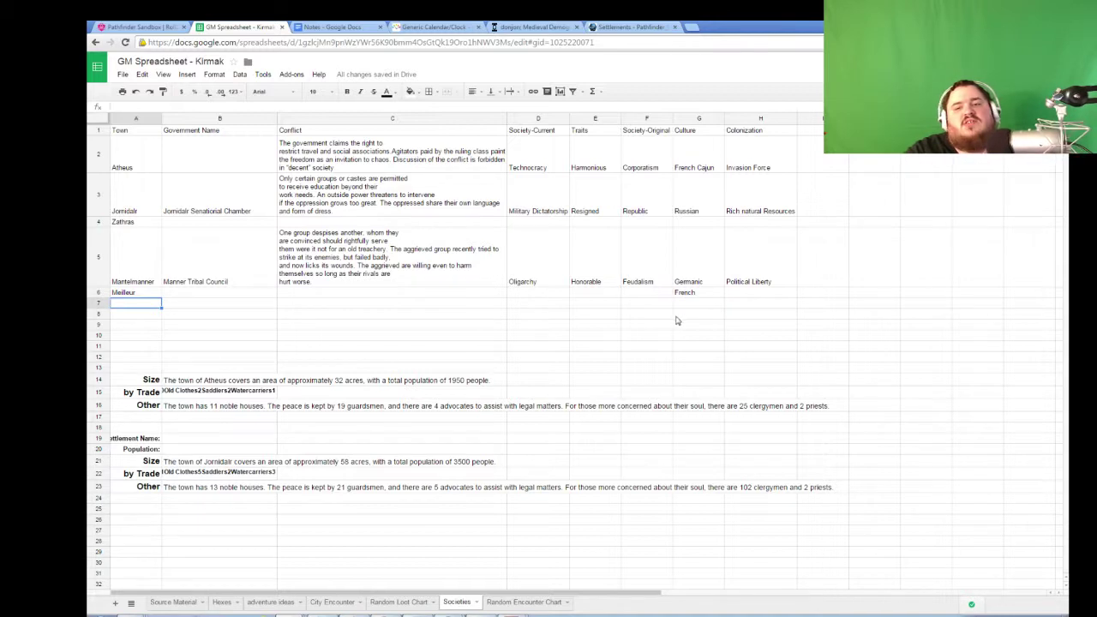
double_click(228, 292)
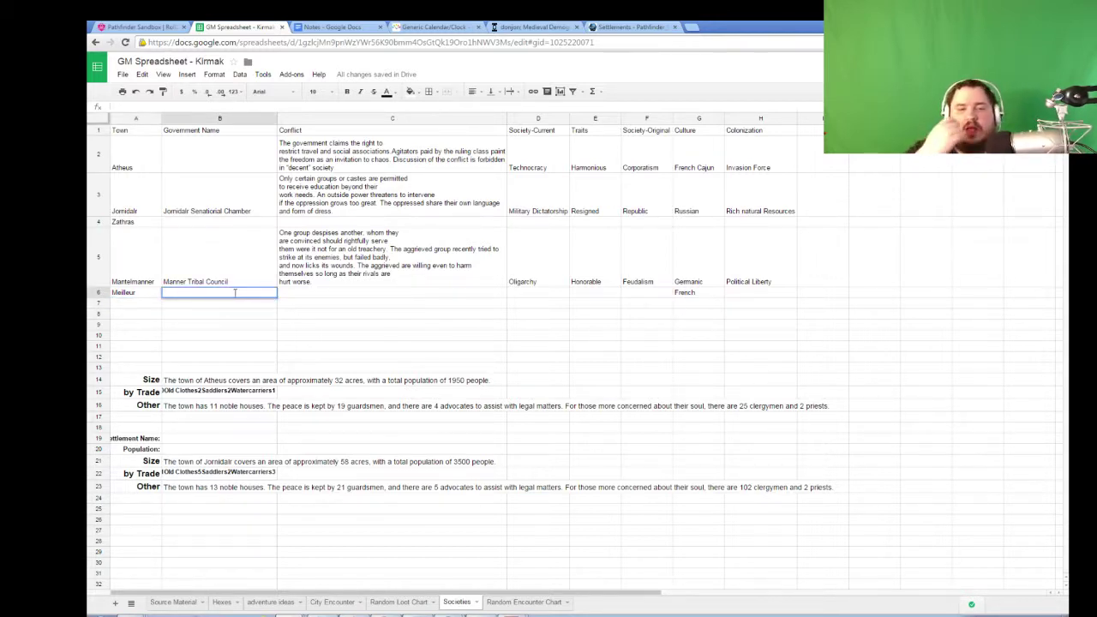
text(Houses)
key(Return)
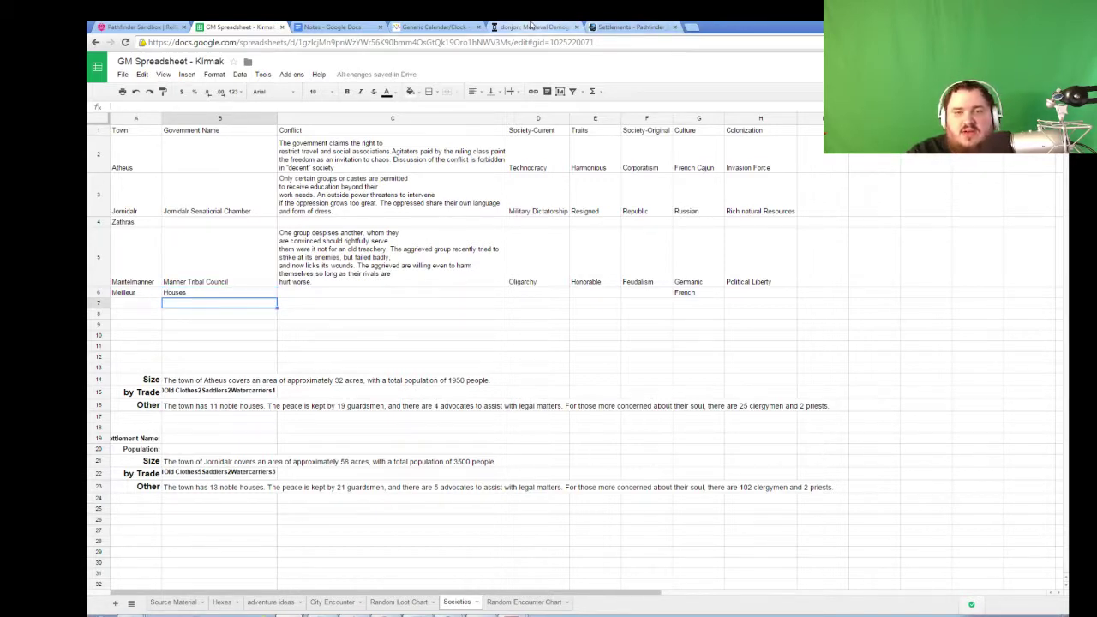
- Generate a new realm in the donjon demographics calculator and set the settlement population to 1500
click(630, 26)
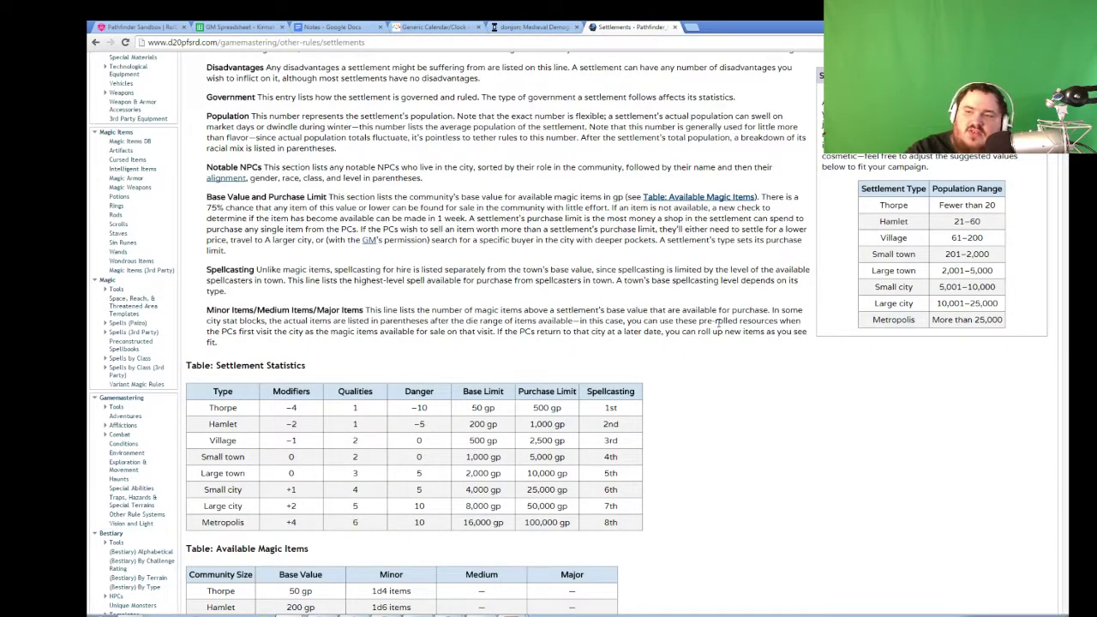
click(532, 26)
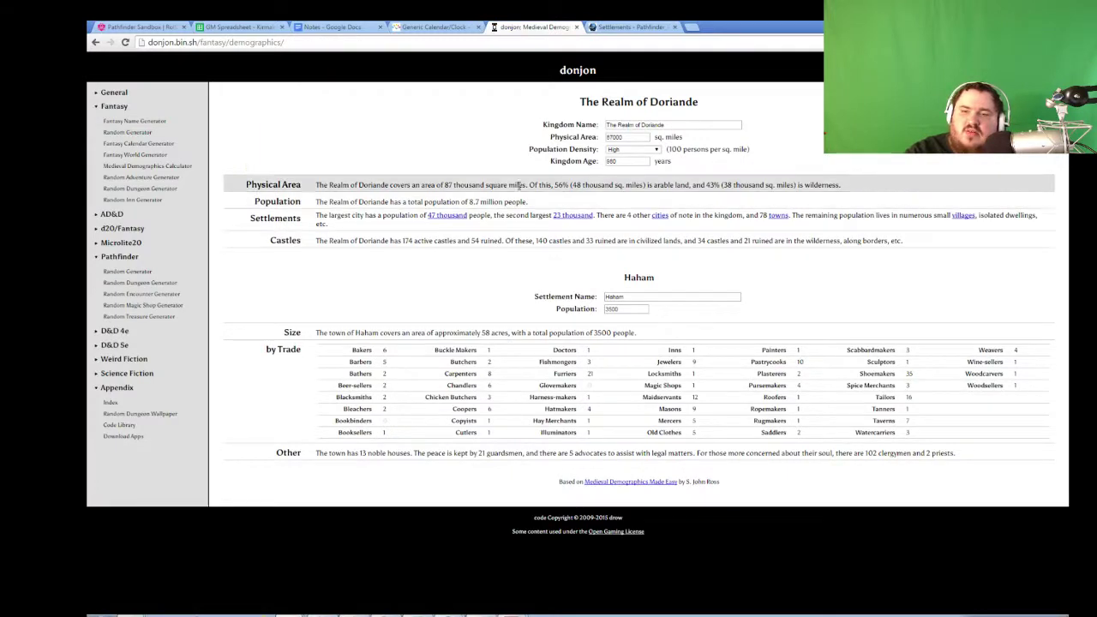
click(125, 42)
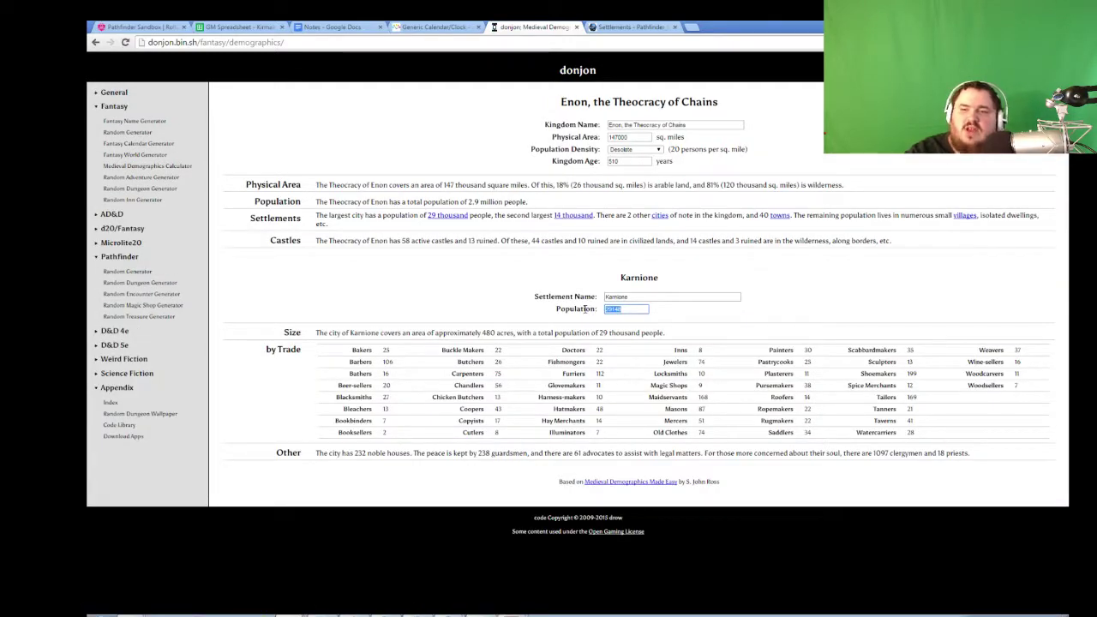
text(1500)
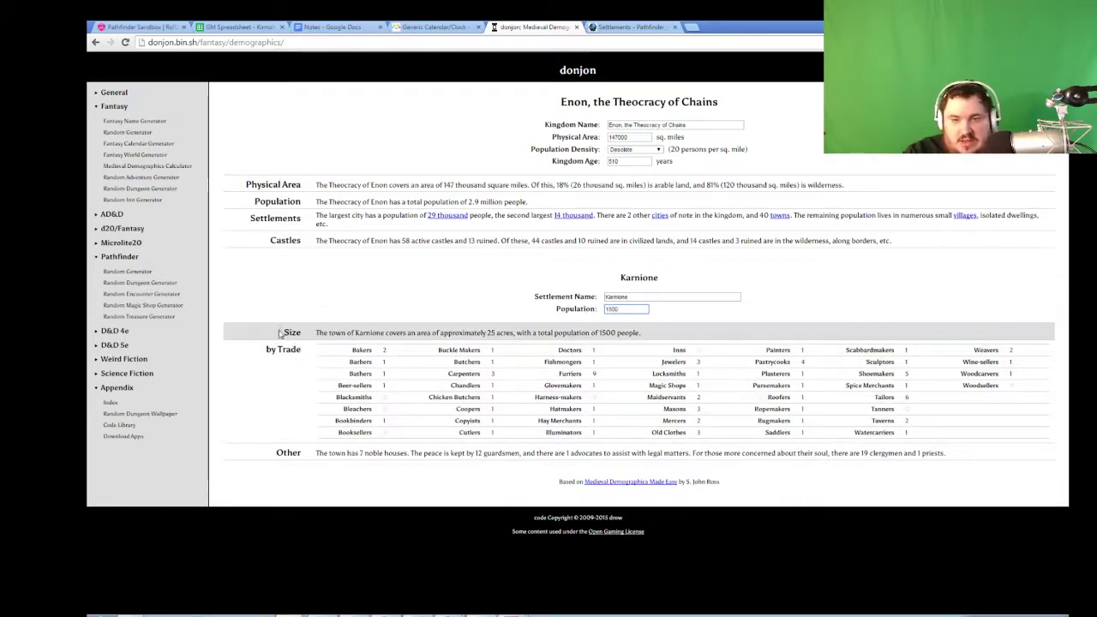
- Copy the settlement's Size, by Trade and Other results into the Societies sheet of the GM spreadsheet, starting at cell A25
drag(279, 335, 1063, 454)
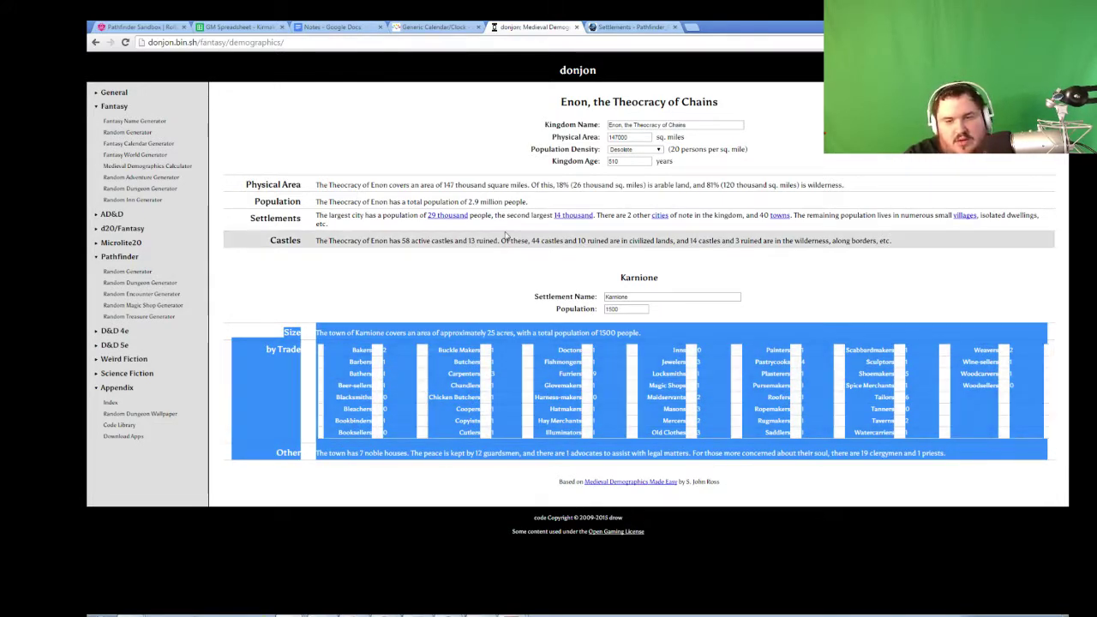
click(312, 65)
click(238, 27)
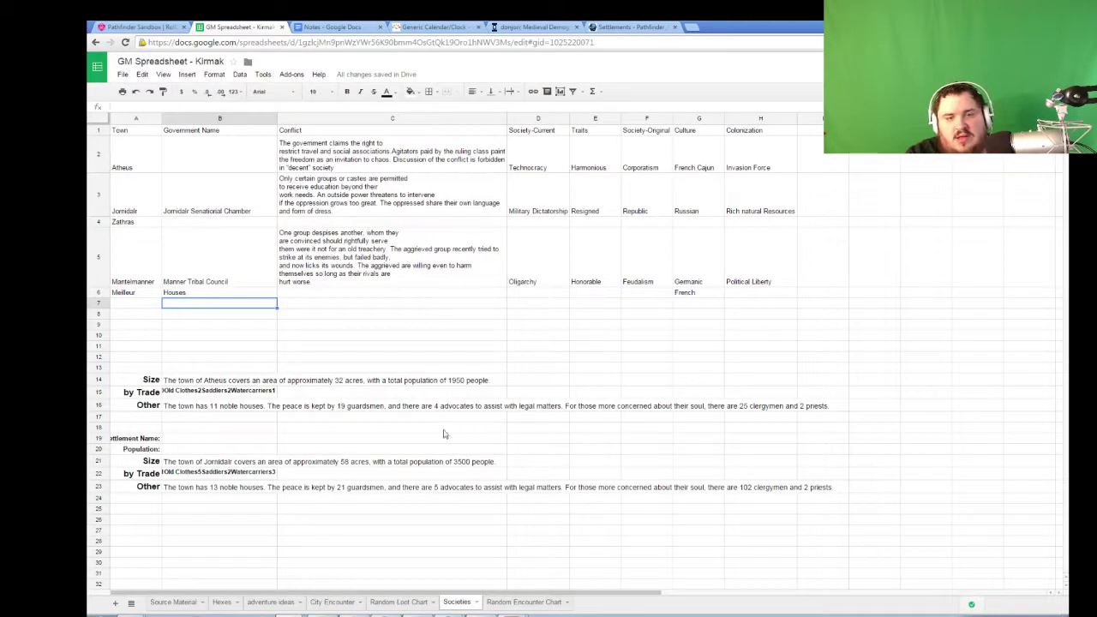
click(159, 511)
key(ctrl+v)
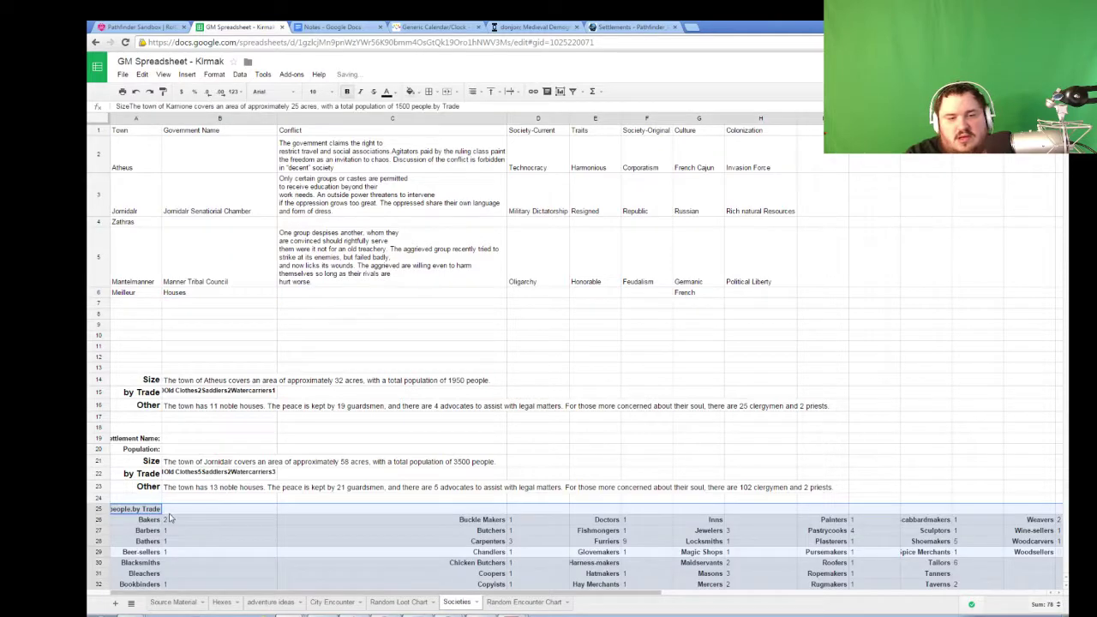
scroll(169, 518, down, 5)
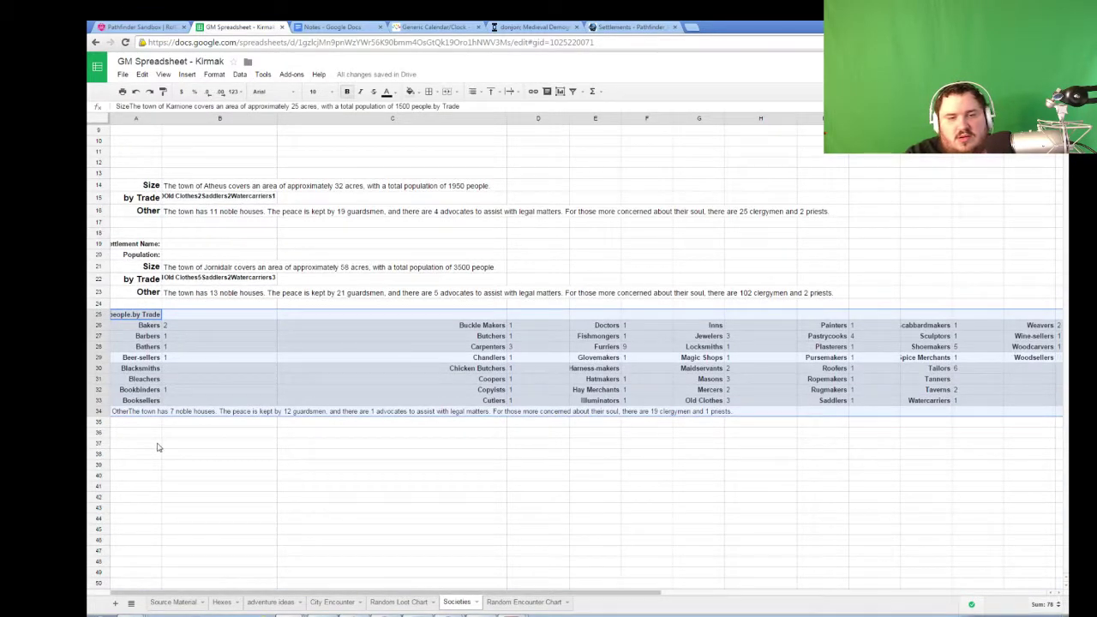
- Copy only the settlement's Size line from donjon and paste it into cell A24, above the pasted trade table
click(156, 447)
click(144, 305)
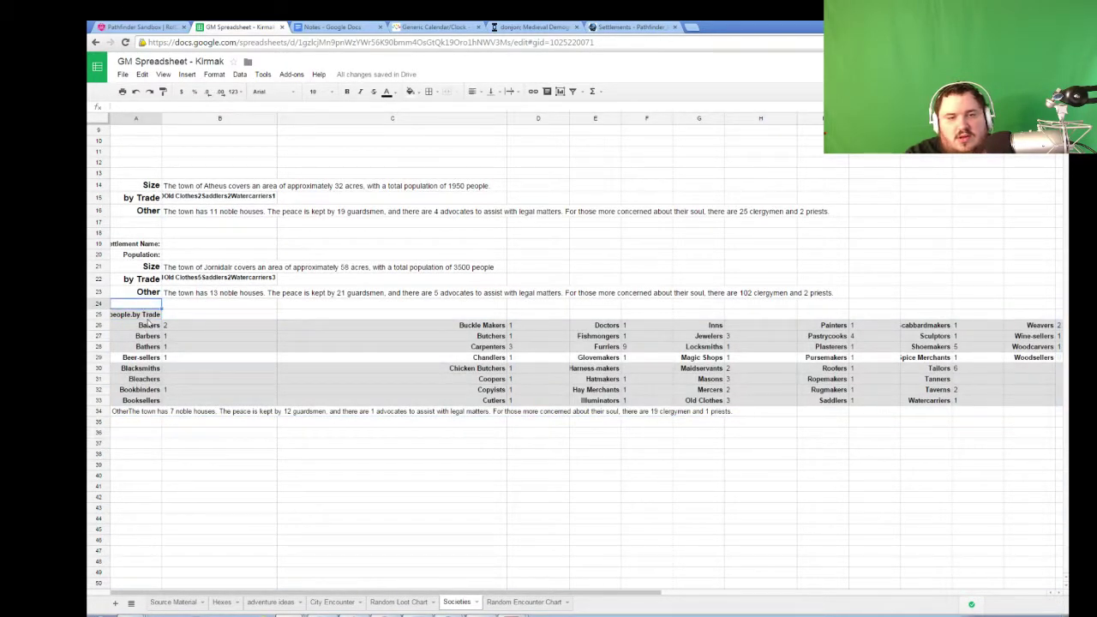
click(533, 26)
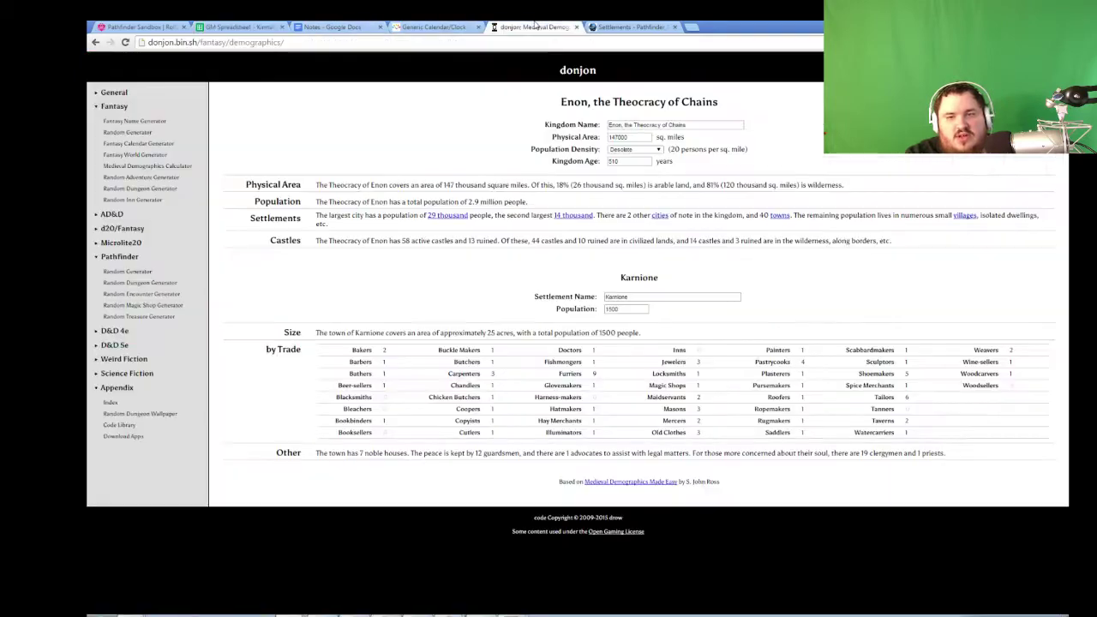
drag(274, 334, 641, 335)
click(538, 324)
click(249, 27)
click(141, 307)
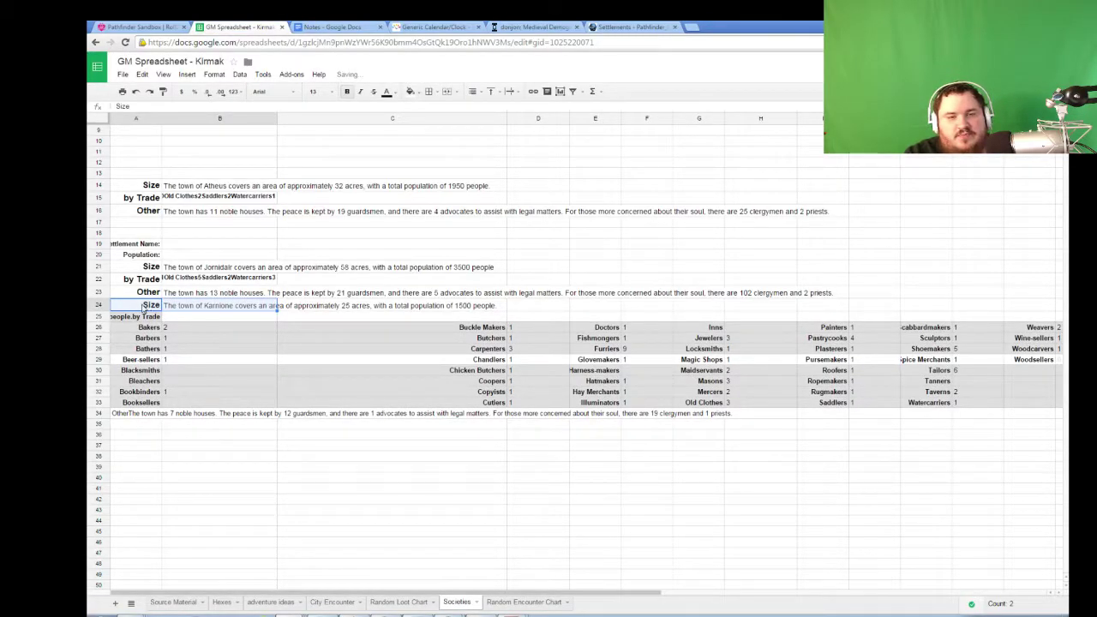
- Insert two blank rows above the newly pasted Size row to separate it from the Jornidalr block
click(122, 75)
mouse_move(151, 78)
mouse_move(187, 75)
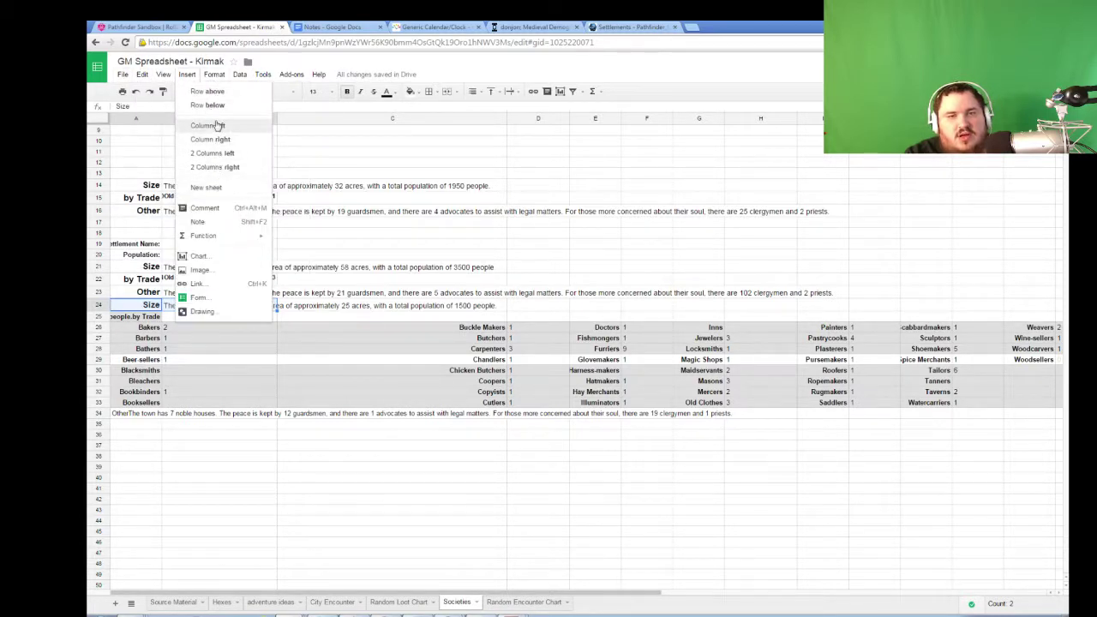
click(208, 90)
click(187, 75)
click(207, 92)
click(214, 319)
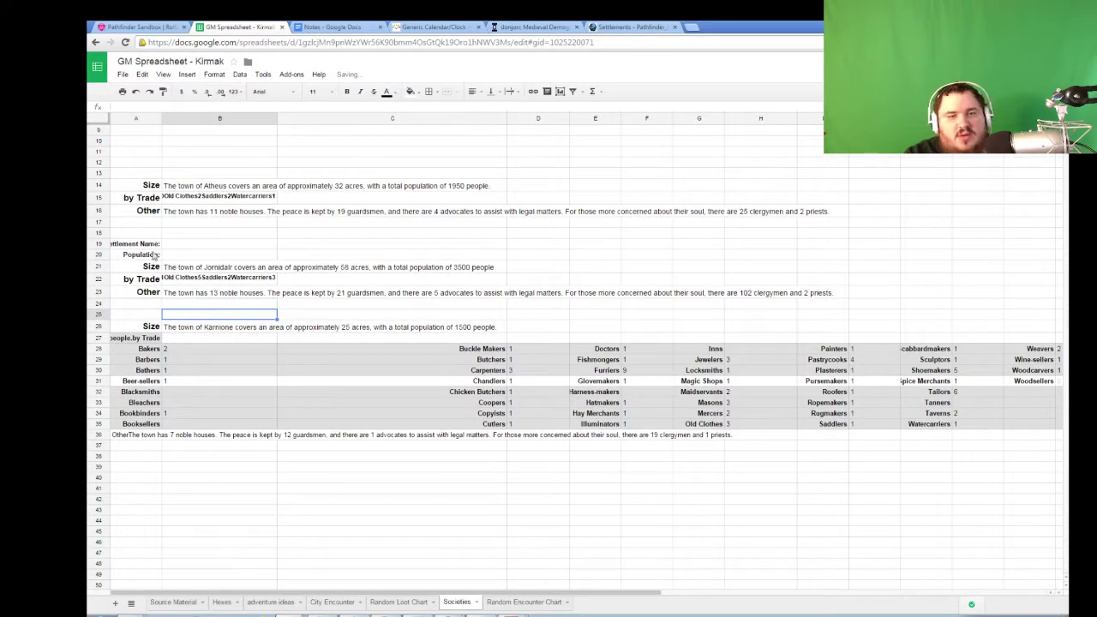
click(176, 245)
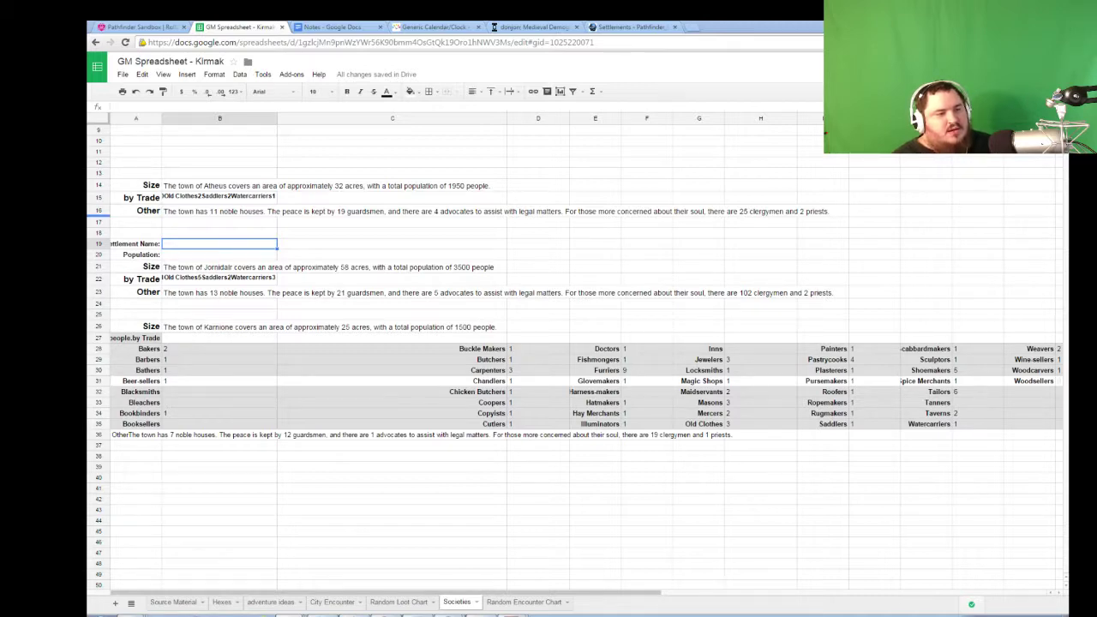
click(363, 328)
scroll(360, 328, up, 5)
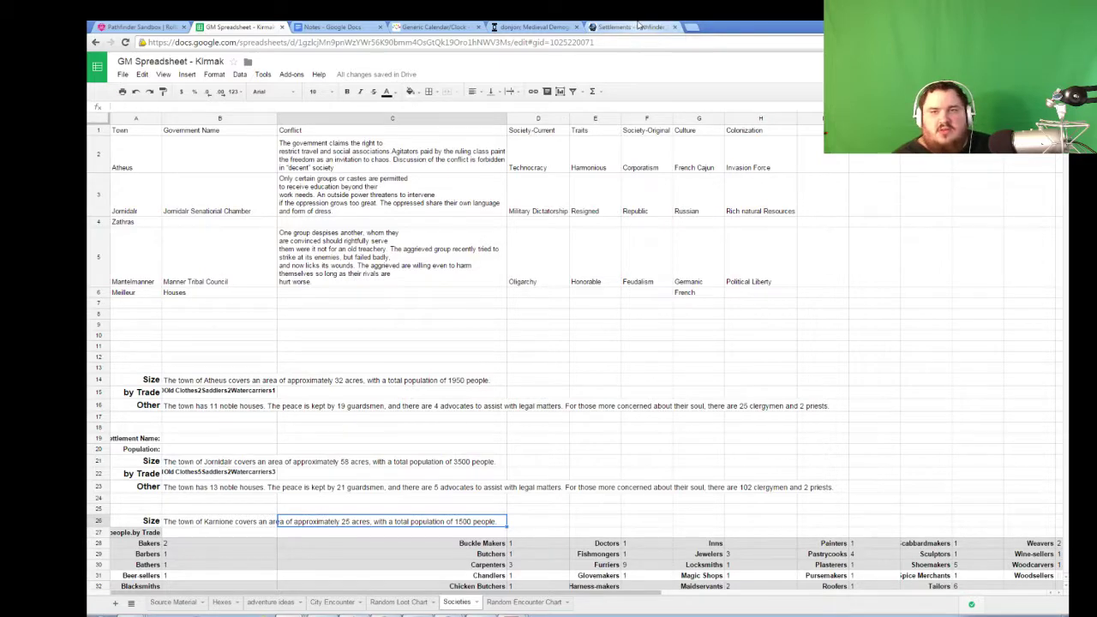
- Generate another realm in the donjon demographics calculator and set the settlement population to 17000
click(540, 26)
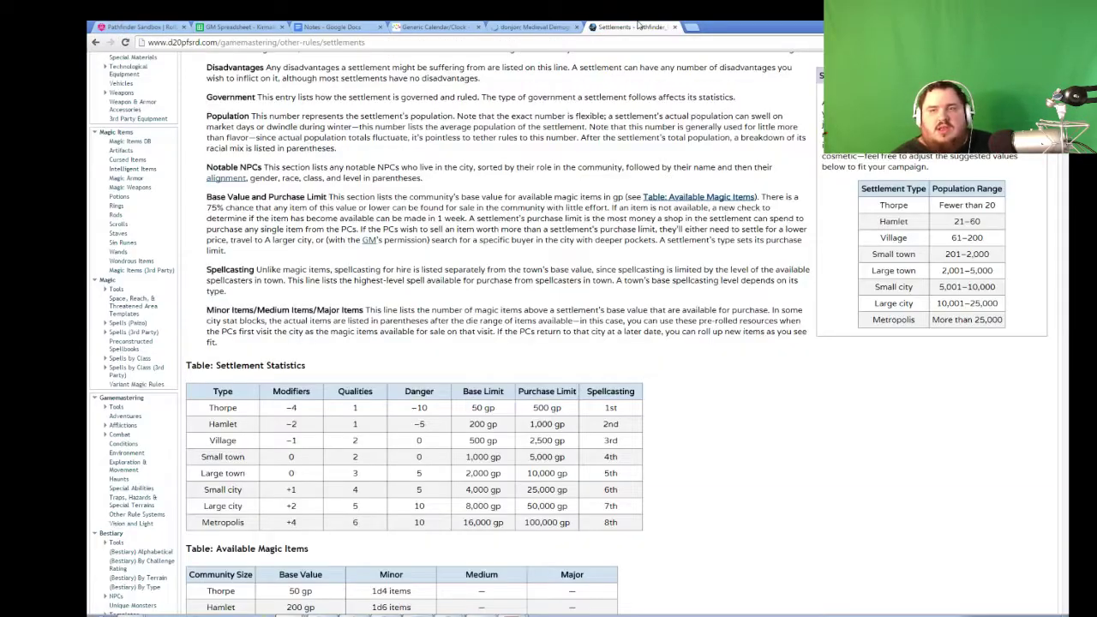
click(639, 29)
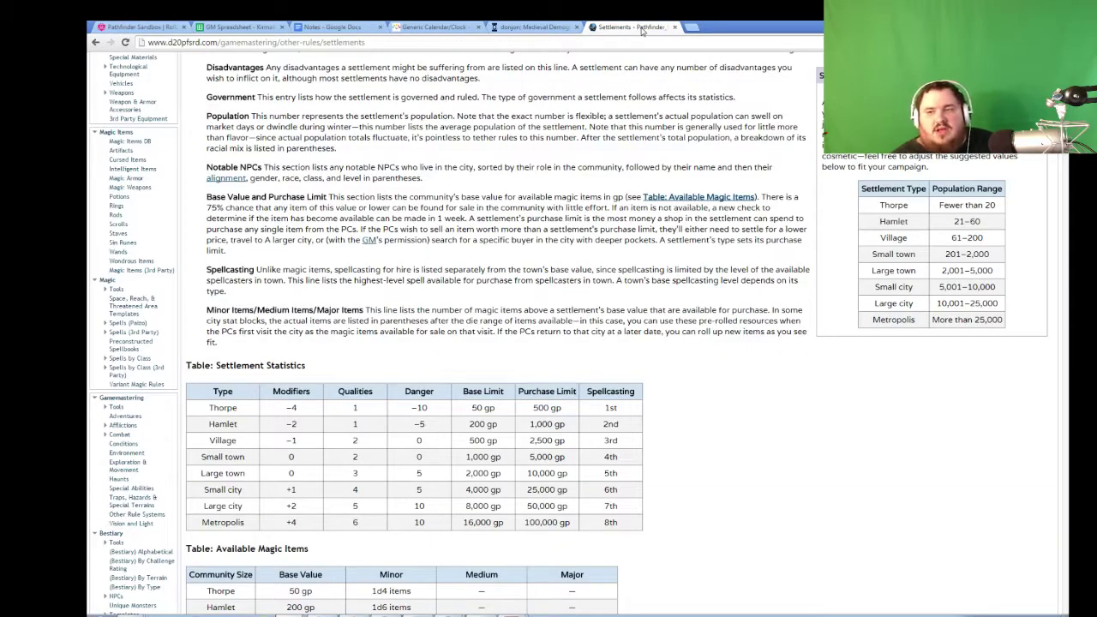
click(552, 26)
drag(644, 308, 527, 309)
text(17000)
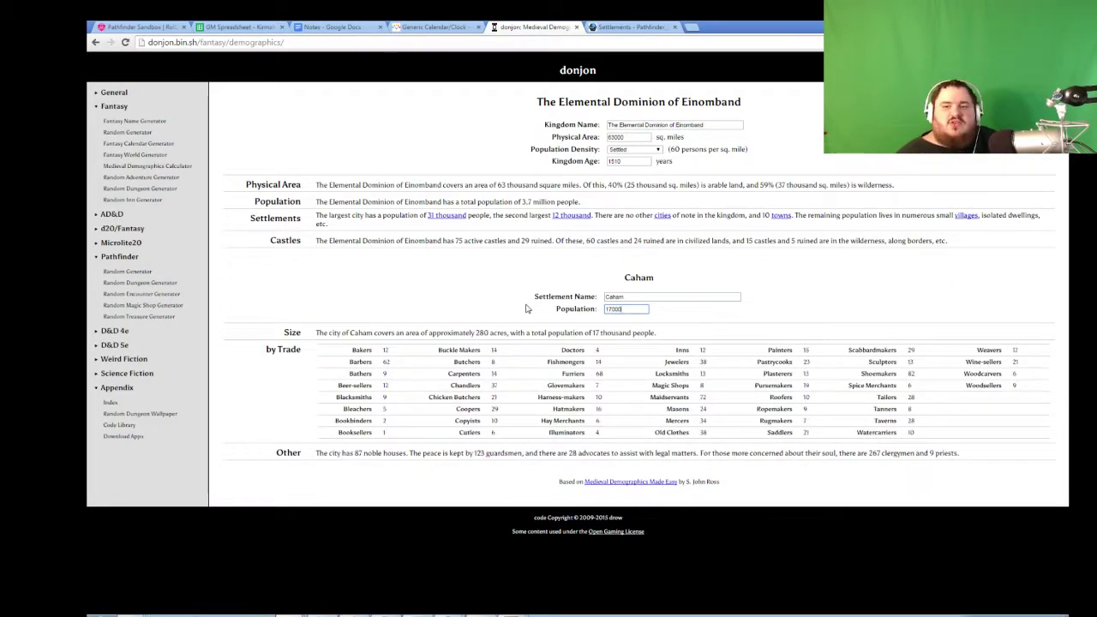
click(481, 285)
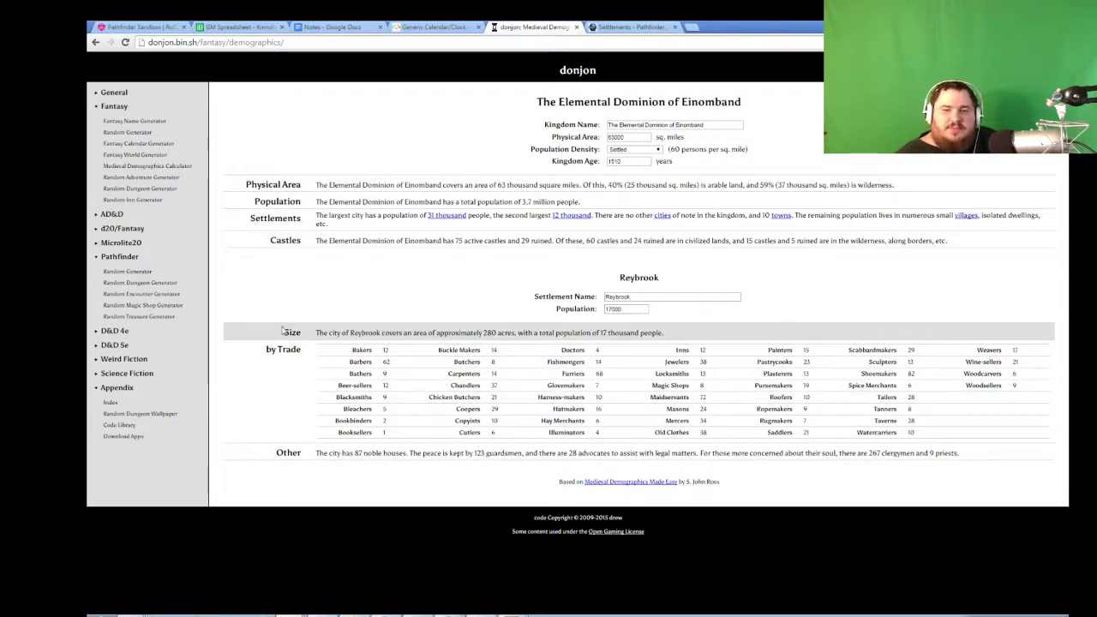
- Copy the 17000-person city's results from Size through Other
drag(283, 332, 959, 455)
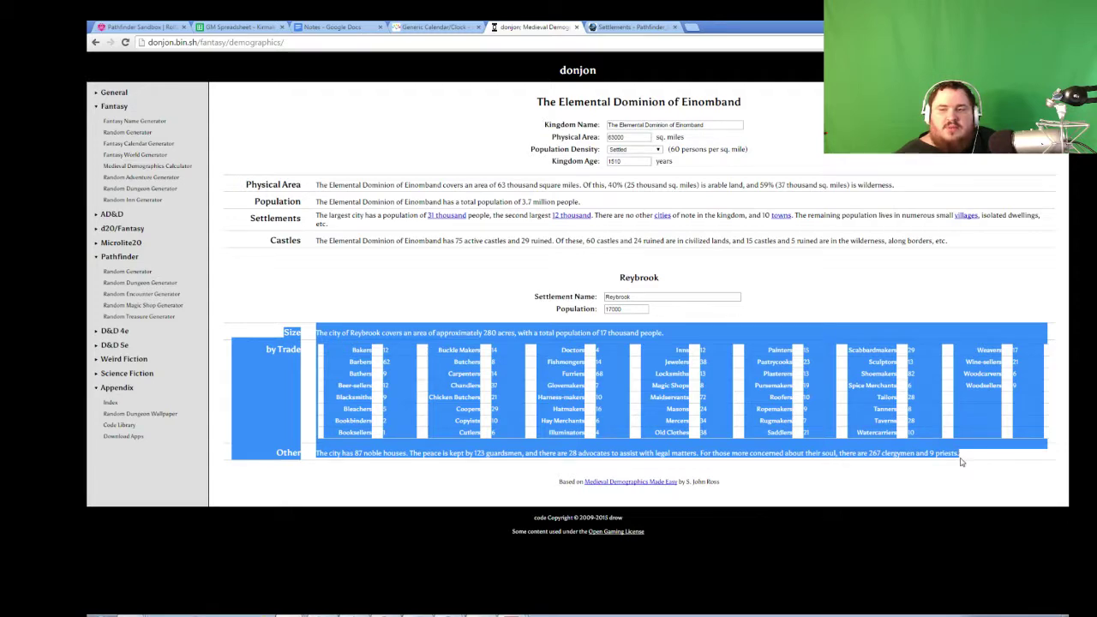
right_click(807, 463)
click(842, 457)
click(815, 495)
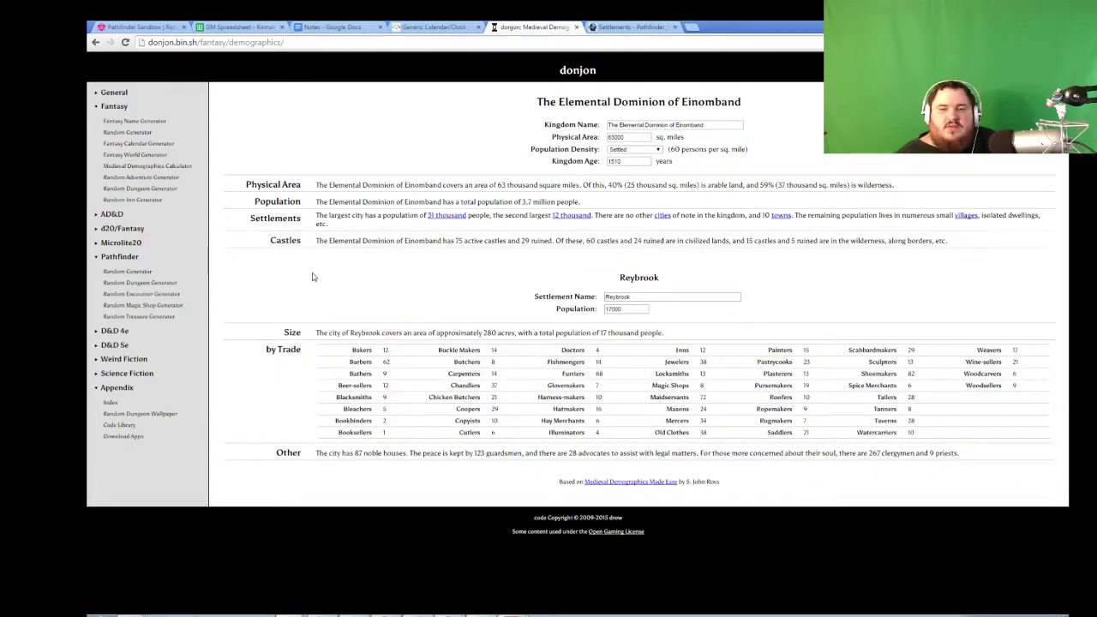
- In the GM spreadsheet, replace the town name Karnione with Mantelmanner in the Size description in B26
click(147, 26)
click(233, 27)
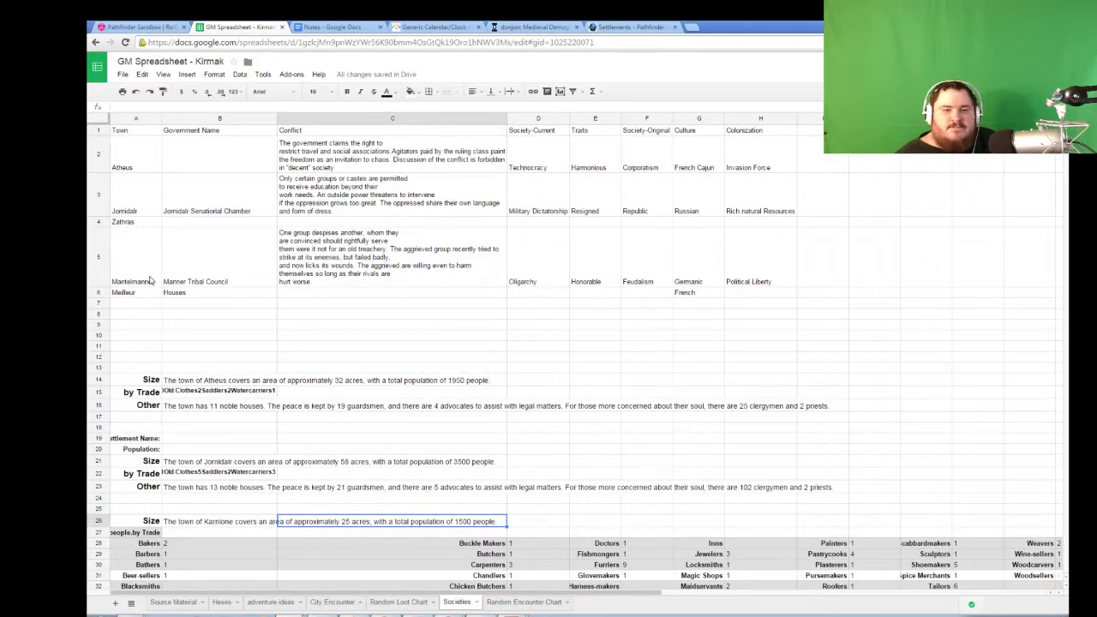
click(217, 524)
double_click(216, 526)
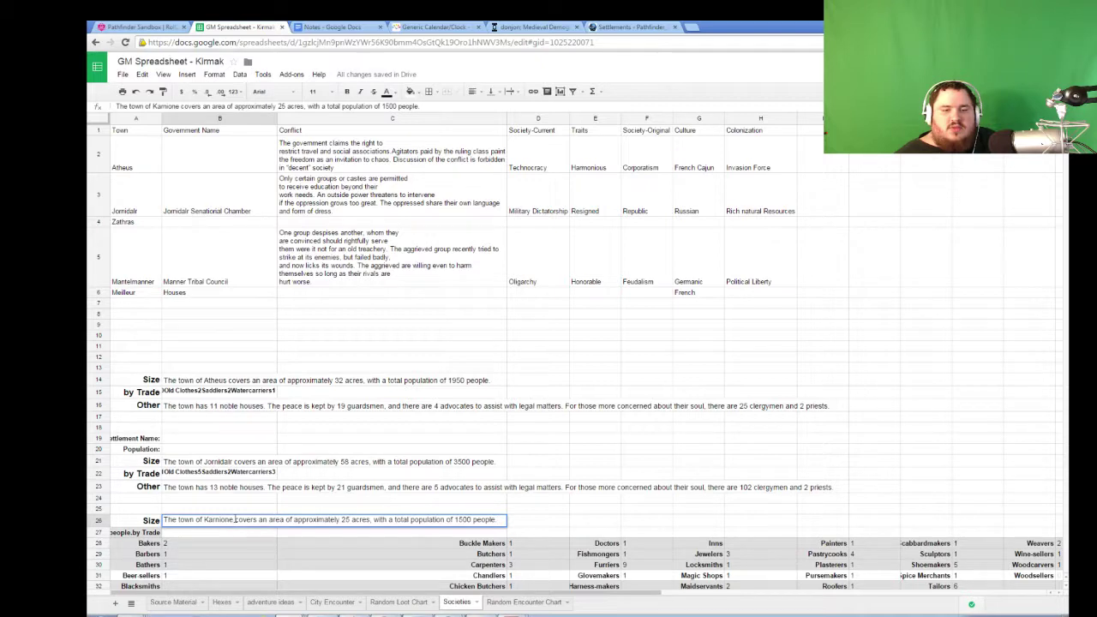
drag(230, 520, 209, 520)
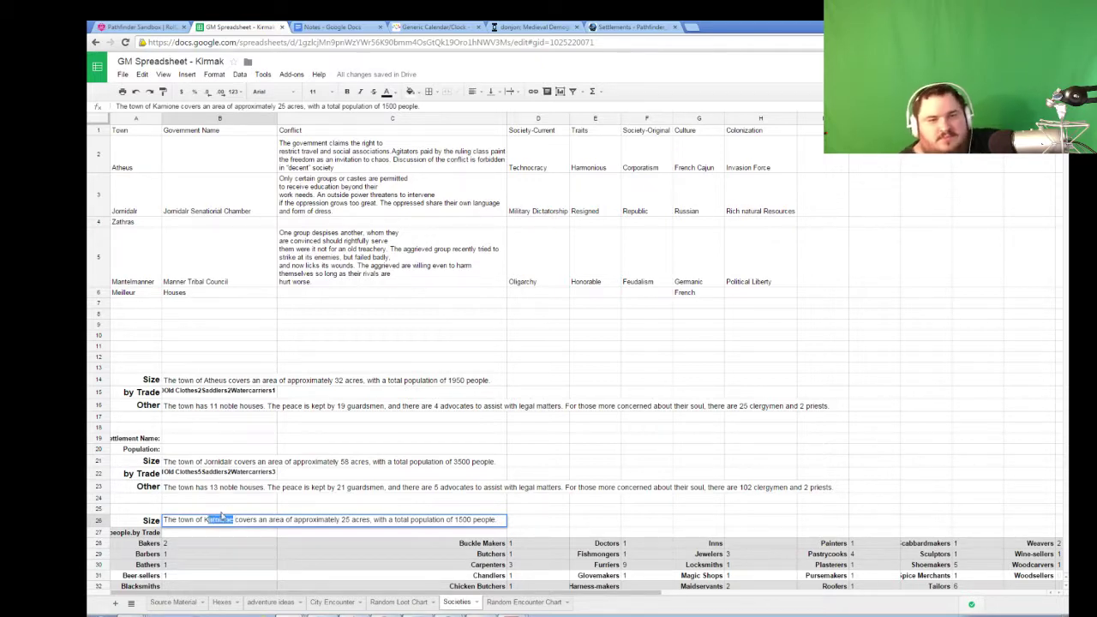
text(<)
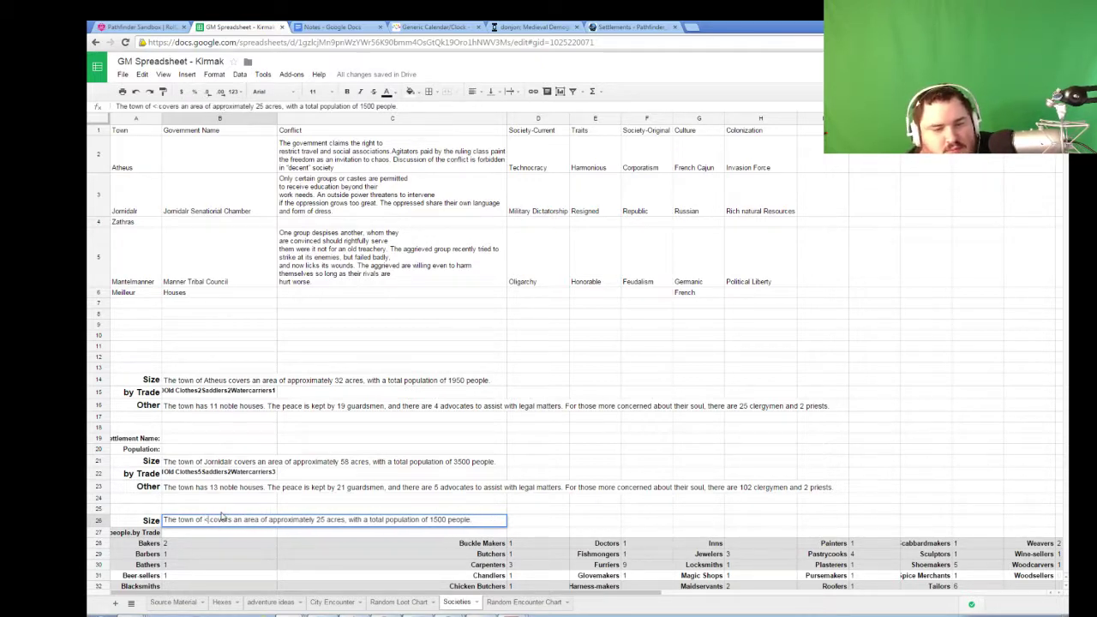
text(antelma)
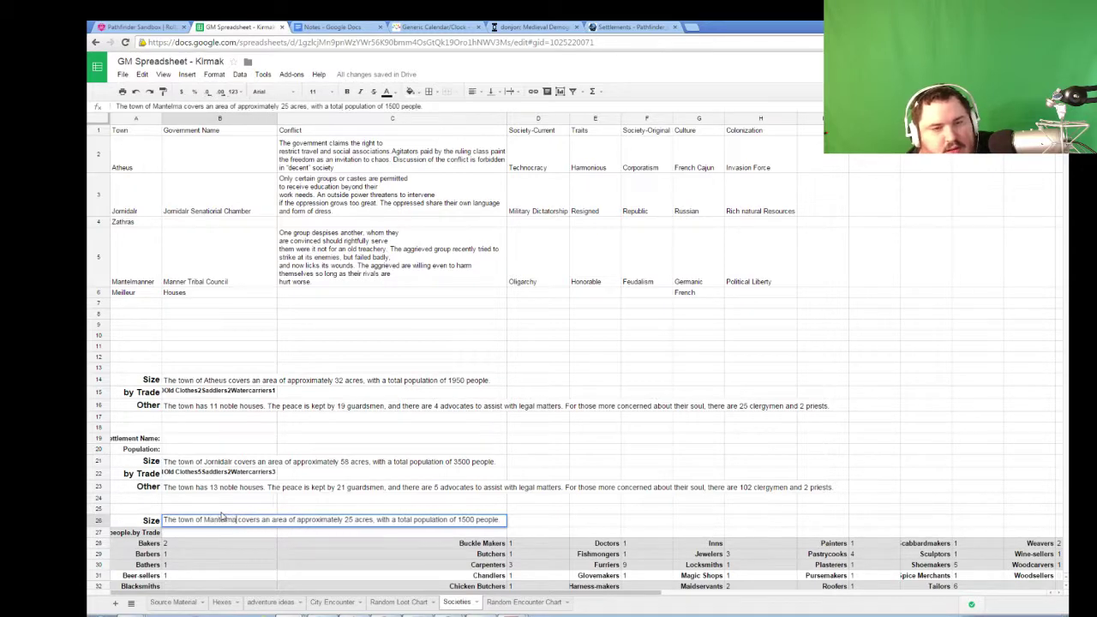
text(nner)
- Paste the copied city results below the Mantelmanner block, starting at cell A39
scroll(350, 481, down, 5)
click(176, 463)
click(158, 467)
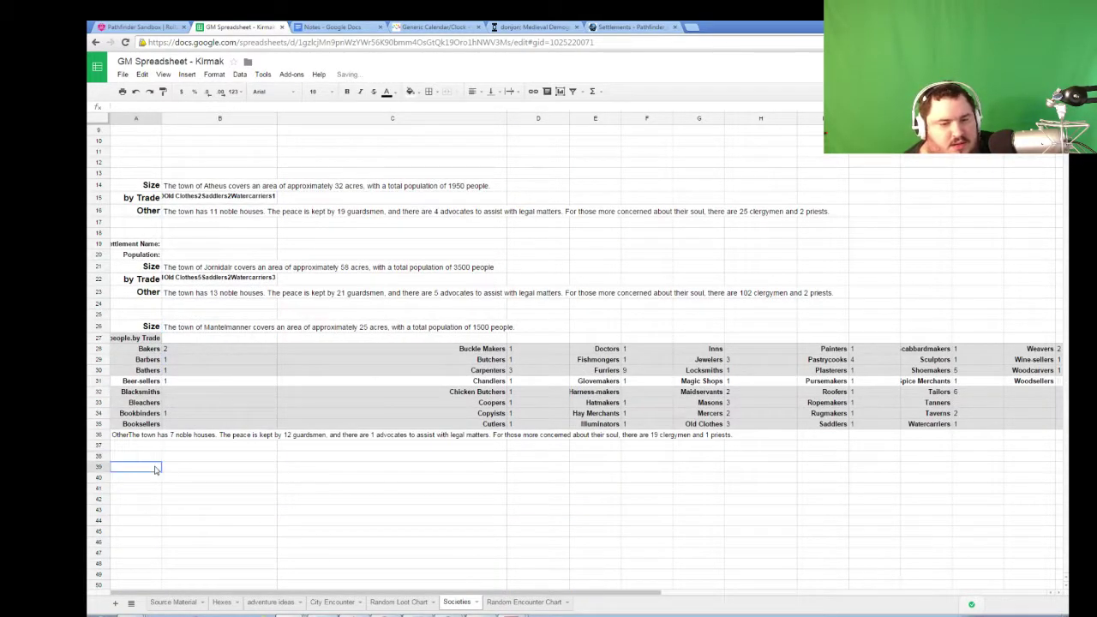
key(ctrl+v)
- Replace the city name Reybrook with Meilleus in the Size description in B39
click(225, 470)
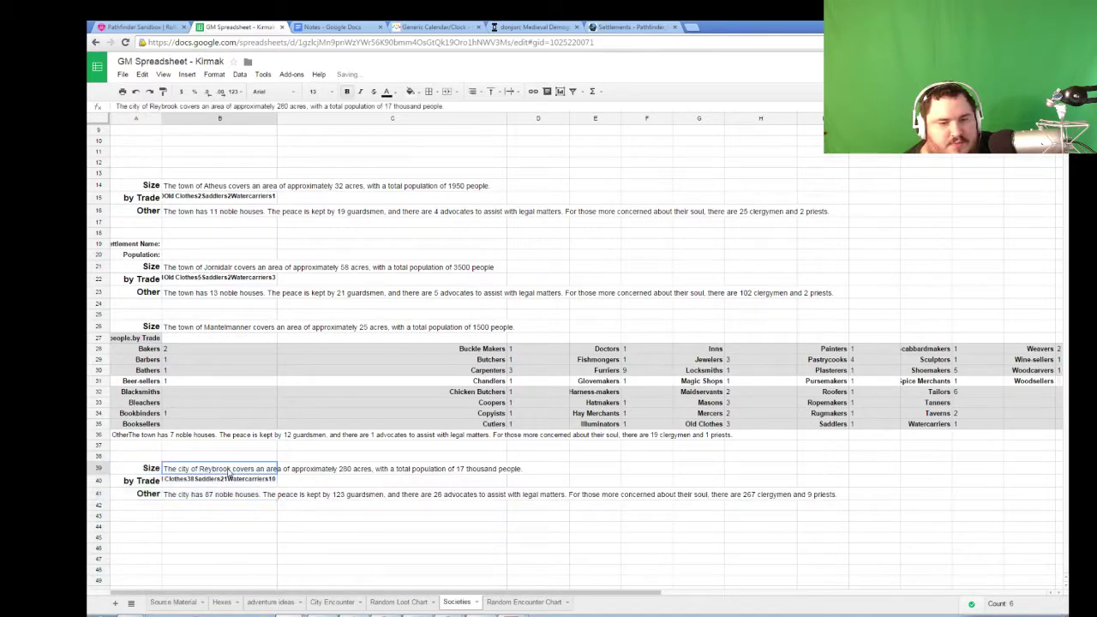
double_click(229, 469)
drag(231, 468, 204, 468)
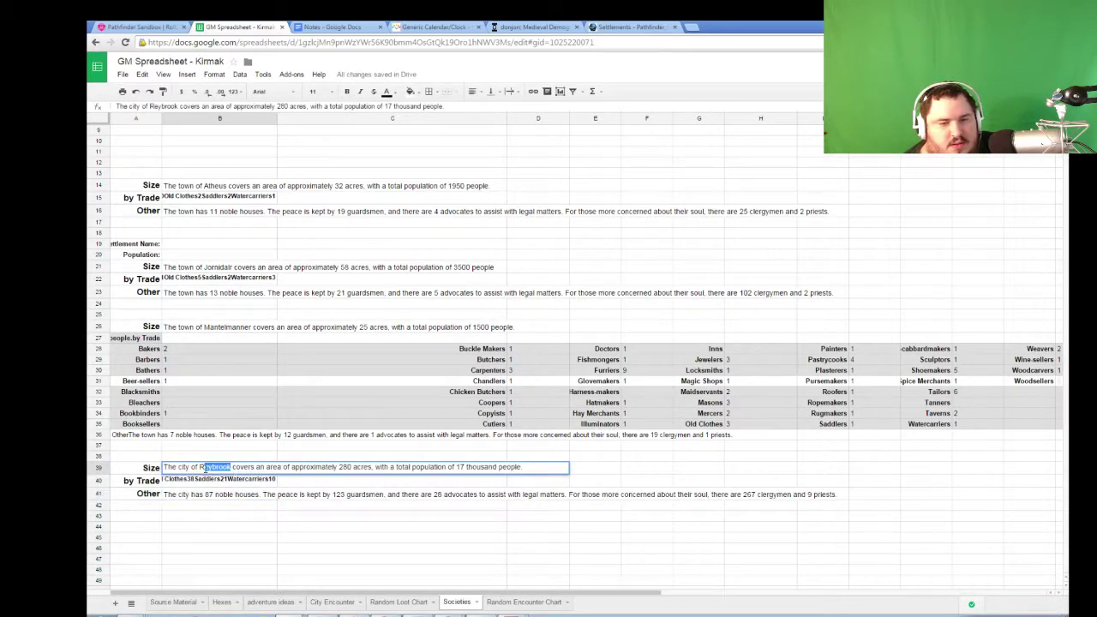
scroll(207, 471, up, 3)
key(BackSpace)
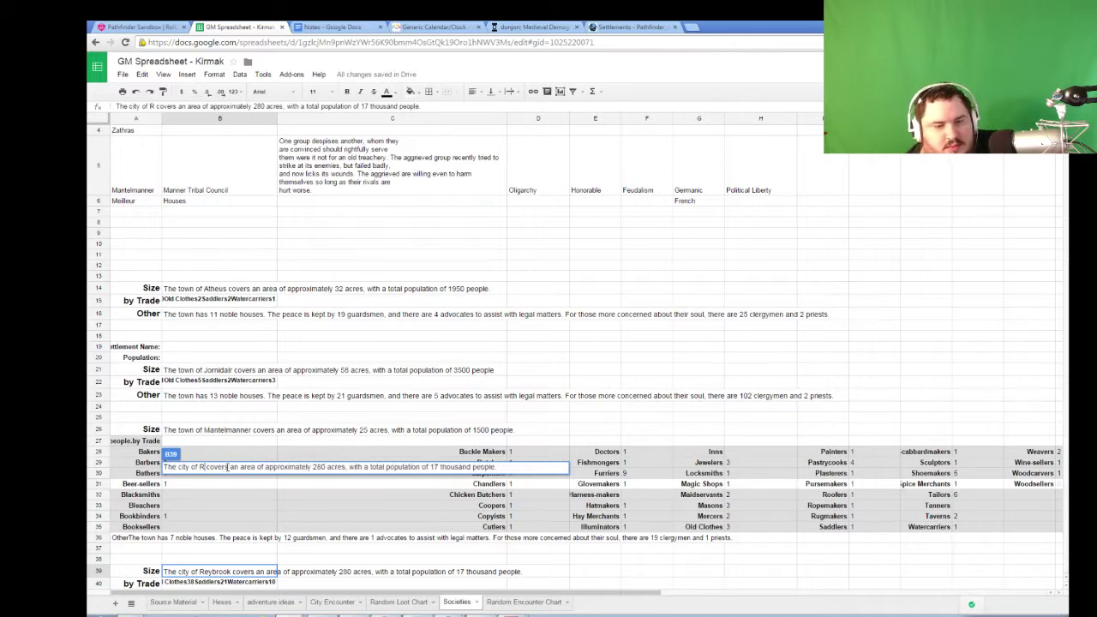
key(BackSpace)
text(Mei)
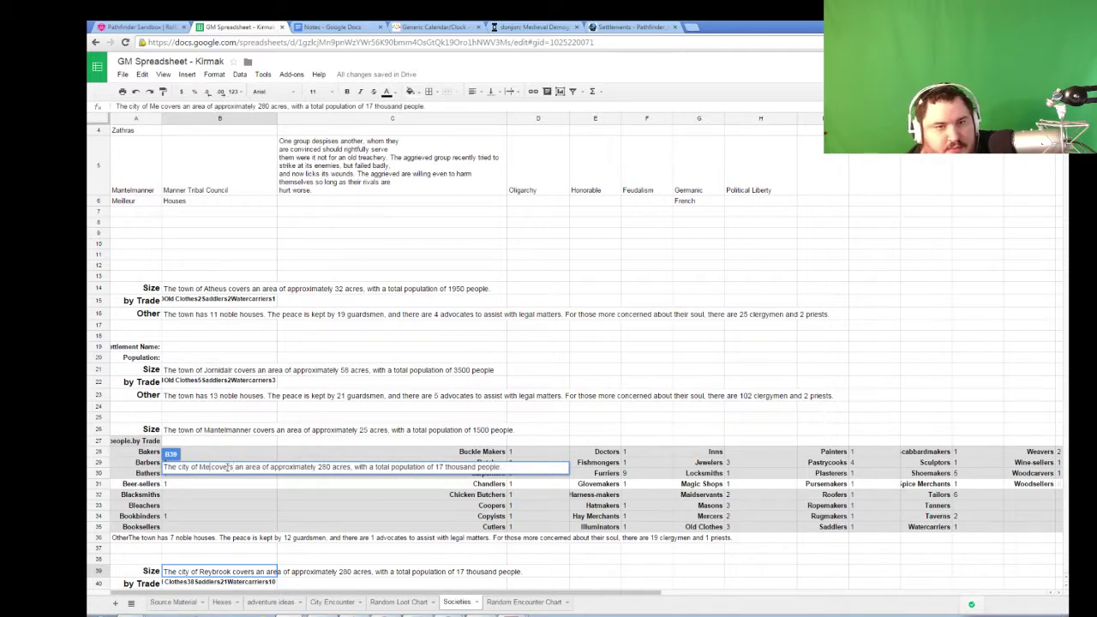
text(lleus)
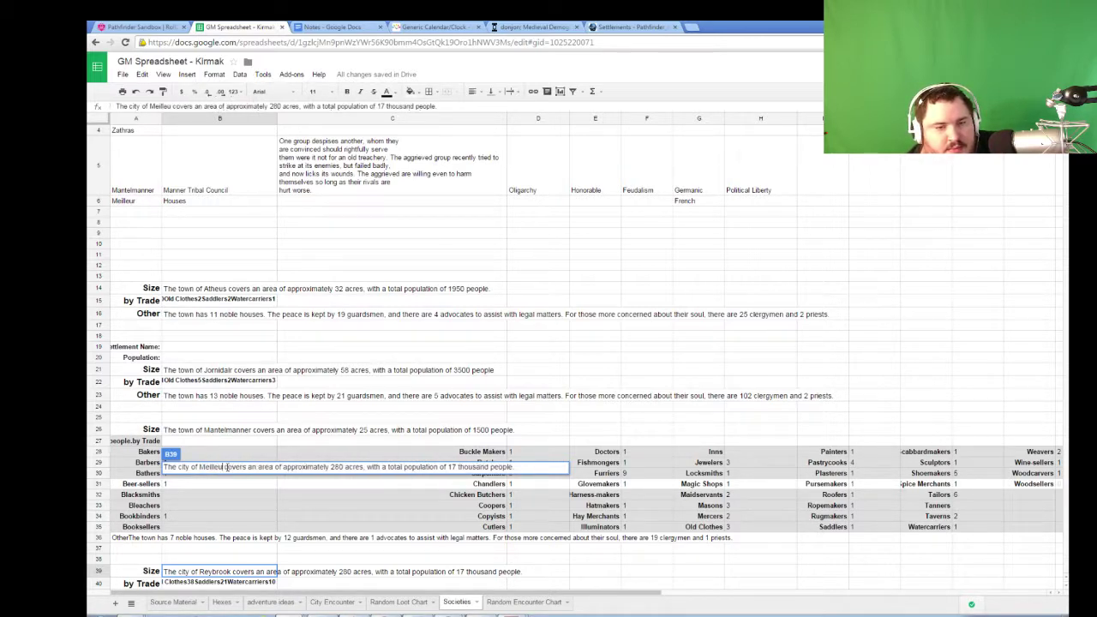
key(Return)
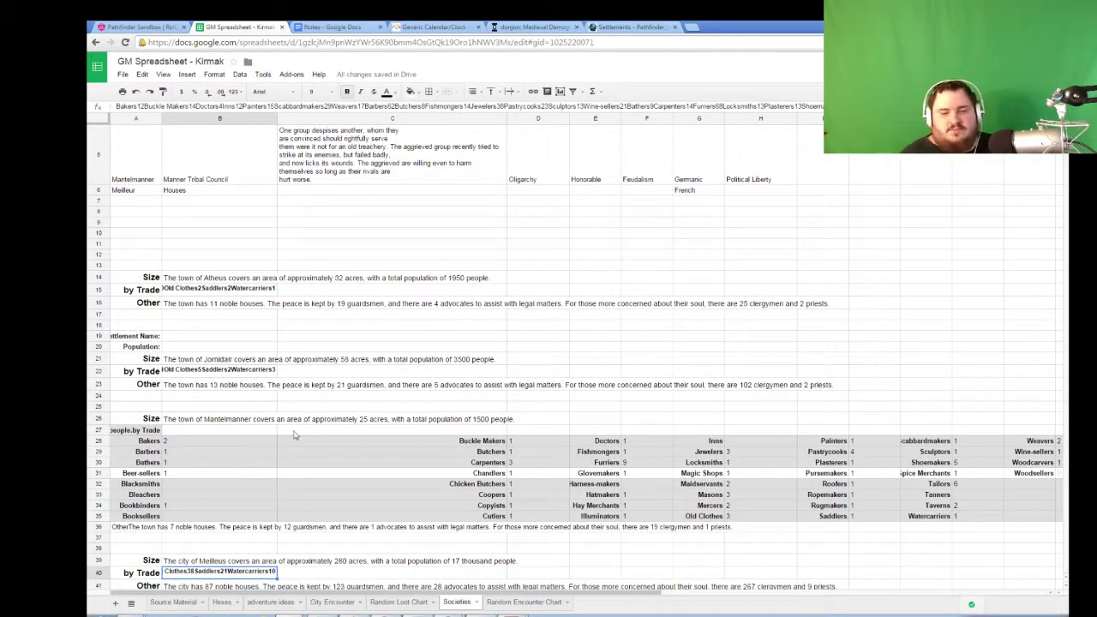
- Set the number of noble houses in Meilleus's Other description in B41 to 8
scroll(294, 433, down, 3)
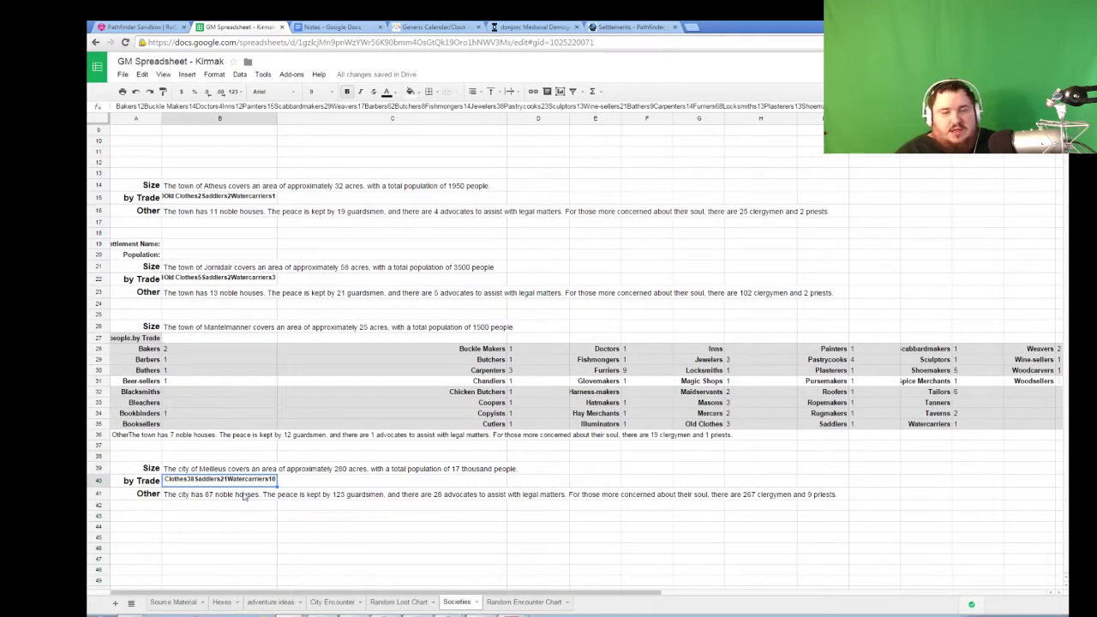
double_click(212, 495)
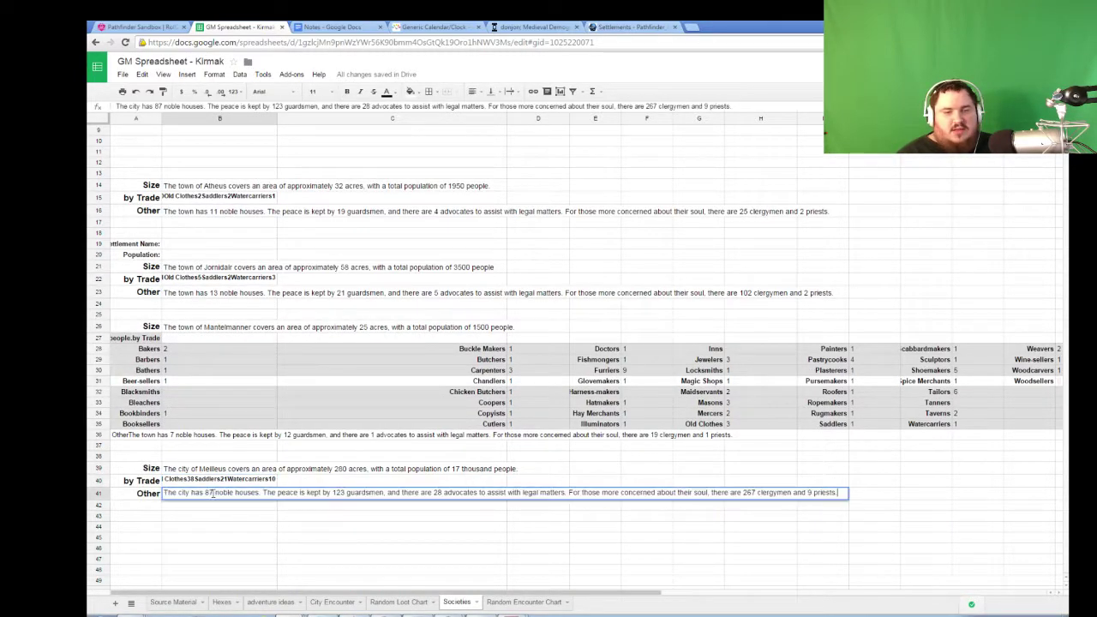
key(BackSpace)
key(Return)
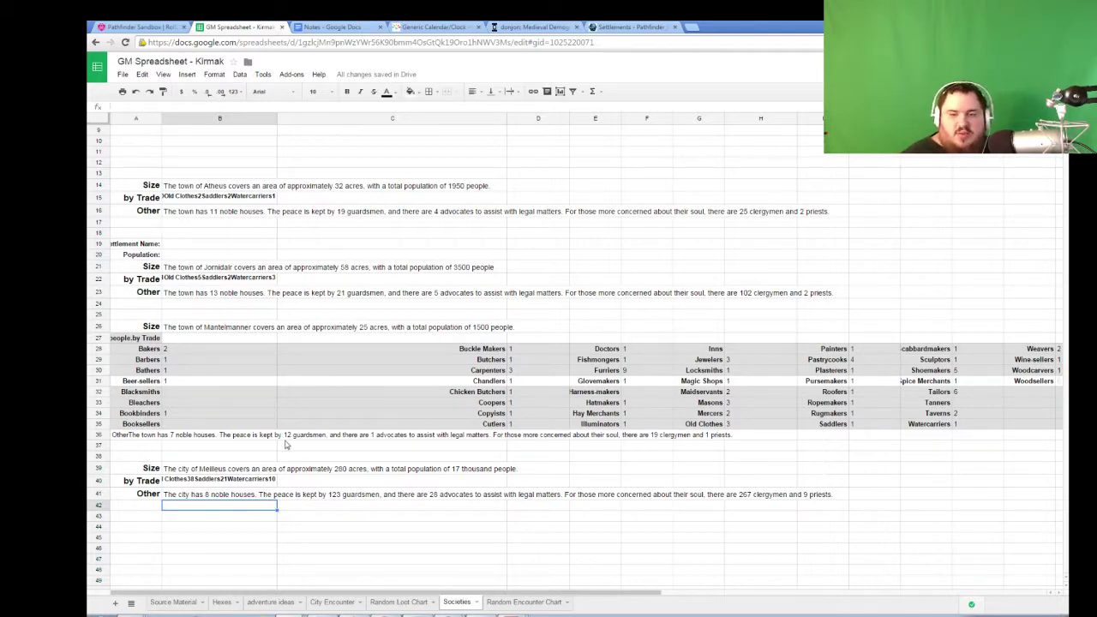
- Set the number of priests in Meilleus's Other description in B41 to 1
scroll(280, 477, up, 5)
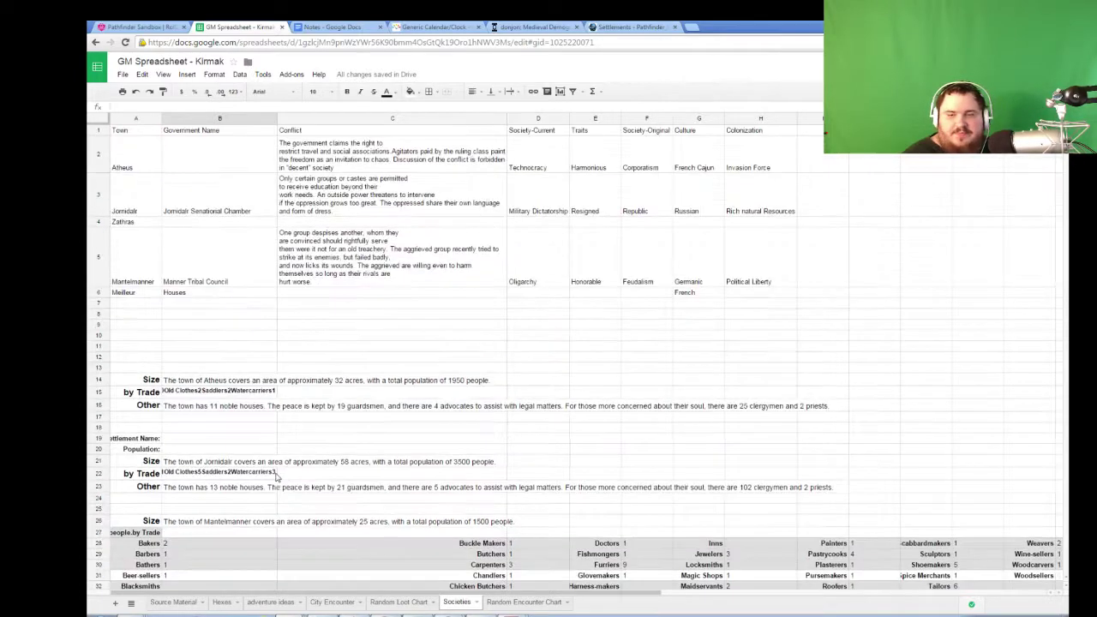
scroll(279, 474, down, 5)
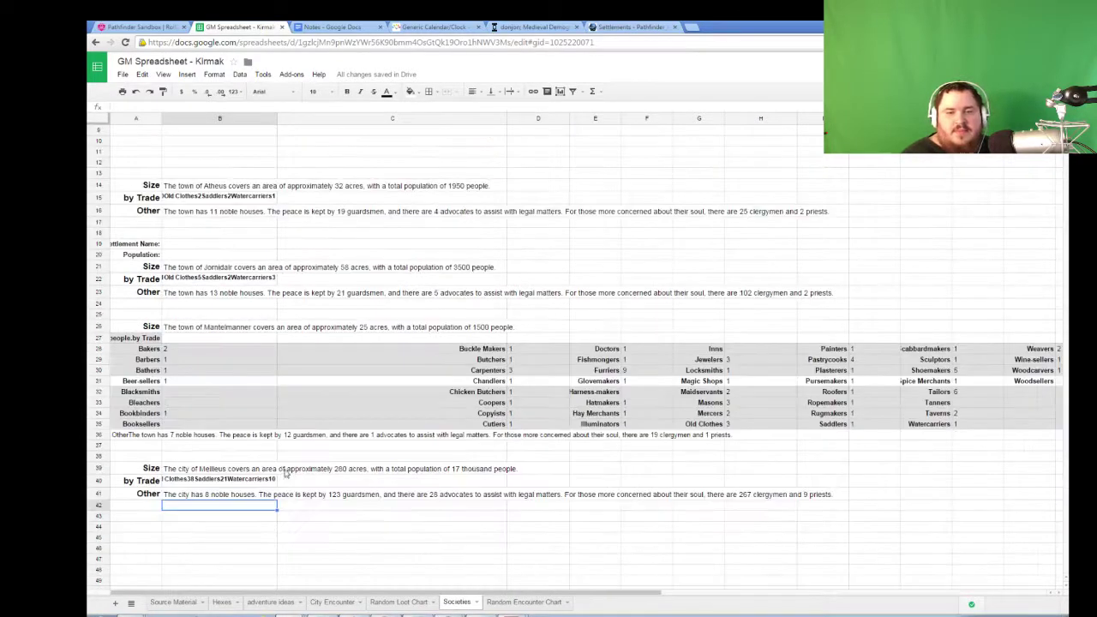
click(268, 497)
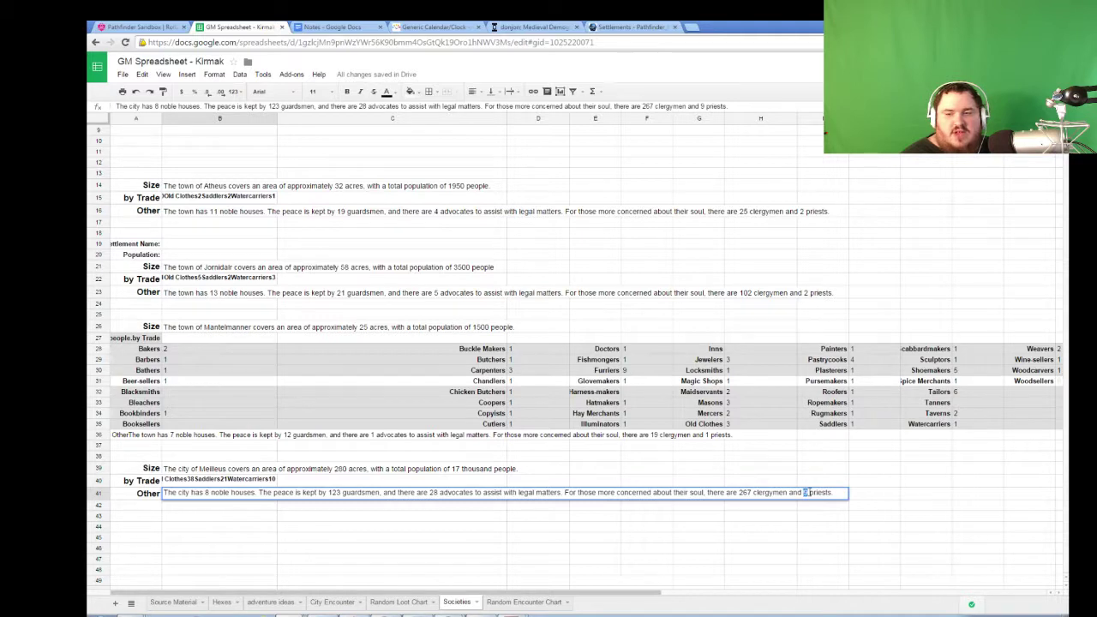
text(1)
key(Return)
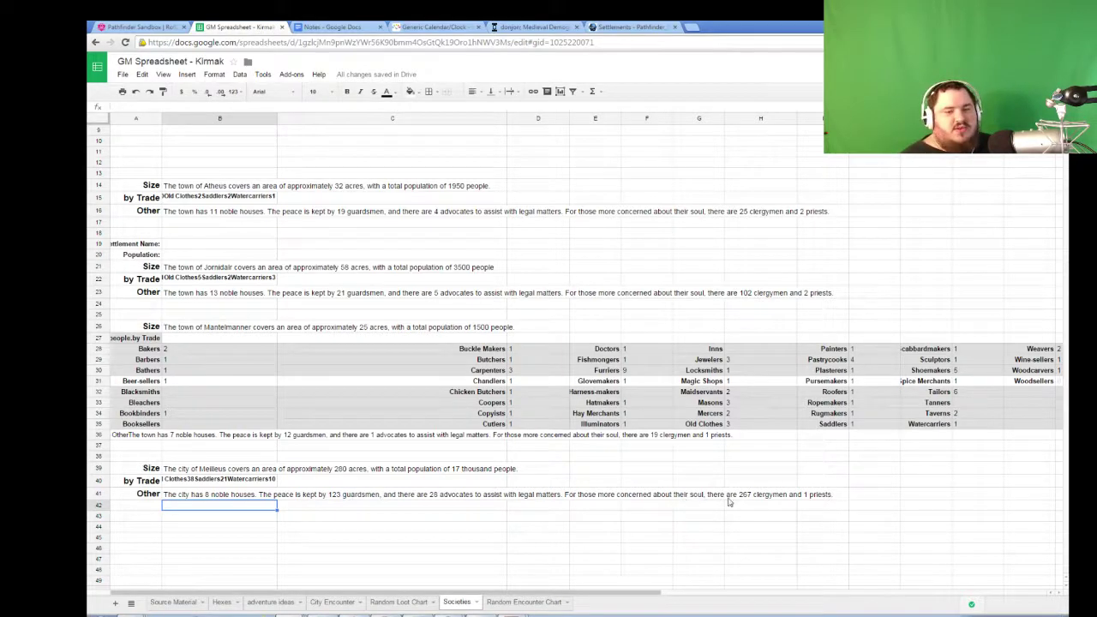
- Find the Reason for Colonization table in the Stars Without Number rulebook PDF, and roll 1d20 for Meilleur in the Roll20 chat
scroll(720, 498, up, 5)
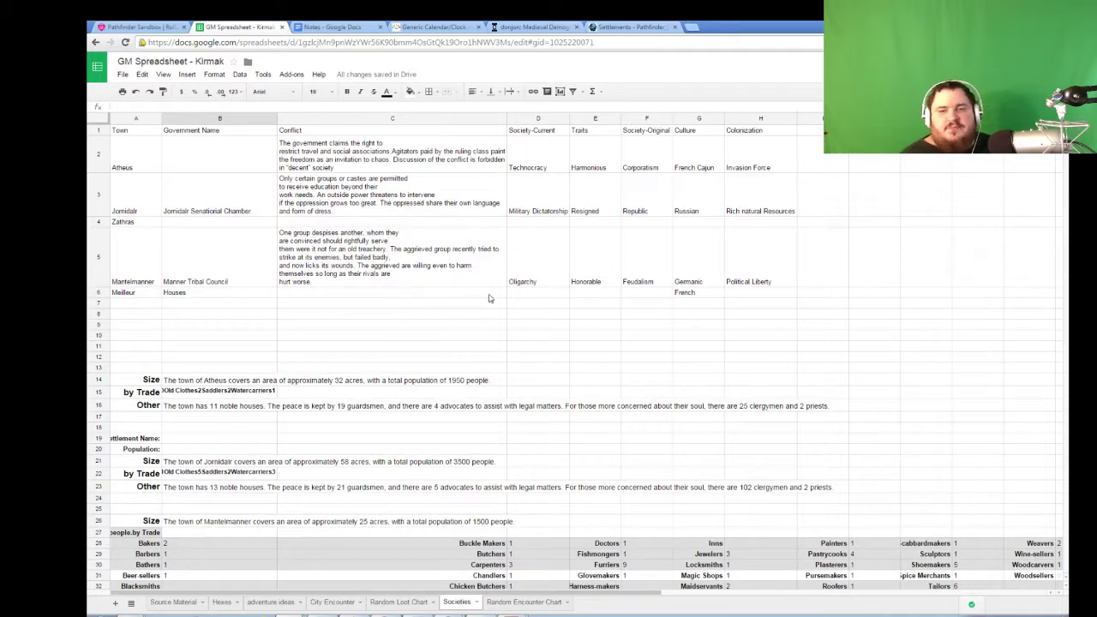
click(747, 298)
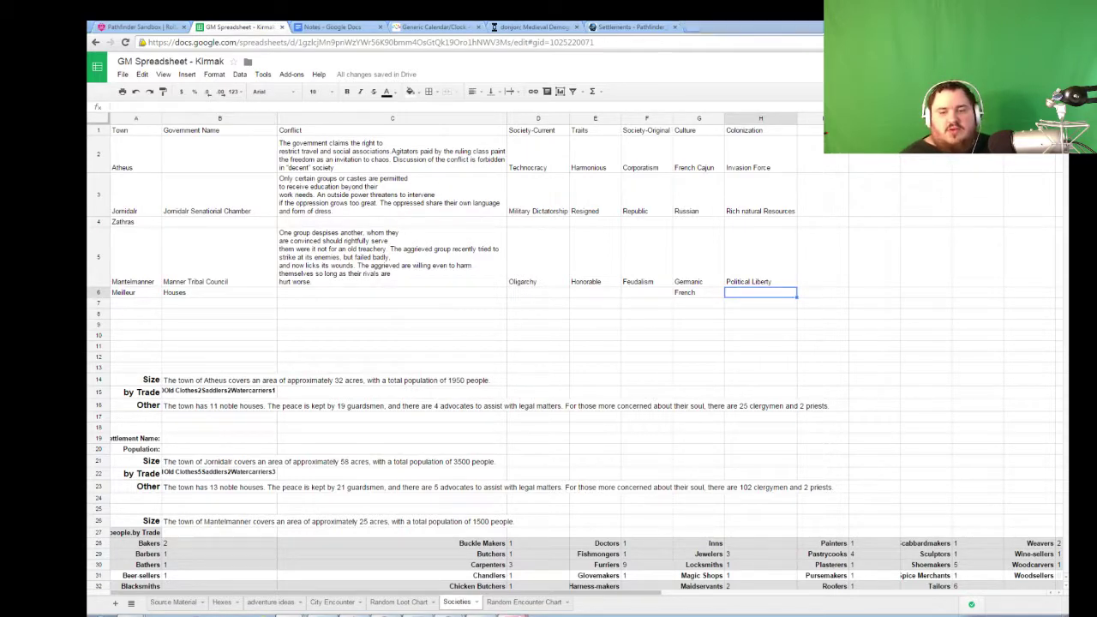
key(alt+Tab)
scroll(341, 474, up, 20)
scroll(334, 488, up, 10)
scroll(362, 435, up, 5)
click(557, 323)
click(142, 26)
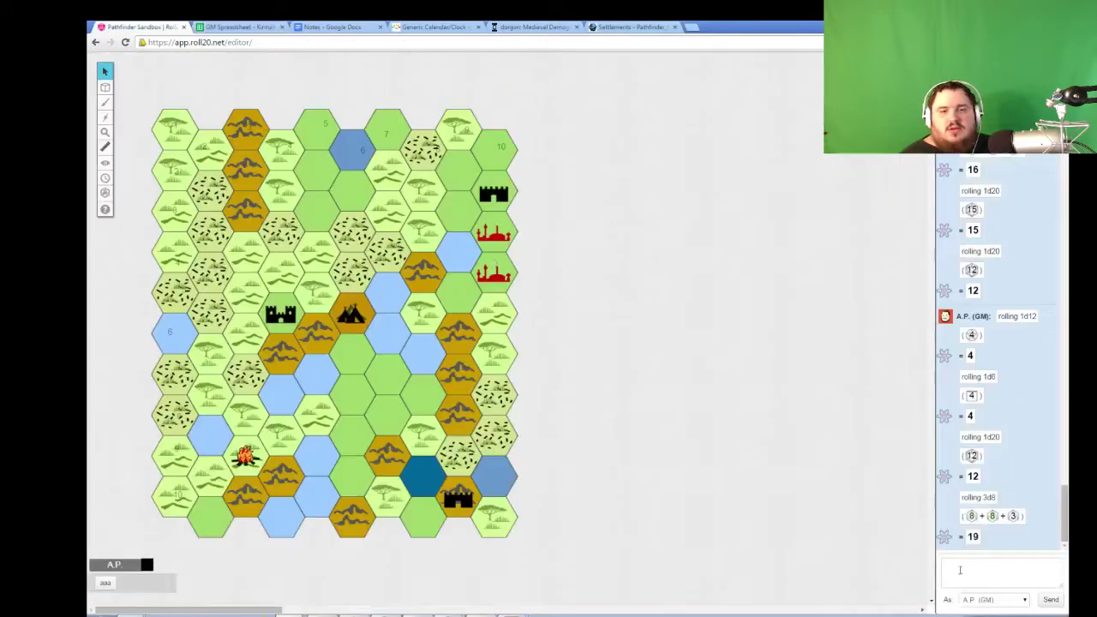
click(969, 572)
text(/roll 1d20)
key(Return)
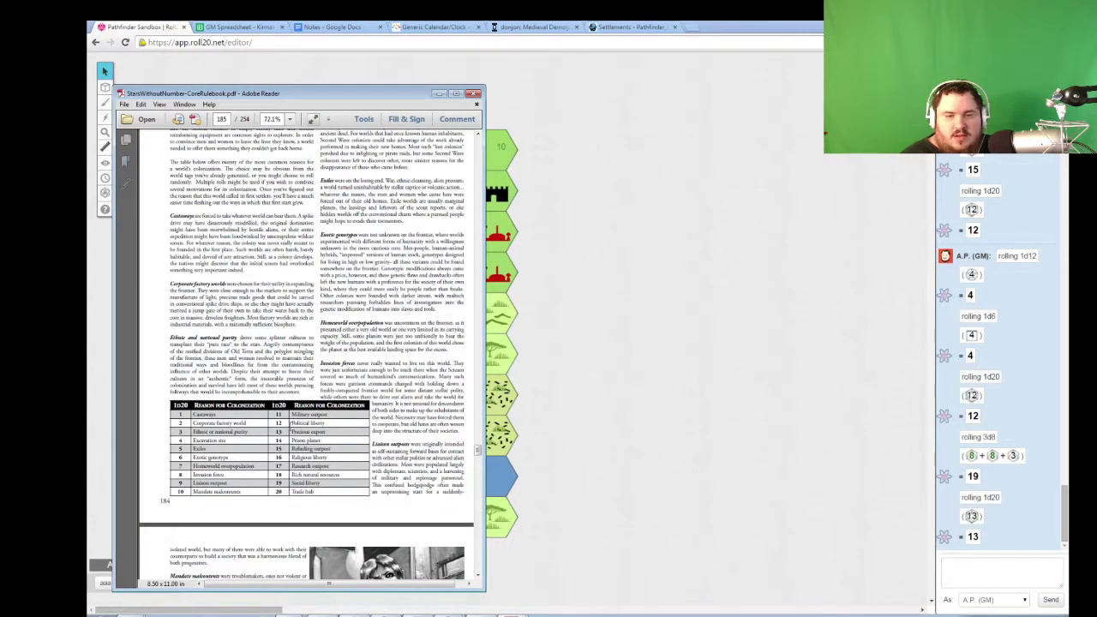
- Read the rulebook's precious exports entry, and enter Precious Export as Meilleur's Colonization in H6 of the GM spreadsheet
scroll(343, 339, down, 10)
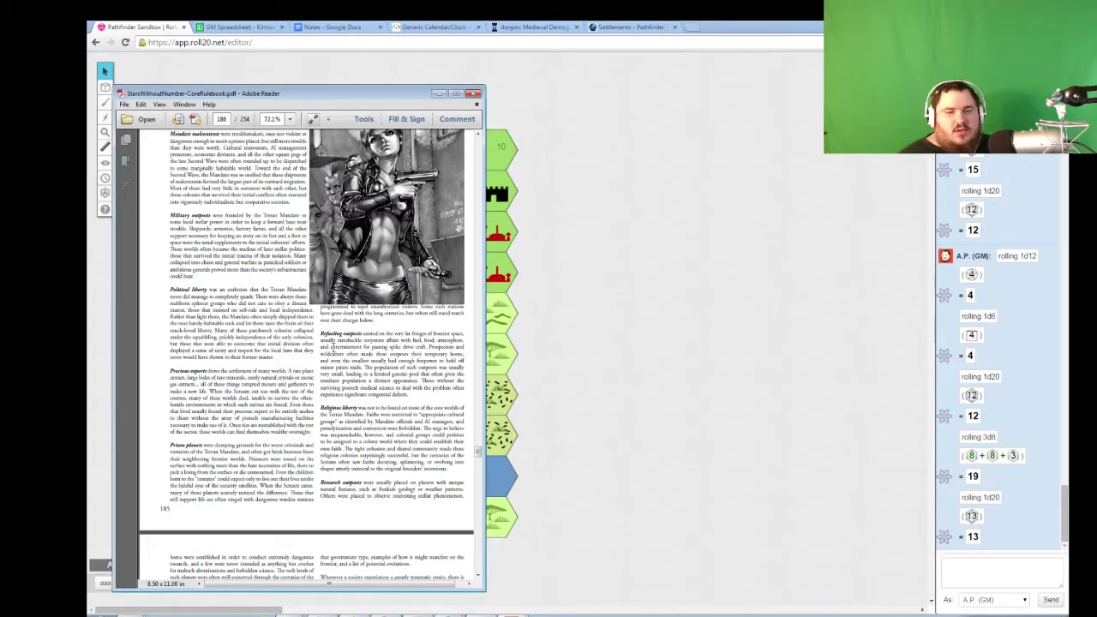
click(512, 353)
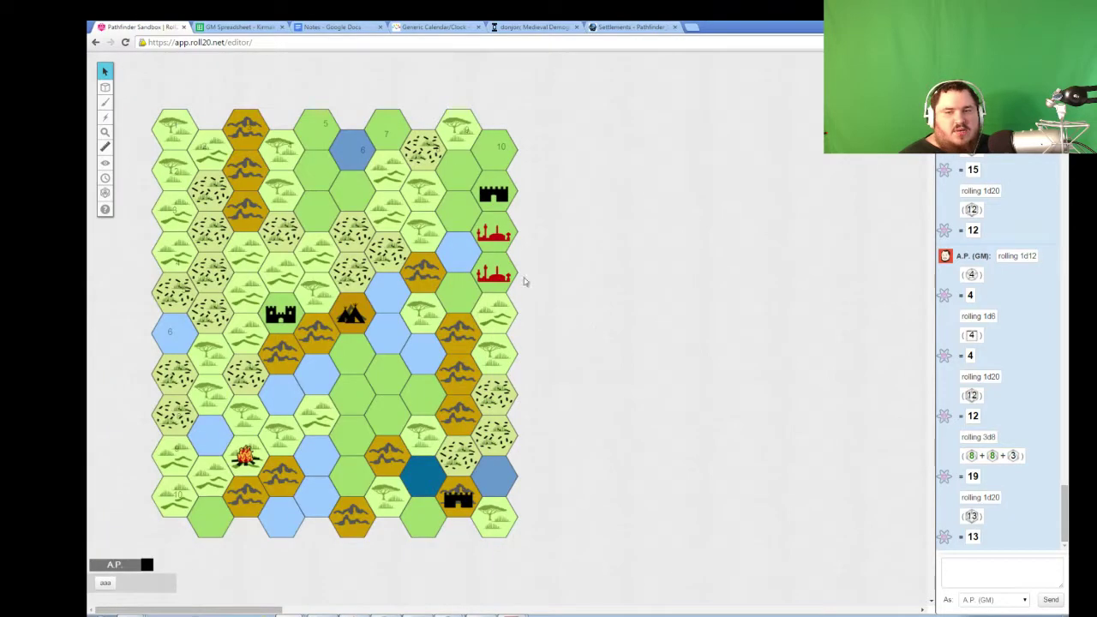
click(240, 26)
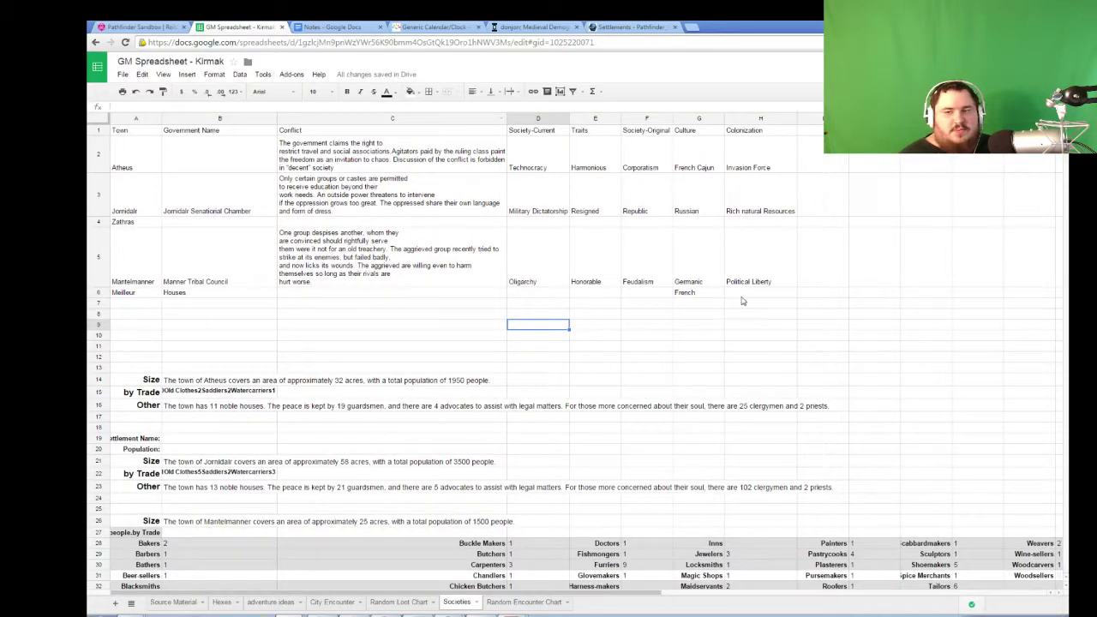
click(729, 295)
text(Precious Export)
key(Return)
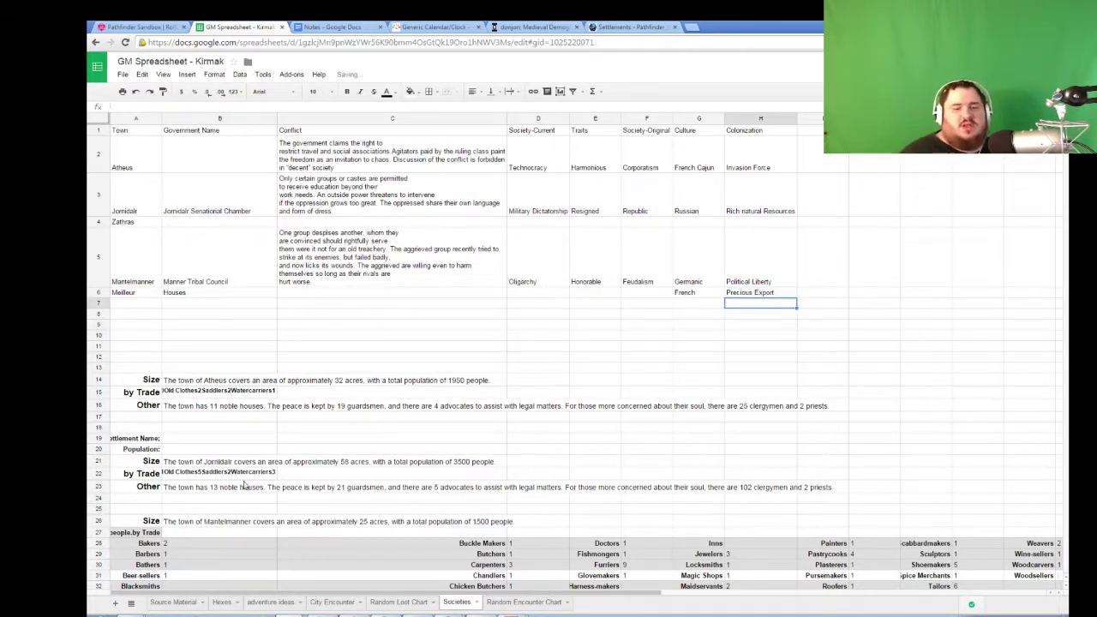
- Examine the note on the Hill, Resource hex in K6 of the Hexes sheet and the surrounding terrain on the Roll20 map
click(225, 602)
mouse_move(874, 156)
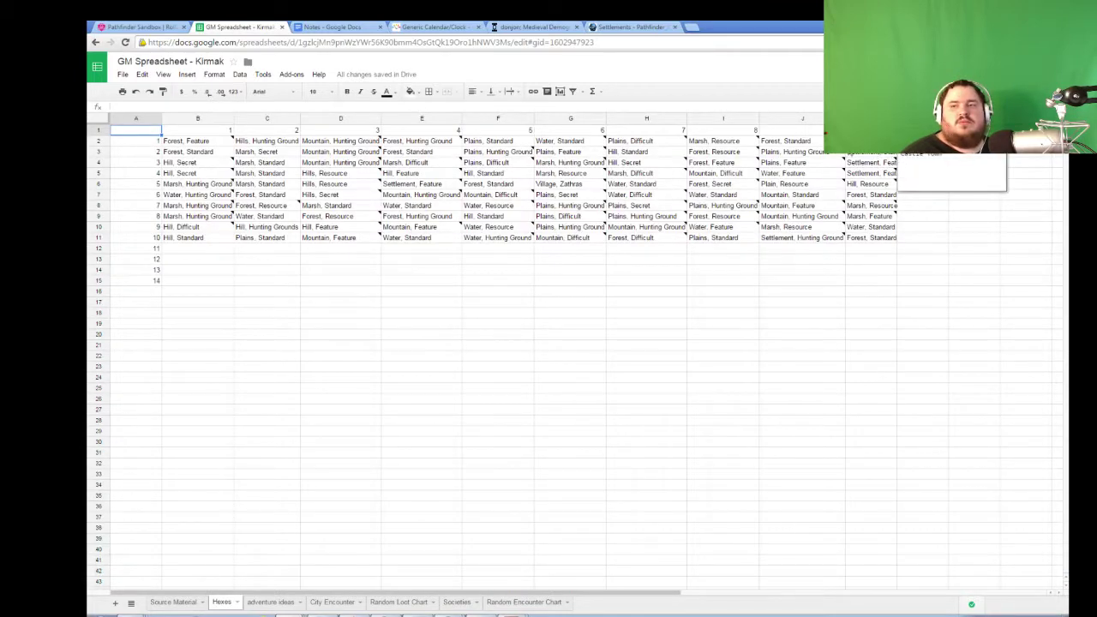
click(1007, 292)
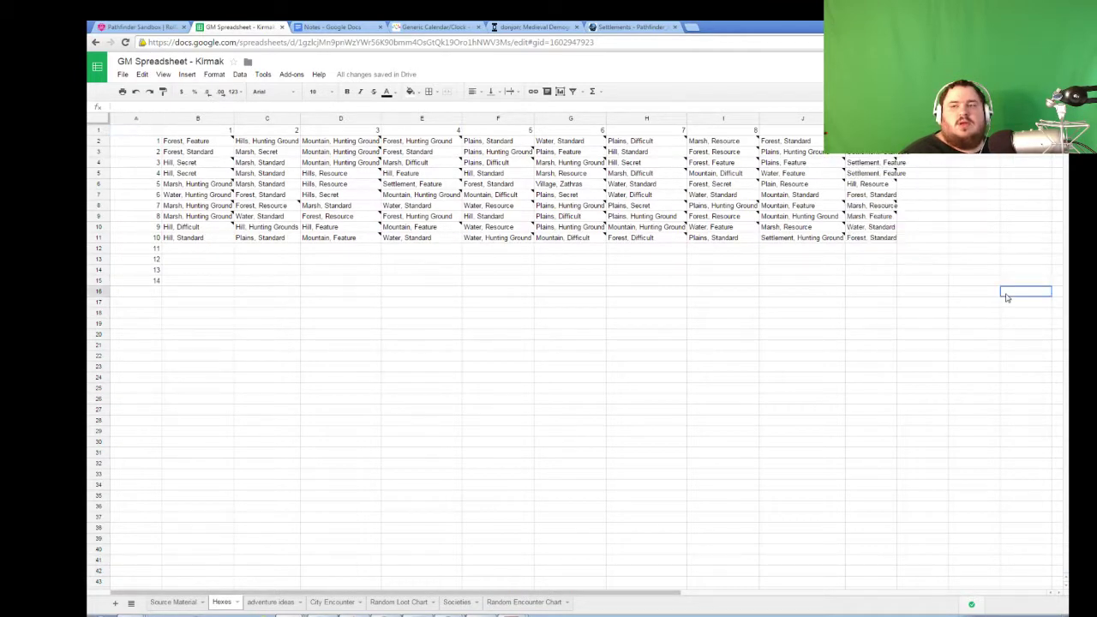
click(824, 187)
click(834, 314)
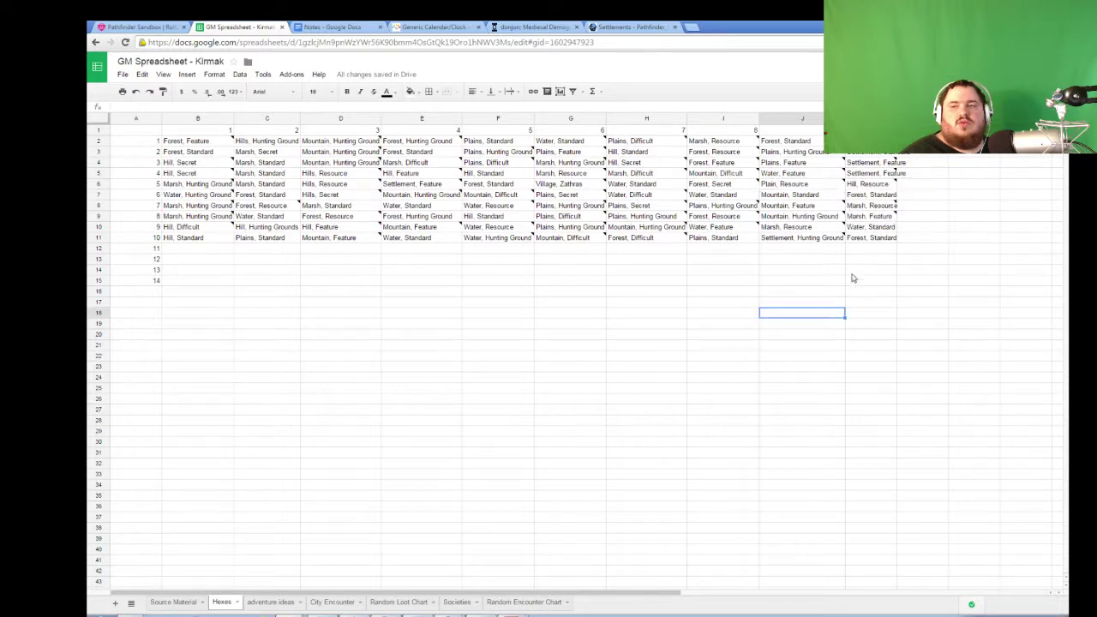
click(886, 188)
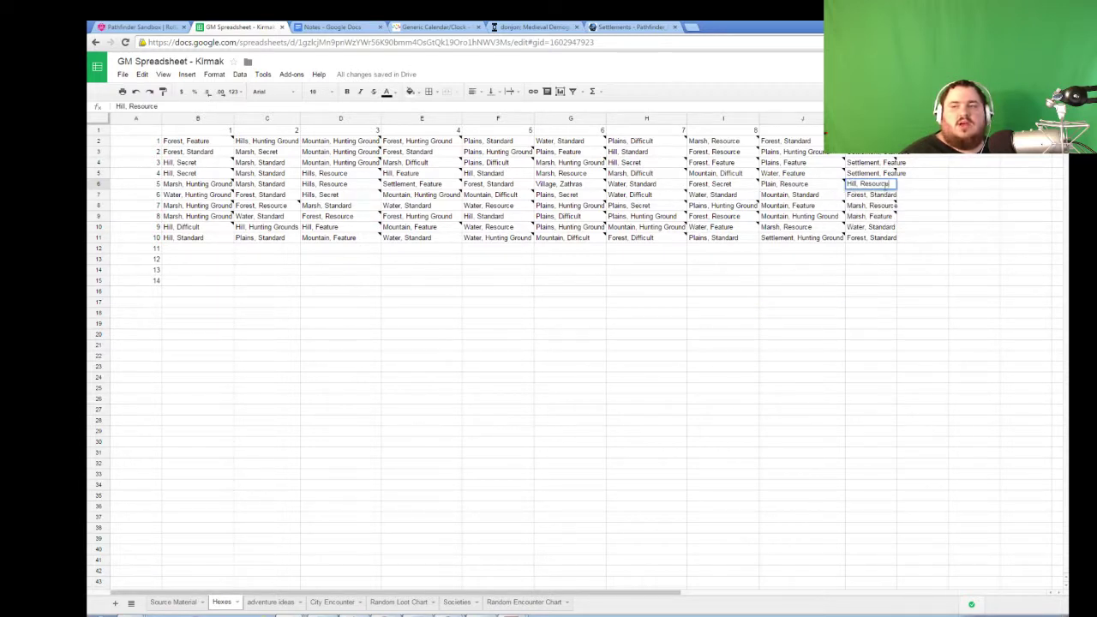
click(934, 196)
click(882, 182)
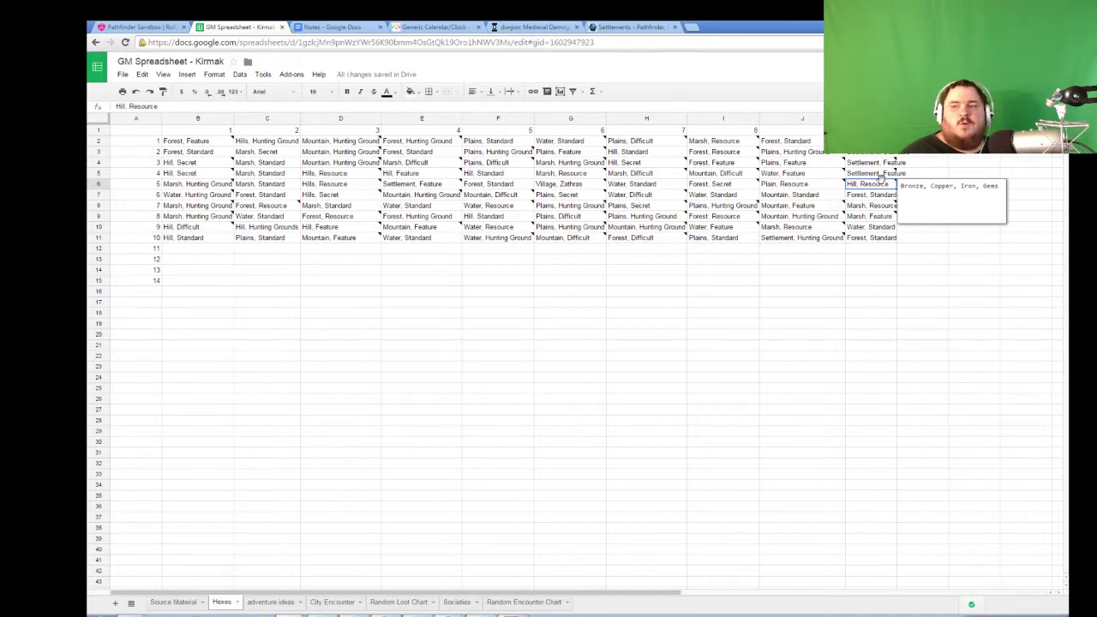
click(617, 315)
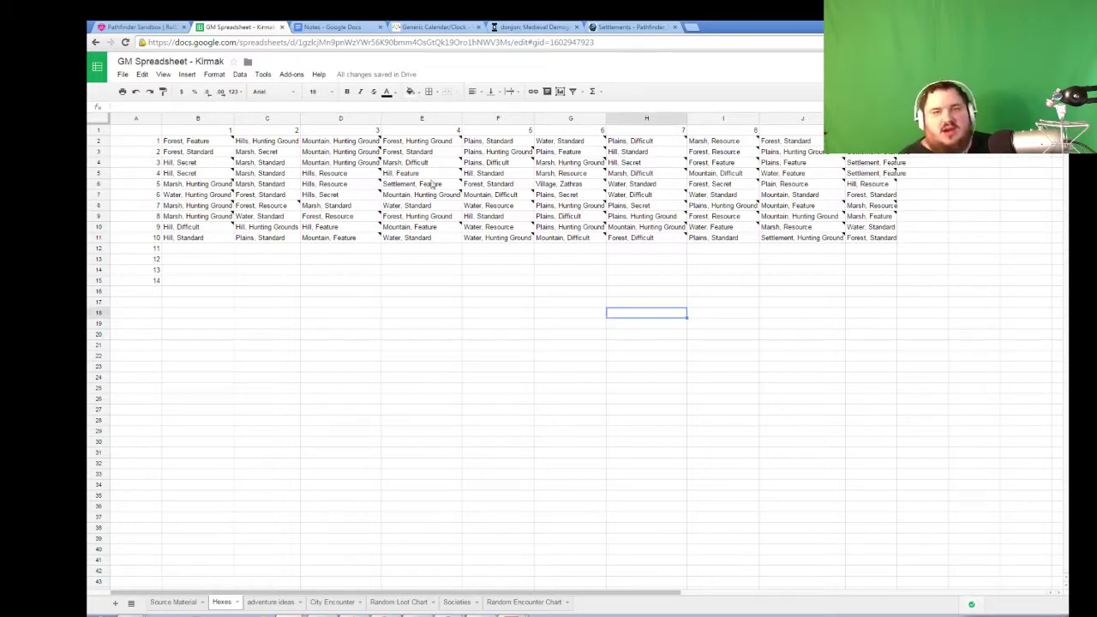
click(140, 26)
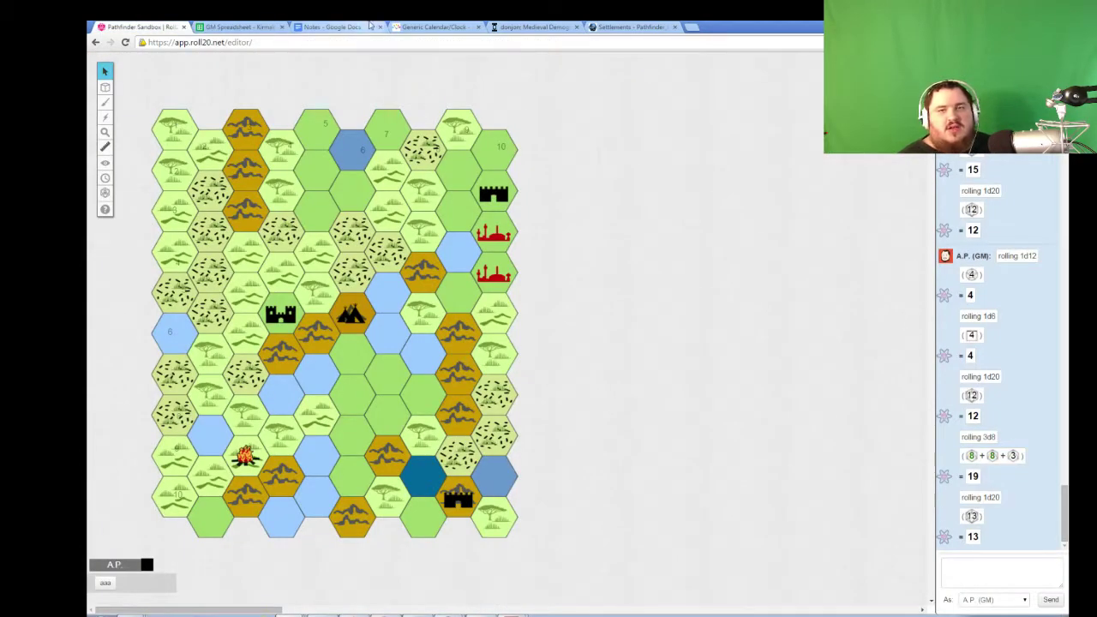
click(247, 26)
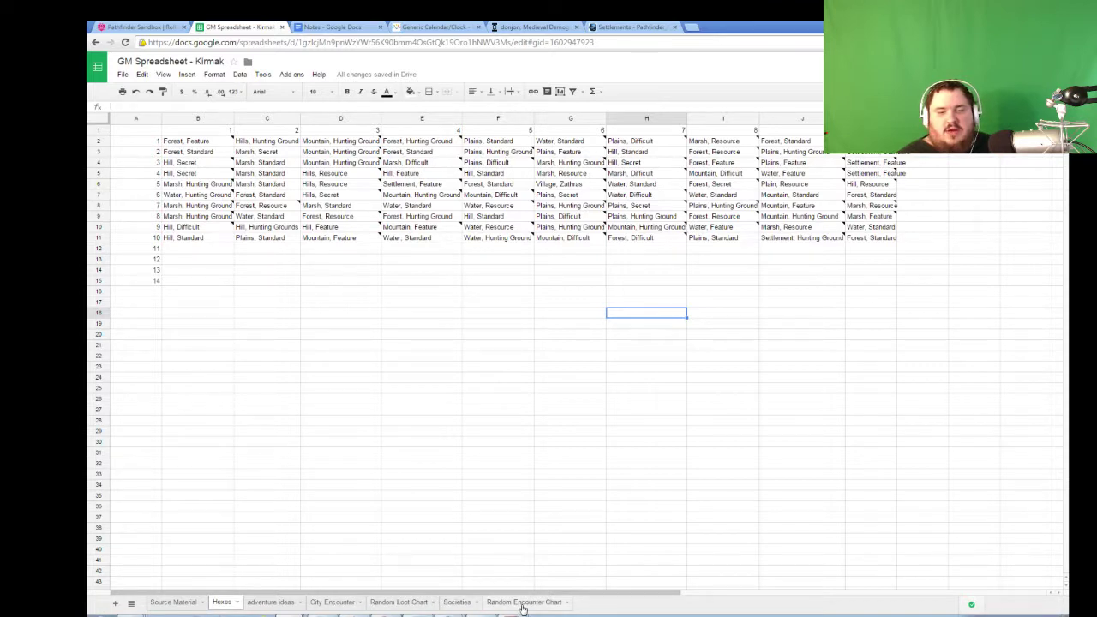
- Find the Government Types table in the Stars Without Number rulebook, and read the government entries from Tribalism back to Autocracy for Meilleur
click(456, 601)
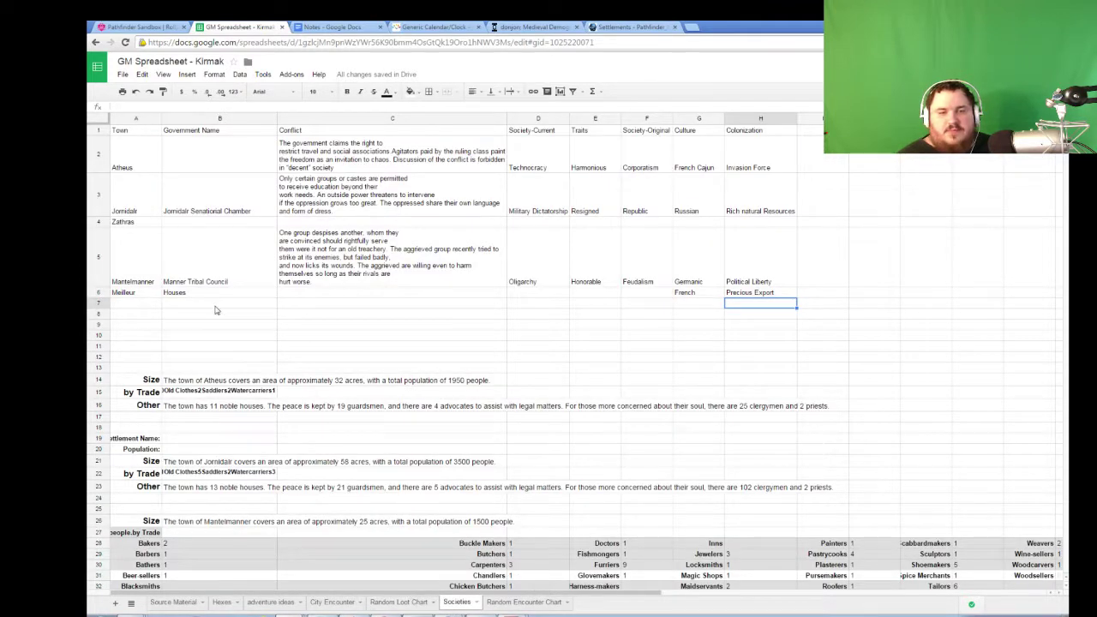
click(324, 296)
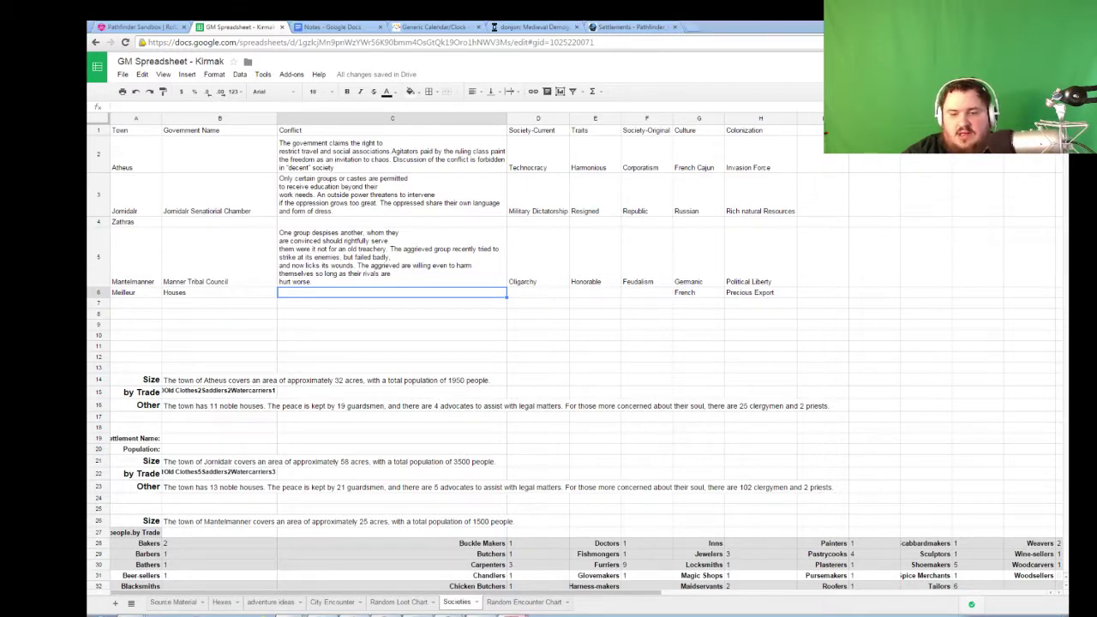
key(alt+Tab)
scroll(317, 441, down, 10)
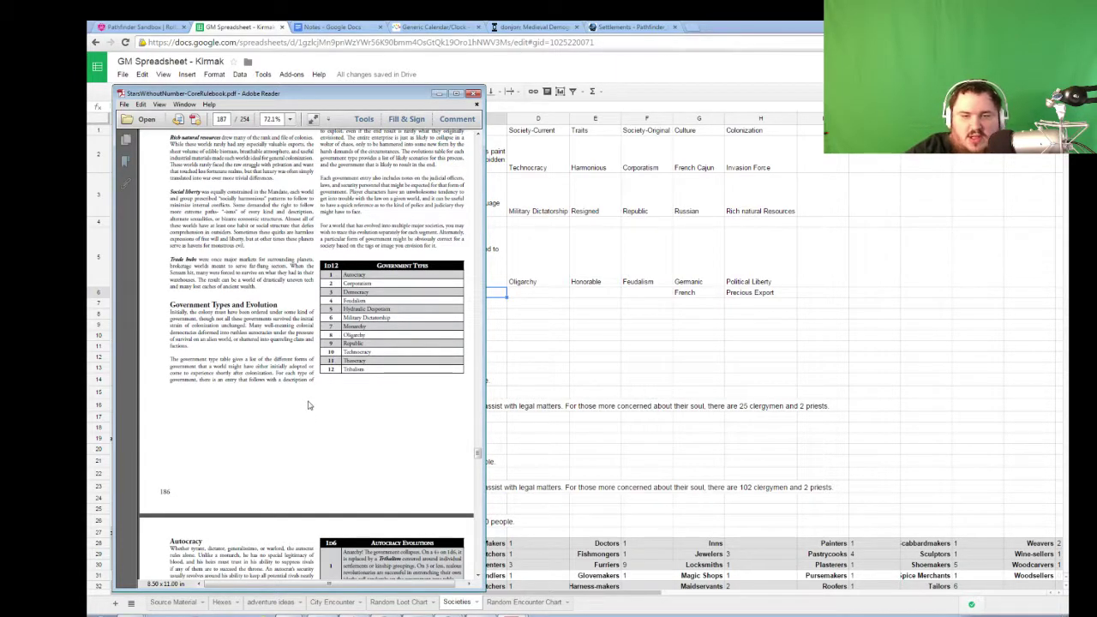
scroll(302, 404, down, 1)
scroll(300, 405, down, 1)
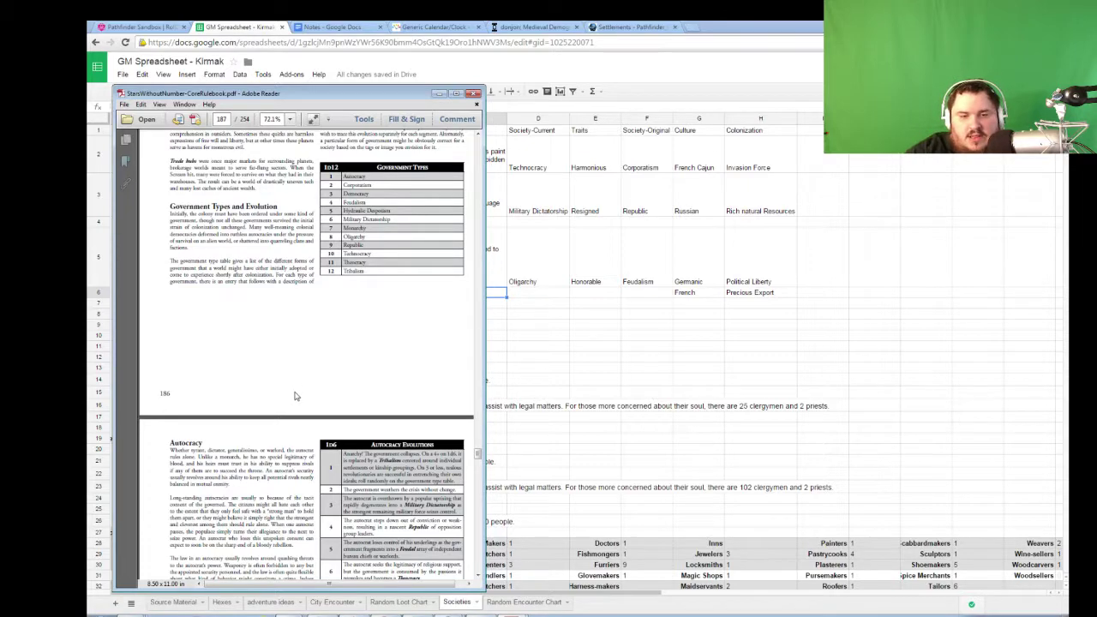
scroll(293, 396, down, 20)
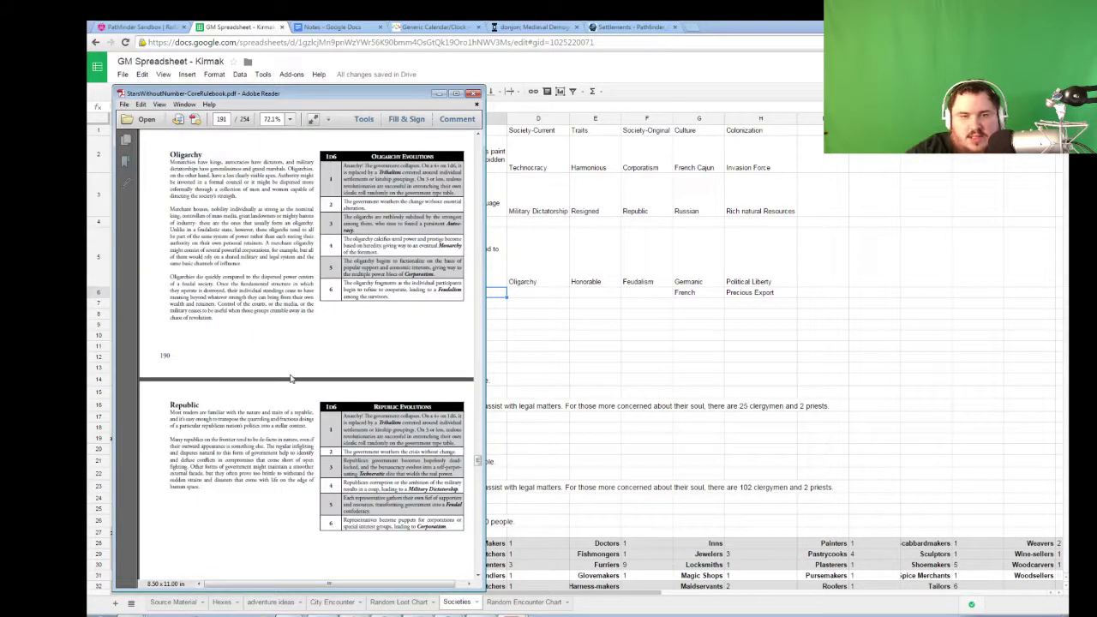
scroll(291, 378, down, 10)
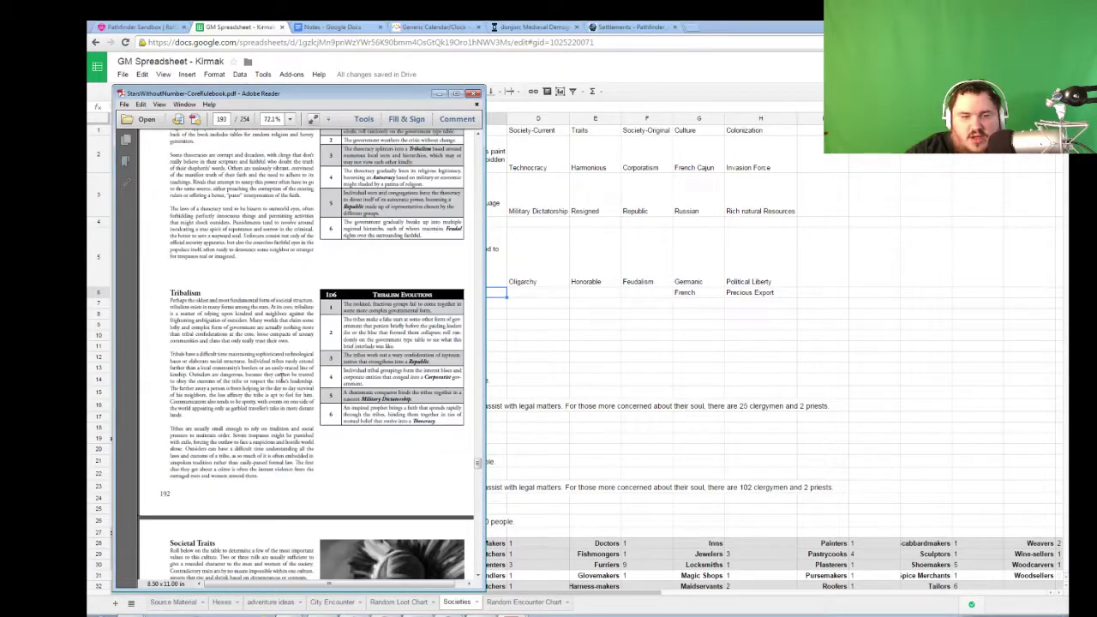
scroll(283, 375, down, 3)
scroll(266, 394, up, 13)
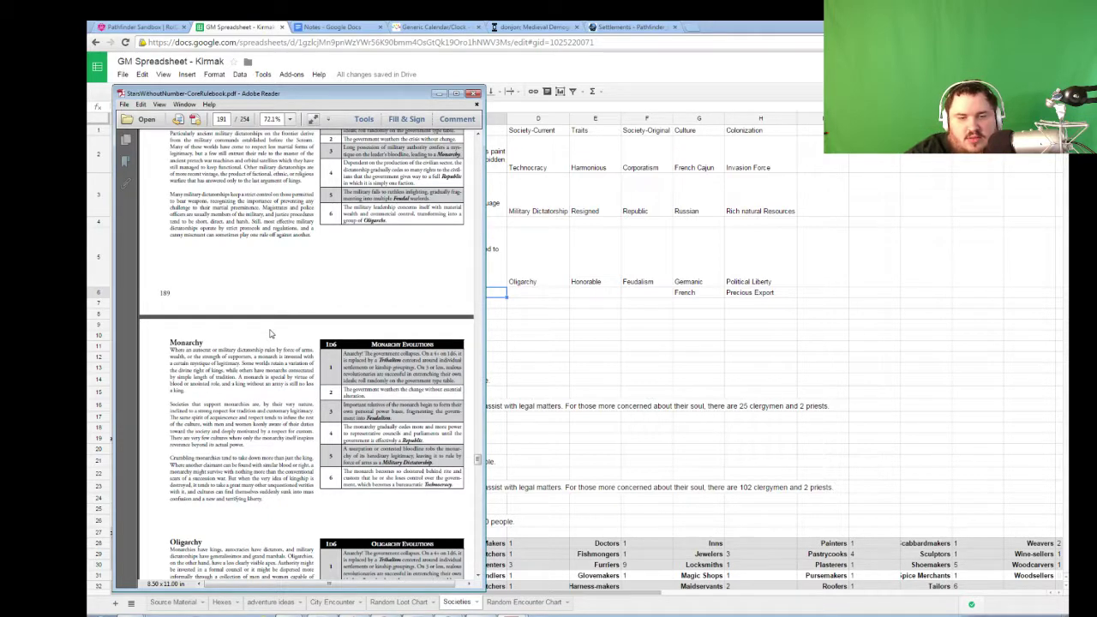
scroll(270, 334, up, 8)
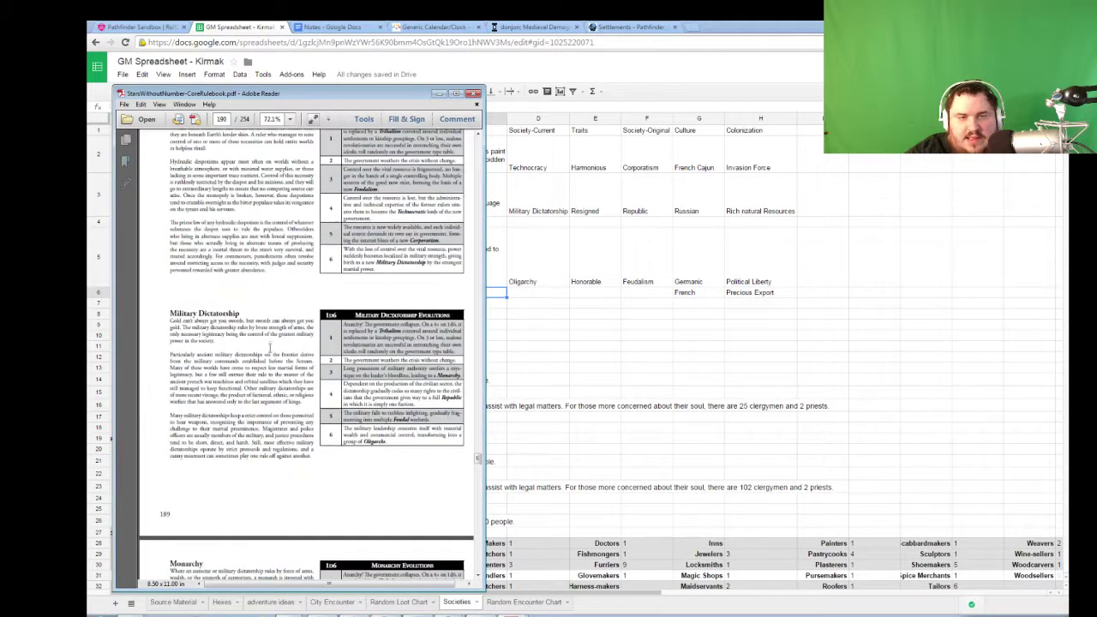
scroll(268, 347, up, 5)
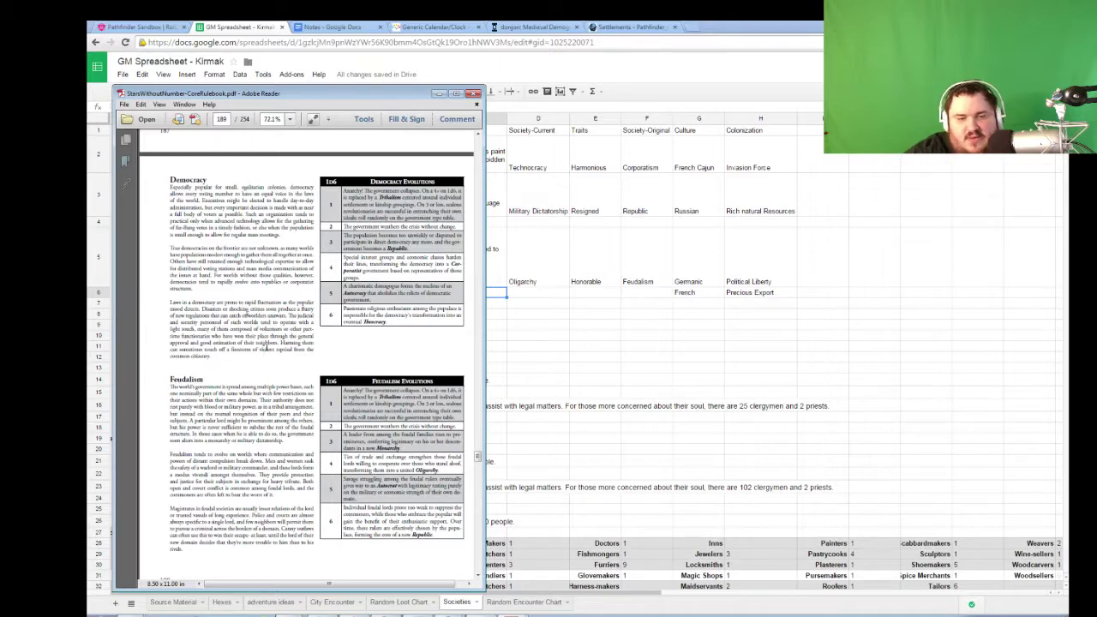
scroll(277, 325, up, 5)
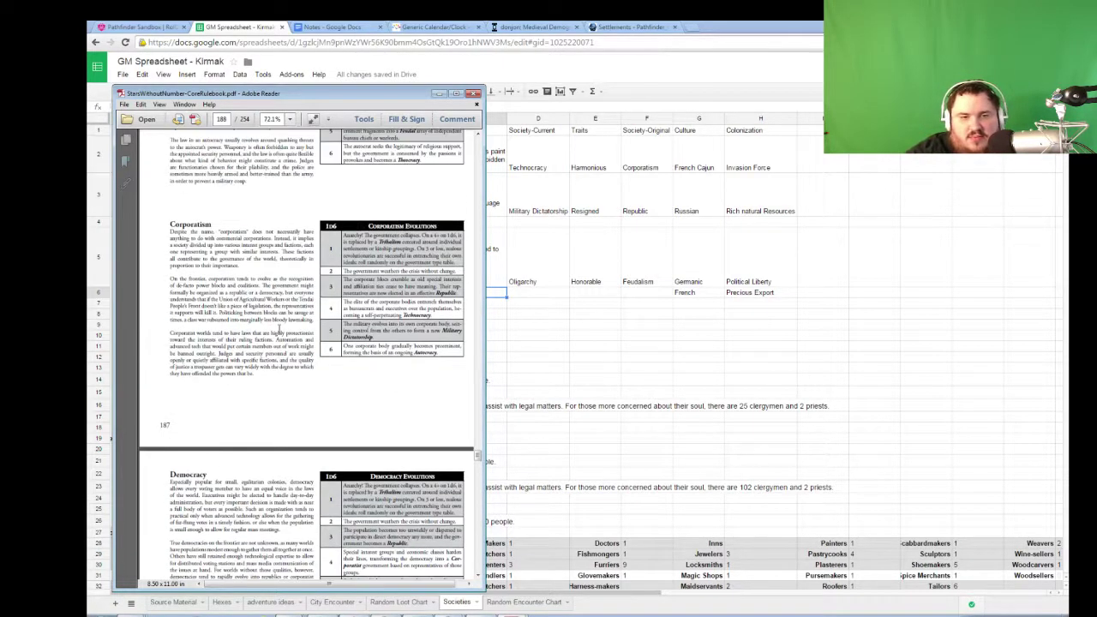
scroll(278, 329, up, 3)
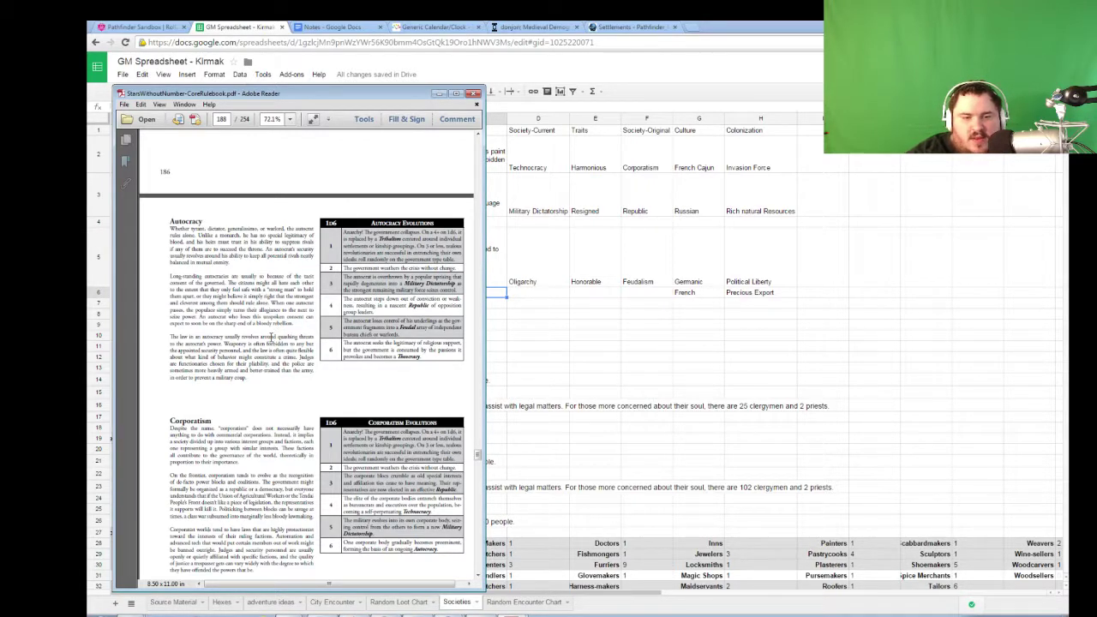
- Compare the rulebook's Feudalism, Monarchy, Oligarchy, Theocracy and Tribalism descriptions and their evolution tables
scroll(271, 338, down, 20)
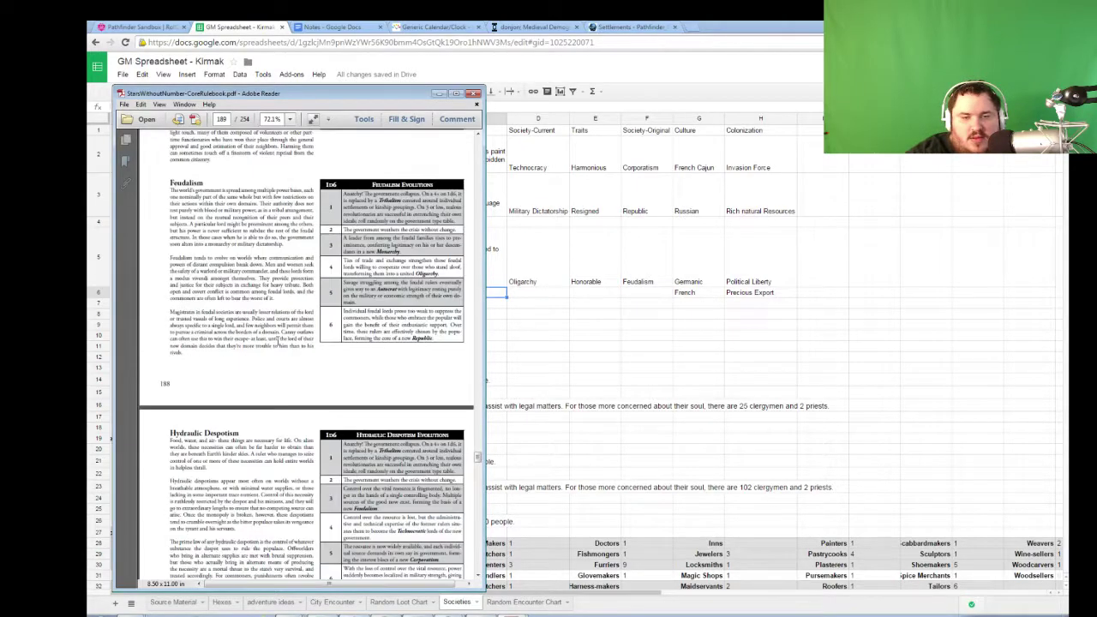
scroll(276, 341, down, 20)
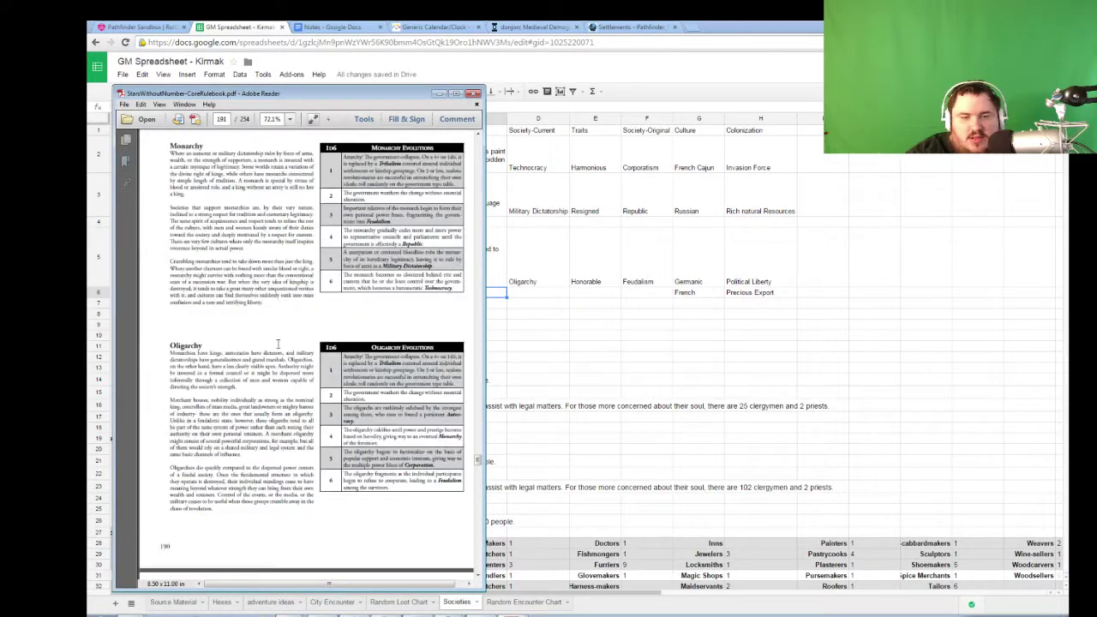
scroll(276, 341, down, 8)
scroll(275, 329, up, 4)
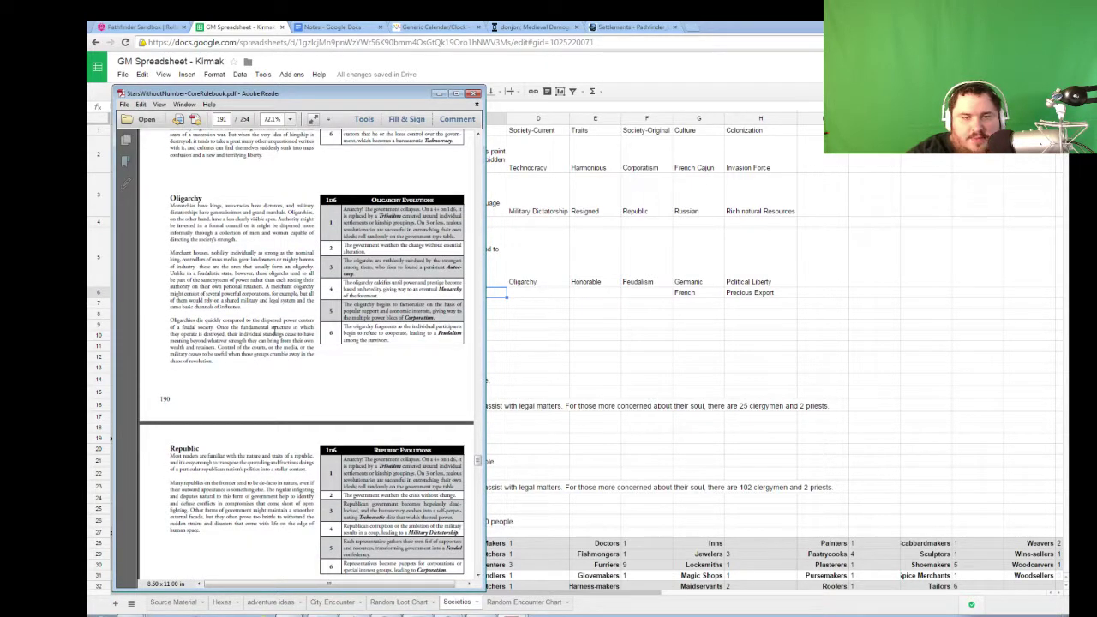
scroll(307, 355, down, 20)
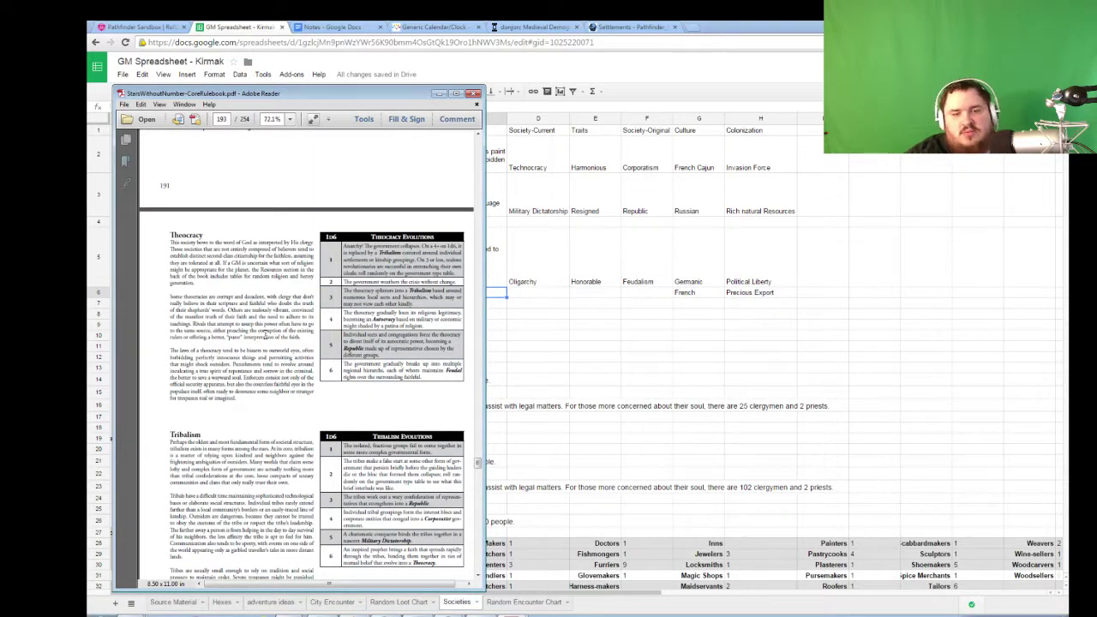
scroll(264, 336, down, 1)
right_click(264, 335)
click(251, 308)
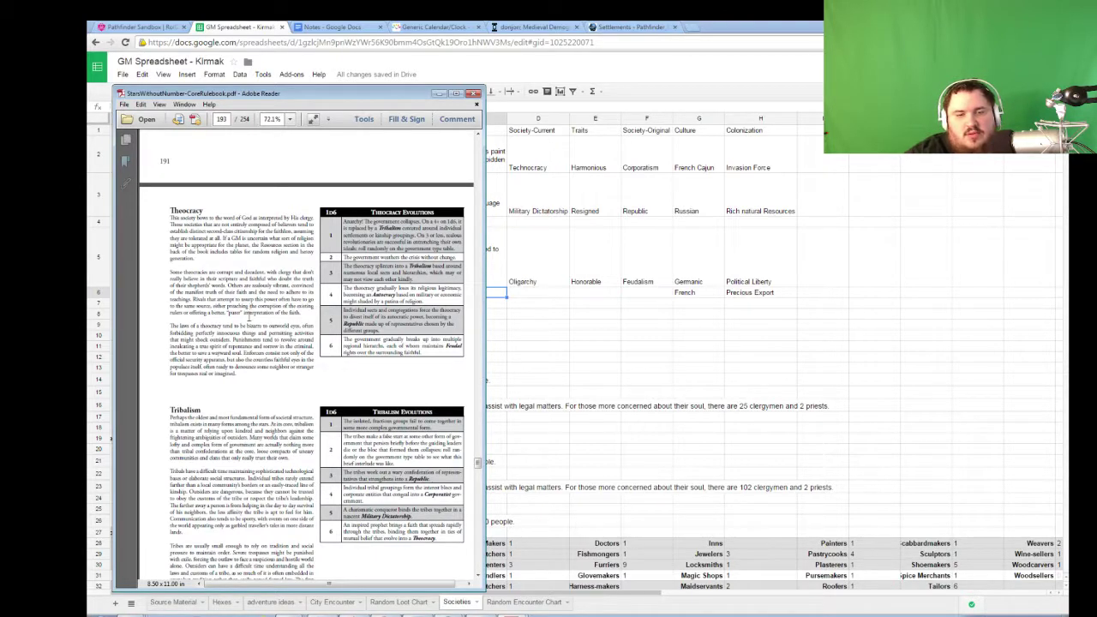
scroll(249, 315, down, 2)
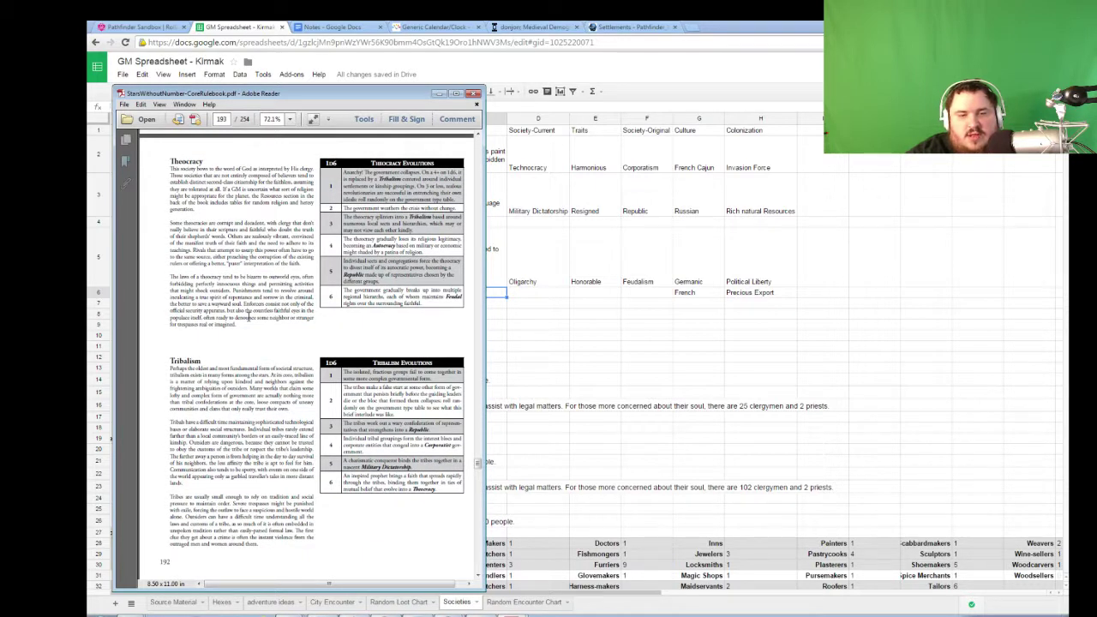
- Enter Tribalistic as Meilleur's Society-Current in D6 of the Societies sheet
click(554, 305)
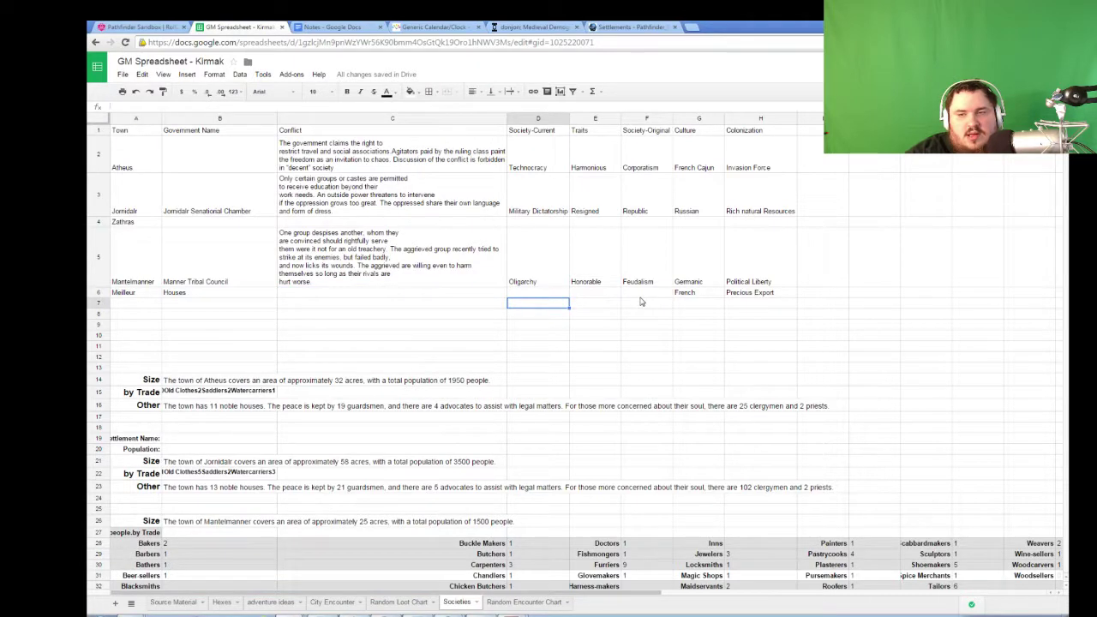
click(543, 293)
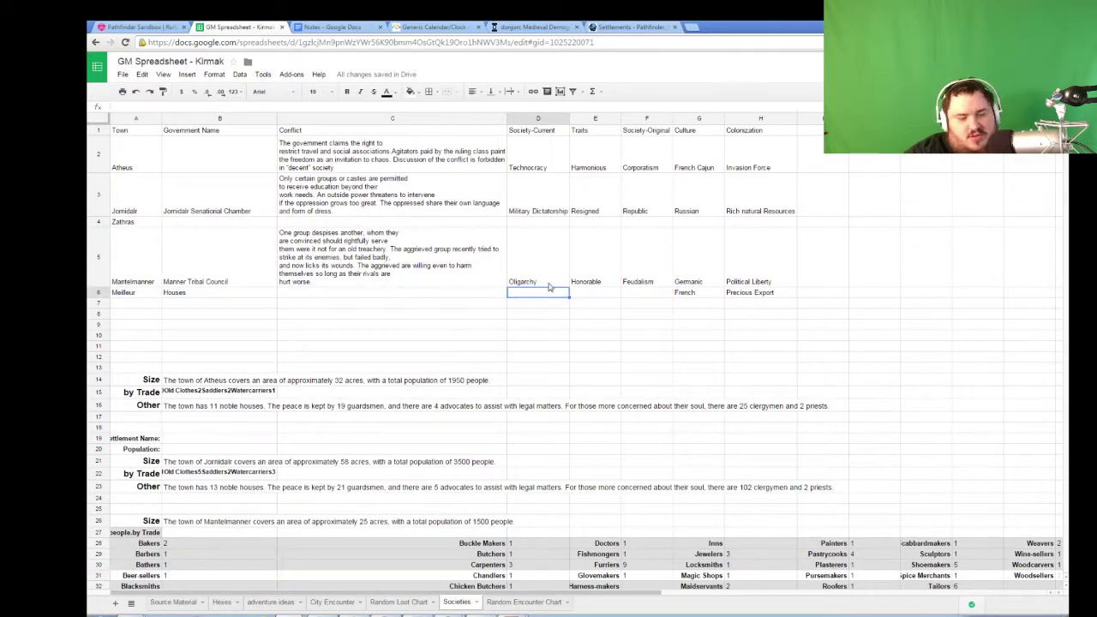
text(Tribalistic)
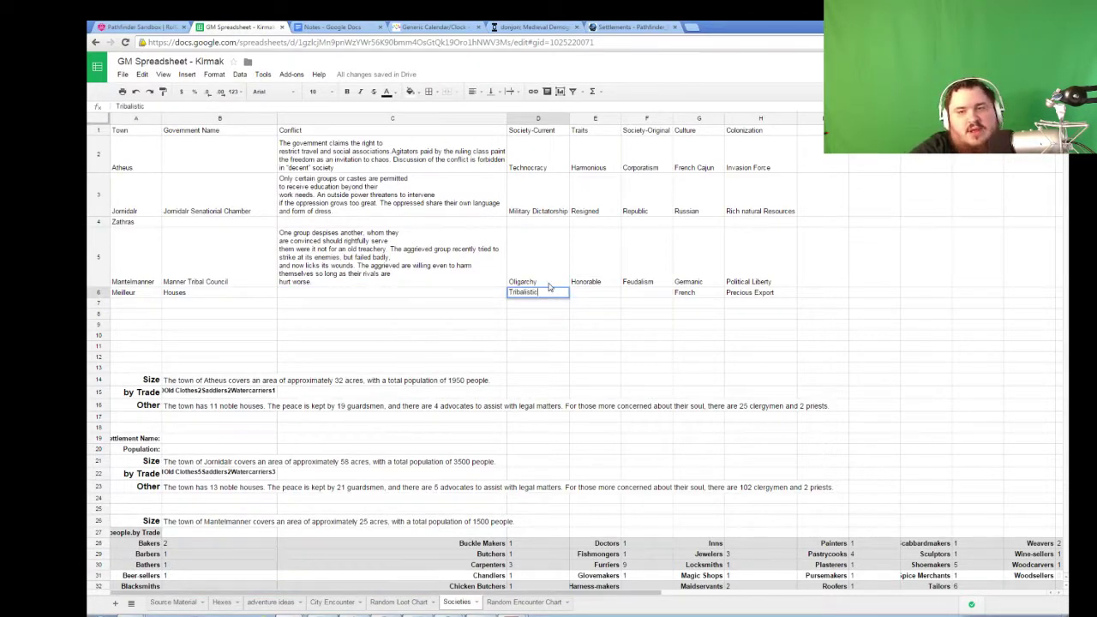
key(Return)
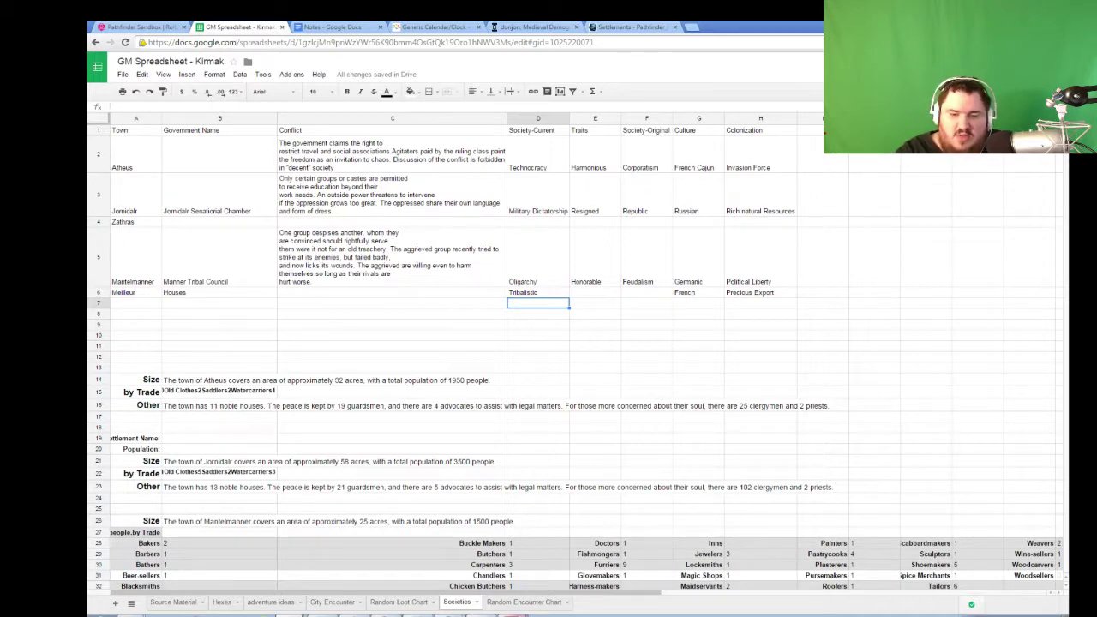
- Check the rulebook's evolution tables from Tribalism back to Oligarchy, and enter Oligarchy as Meilleur's Society-Original in F6 of the spreadsheet
click(517, 616)
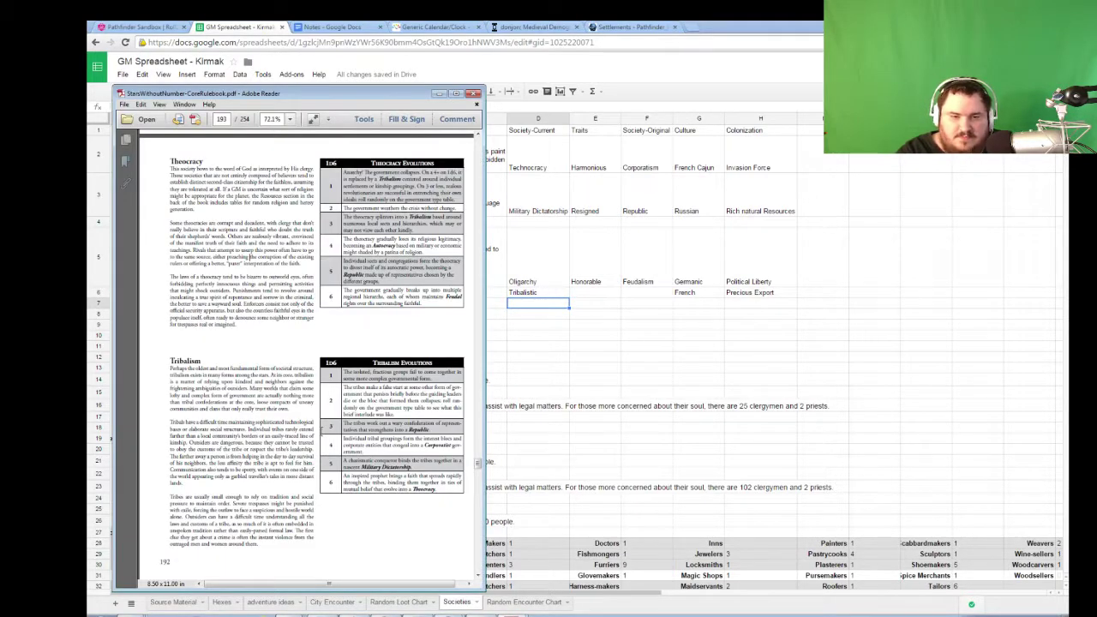
scroll(478, 463, up, 2)
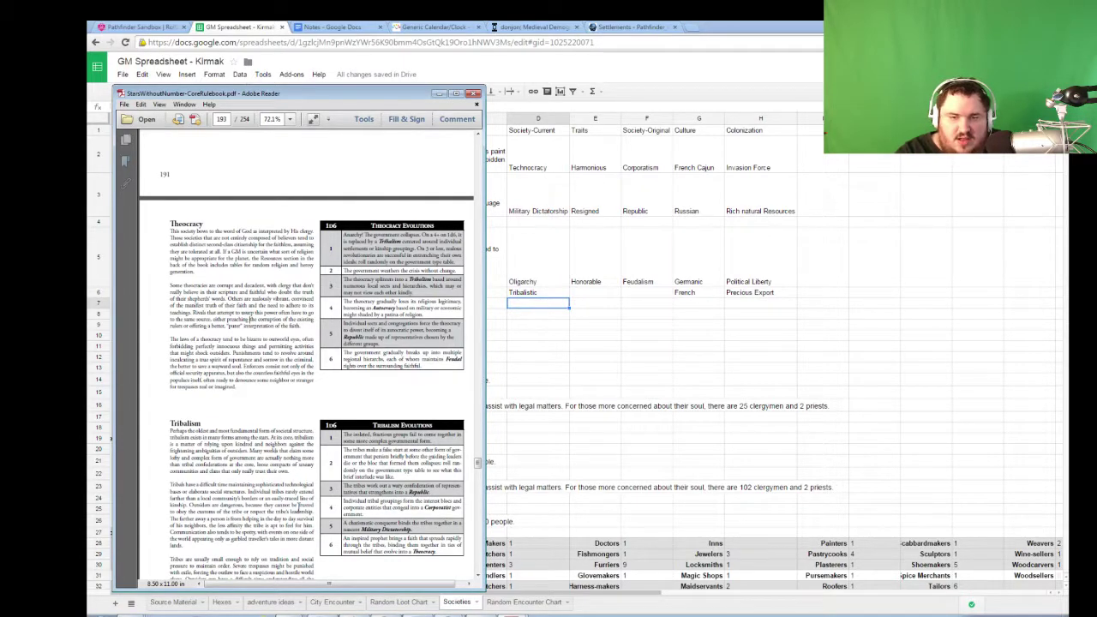
scroll(250, 318, up, 6)
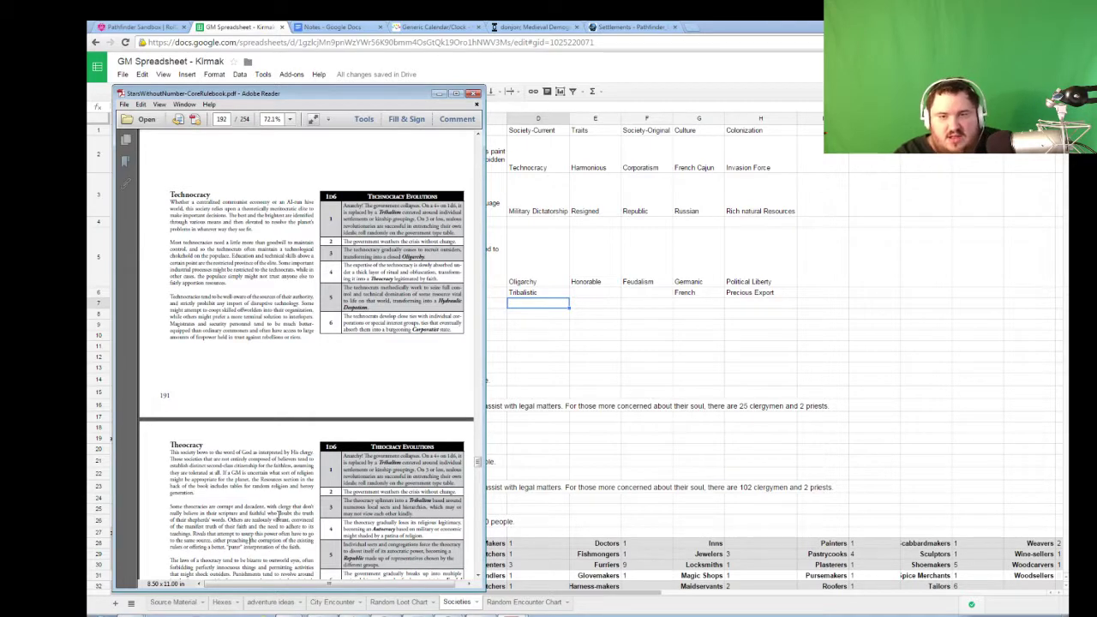
scroll(281, 511, up, 6)
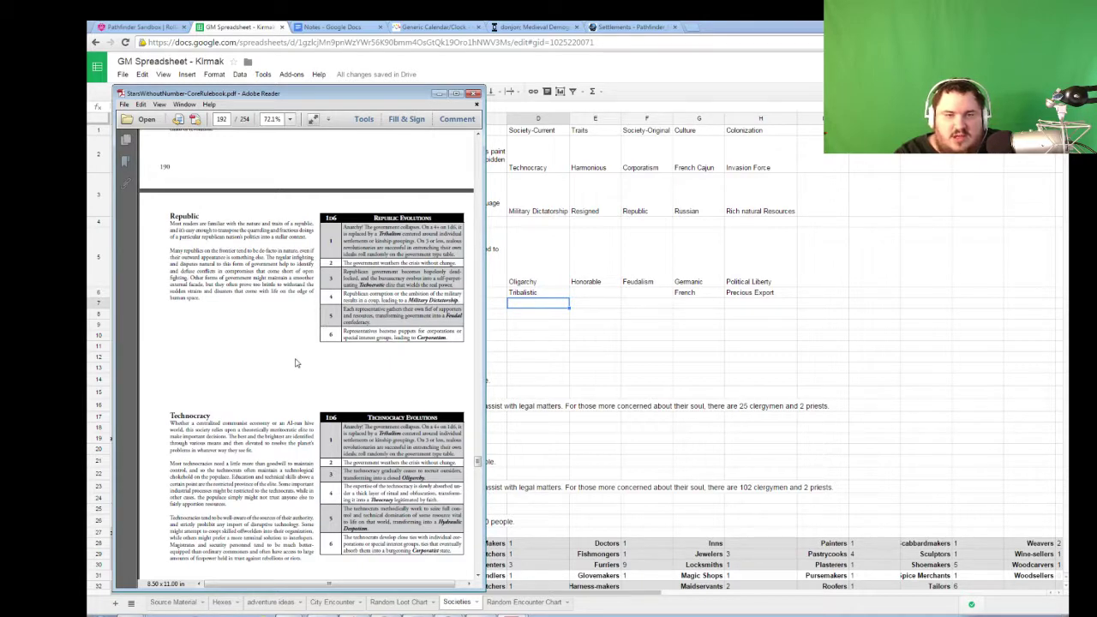
scroll(295, 363, up, 7)
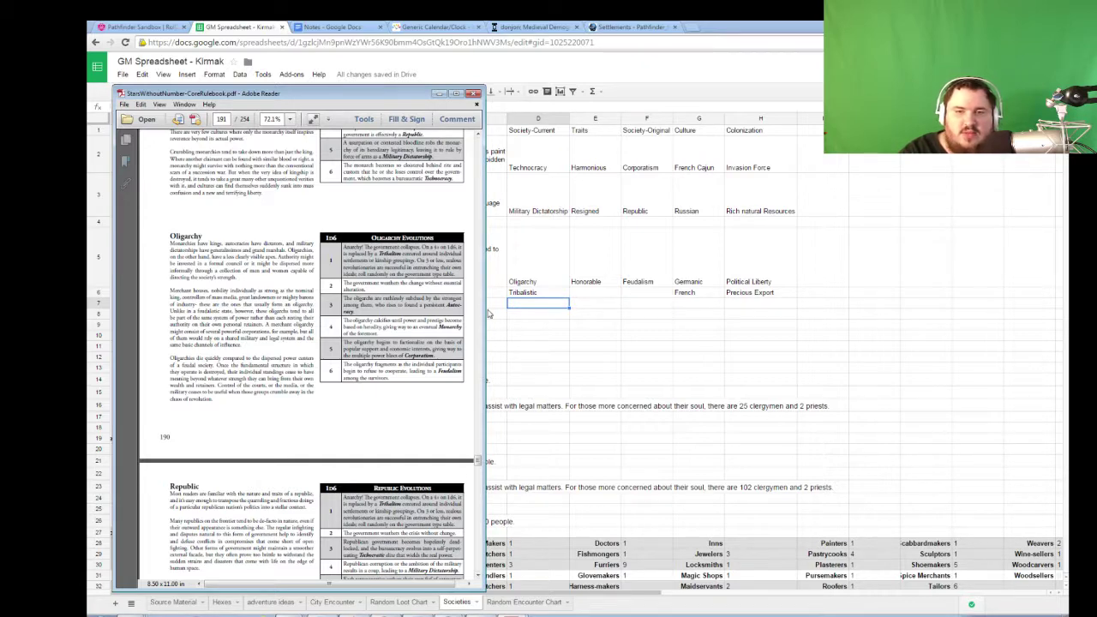
click(632, 296)
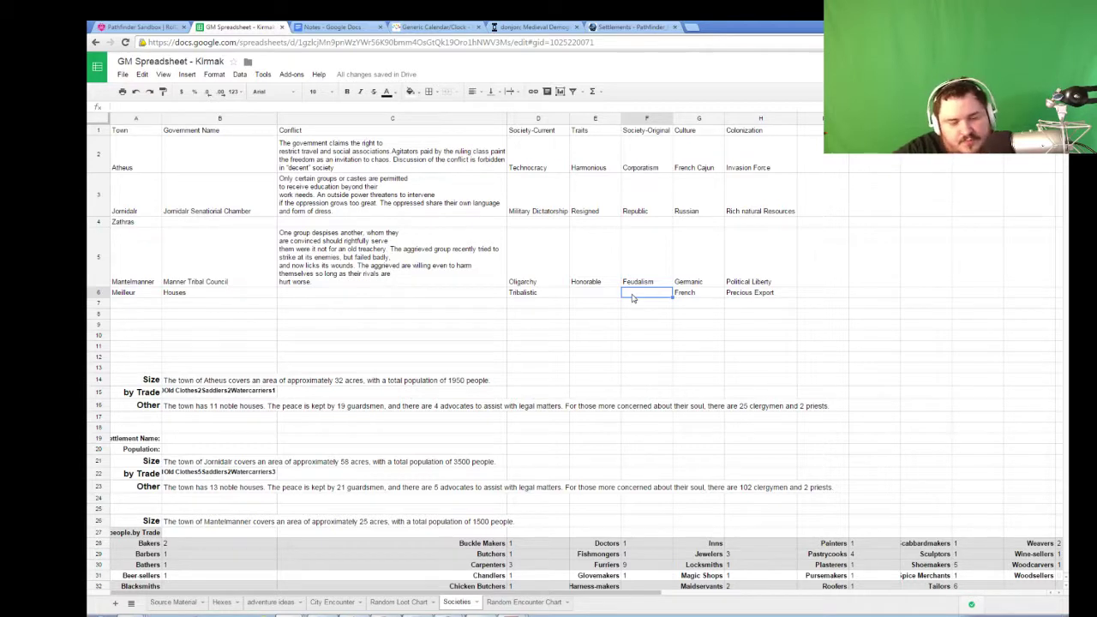
text(Oligarch)
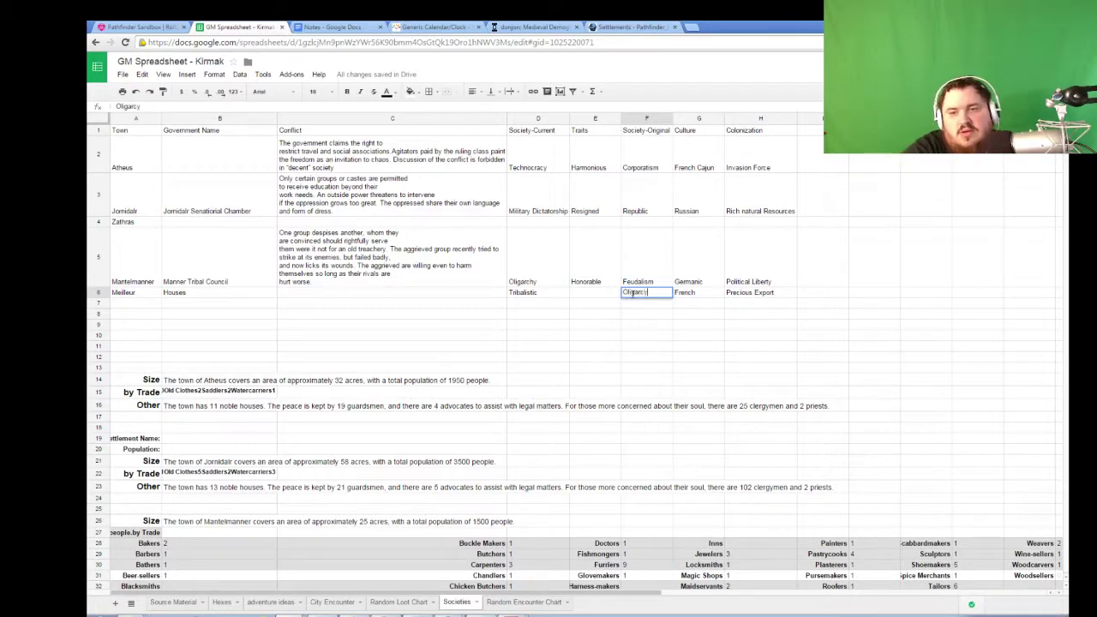
text(y)
key(Return)
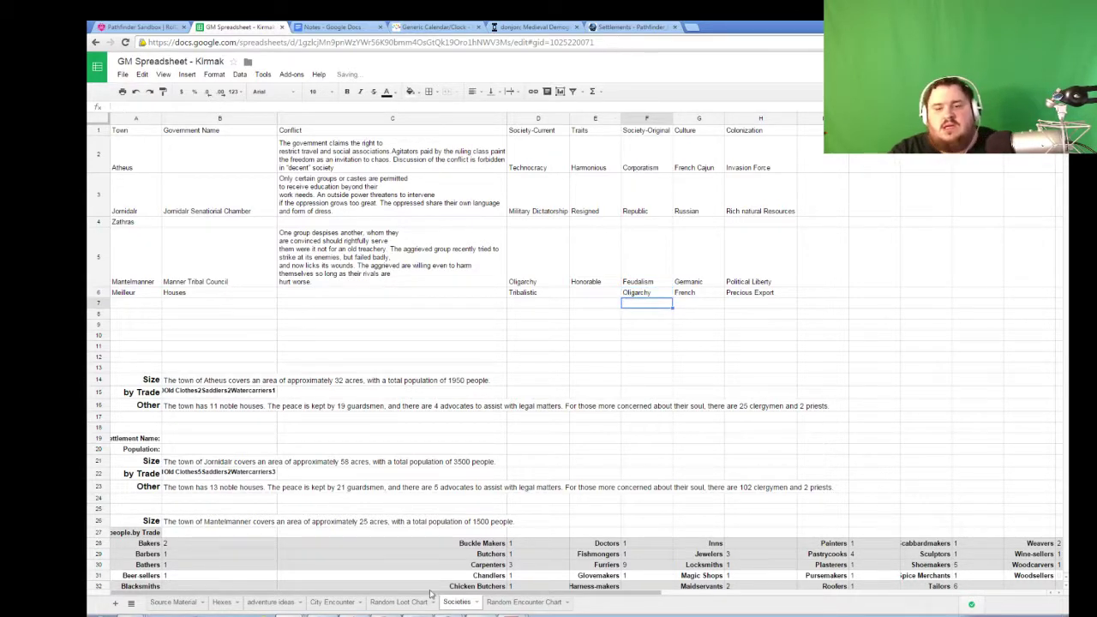
- Find the Societal Traits table in the rulebook PDF, and roll 1d20 for Meilleur's trait in the Roll20 chat
click(463, 616)
scroll(388, 455, down, 15)
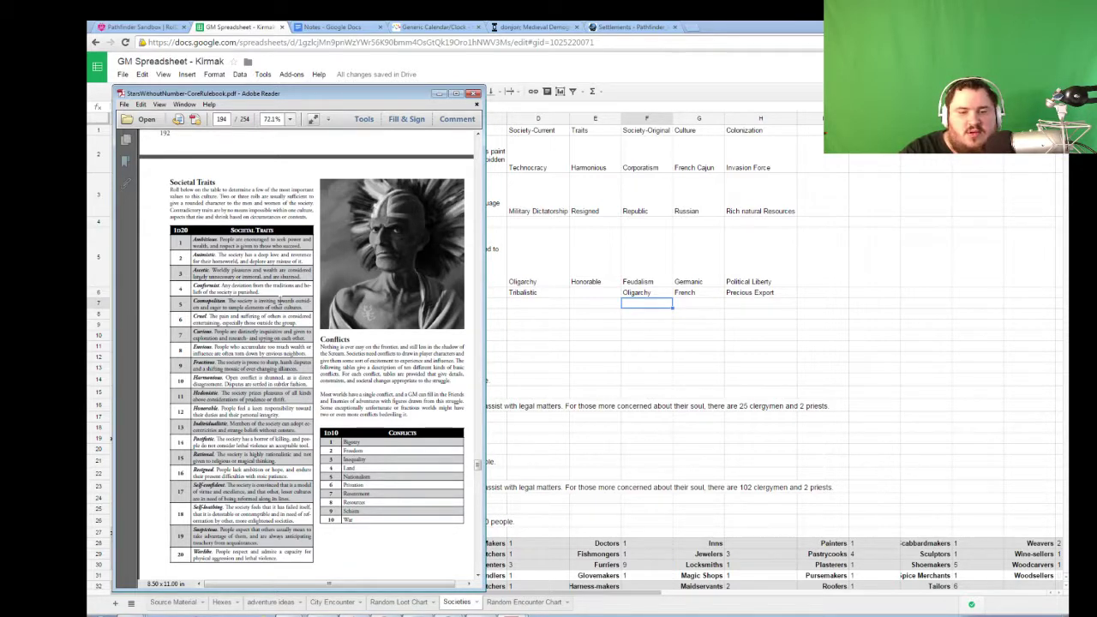
click(564, 367)
click(105, 24)
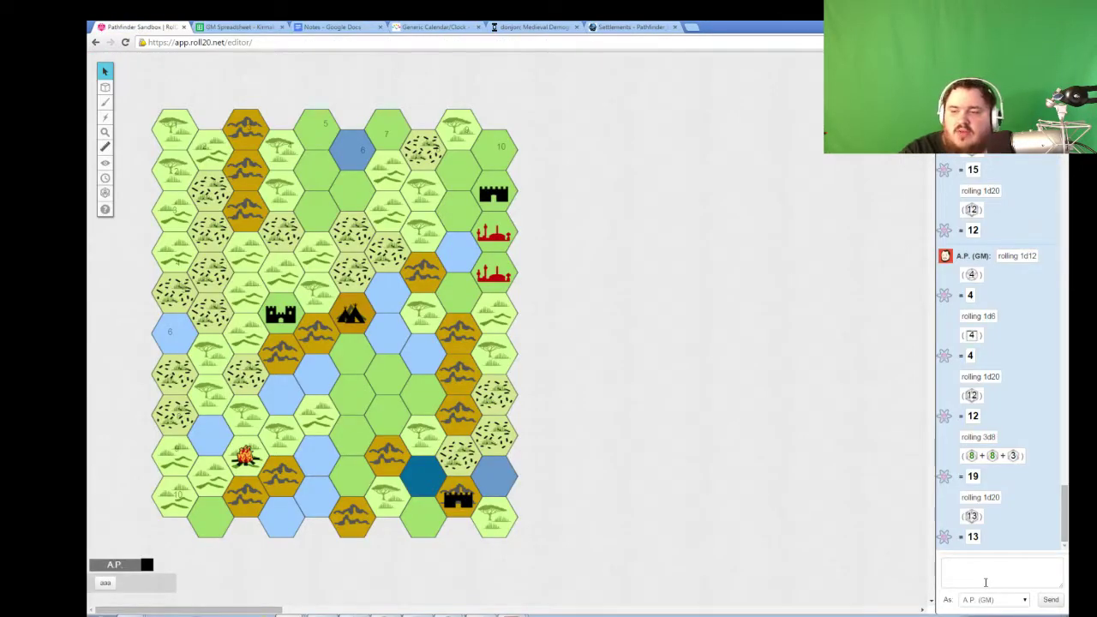
key(Up)
key(Return)
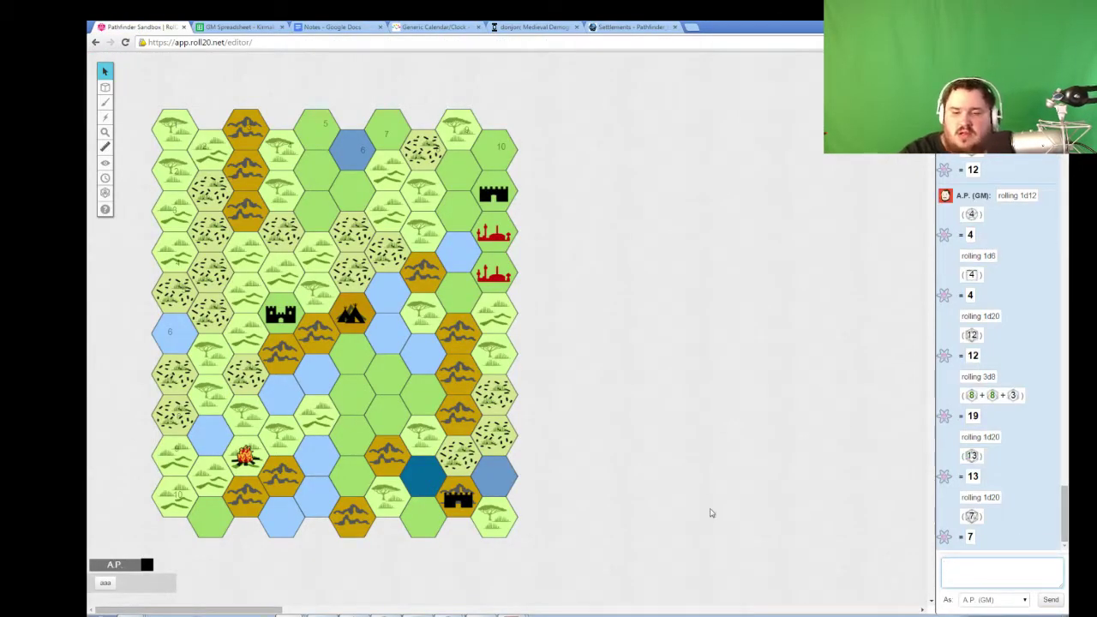
- Look up the rolled trait in the rulebook's Societal Traits table and enter Curious as Meilleur's trait in E6 of the Societies sheet
click(514, 614)
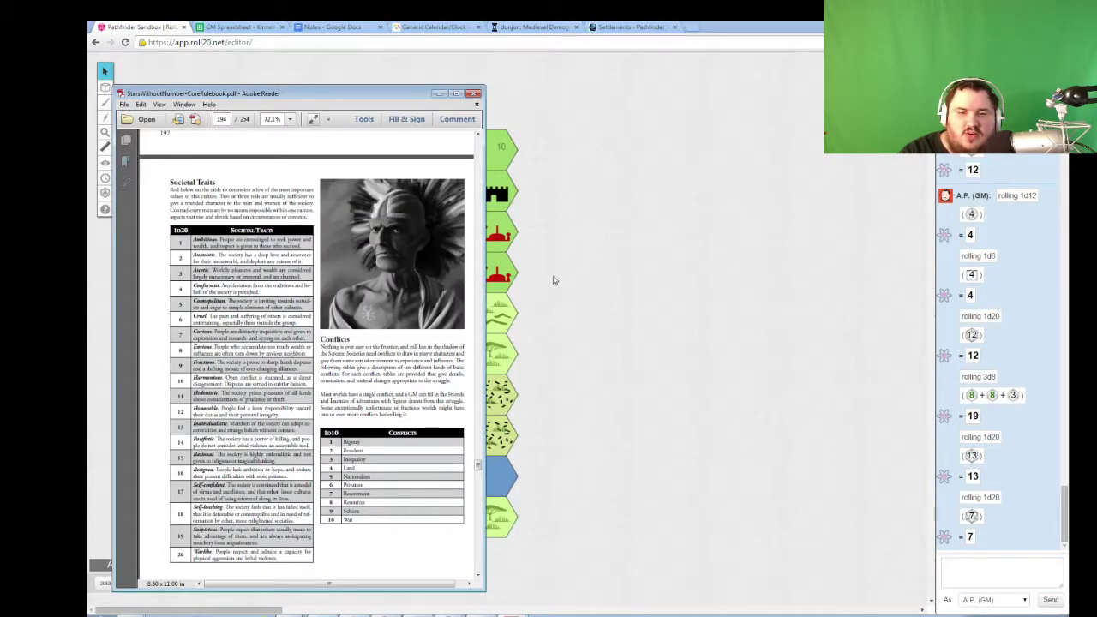
click(555, 282)
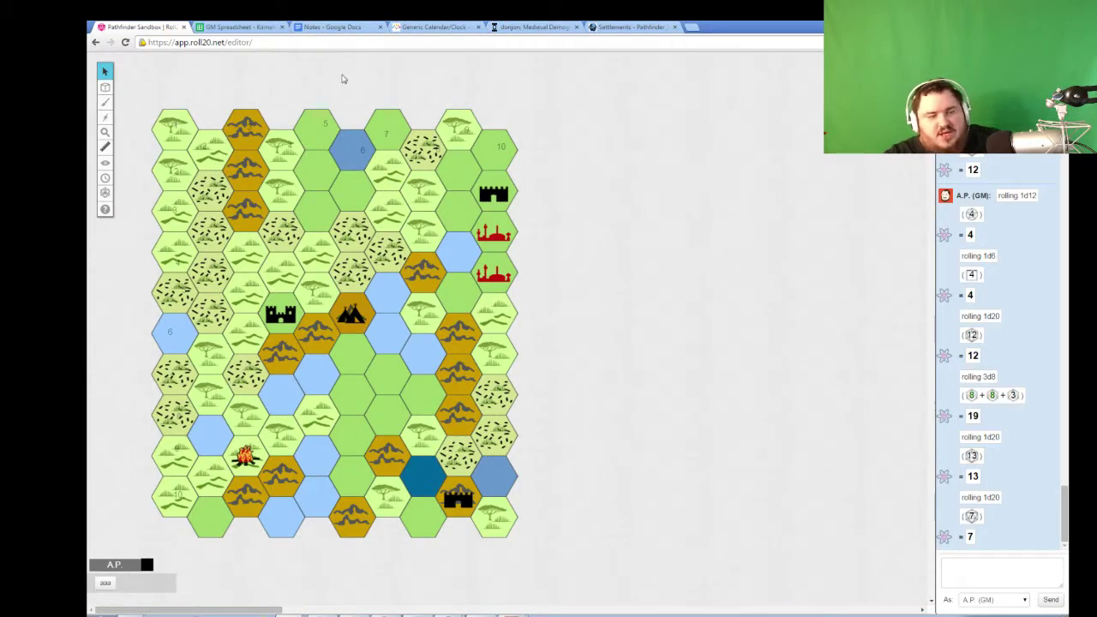
click(240, 26)
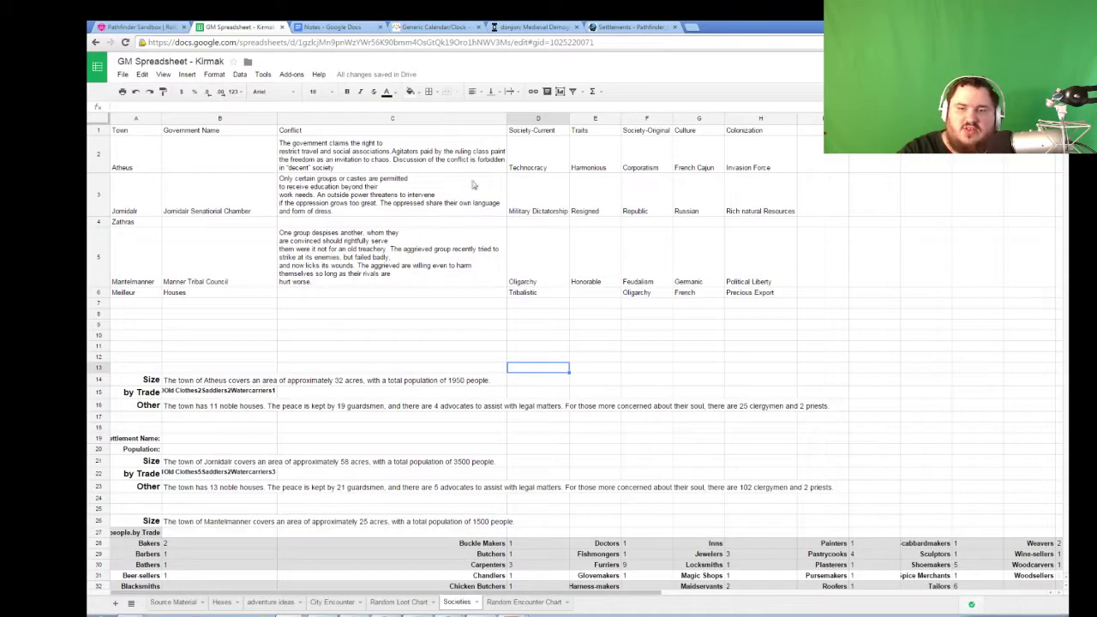
click(598, 293)
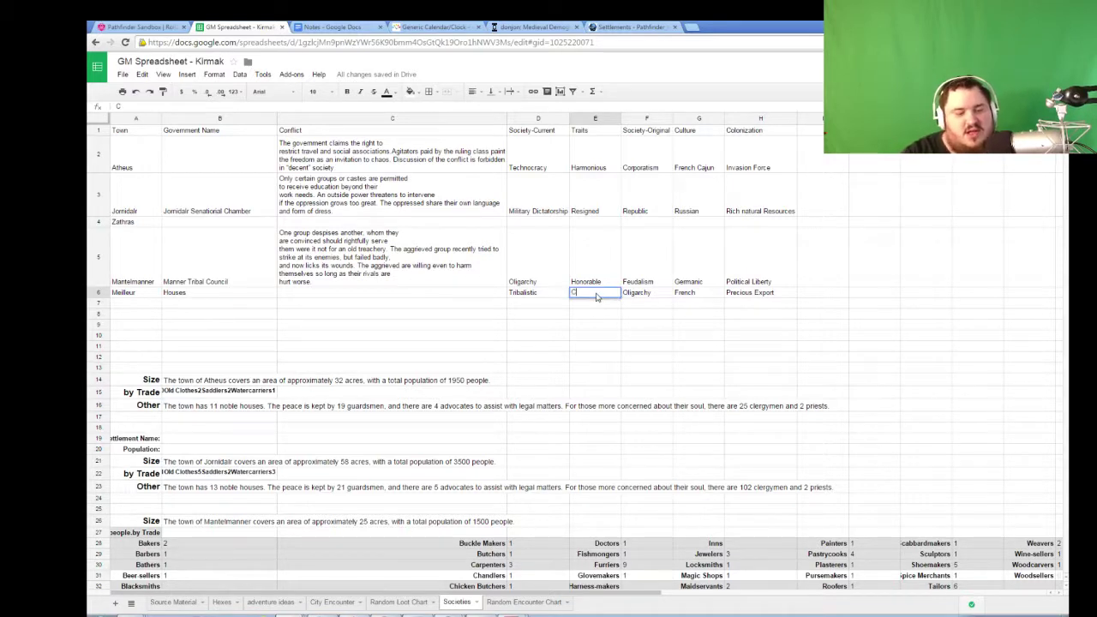
text(Curious)
key(Return)
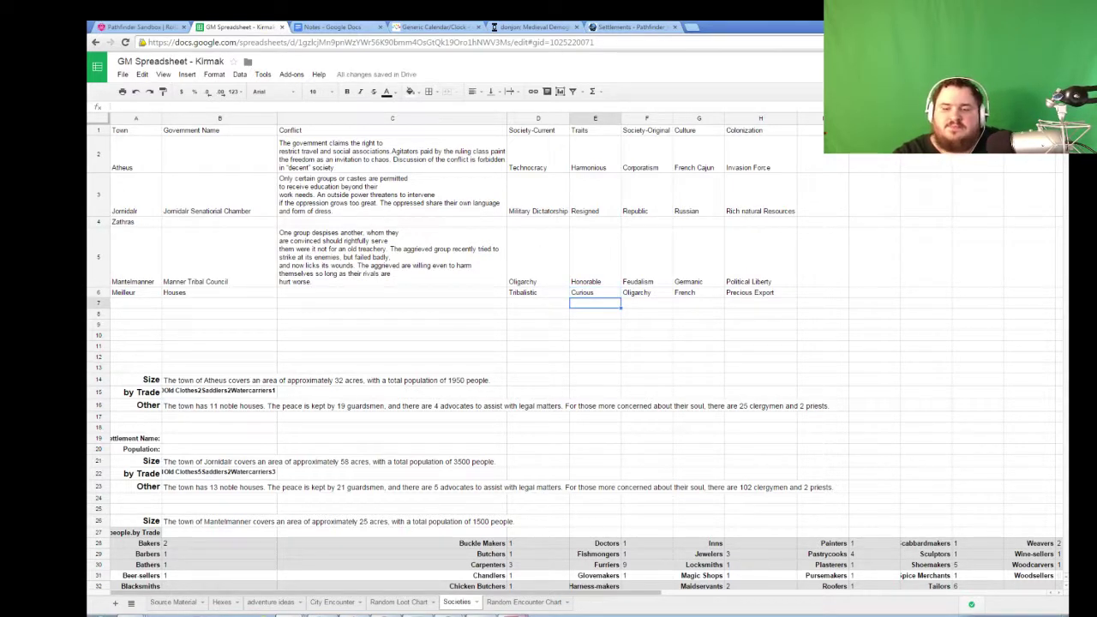
- Check the rulebook's Conflicts table, and roll 1d12+3d8 for Meilleur's conflict in the Roll20 chat
key(alt+Tab)
scroll(374, 495, down, 3)
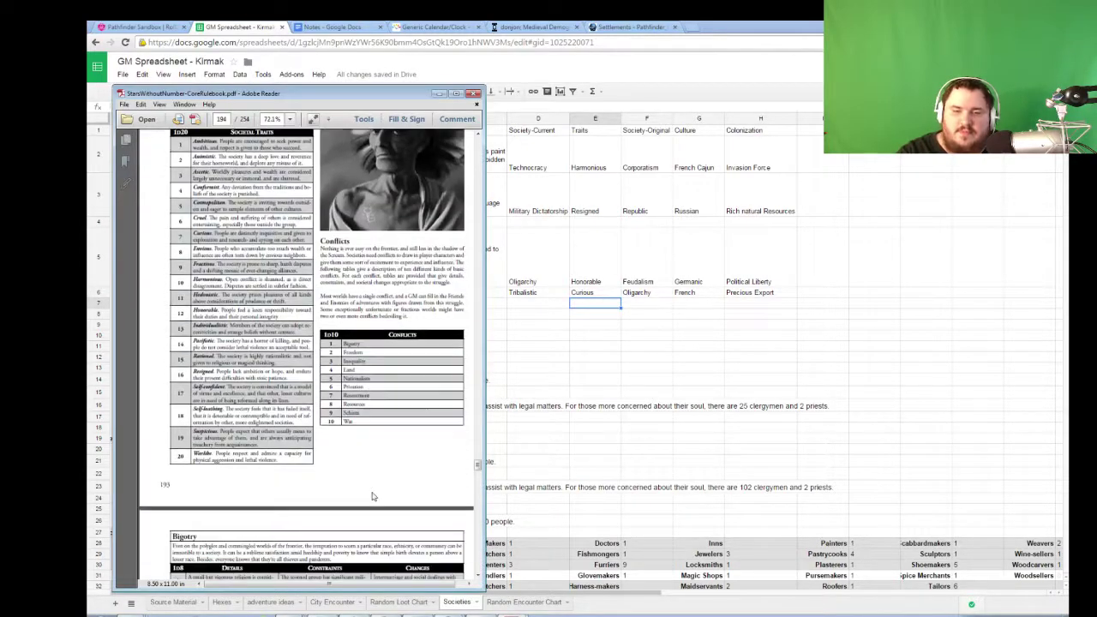
key(alt+Tab)
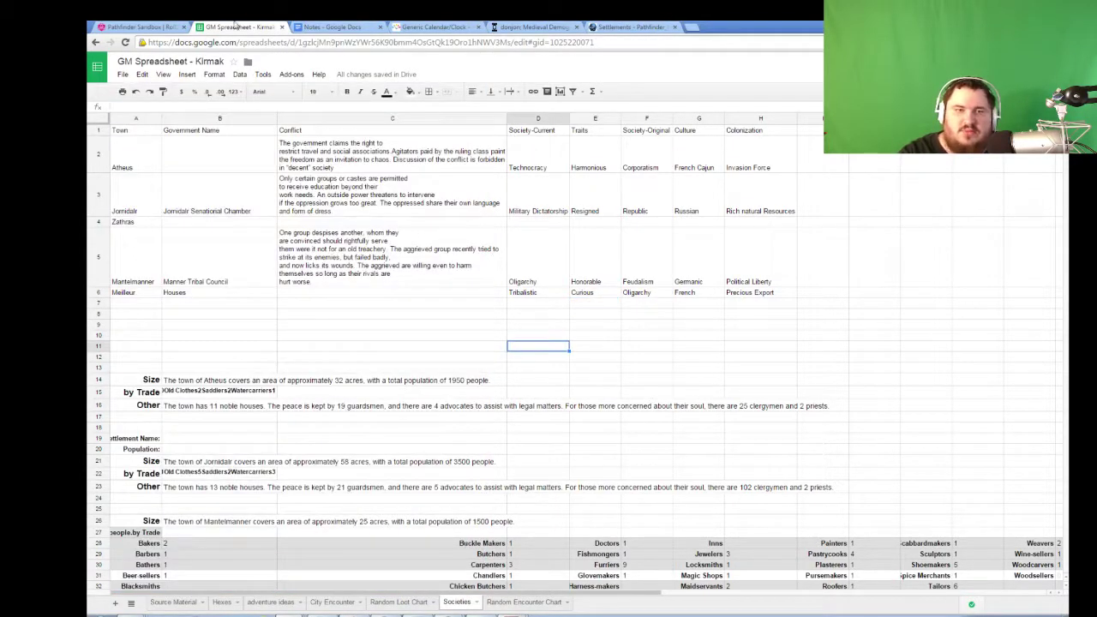
key(ctrl+shift+Tab)
click(997, 564)
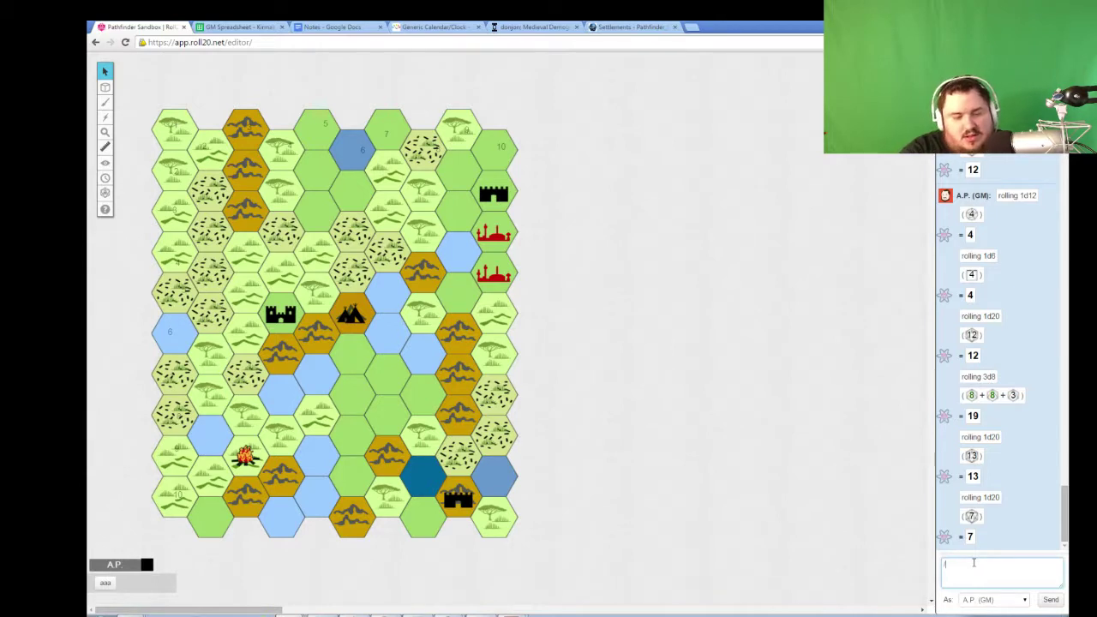
text(/roll 1d12)
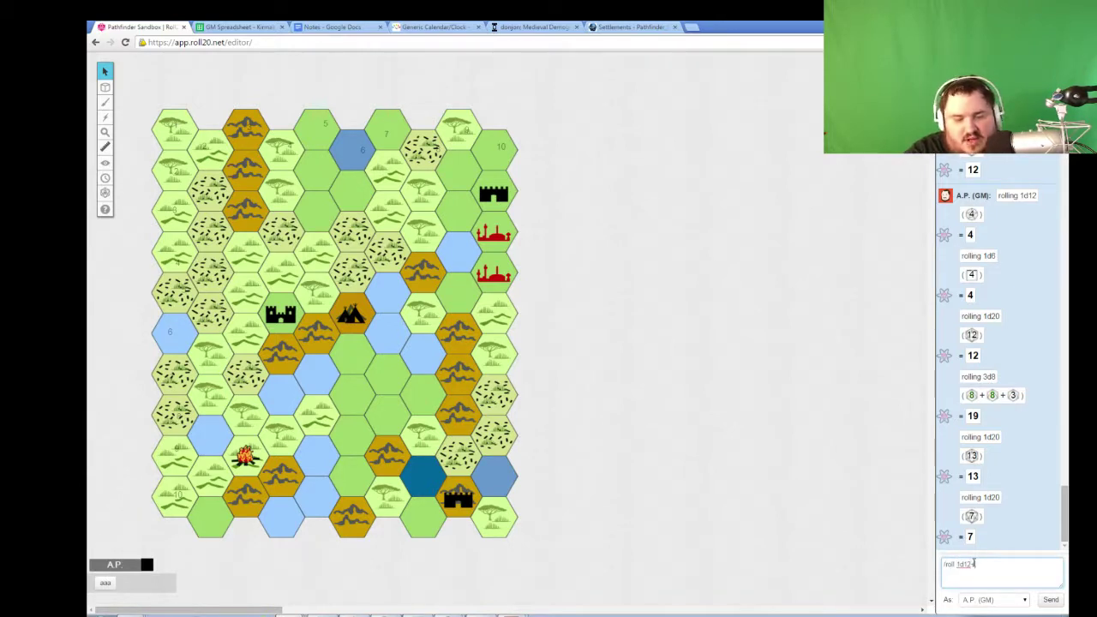
text(+3d8)
key(Return)
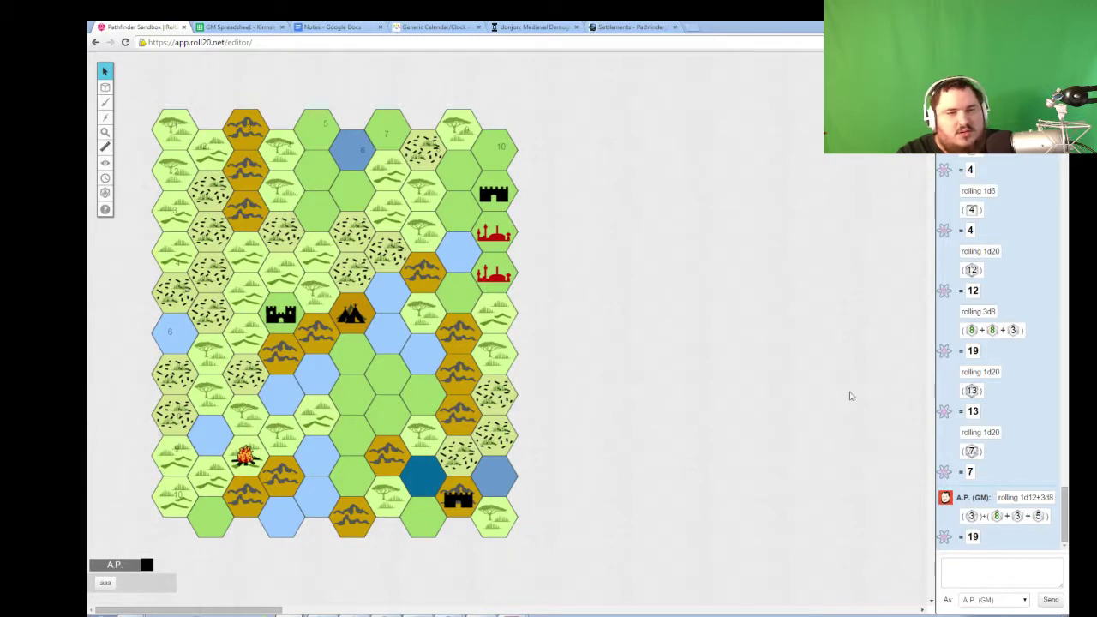
- Review the rulebook's Freedom and Inequality conflict tables, and roll another 1d12 for Meilleur's conflict type in the Roll20 chat
click(239, 28)
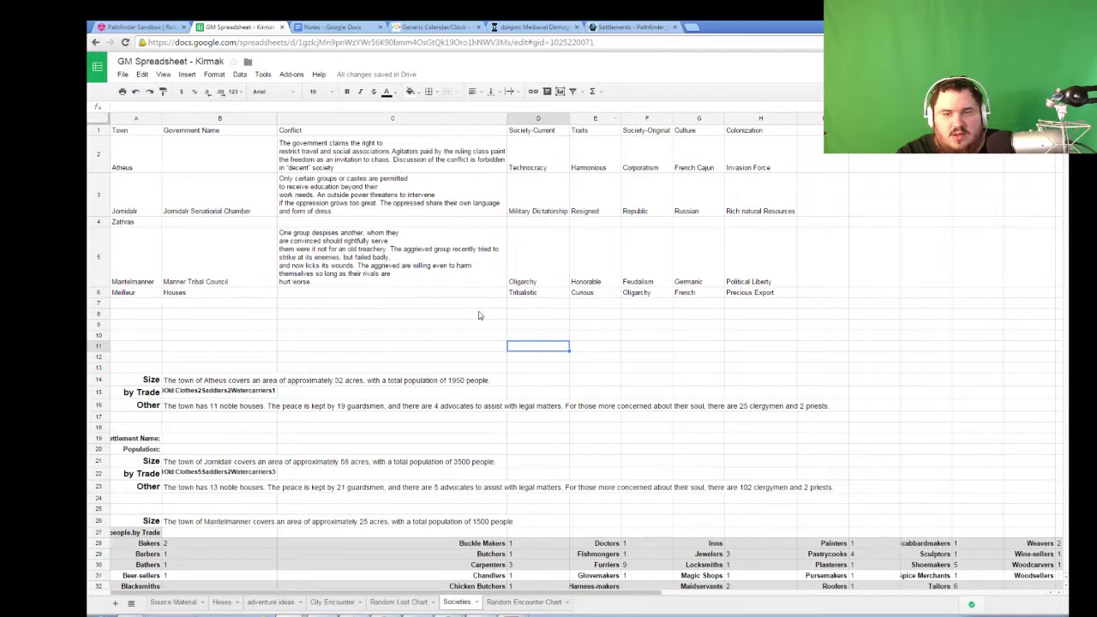
click(429, 295)
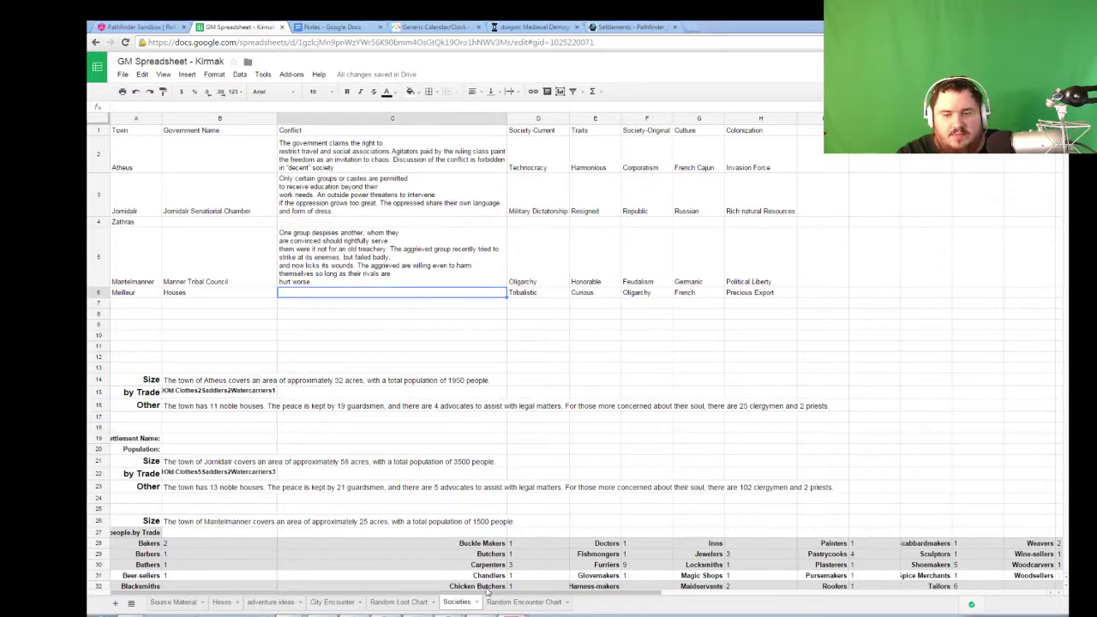
key(alt+Tab)
scroll(408, 420, down, 5)
scroll(403, 433, down, 10)
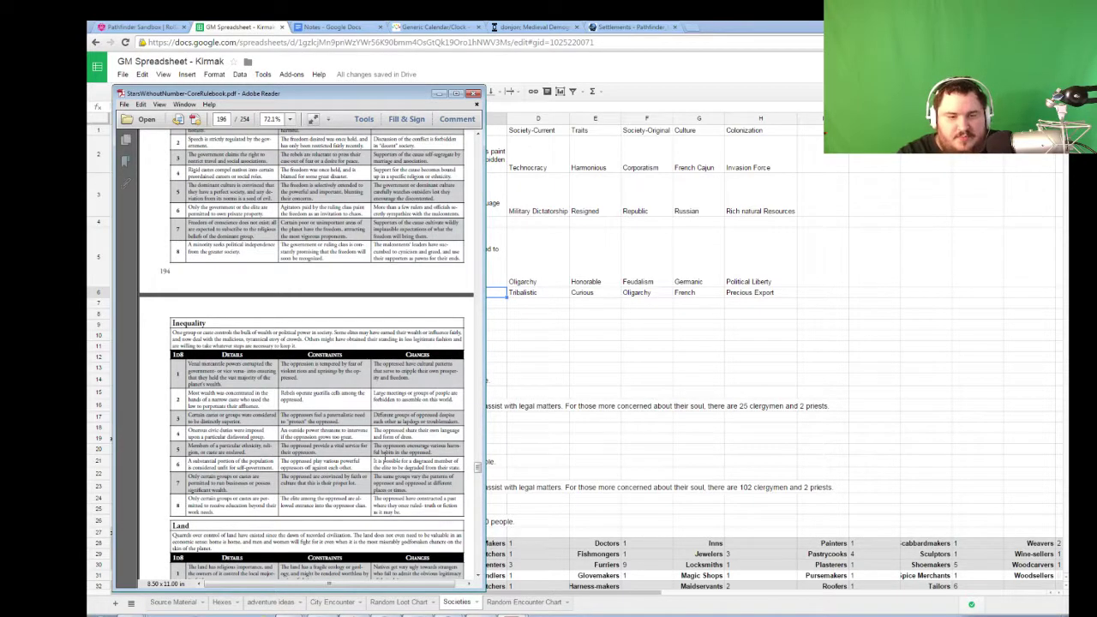
click(142, 26)
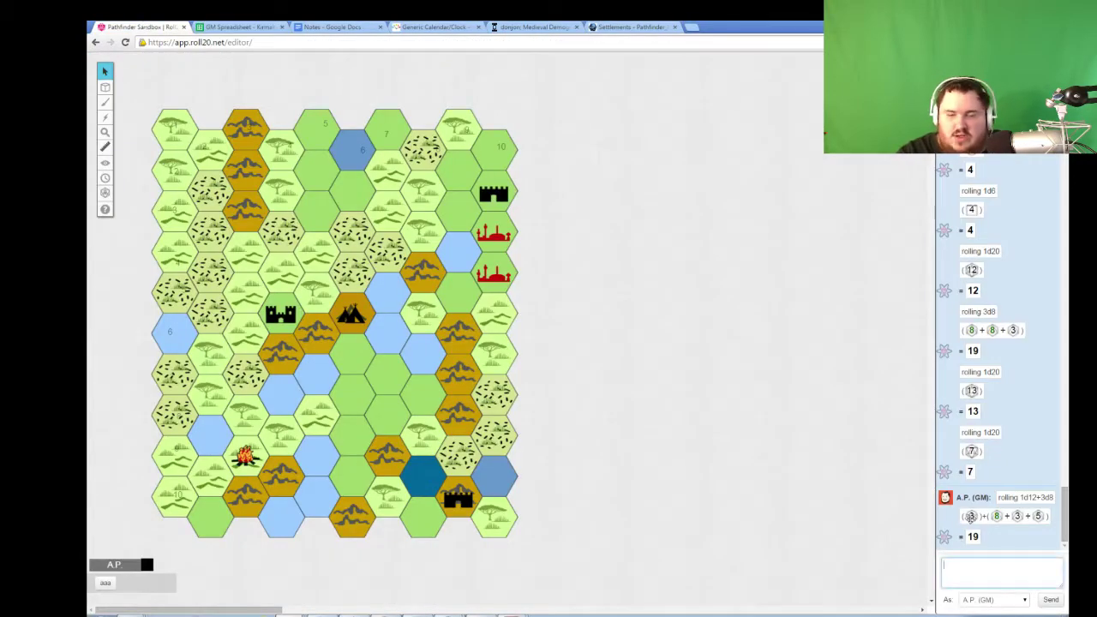
text(/r 1d20)
key(Return)
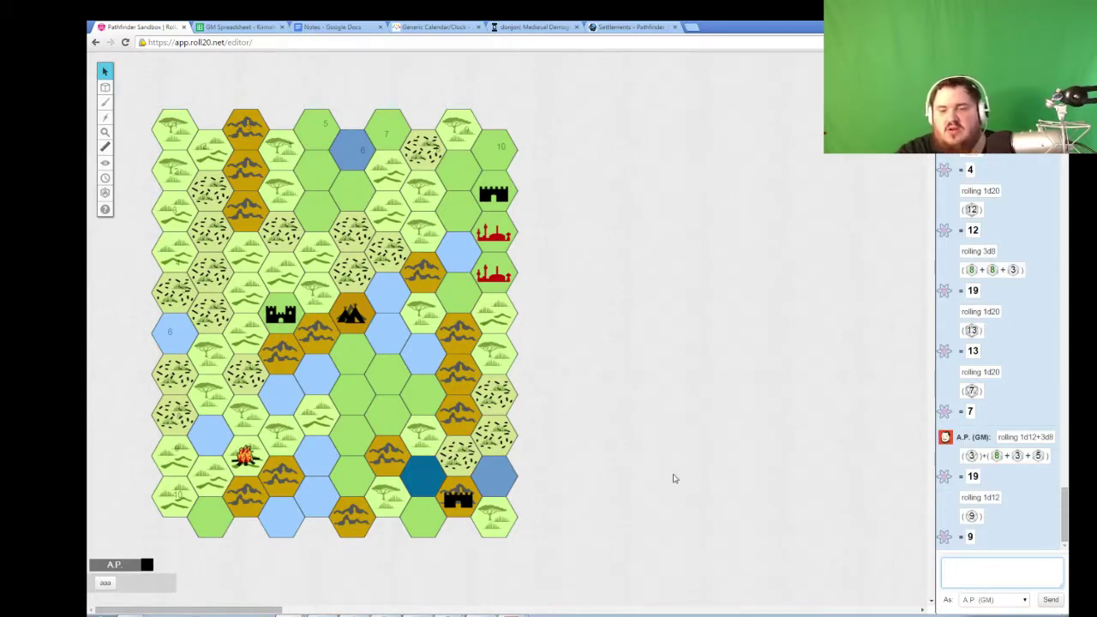
- Find the rulebook's Schism table and copy its Details entry 8, about the majority faith being a hoax, into Meilleur's Conflict cell C6
click(514, 614)
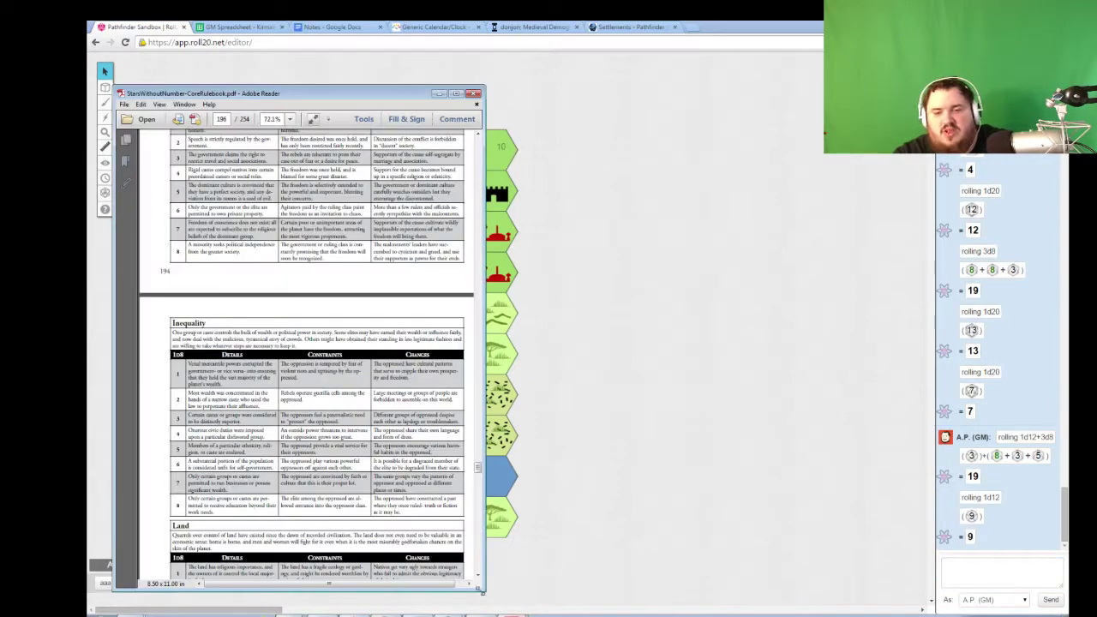
scroll(347, 485, up, 10)
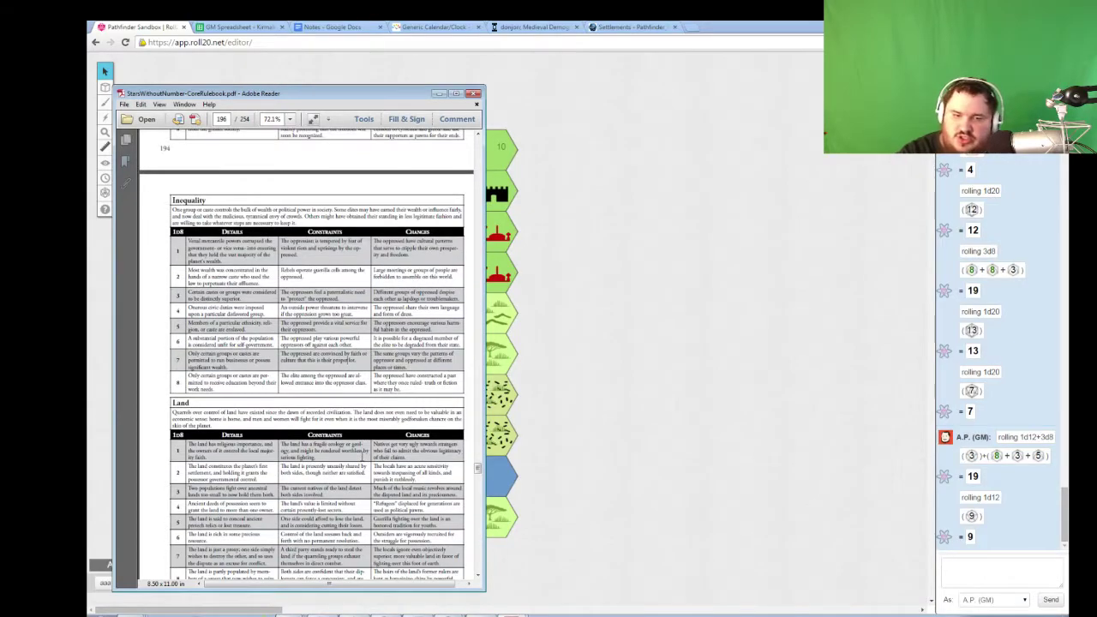
scroll(374, 437, down, 20)
scroll(375, 436, up, 5)
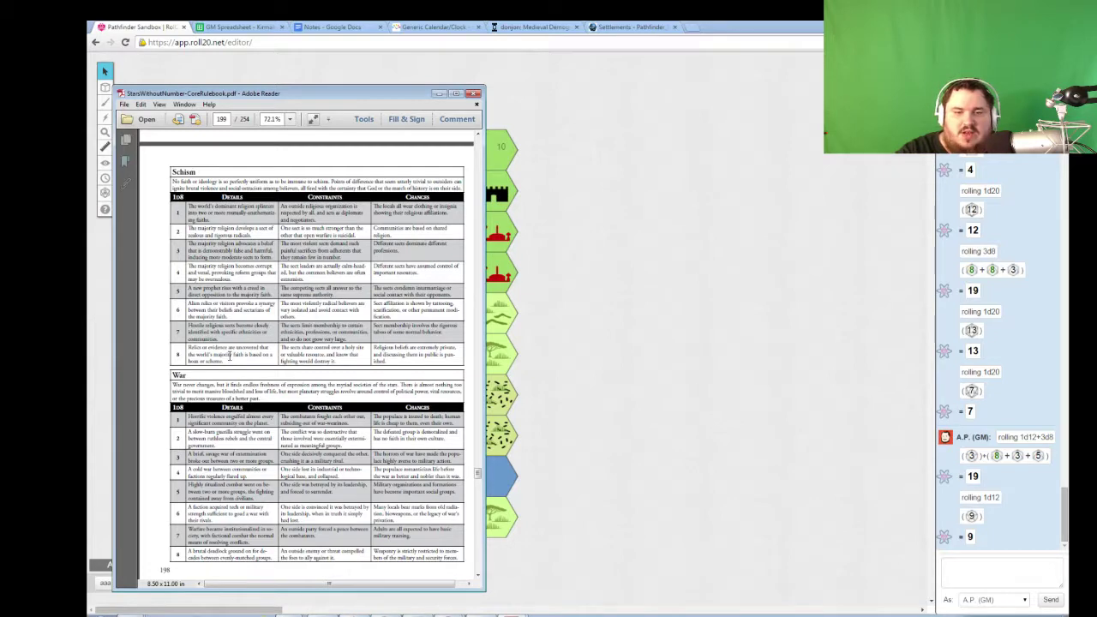
mouse_move(229, 362)
mouse_down()
mouse_move(206, 353)
mouse_move(221, 363)
mouse_up()
key(ctrl+c)
click(190, 353)
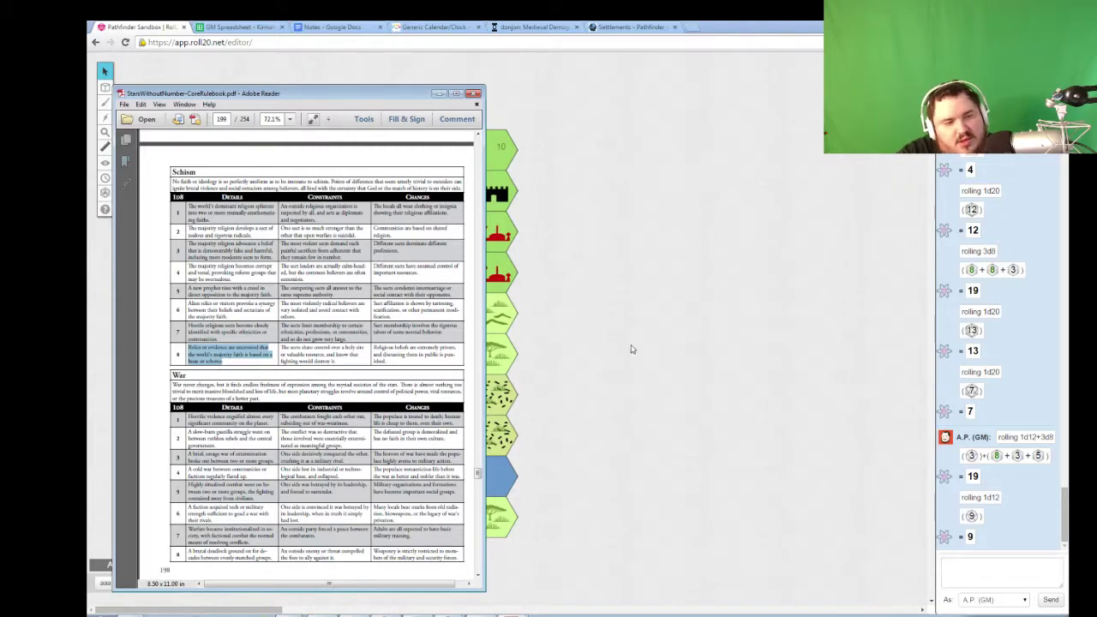
click(696, 309)
click(242, 26)
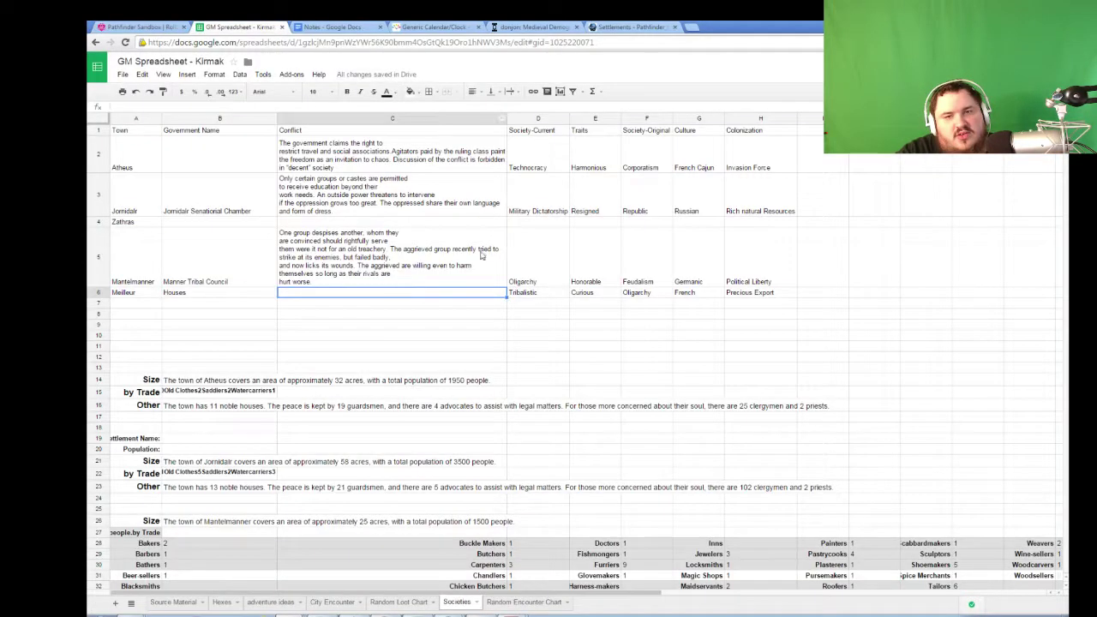
double_click(303, 297)
key(ctrl+v)
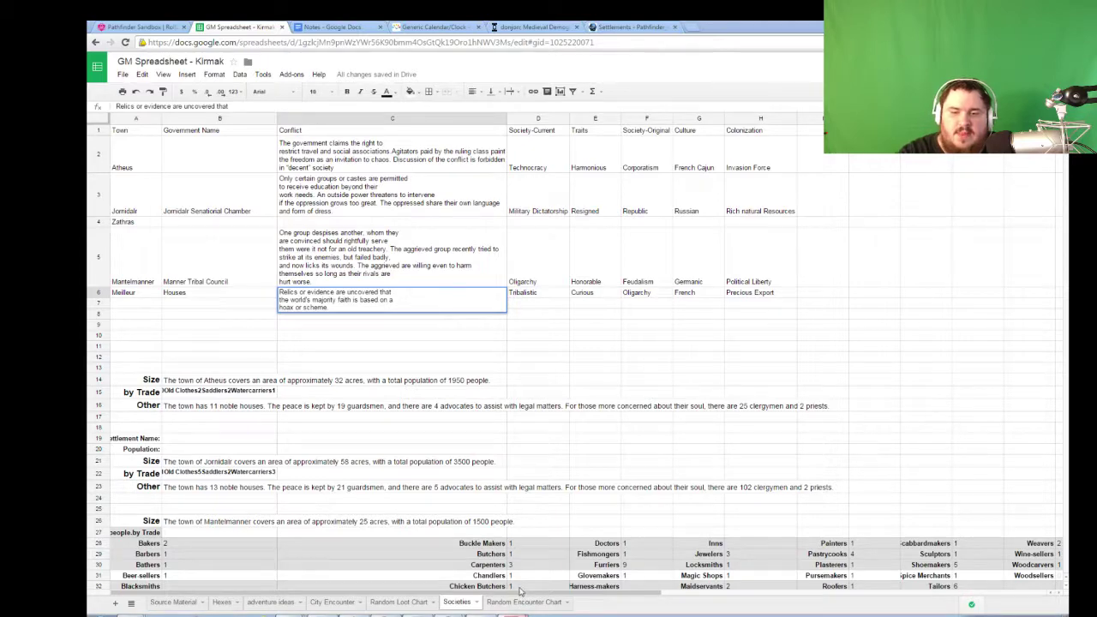
- Append the Schism table's Constraints entry 3, about violent sects demanding painful sacrifices, to Meilleur's conflict text in C6
key(alt+Tab)
click(309, 315)
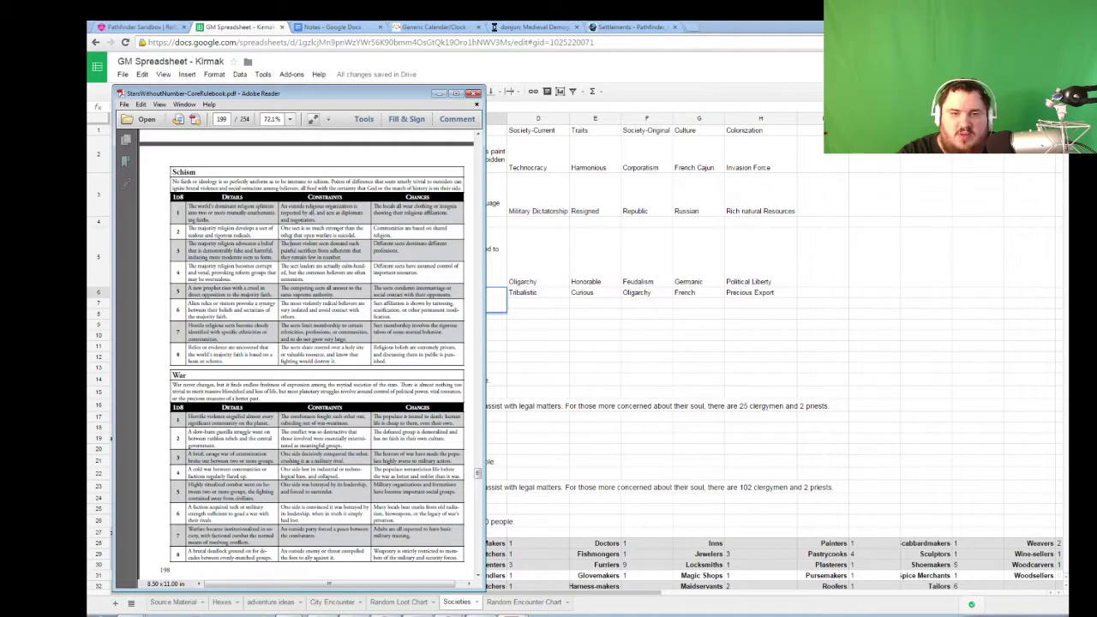
drag(281, 242, 341, 257)
key(ctrl+c)
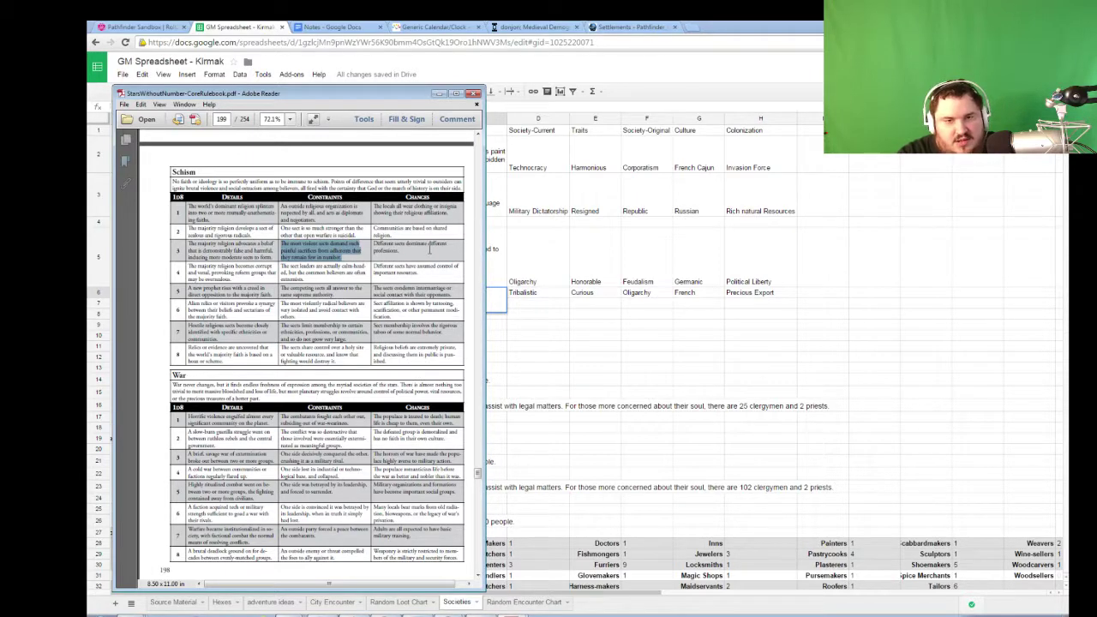
key(alt+Tab)
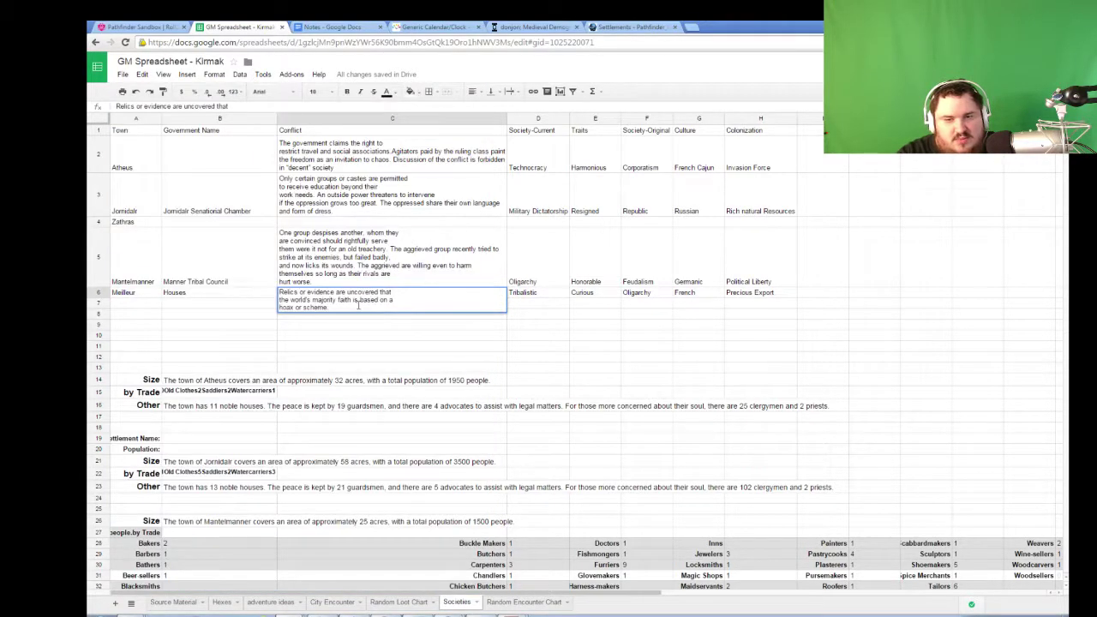
key(ctrl+v)
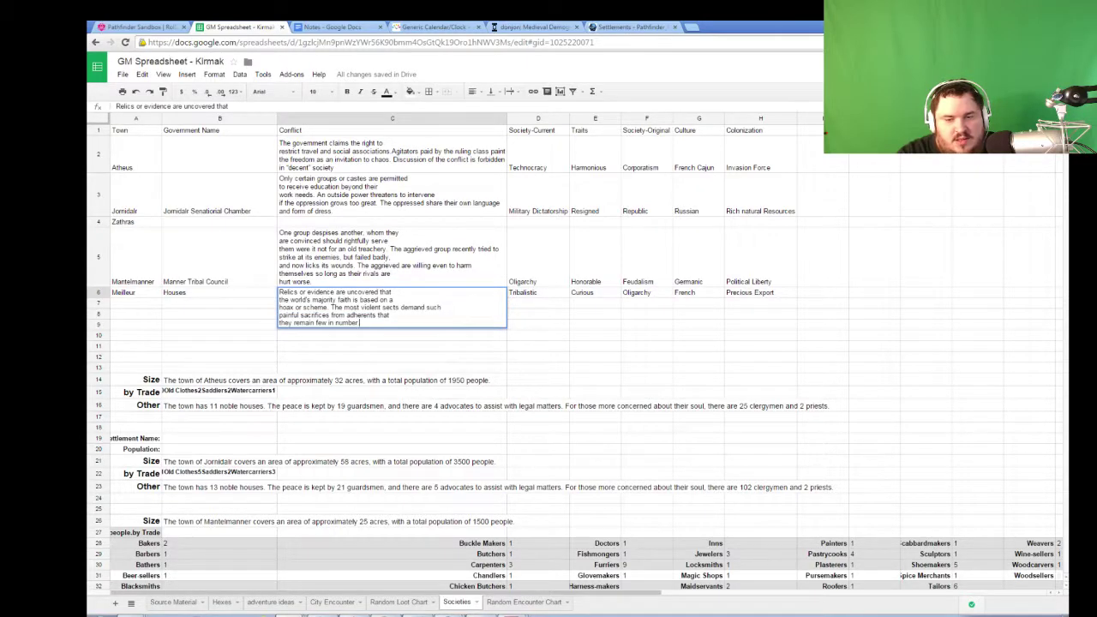
- Append the Schism table's Changes entry 5, about sects condemning intermarriage, to Meilleur's conflict text and commit cell C6
key(alt+Tab)
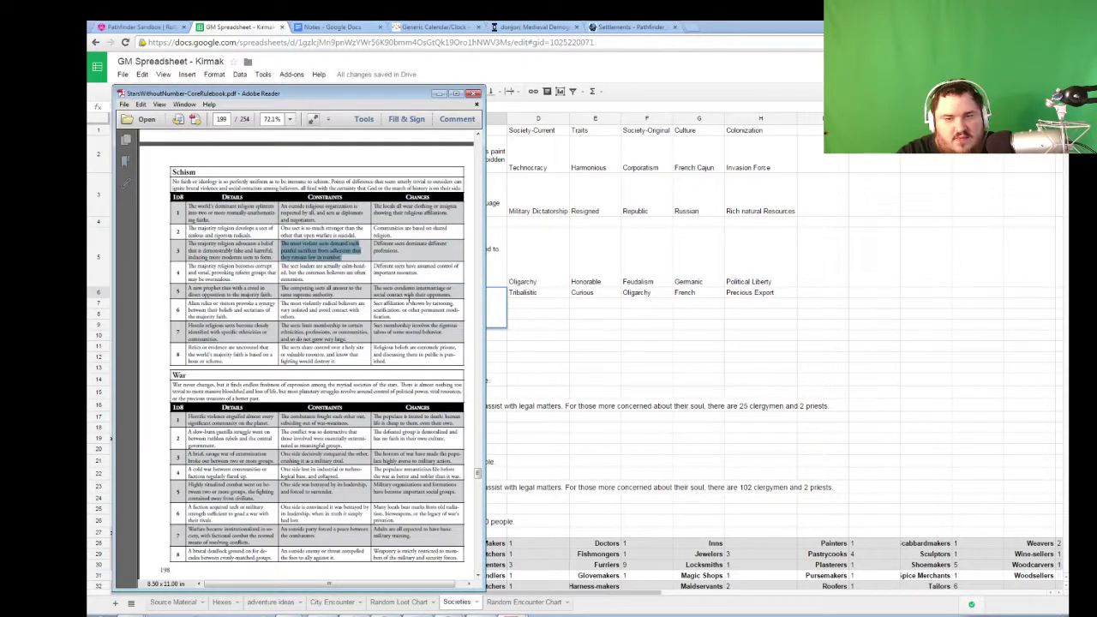
drag(373, 288, 450, 295)
key(ctrl+c)
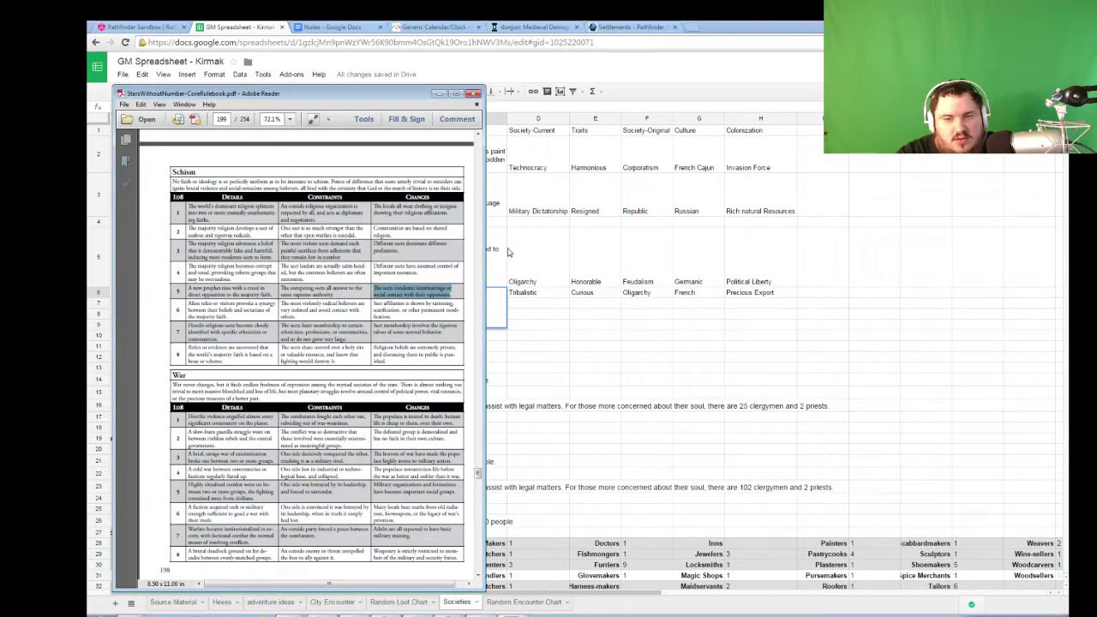
click(487, 320)
key(ctrl+v)
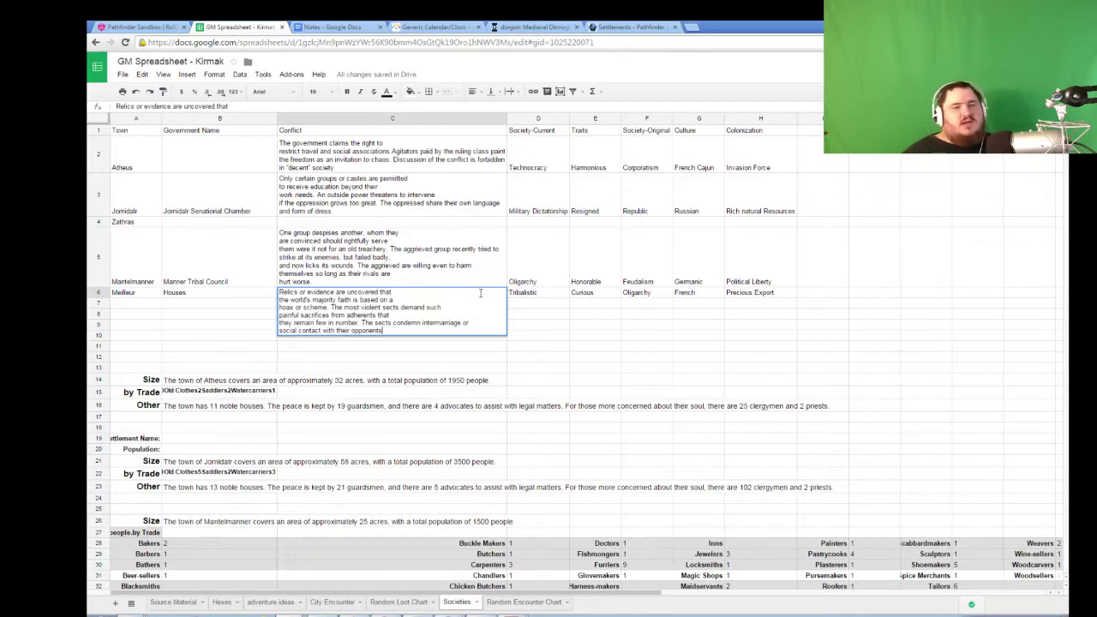
key(Return)
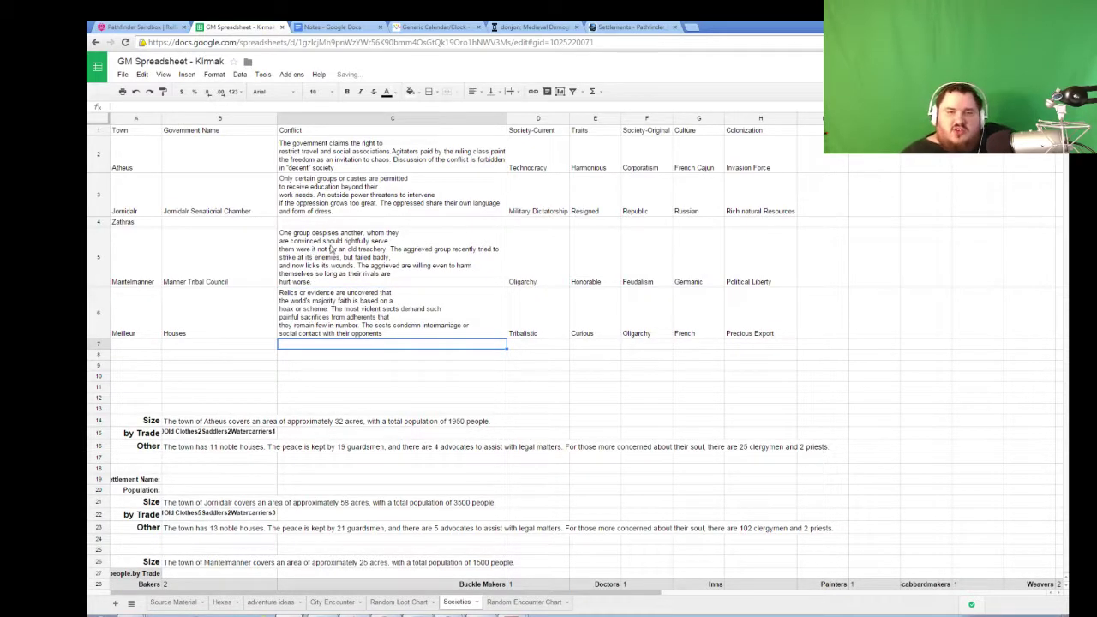
- Look over the settlement demographics in the Societies sheet and browse the City Encounter, adventure ideas, Random Encounter Chart and Random Loot Chart sheets
scroll(413, 251, down, 3)
scroll(384, 265, down, 3)
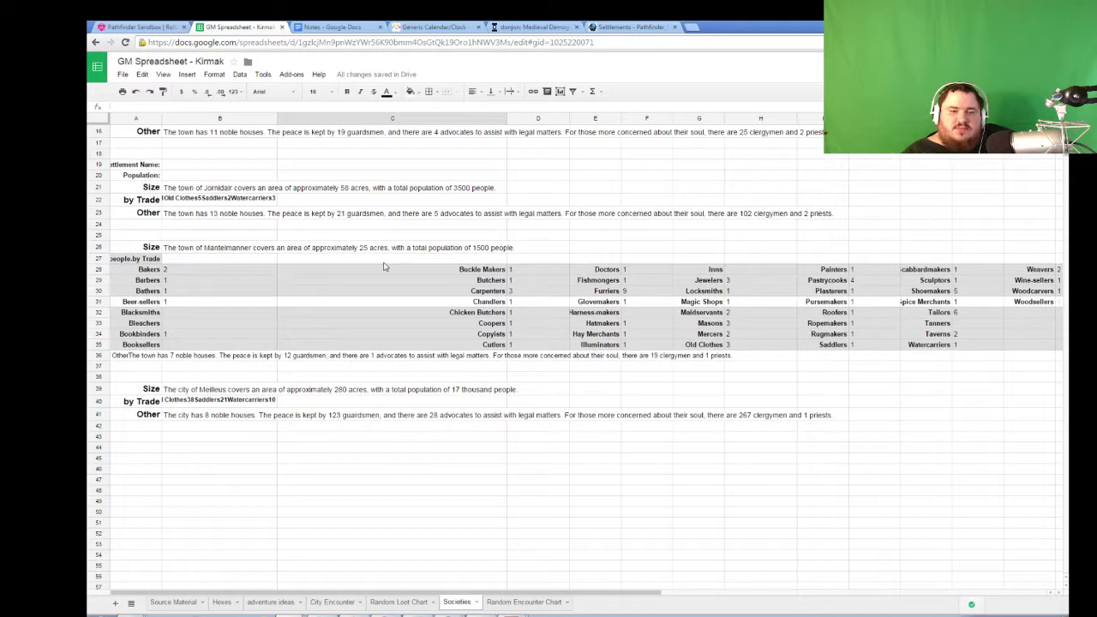
scroll(343, 381, up, 8)
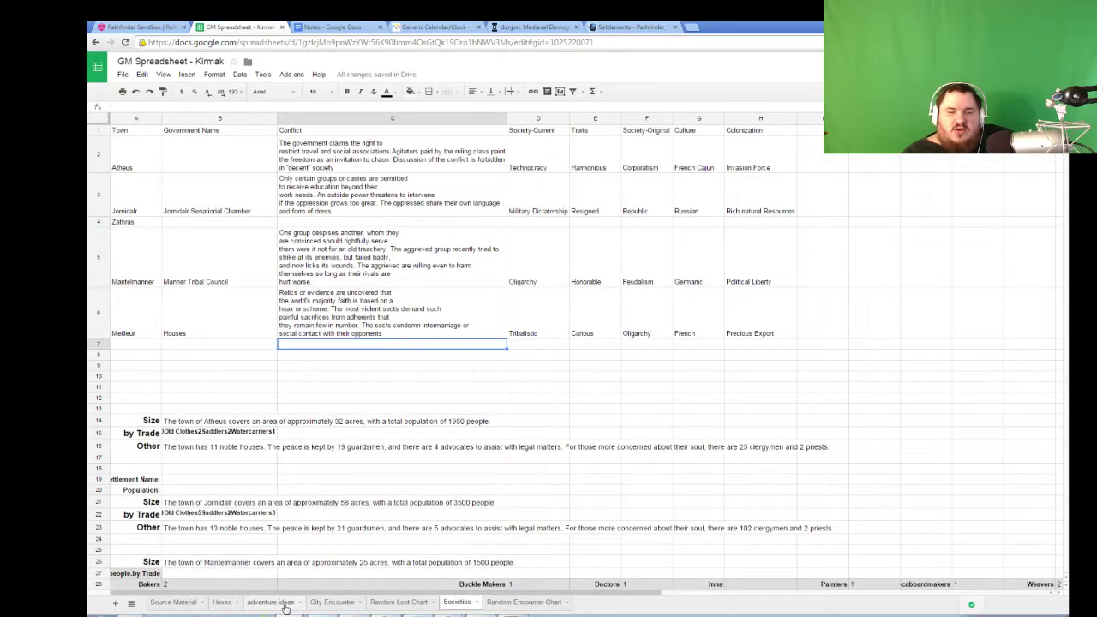
click(336, 603)
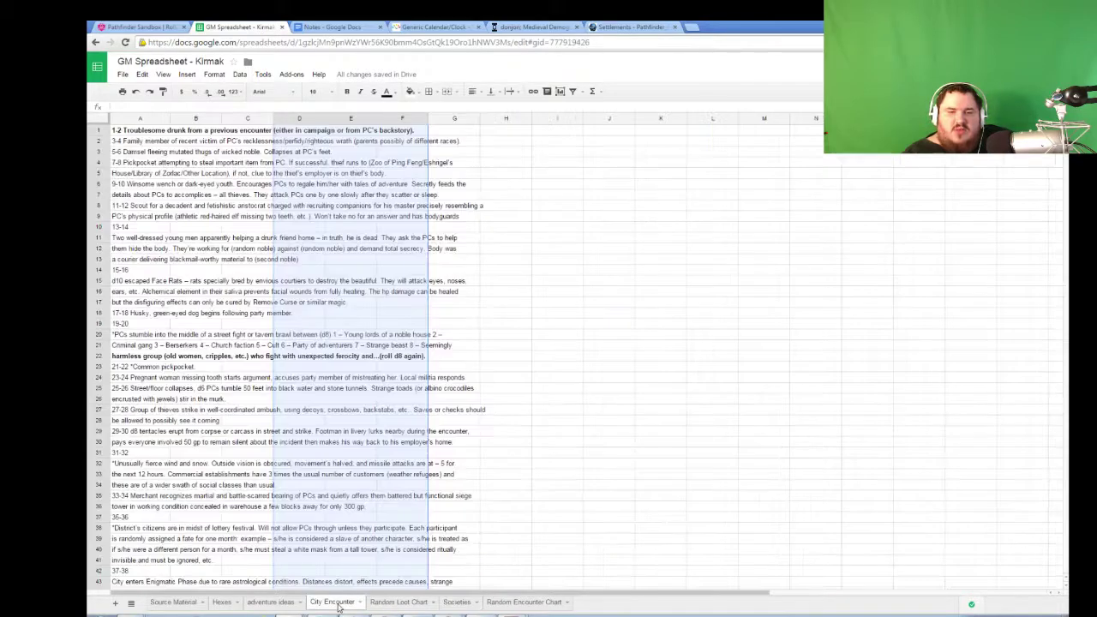
click(276, 604)
click(531, 604)
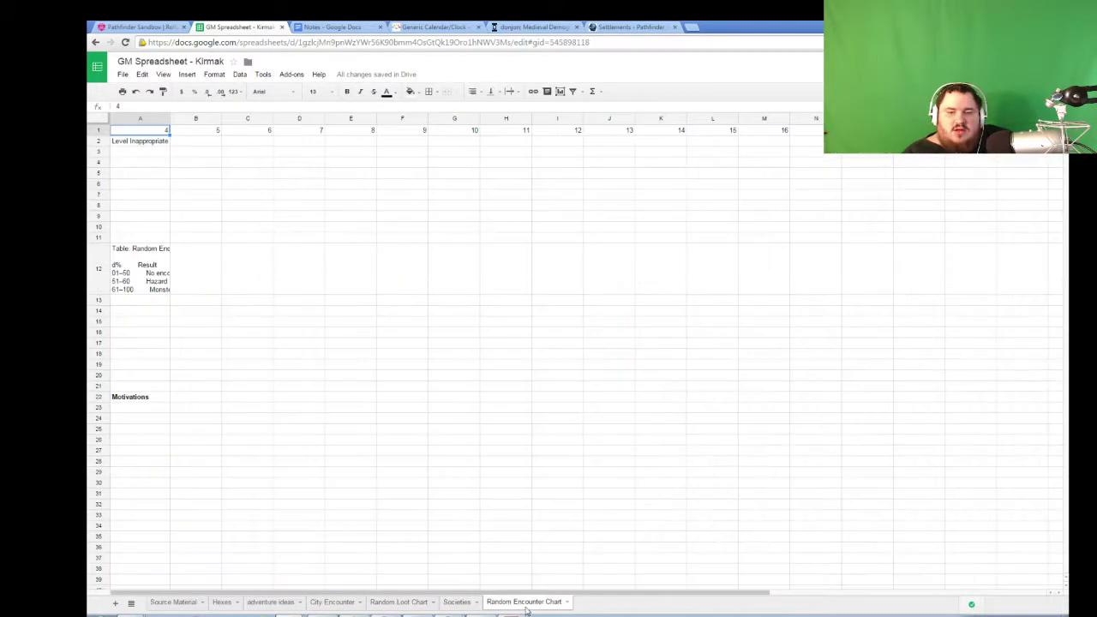
click(458, 603)
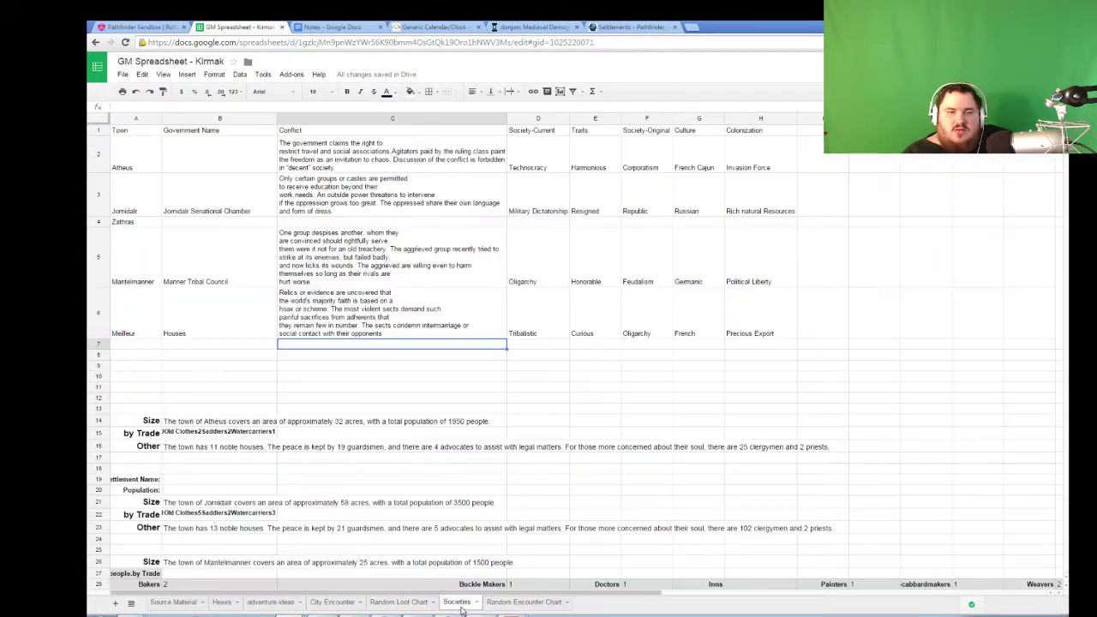
click(396, 605)
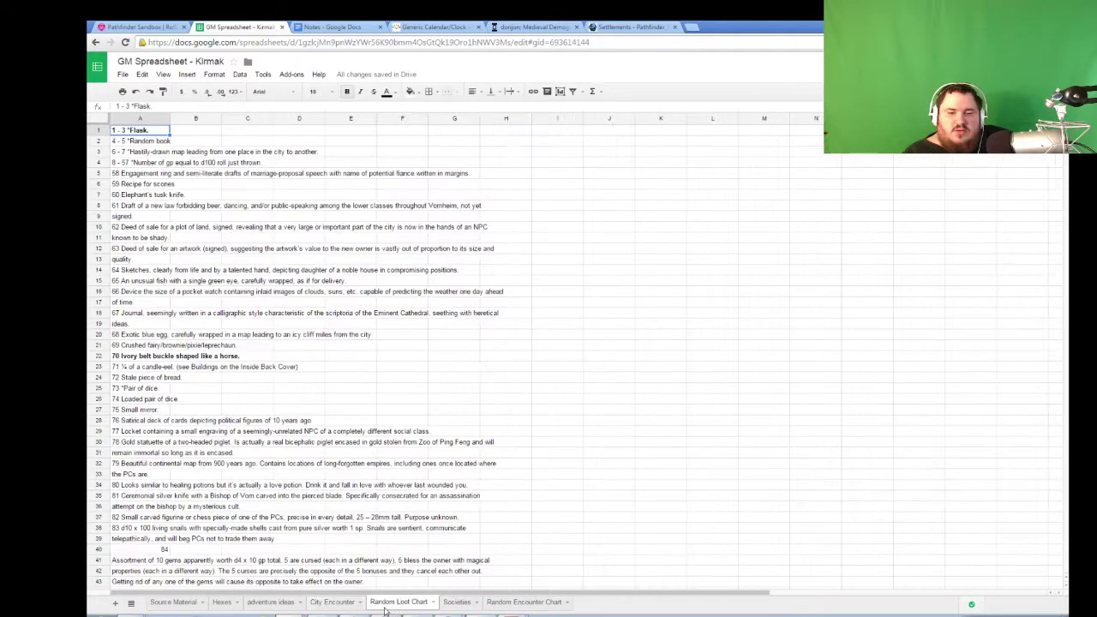
- Look over the Hexes sheet and the Faction Sheet's asset tables, asset tracker and faction tracker, checking The Academy's note
click(221, 604)
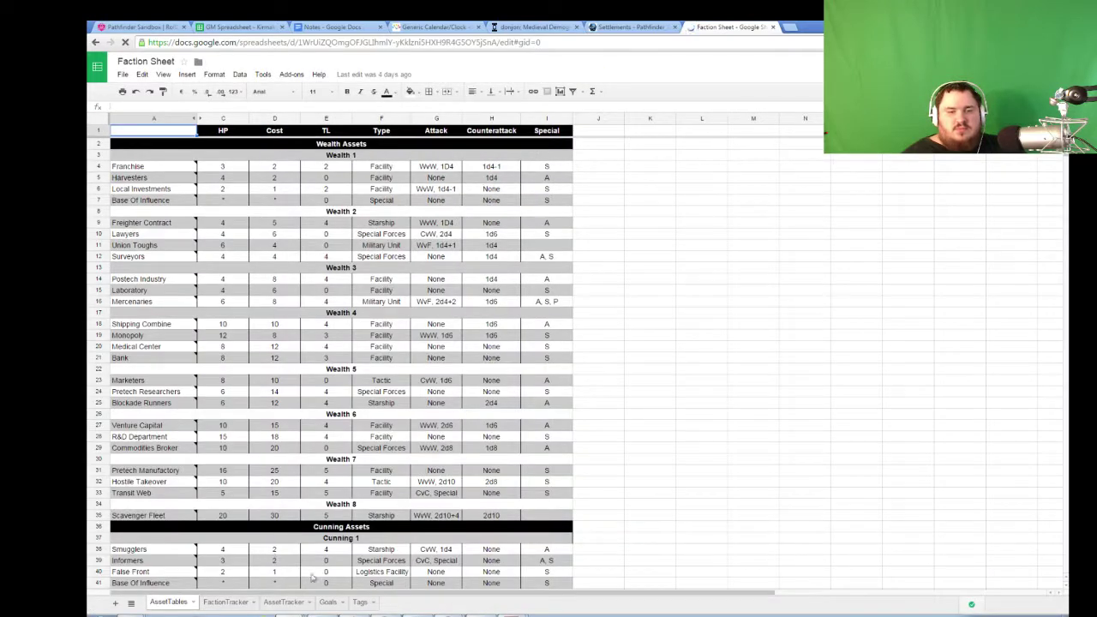
click(227, 604)
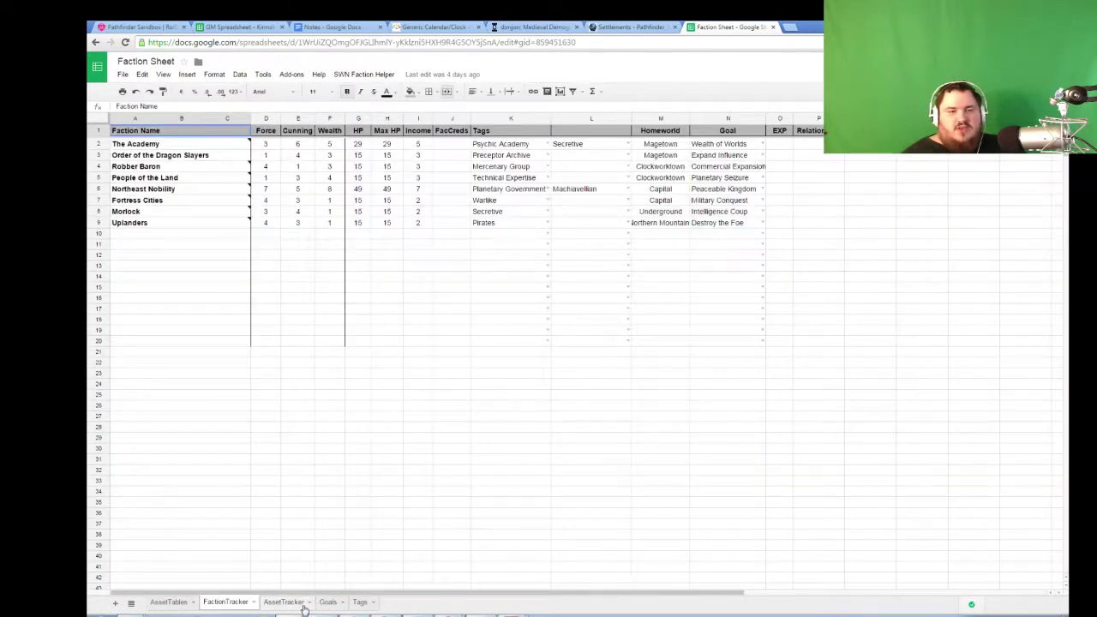
click(302, 605)
click(230, 604)
click(149, 148)
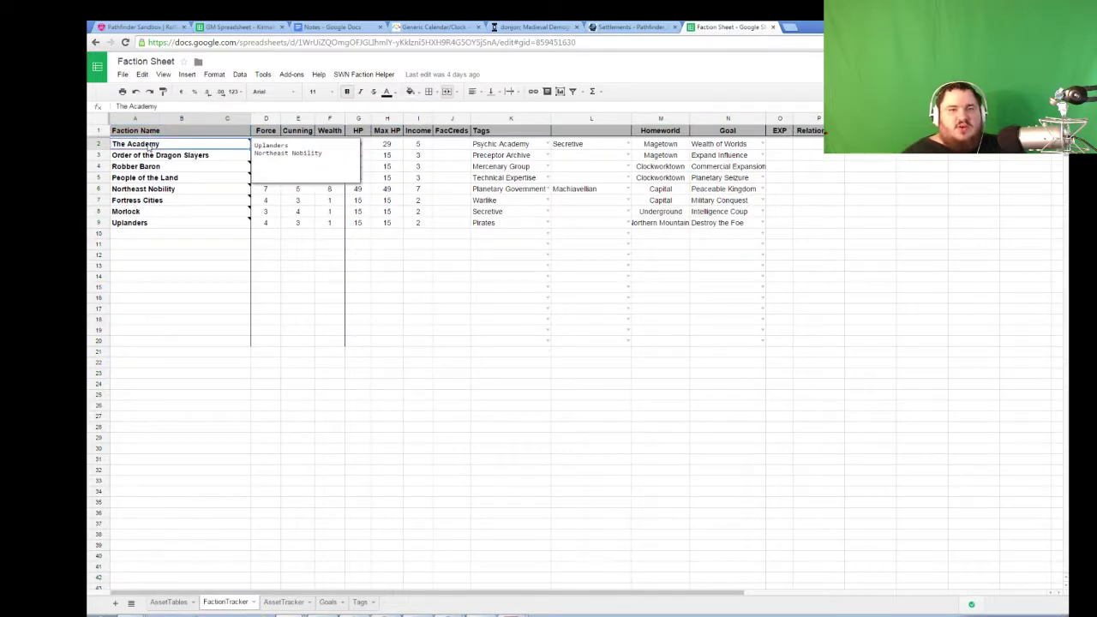
- Enter The Academy as Atheus's government name in cell B2 of the GM spreadsheet's Societies sheet
click(215, 28)
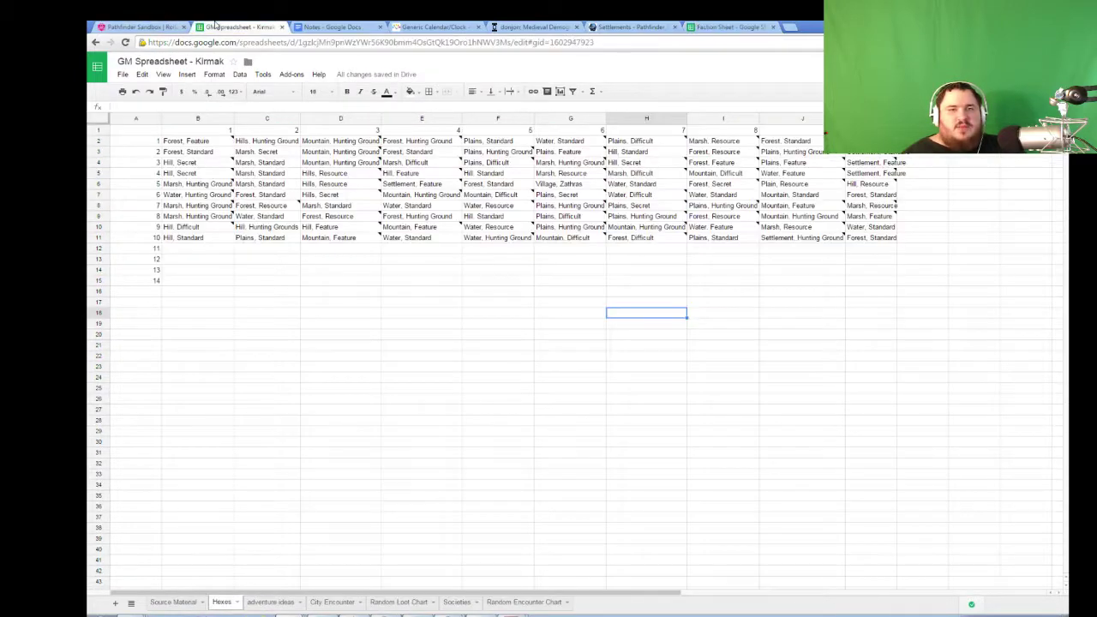
click(458, 601)
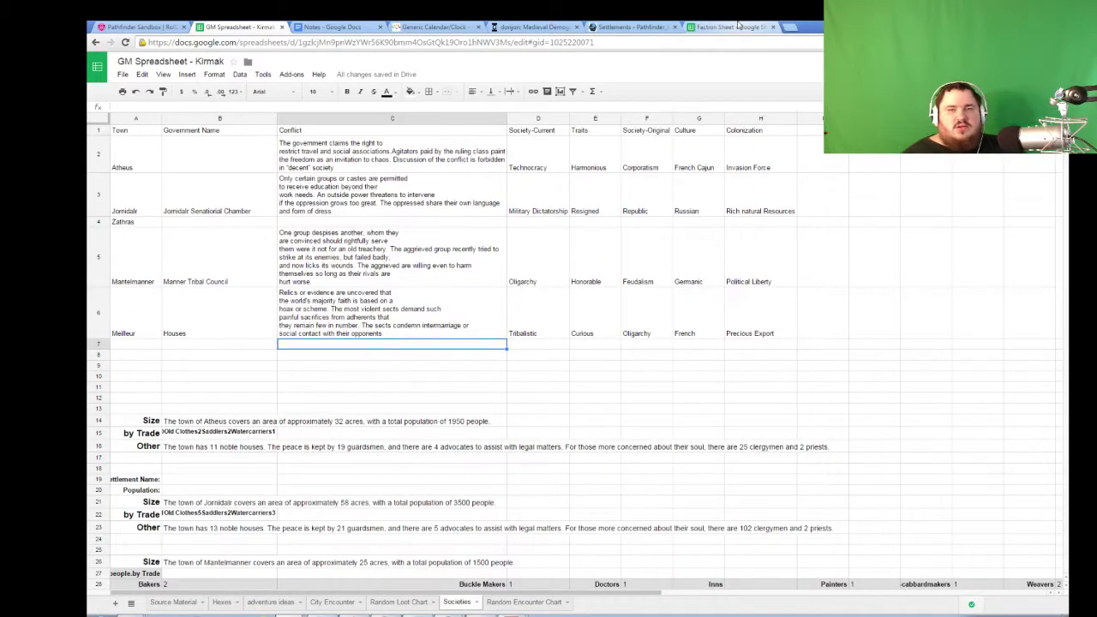
click(737, 26)
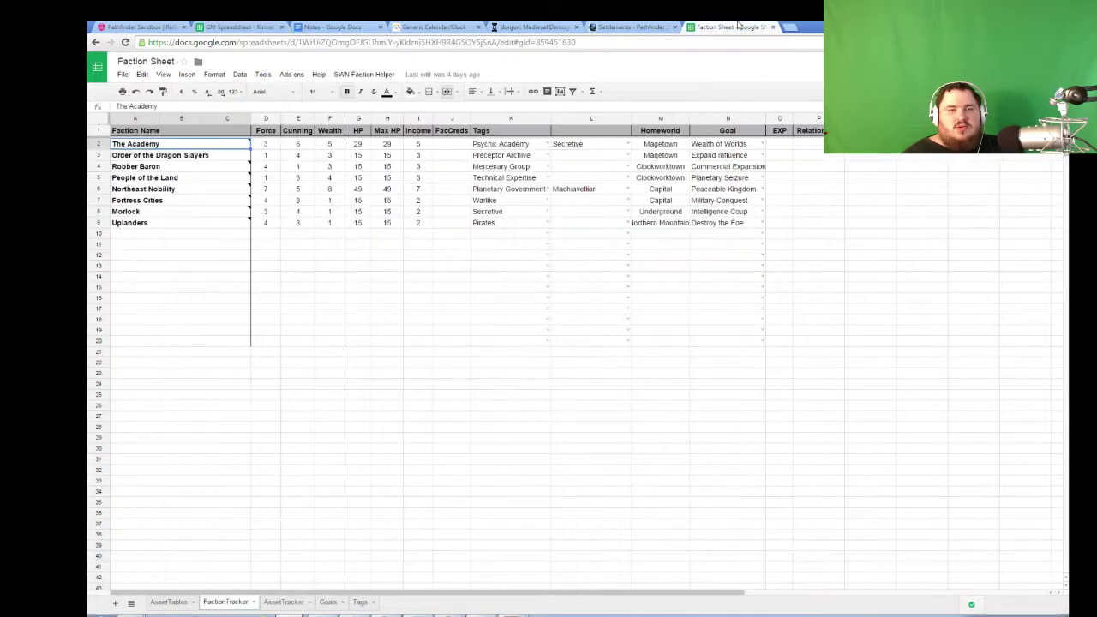
click(238, 27)
click(200, 171)
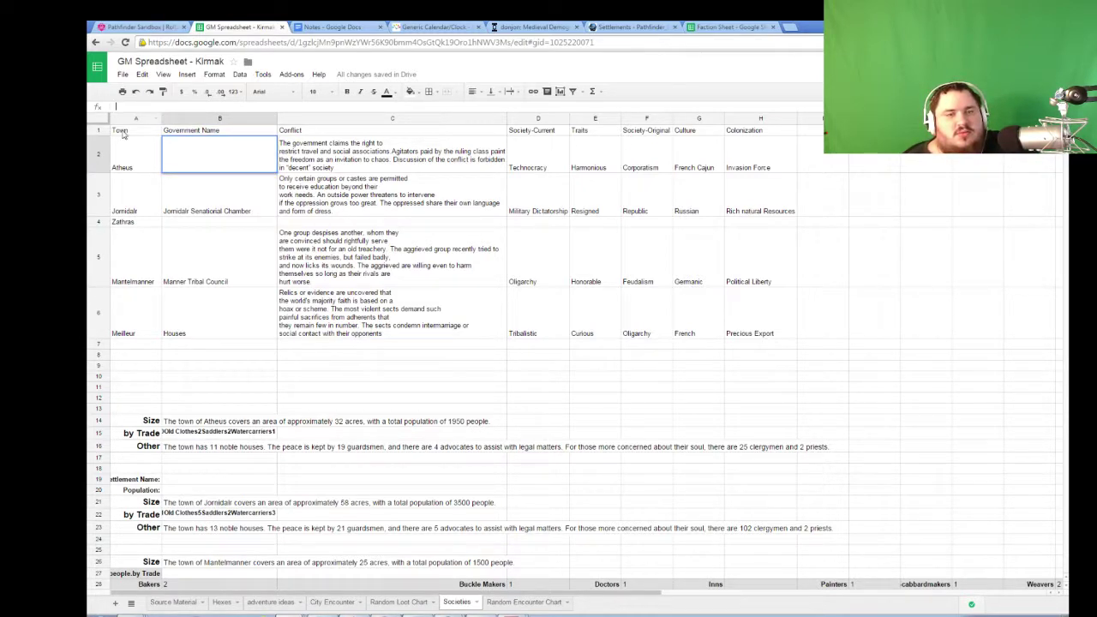
text(The Academy)
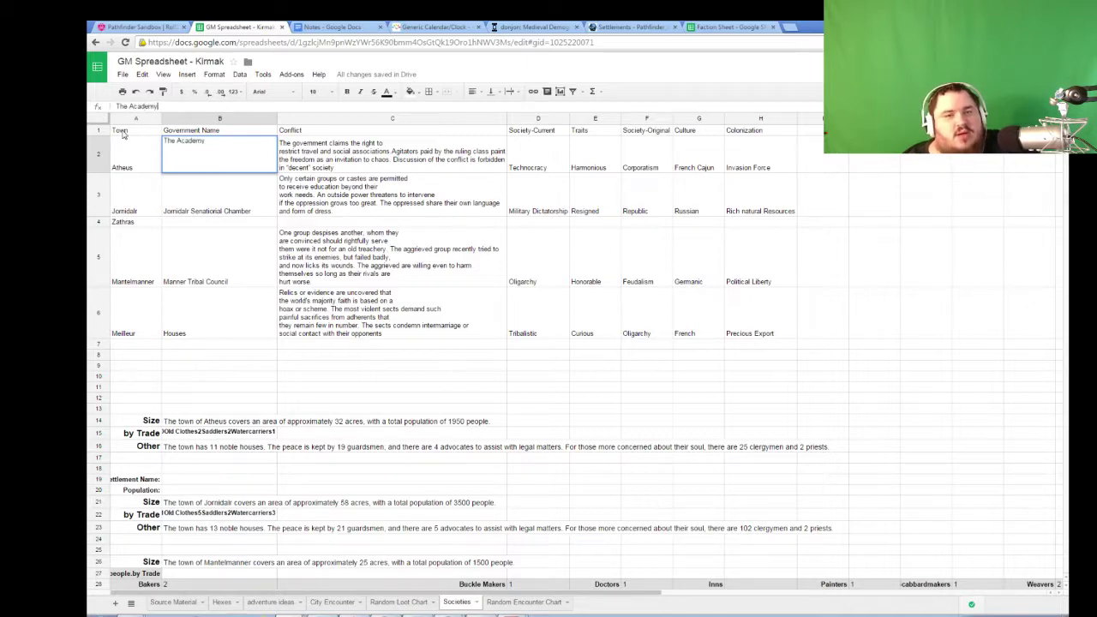
key(Return)
- Set the Homeworld of The Academy and the Order of the Dragon Slayers to Atheus in the Faction Sheet's FactionTracker
click(728, 27)
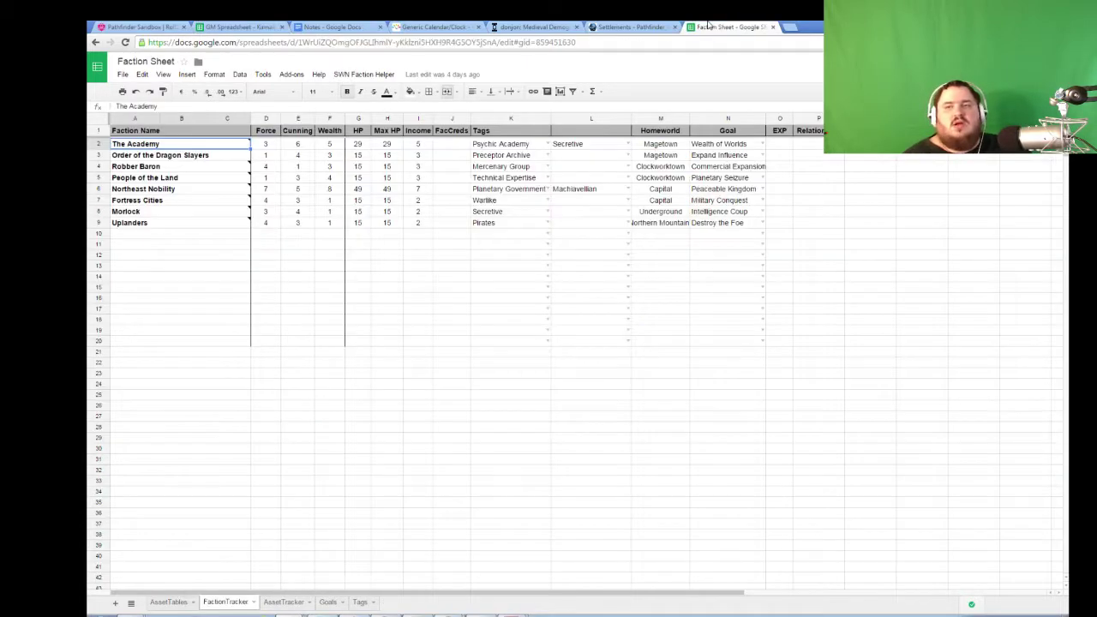
click(648, 147)
double_click(648, 146)
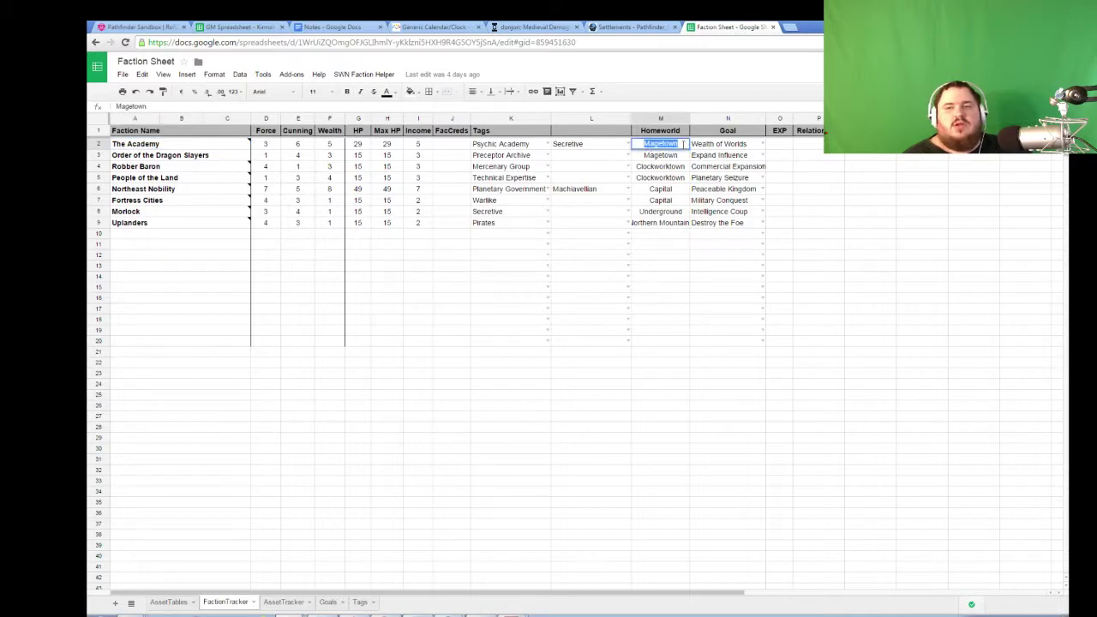
text(Athens)
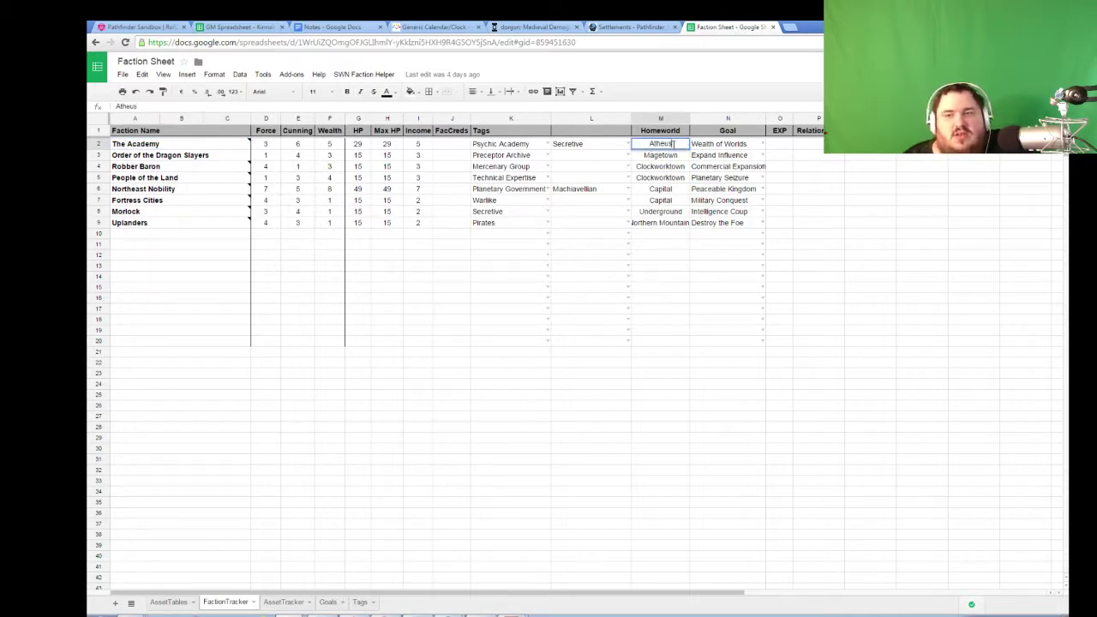
key(Return)
text(Atheus)
key(Return)
- Check the town name in the Societies sheet and set the Homeworld of Robber Baron and People of the Land to Jornidair
click(245, 27)
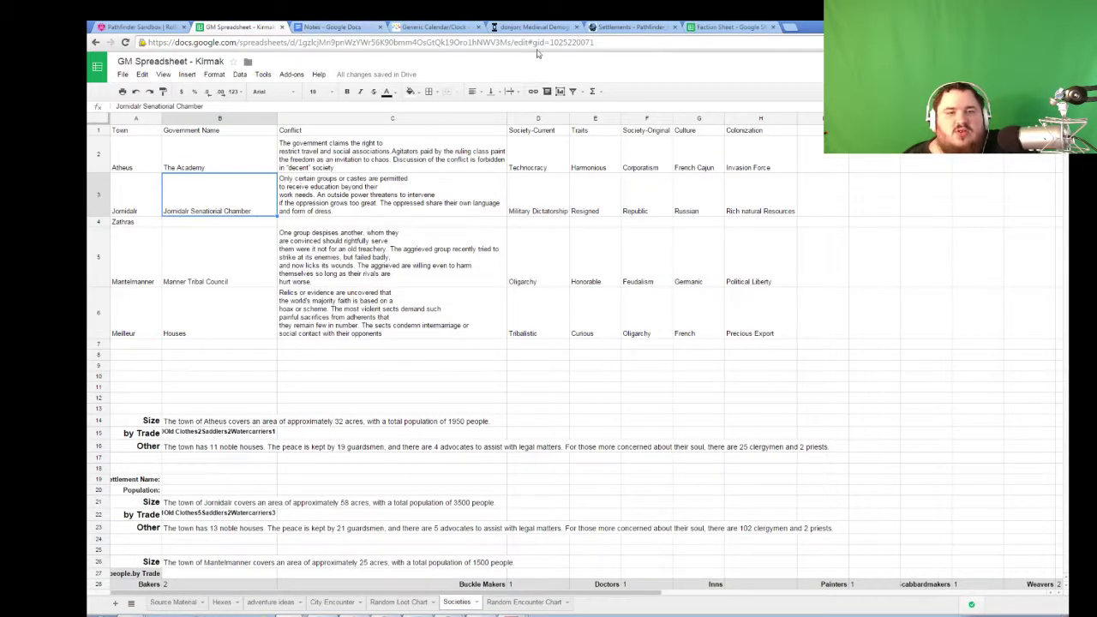
click(628, 27)
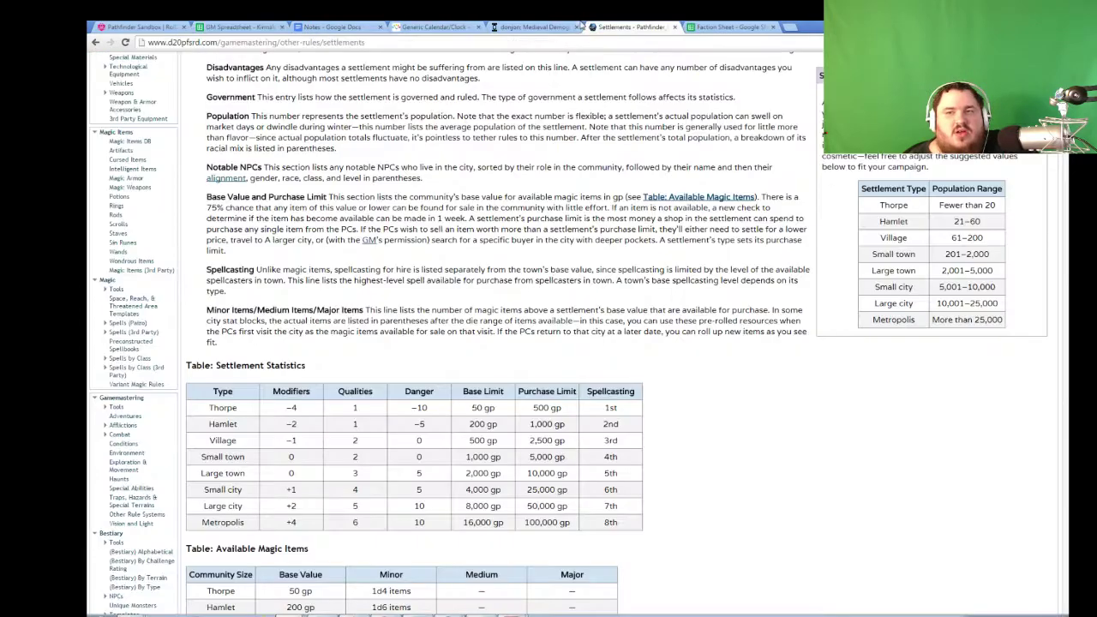
click(728, 26)
double_click(660, 168)
key(BackSpace)
key(BackSpace)
key(BackSpace)
key(BackSpace)
key(BackSpace)
key(BackSpace)
key(BackSpace)
key(BackSpace)
key(BackSpace)
key(BackSpace)
key(BackSpace)
key(BackSpace)
key(BackSpace)
text(Jomidar)
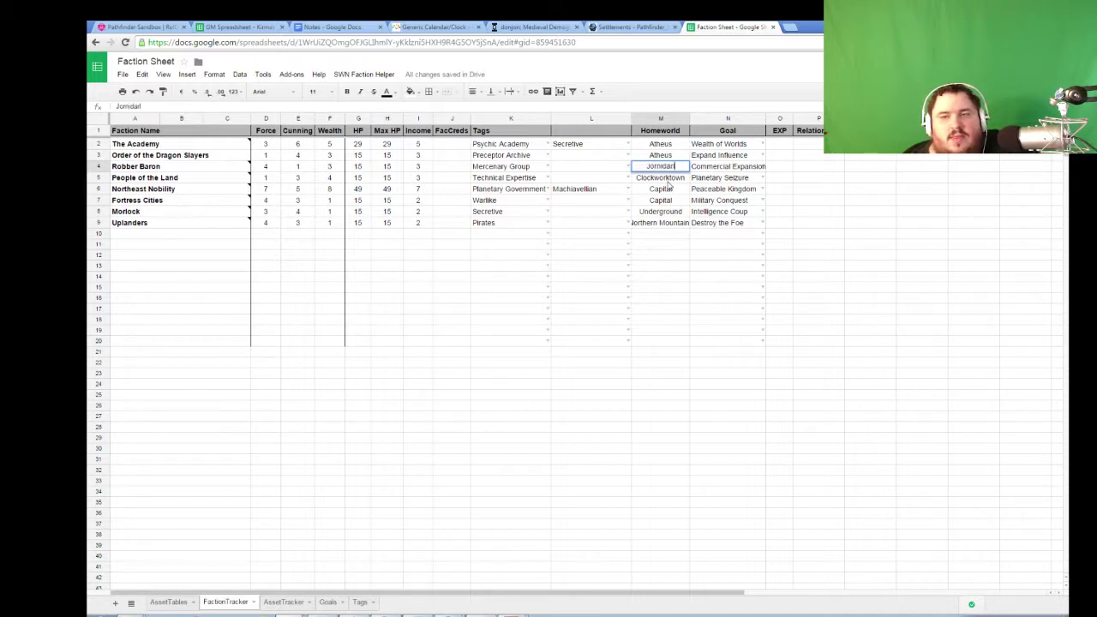
key(Return)
text(Jomidair)
key(Return)
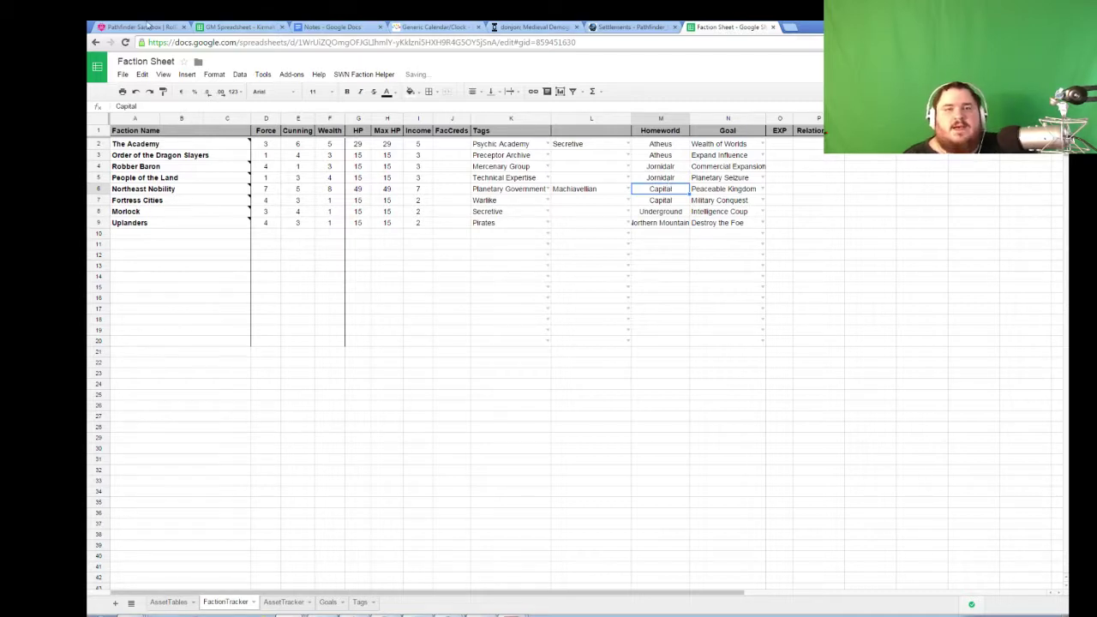
- Check the Societies sheet and set the Homeworld of Northeast Nobility and Fortress Cities to Meilleur in the FactionTracker
click(238, 26)
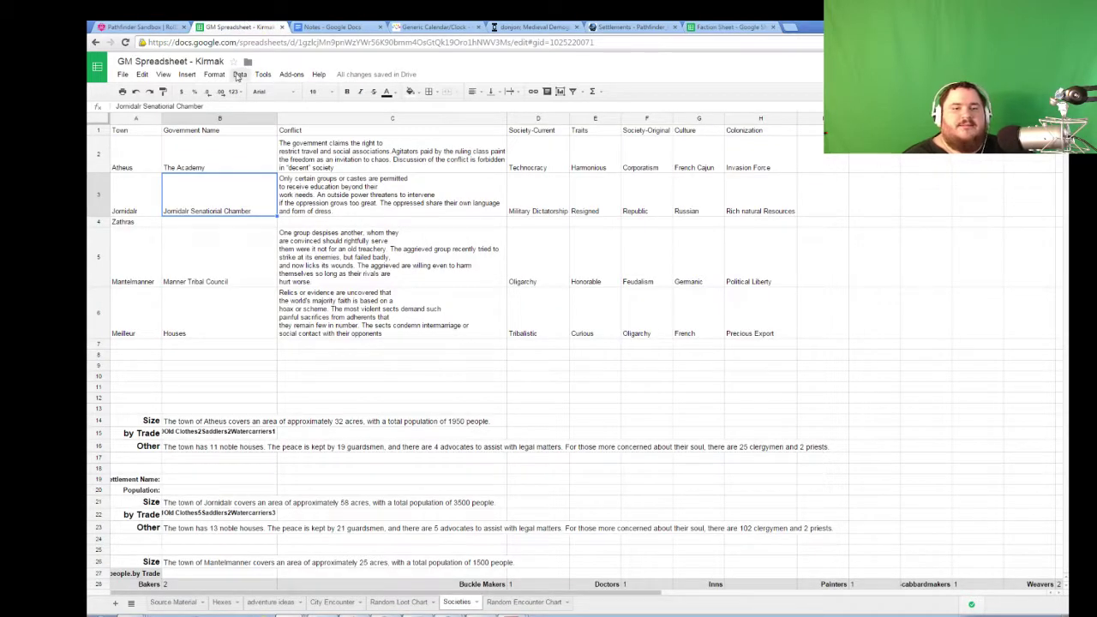
click(696, 27)
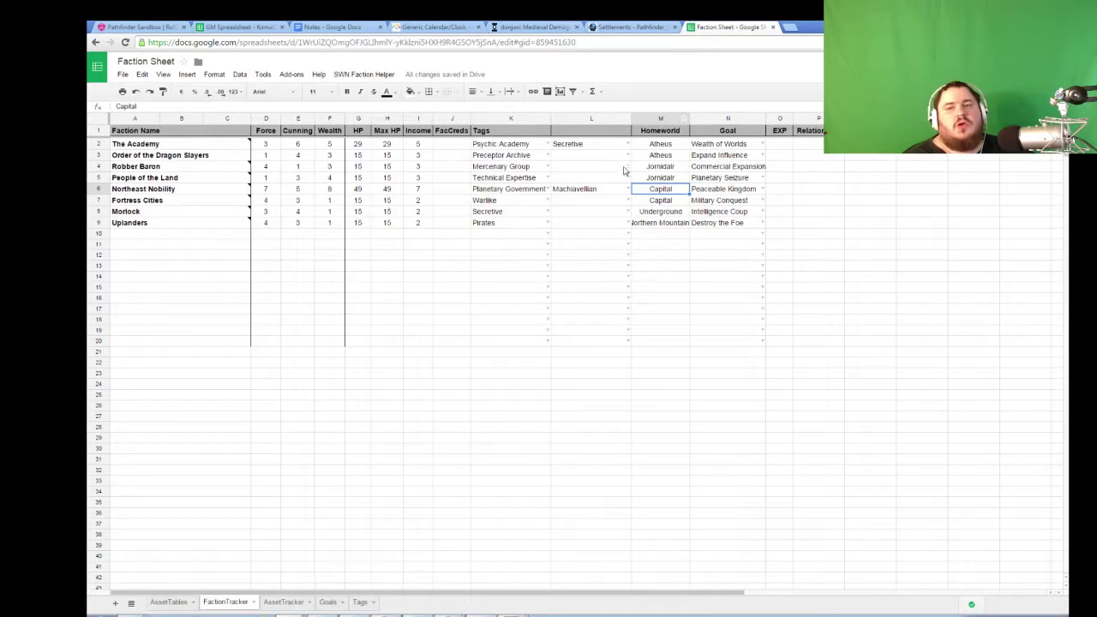
double_click(644, 188)
key(ctrl+a)
text(Mel)
text(lleur)
key(Return)
text(Meilleur)
key(Return)
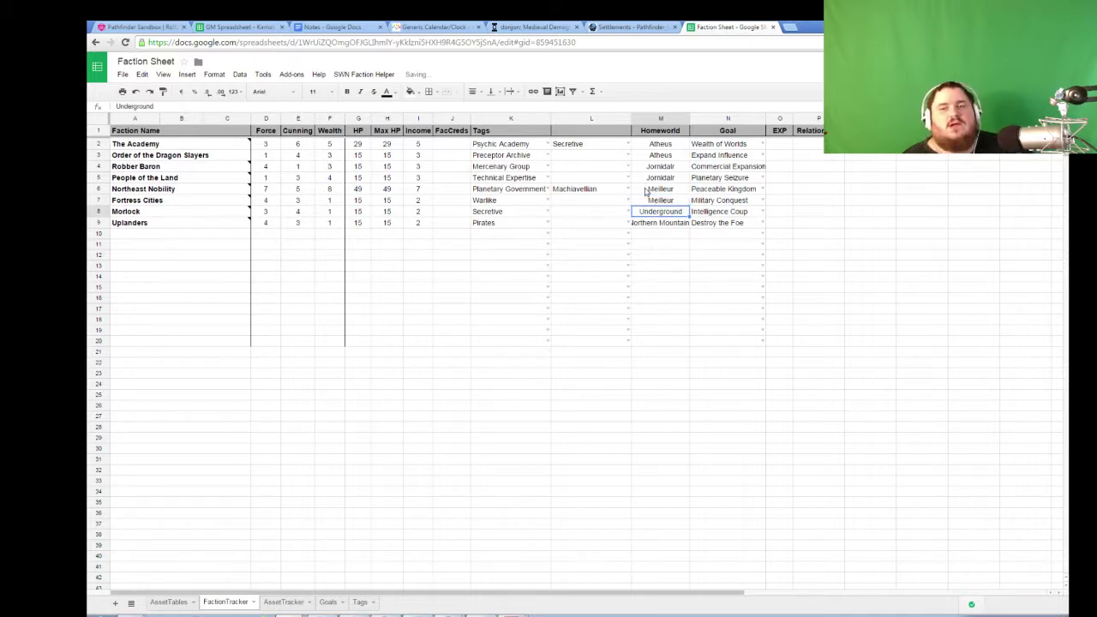
- Check the town name in the Societies sheet and set the Morlock faction's Homeworld to Mantelmanner in the FactionTracker
click(137, 26)
click(224, 26)
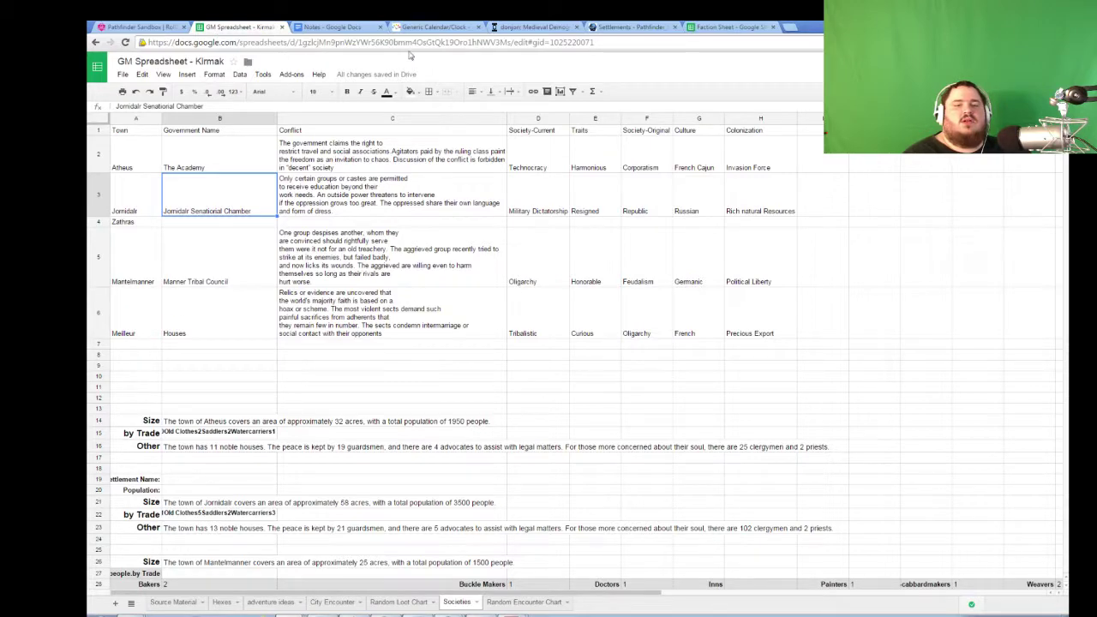
click(630, 27)
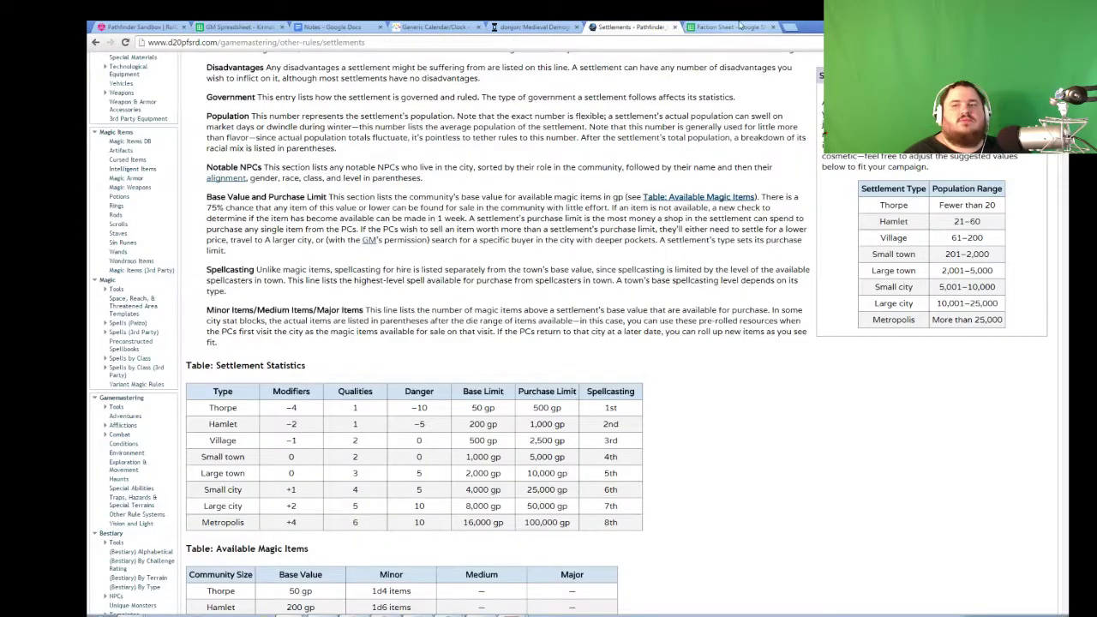
click(728, 27)
double_click(670, 212)
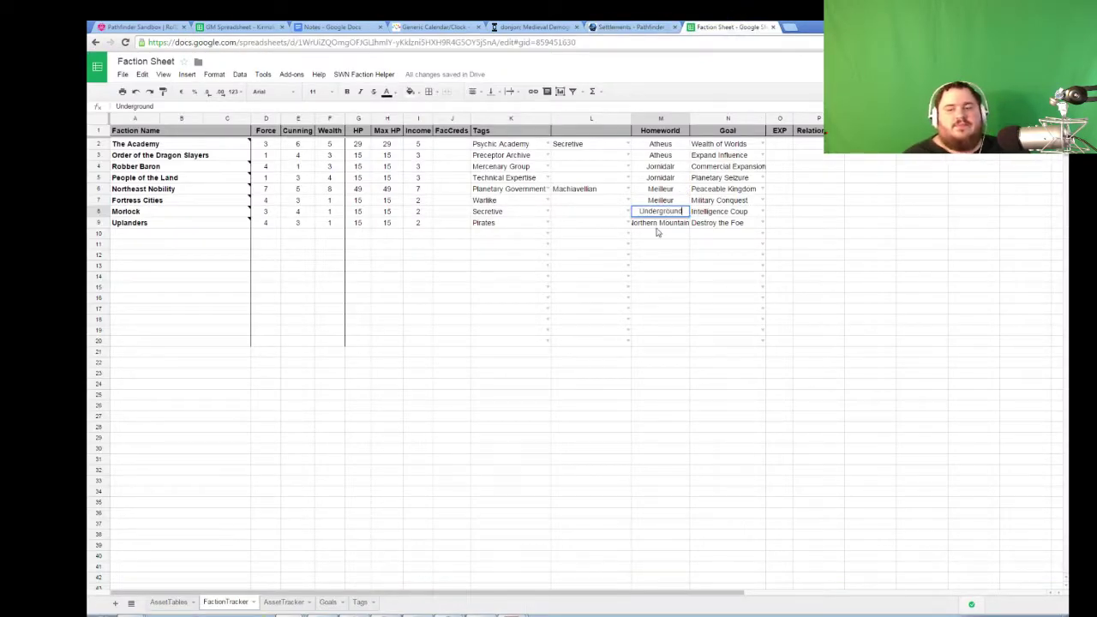
key(BackSpace)
key(BackSpace)
key(BackSpace)
key(BackSpace)
key(BackSpace)
key(BackSpace)
key(BackSpace)
key(BackSpace)
key(BackSpace)
key(BackSpace)
key(BackSpace)
text(Mantelm)
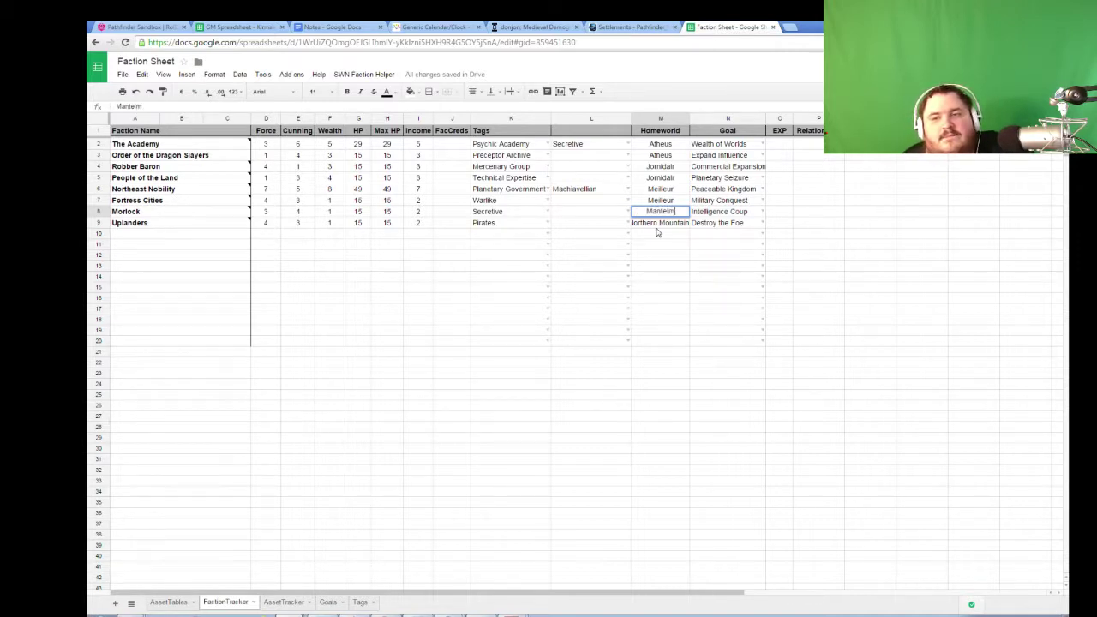
text(anner)
key(Return)
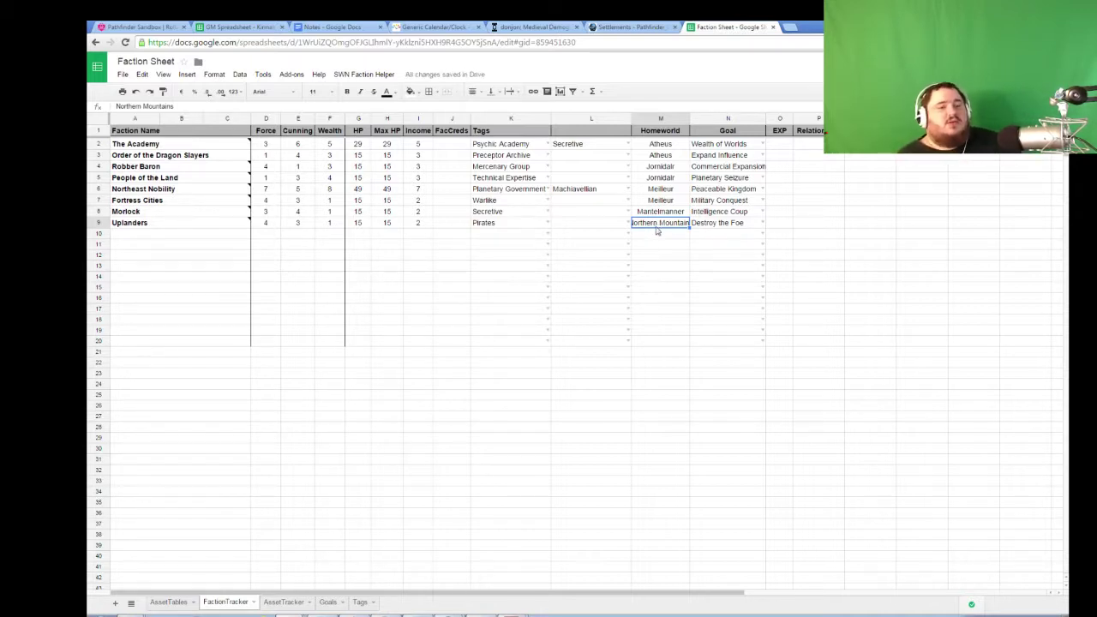
- Compare the factions with the Societies sheet's governments and rename the Robber Baron faction to Baron of Mercenaries
click(161, 145)
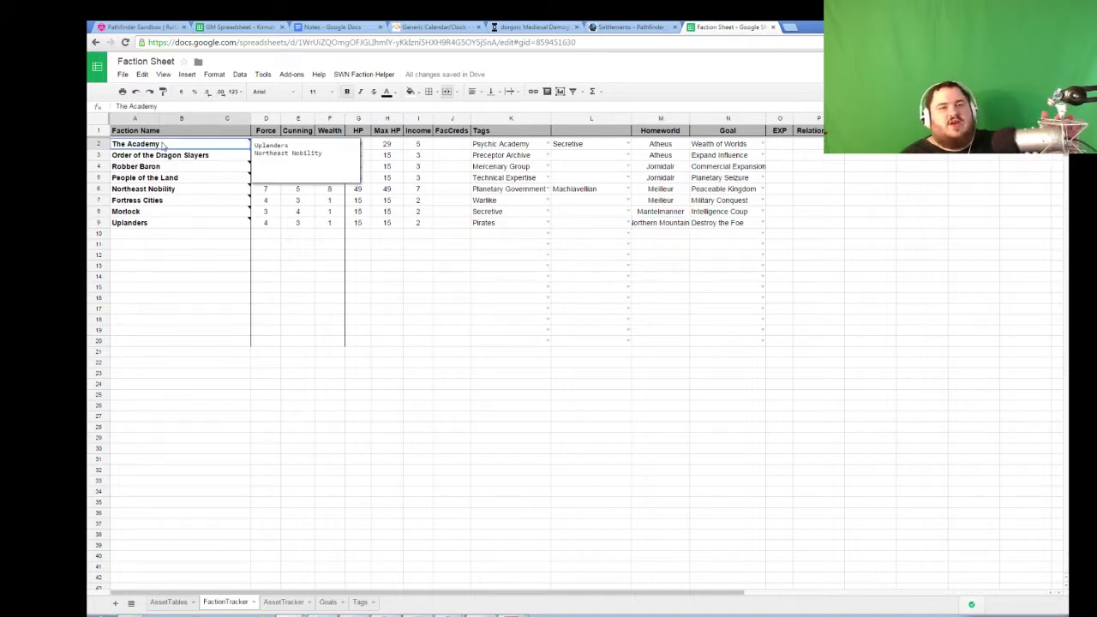
click(218, 27)
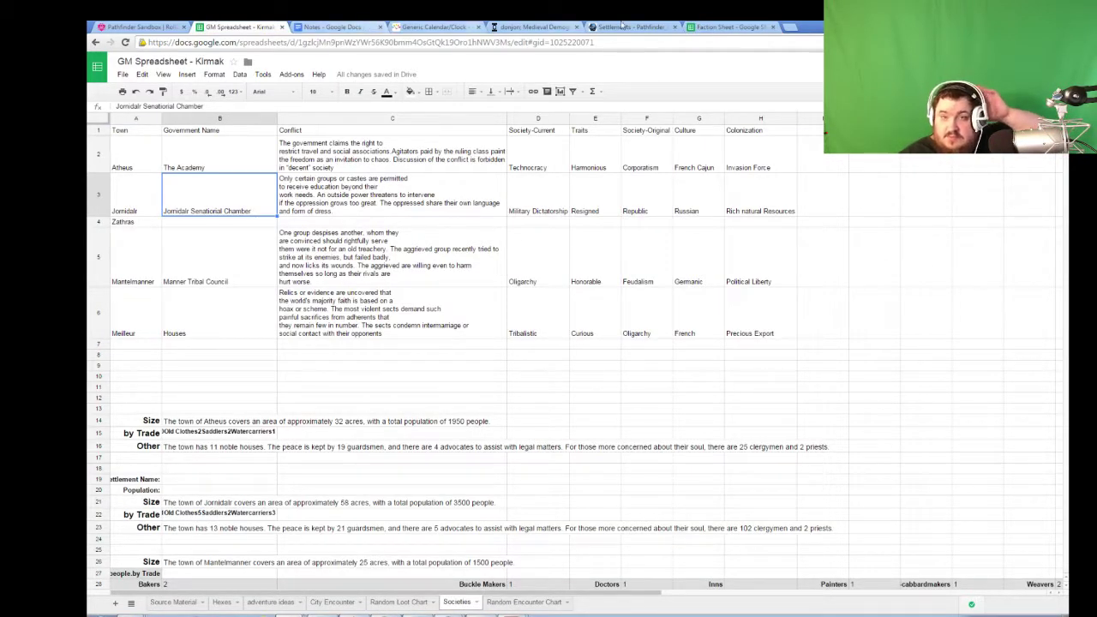
click(724, 26)
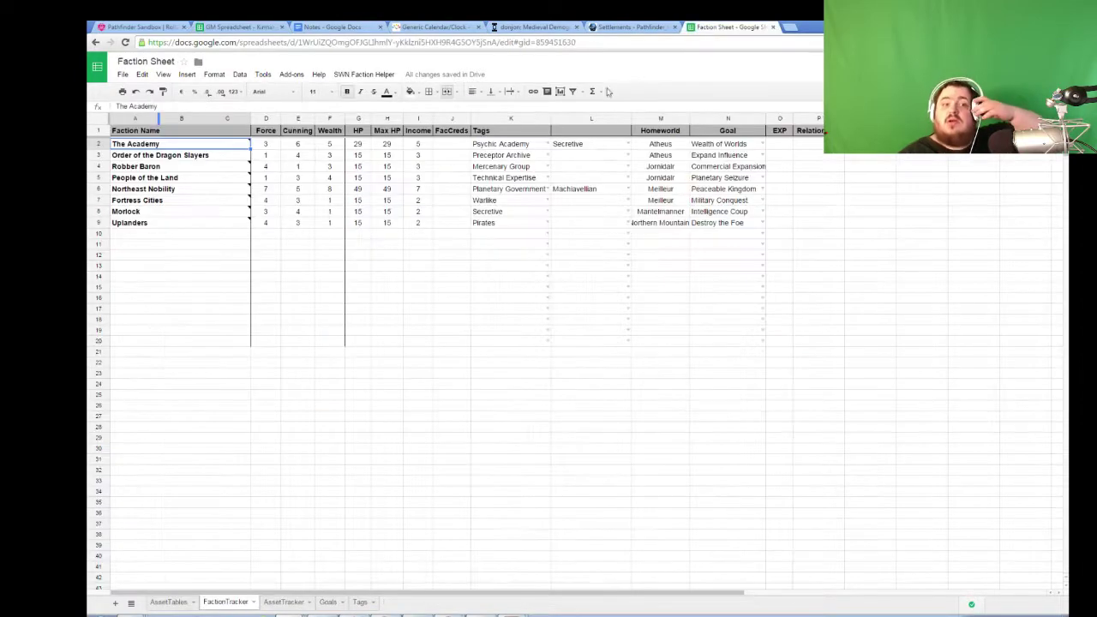
click(177, 166)
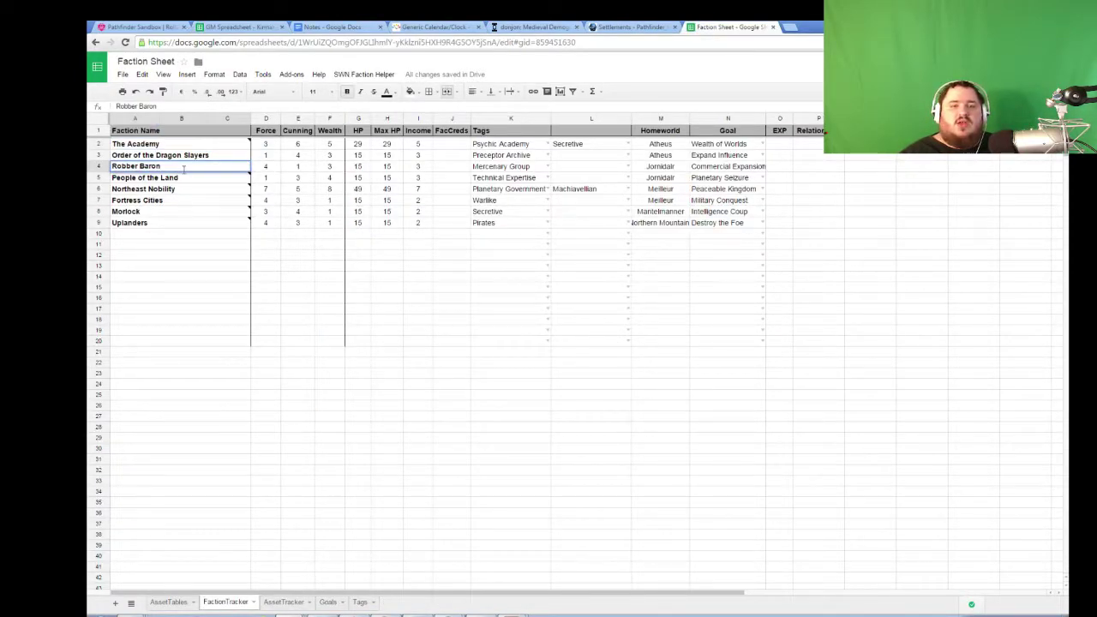
drag(178, 167, 96, 170)
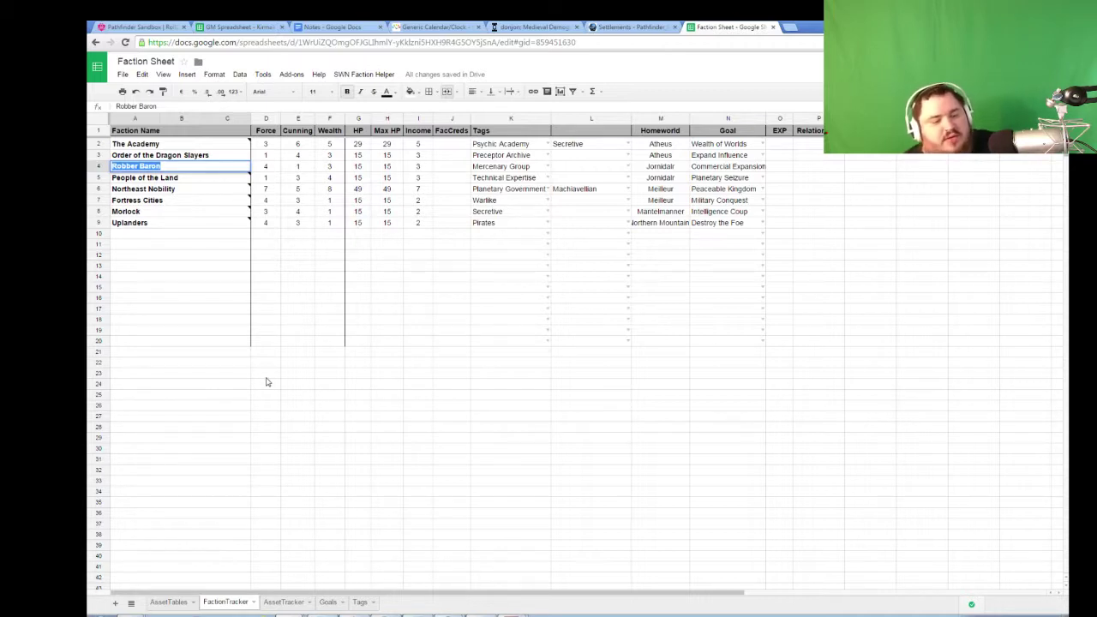
text(Baron of Mercenaries)
key(Return)
- Rename the People of the Land faction in cell A5 to Jornidair Resistance
text(Jorn)
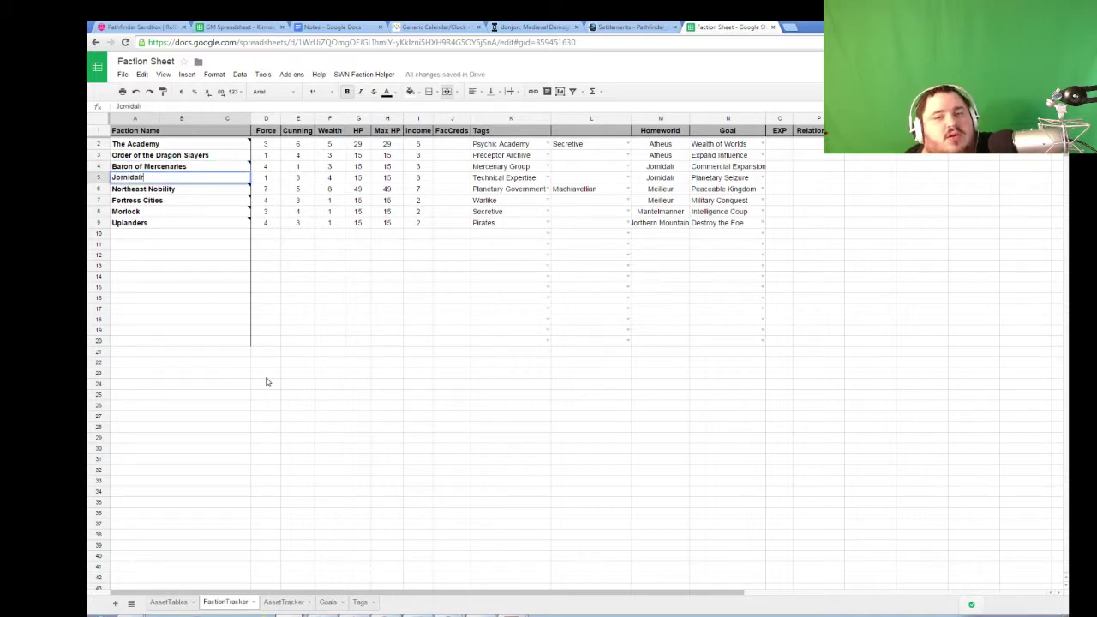
text(idair Resistance)
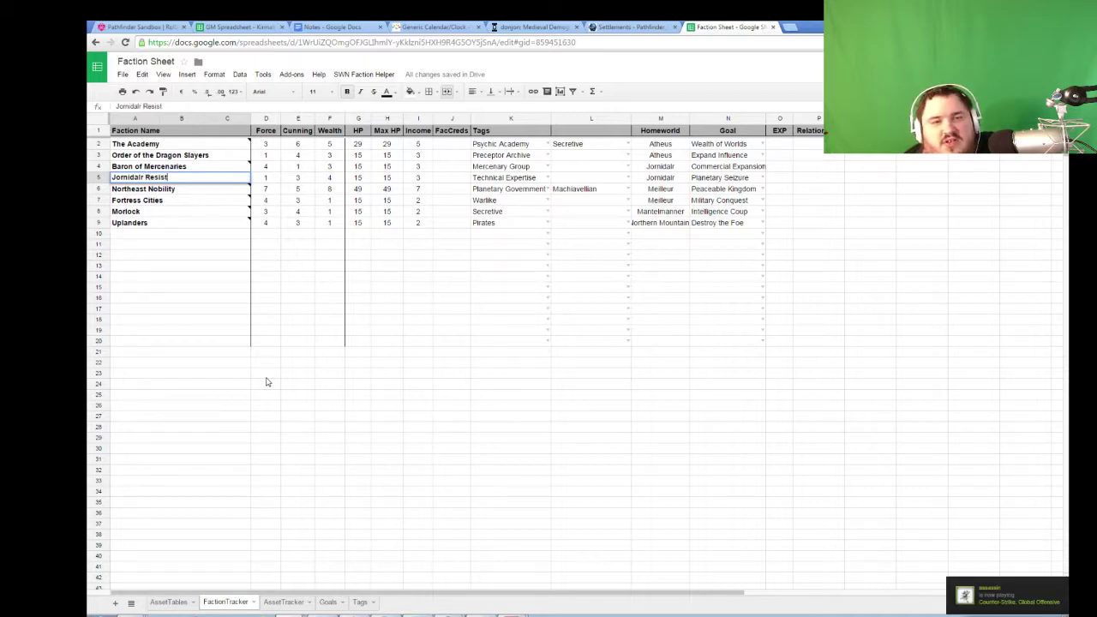
key(Return)
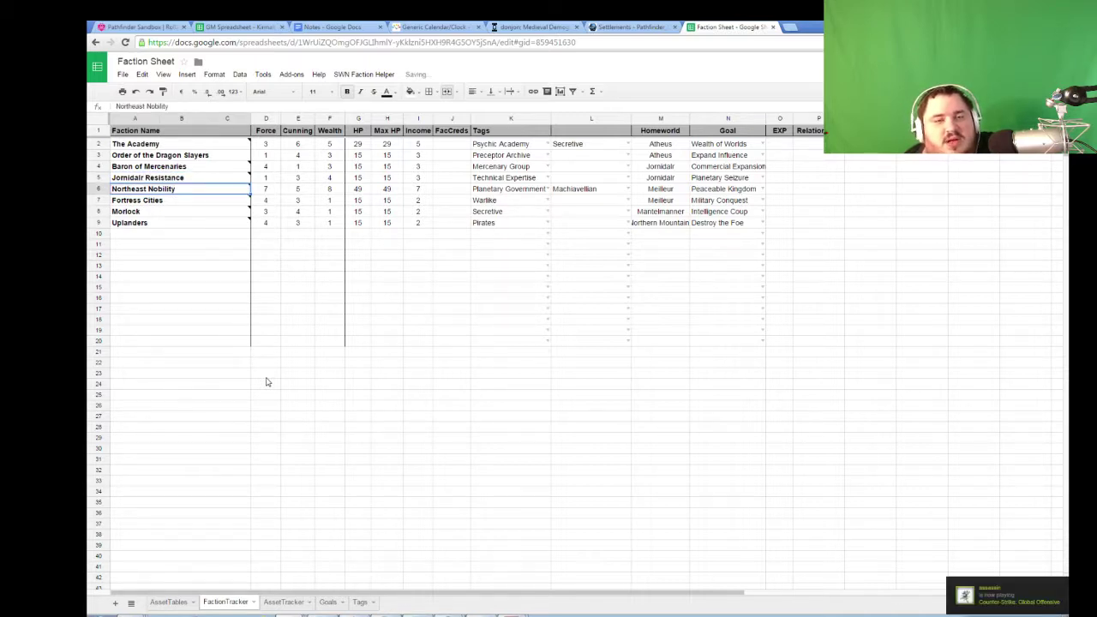
- Rename the Northeast Nobility faction in cell A6 to Meilleur Nobility
text(Meilleur)
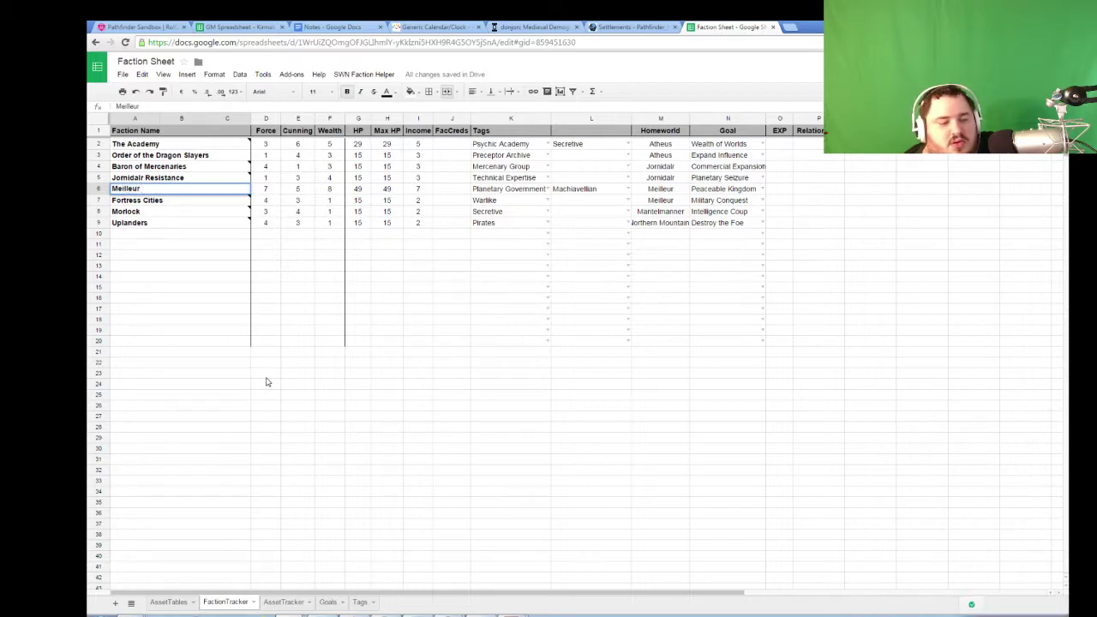
text( Nob)
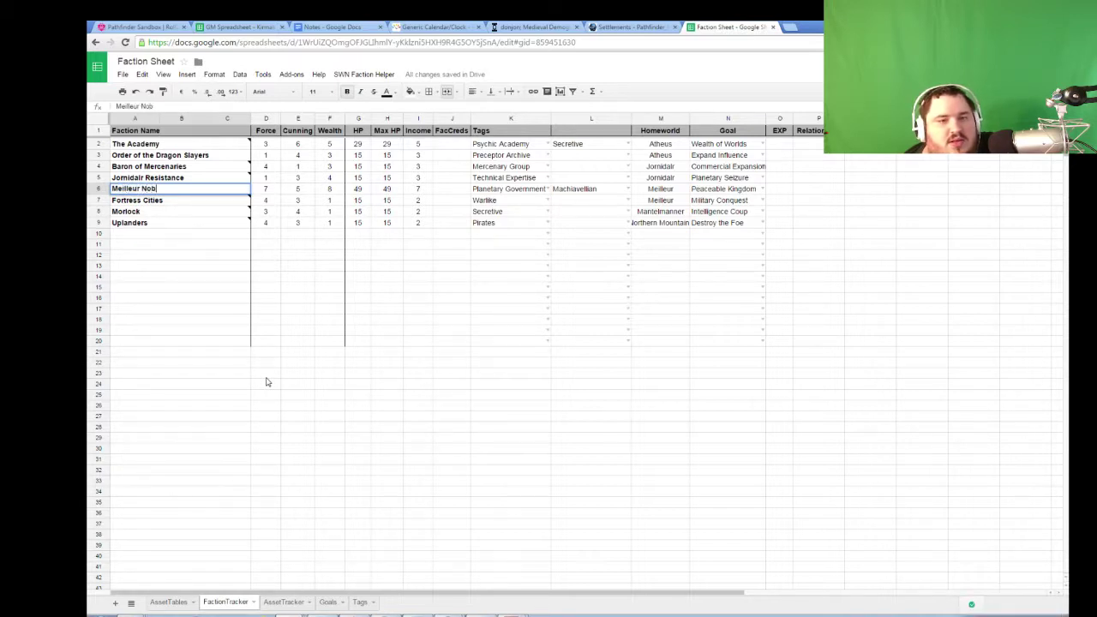
text(ility)
key(Return)
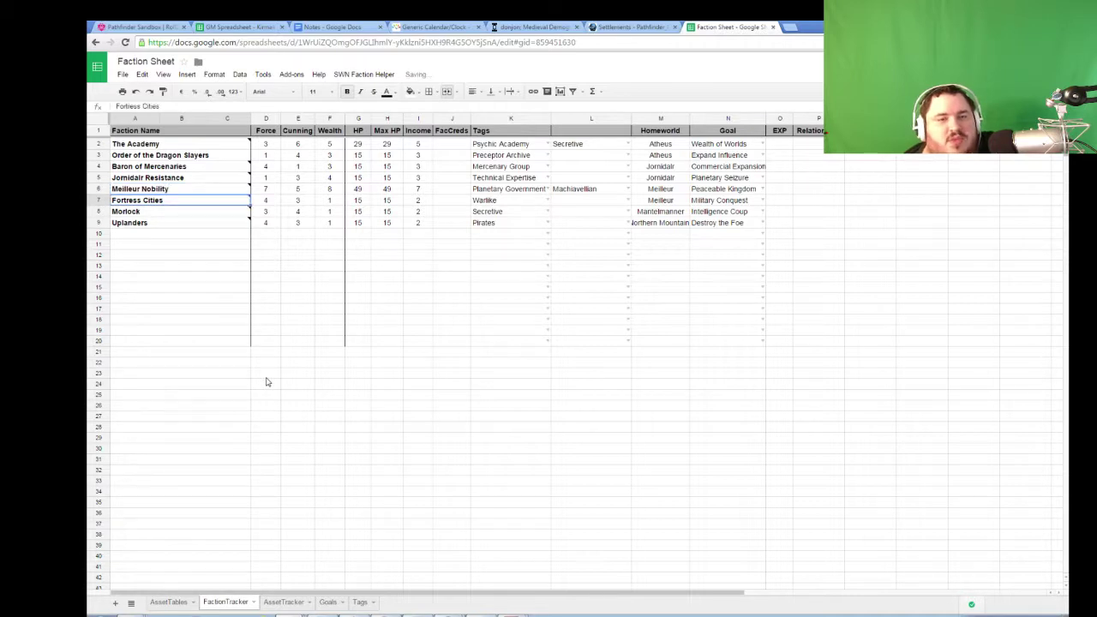
key(Down)
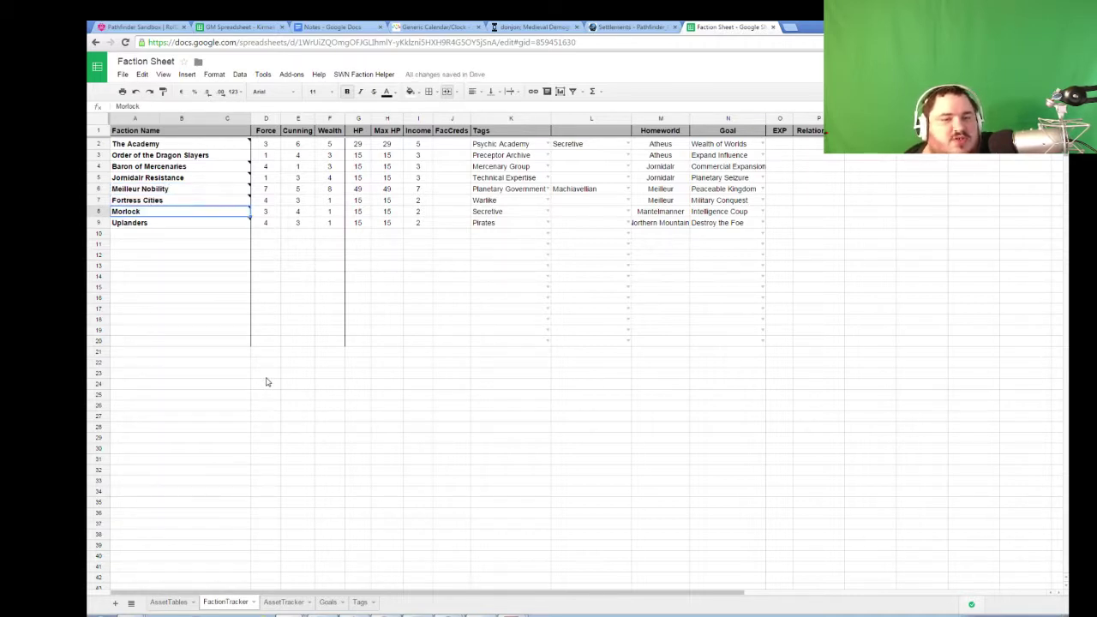
- Rename the Morlock faction in cell A8 of the FactionTracker to Mantelmanner
text(Mantelmanner)
key(Return)
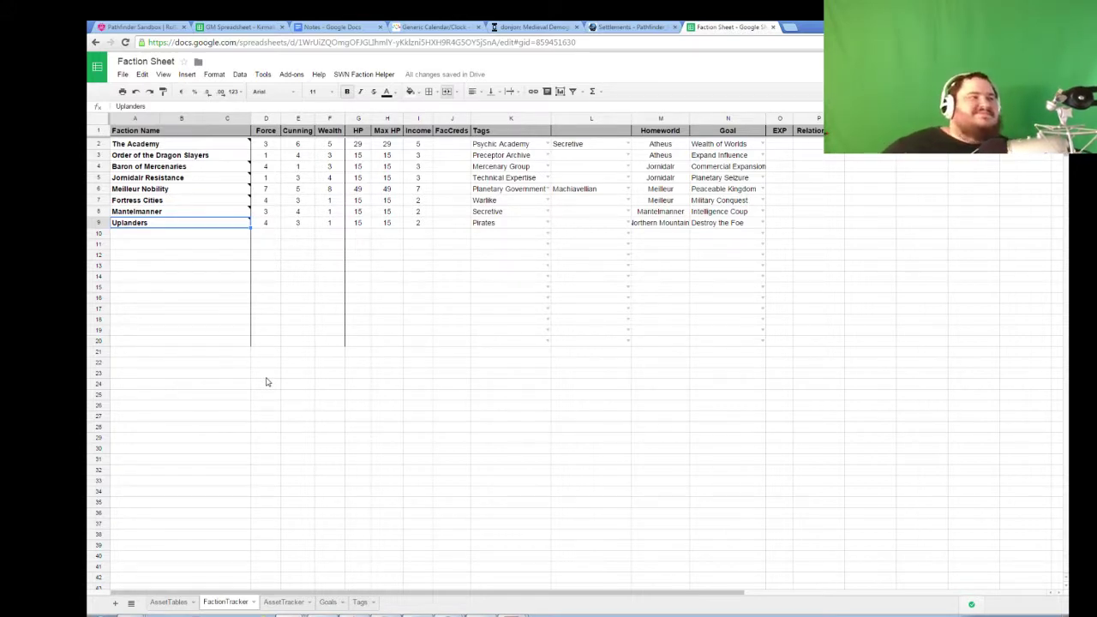
- Check the settlements on the Roll20 hex map and the asset owners in the Faction Sheet's AssetTracker
click(116, 27)
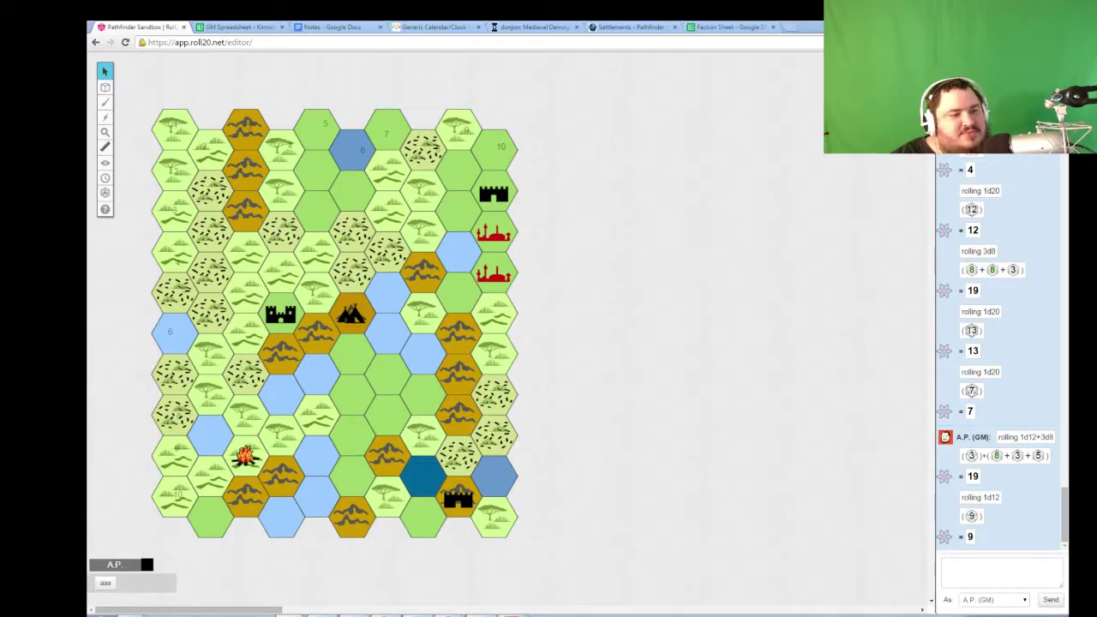
click(754, 26)
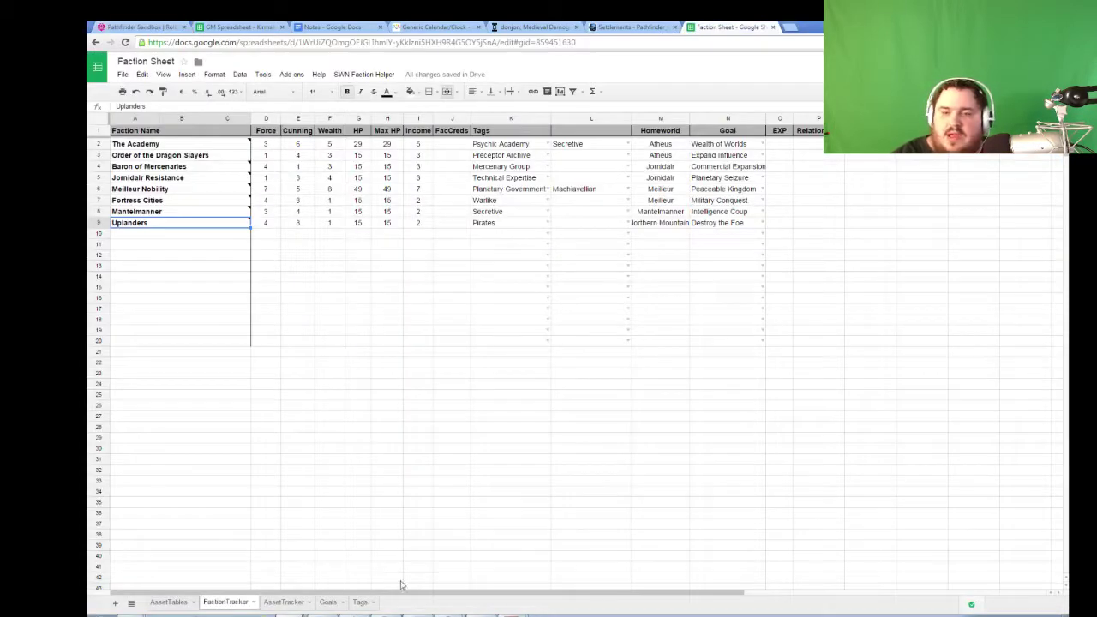
click(284, 602)
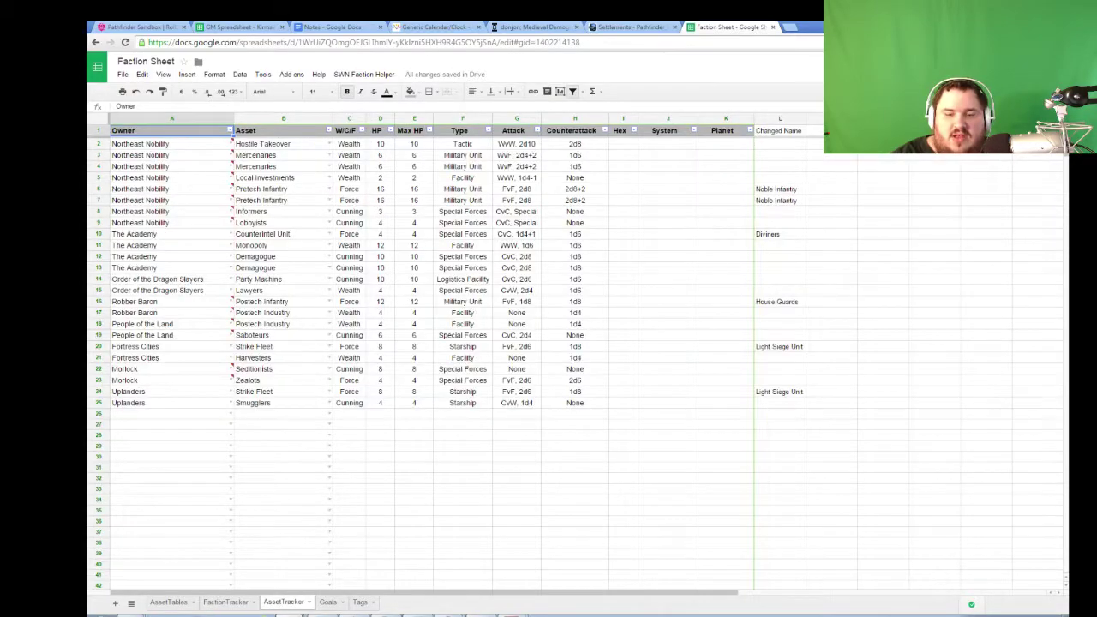
- Switch to the Stars Without Number rulebook in Adobe Reader and look through the Example Factions and Adventure Seeds pages
key(alt+Tab)
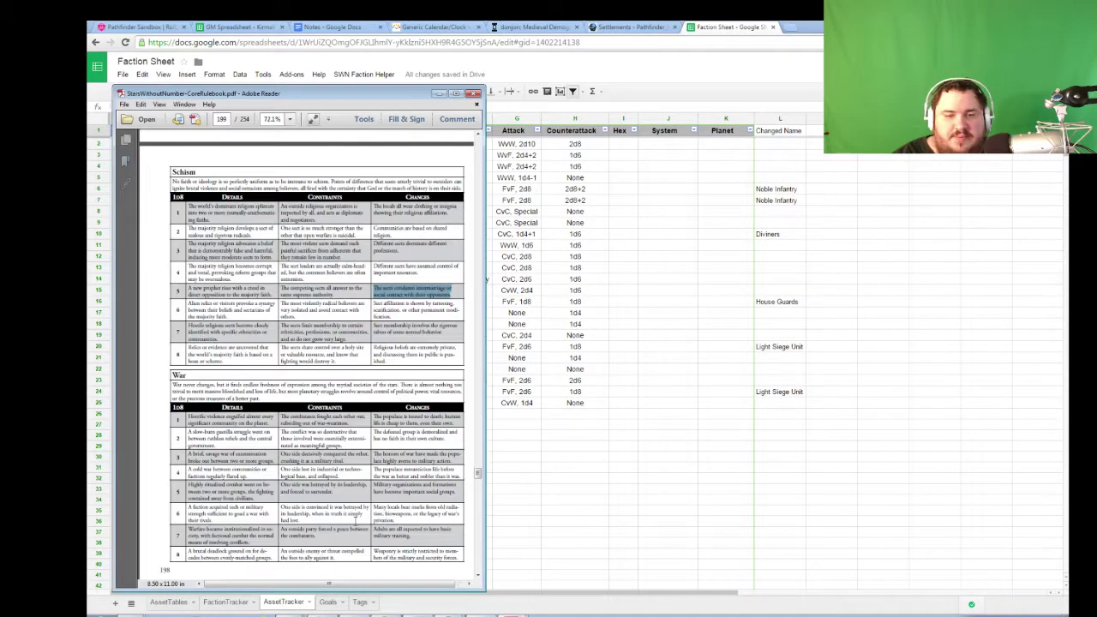
scroll(319, 470, up, 20)
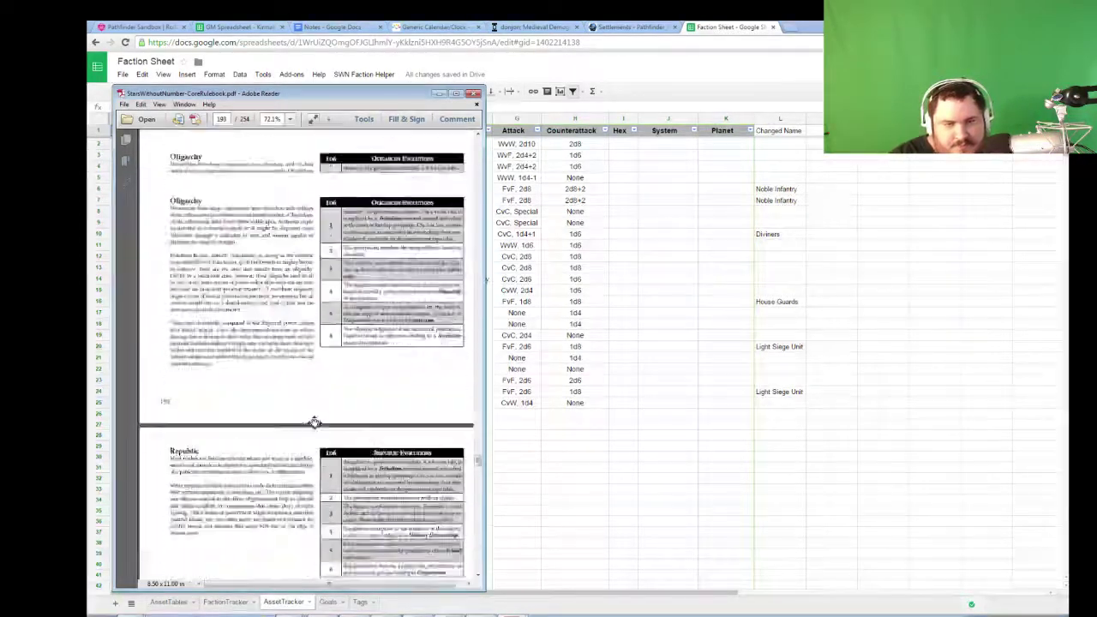
scroll(314, 421, up, 20)
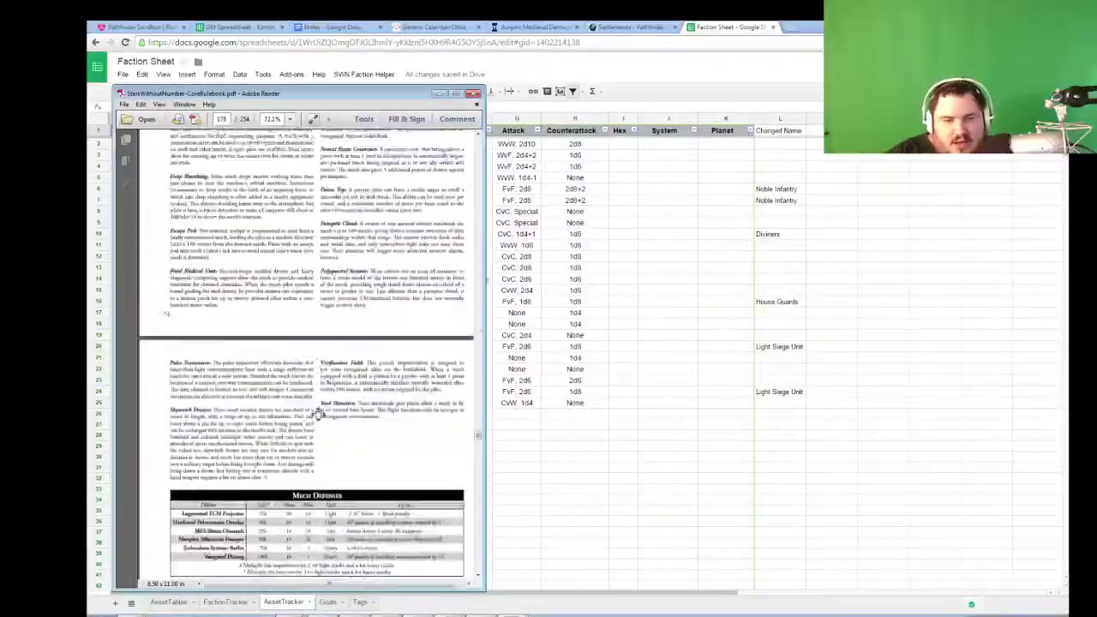
scroll(302, 480, up, 20)
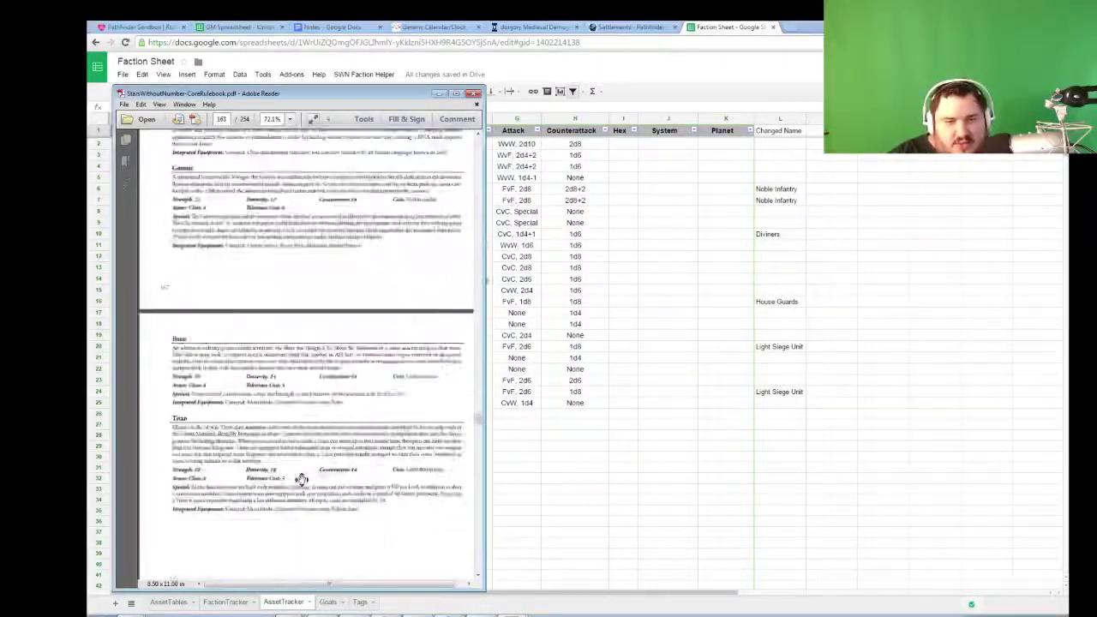
scroll(300, 480, up, 20)
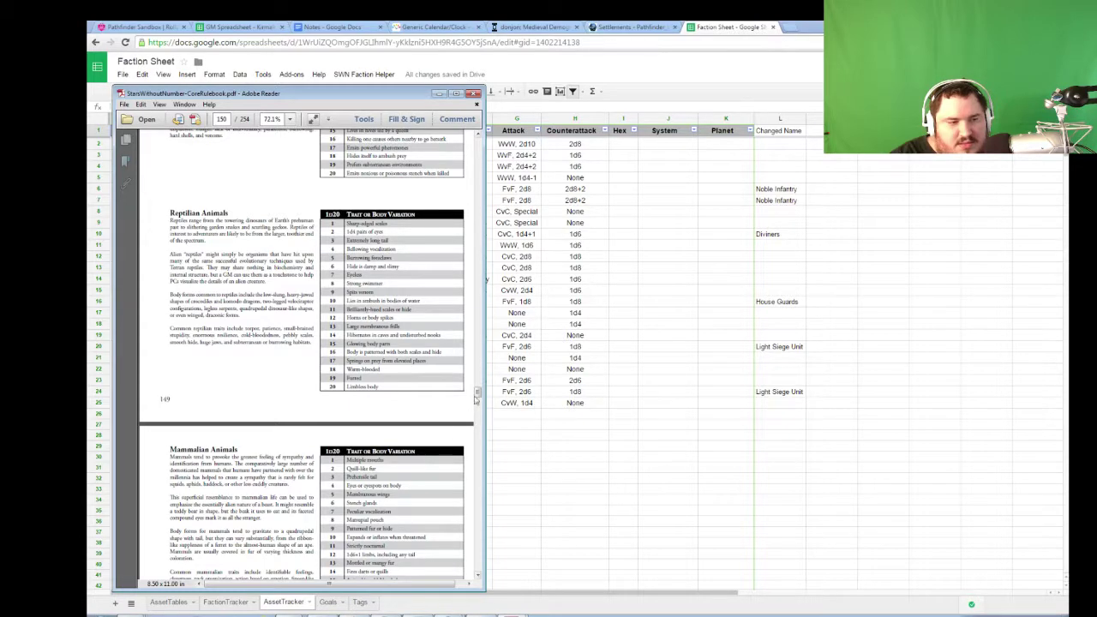
scroll(322, 518, up, 1)
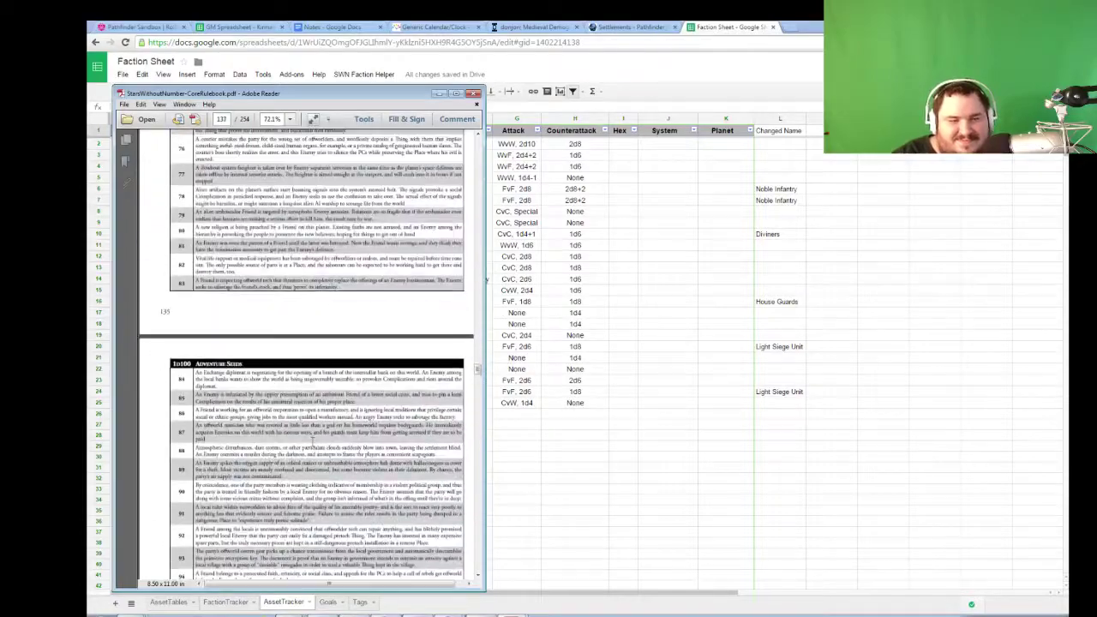
scroll(310, 514, down, 10)
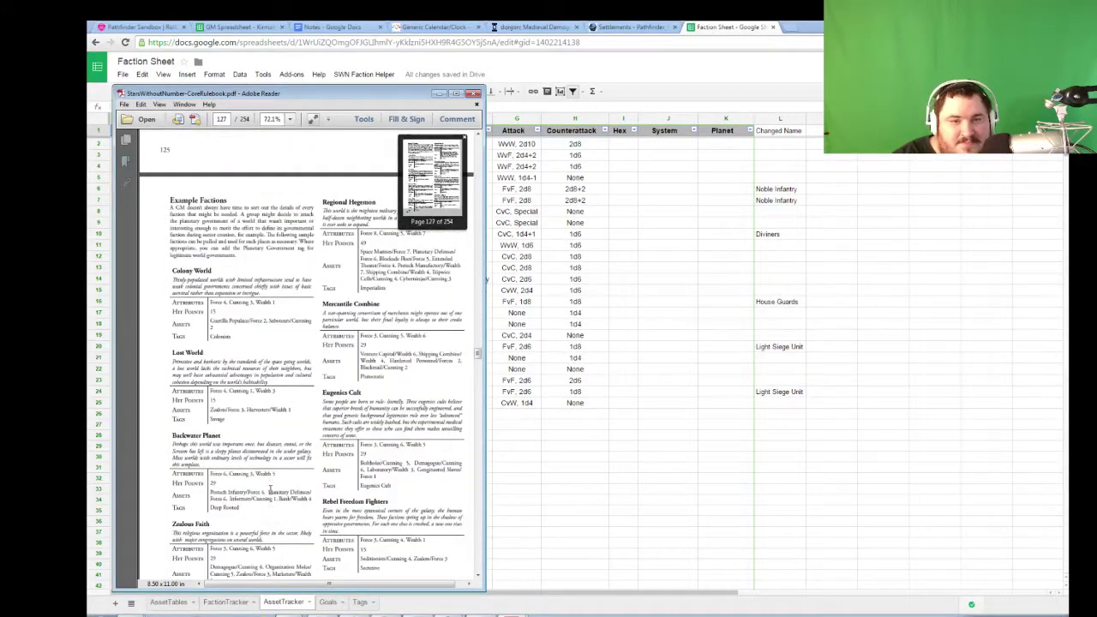
scroll(270, 493, down, 15)
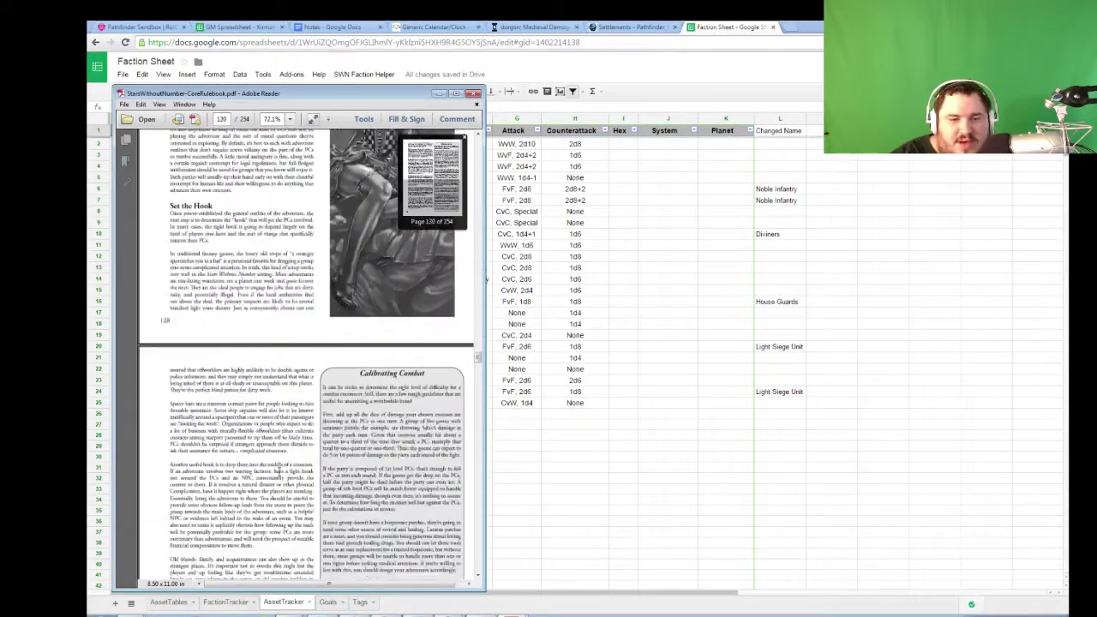
scroll(277, 471, down, 10)
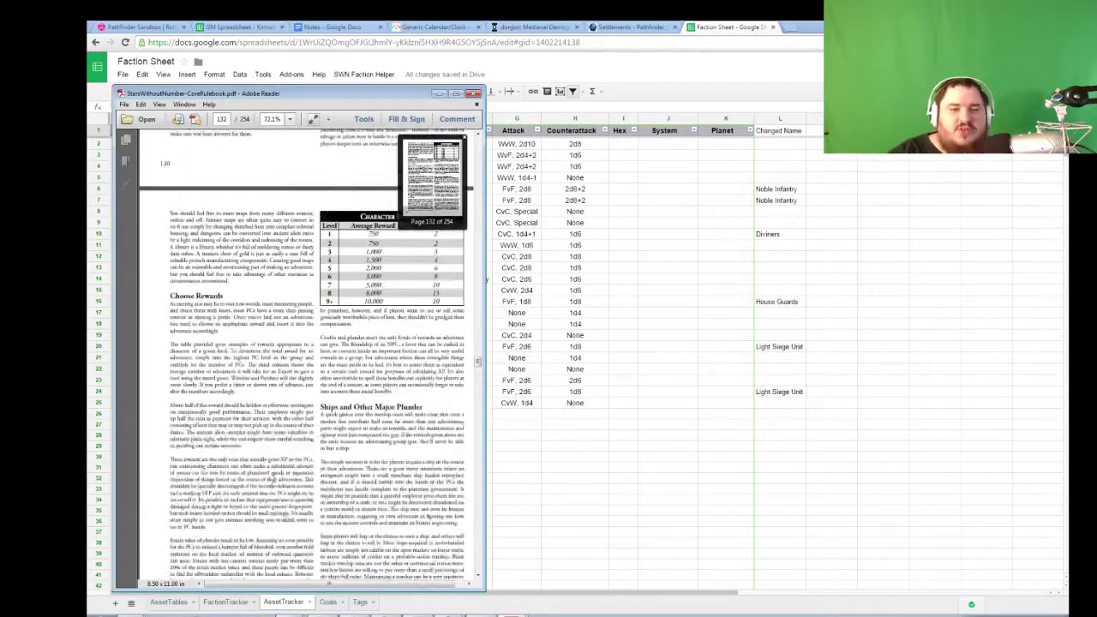
scroll(275, 478, down, 5)
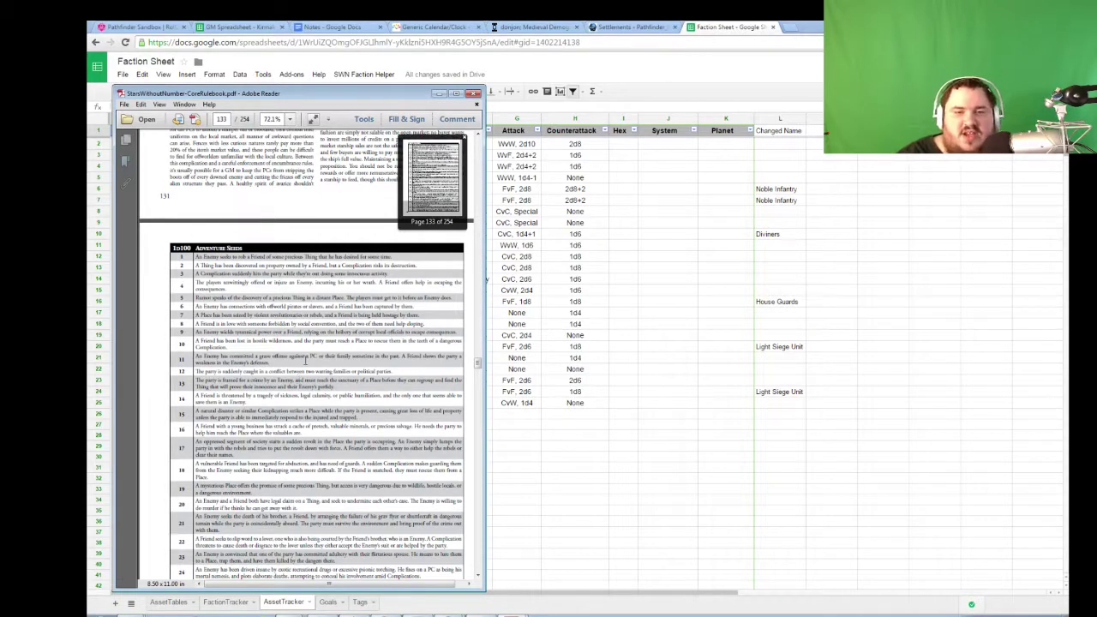
- Review the factions in the FactionTracker and find the Psionics Academy world tag in the Stars Without Number rulebook
click(660, 370)
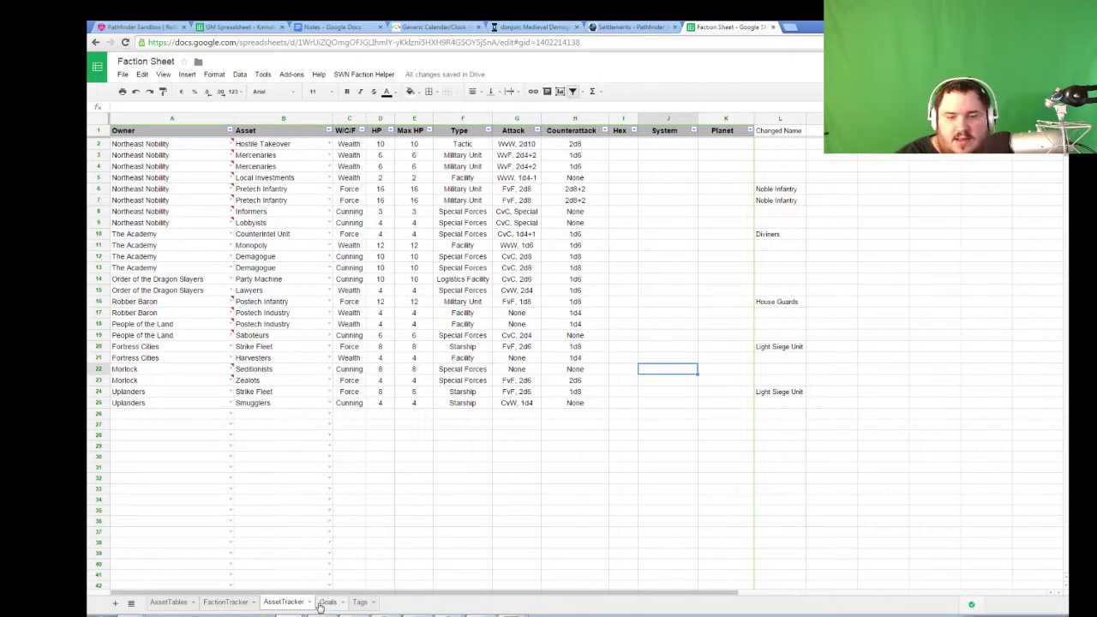
click(227, 602)
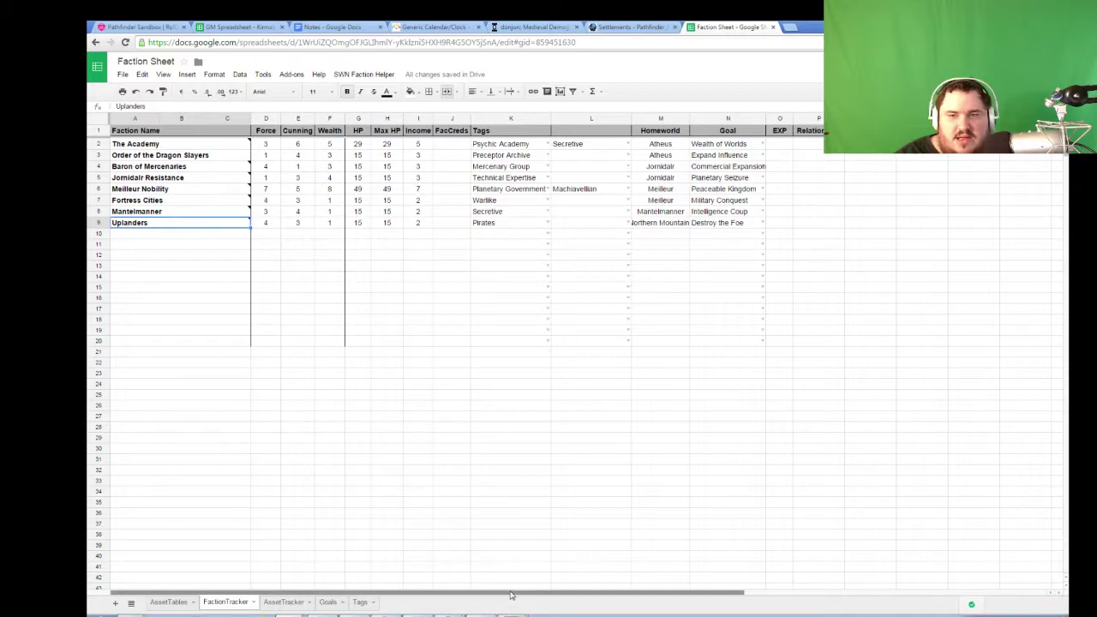
key(alt+Tab)
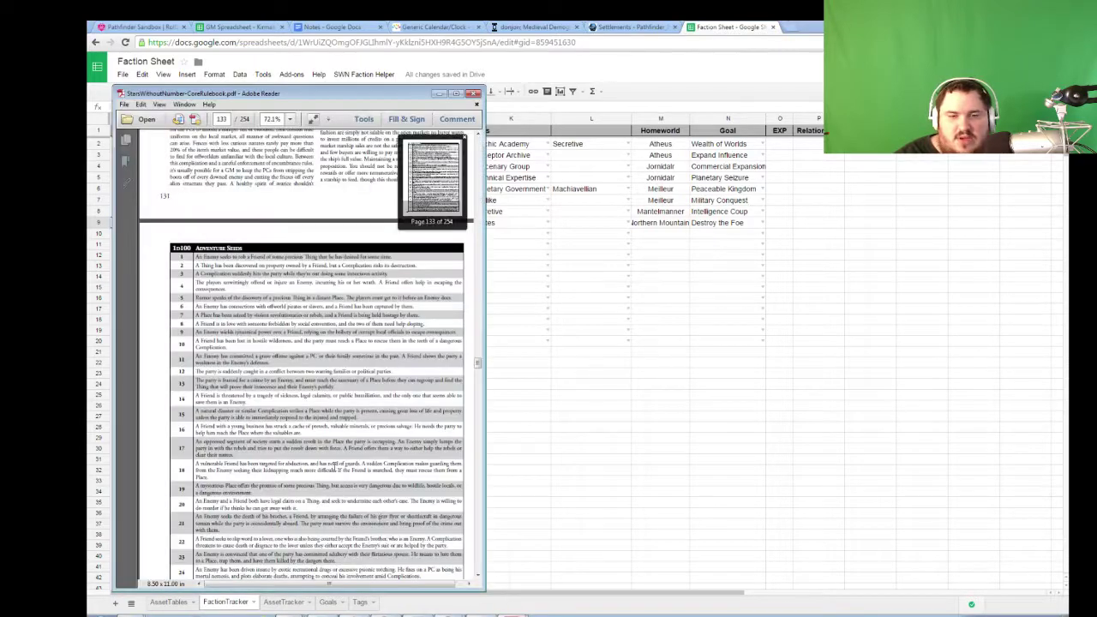
scroll(340, 426, down, 5)
scroll(341, 426, up, 6)
scroll(315, 497, up, 15)
scroll(311, 478, up, 10)
scroll(289, 509, up, 10)
scroll(302, 498, up, 8)
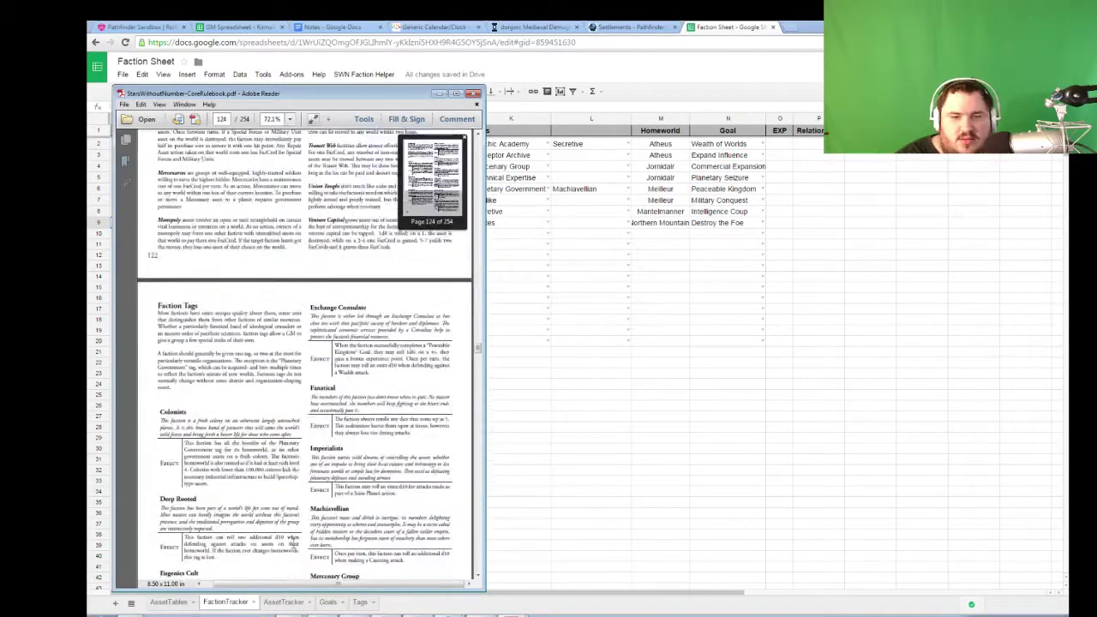
scroll(288, 526, up, 12)
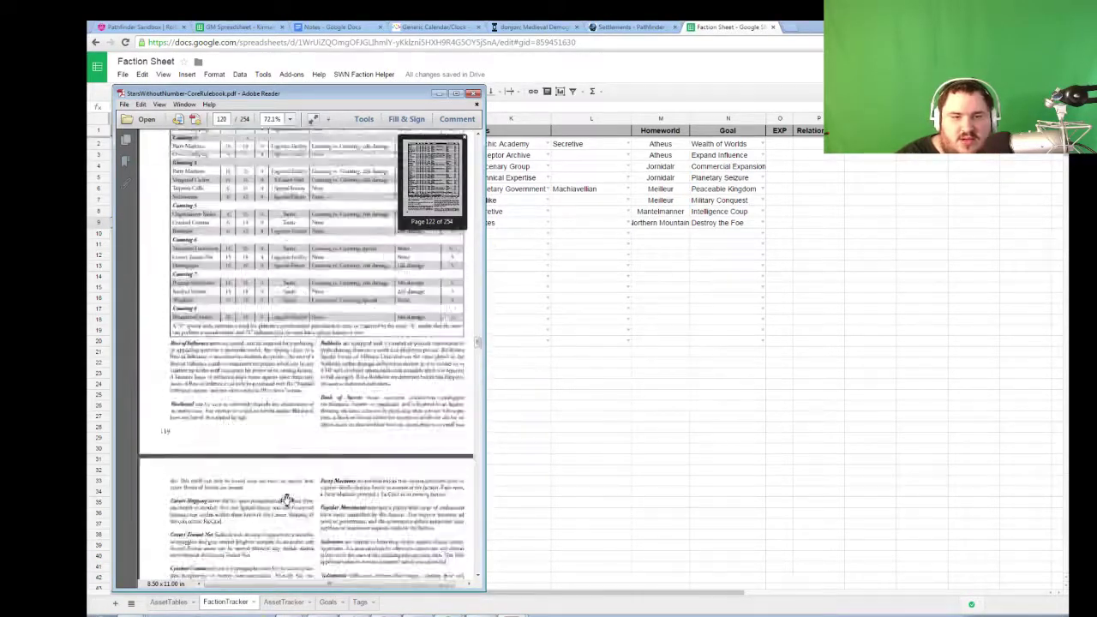
scroll(287, 500, up, 6)
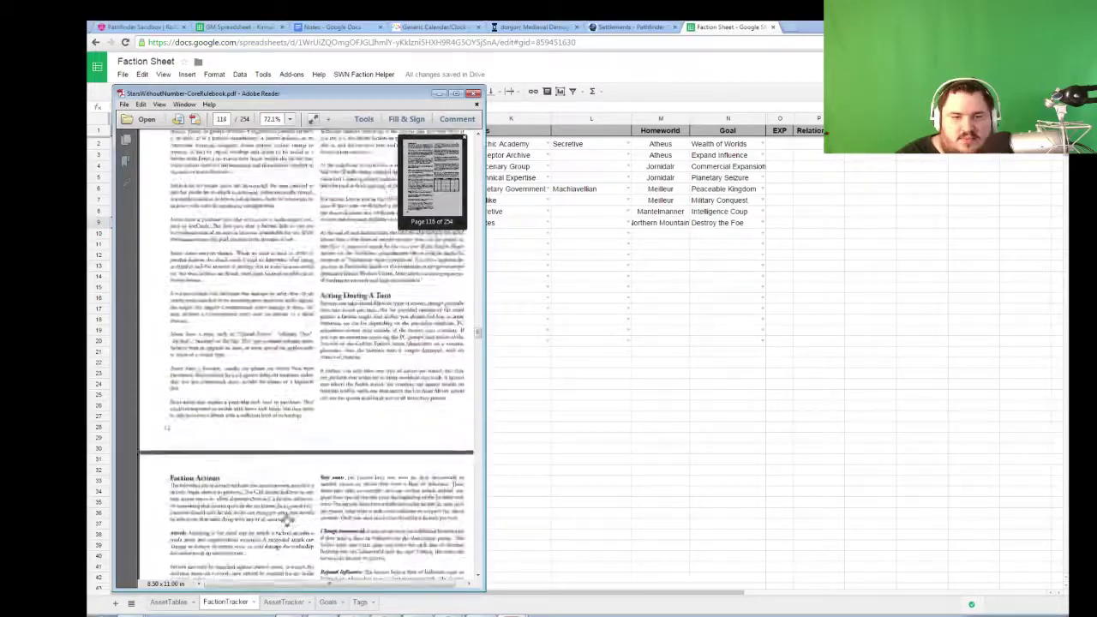
scroll(288, 518, up, 5)
scroll(288, 523, up, 3)
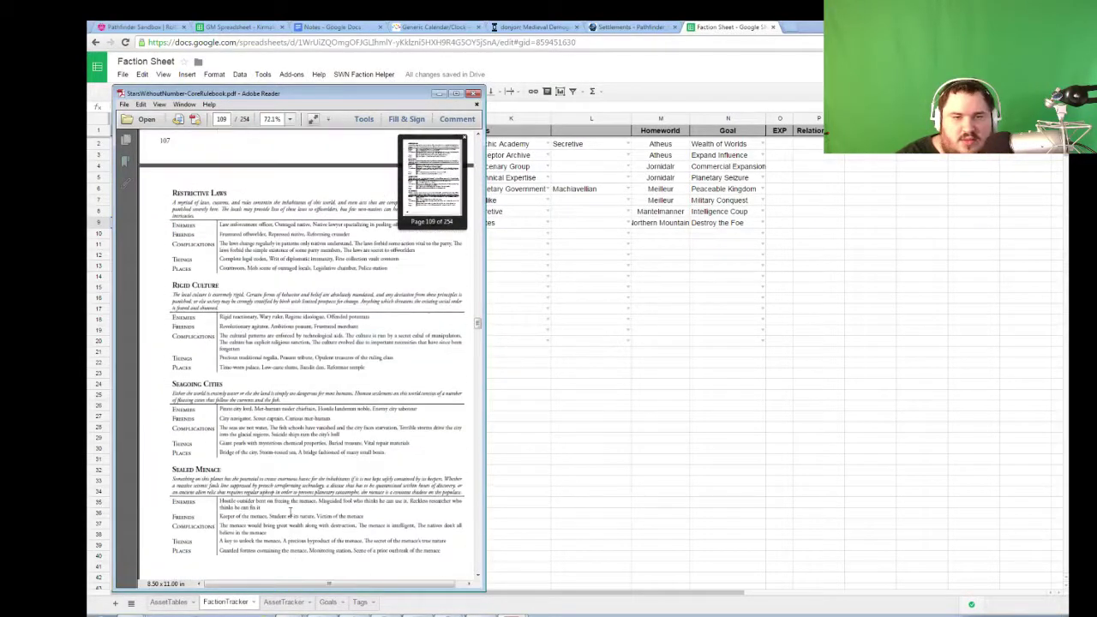
scroll(290, 512, up, 3)
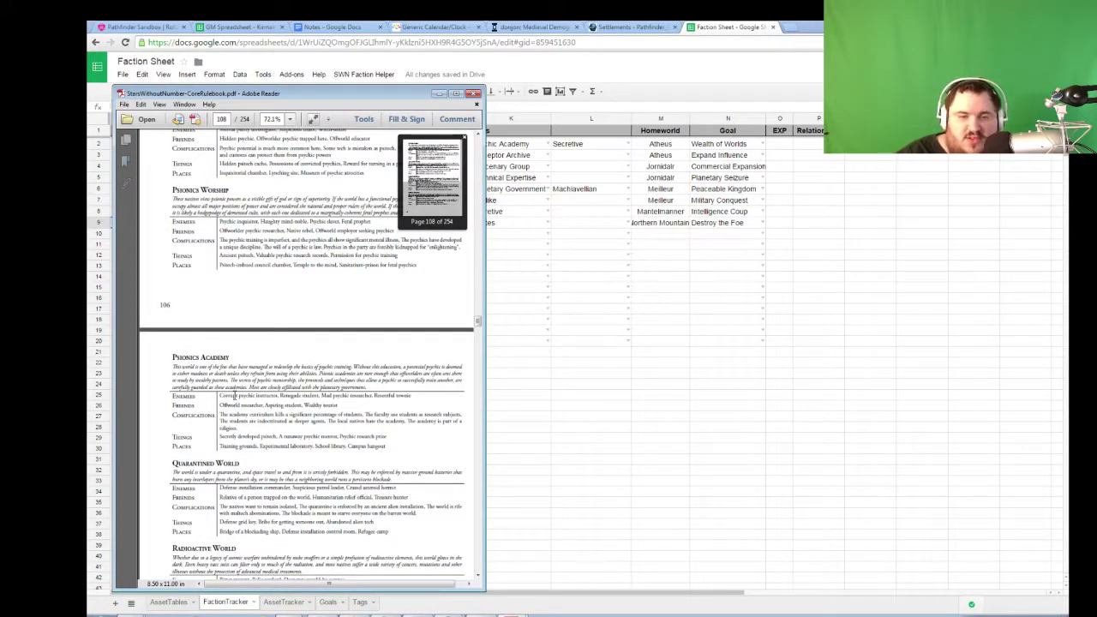
- Read the enemies, complications and things listed under the rulebook's Psionics Academy entry
drag(220, 396, 295, 409)
click(251, 413)
click(280, 428)
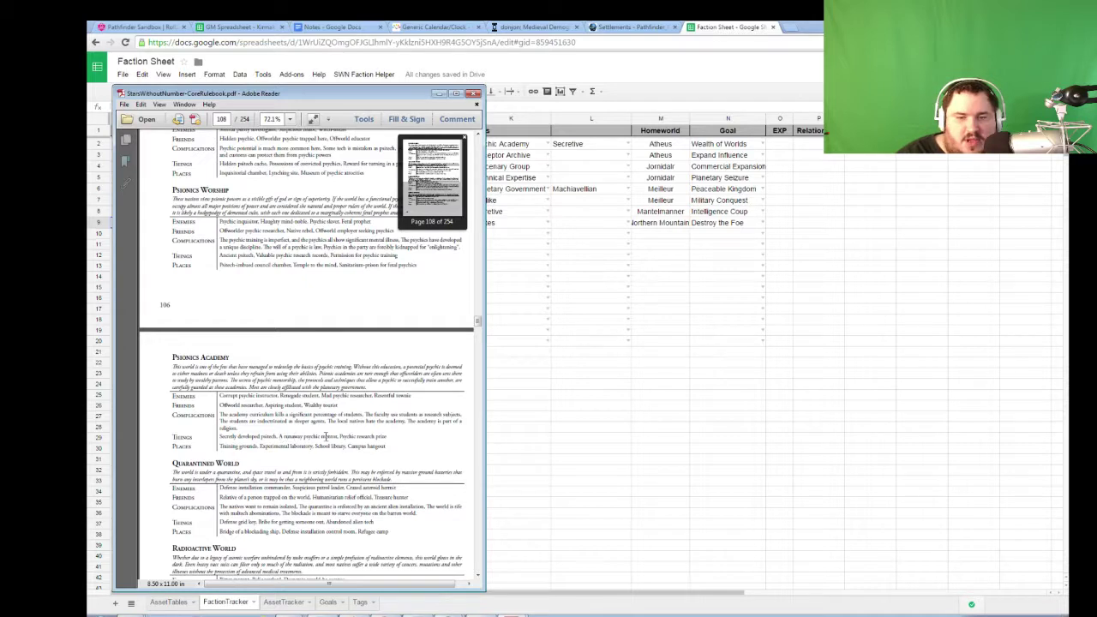
drag(341, 436, 387, 438)
click(365, 436)
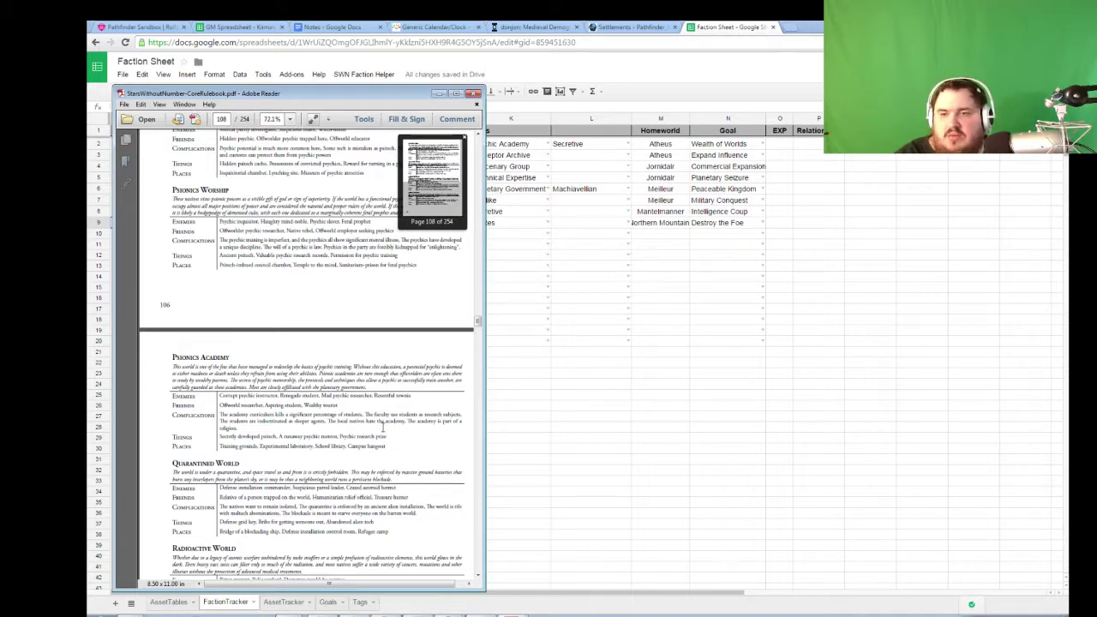
- Check the Societies, Random Loot Chart and Random Encounter Chart sheets in the GM Spreadsheet
click(249, 27)
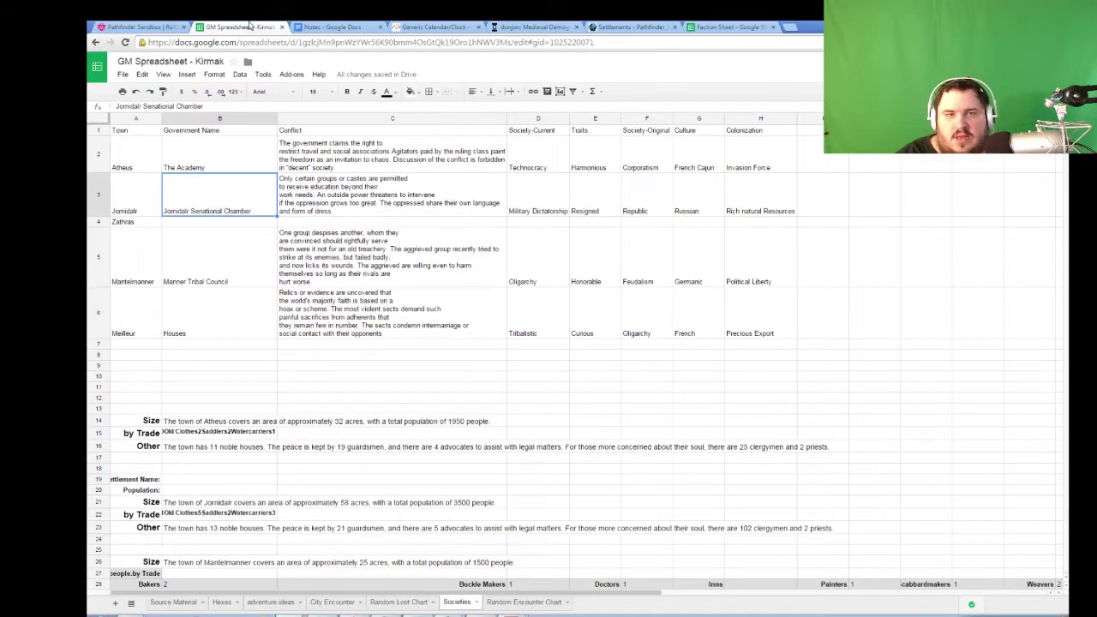
click(380, 602)
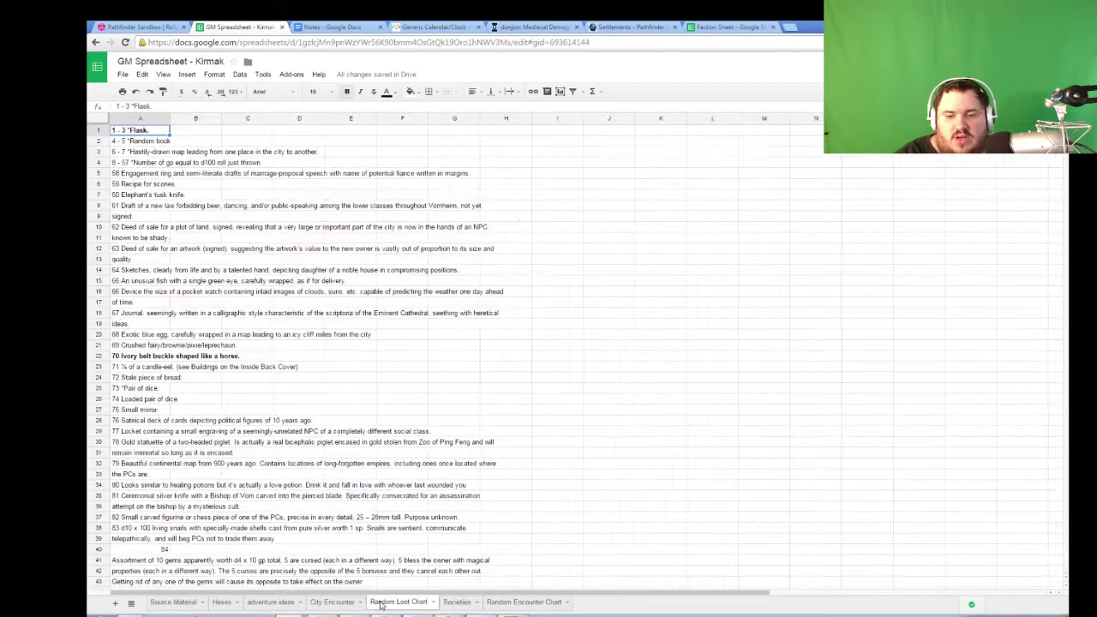
click(495, 603)
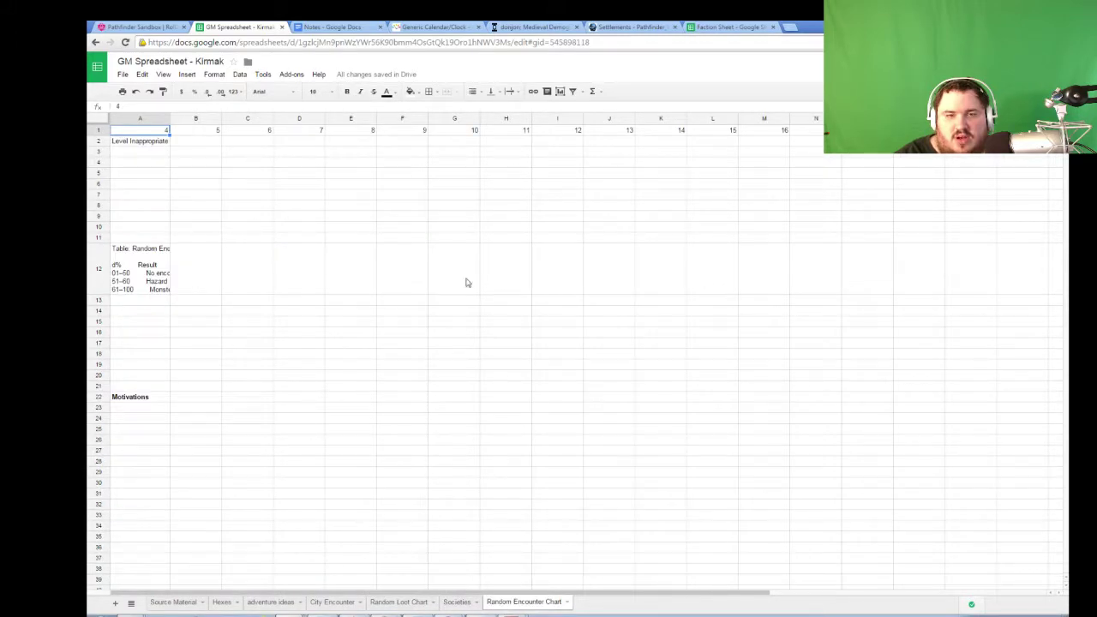
- Examine the rulebook's Factions chapter for the Faction Actions and Faction Turn rules
click(505, 614)
scroll(317, 332, up, 15)
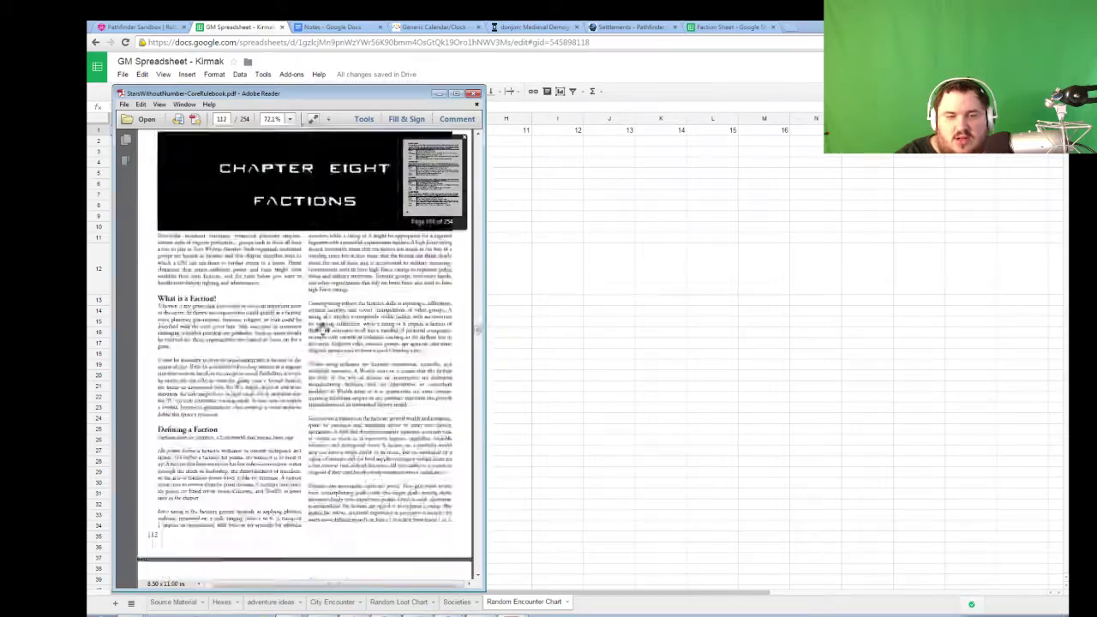
scroll(317, 332, down, 15)
scroll(300, 312, up, 2)
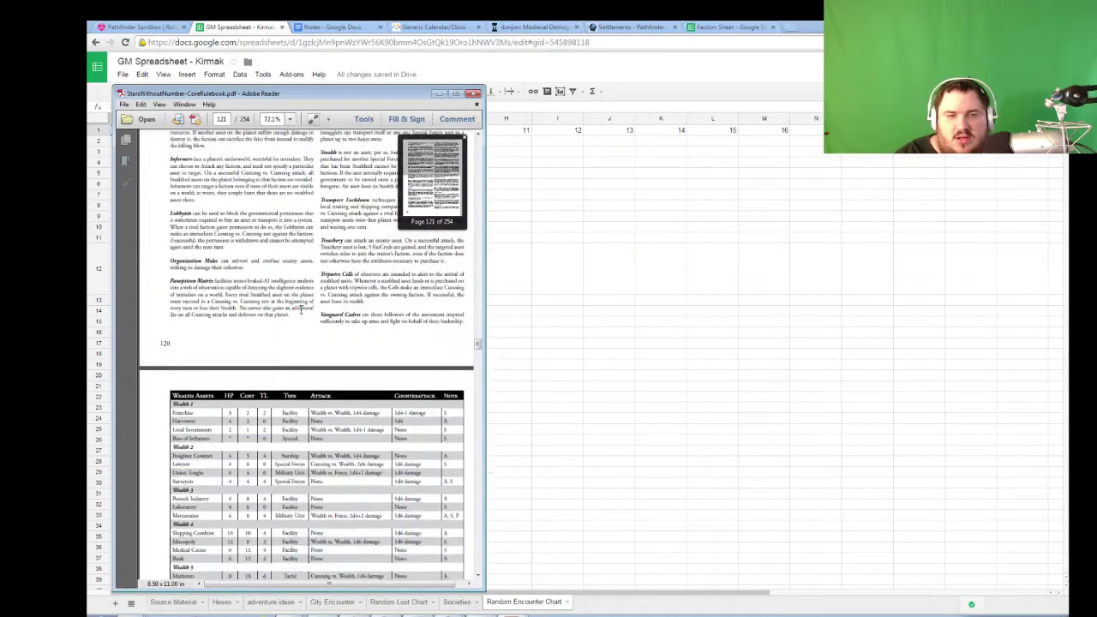
scroll(269, 411, up, 5)
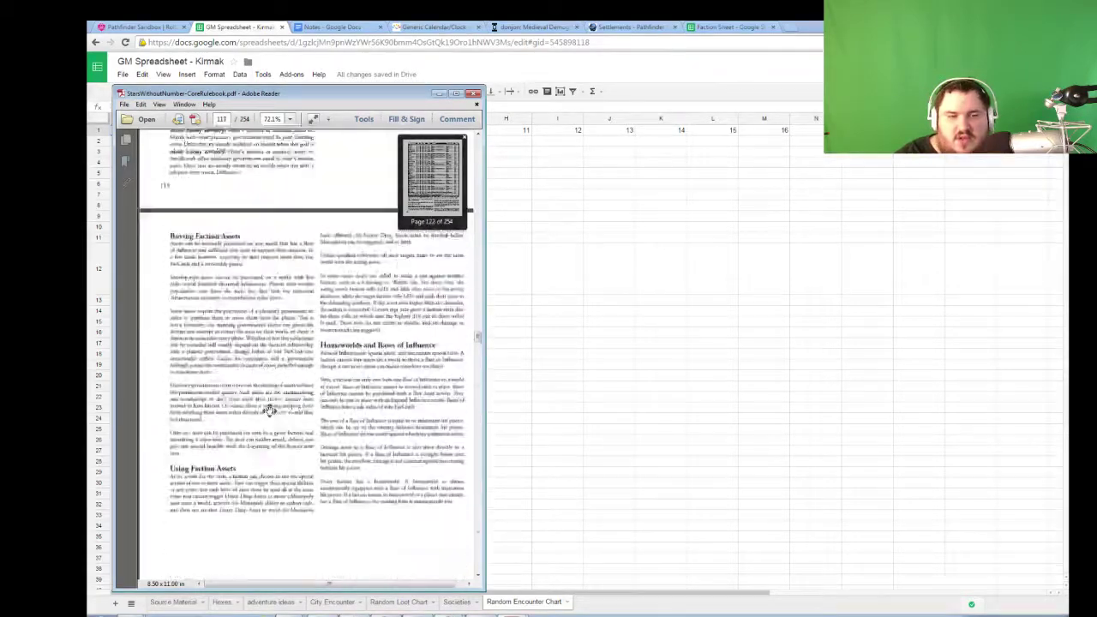
scroll(269, 411, up, 10)
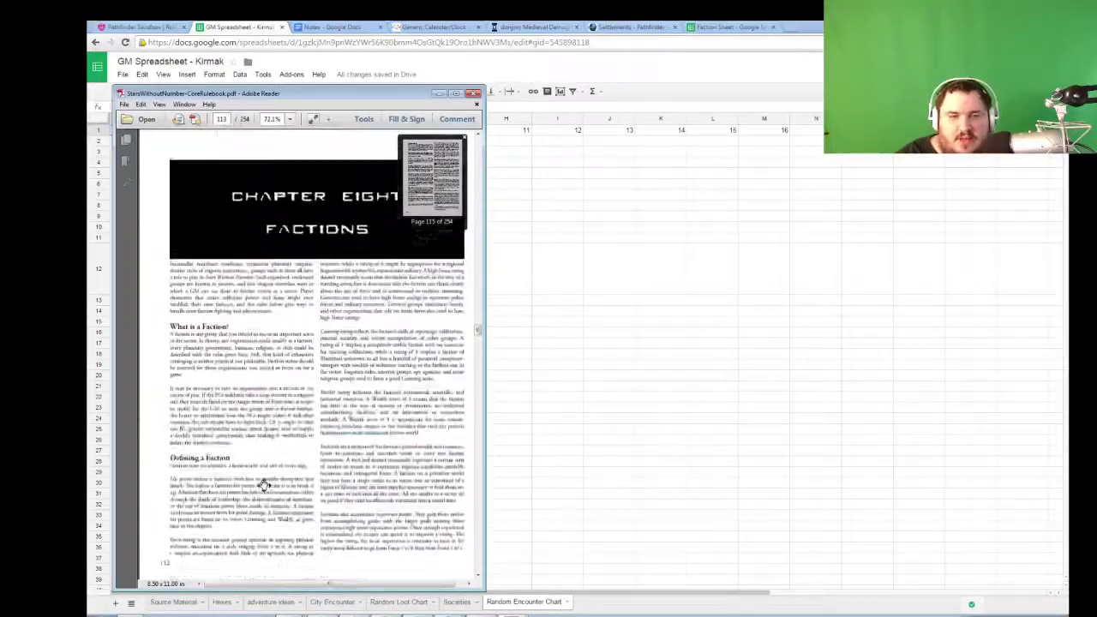
scroll(264, 488, up, 4)
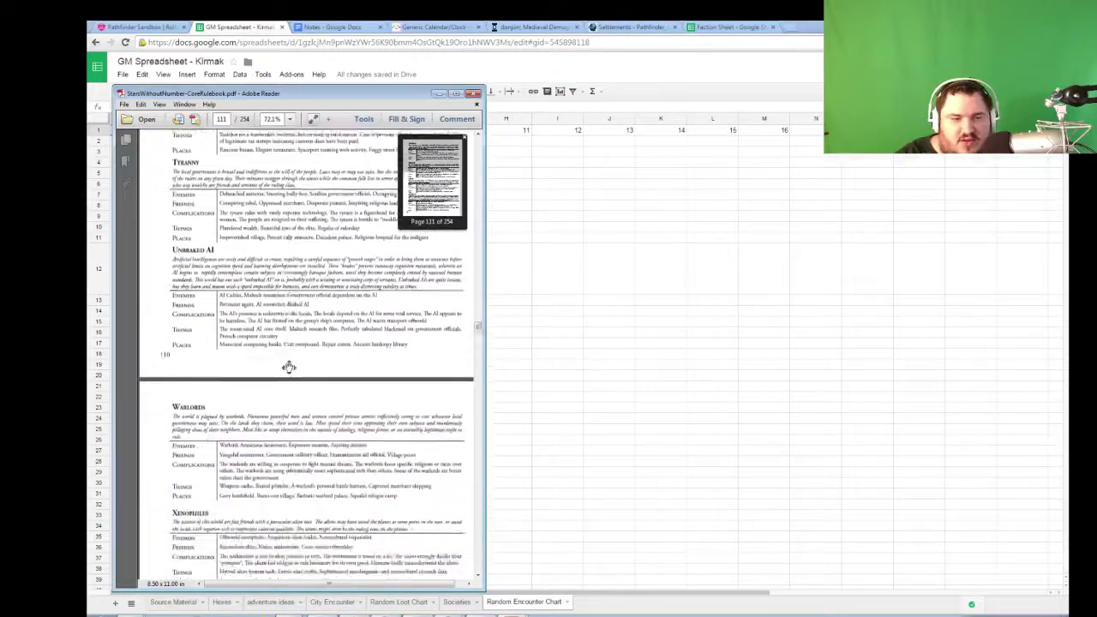
scroll(288, 373, down, 10)
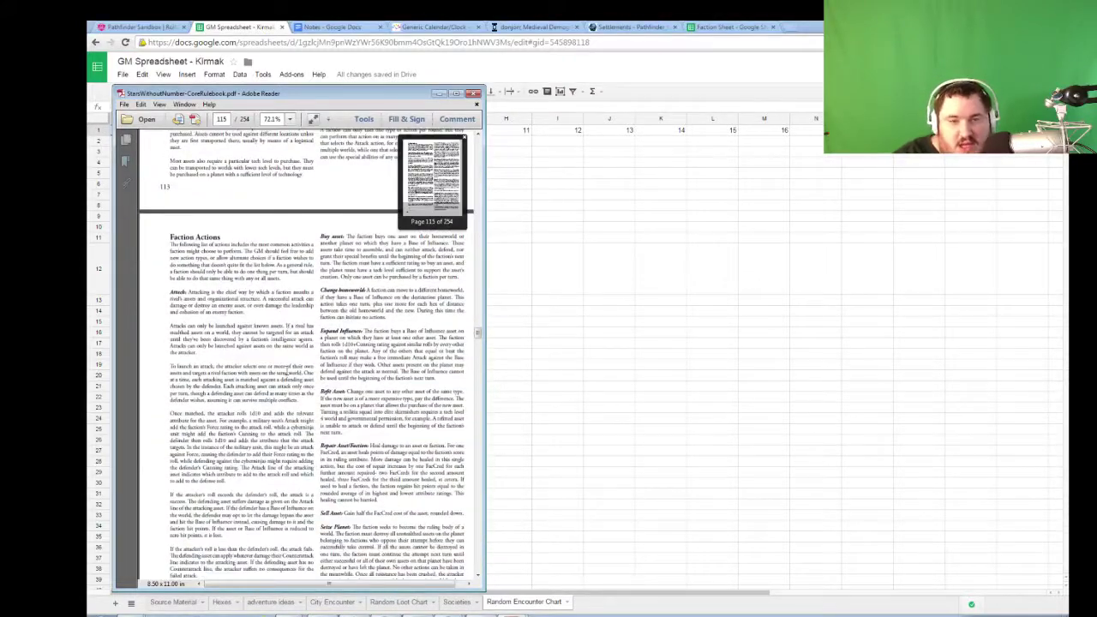
scroll(288, 367, up, 3)
scroll(288, 366, down, 4)
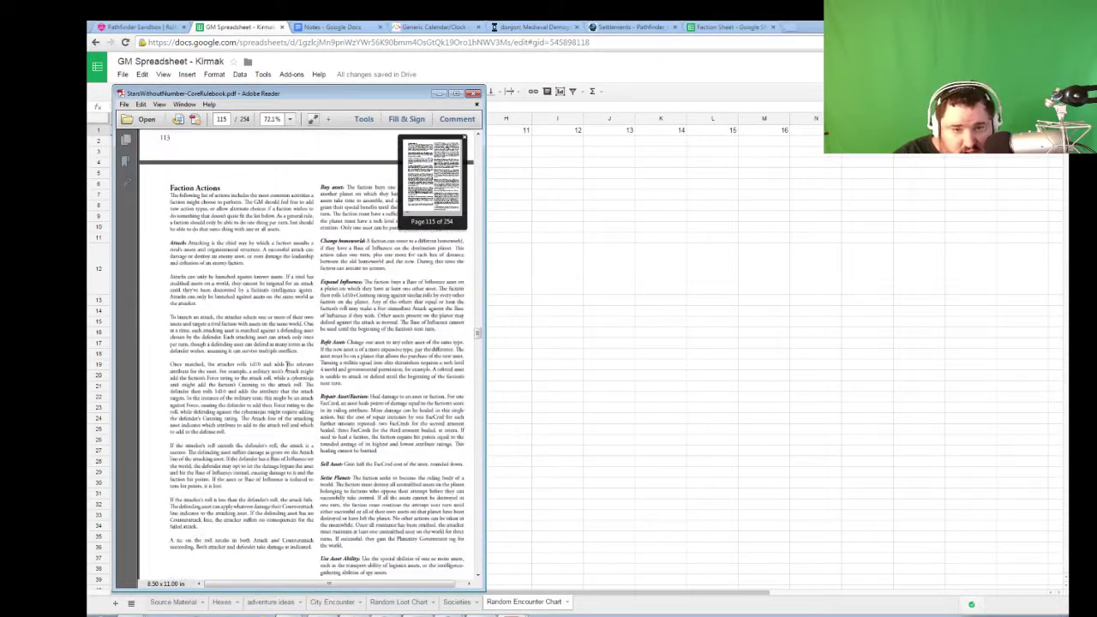
scroll(285, 364, down, 5)
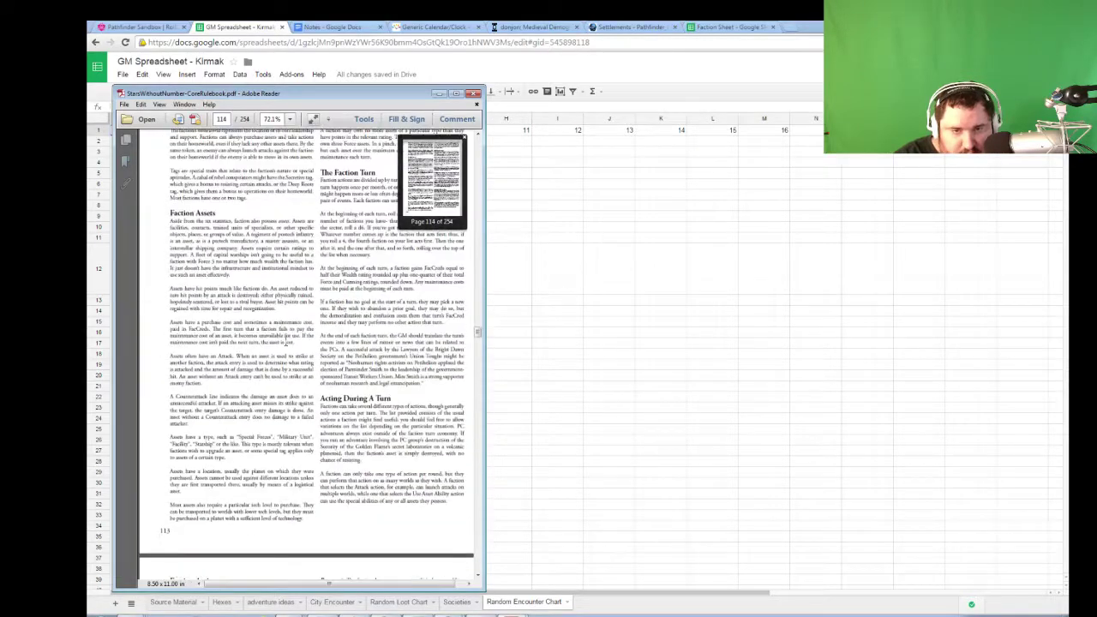
- Read the rulebook's Faction Goals, the Force Assets table and the Base of Influence description
scroll(285, 328, down, 15)
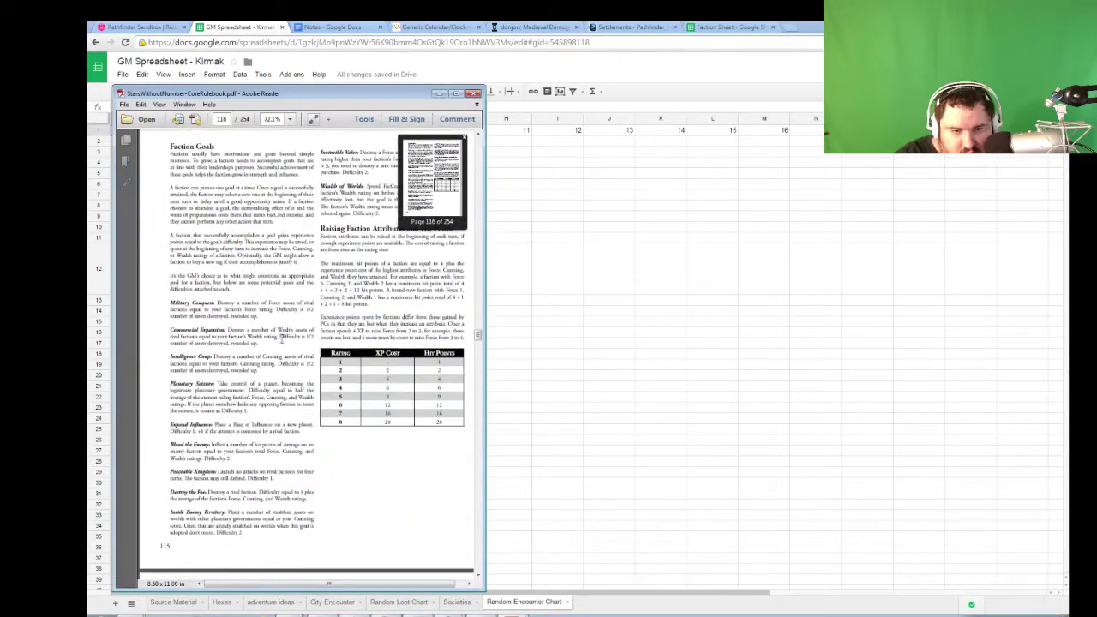
scroll(274, 336, down, 8)
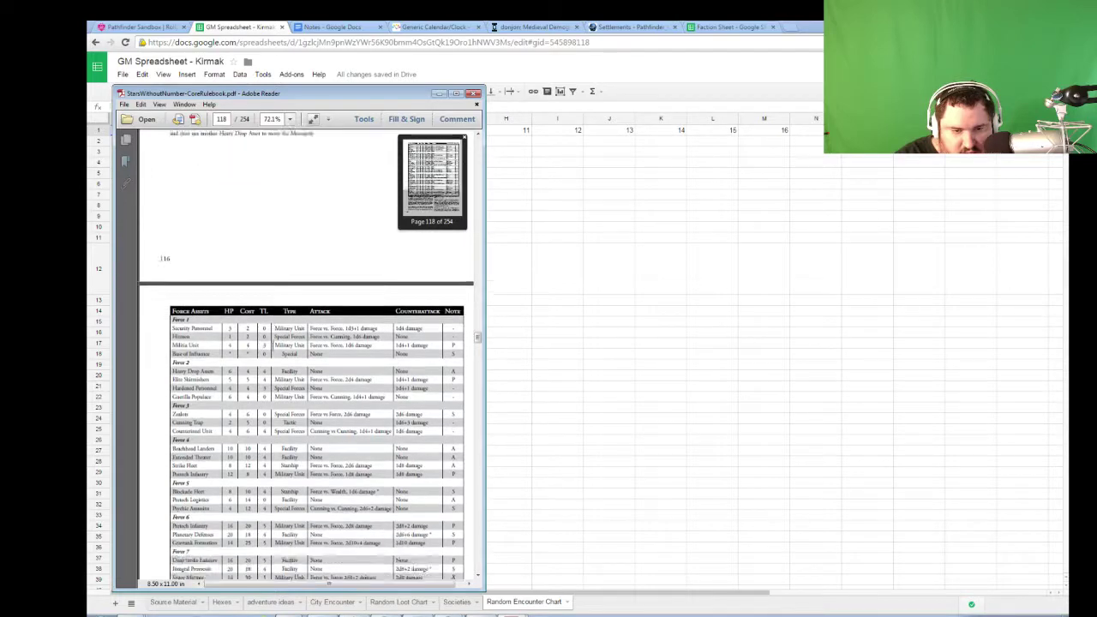
scroll(272, 345, down, 5)
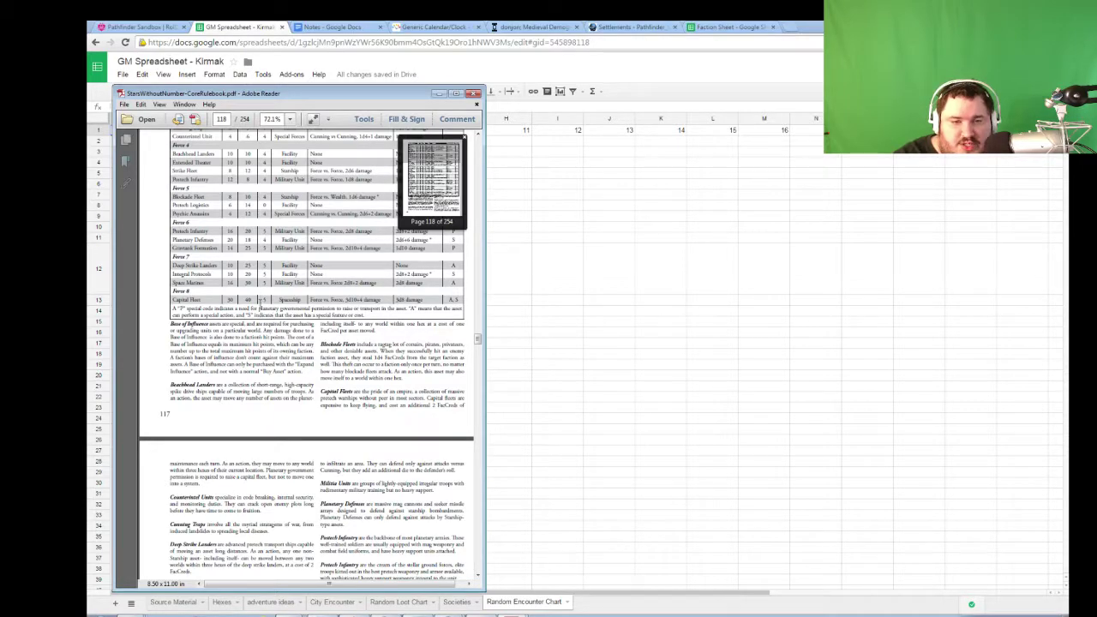
scroll(266, 398, down, 3)
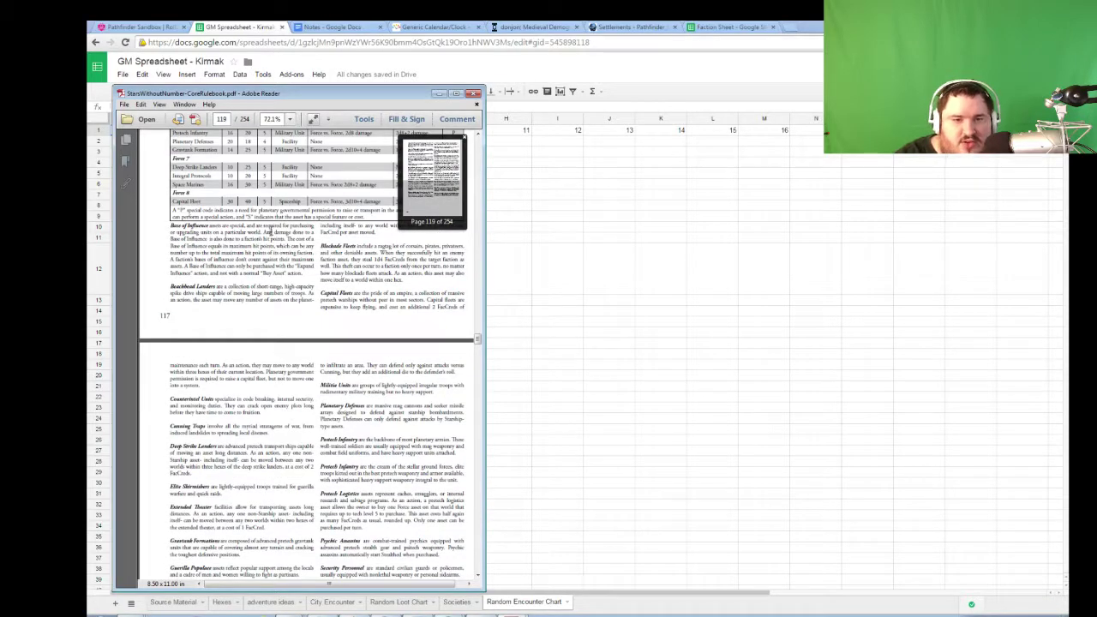
click(439, 93)
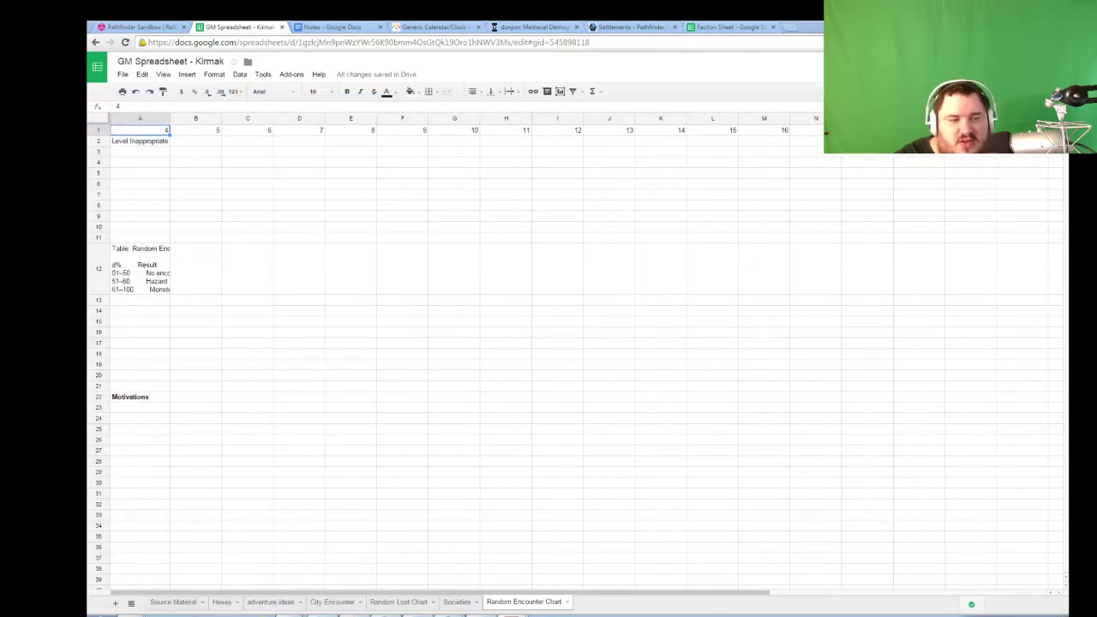
- Check the Faction Sheet's AssetTracker and The Academy's HP and Max HP in the FactionTracker
click(458, 419)
click(724, 27)
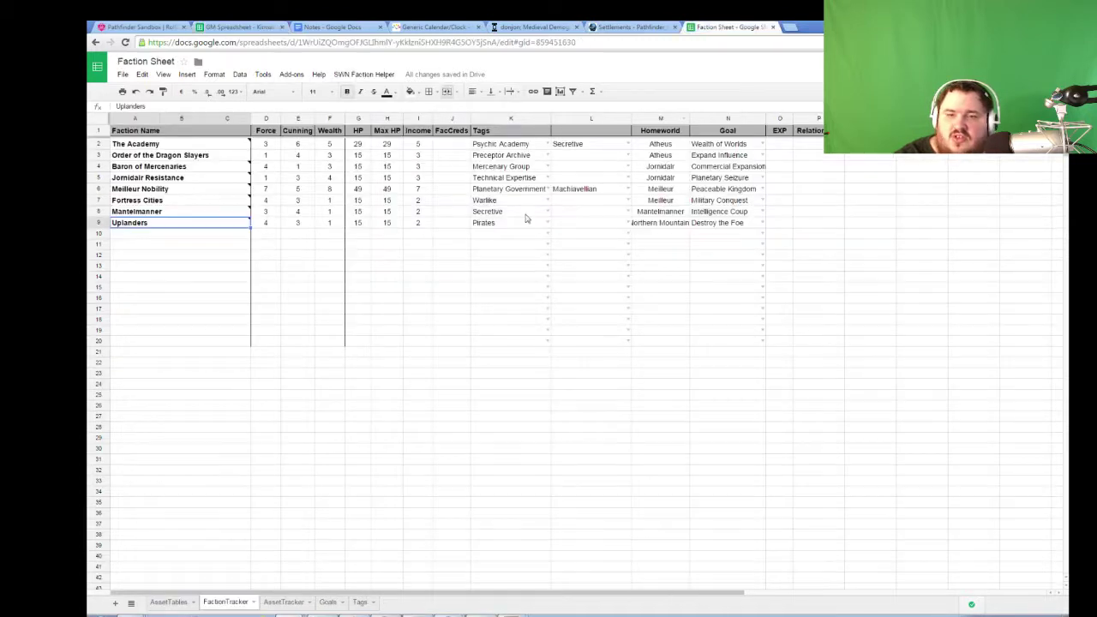
click(287, 603)
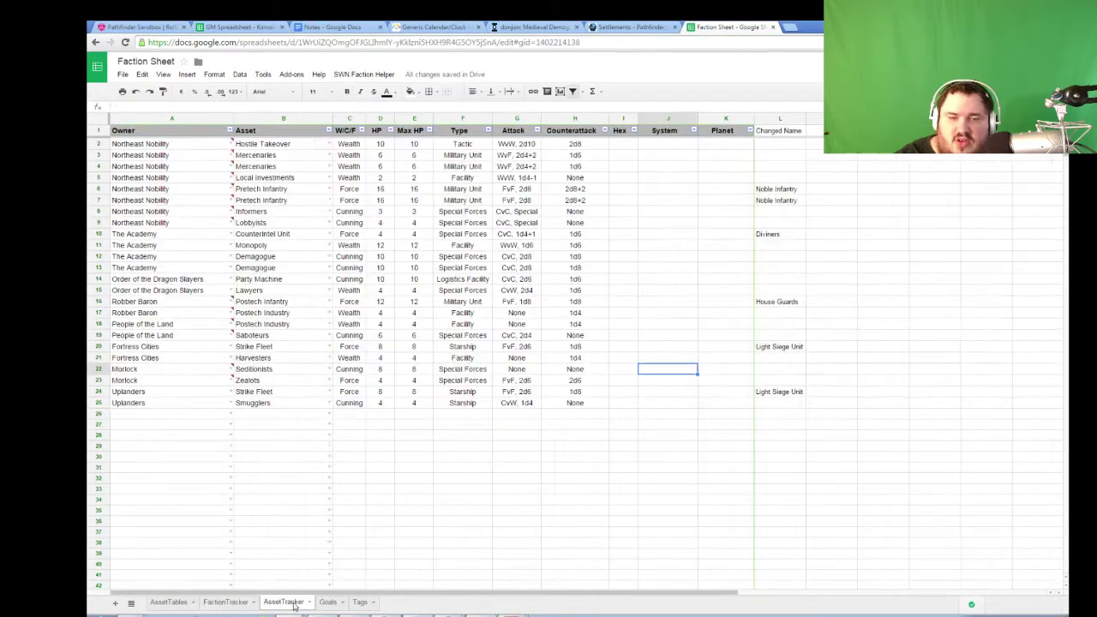
click(228, 602)
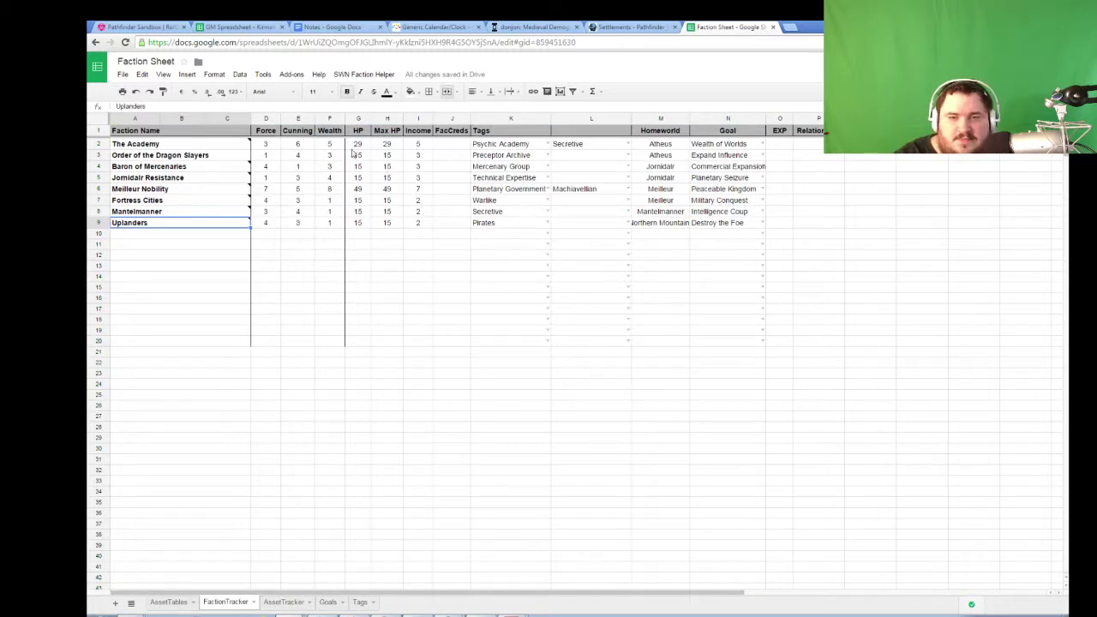
click(356, 144)
click(386, 144)
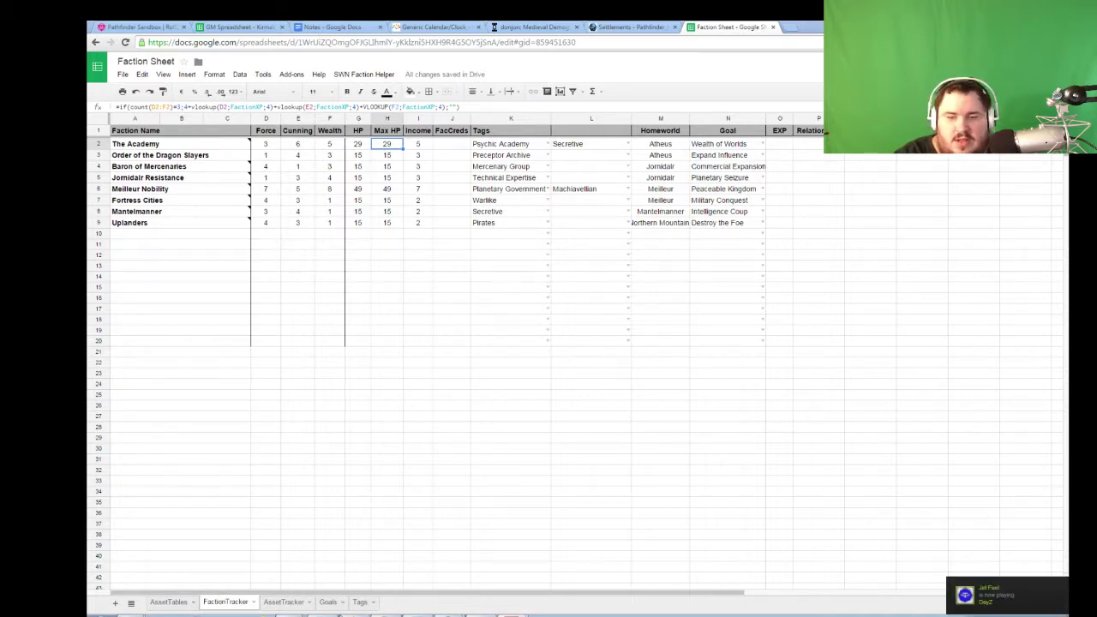
- Start a new asset entry in row 26 of the AssetTracker with Meilleur Nobility as owner
click(277, 604)
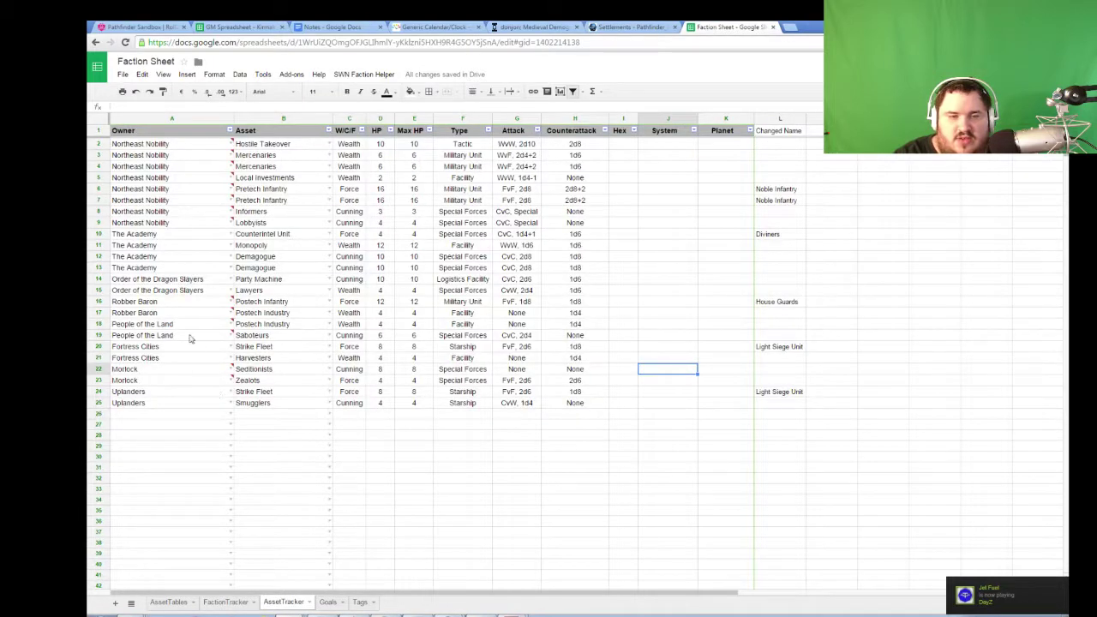
double_click(151, 417)
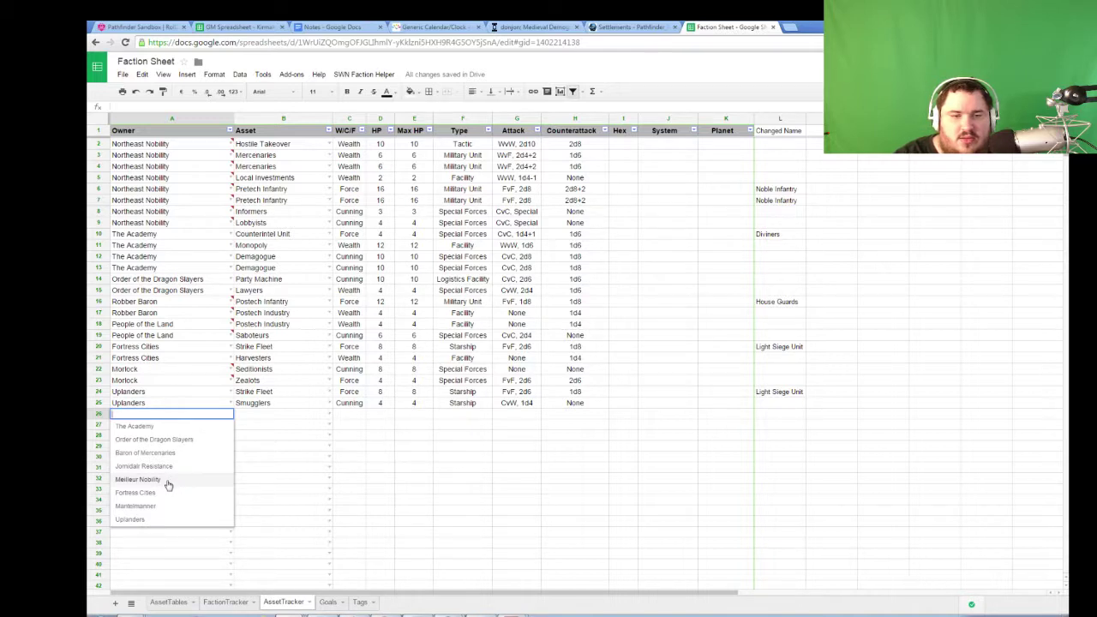
click(168, 485)
- Change the owner of the Northeast Nobility assets in rows 2 to 9 to Meilleur Nobility
click(179, 147)
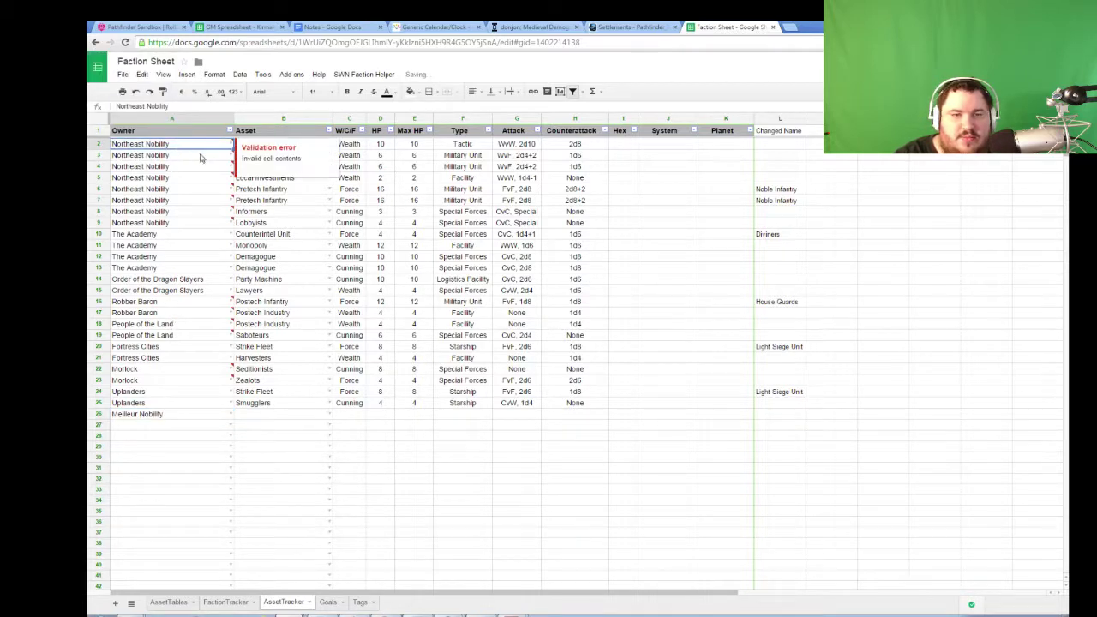
double_click(206, 147)
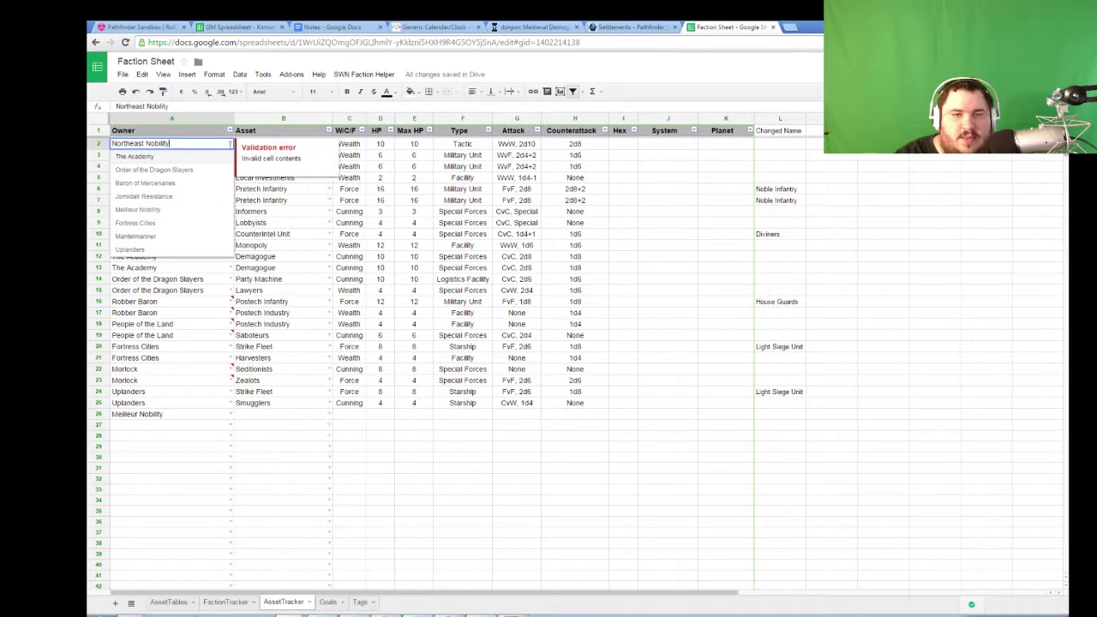
click(174, 213)
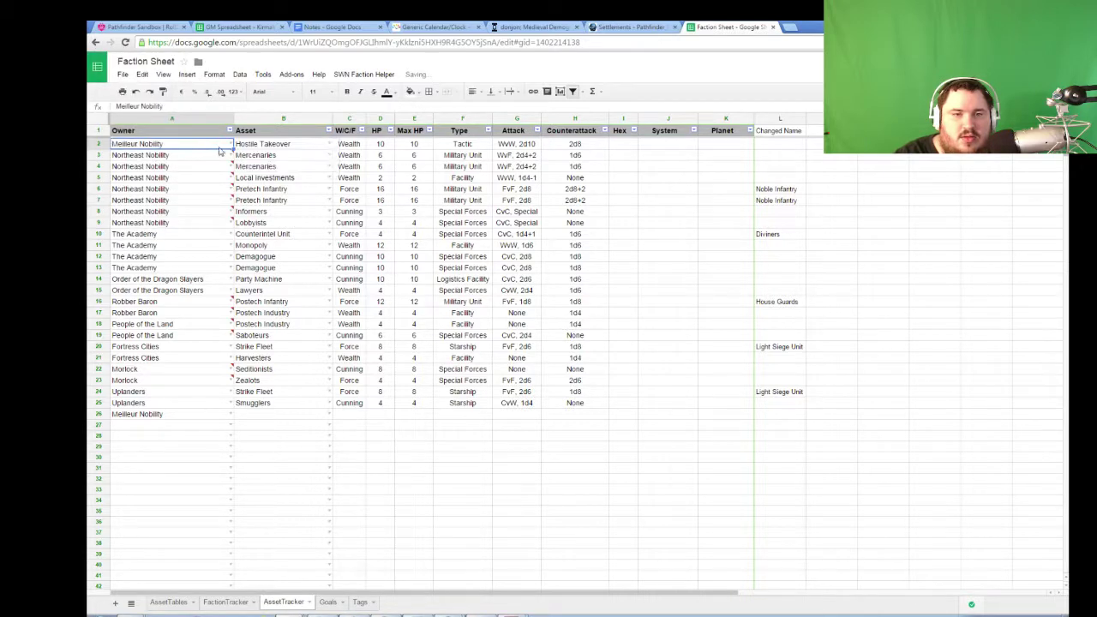
mouse_move(231, 216)
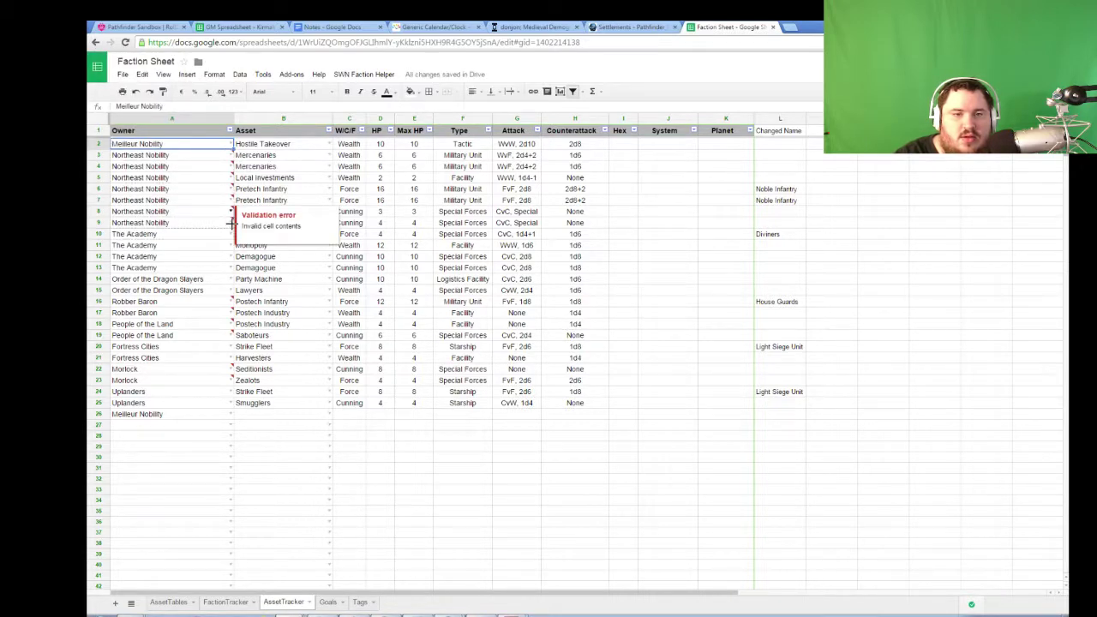
drag(231, 221, 231, 225)
click(190, 238)
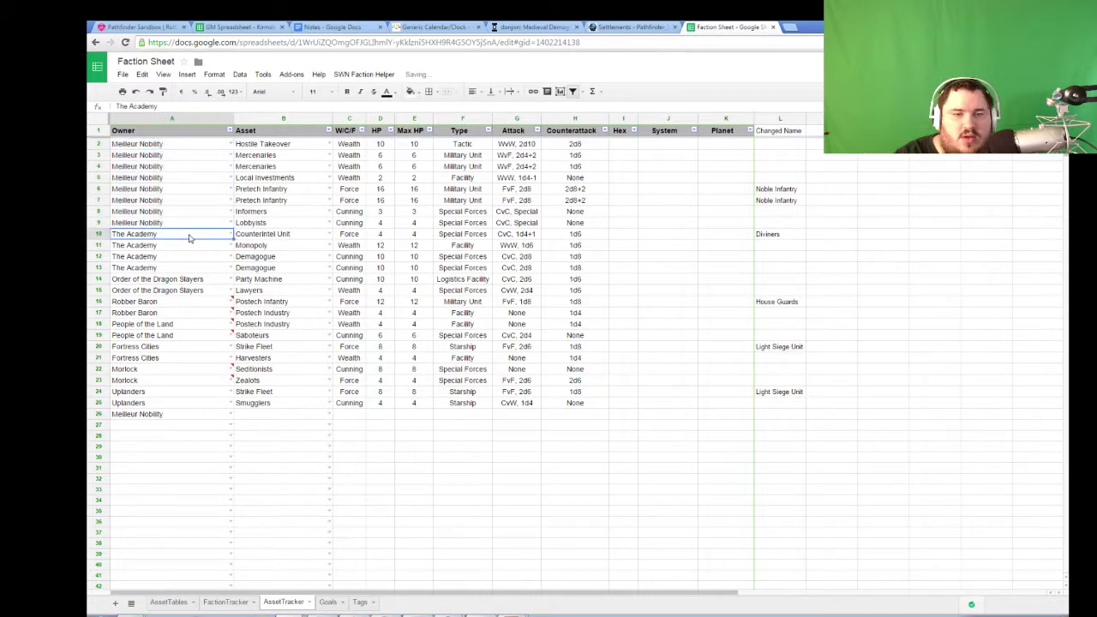
double_click(190, 239)
click(176, 492)
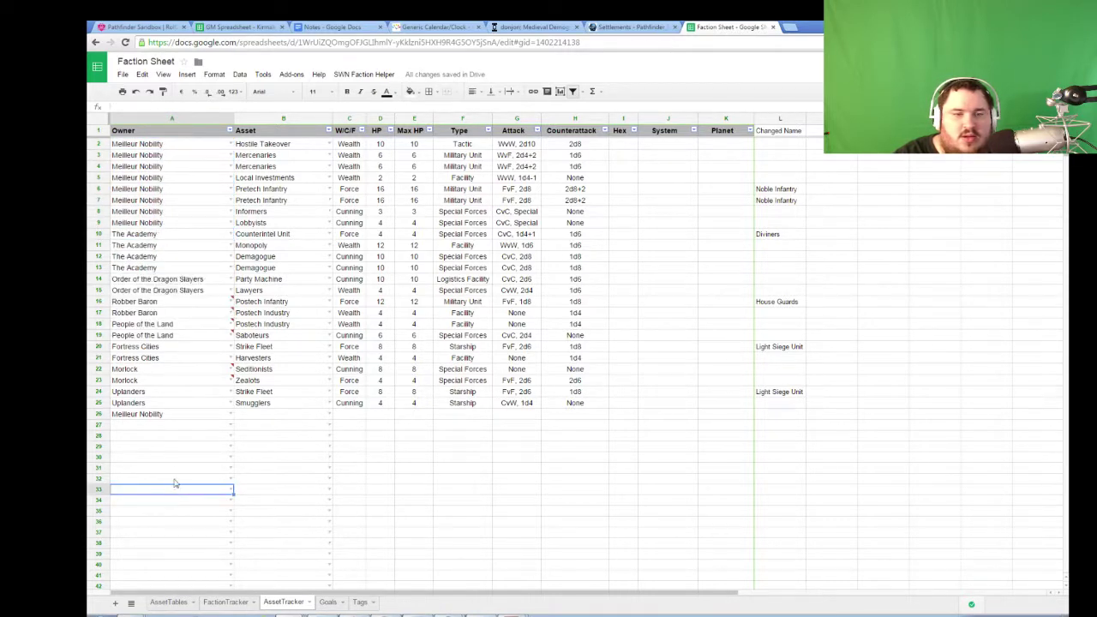
- Change the owner of the Robber Baron assets in rows 16 and 17 to Baron of Mercenaries
click(181, 309)
double_click(181, 308)
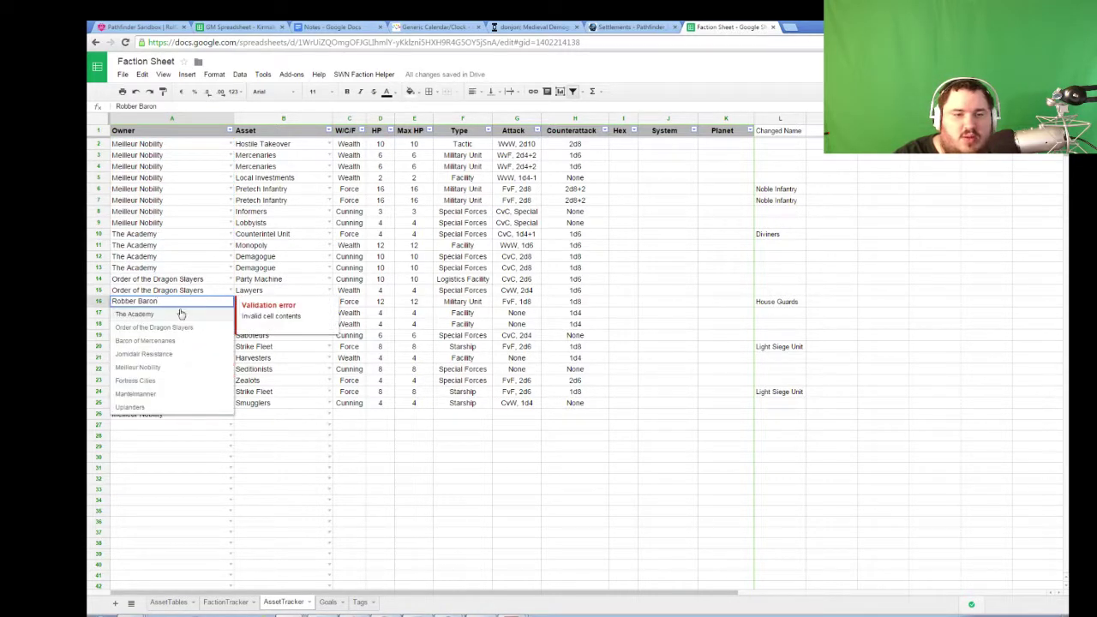
click(190, 334)
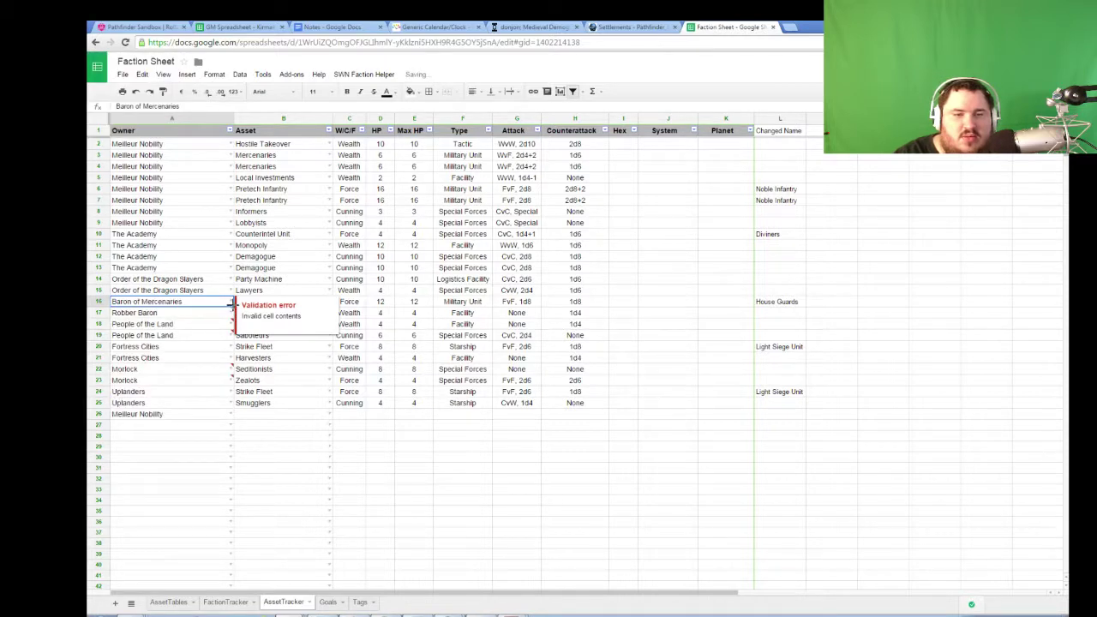
drag(230, 305, 228, 317)
- Change the owner of the People of the Land assets in rows 18 and 19 to Jornidair Resistance
click(193, 323)
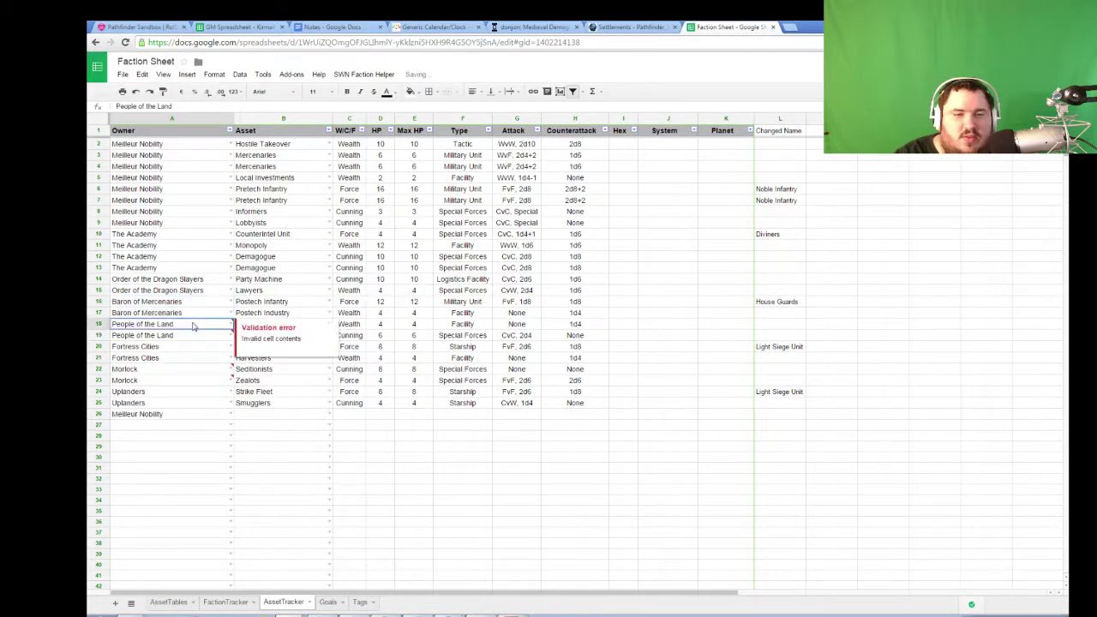
double_click(193, 323)
click(194, 377)
drag(230, 329, 231, 343)
click(189, 368)
double_click(188, 369)
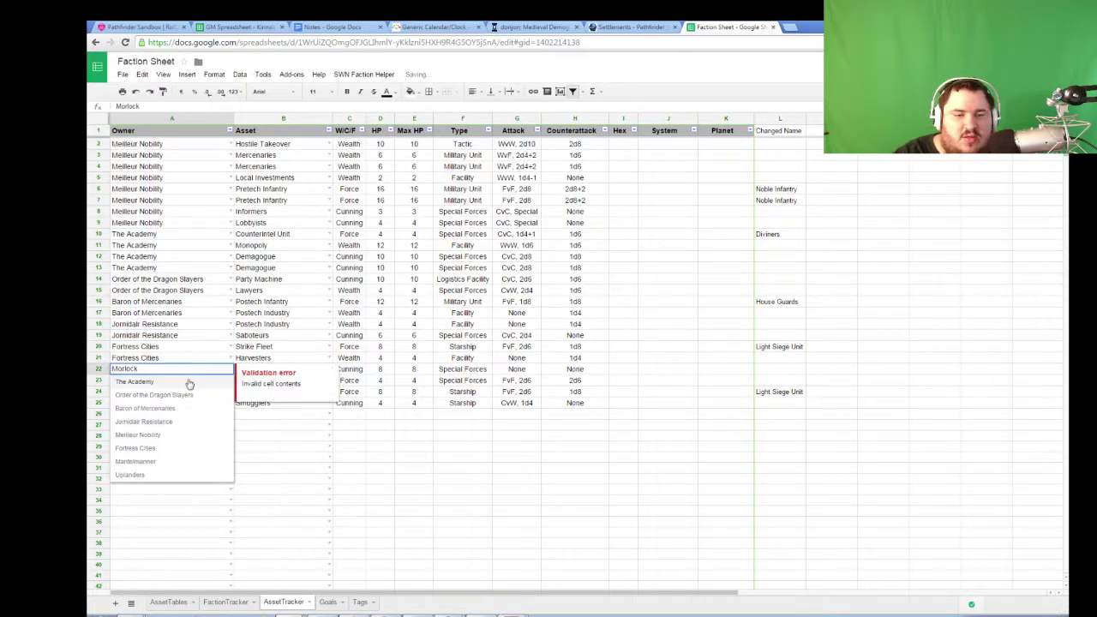
click(171, 461)
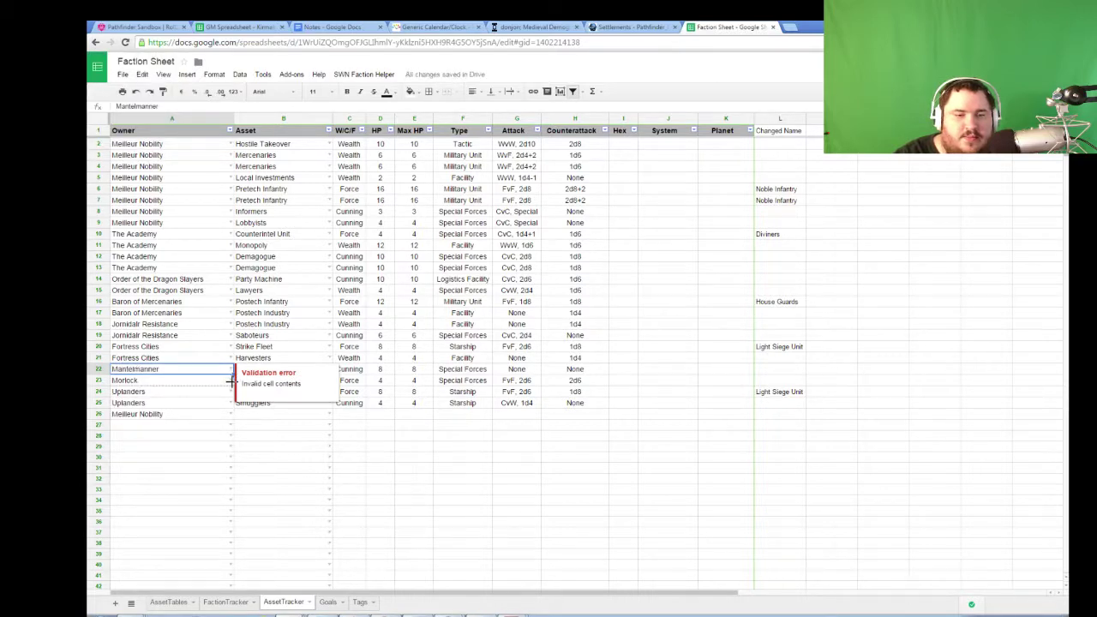
drag(232, 374, 232, 386)
- Set the owners of rows 27 to 29 to The Academy, Order of the Dragon Slayers and Baron of Mercenaries
click(172, 425)
double_click(171, 425)
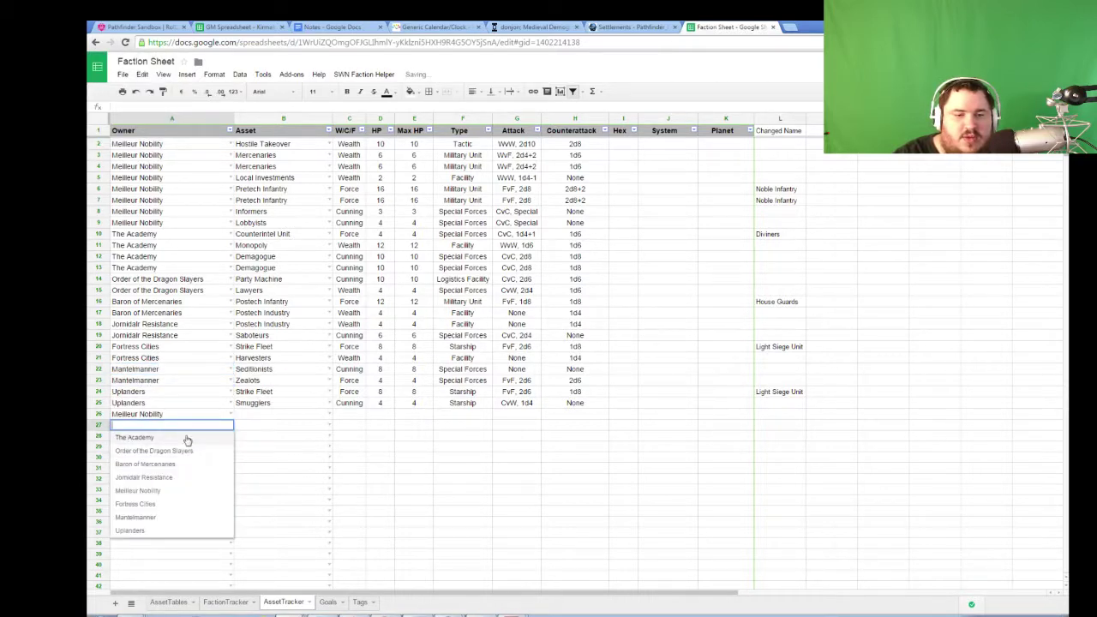
click(186, 438)
click(181, 437)
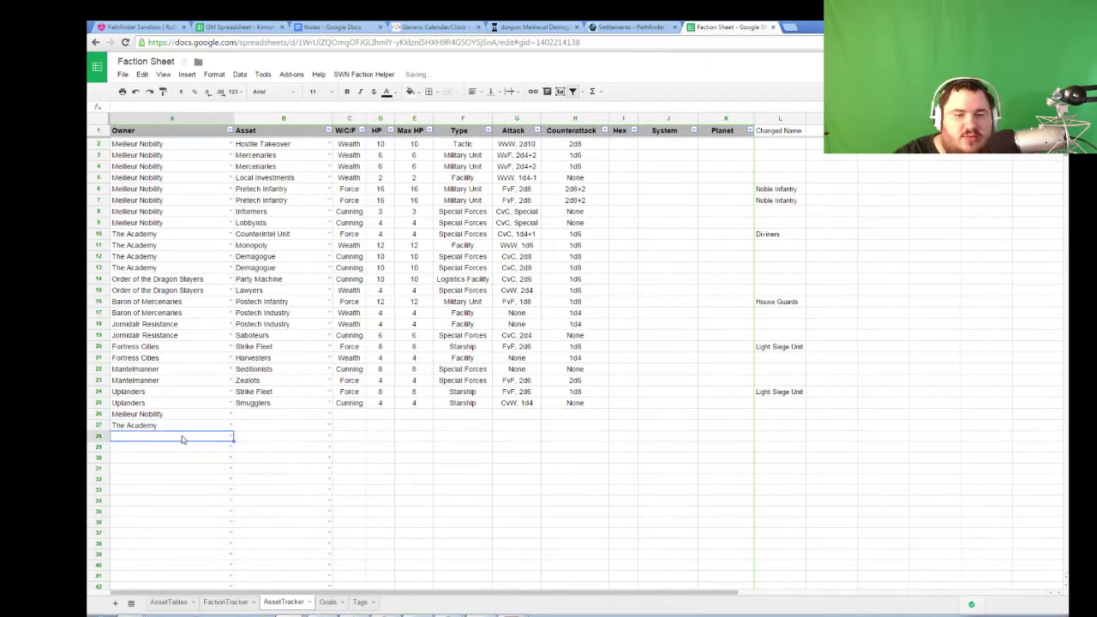
double_click(181, 439)
click(175, 459)
click(177, 447)
double_click(177, 447)
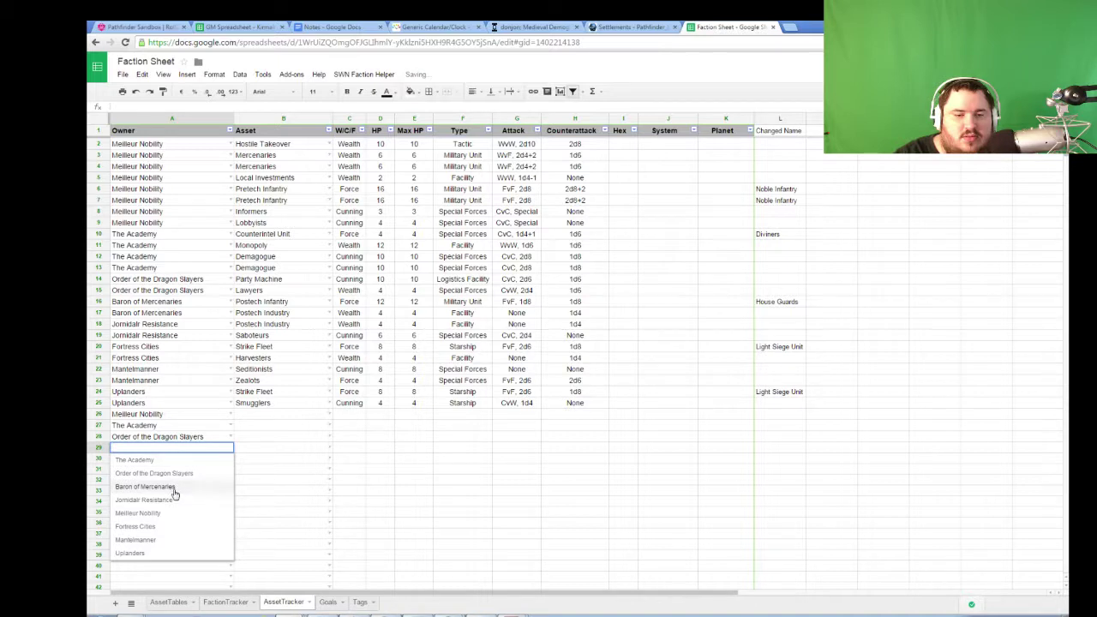
click(176, 487)
- Set the owners of rows 30 to 33 to Jornidair Resistance, Fortress Cities, Mantelmanner and Uplanders
click(178, 463)
double_click(177, 463)
click(177, 514)
double_click(181, 476)
click(183, 532)
click(181, 486)
double_click(184, 484)
click(183, 572)
click(182, 496)
double_click(183, 497)
click(184, 591)
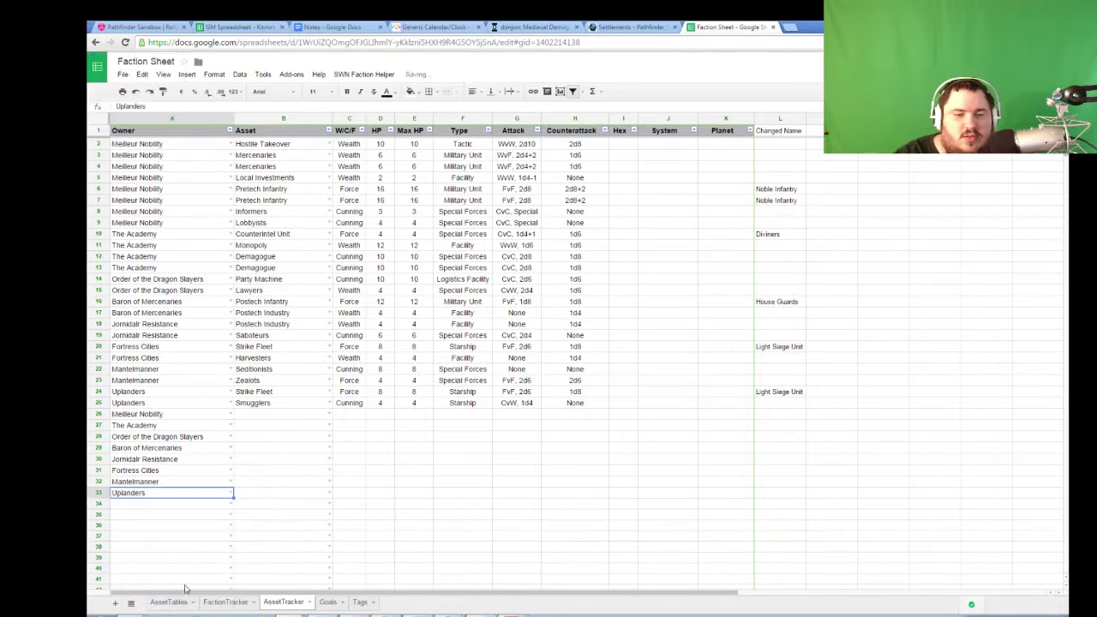
- Assign the Base Of Influence asset to Meilleur Nobility in row 26 and fill it down to row 33
click(281, 415)
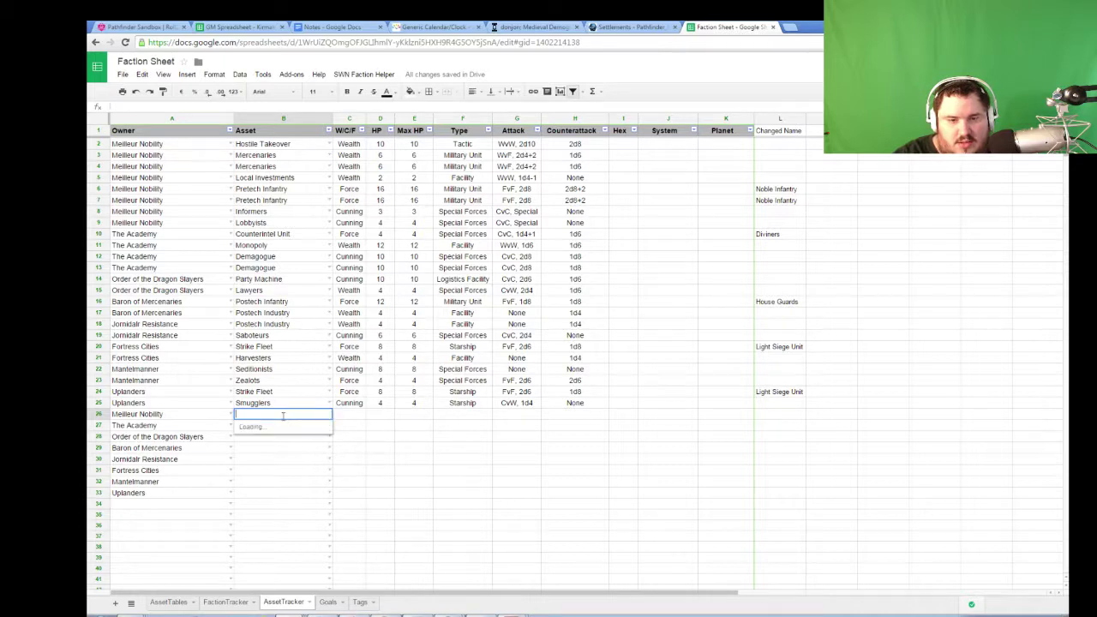
double_click(282, 415)
click(317, 466)
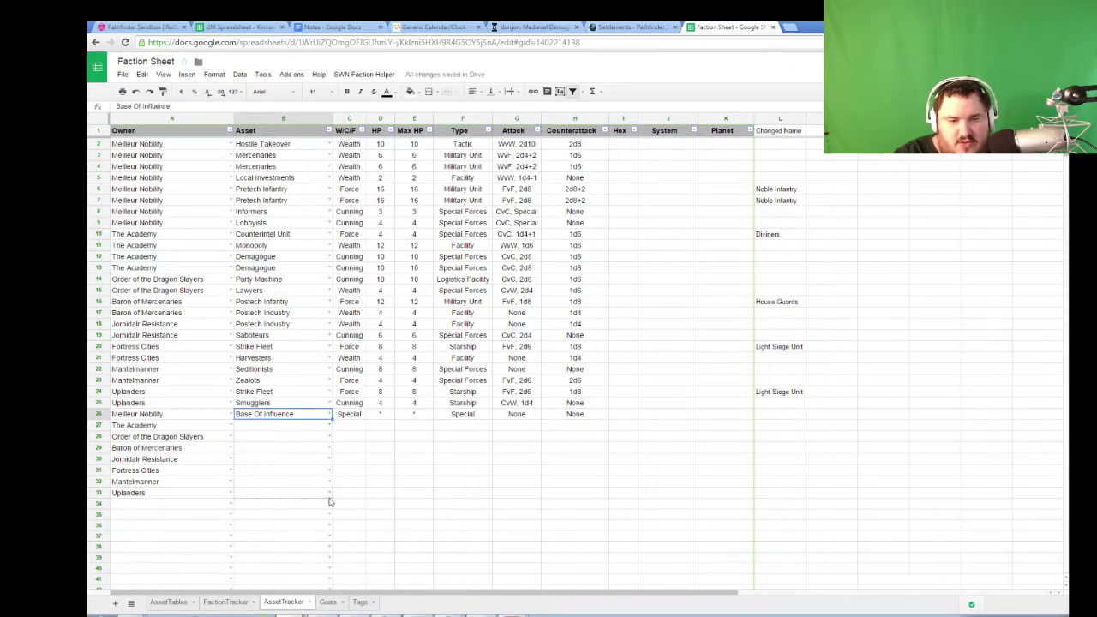
drag(330, 502, 328, 500)
click(263, 528)
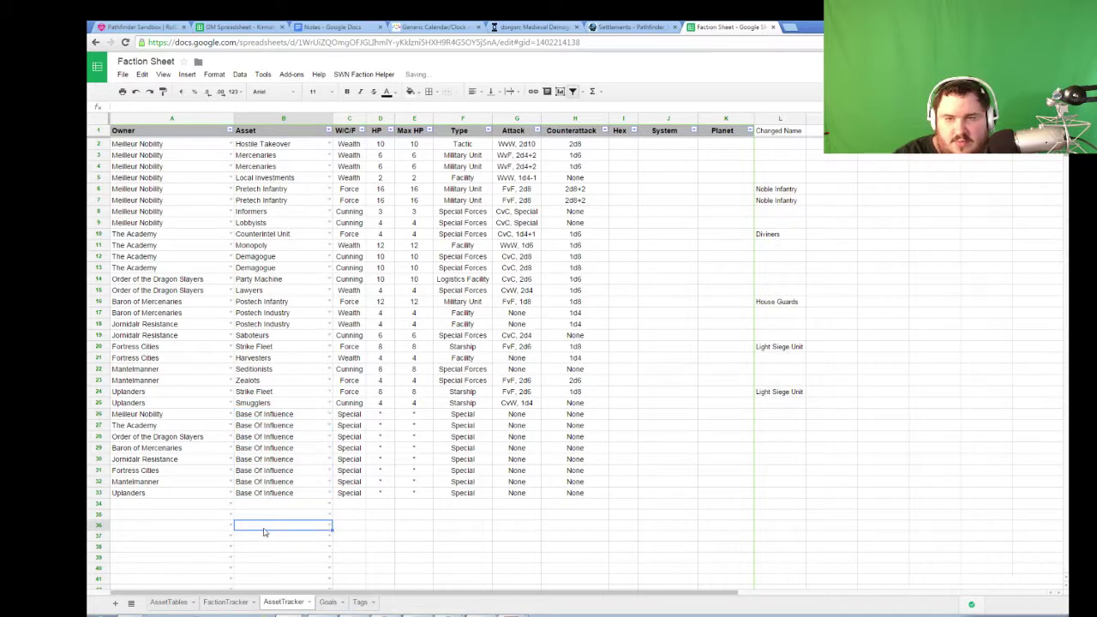
- Inspect the HP and Max HP formulas of Meilleur Nobility's Base Of Influence in row 26
click(384, 415)
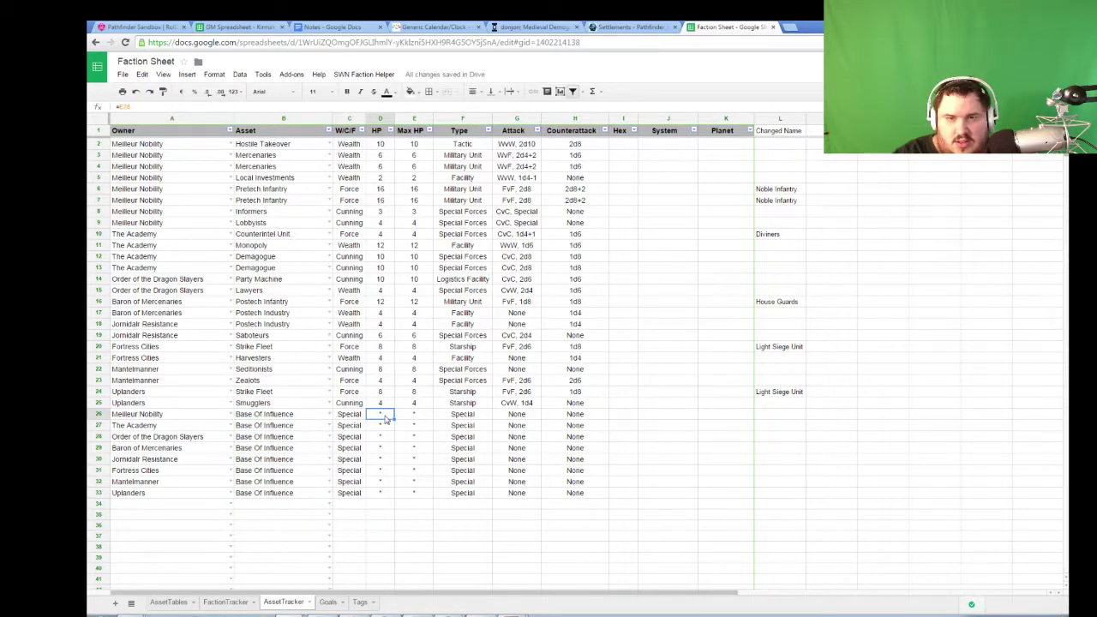
double_click(385, 416)
key(Escape)
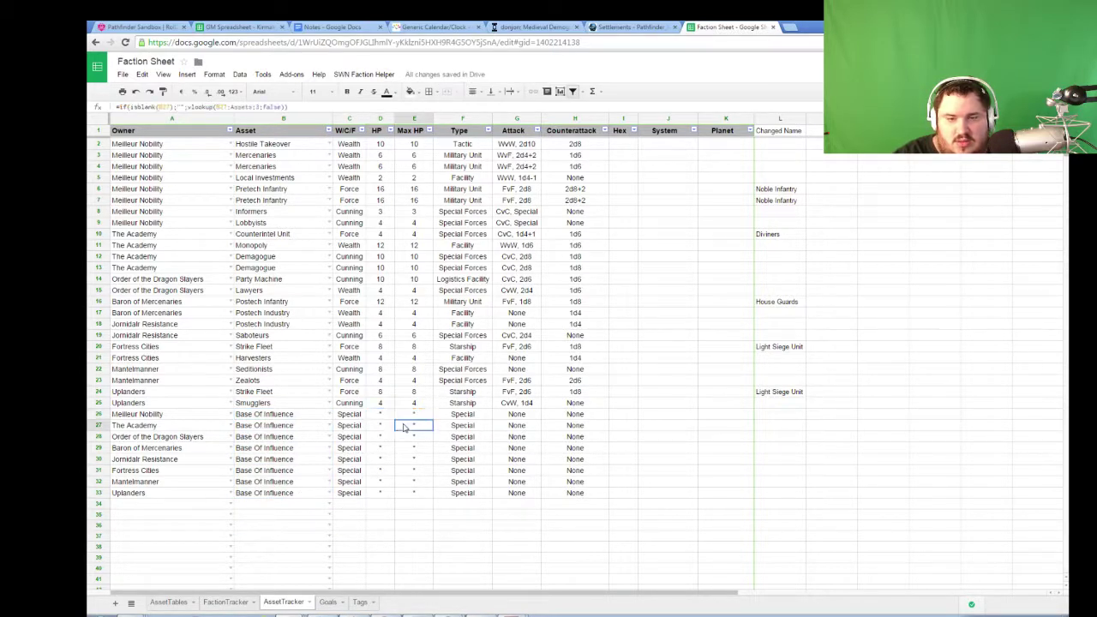
double_click(406, 415)
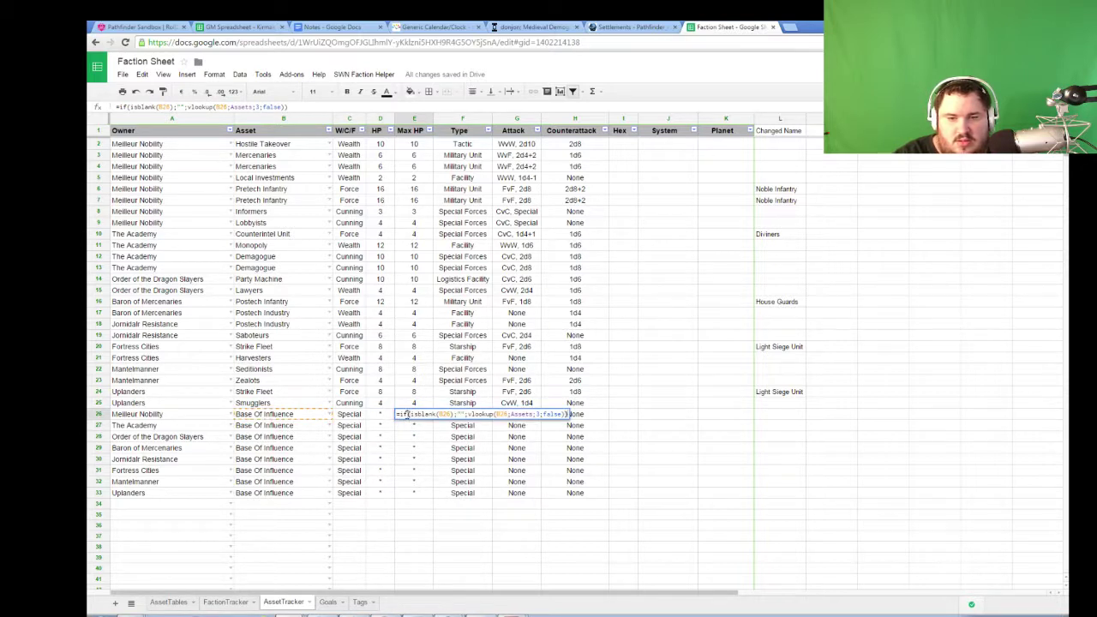
click(406, 415)
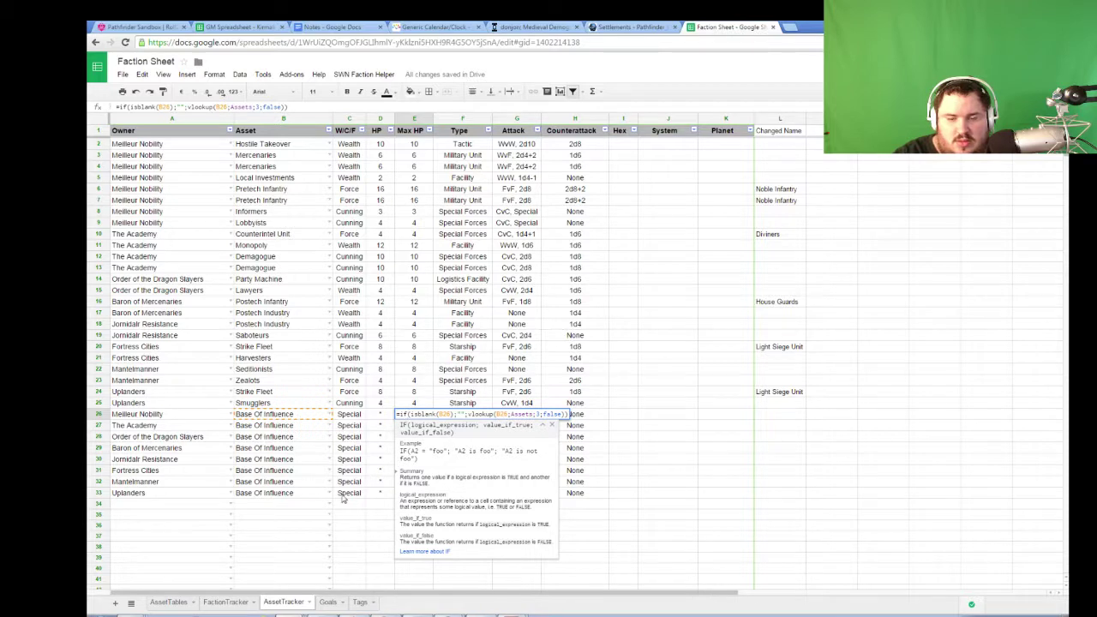
click(348, 525)
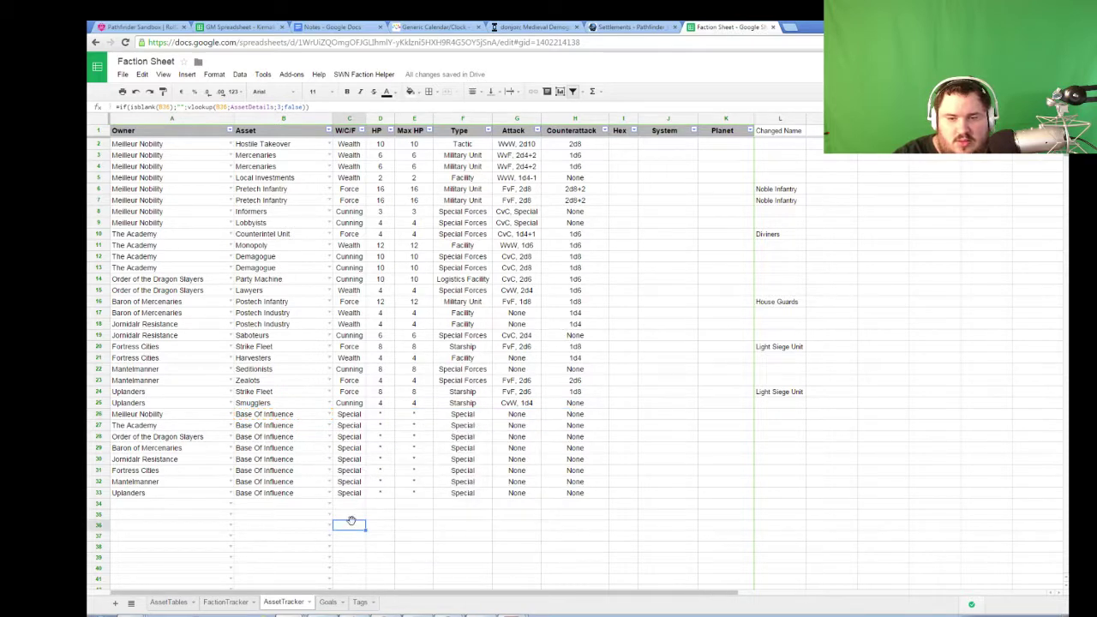
click(413, 419)
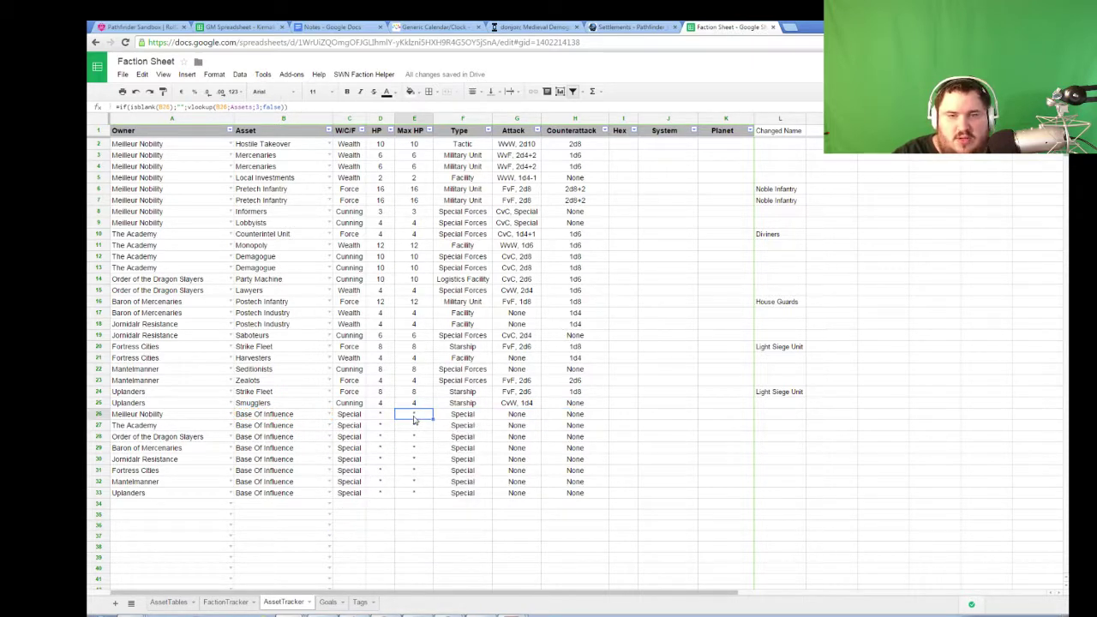
- Try to copy the eight factions' Max HP cells from FactionTracker into the Max HP cells of rows 26 to 33 on AssetTracker
click(224, 602)
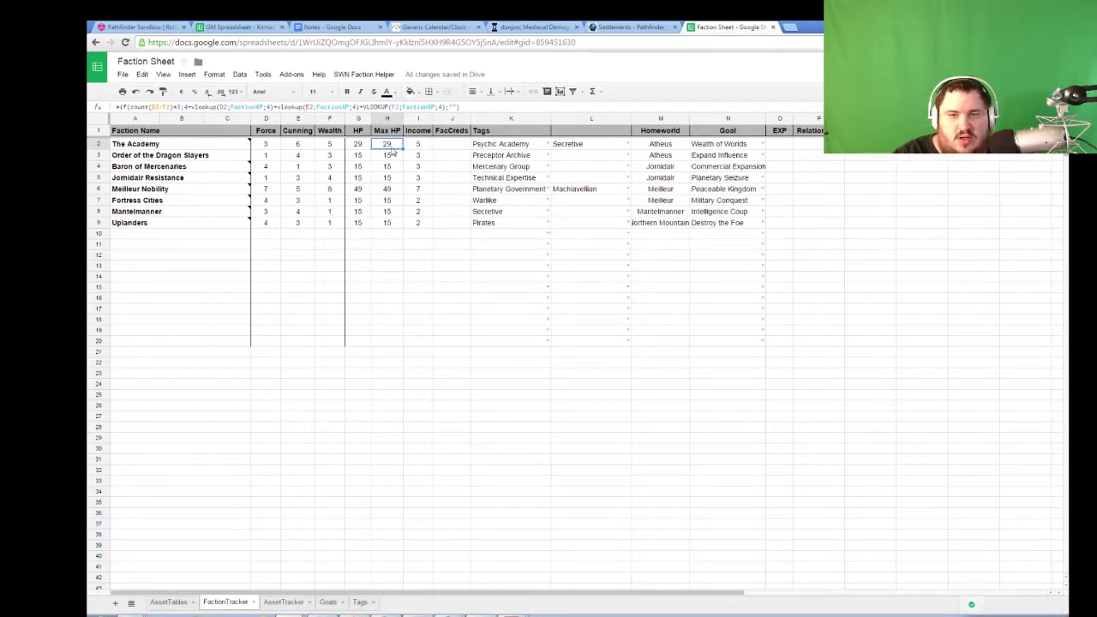
drag(392, 151, 393, 225)
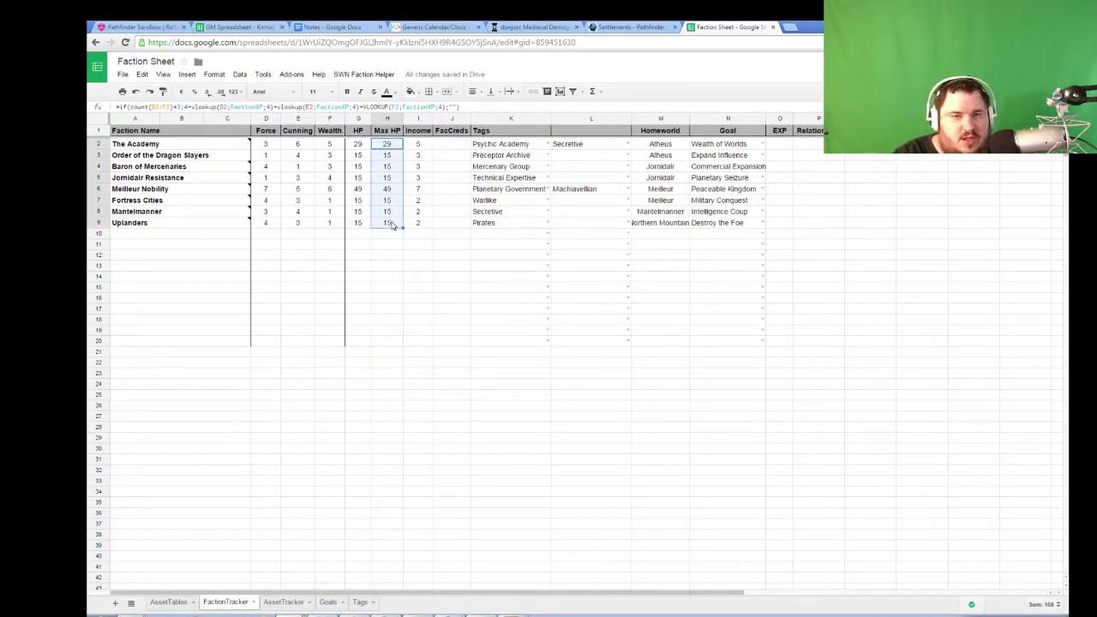
key(ctrl+c)
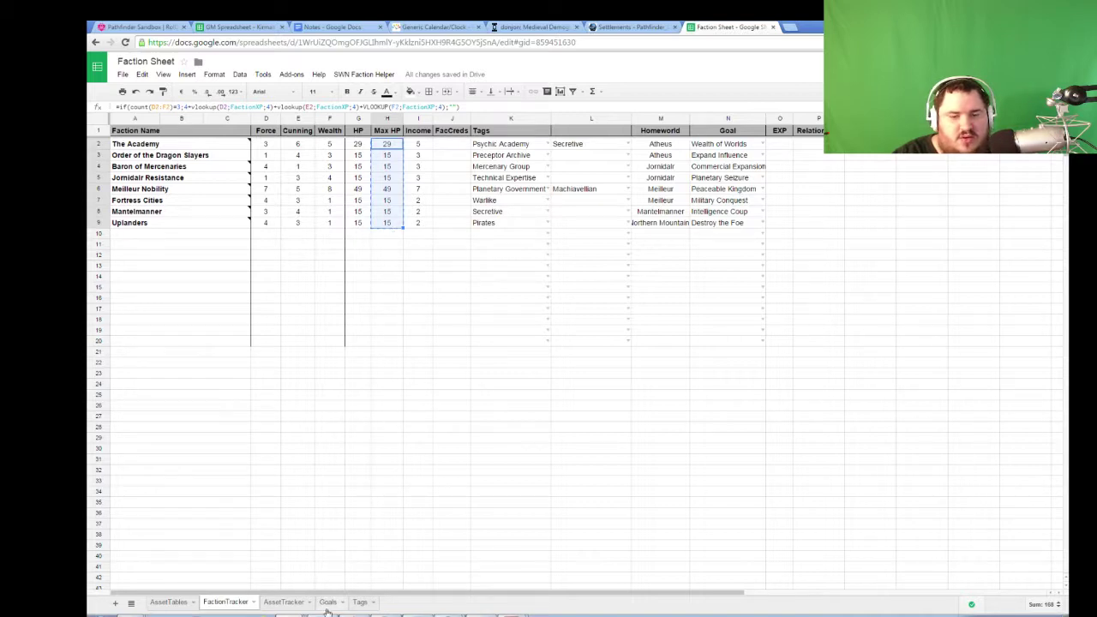
click(284, 603)
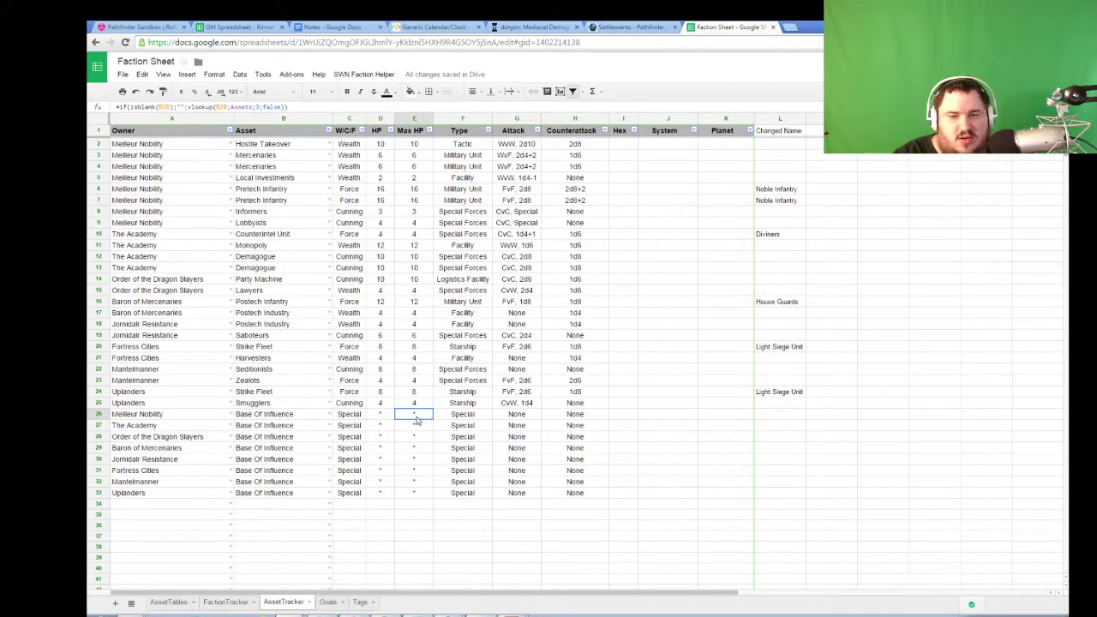
key(ctrl+v)
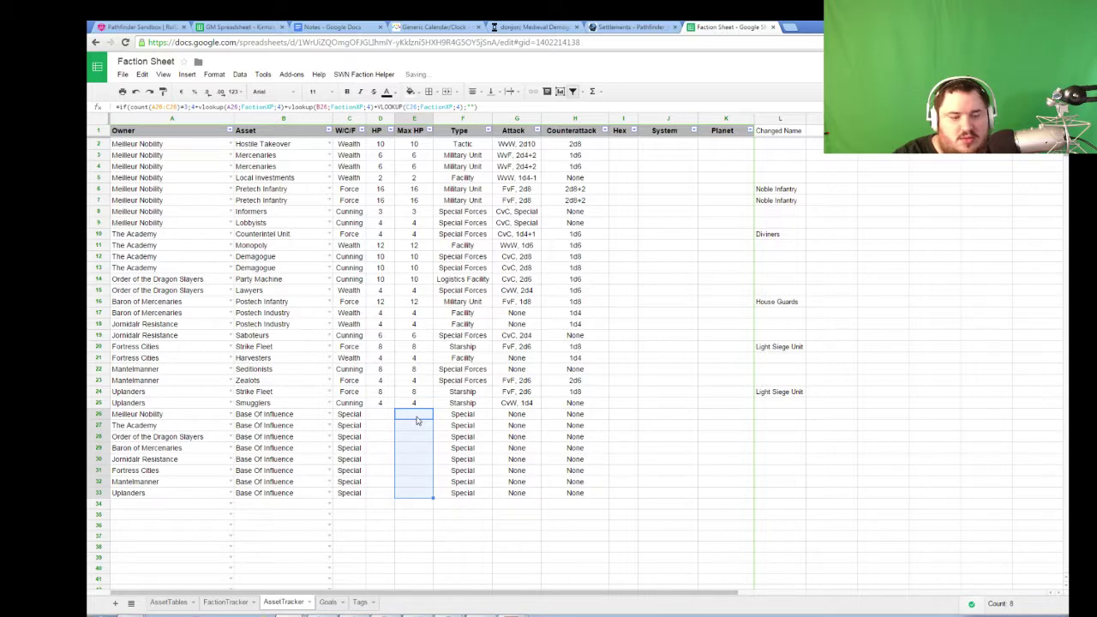
key(Return)
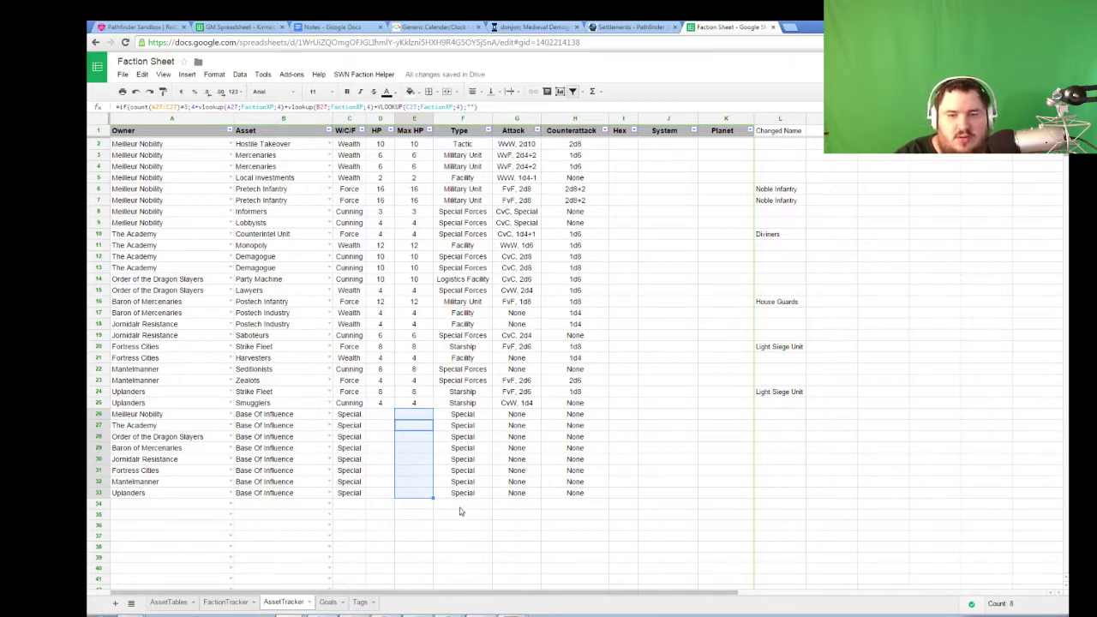
double_click(414, 414)
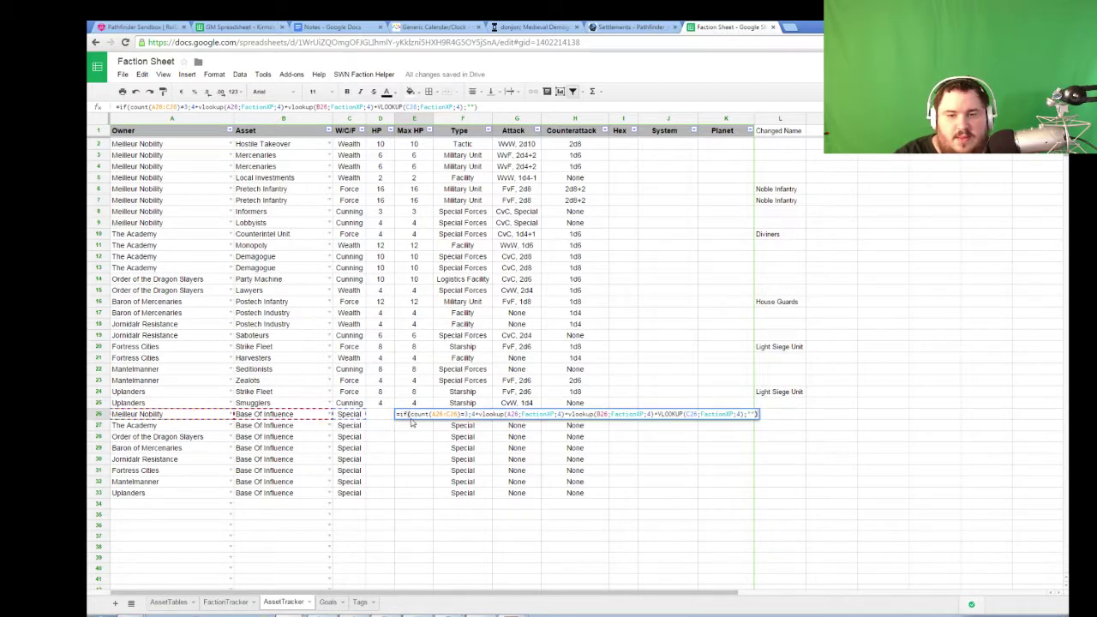
key(Return)
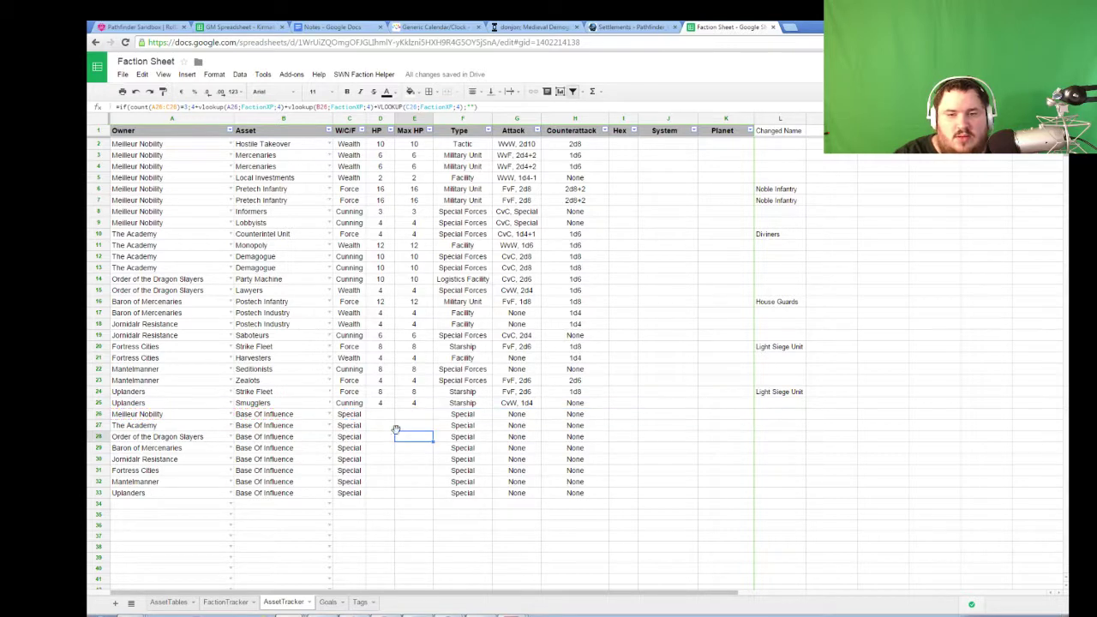
- Try to paste the copied FactionTracker Max HP formulas again into rows 26 to 33 of the Max HP column
click(404, 416)
key(ctrl+v)
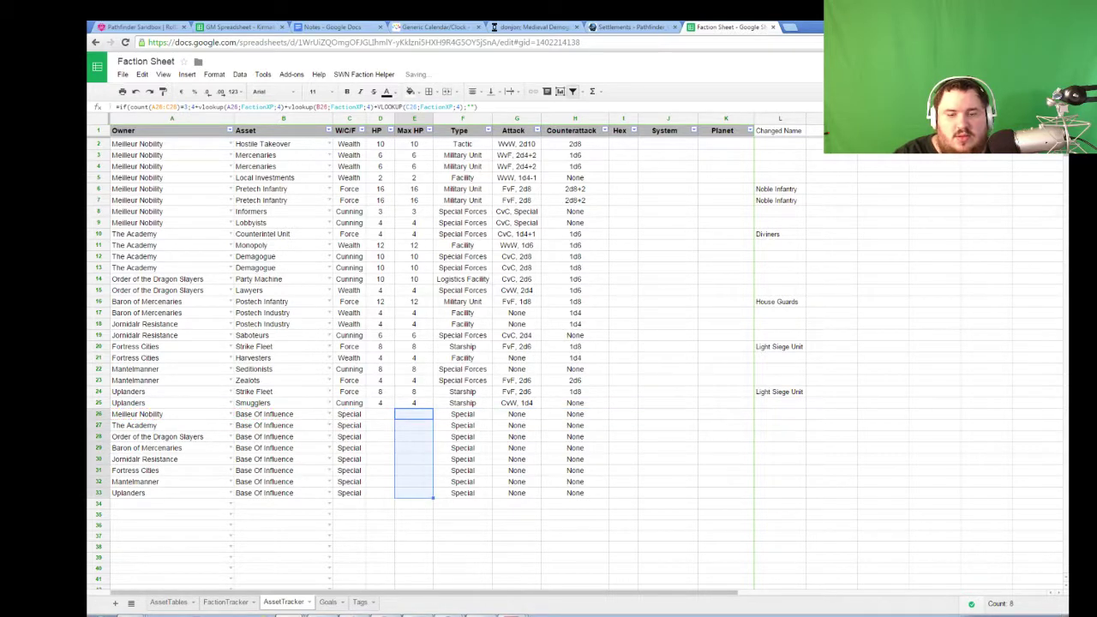
key(Return)
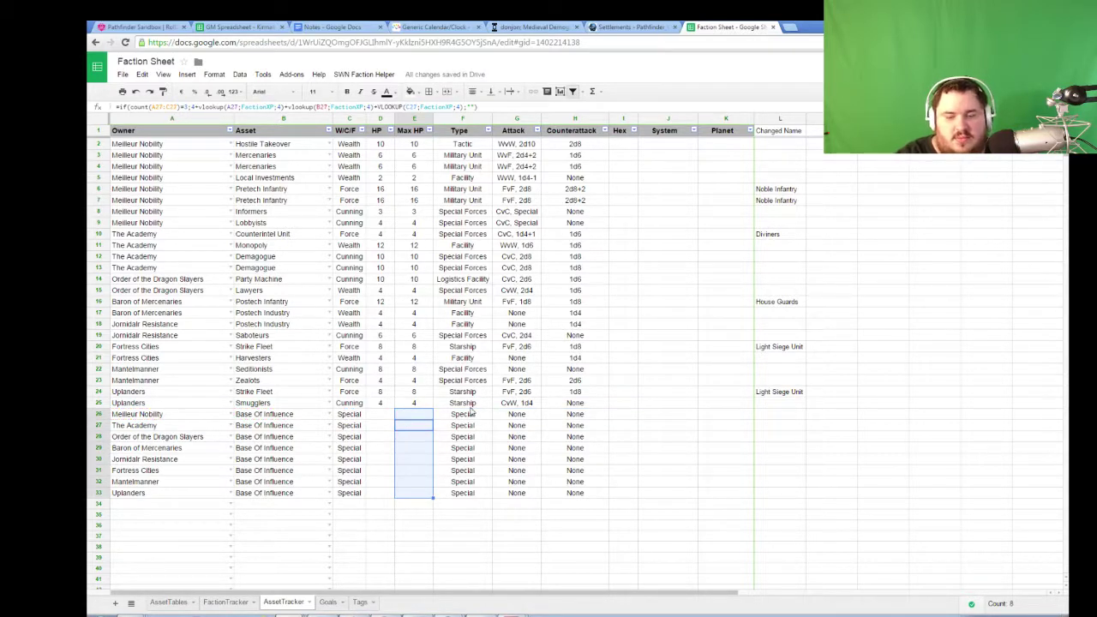
key(Left)
key(Right)
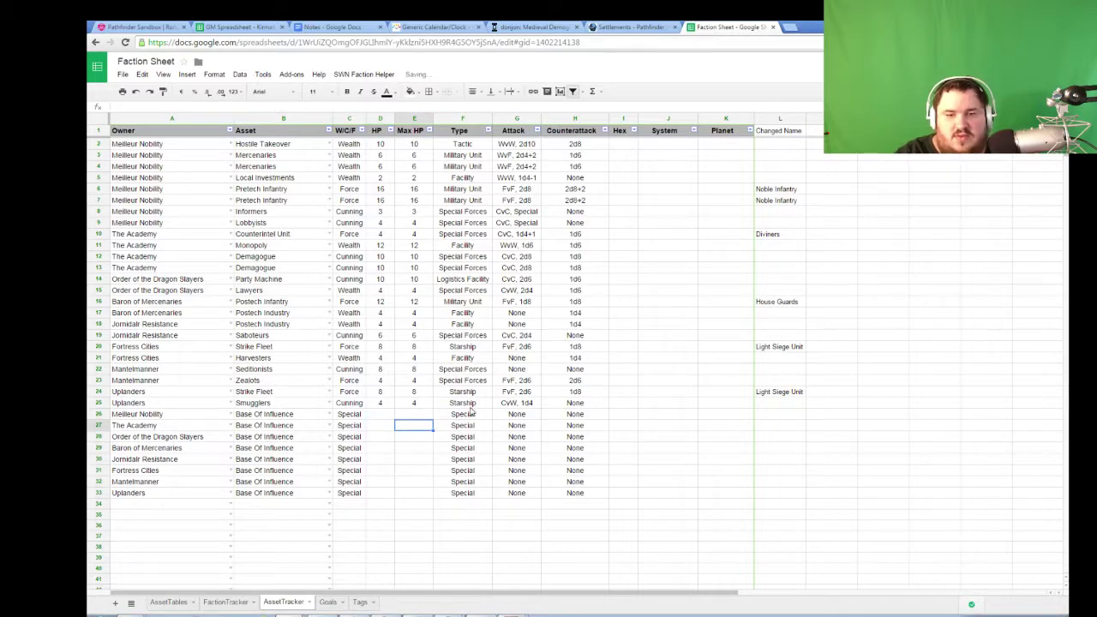
key(Up)
key(shift+Down)
key(shift+Down)
key(shift+Down)
key(shift+Down)
key(shift+Down)
key(shift+Down)
key(shift+Down)
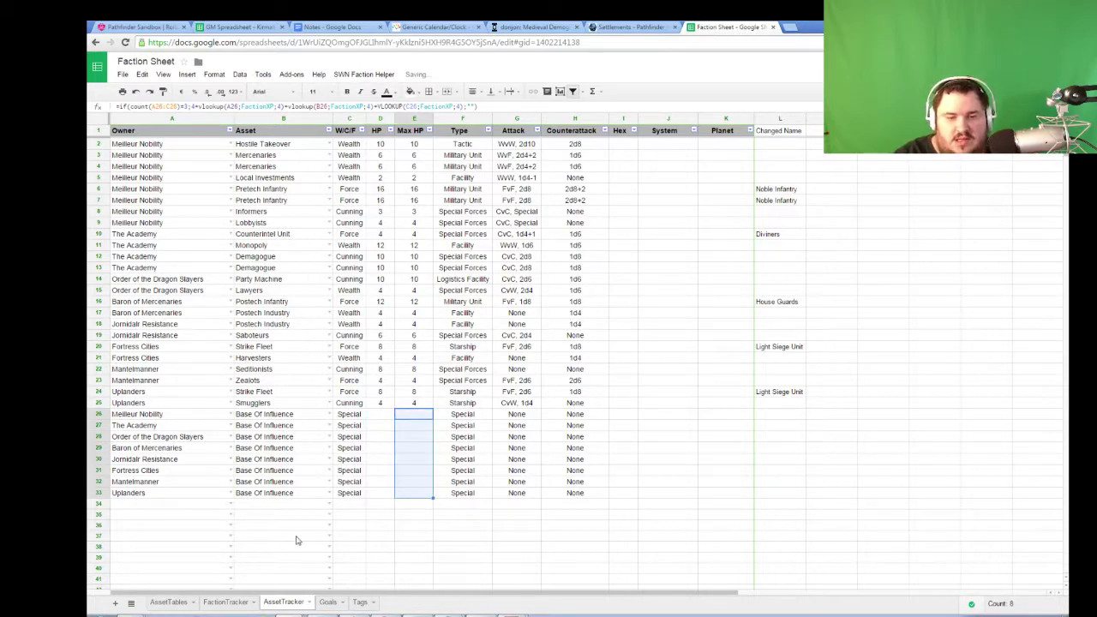
- Check the factions' Max HP on FactionTracker and set the Max HP of Meilleur Nobility's Base Of Influence to 49
click(220, 603)
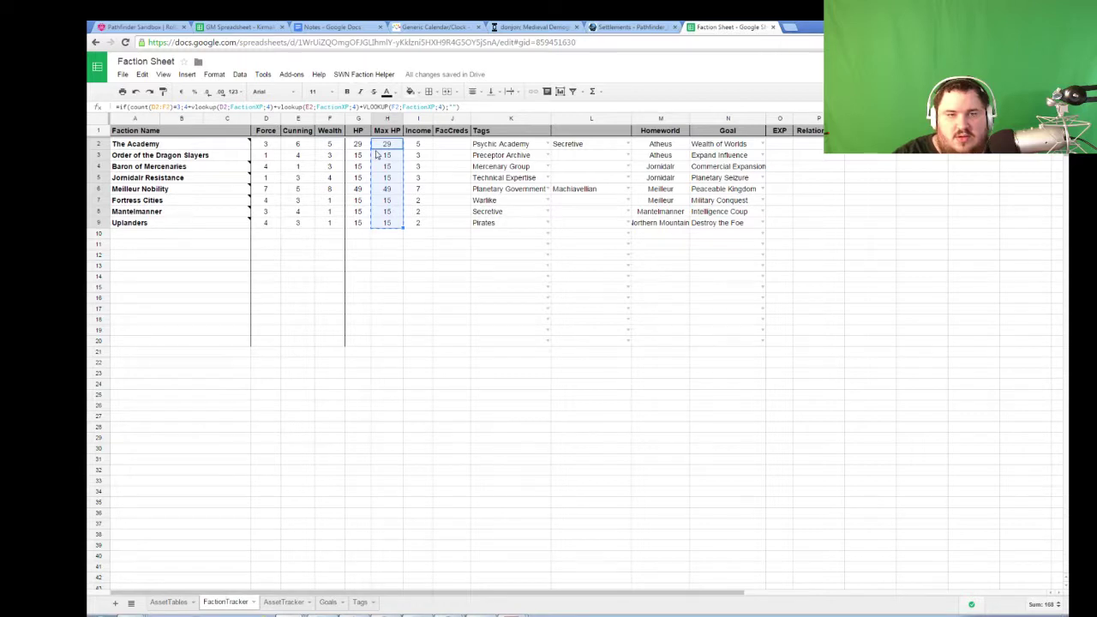
click(384, 145)
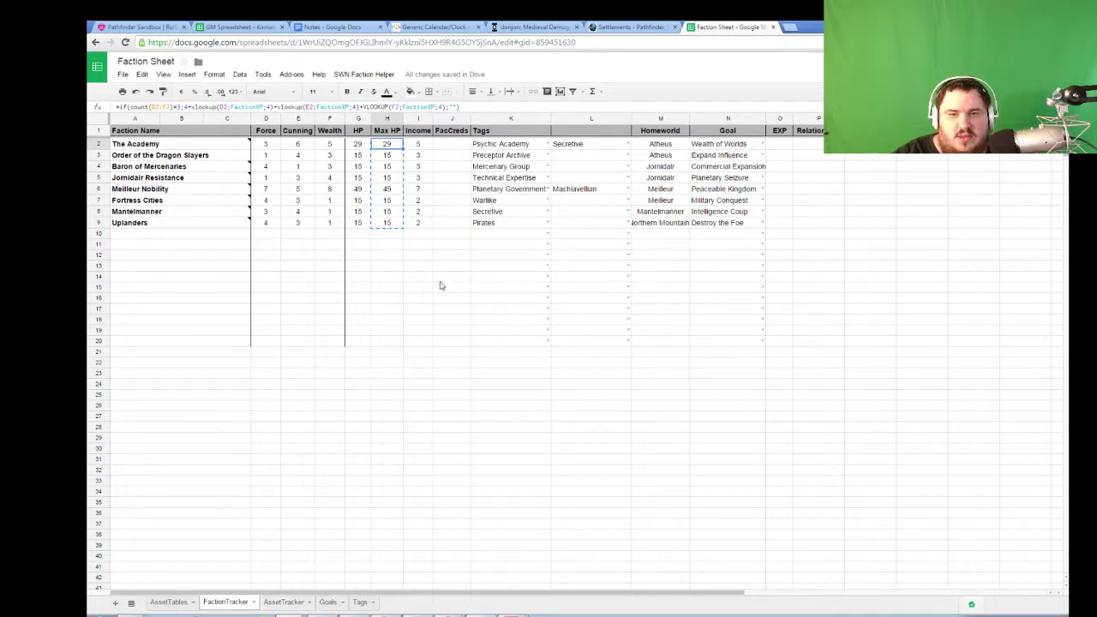
double_click(387, 144)
click(387, 178)
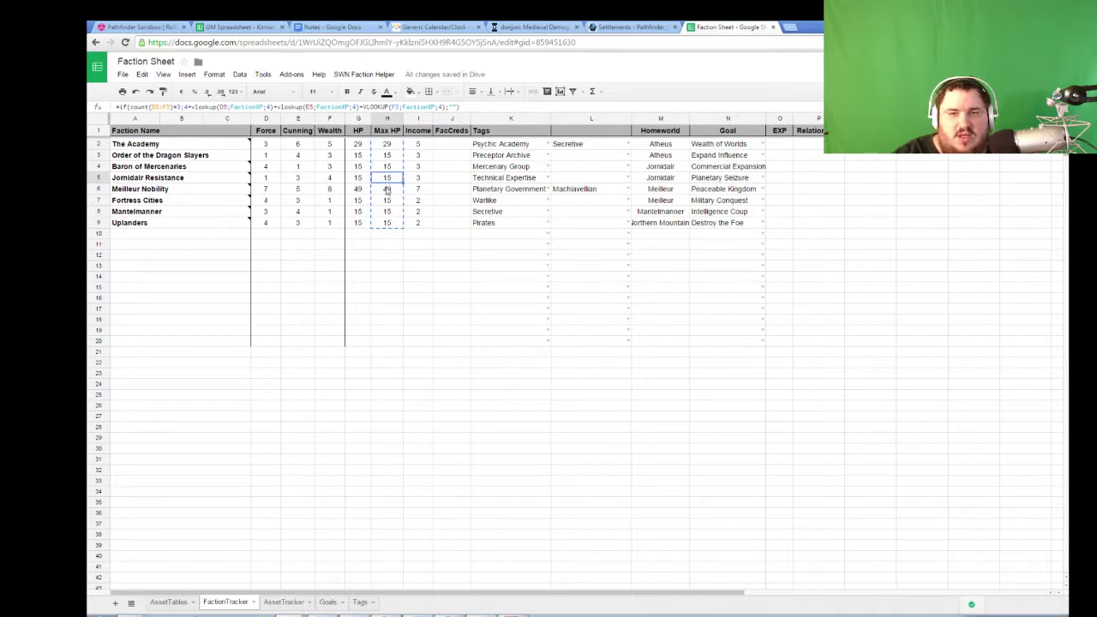
click(324, 604)
click(283, 602)
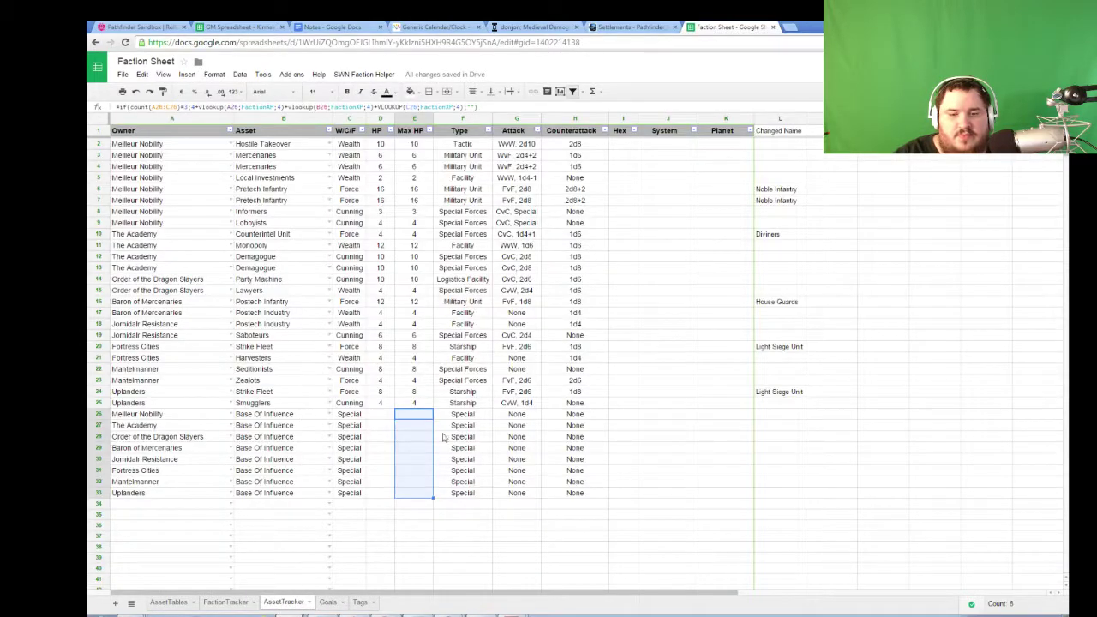
click(414, 416)
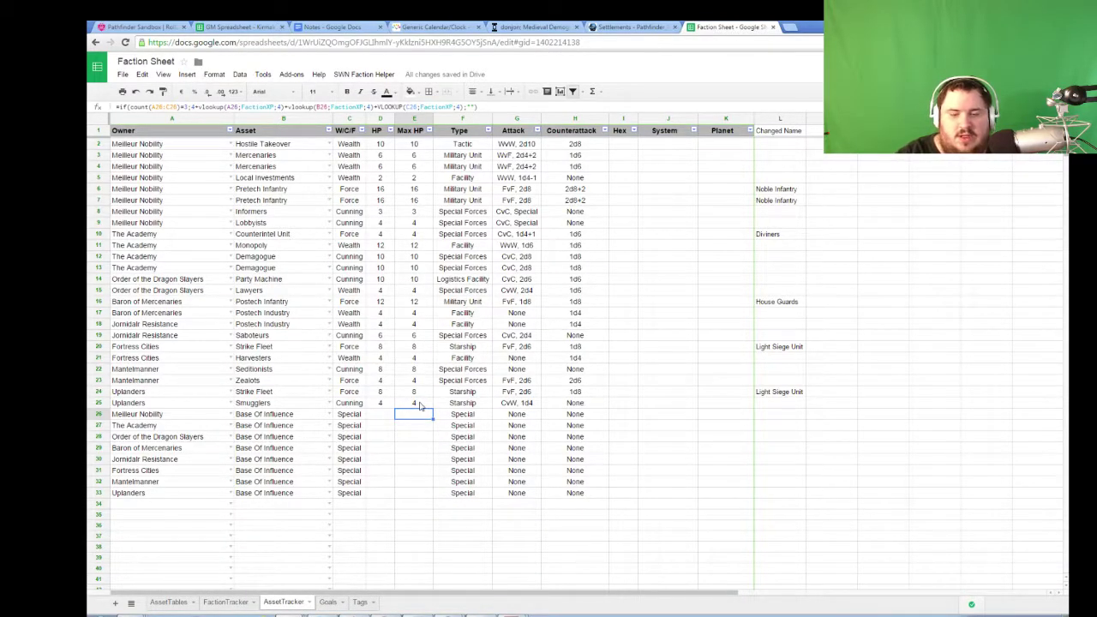
key(Return)
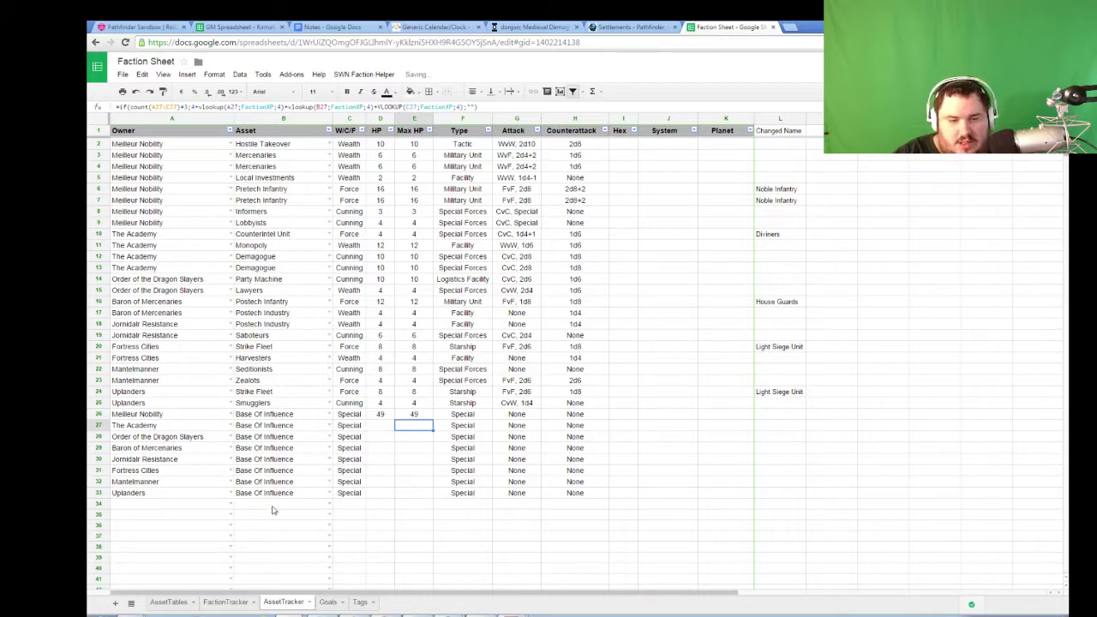
- Set the Max HP of The Academy's Base Of Influence to 29 and fill the HP formula from row 26 down to row 33
click(223, 603)
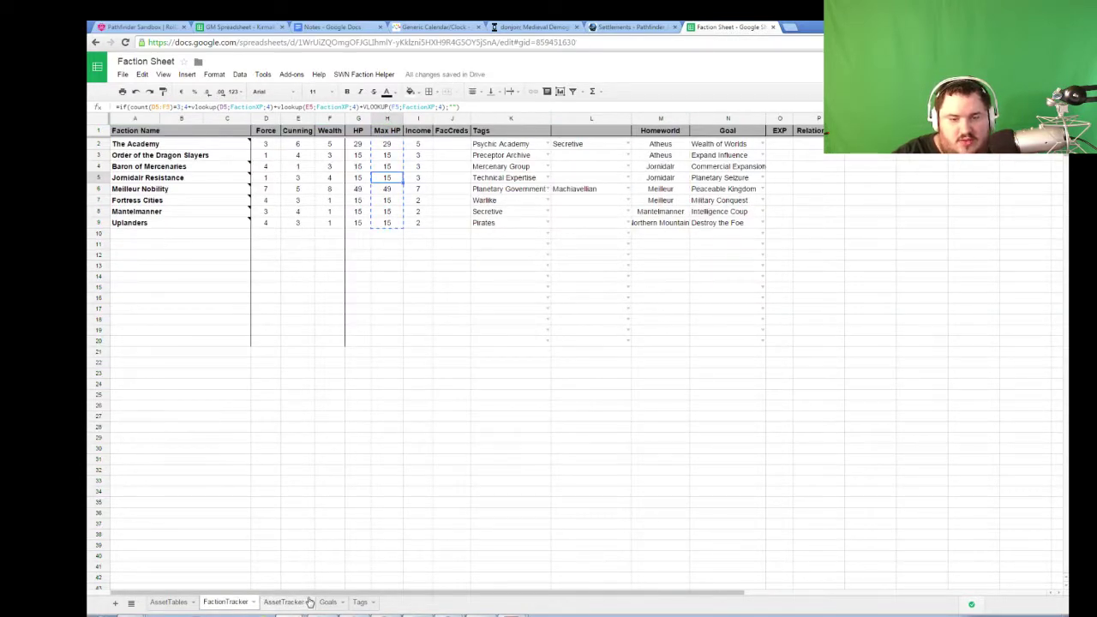
click(285, 602)
text(29)
key(Return)
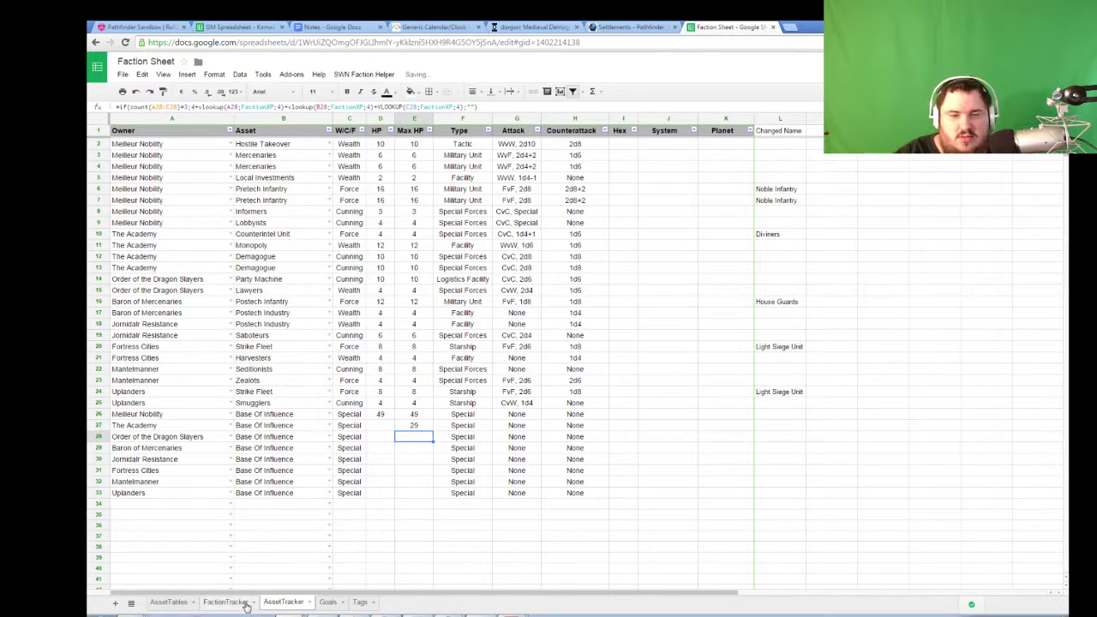
click(384, 414)
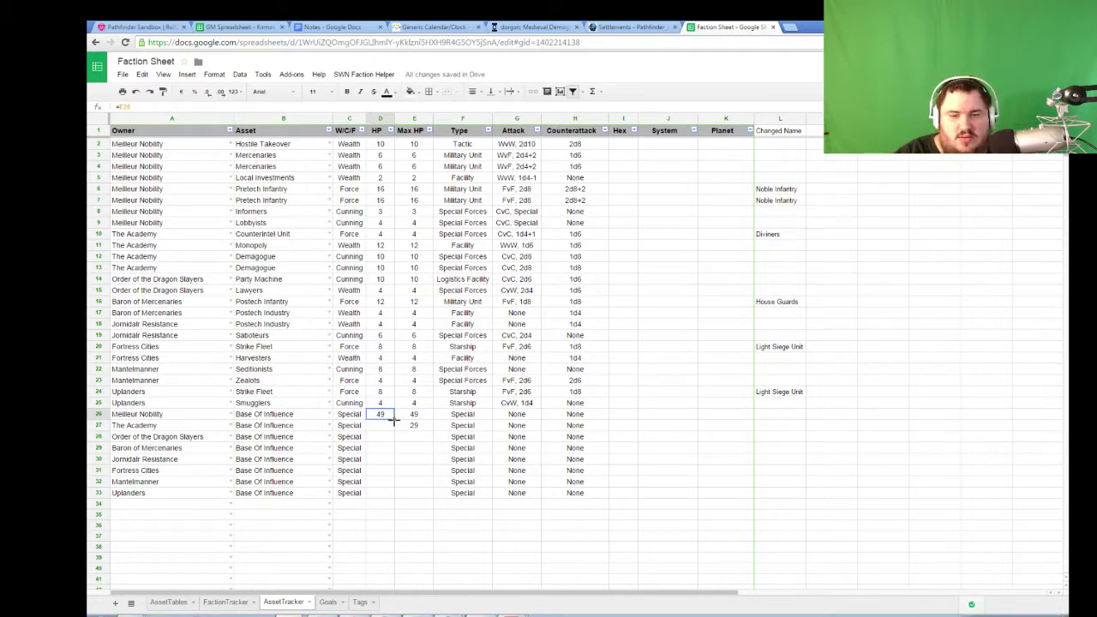
drag(394, 420, 397, 494)
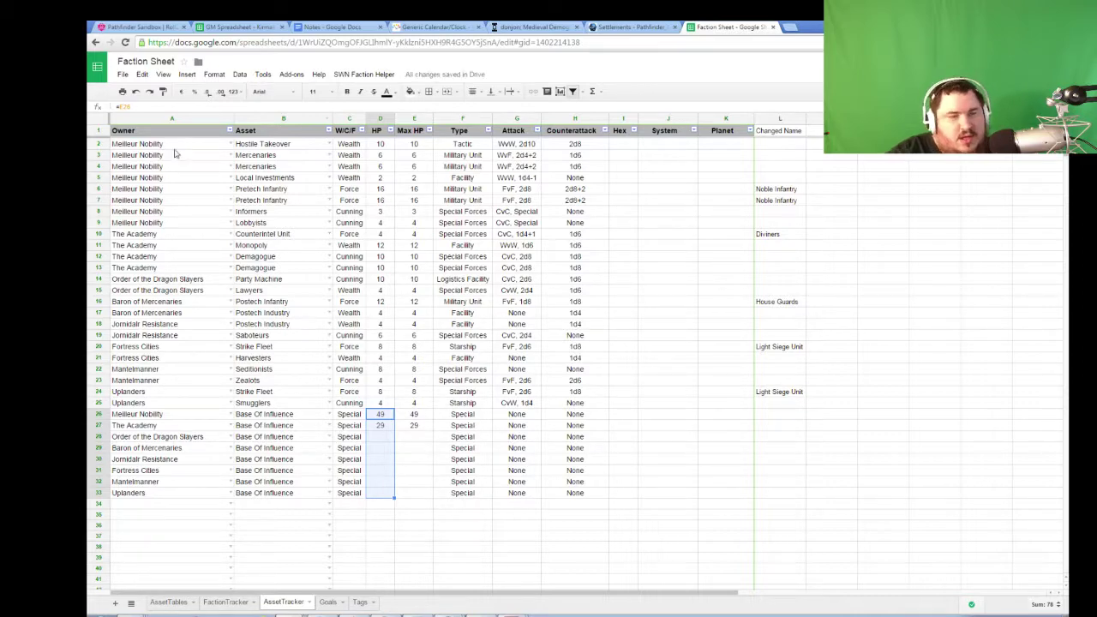
click(146, 26)
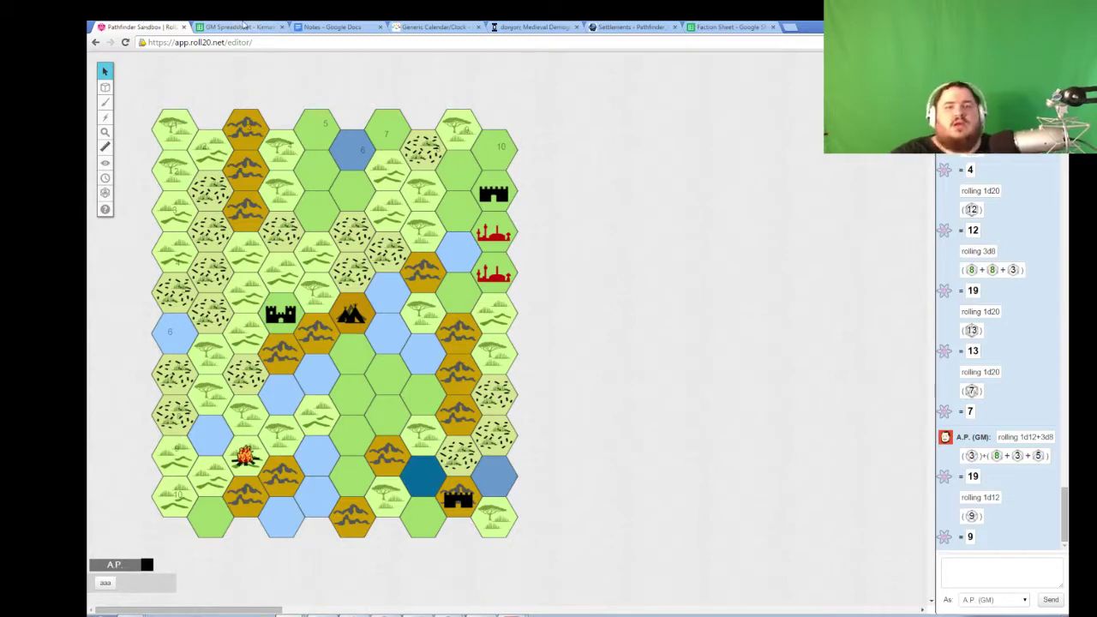
click(709, 26)
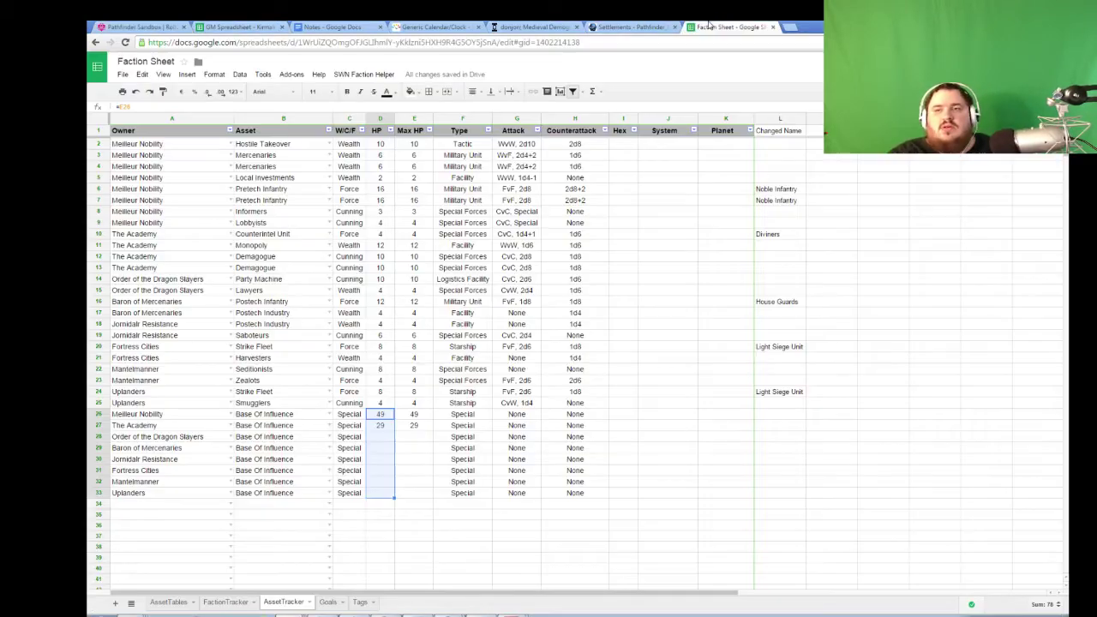
- Set the Max HP of the Order of the Dragon Slayers' Base Of Influence to 15 and fill it down to row 33
click(228, 605)
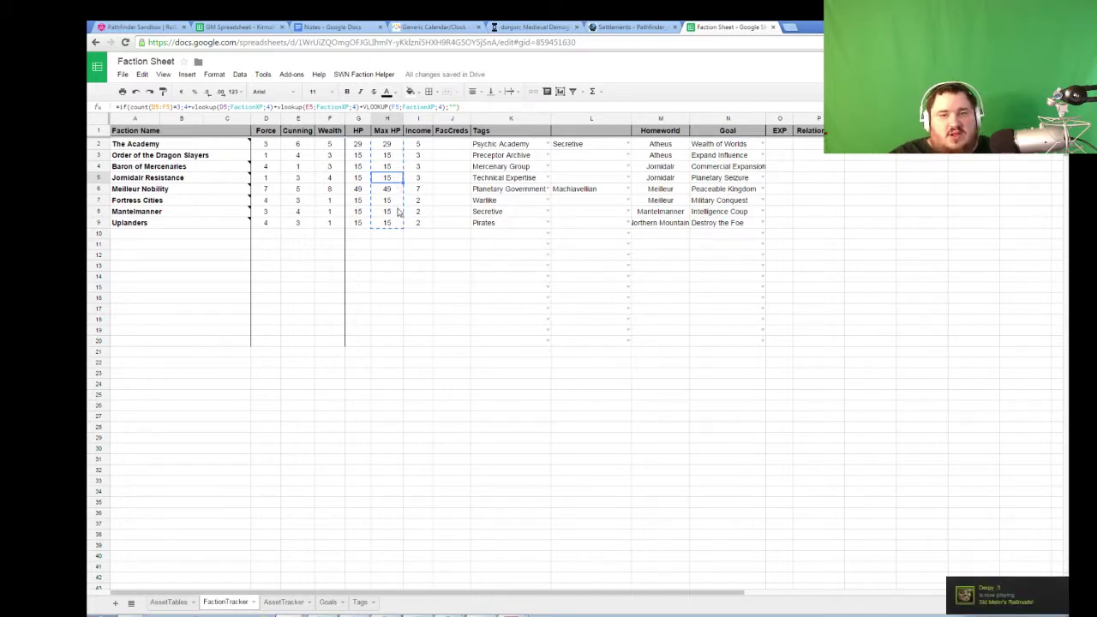
click(286, 602)
click(413, 439)
key(ctrl+v)
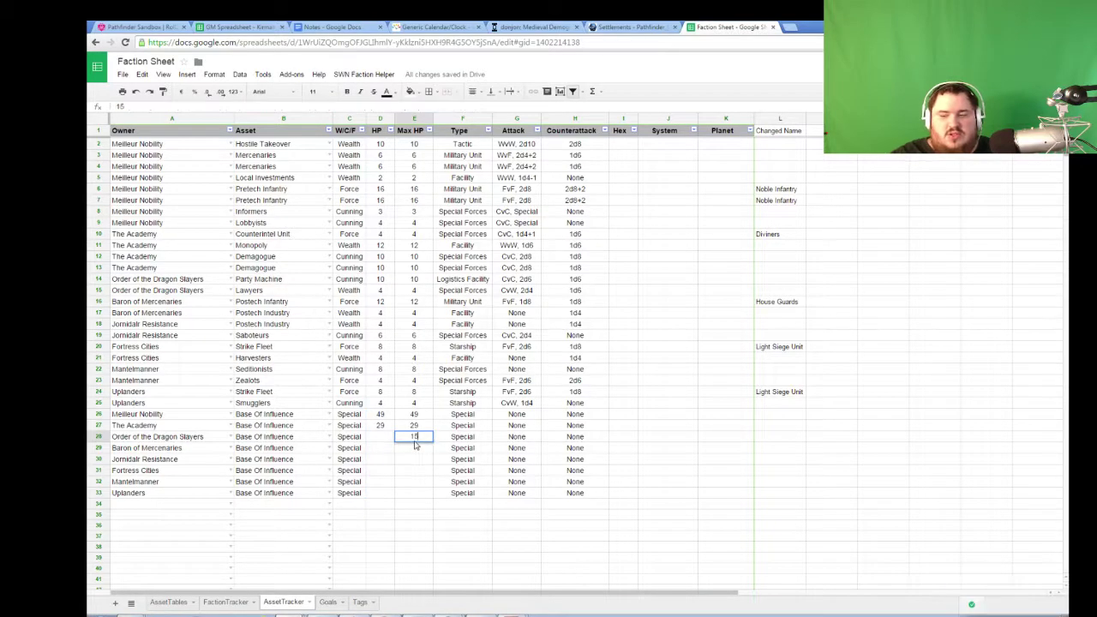
click(416, 446)
click(428, 438)
drag(431, 440, 433, 495)
click(476, 530)
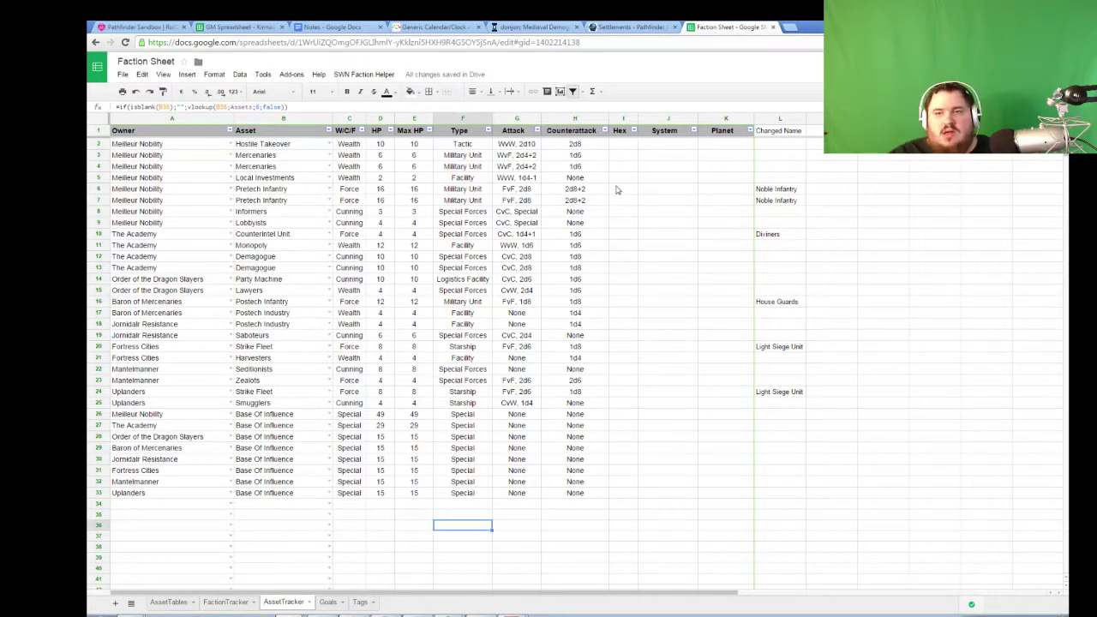
- Check the hex map in Roll20, and set the Hex of the Meilleur Nobility assets to 3,10 in rows 2–3 and 4,10 in rows 4–5
click(623, 143)
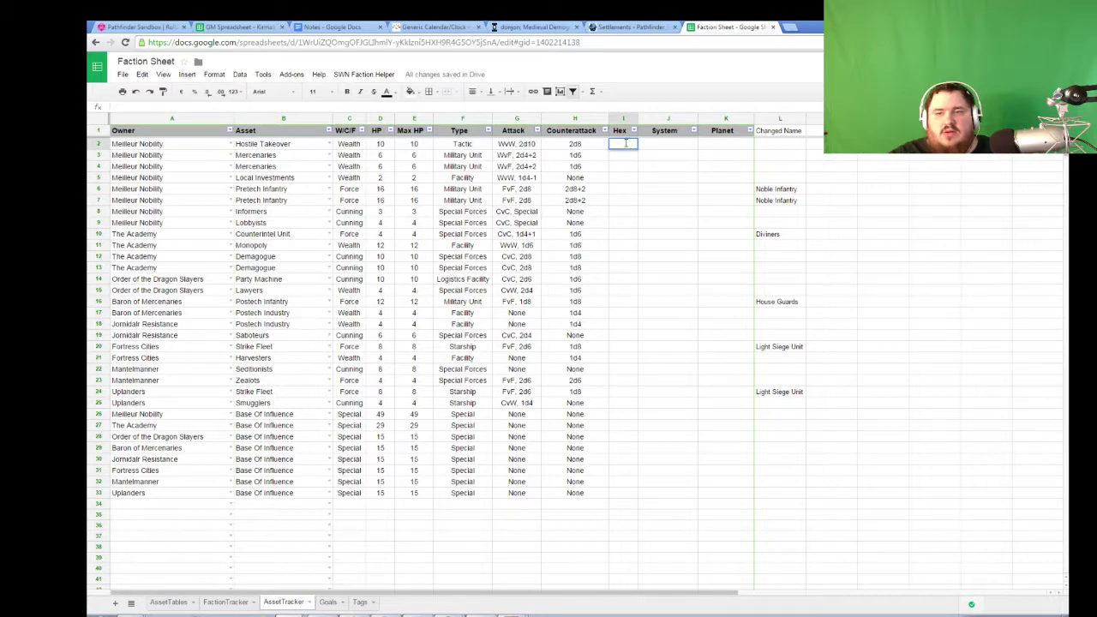
click(136, 26)
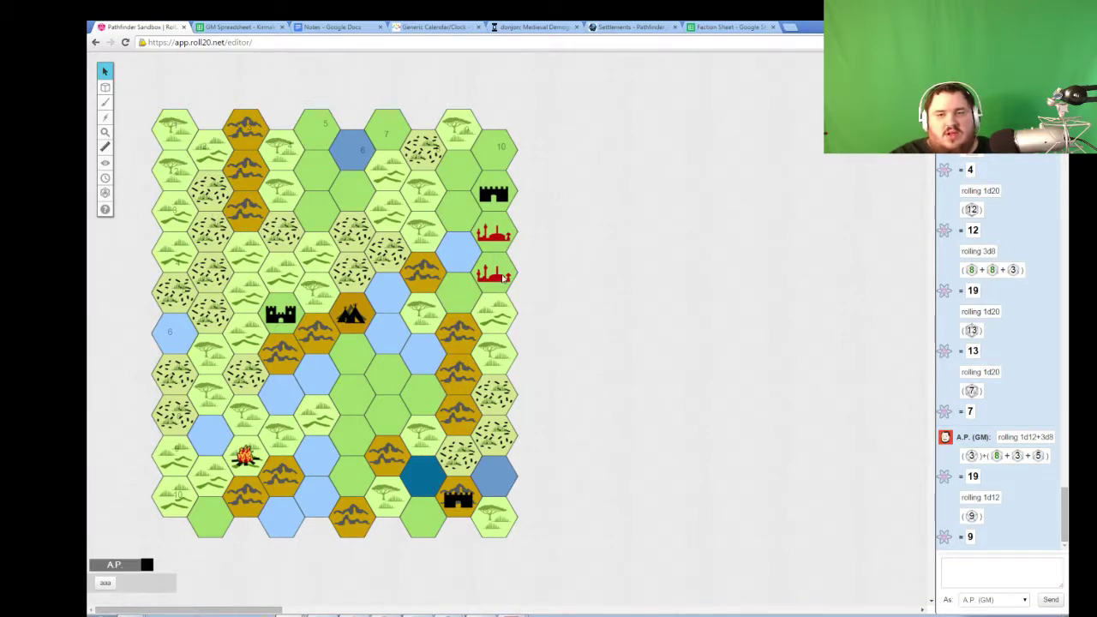
click(697, 27)
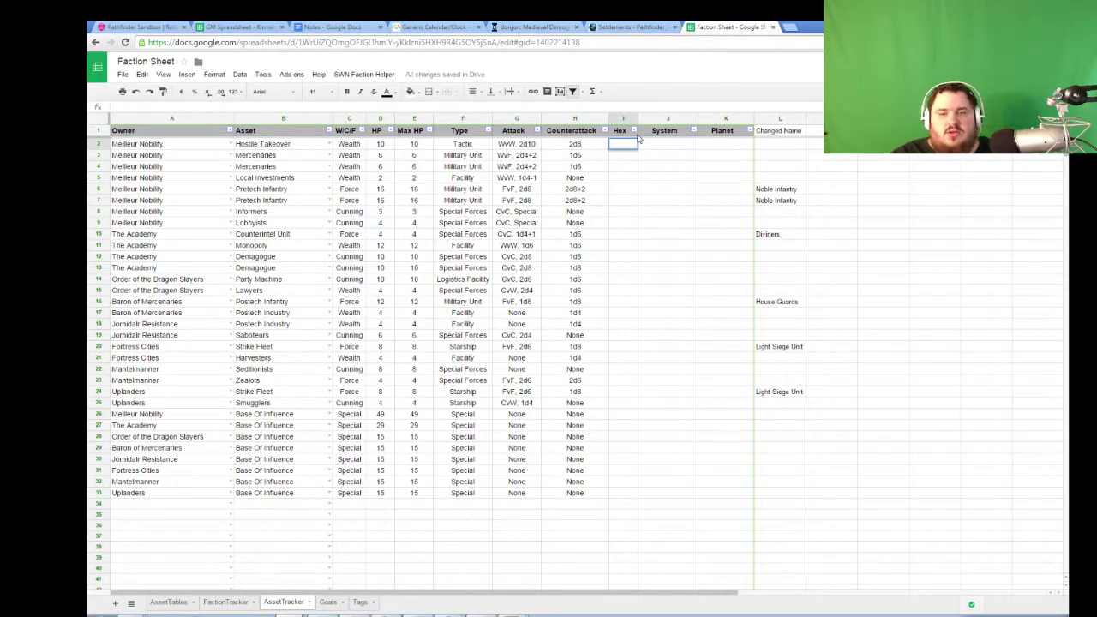
text(3.10)
key(Return)
text(3.10)
key(Return)
text(4.10)
key(Return)
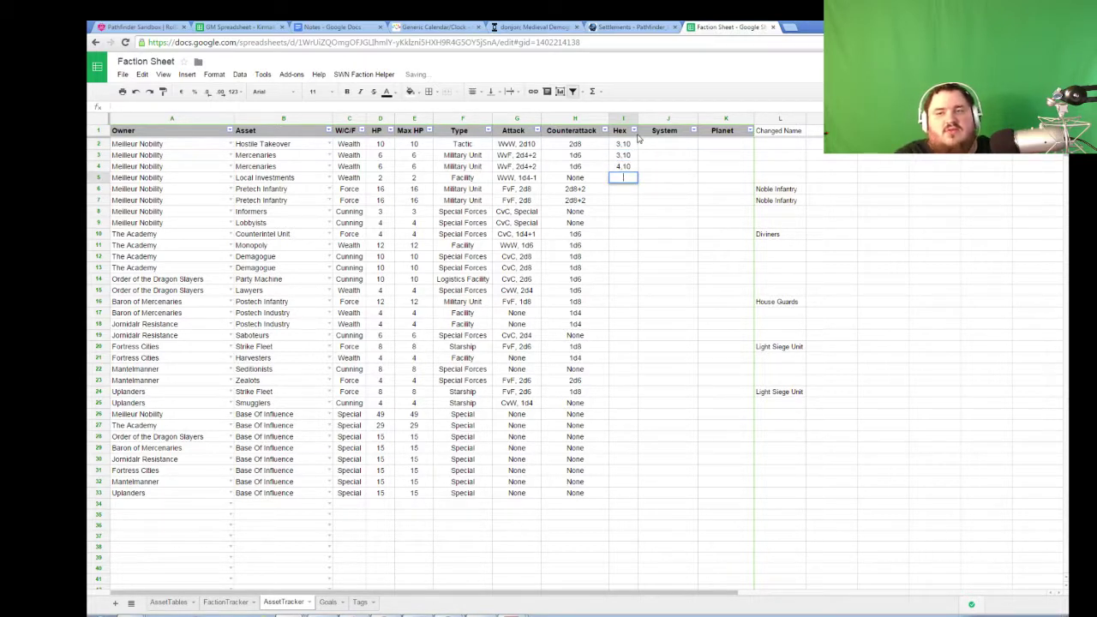
text(4.10)
key(Return)
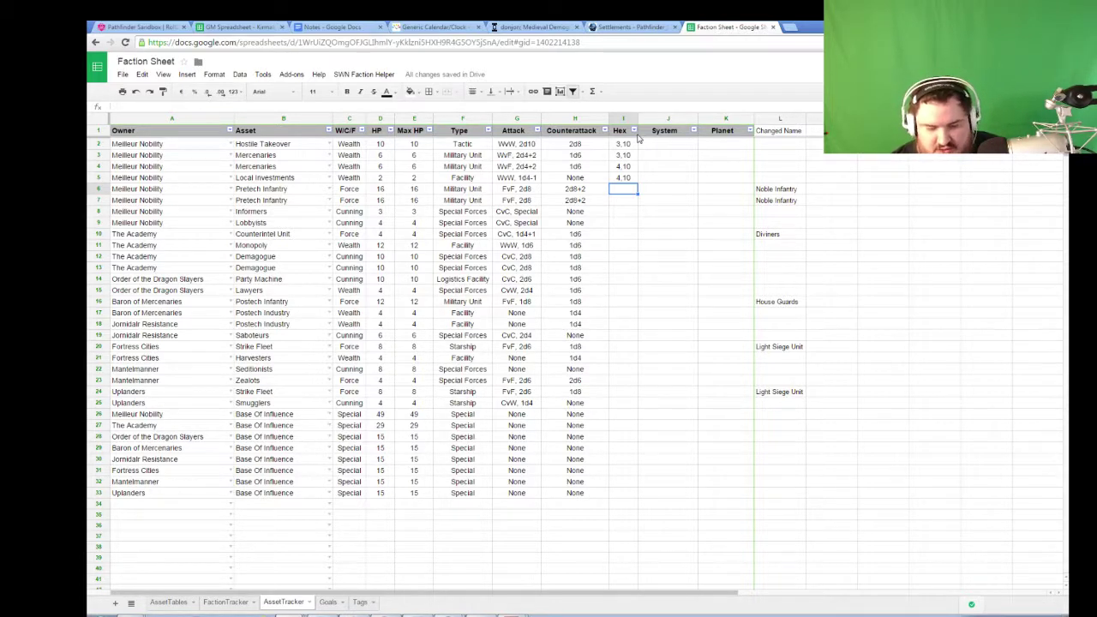
- Set the Hex of the remaining Meilleur Nobility assets to 3,10 in rows 6 and 8 and 4,10 in rows 7 and 9
text(3,10)
key(Return)
text(4,10)
key(Return)
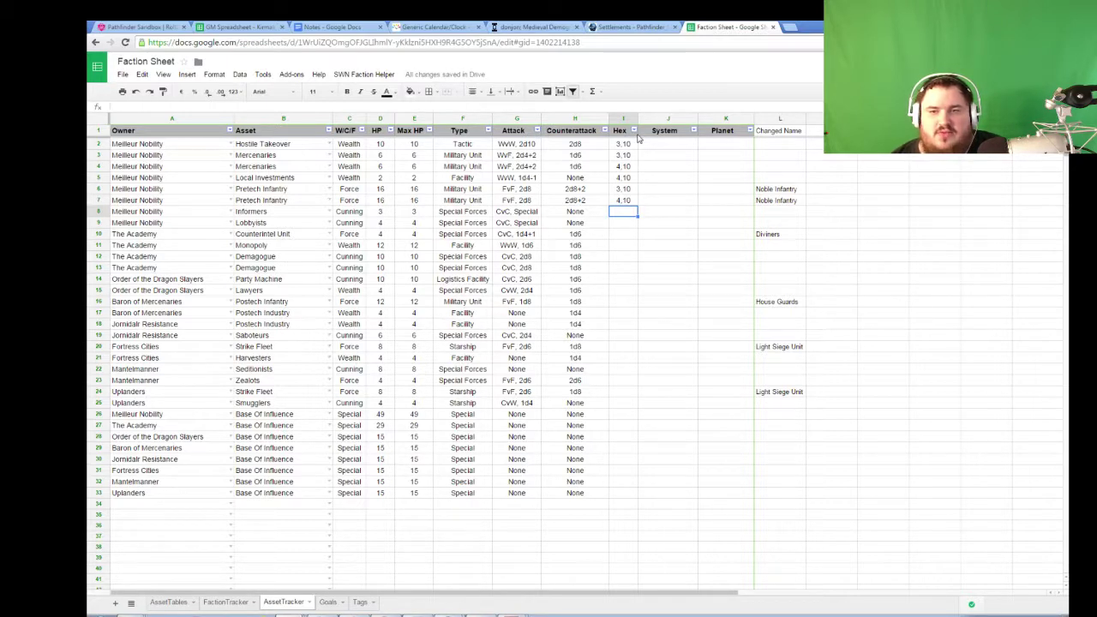
text(3)
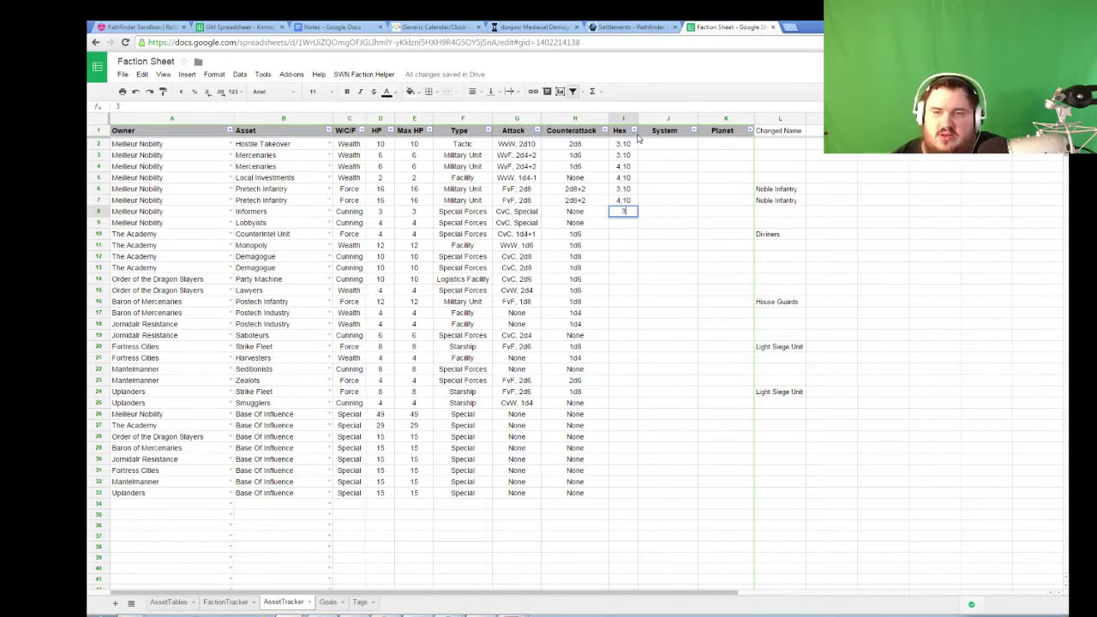
text(,10)
key(Return)
text(4)
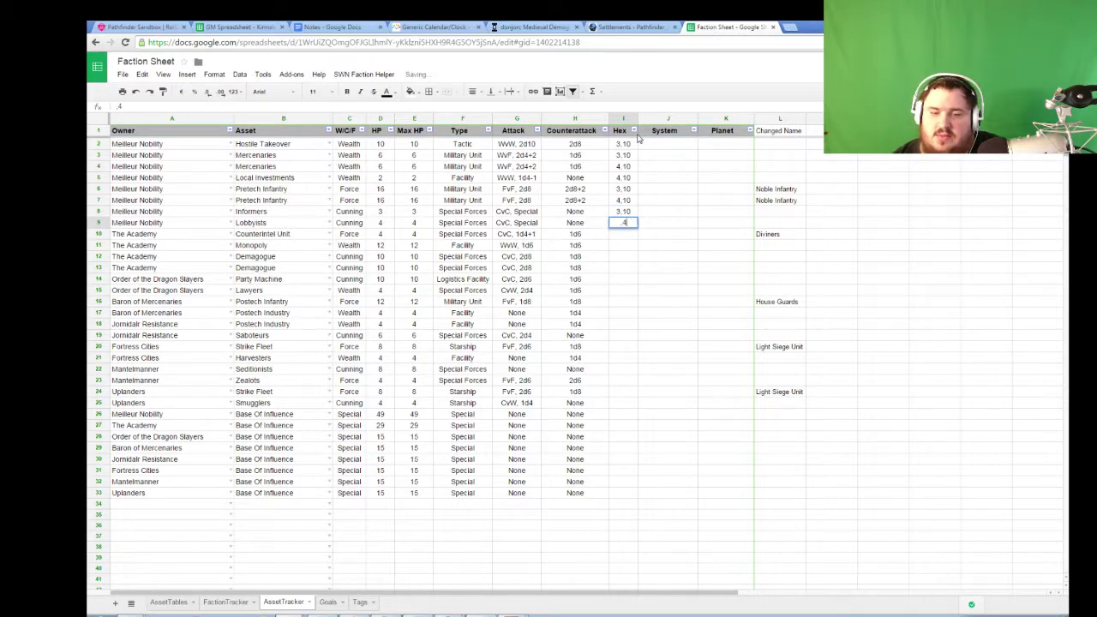
text(,10)
key(Return)
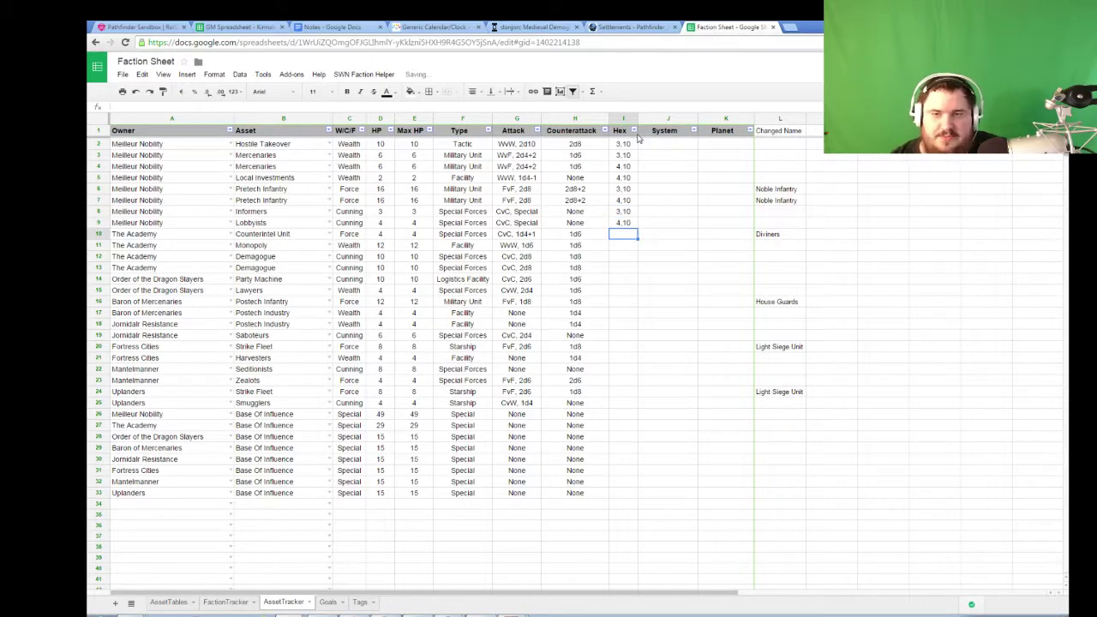
- Look up the tower academy settlement in Roll20 and the GM Spreadsheet's Hexes sheet, and set the Hex of The Academy's Counterintel Unit to 4,5
click(146, 27)
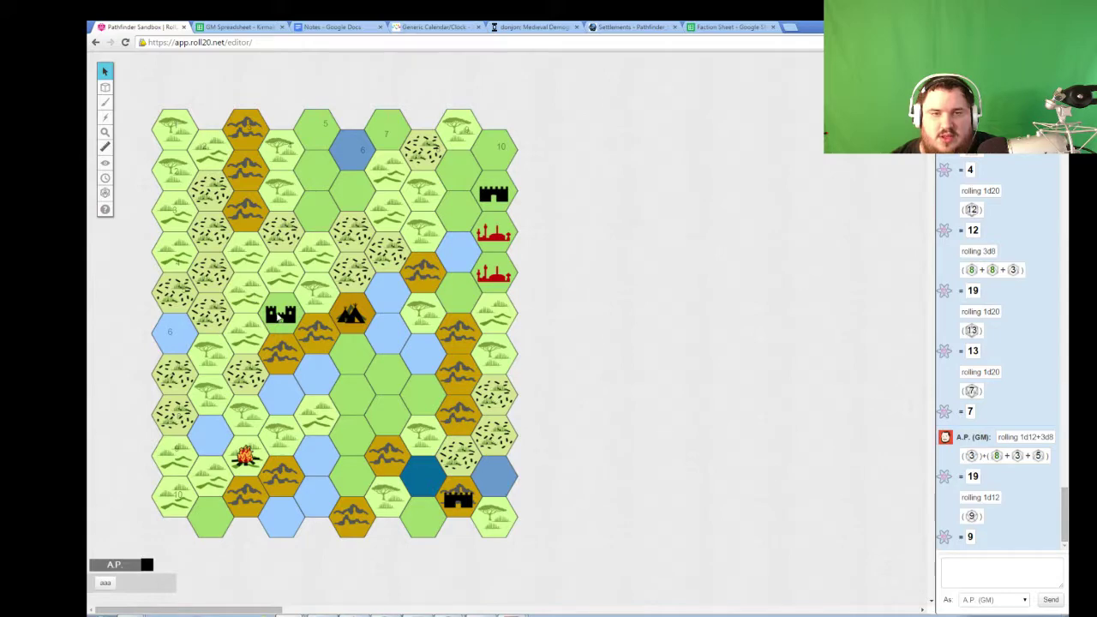
click(236, 27)
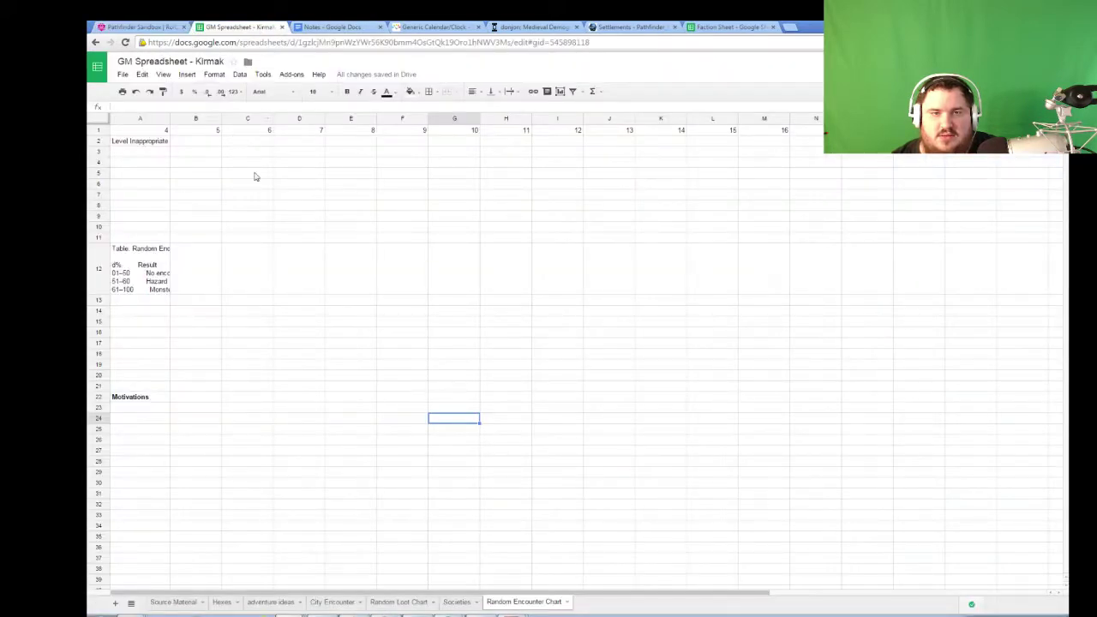
click(221, 601)
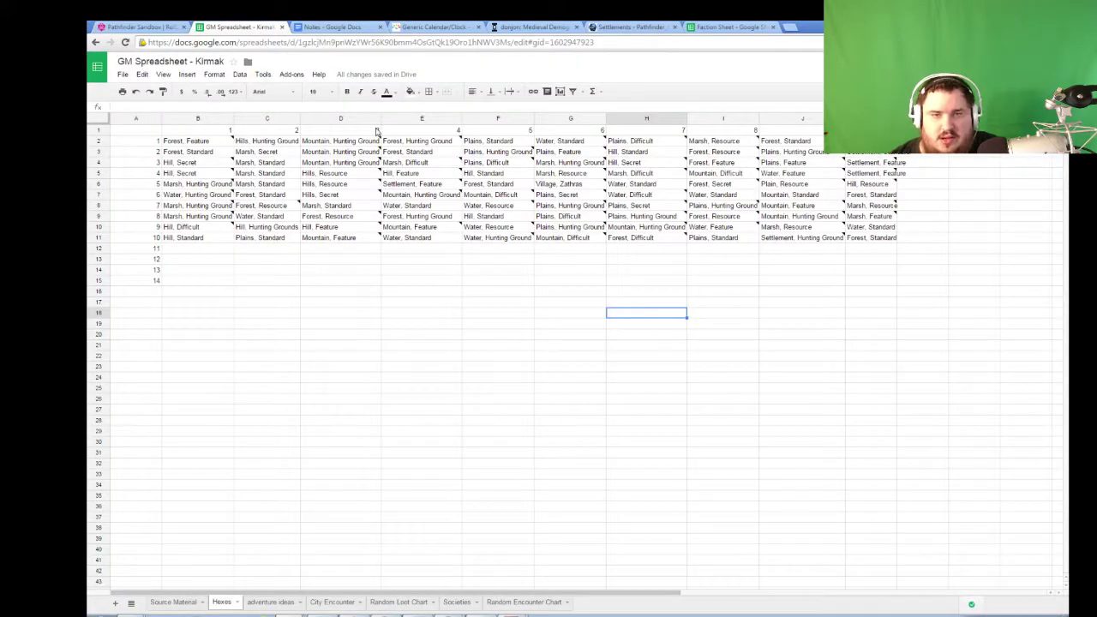
click(416, 184)
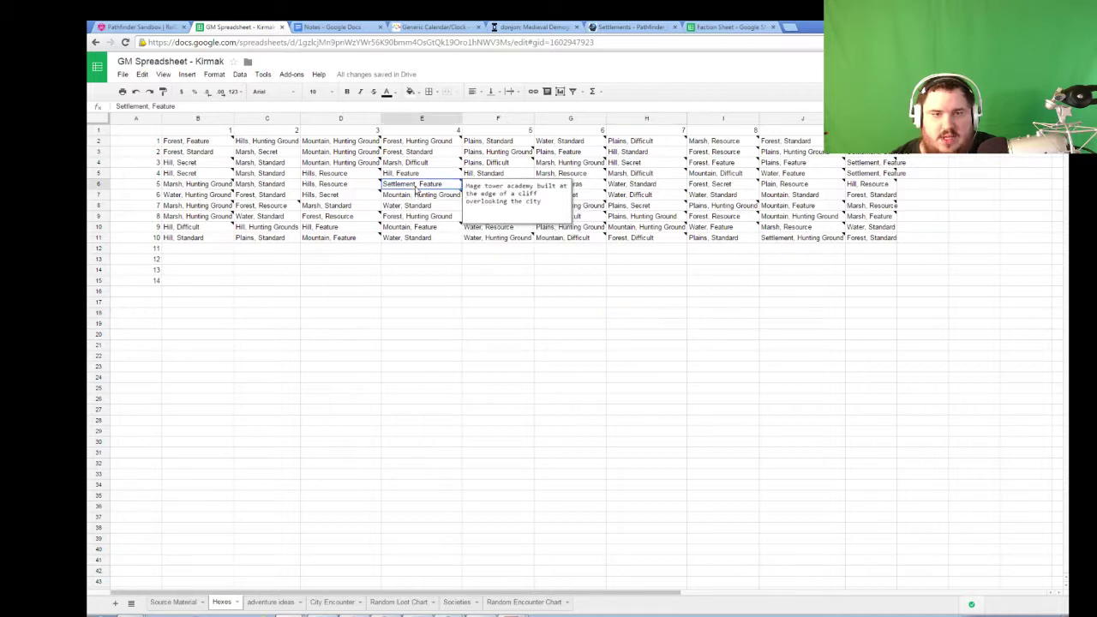
click(728, 27)
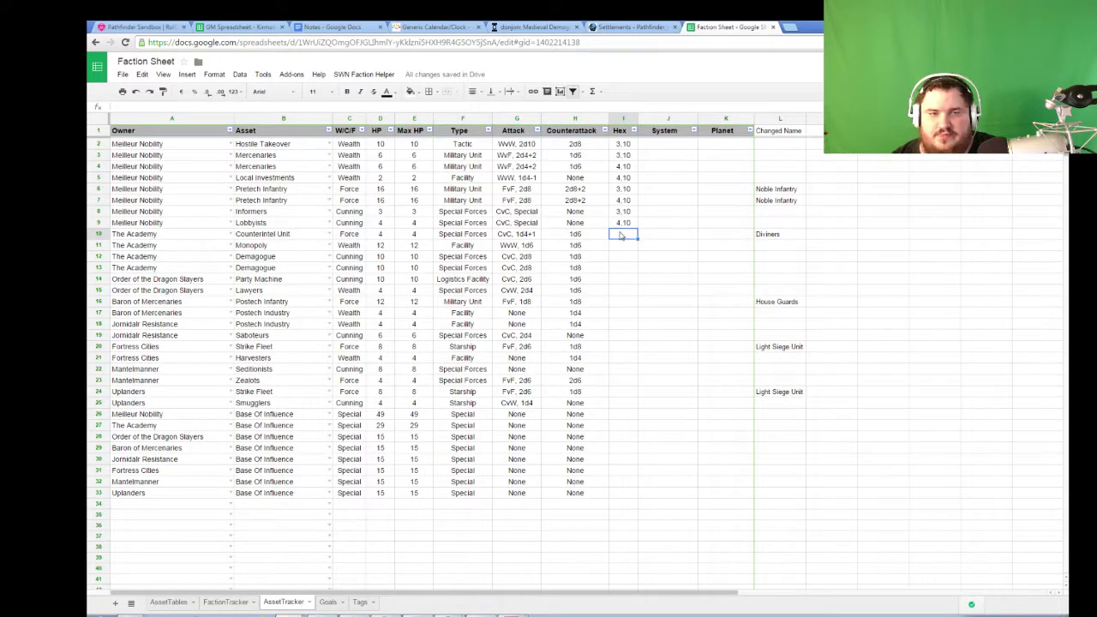
text(4,)
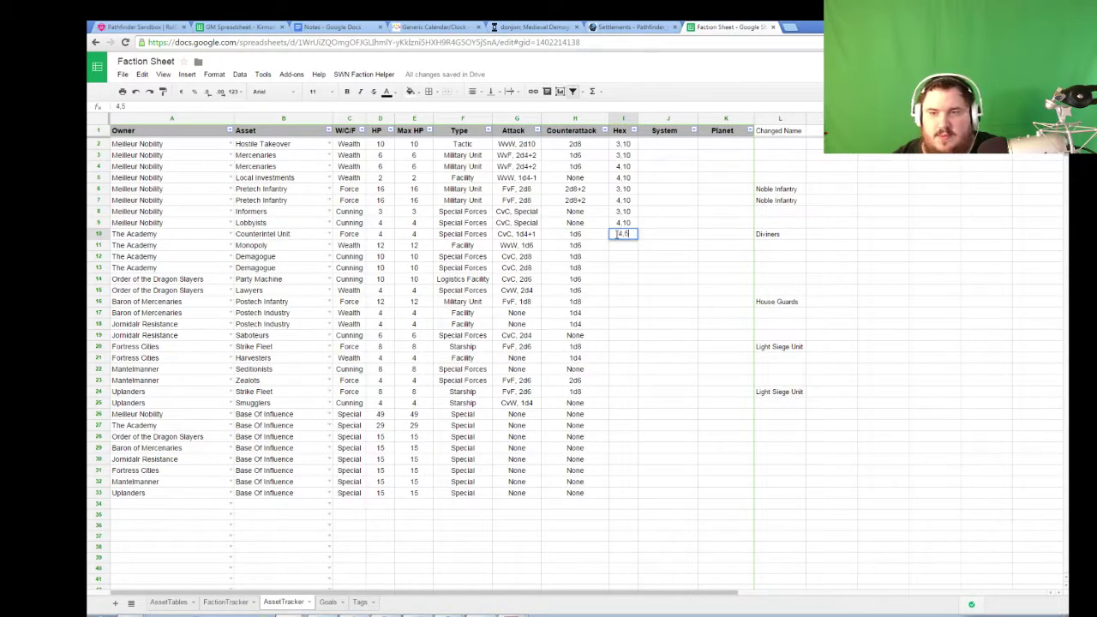
text(5)
key(Return)
- Fill the Hex value of The Academy's Counterintel Unit down from row 10 to row 16
click(628, 235)
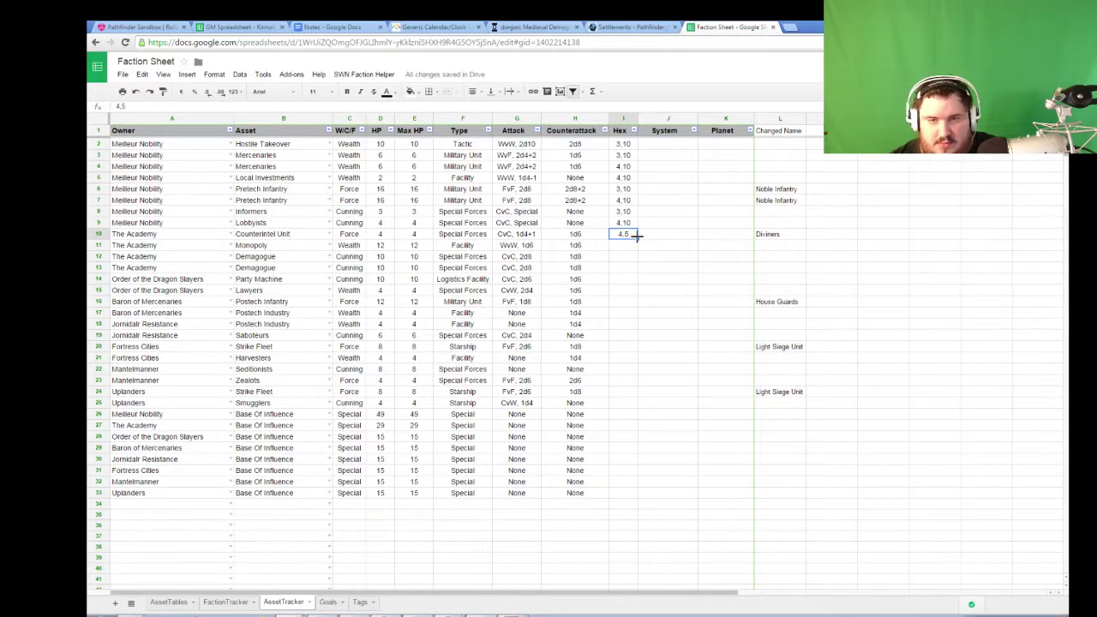
drag(638, 237, 636, 288)
click(623, 281)
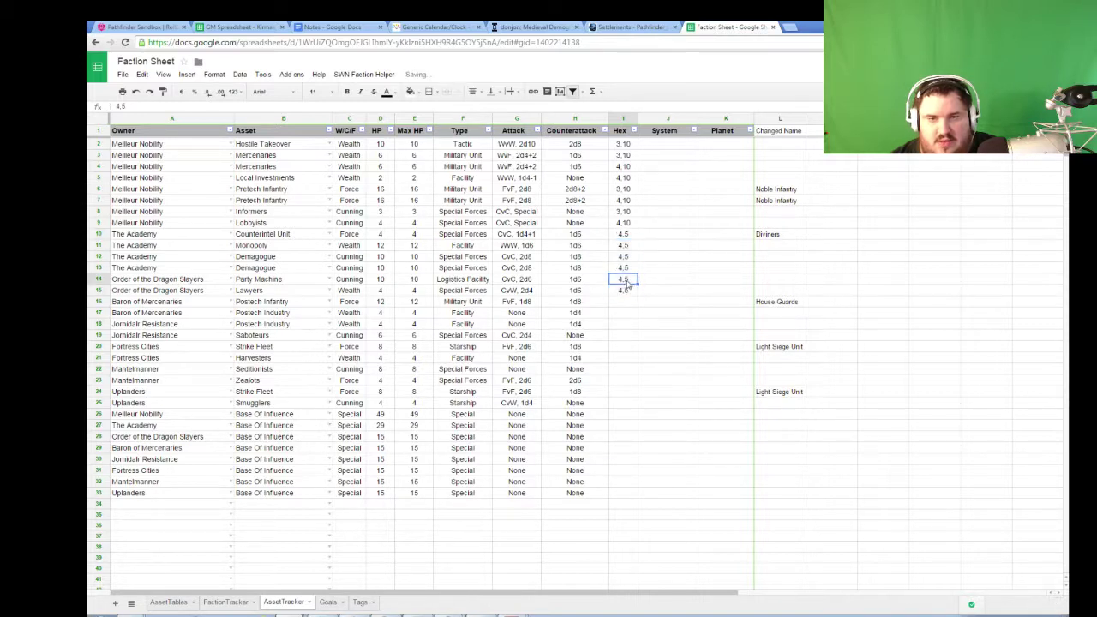
click(635, 290)
drag(637, 295, 638, 306)
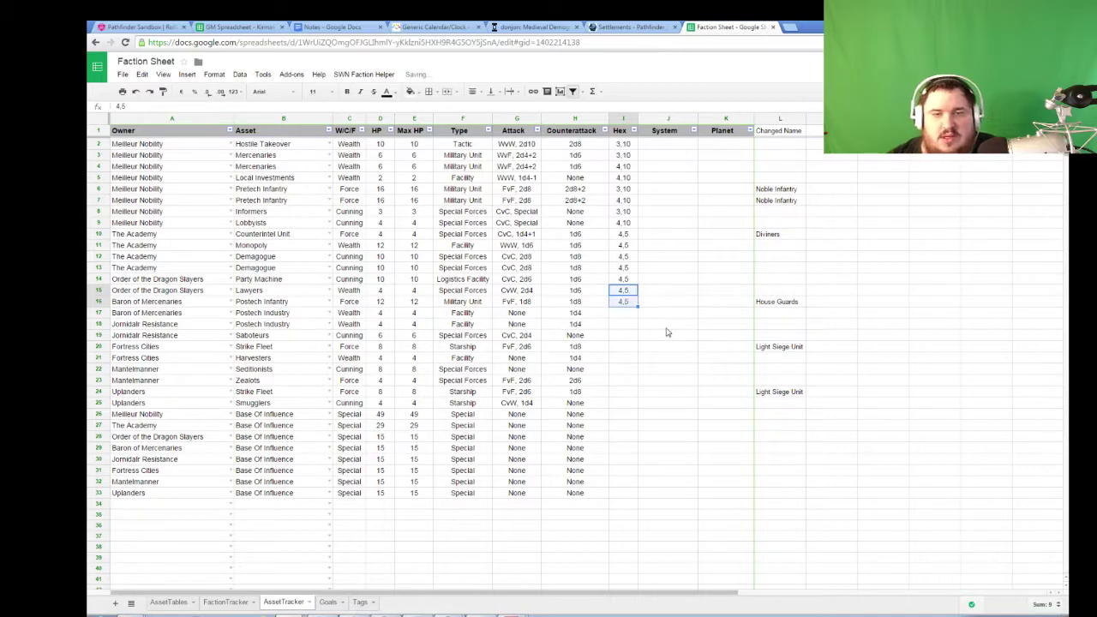
- Look up the Demagogue asset on the AssetTables sheet, read its description note, and return to AssetTracker
click(273, 269)
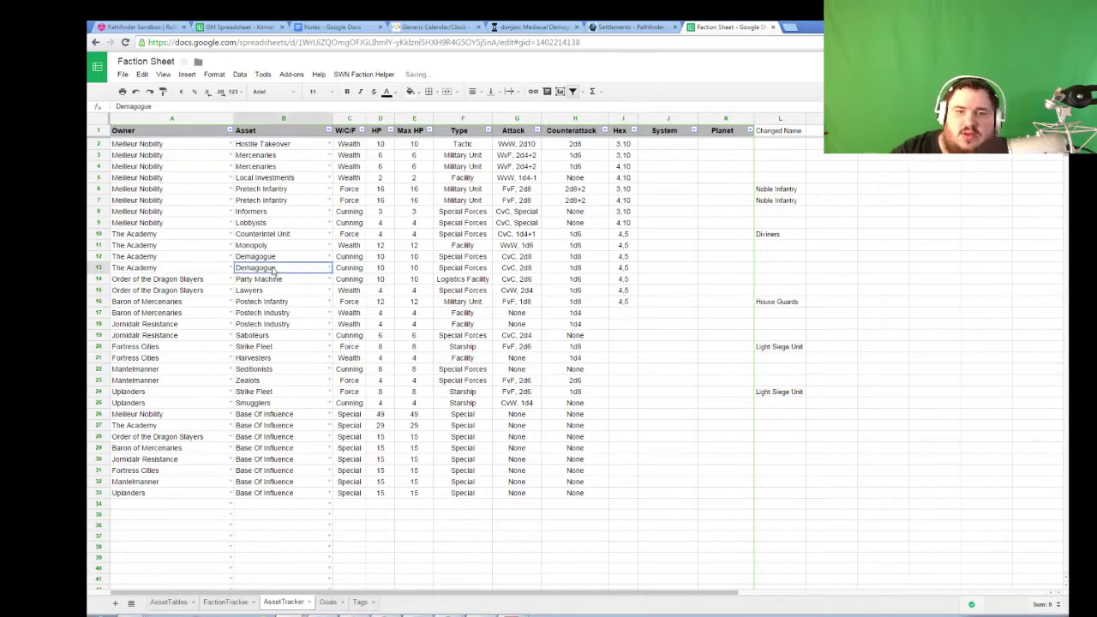
click(207, 605)
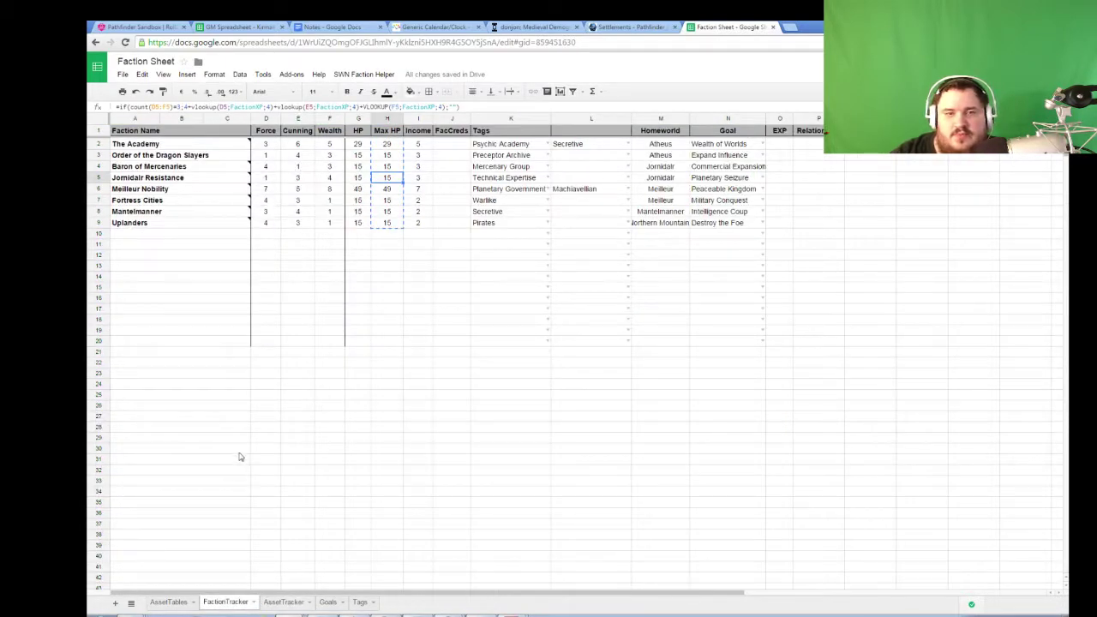
click(168, 602)
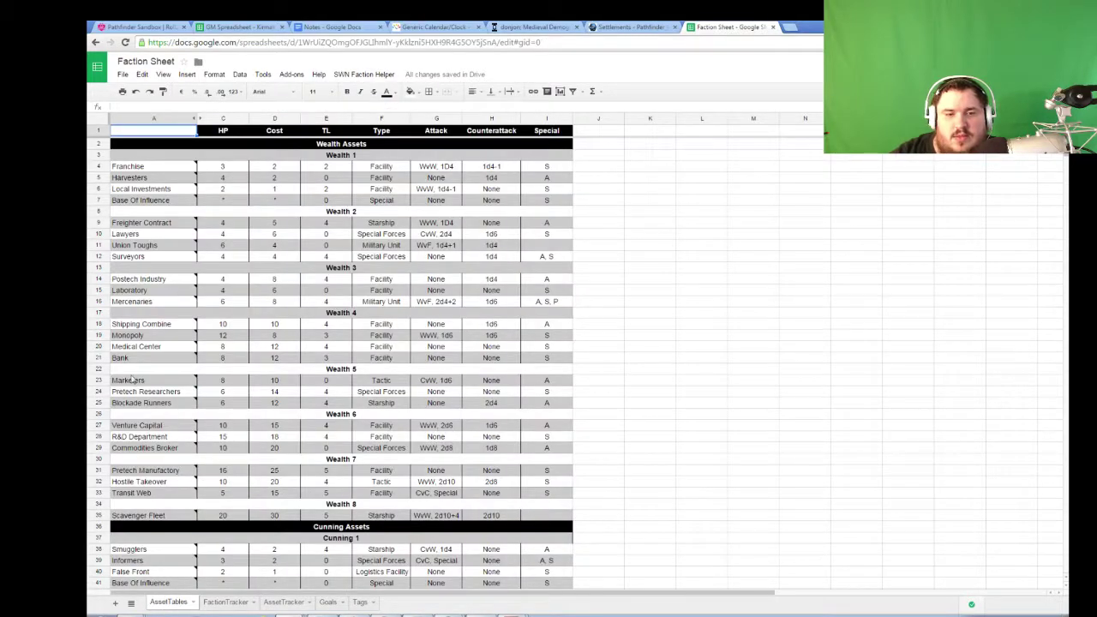
scroll(134, 409, down, 15)
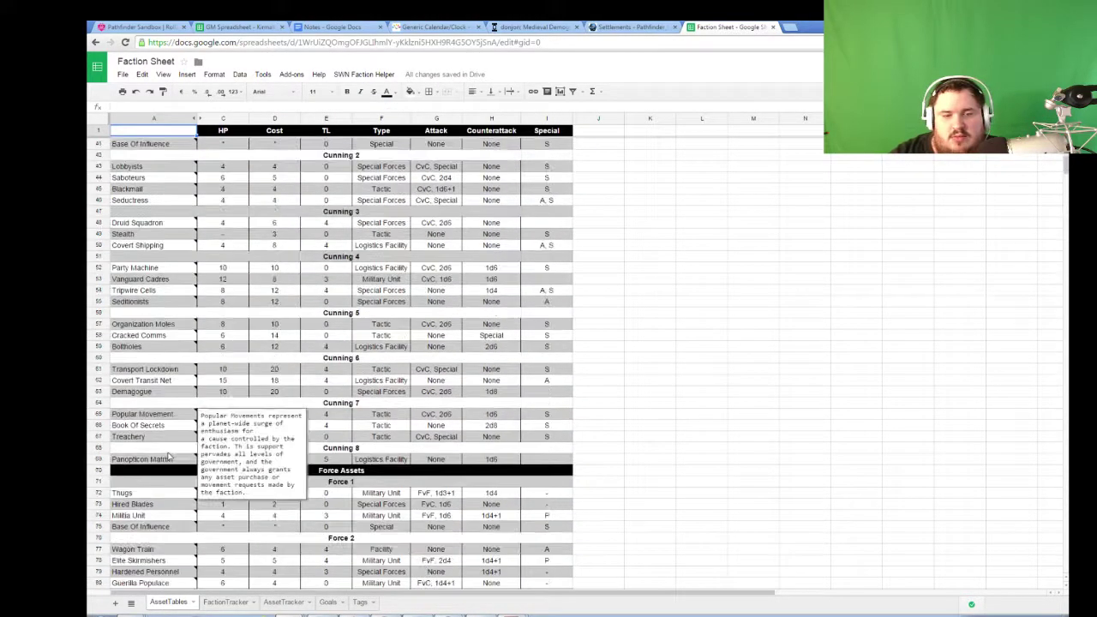
scroll(169, 457, down, 1)
scroll(145, 369, up, 5)
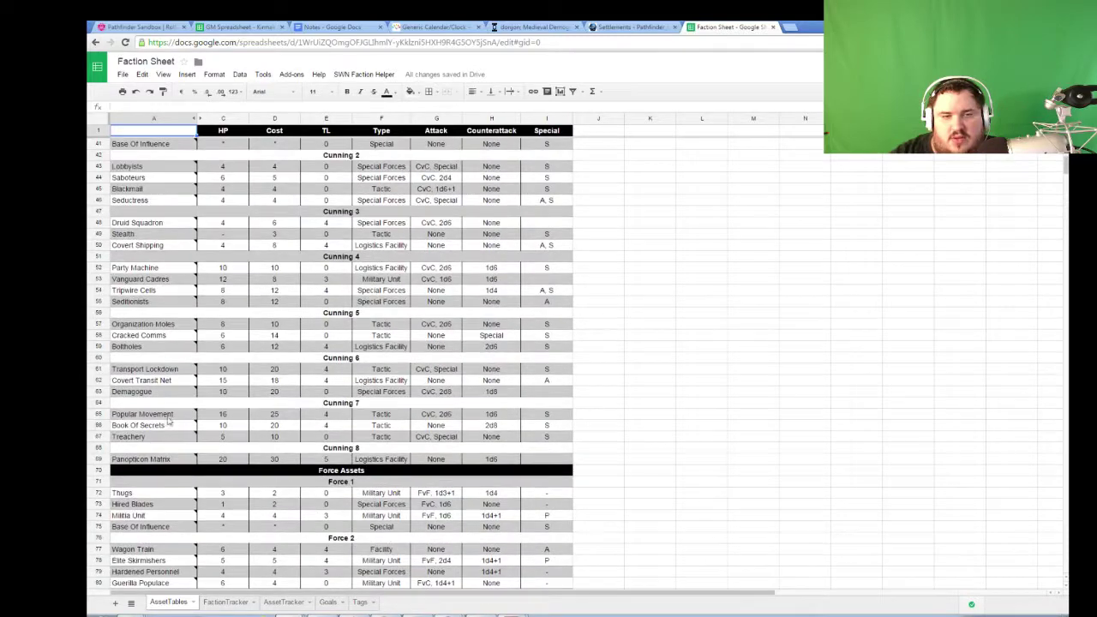
mouse_move(148, 391)
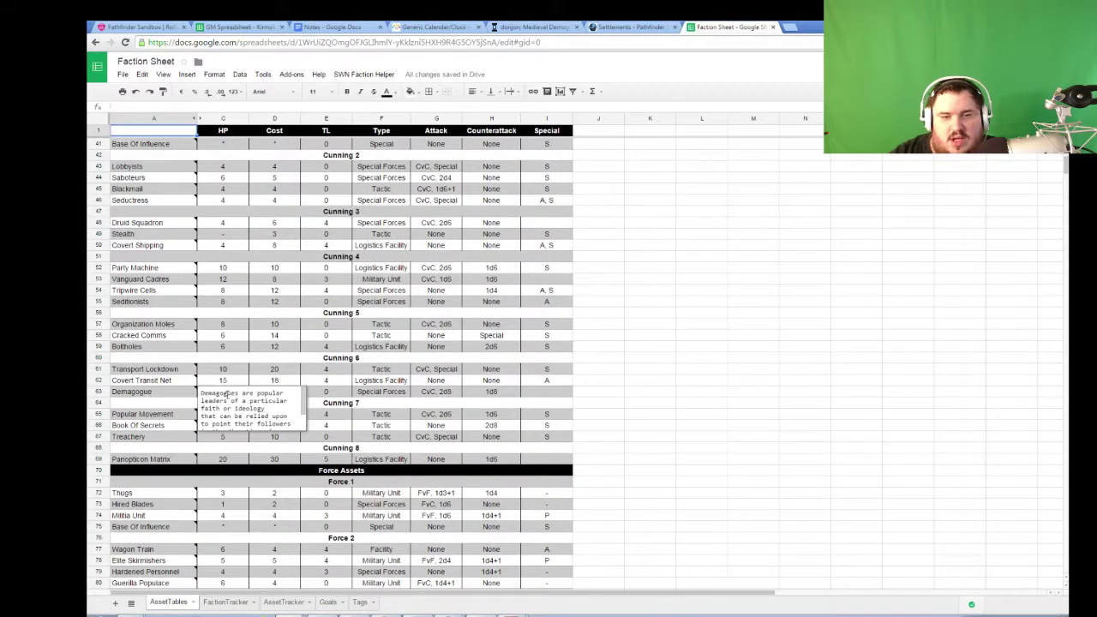
scroll(228, 400, down, 1)
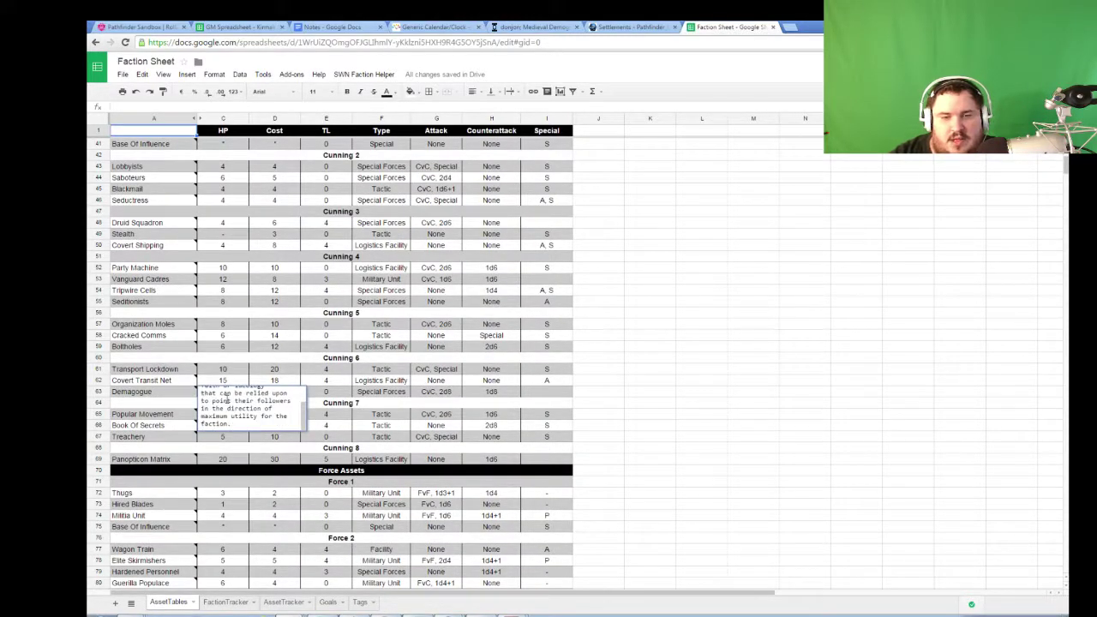
scroll(224, 411, up, 1)
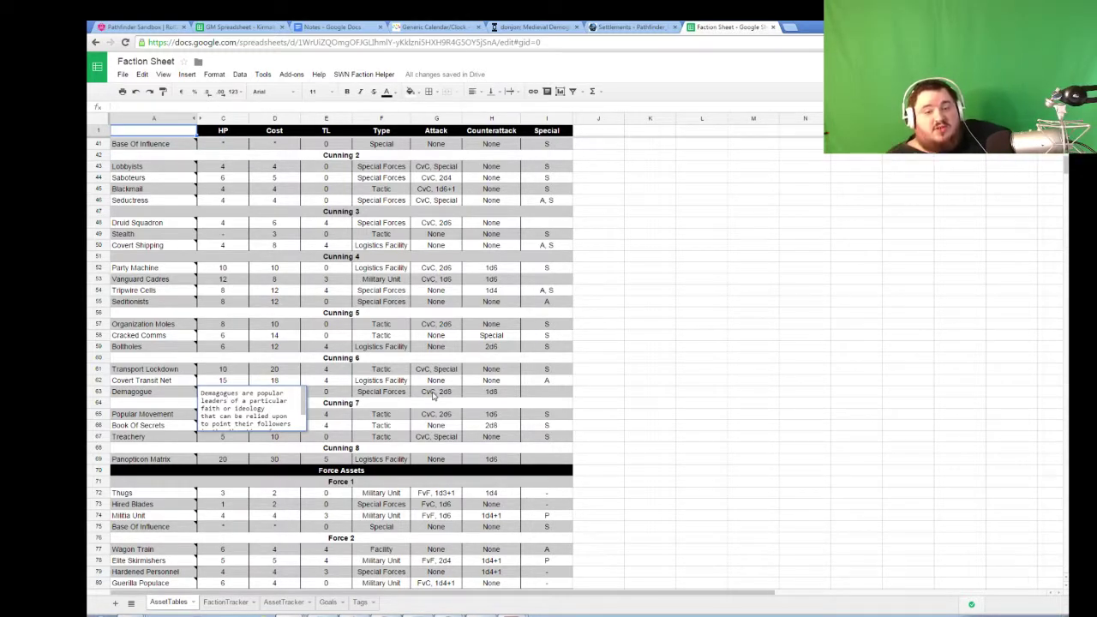
click(790, 424)
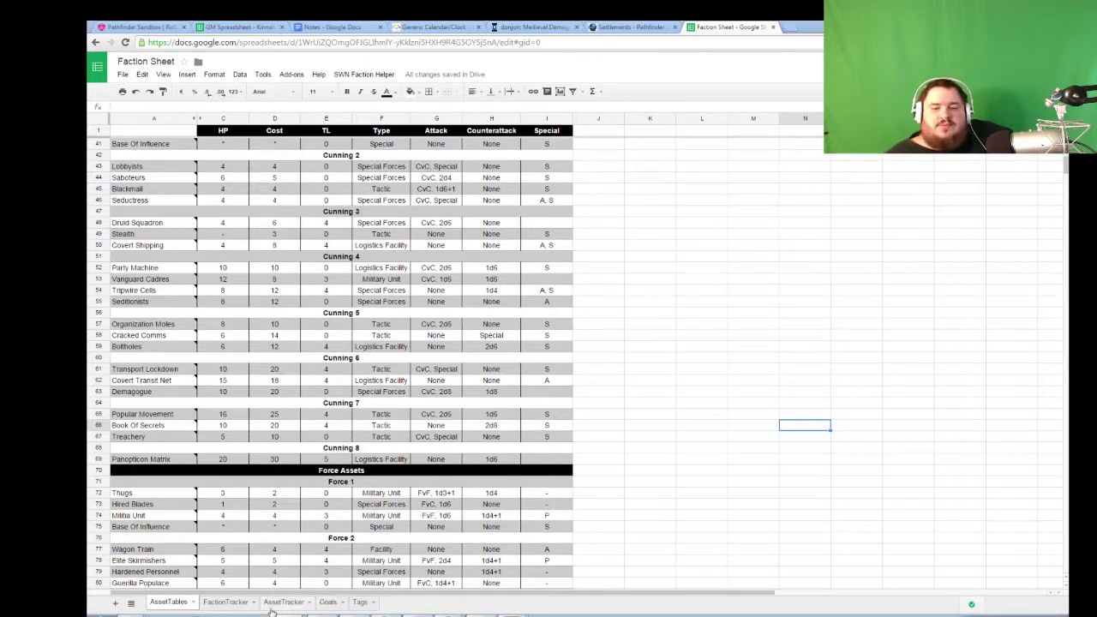
click(232, 603)
click(285, 602)
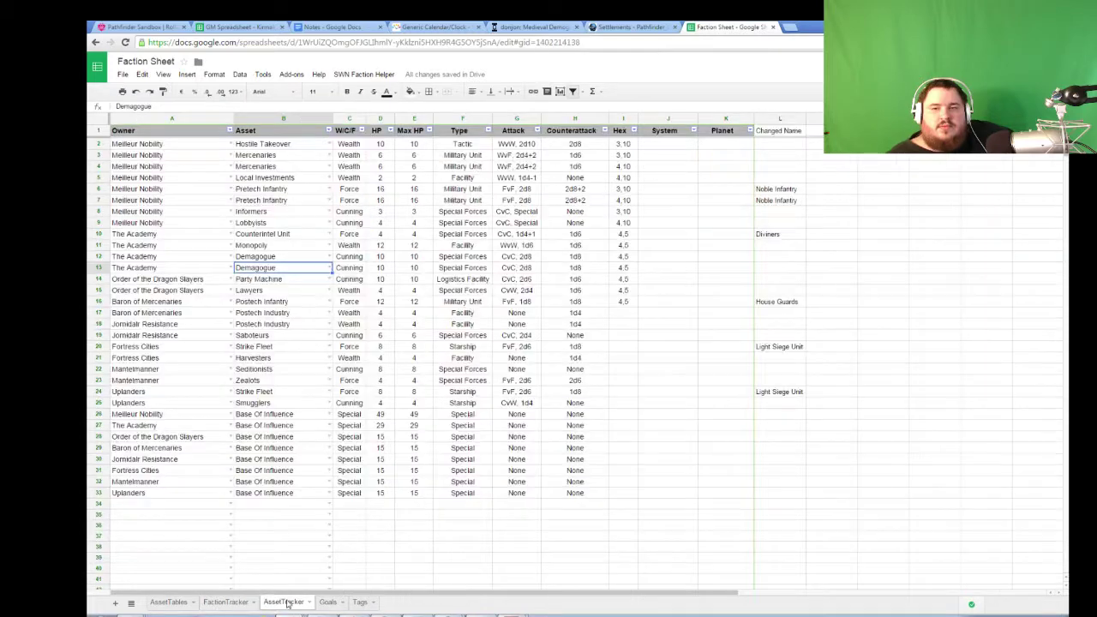
- Look up the Robber Baron's settlement in Roll20 and the GM Spreadsheet's Hexes sheet, and set the Hex of both Postech Industry assets to 9,10
click(635, 314)
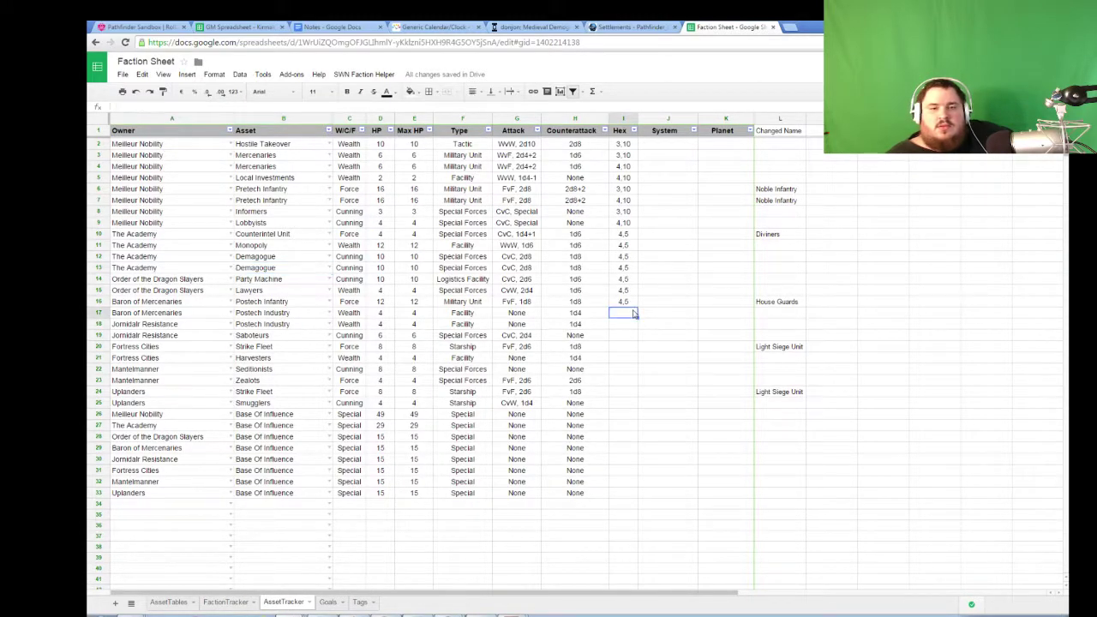
click(141, 27)
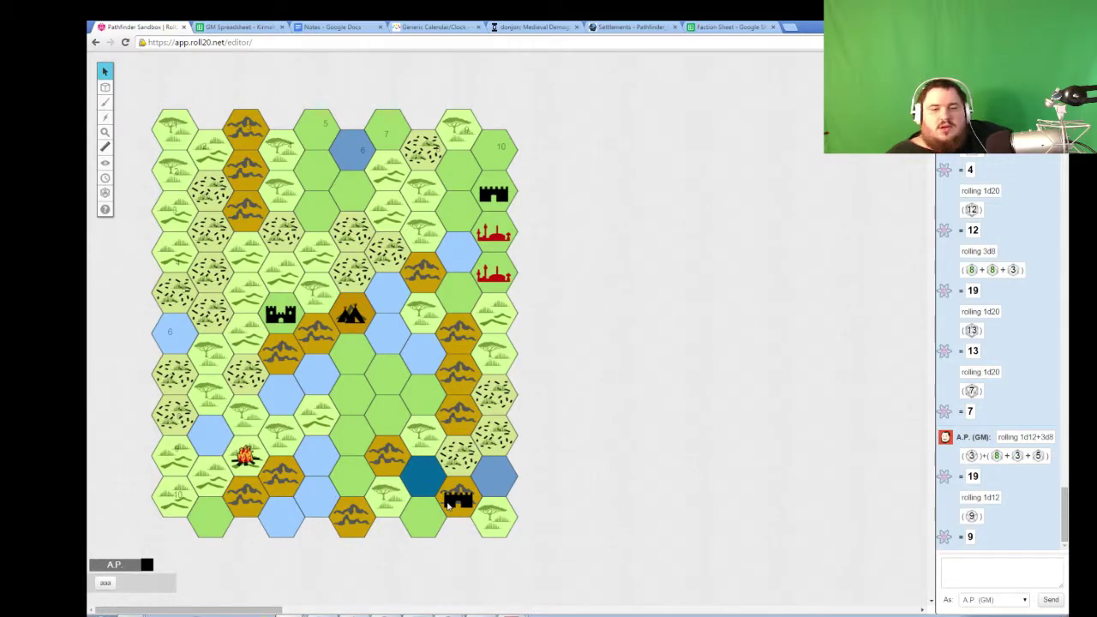
click(240, 26)
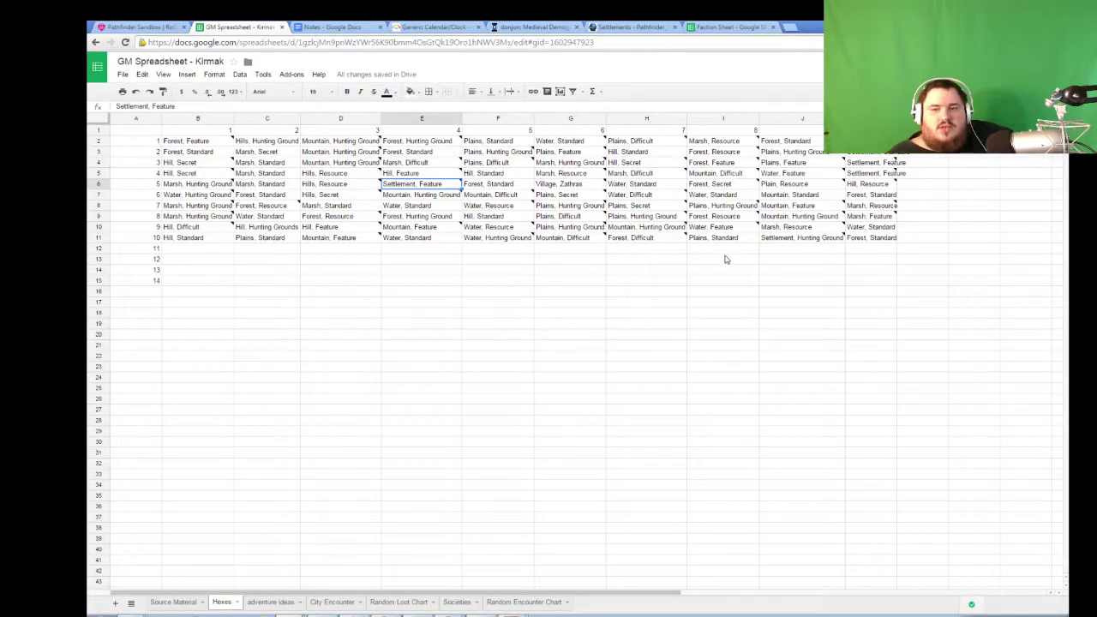
click(807, 238)
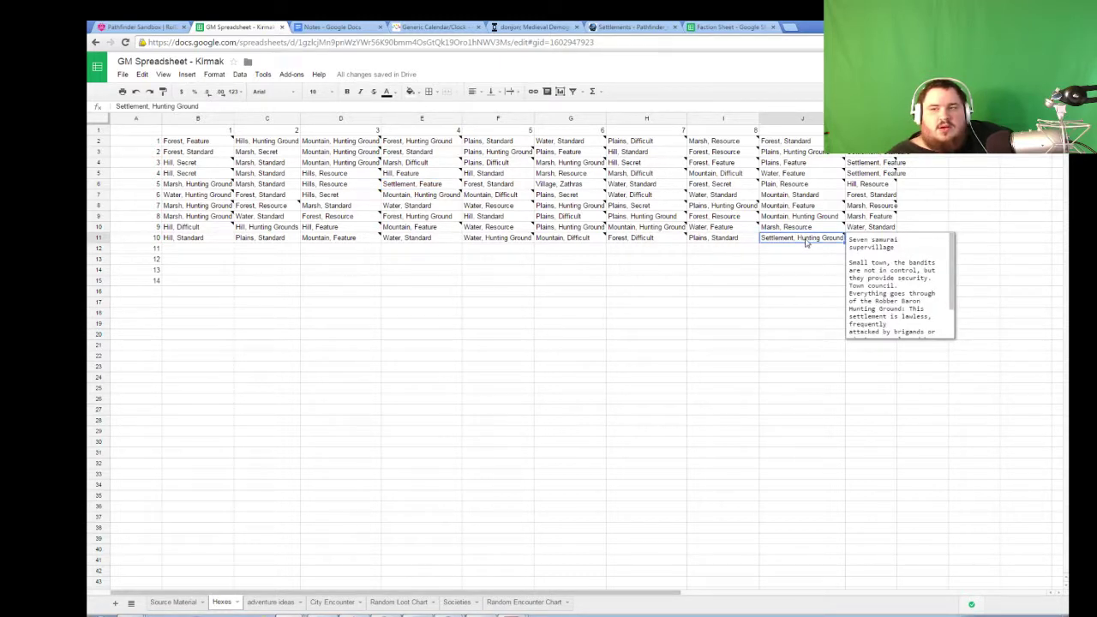
click(710, 26)
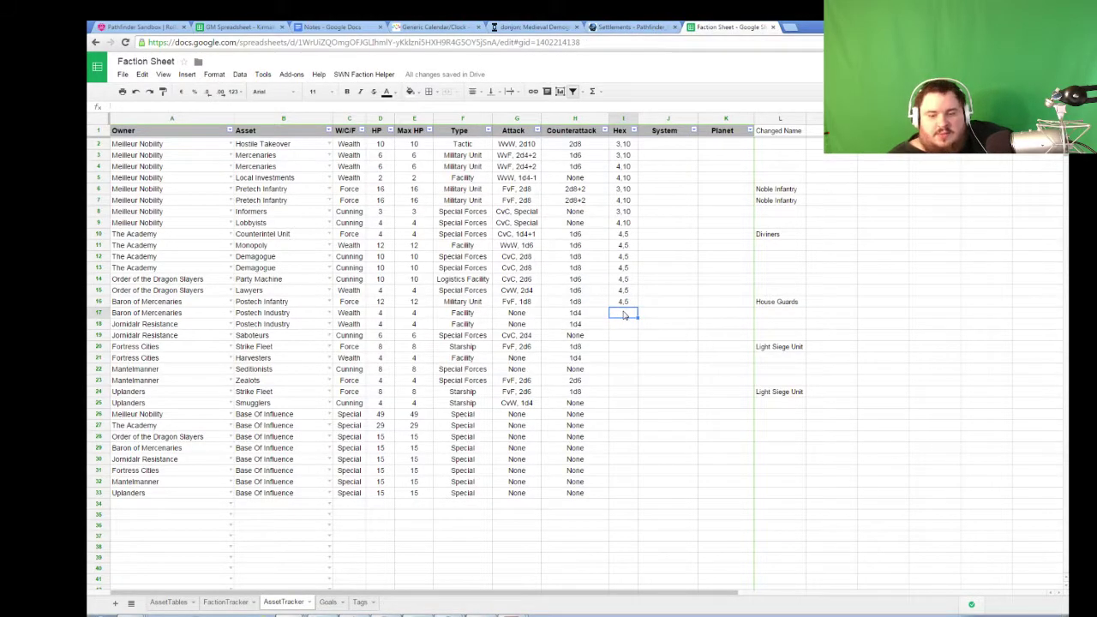
text(9,)
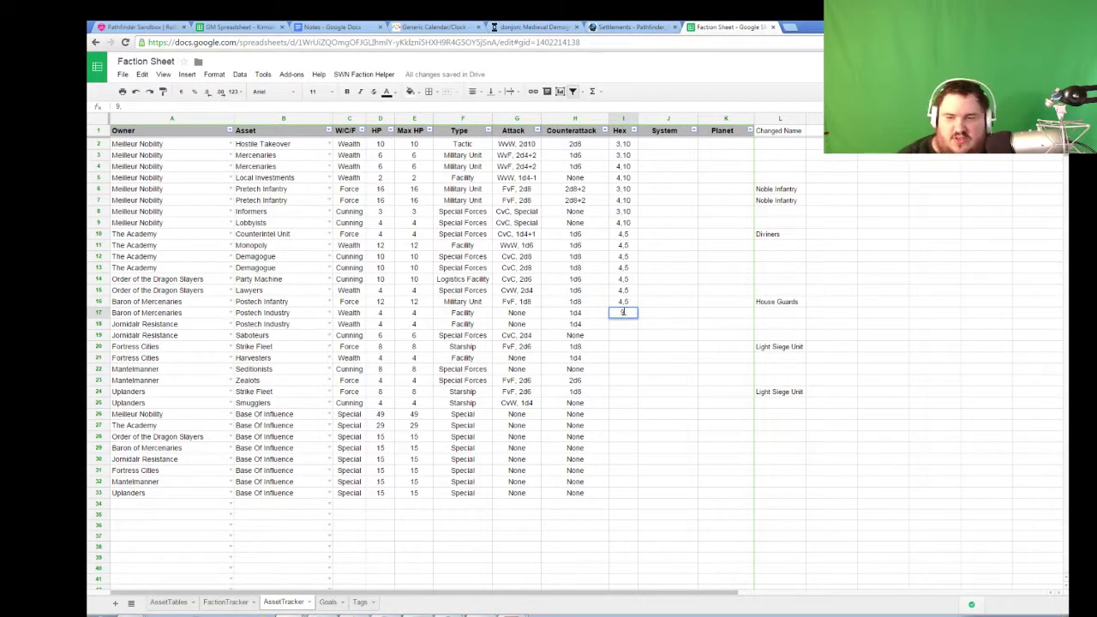
text(10)
key(Return)
text(9)
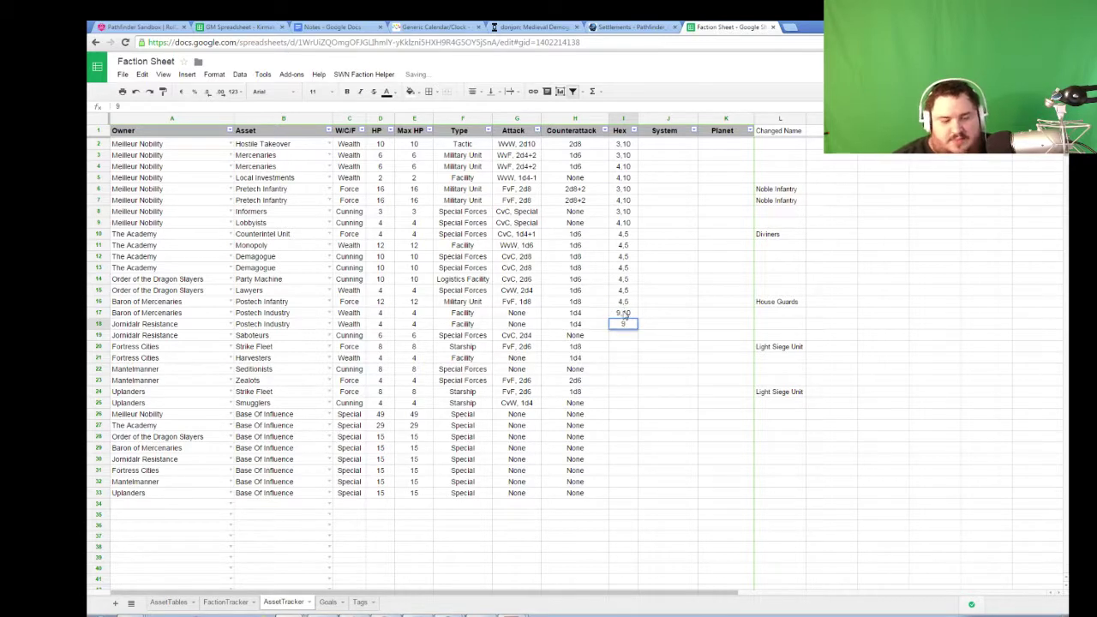
text(,10)
key(Return)
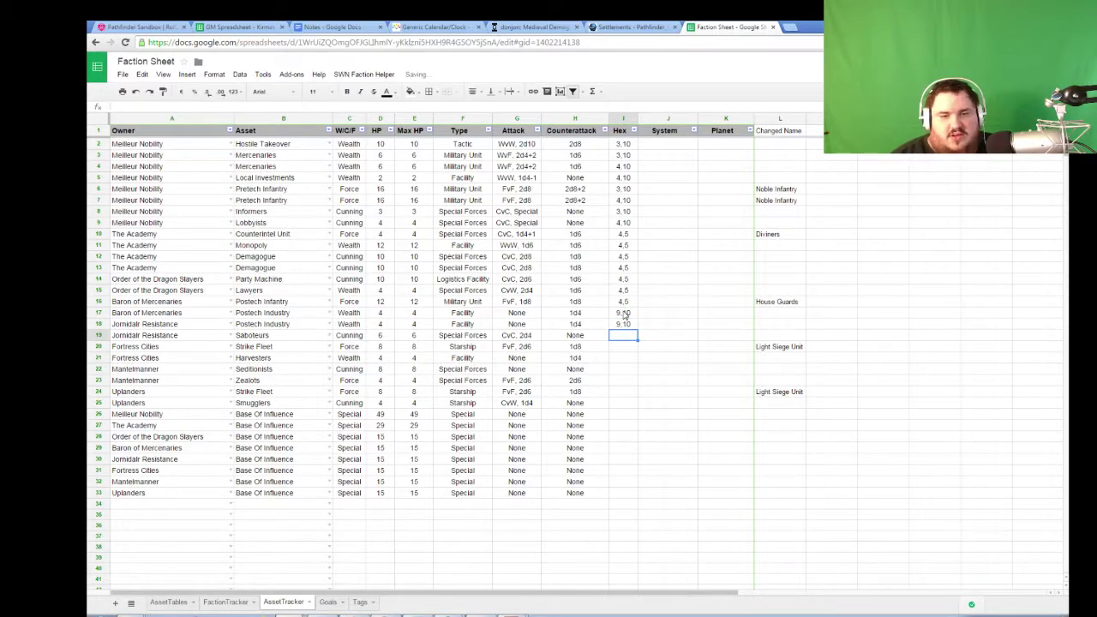
- Set the Hex of the Baron of Mercenaries' Postech Infantry to 9,1 and that of the Saboteurs in row 19 to 9,10
key(Up)
key(Up)
key(Up)
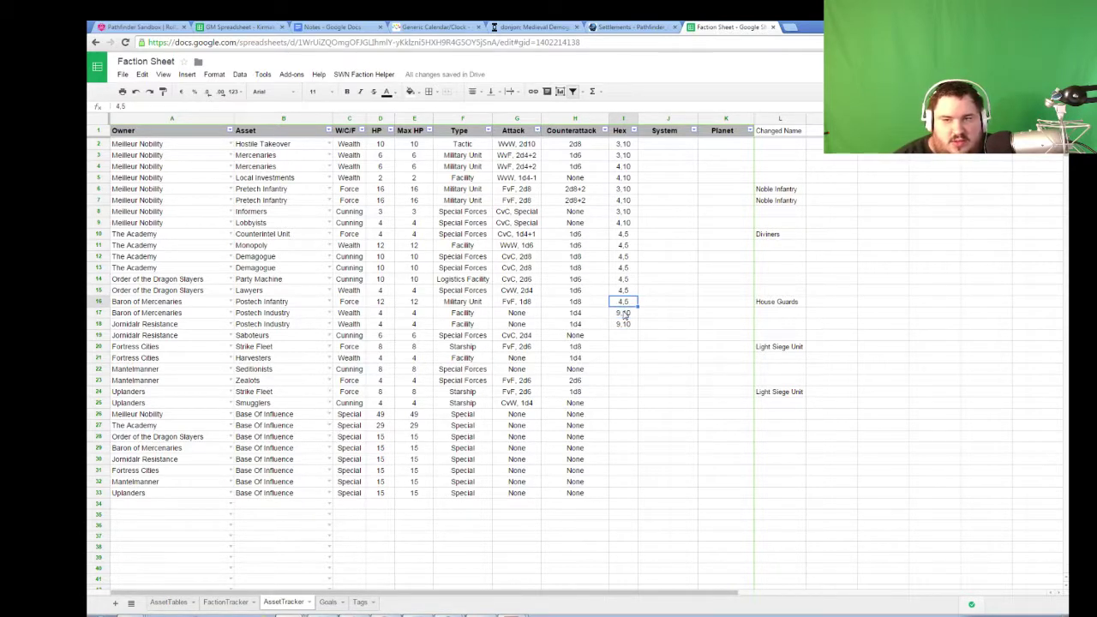
text(9,1)
key(Return)
key(Down)
key(Down)
key(Up)
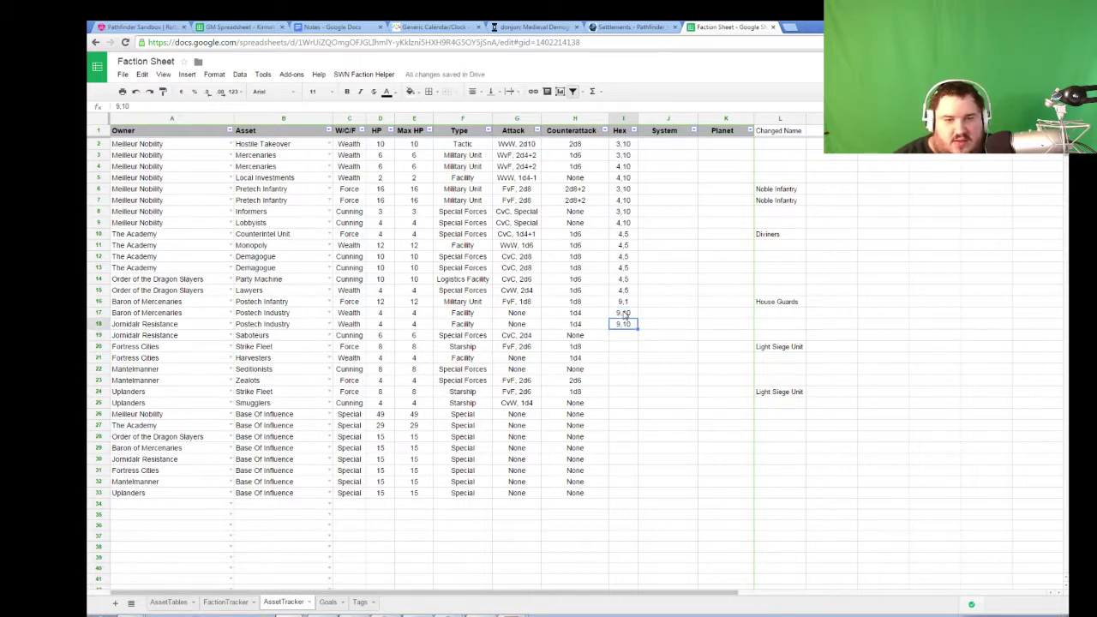
key(Down)
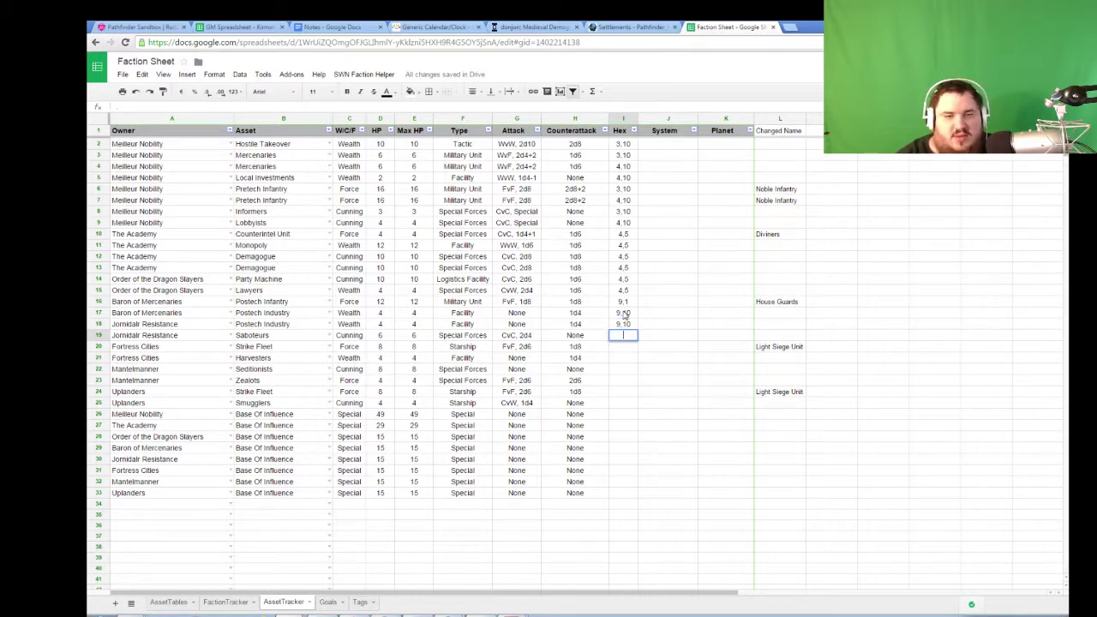
text(9,10)
key(Return)
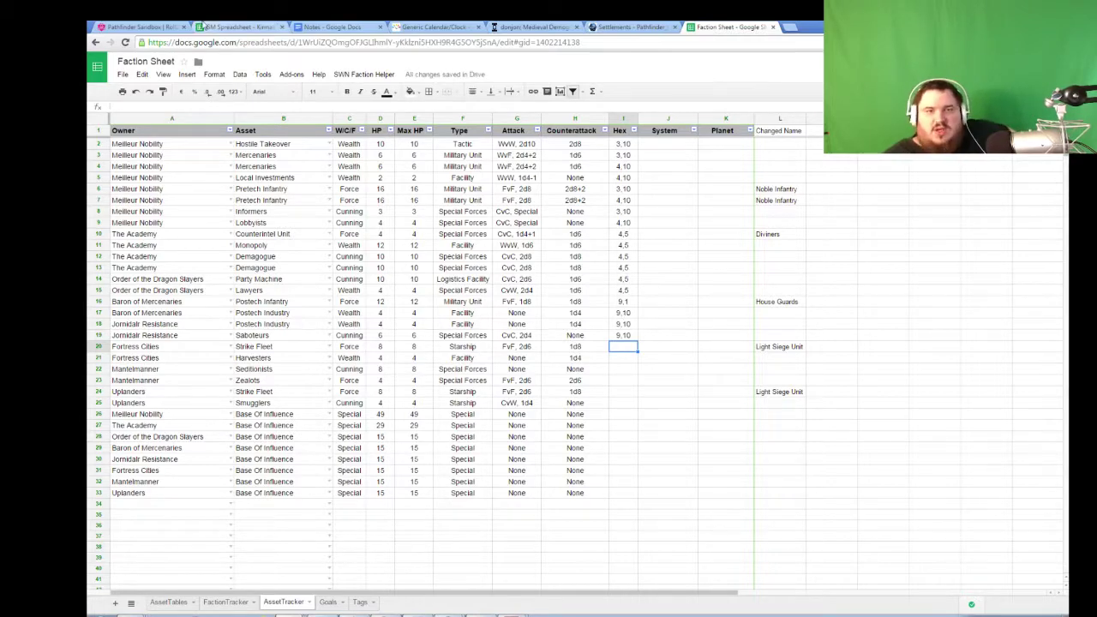
- Check the settlement hexes in the GM Spreadsheet, and set the Hex of the Fortress Cities' Strike Fleet to 2,10 and Harvesters to 2,1
click(206, 26)
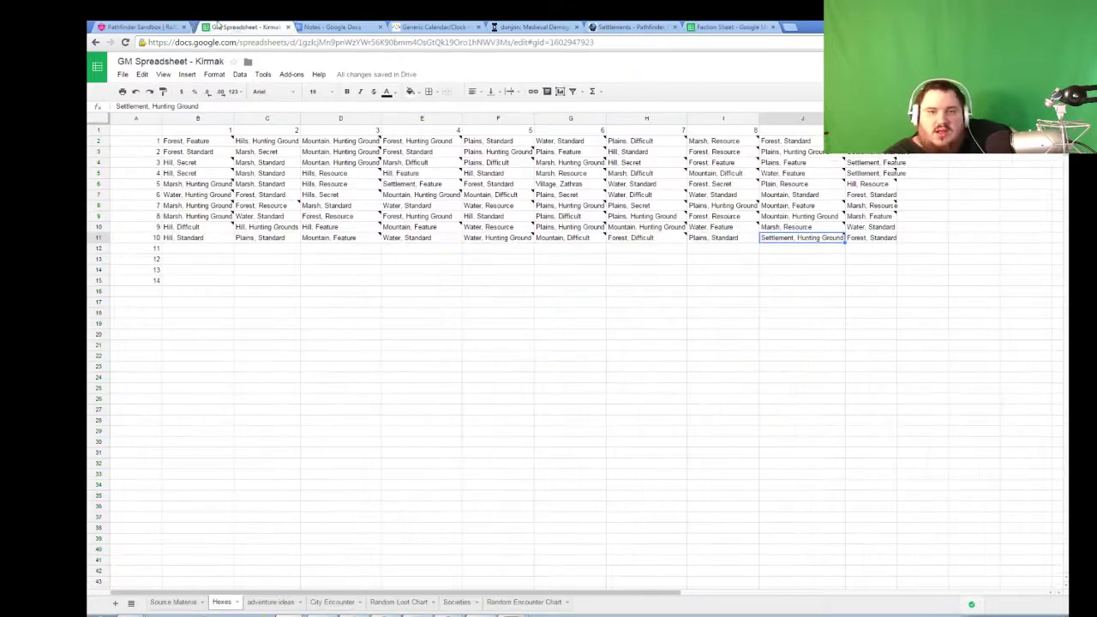
click(882, 155)
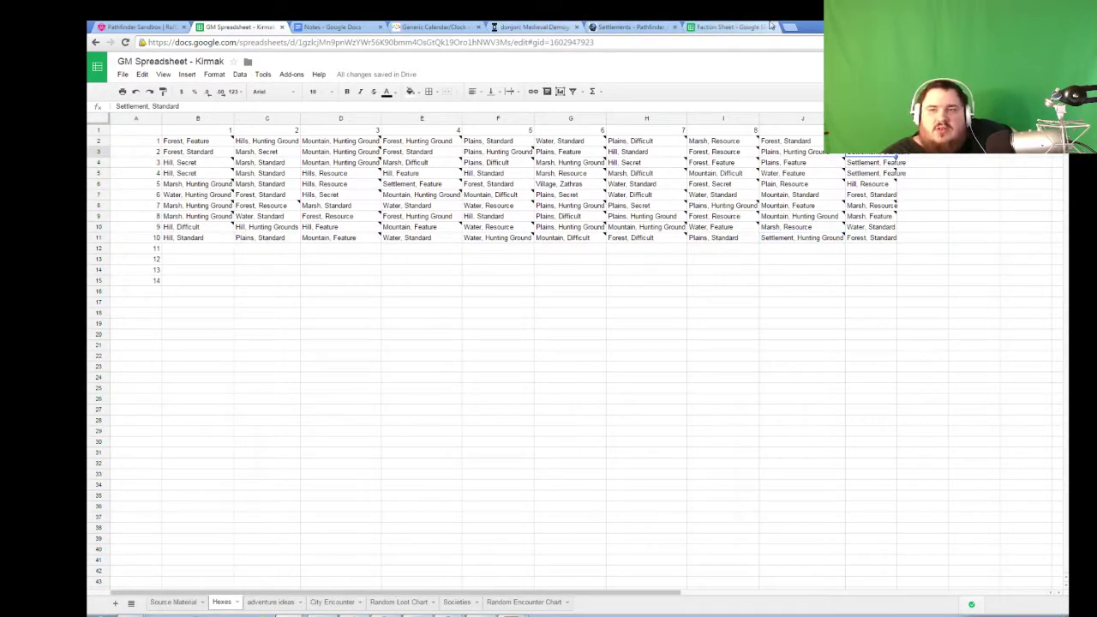
click(729, 26)
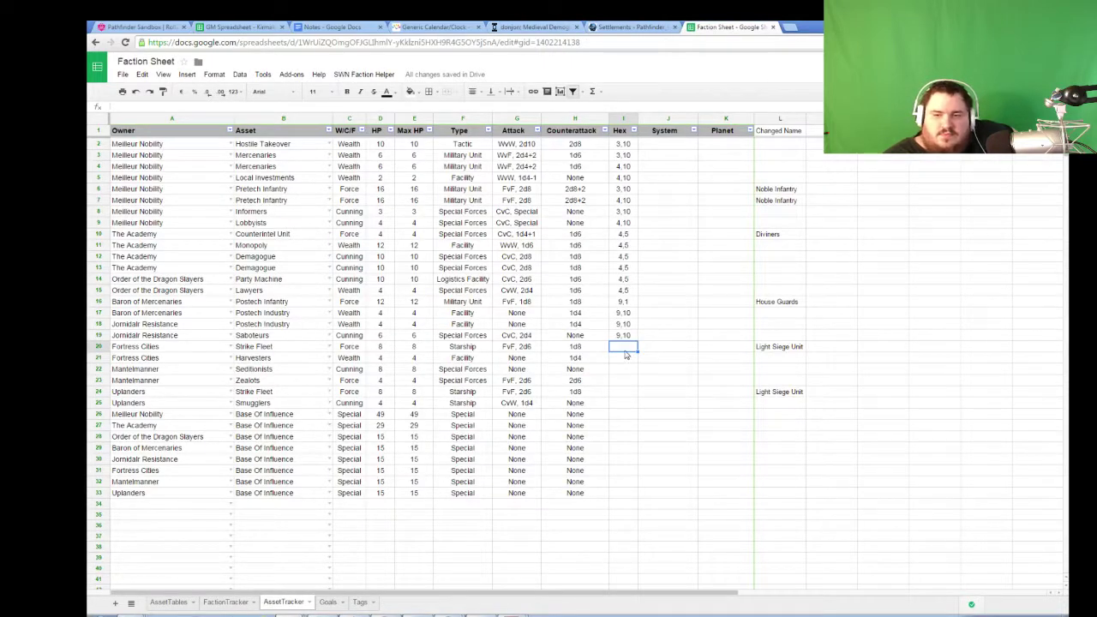
text(2,10)
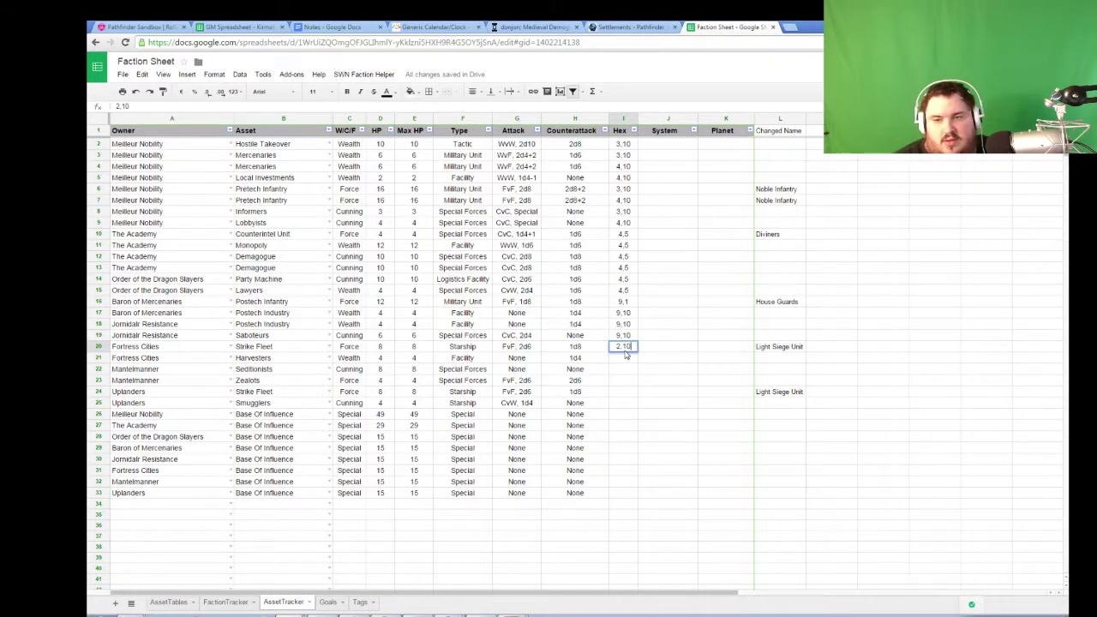
key(Return)
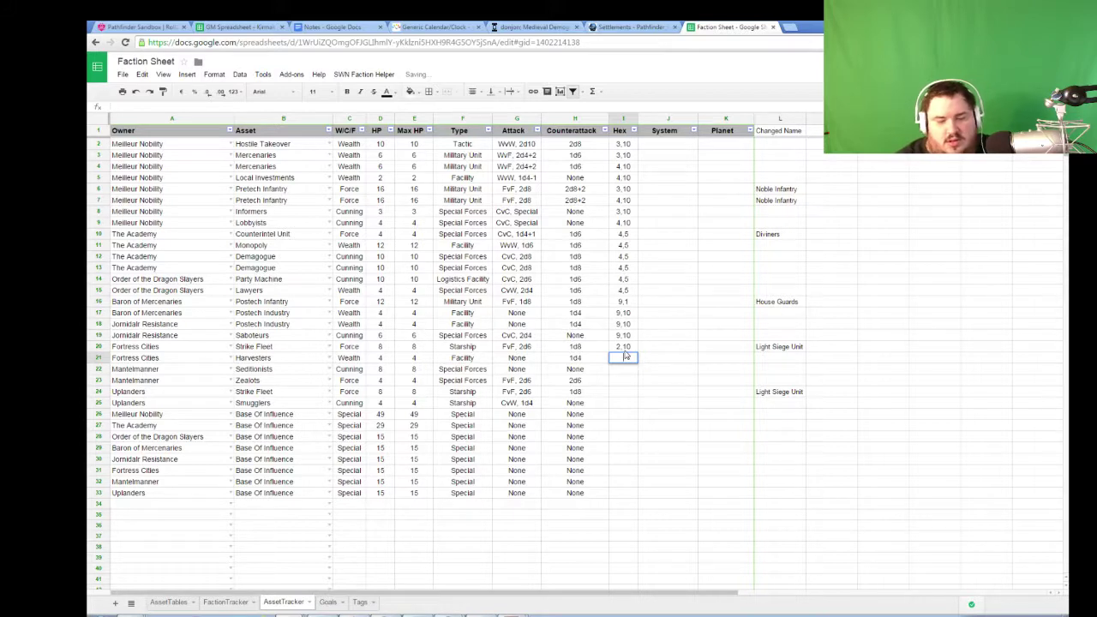
text(2,10)
key(Return)
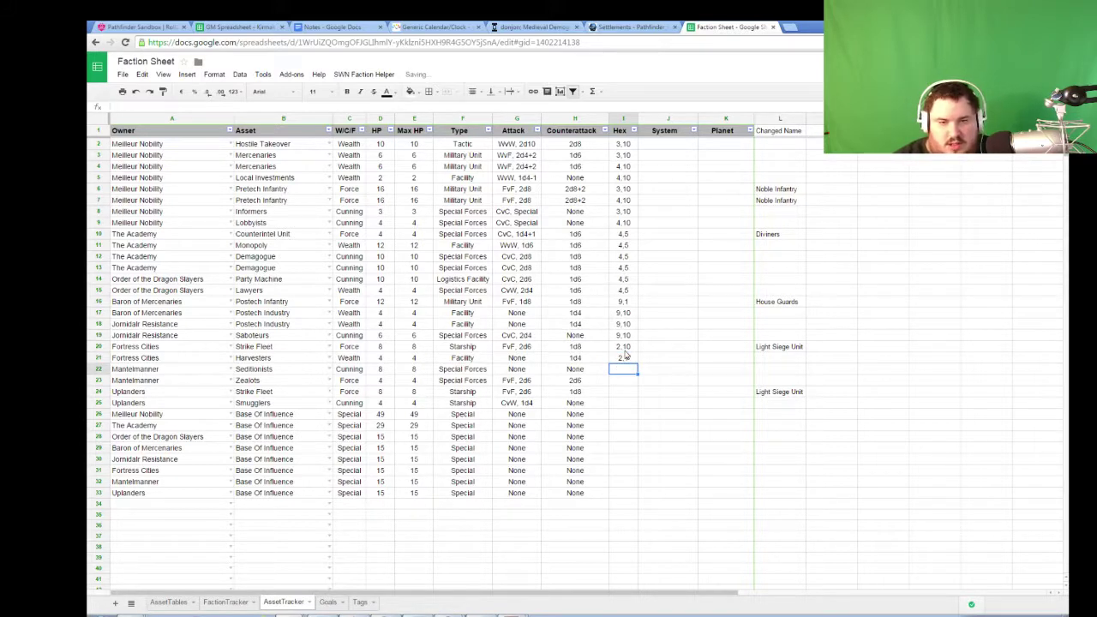
- Set the Hex of Mantelmanner's Seditionists to 2,1 and that of its Zealots to 1,10
text(2,10)
key(BackSpace)
key(Return)
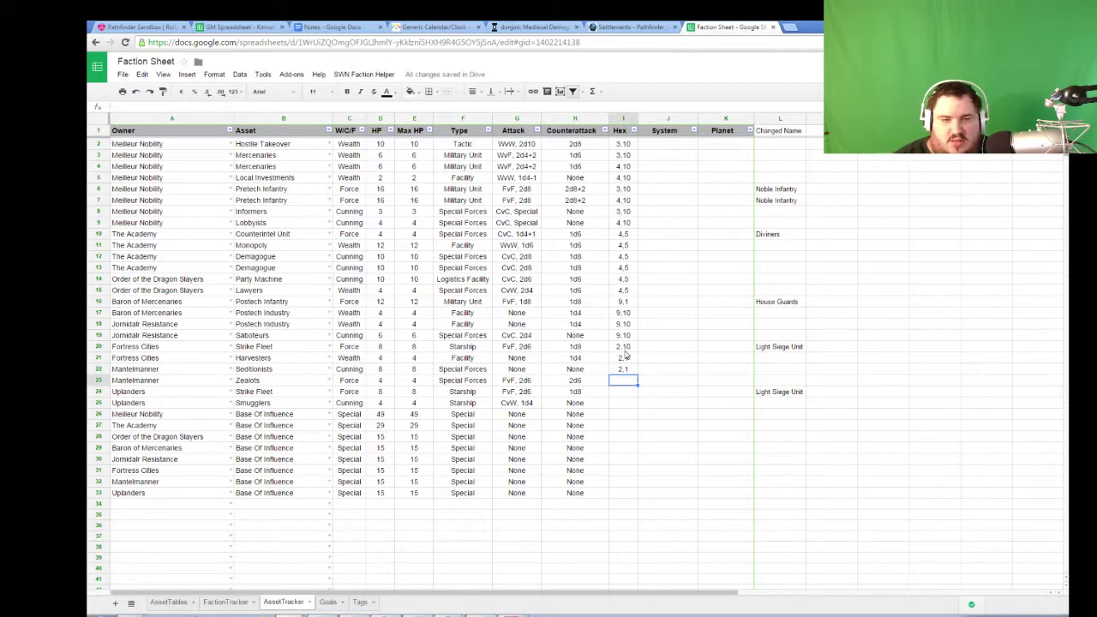
text(1,10)
key(Return)
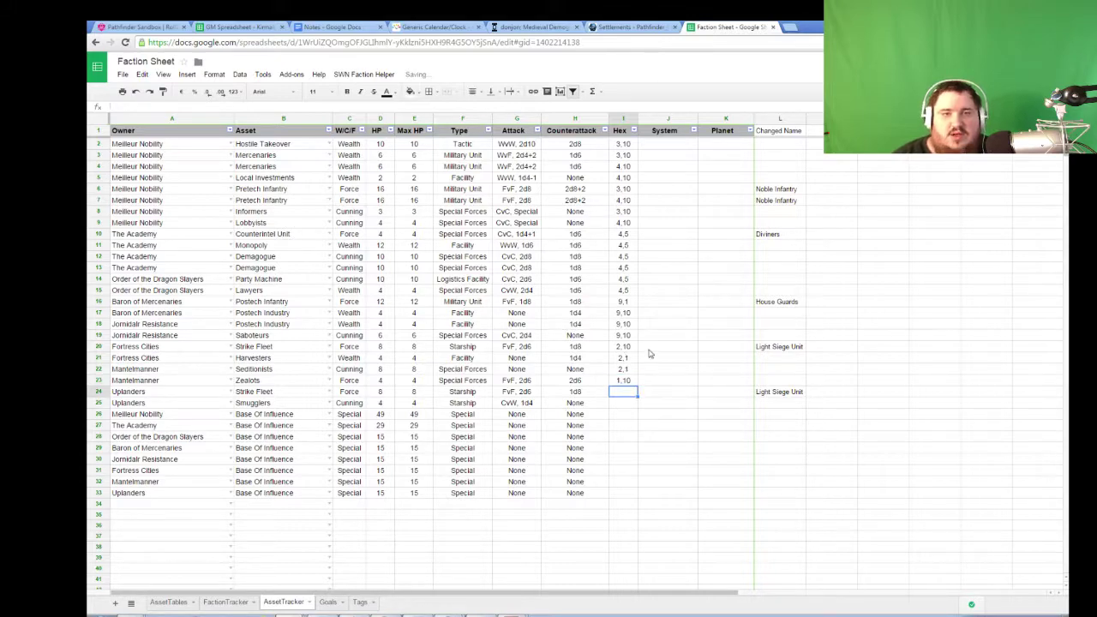
- Consult the Roll20 hex map, and set the Hex of the Uplanders' Strike Fleet to 2,3 and Smugglers to 1,3
click(137, 27)
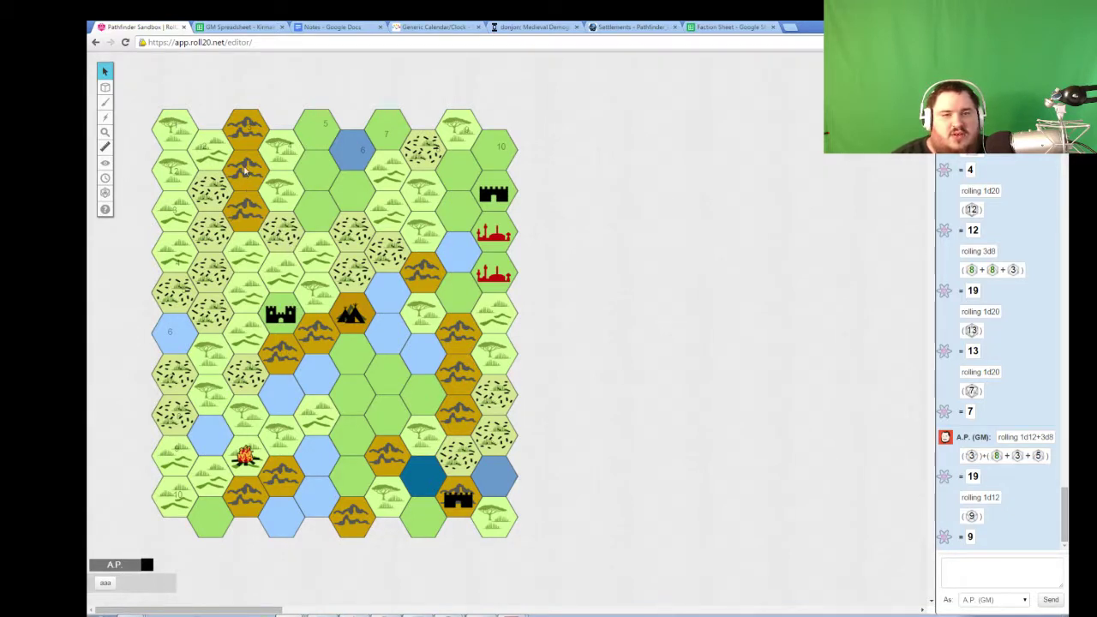
click(741, 26)
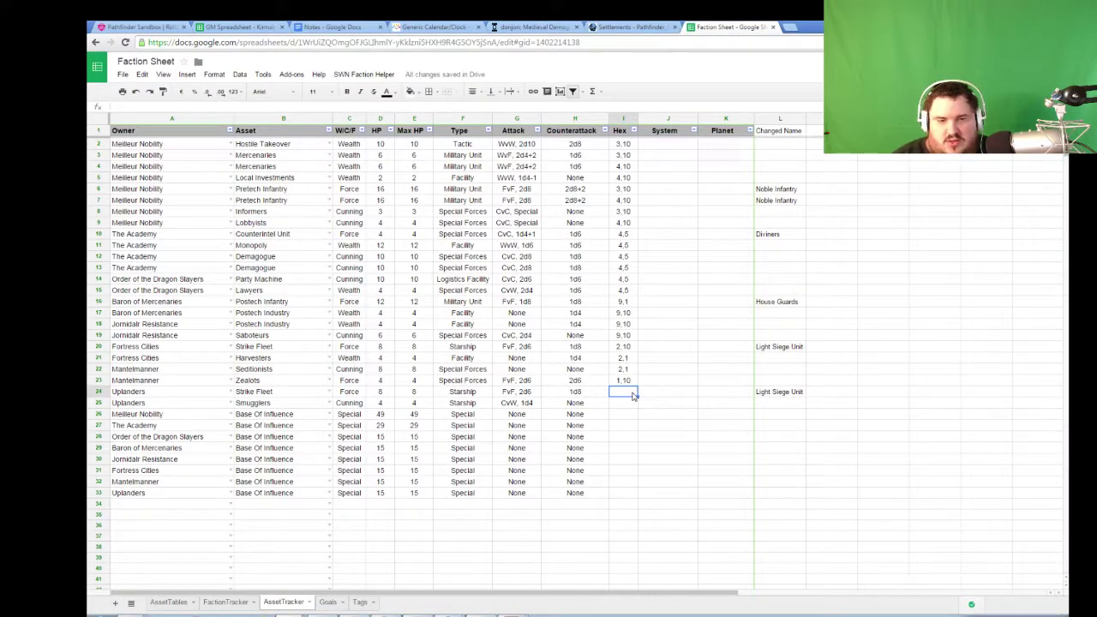
text(2,)
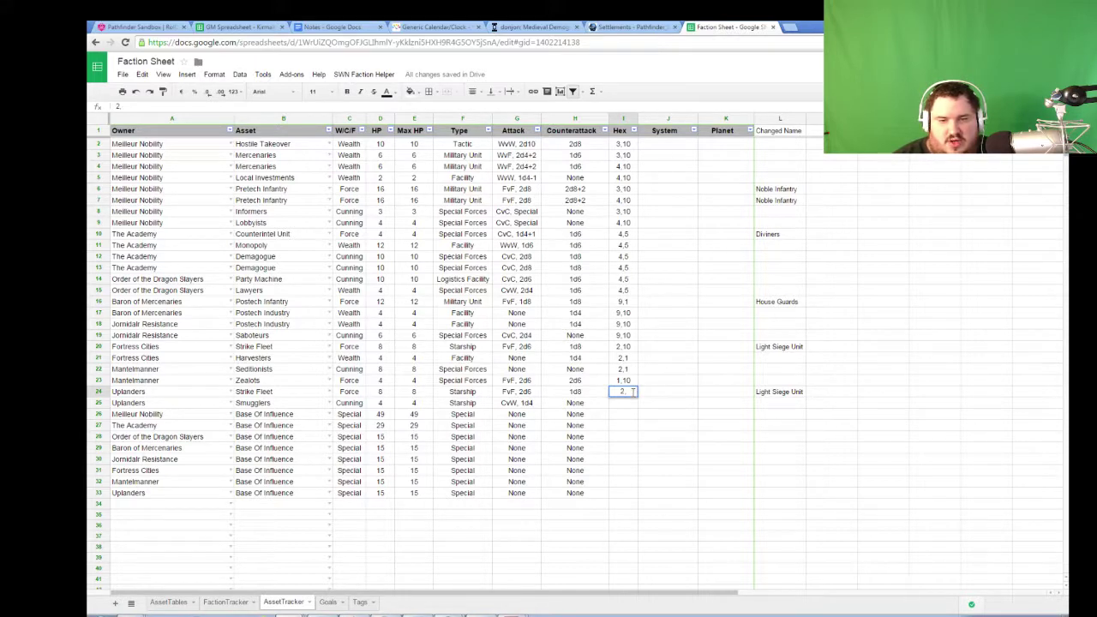
text(3)
key(Return)
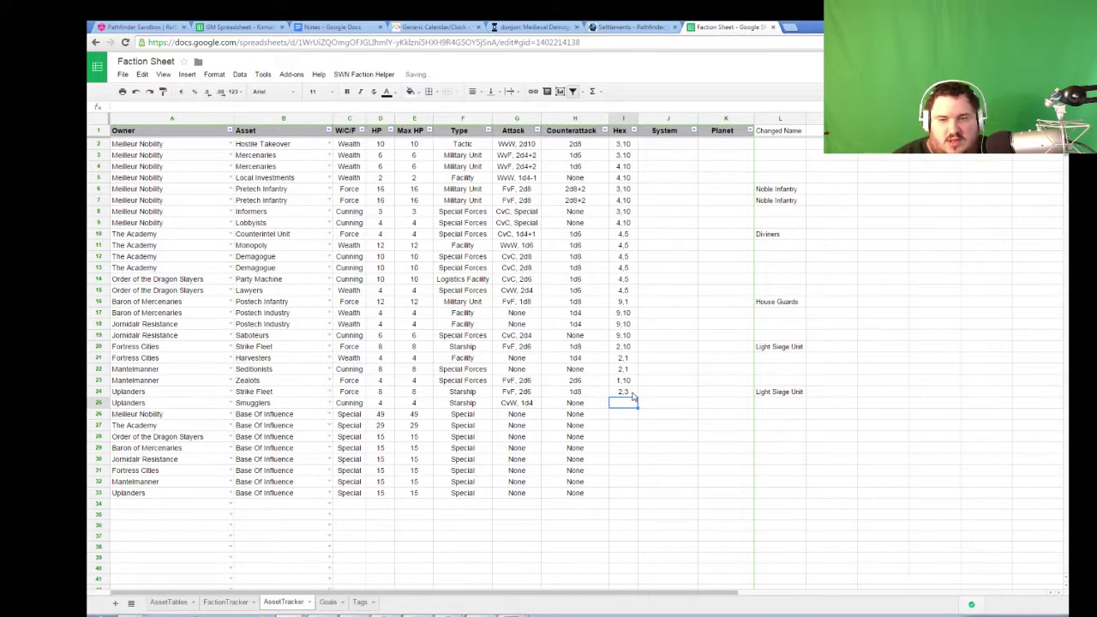
text(1,3)
key(Return)
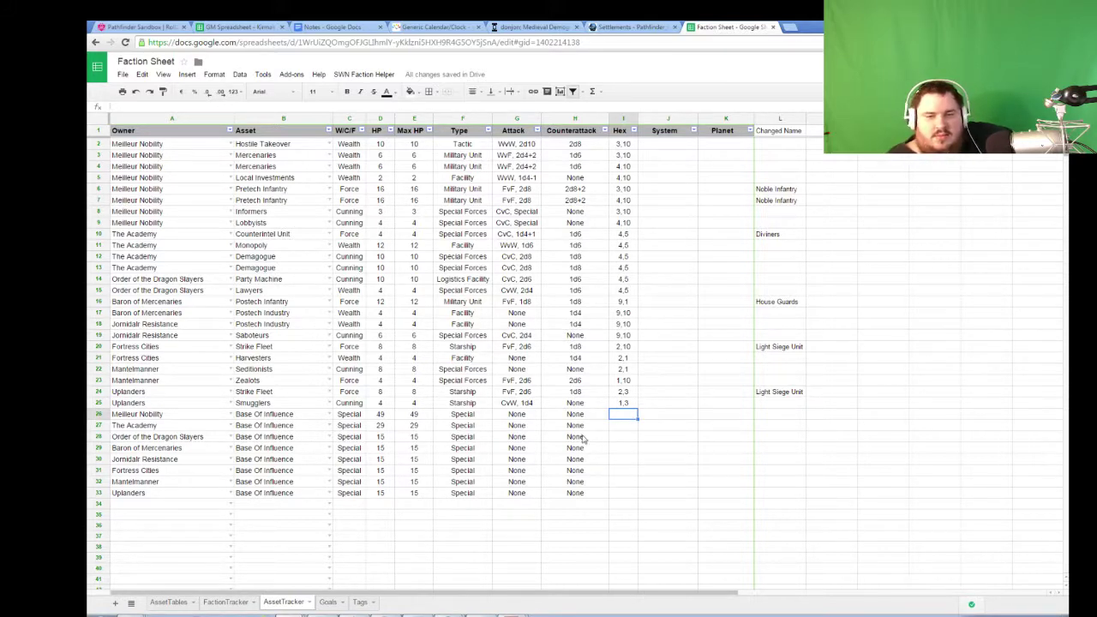
- Look over the Goals and Tags sheets of the Faction Sheet and close that spreadsheet
click(603, 475)
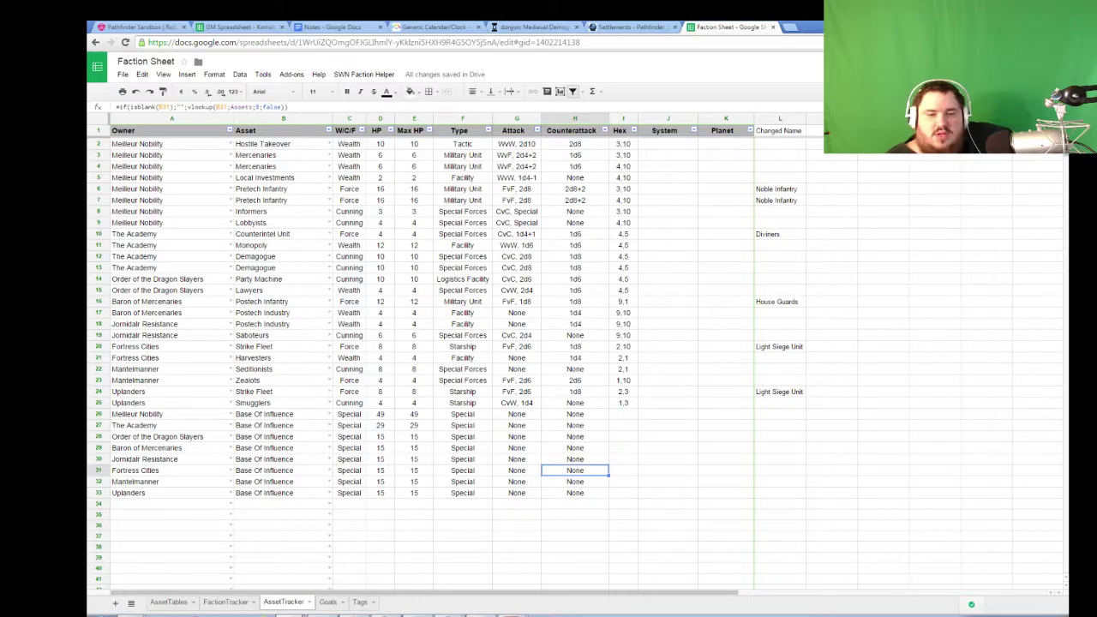
click(327, 602)
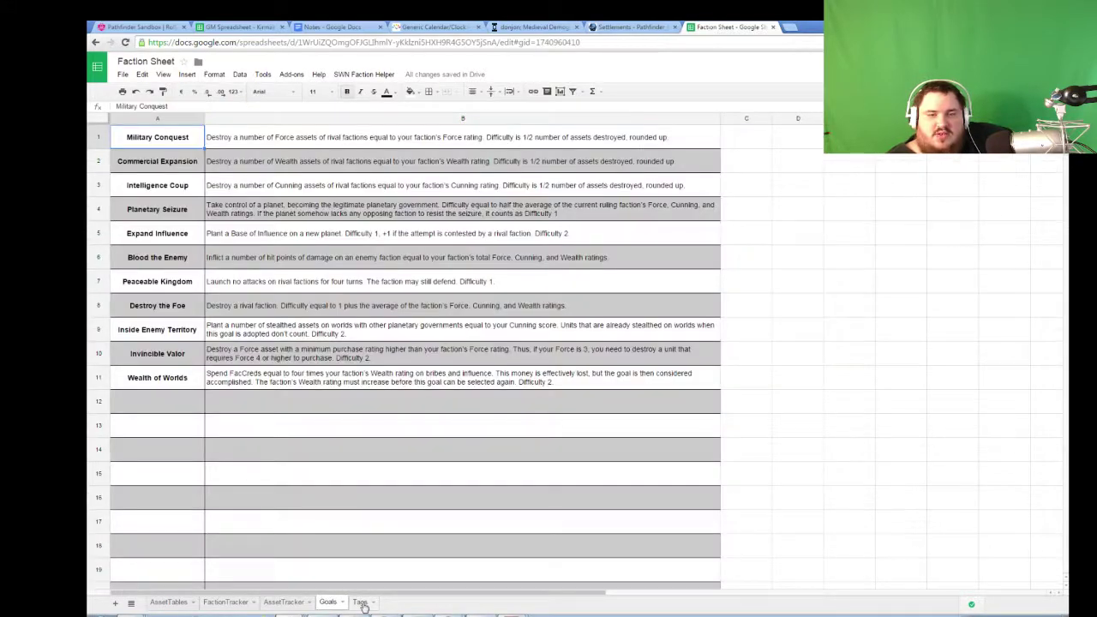
click(359, 601)
click(774, 29)
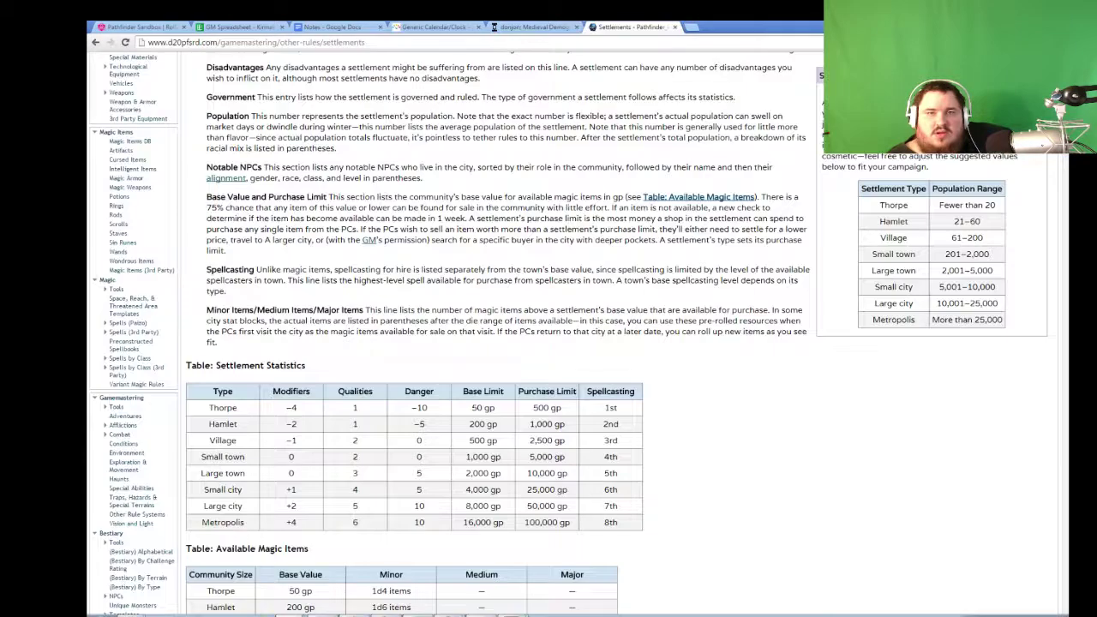
- Switch to the GM Spreadsheet and review the town governments and conflicts on the Societies sheet
click(240, 27)
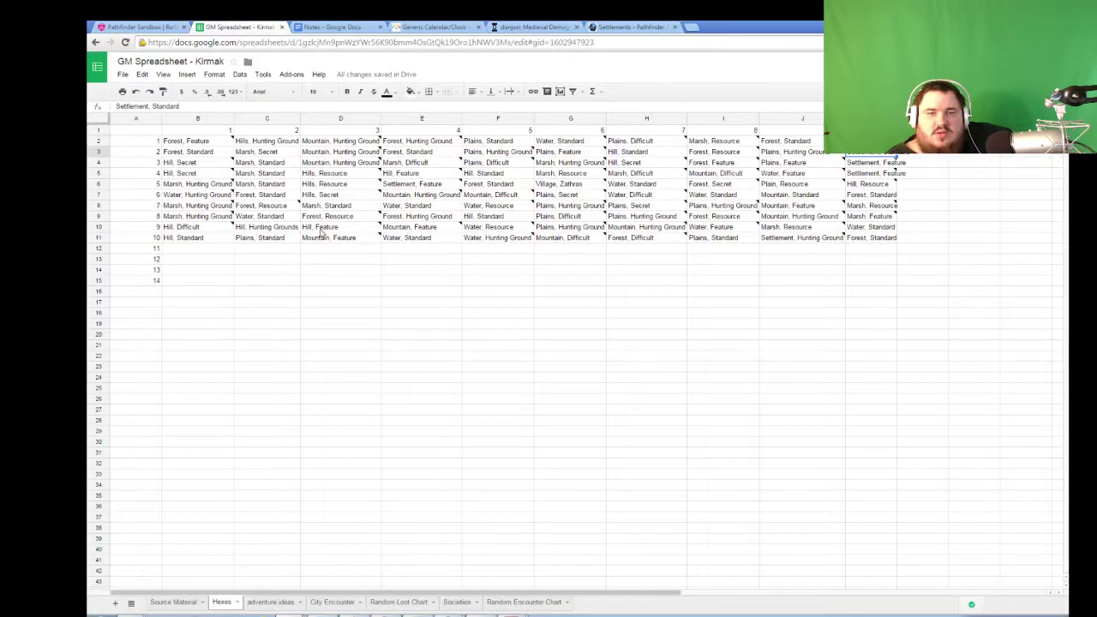
click(559, 604)
click(447, 602)
click(312, 357)
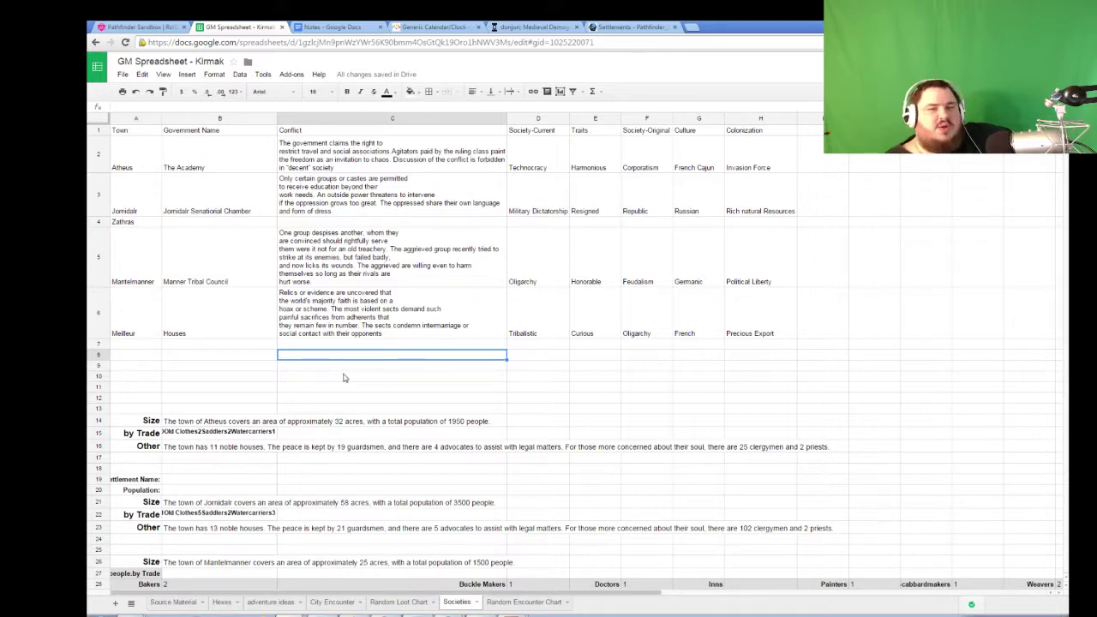
click(240, 333)
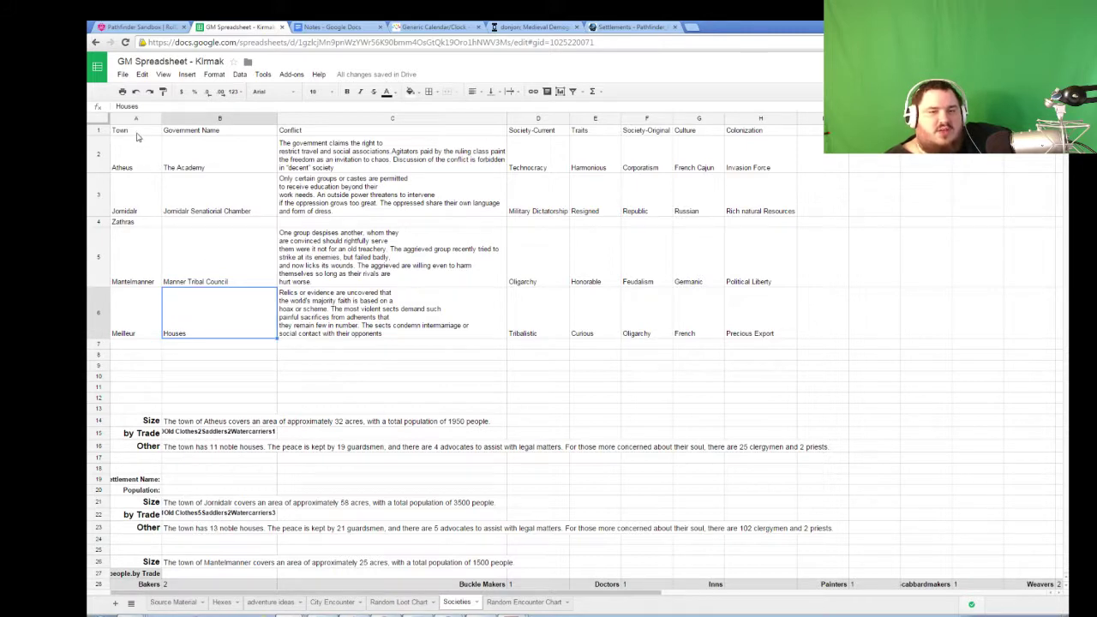